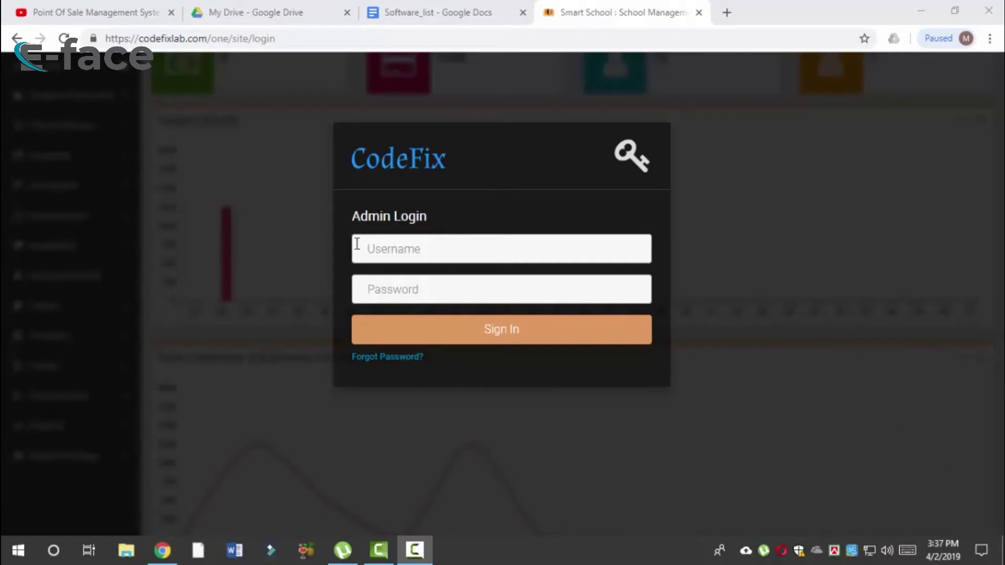
# Step: Repeatedly highlight and clear the Admin Login heading and CodeFix title text
pyautogui.moveTo(351, 217); pyautogui.dragTo(438, 226)
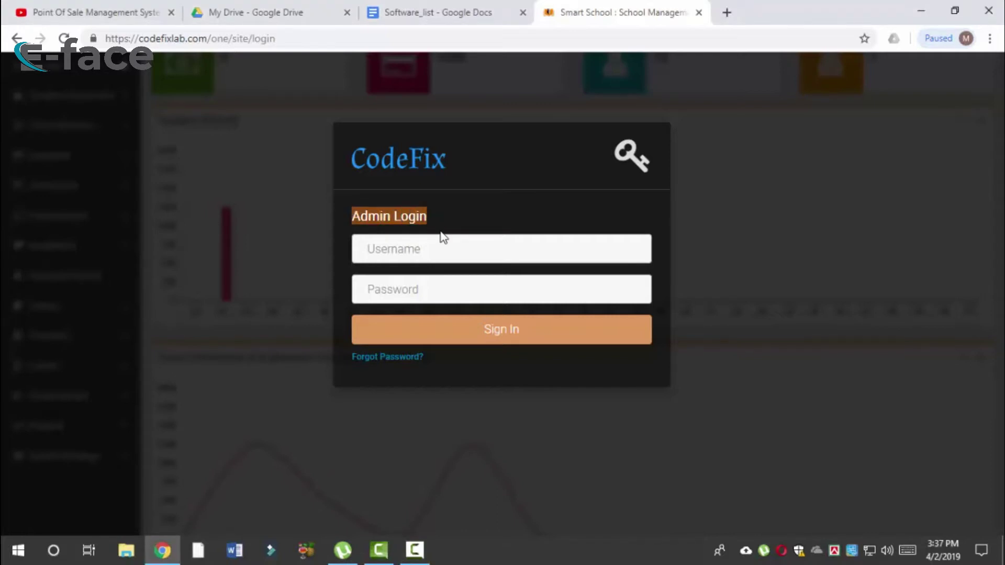
pyautogui.click(426, 217)
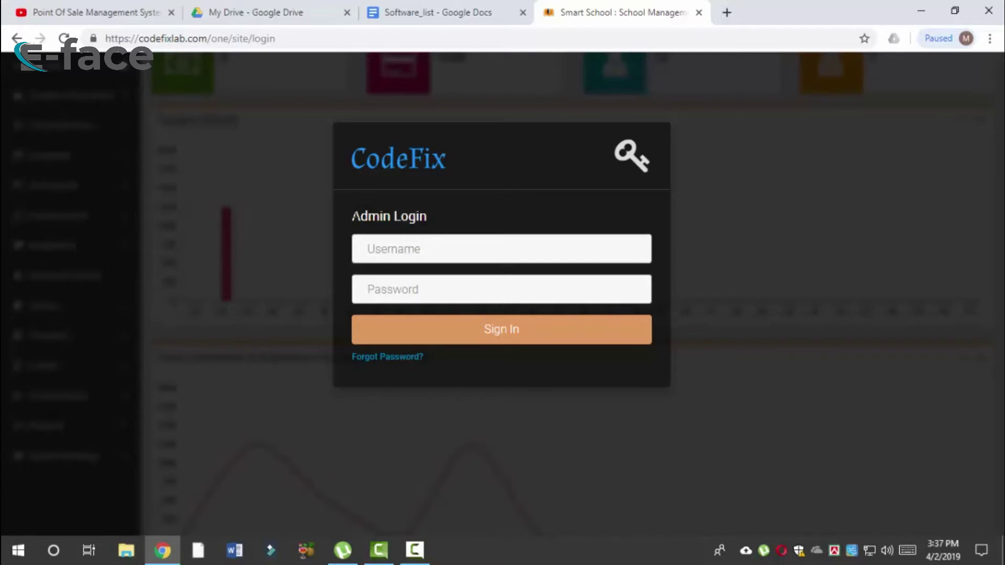
pyautogui.moveTo(352, 216); pyautogui.dragTo(403, 216)
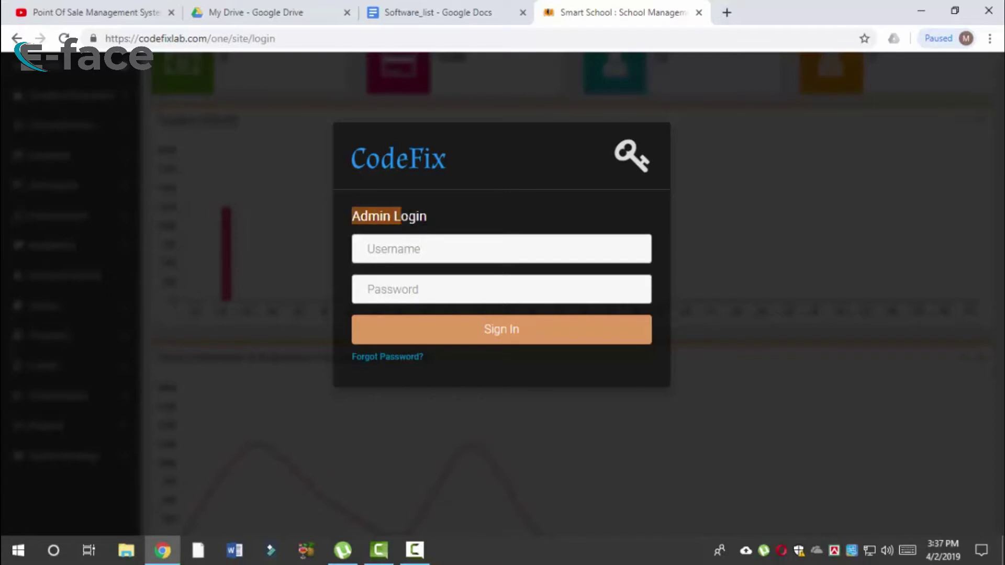
pyautogui.click(439, 214)
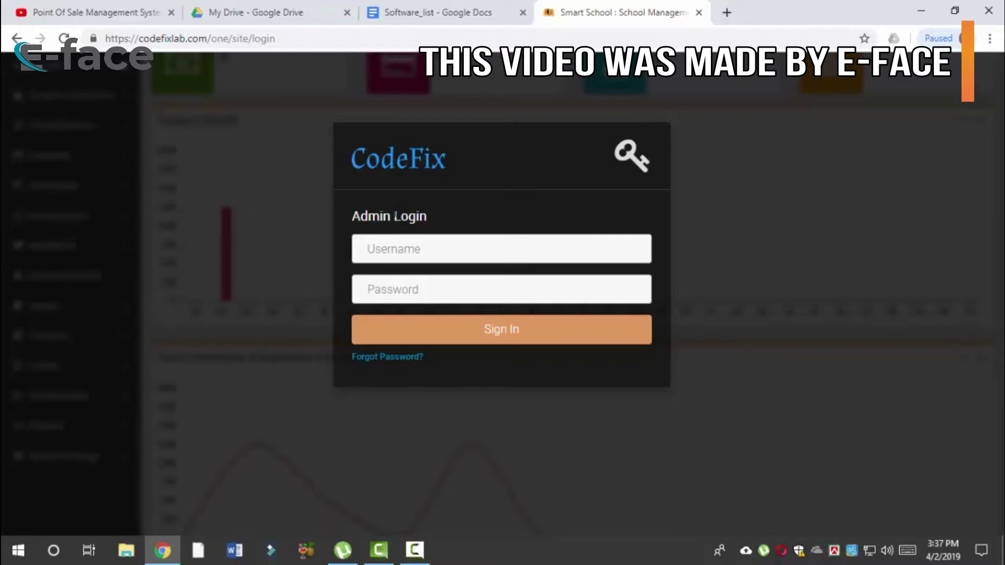
pyautogui.tripleClick(437, 215)
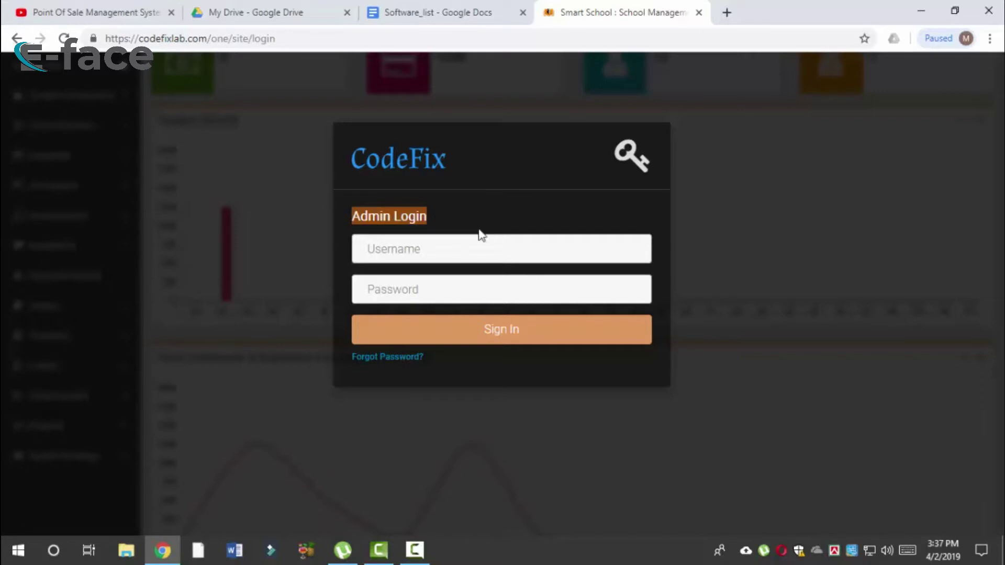
pyautogui.click(382, 219)
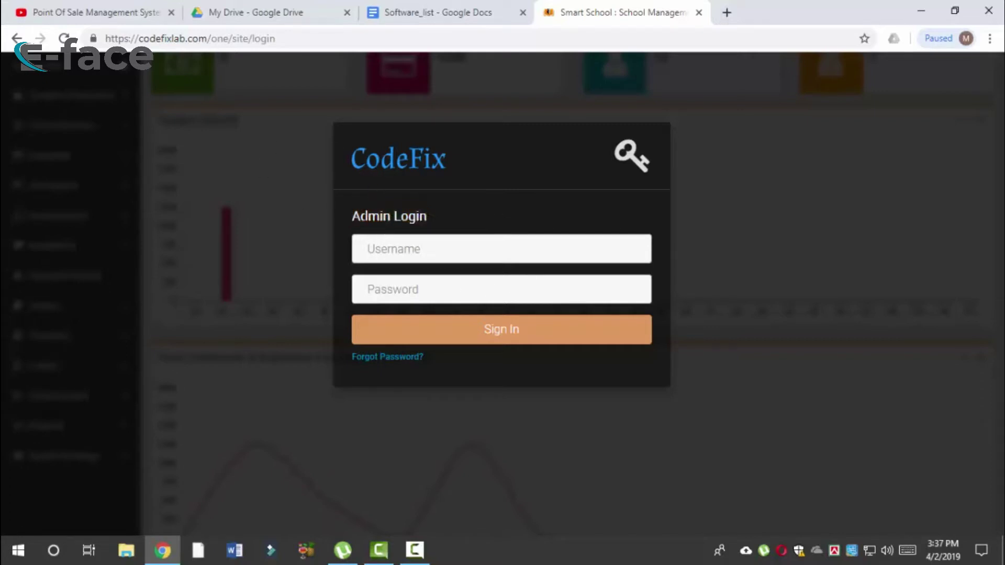
pyautogui.moveTo(352, 218); pyautogui.dragTo(437, 230)
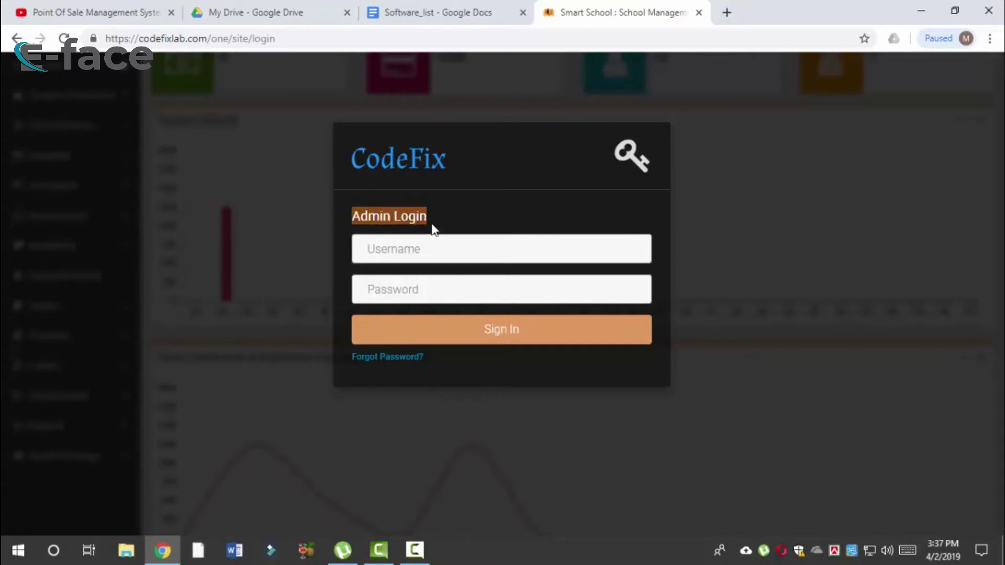
pyautogui.click(438, 209)
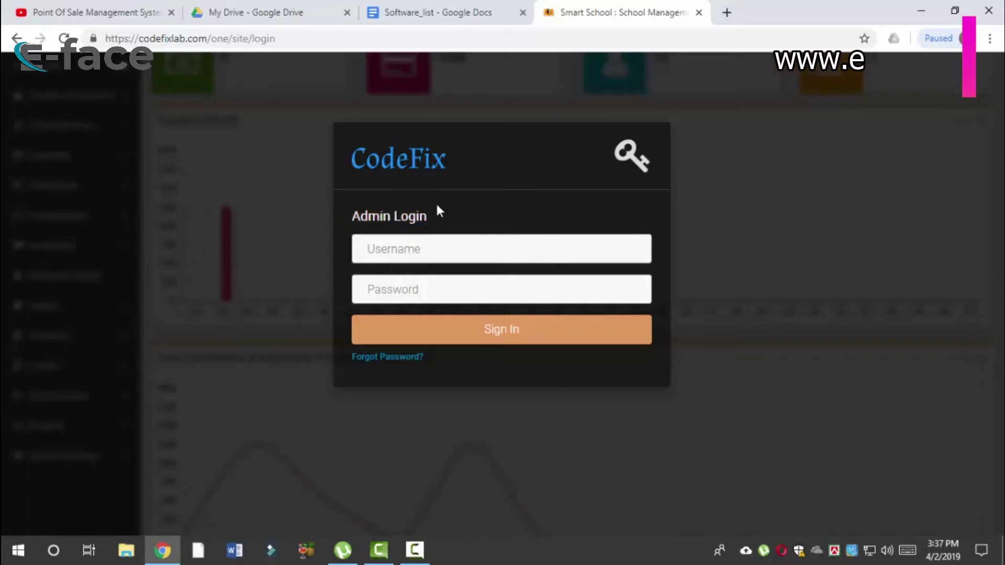
pyautogui.doubleClick(370, 162)
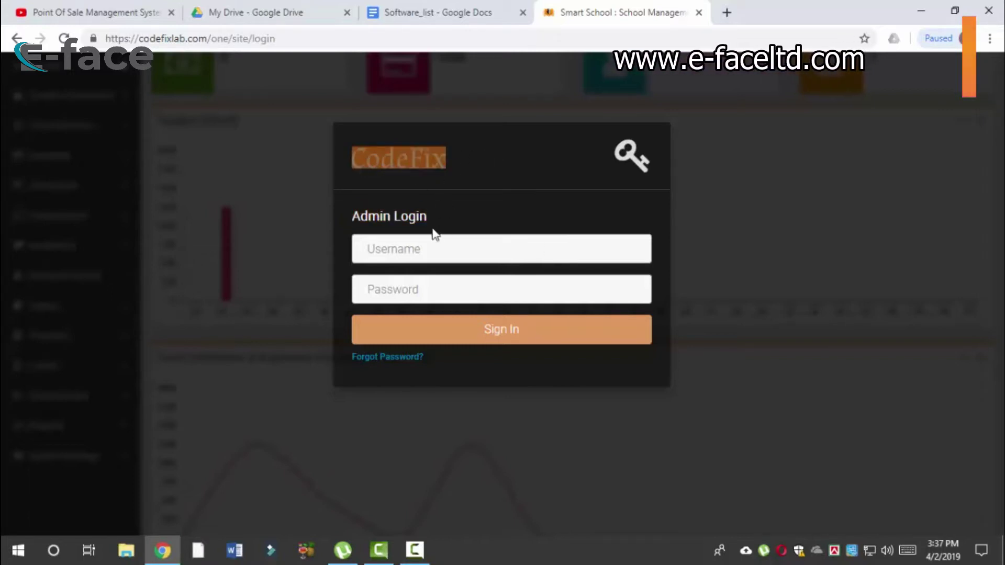
pyautogui.tripleClick(417, 215)
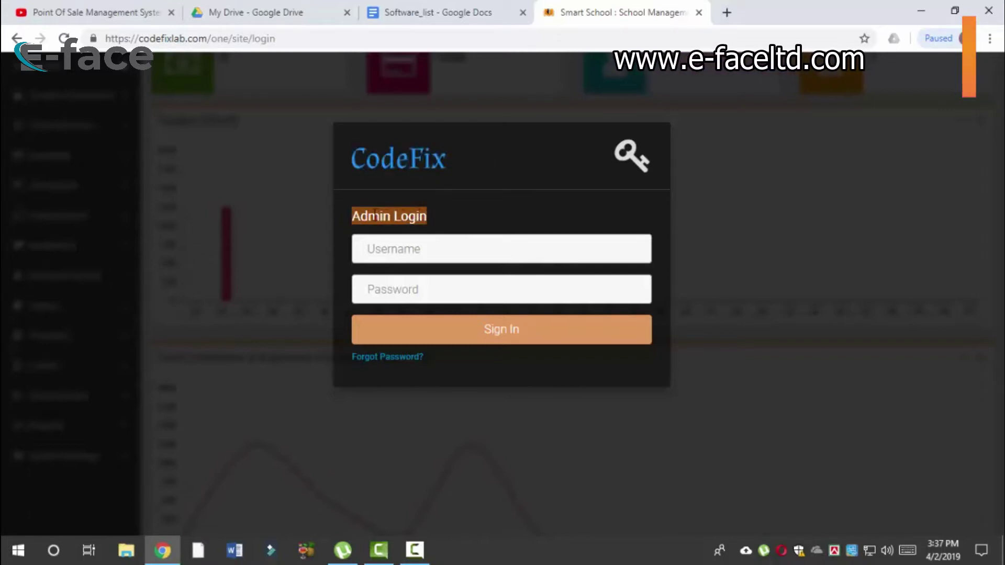
pyautogui.moveTo(352, 218); pyautogui.dragTo(434, 221)
pyautogui.click(433, 213)
pyautogui.click(351, 216)
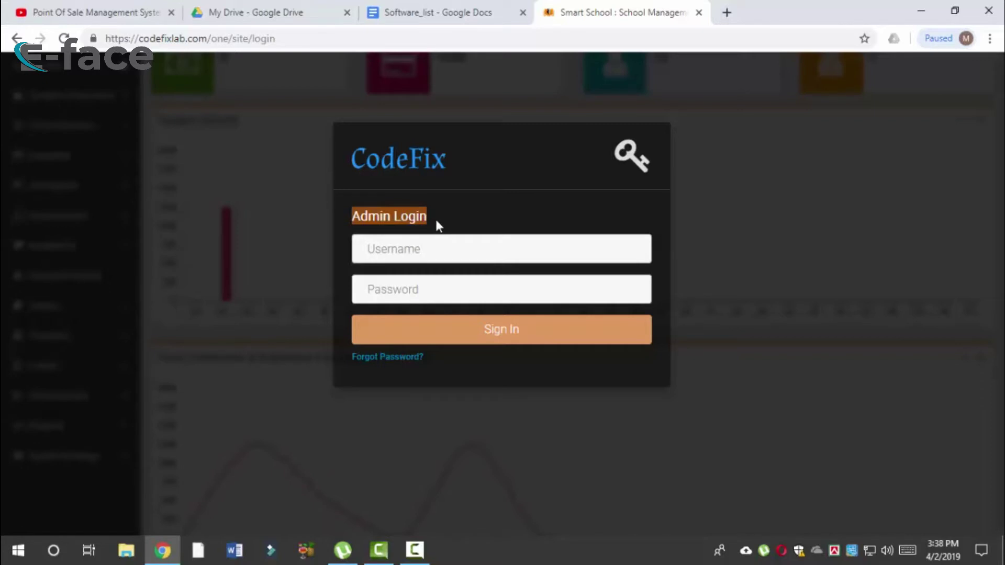
pyautogui.click(427, 218)
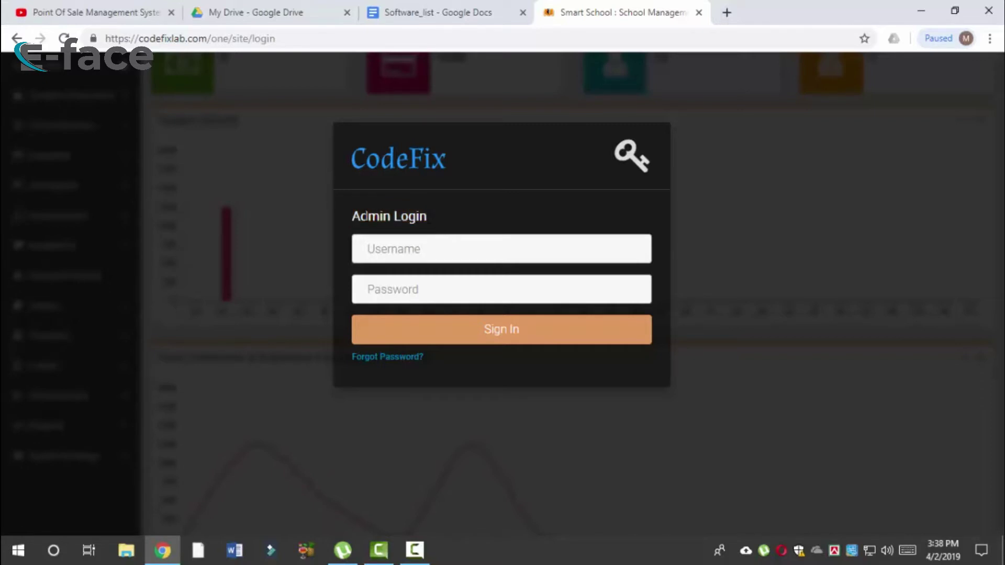
pyautogui.moveTo(350, 216); pyautogui.dragTo(432, 231)
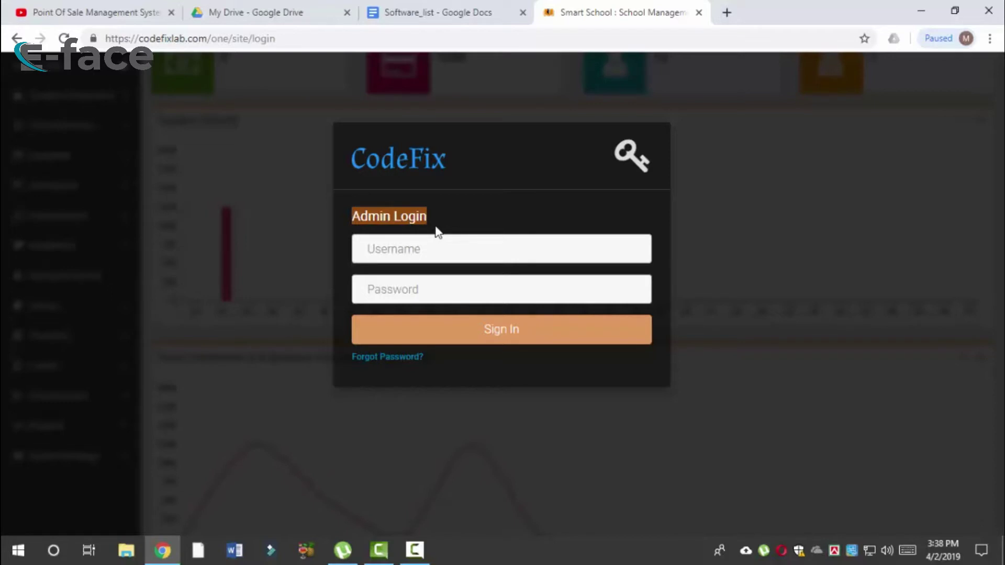
pyautogui.doubleClick(411, 220)
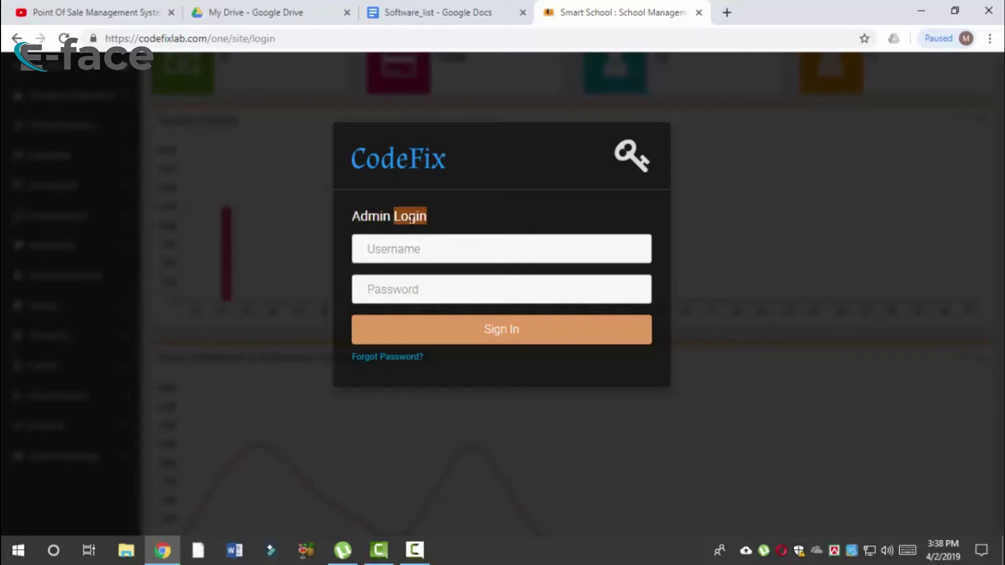
pyautogui.doubleClick(369, 216)
pyautogui.click(369, 216)
pyautogui.moveTo(433, 219); pyautogui.dragTo(353, 217)
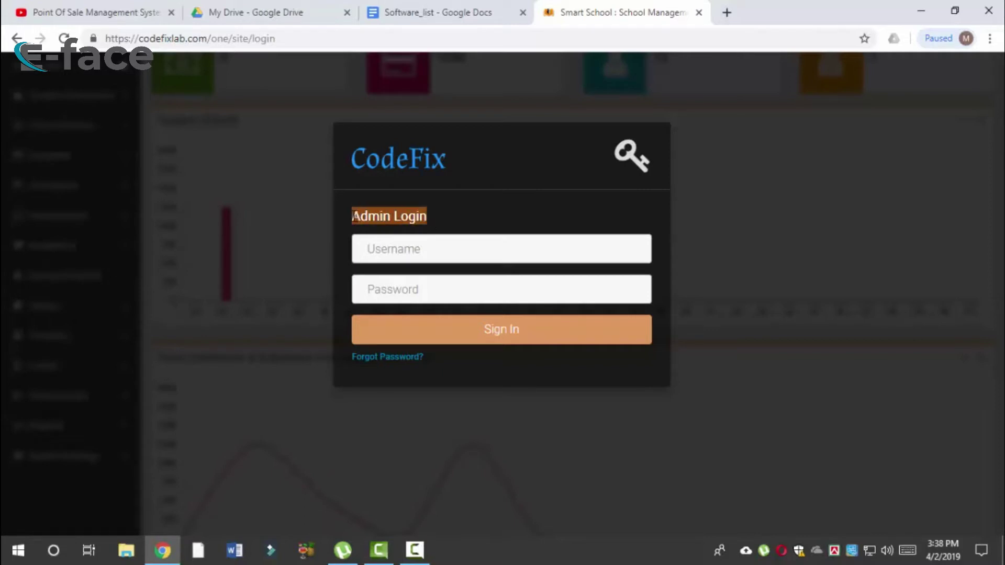
pyautogui.click(353, 216)
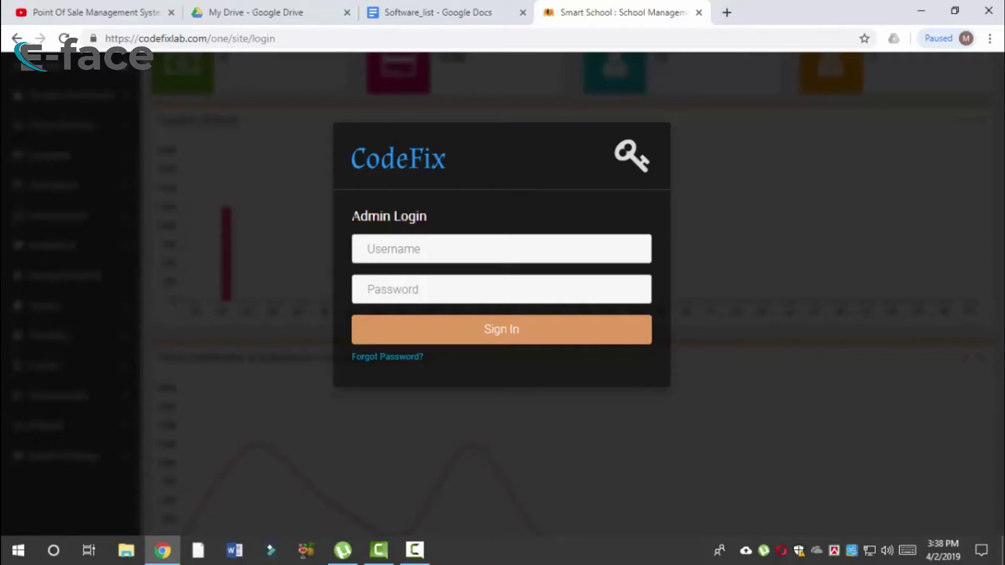
pyautogui.moveTo(353, 216); pyautogui.dragTo(436, 218)
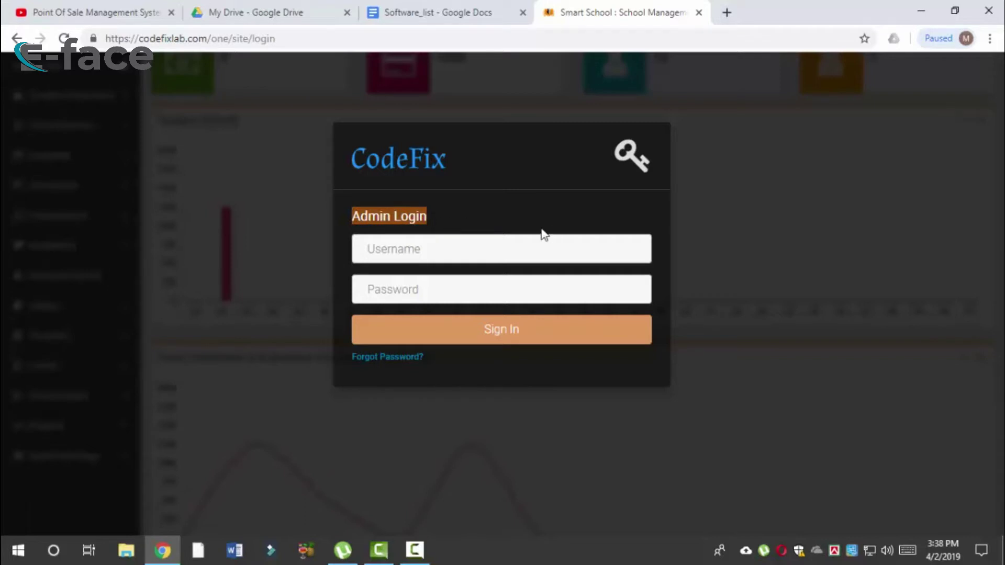
pyautogui.click(366, 219)
pyautogui.moveTo(353, 216); pyautogui.dragTo(432, 226)
pyautogui.click(429, 219)
# Step: Reload the login page and sign in with the saved admin username
pyautogui.press('F5')
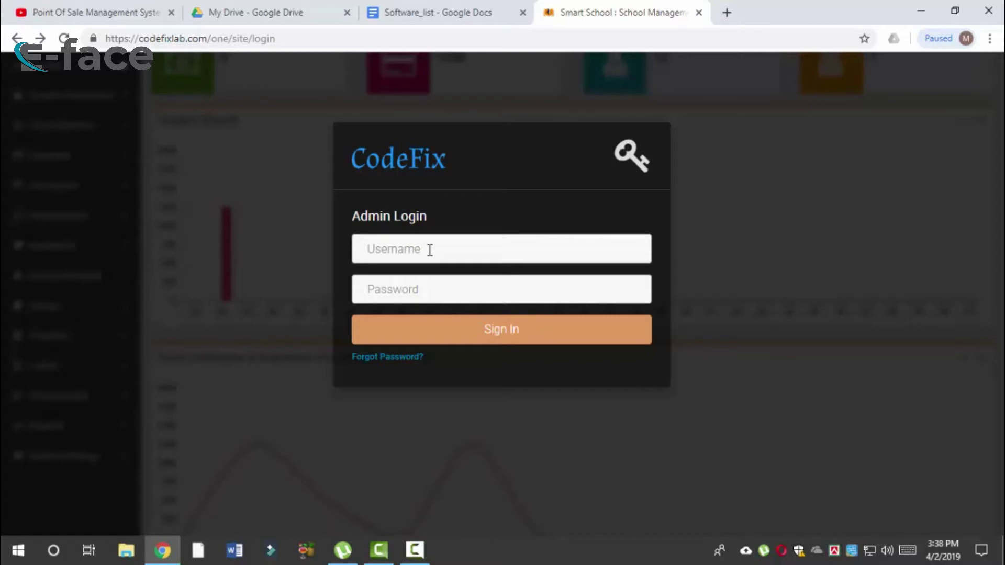
pyautogui.click(430, 250)
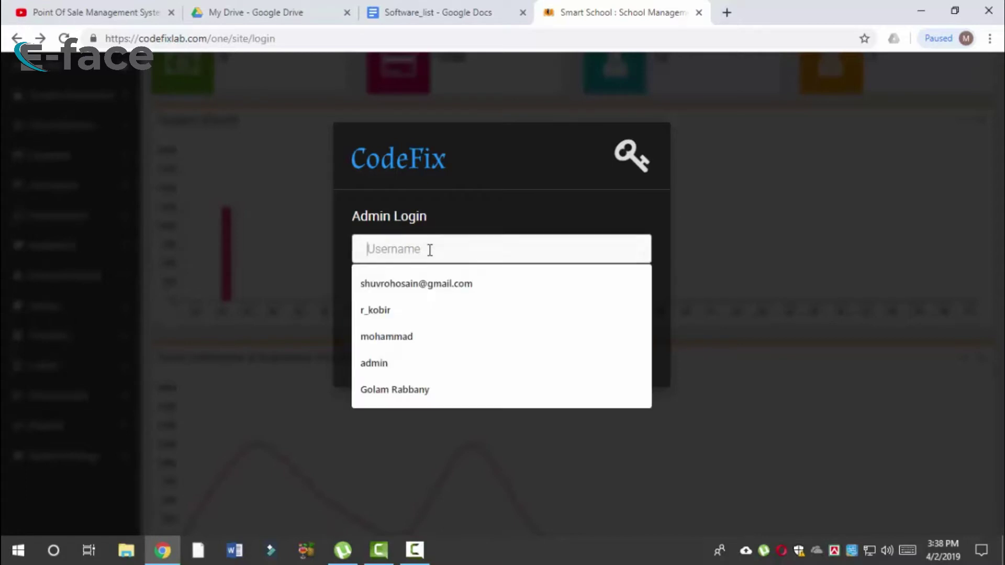
pyautogui.click(452, 284)
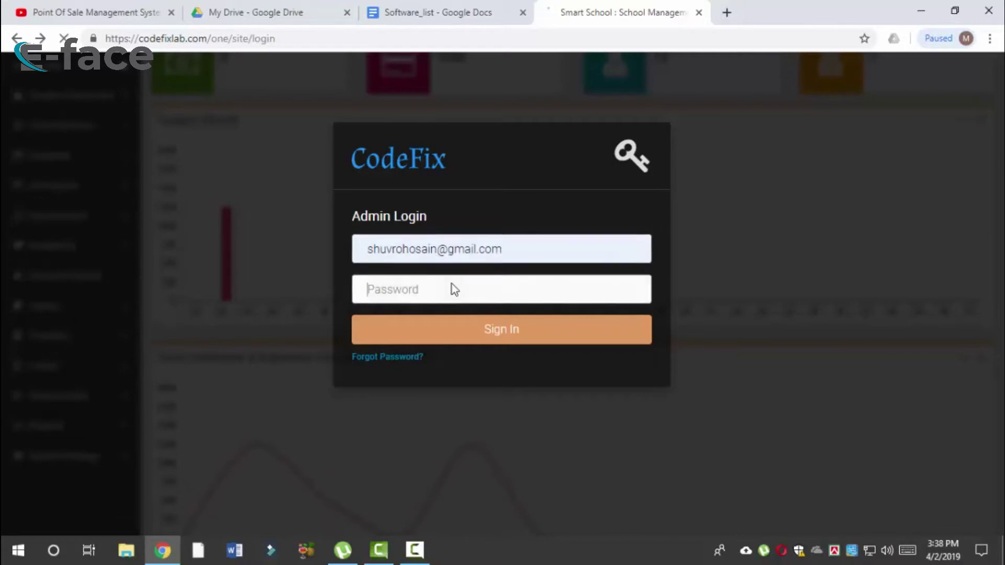
pyautogui.click(478, 329)
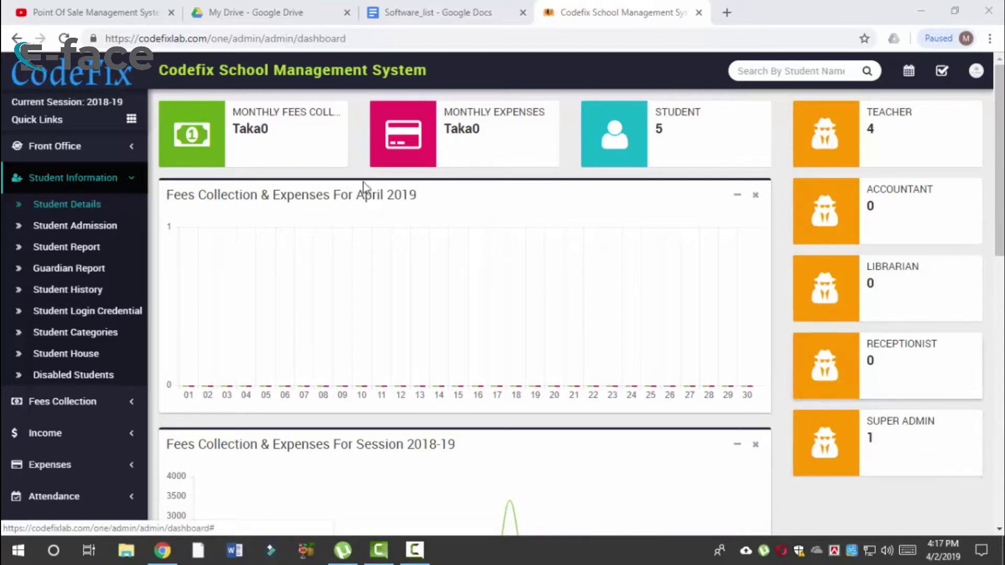
# Step: Highlight the April 2019 and Session 2018-19 chart titles while scrolling the dashboard
pyautogui.moveTo(168, 194); pyautogui.dragTo(422, 202)
pyautogui.click(422, 204)
pyautogui.moveTo(354, 195); pyautogui.dragTo(417, 198)
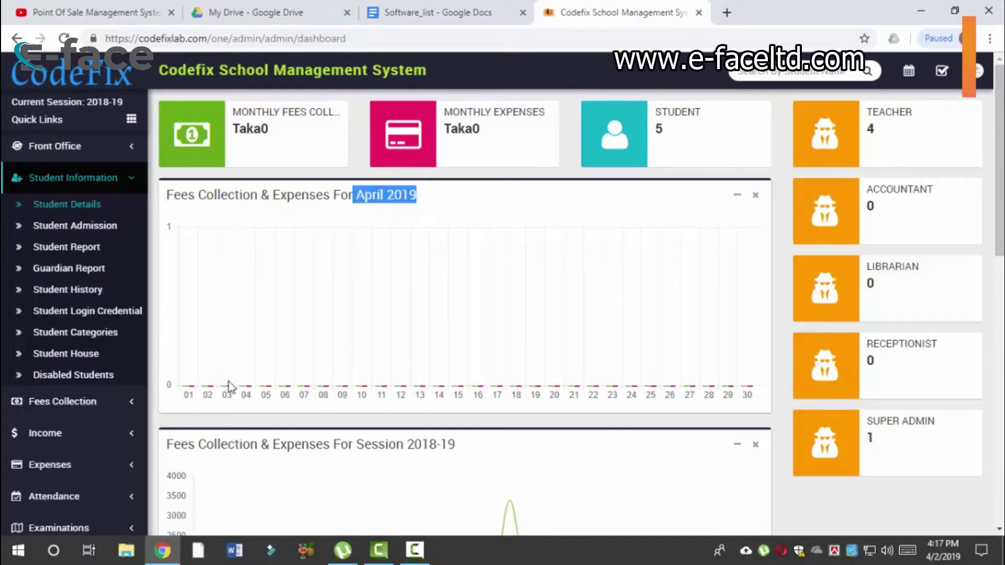
pyautogui.scroll(-3, 584, 467)
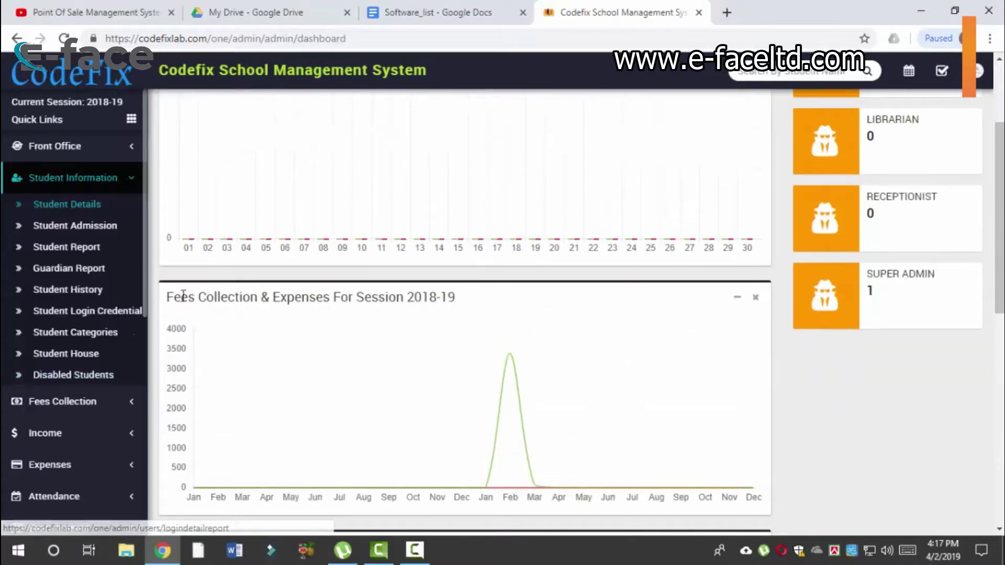
pyautogui.moveTo(182, 298); pyautogui.dragTo(456, 301)
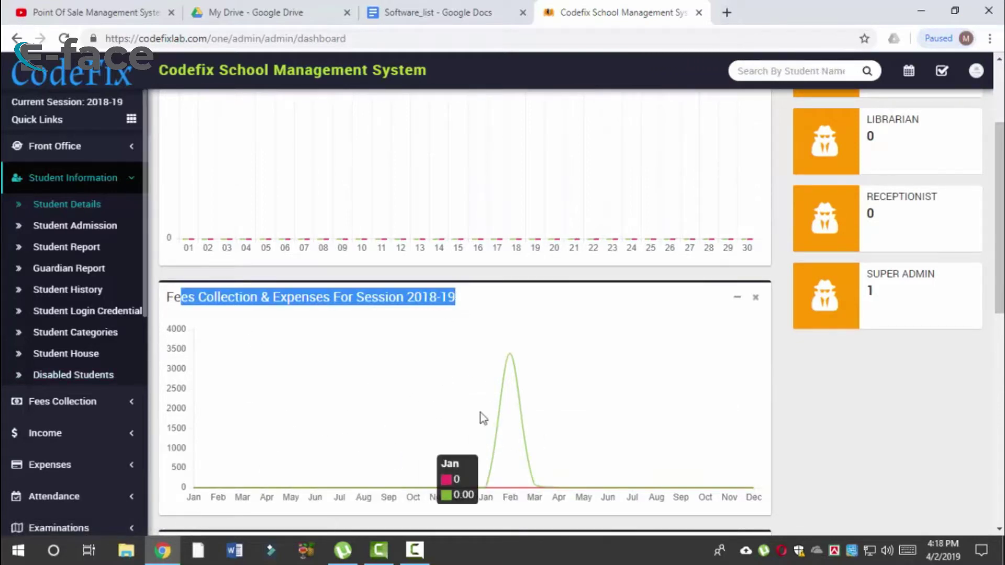
pyautogui.scroll(-4, 480, 414)
pyautogui.scroll(-1, 480, 418)
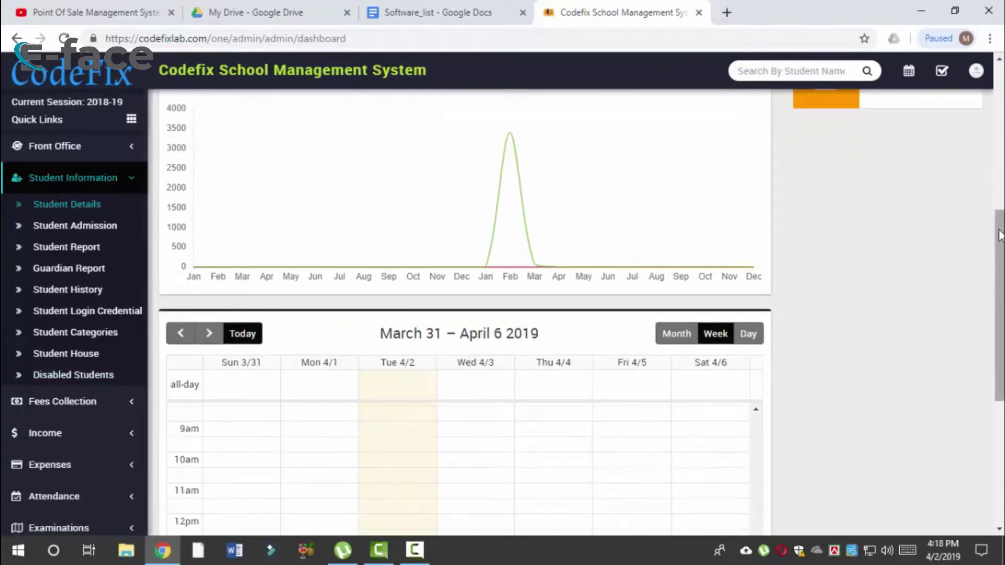
pyautogui.moveTo(1001, 241); pyautogui.dragTo(1003, 317)
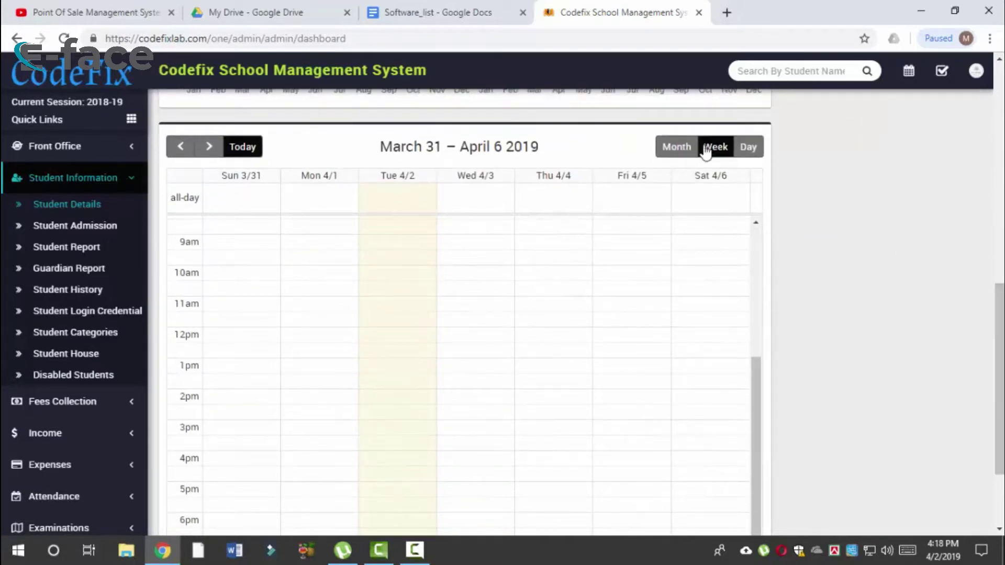
# Step: Switch the dashboard calendar to Week view, then go to Student Information > Student Details
pyautogui.click(684, 148)
pyautogui.click(715, 148)
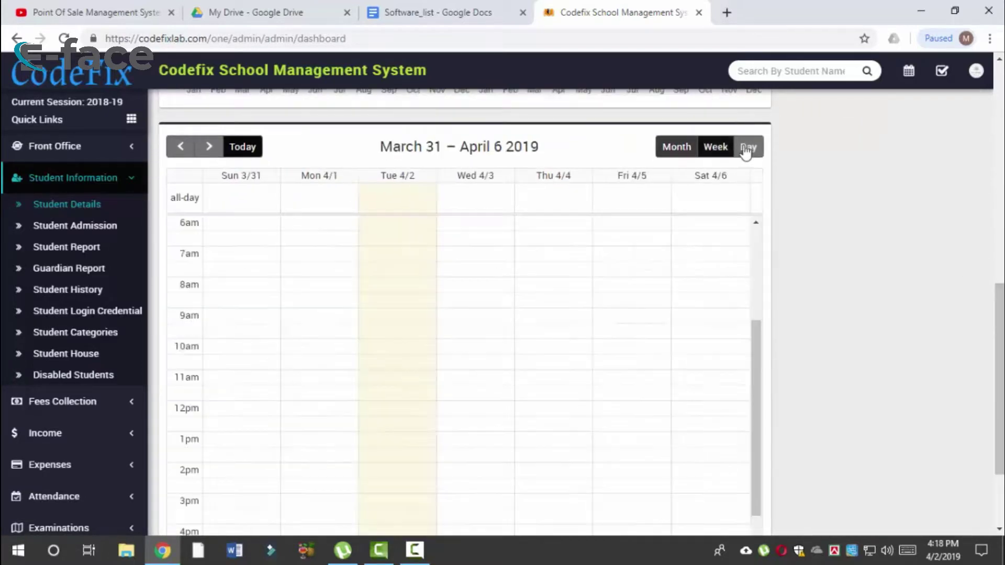
pyautogui.click(748, 147)
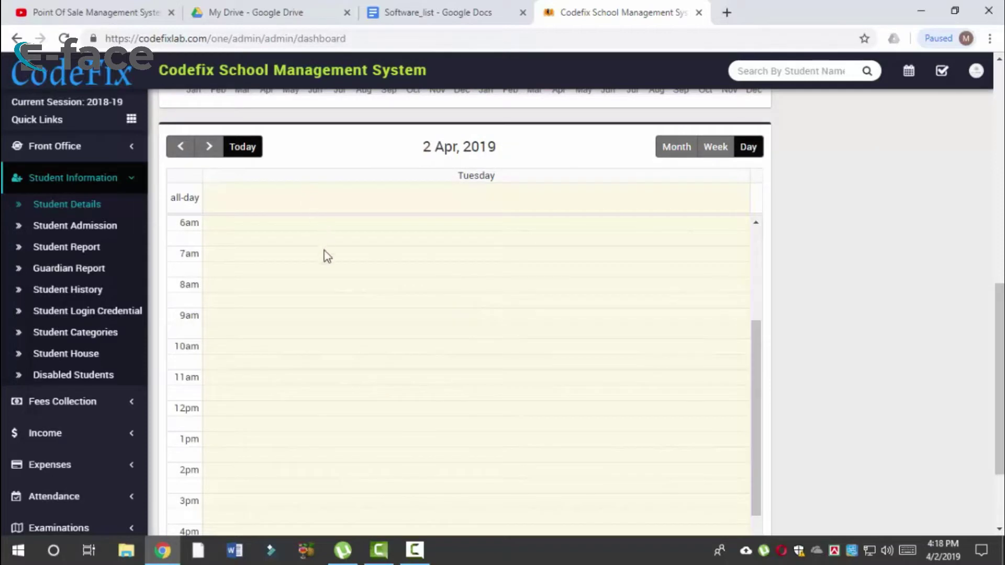
pyautogui.scroll(-3, 250, 272)
pyautogui.scroll(-4, 799, 108)
pyautogui.scroll(7, 761, 168)
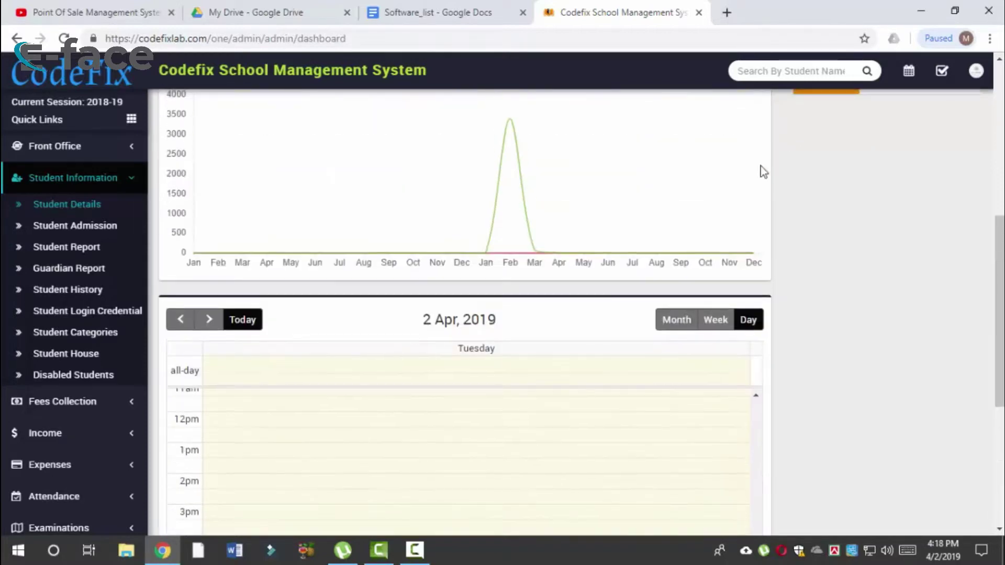
pyautogui.click(715, 320)
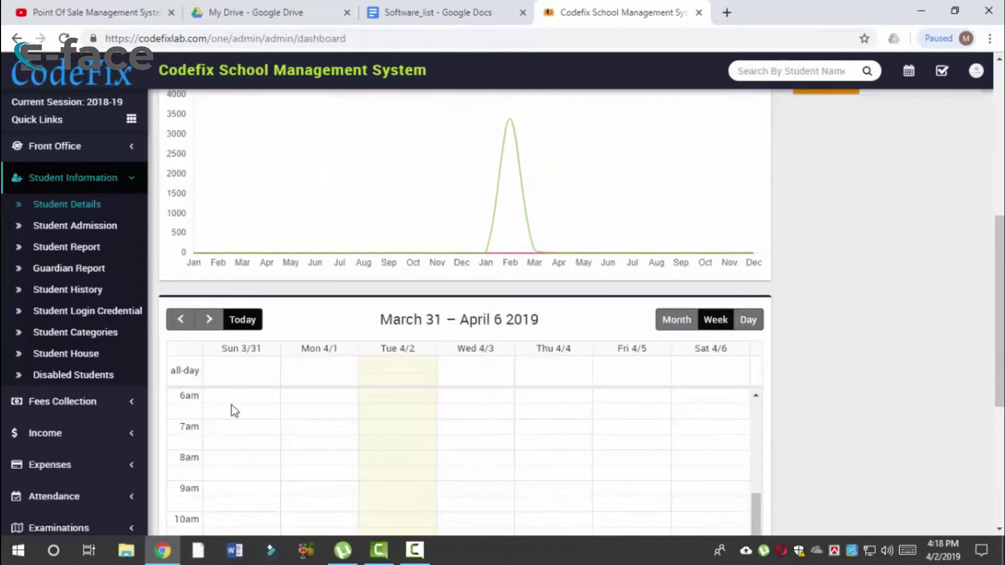
pyautogui.click(676, 320)
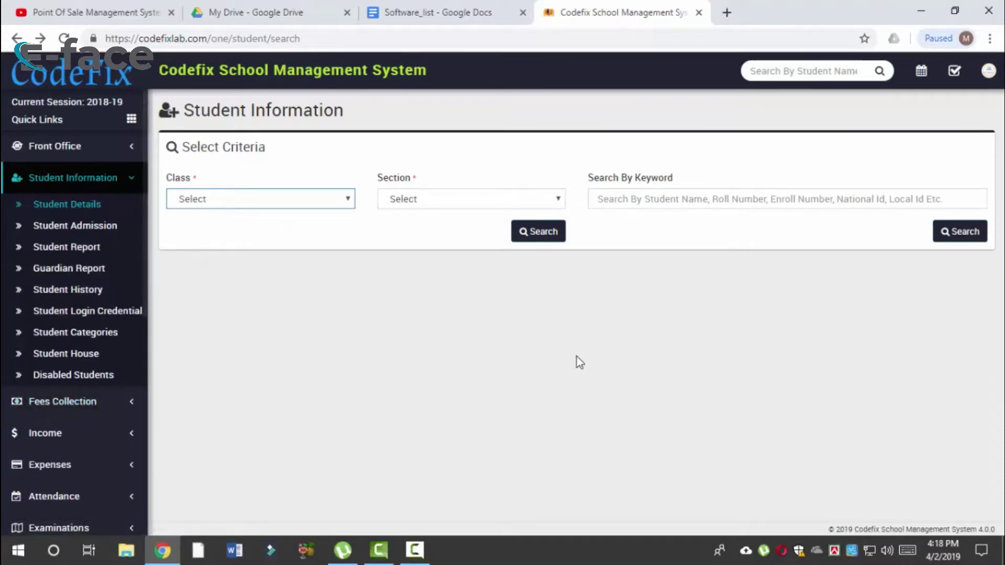
# Step: Go back to the dashboard and expand the Academics menu in the sidebar
pyautogui.click(106, 204)
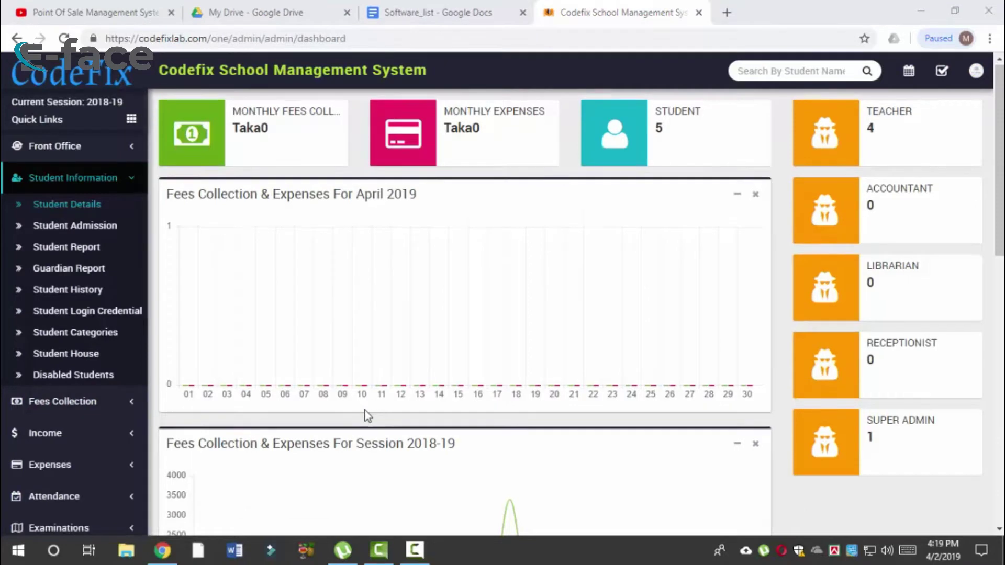
pyautogui.scroll(-12, 366, 411)
pyautogui.scroll(-5, 366, 419)
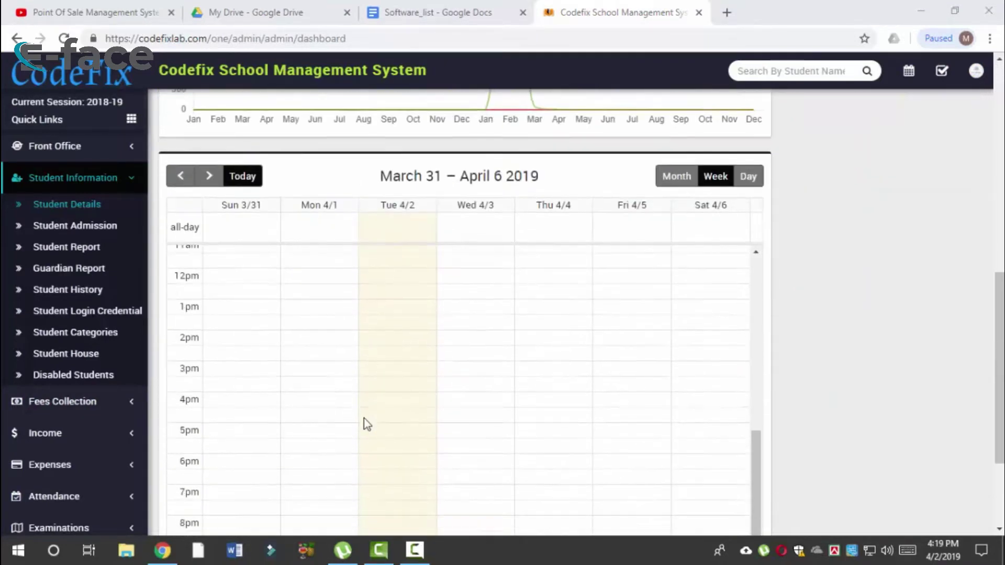
pyautogui.scroll(15, 368, 426)
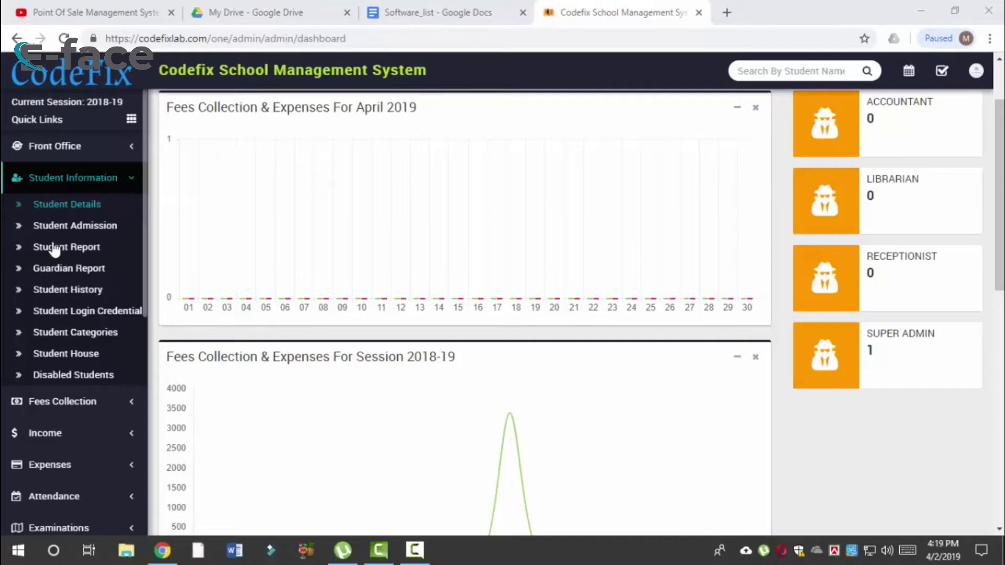
pyautogui.moveTo(145, 155); pyautogui.dragTo(153, 280)
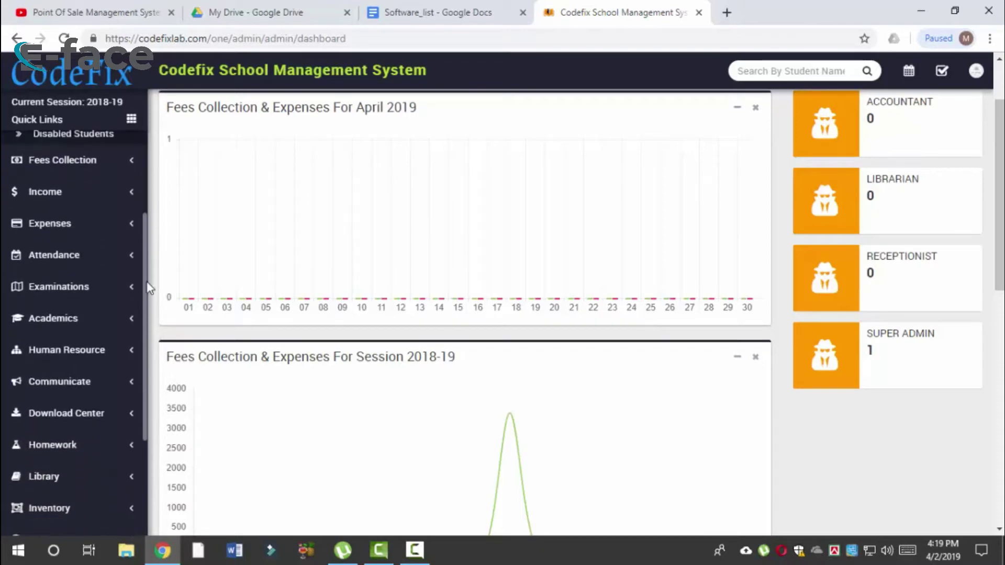
pyautogui.click(109, 331)
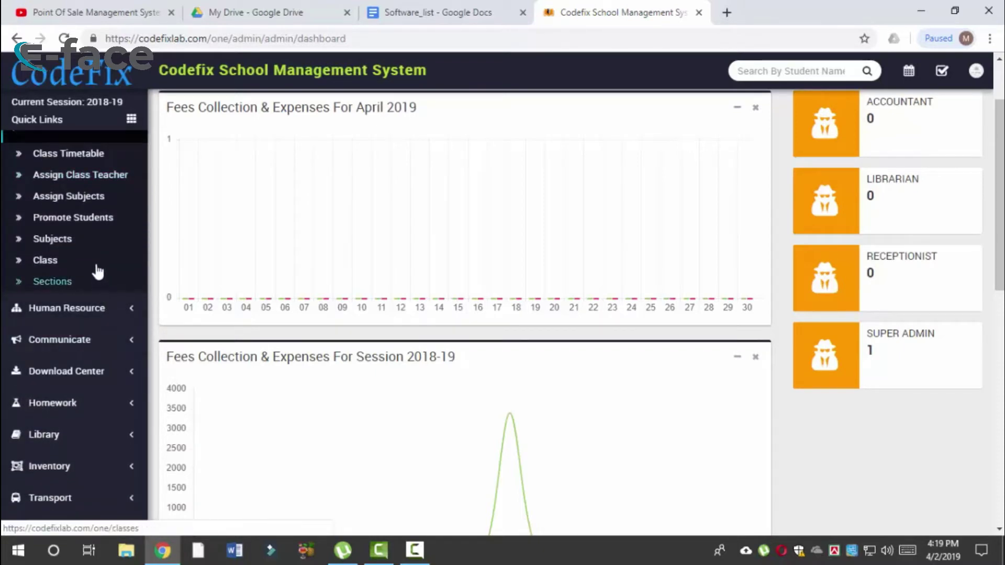
# Step: In Sections, add section E so the list reaches 5 records, A through E
pyautogui.click(93, 285)
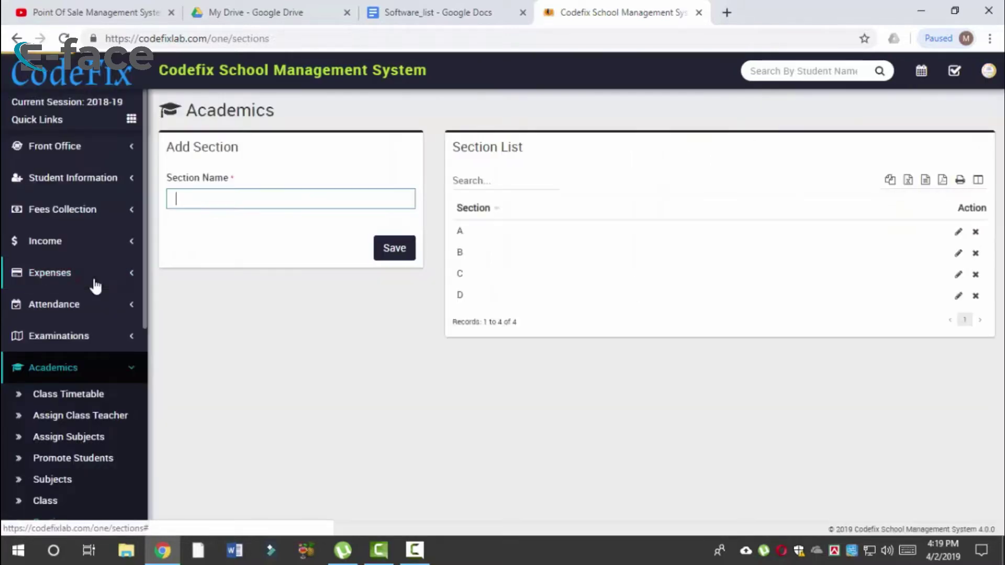
pyautogui.moveTo(464, 233); pyautogui.dragTo(977, 259)
pyautogui.click(959, 296)
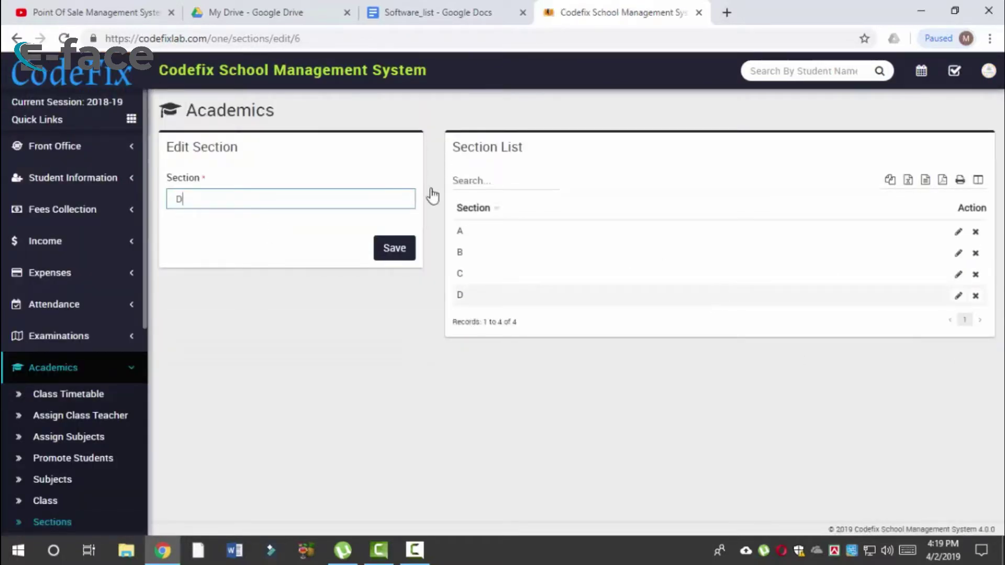
pyautogui.click(17, 38)
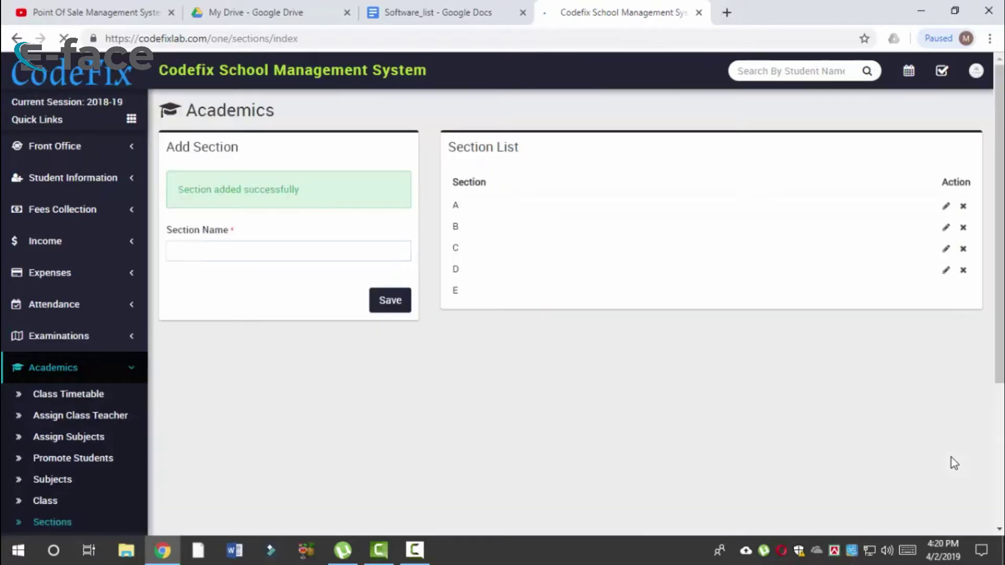
pyautogui.doubleClick(486, 316)
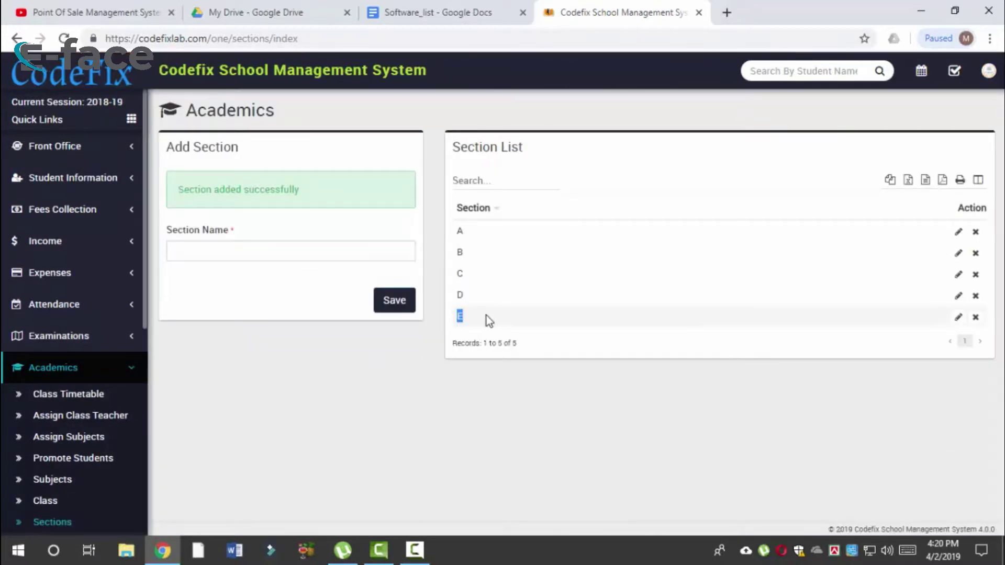
pyautogui.scroll(-2, 89, 510)
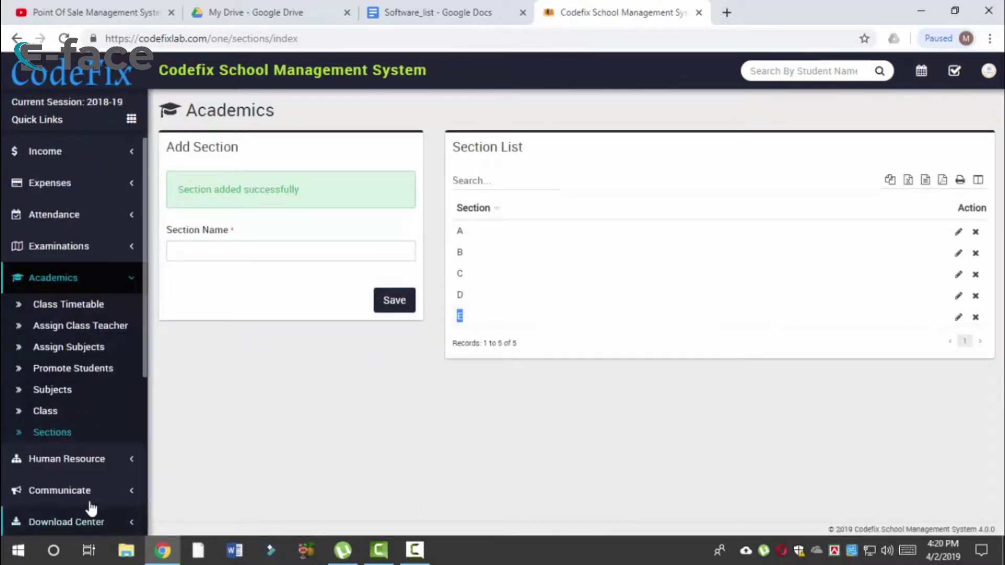
pyautogui.click(68, 416)
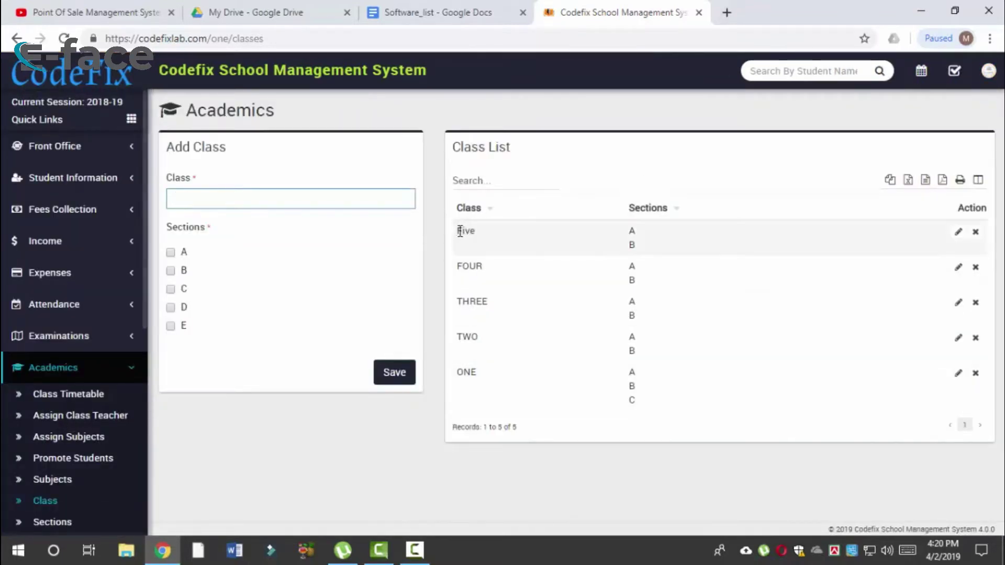
# Step: Name the new class Six and tick section A
pyautogui.moveTo(461, 231); pyautogui.dragTo(472, 236)
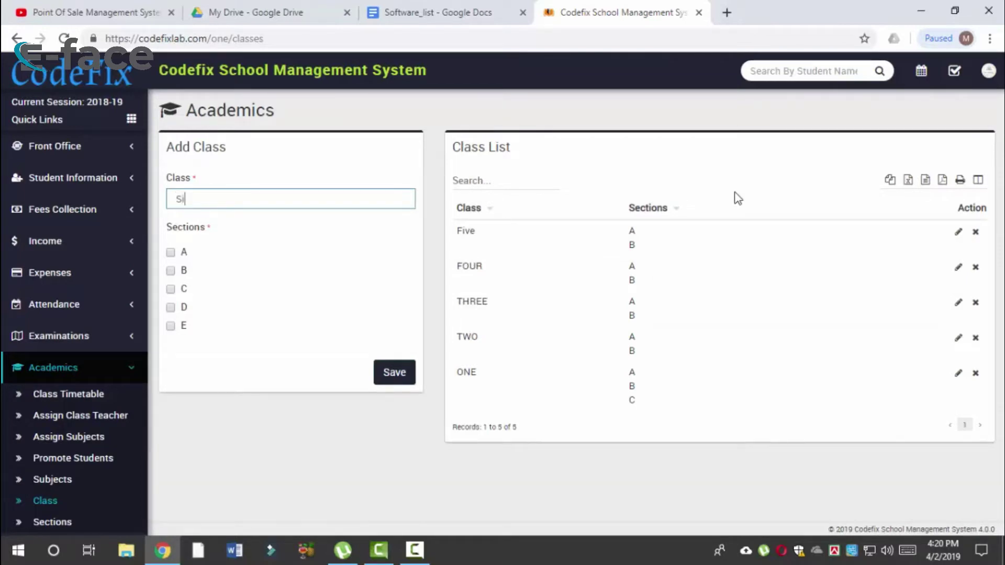
pyautogui.click(185, 254)
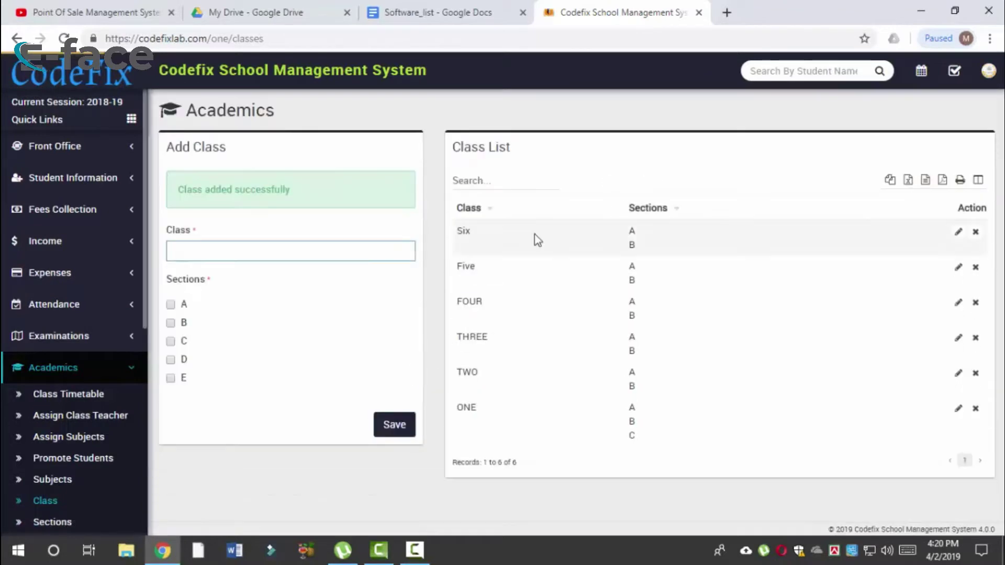
# Step: Edit class Six to add section C, saving it with sections A, B and C
pyautogui.doubleClick(464, 230)
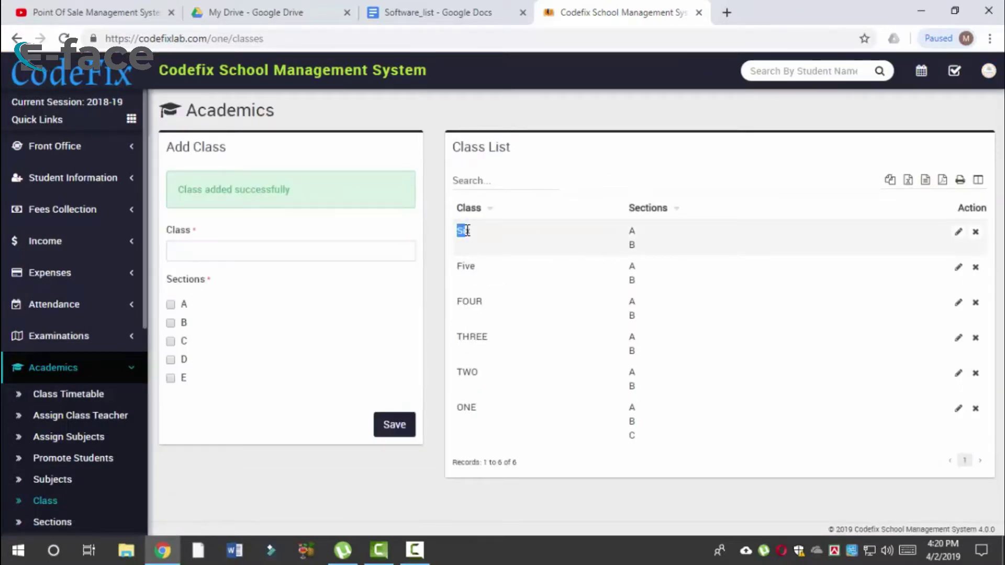
pyautogui.tripleClick(634, 237)
pyautogui.click(959, 234)
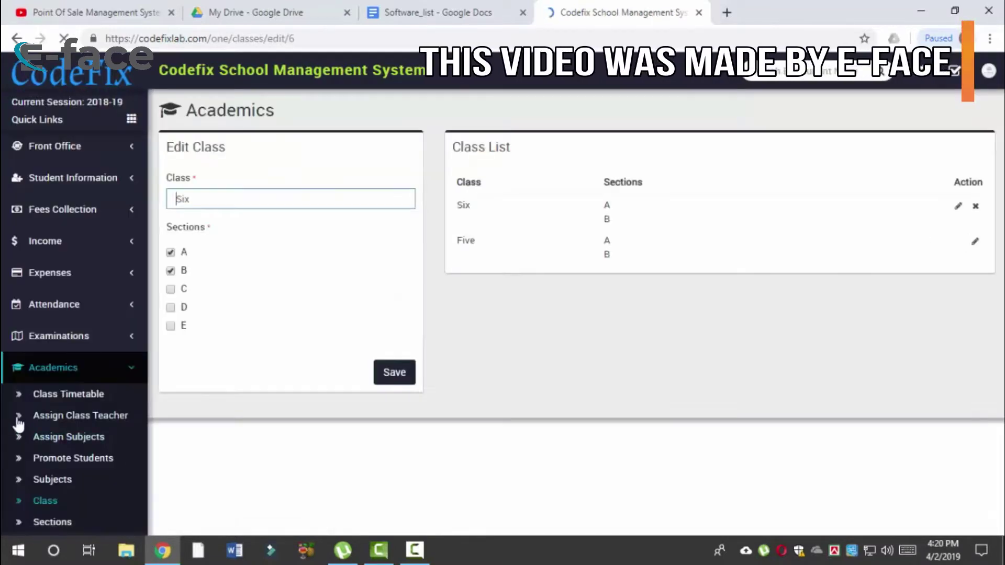
pyautogui.click(171, 290)
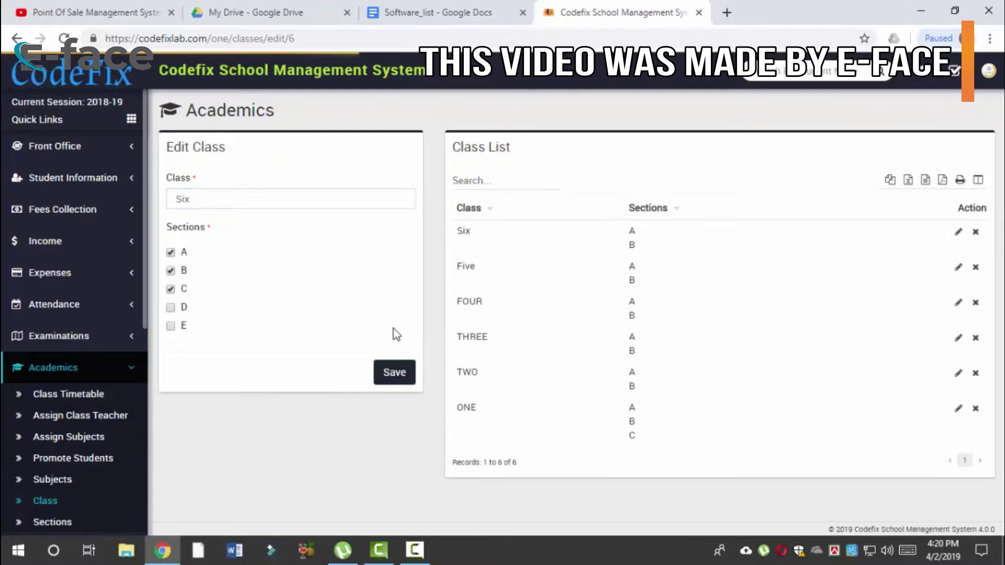
pyautogui.click(386, 376)
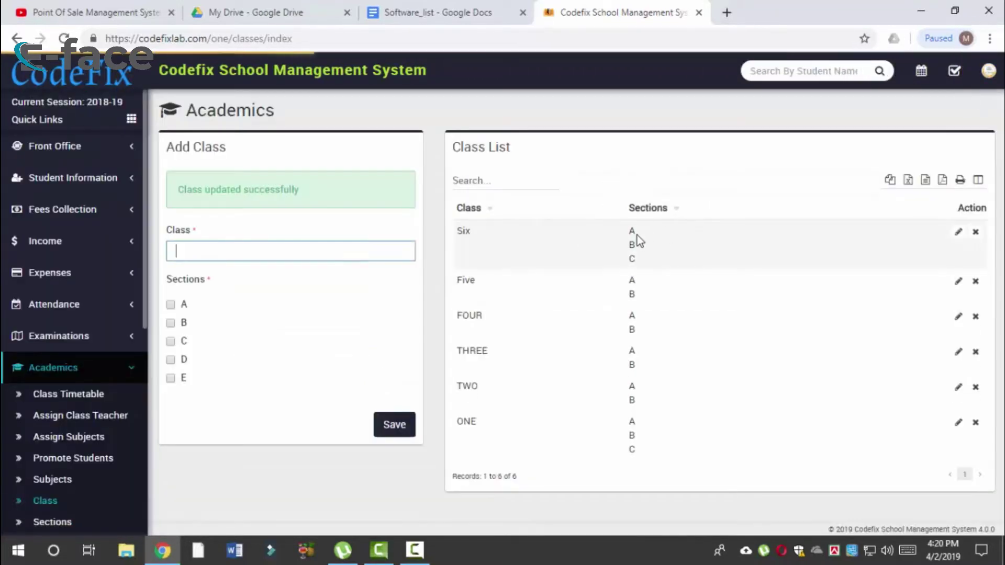
pyautogui.click(632, 234)
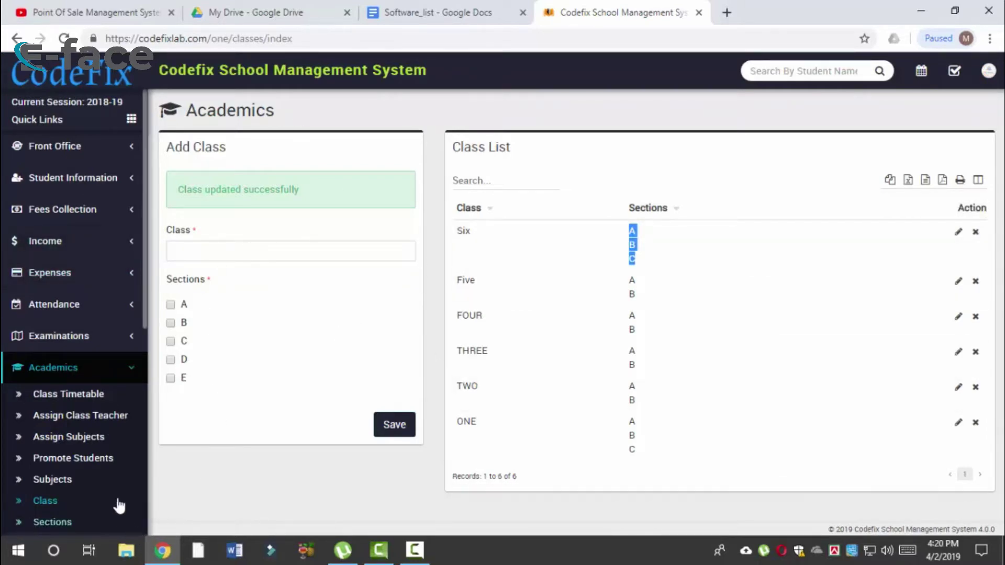
pyautogui.scroll(-2, 47, 459)
# Step: Add subject Social Science, type Theory, code sosci-123, and confirm it in the Subject List
pyautogui.click(41, 392)
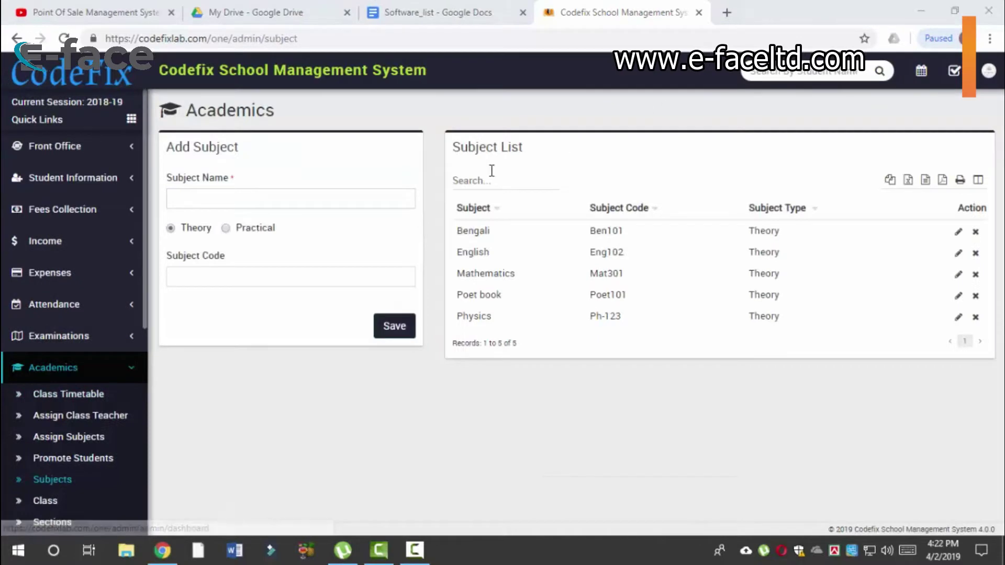
pyautogui.click(358, 209)
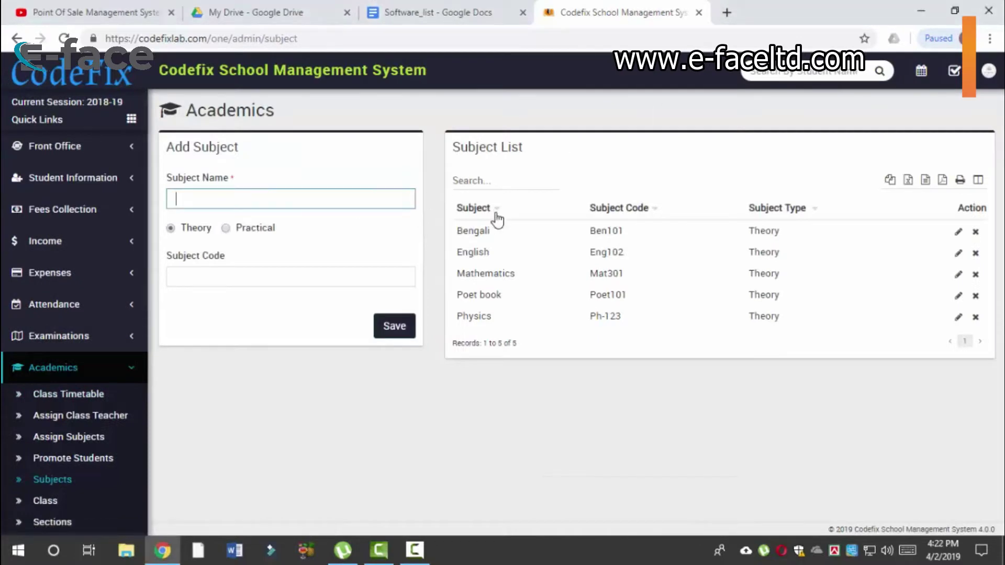
pyautogui.doubleClick(485, 273)
pyautogui.doubleClick(474, 315)
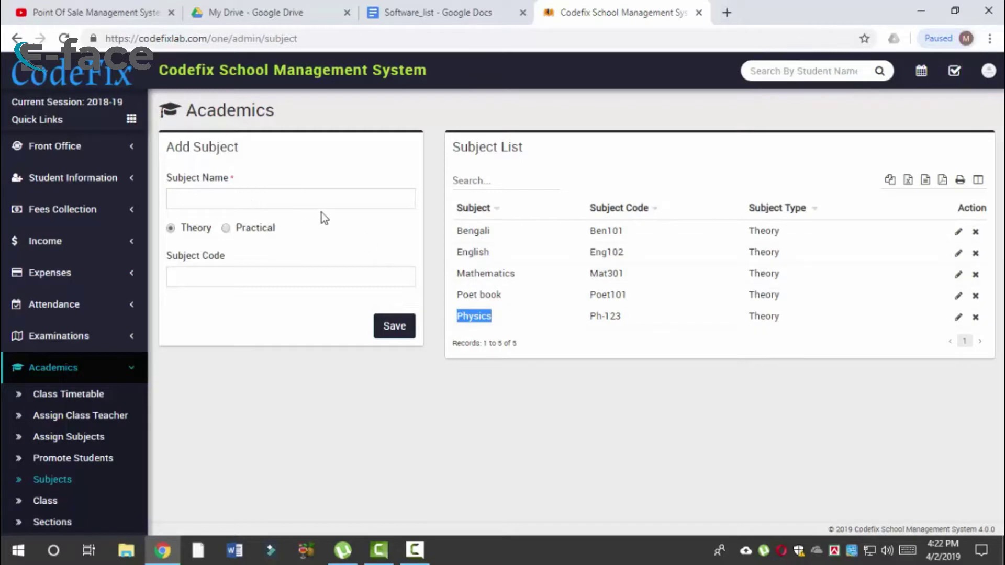
pyautogui.click(337, 191)
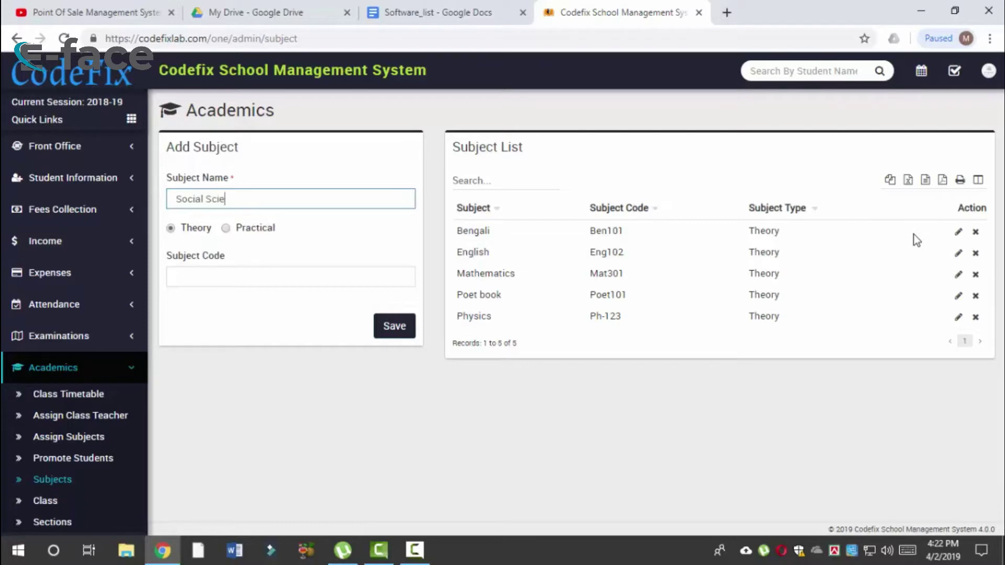
pyautogui.write('Social Science')
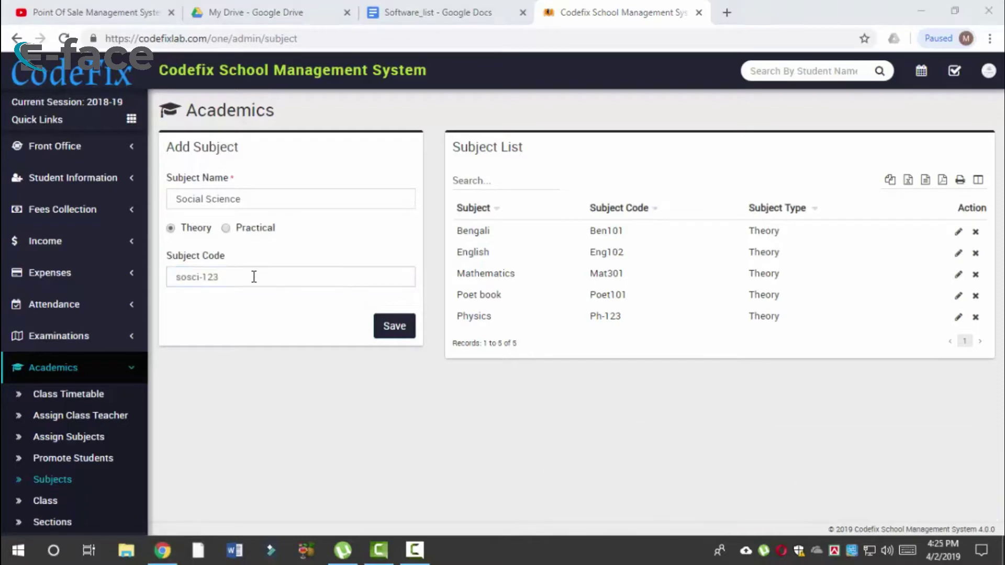
pyautogui.click(223, 276)
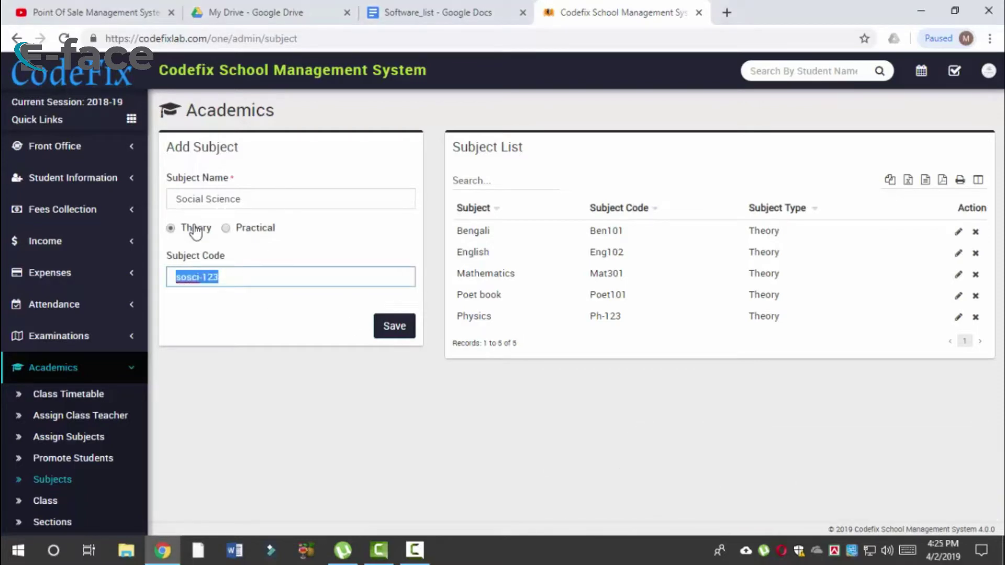
pyautogui.click(411, 326)
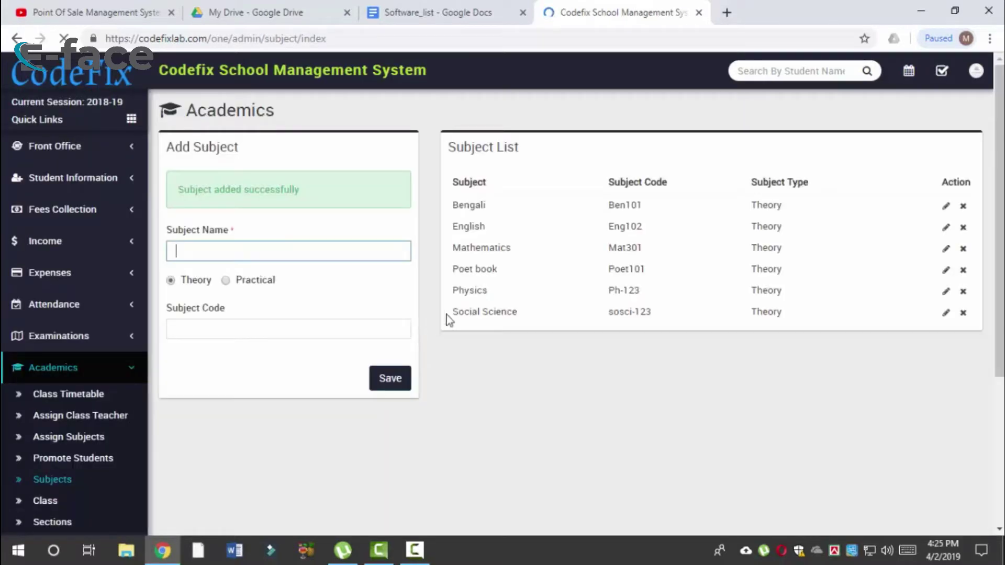
pyautogui.moveTo(461, 338); pyautogui.dragTo(532, 344)
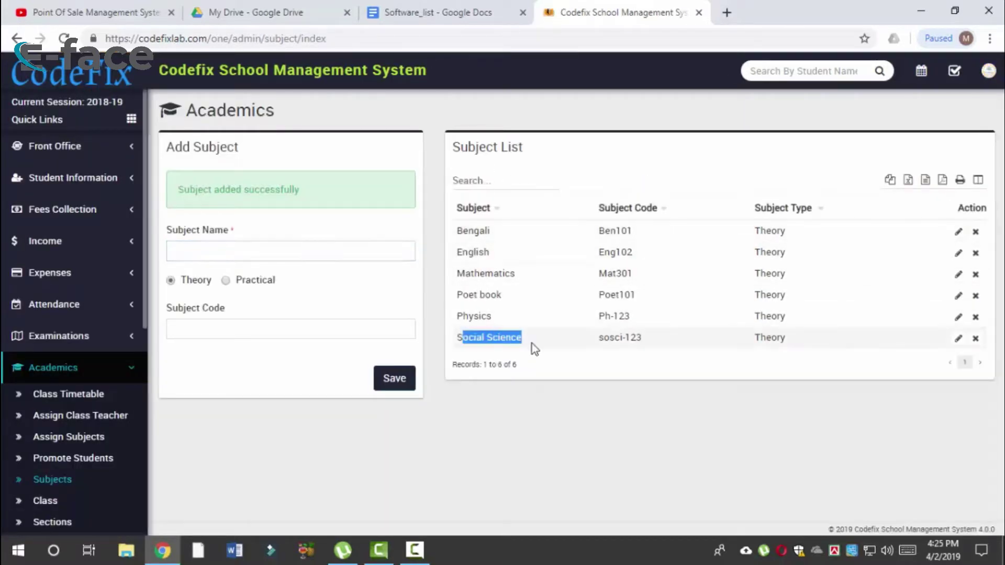
pyautogui.moveTo(790, 338); pyautogui.dragTo(765, 337)
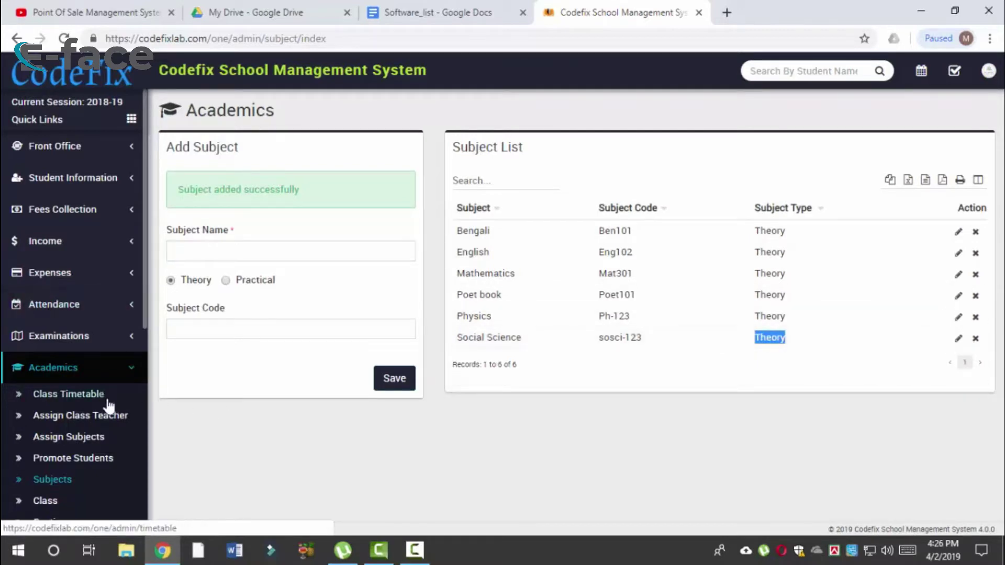
pyautogui.scroll(-3, 73, 397)
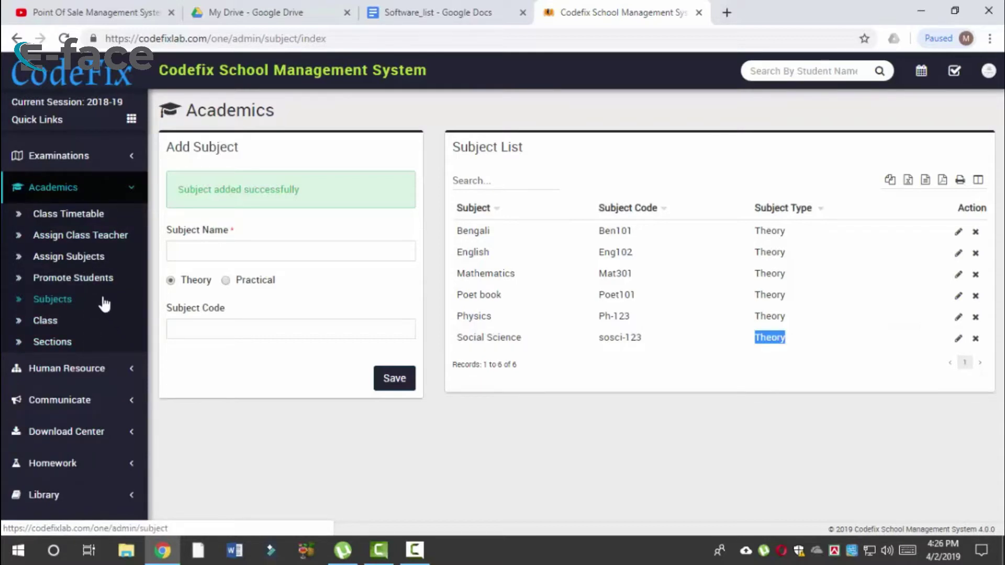
# Step: Search the Class Timetable for class Six, section C, which returns no records
pyautogui.click(101, 224)
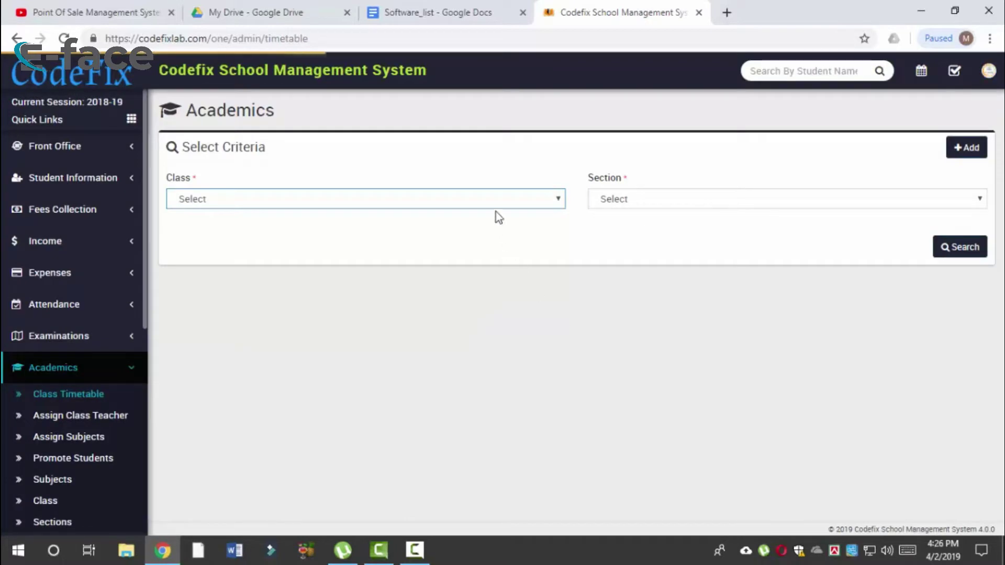
pyautogui.click(495, 202)
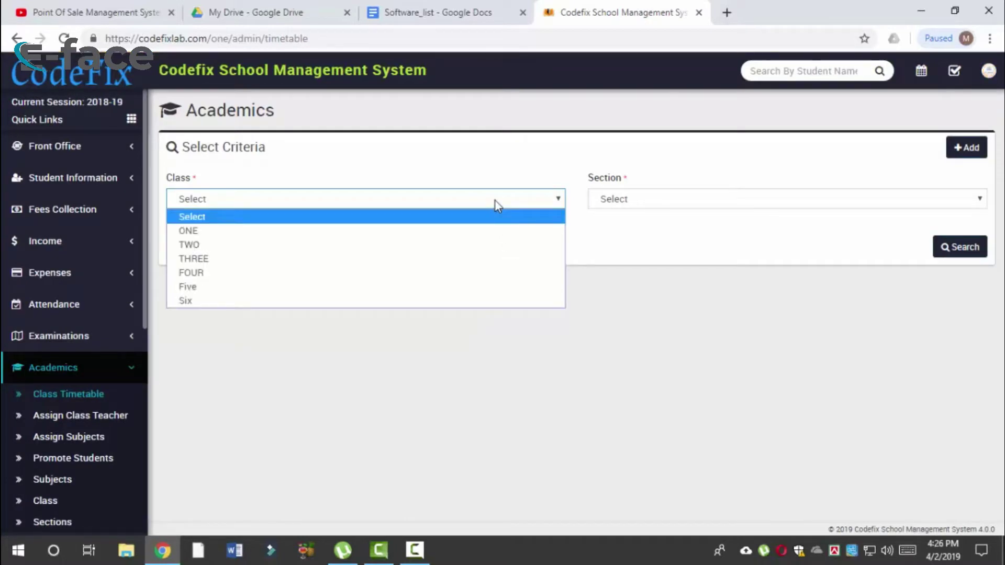
pyautogui.click(375, 303)
pyautogui.click(718, 194)
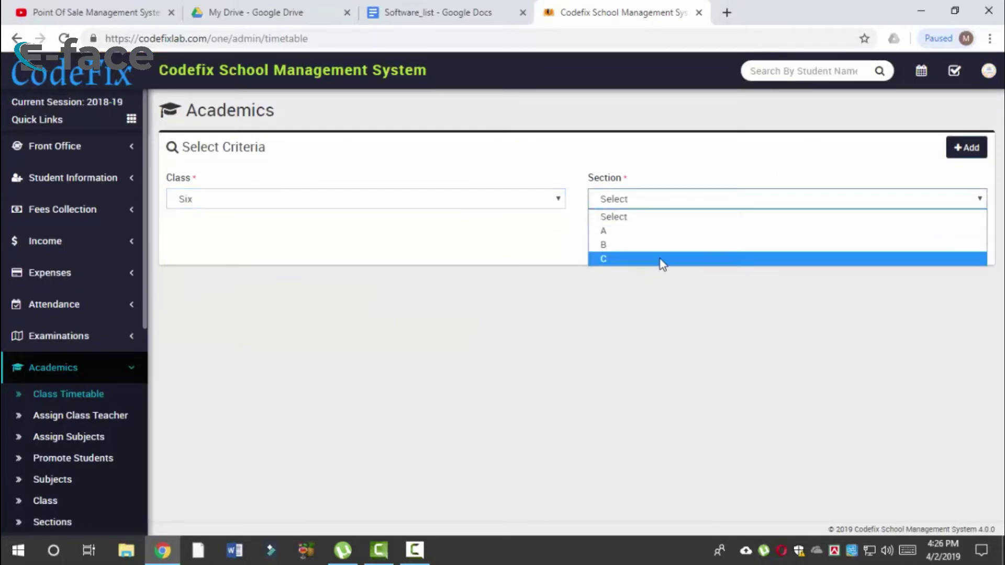
pyautogui.click(664, 264)
pyautogui.click(962, 248)
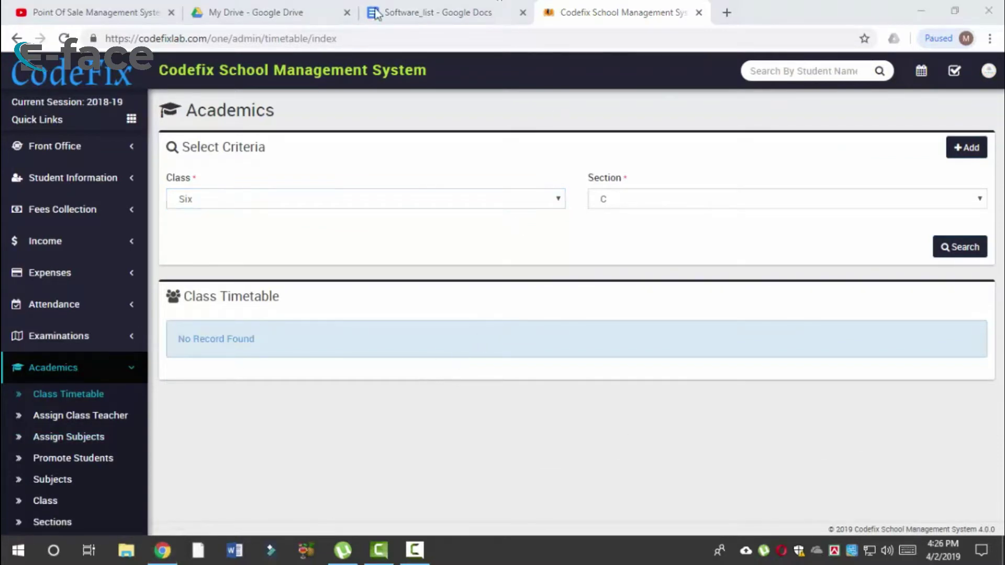
pyautogui.click(95, 442)
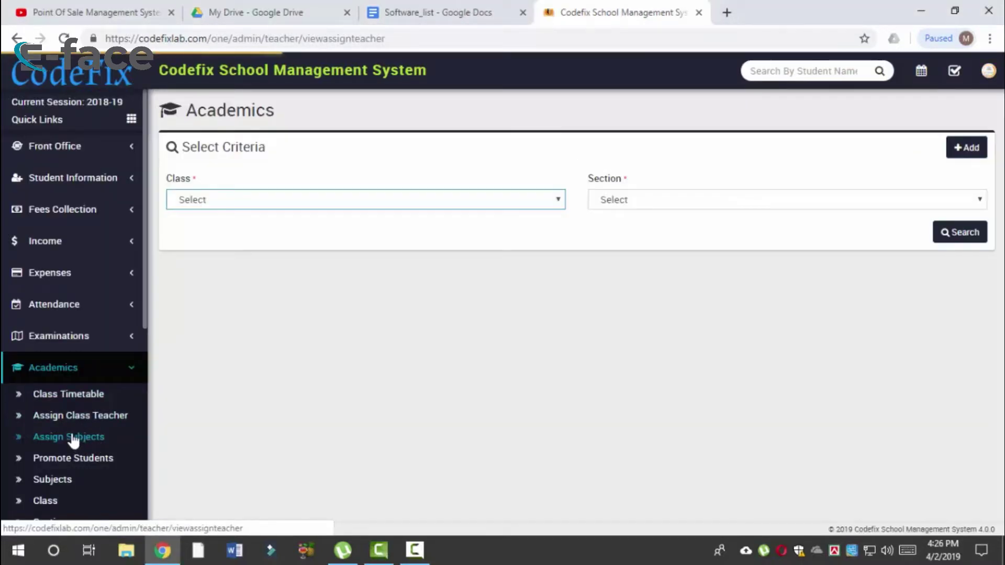
# Step: Start a new subject assignment and load it for class Six, section A
pyautogui.click(360, 205)
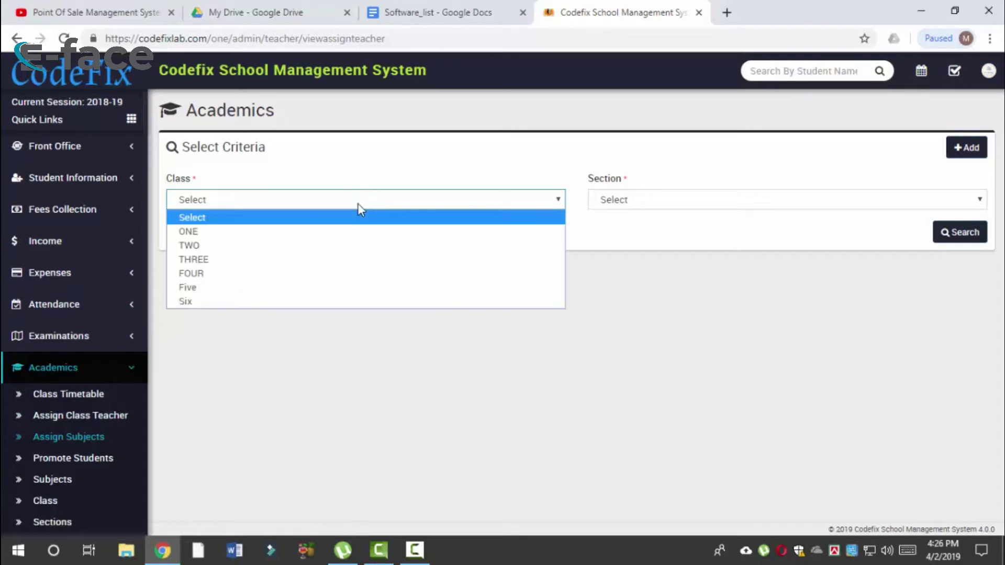
pyautogui.click(966, 149)
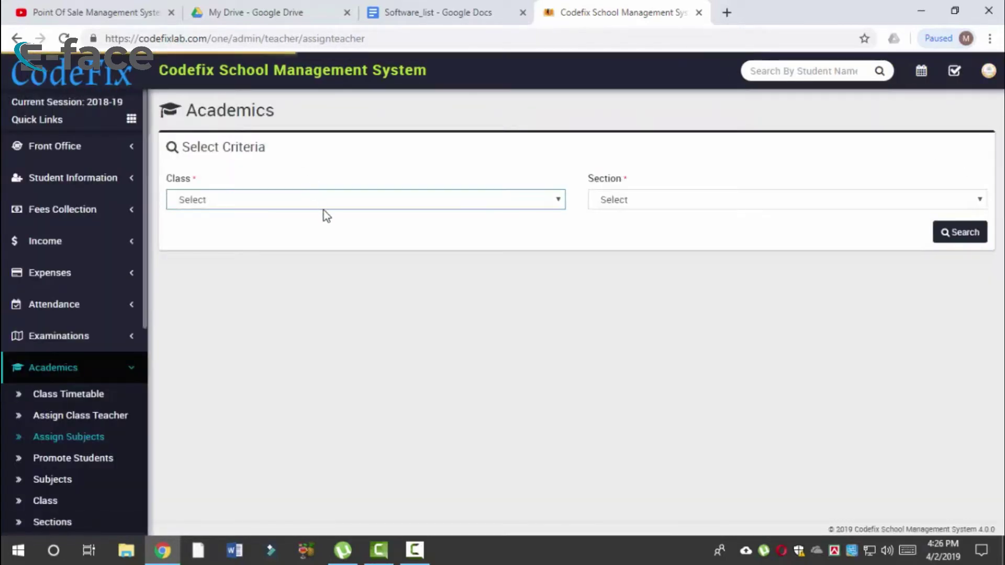
pyautogui.click(326, 207)
pyautogui.click(260, 311)
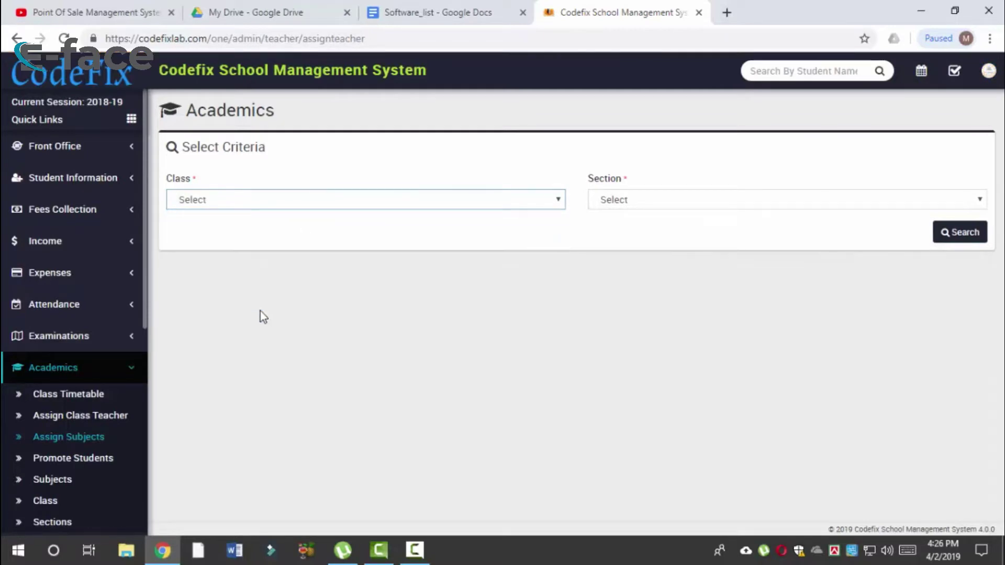
pyautogui.click(260, 311)
pyautogui.click(694, 202)
pyautogui.click(673, 200)
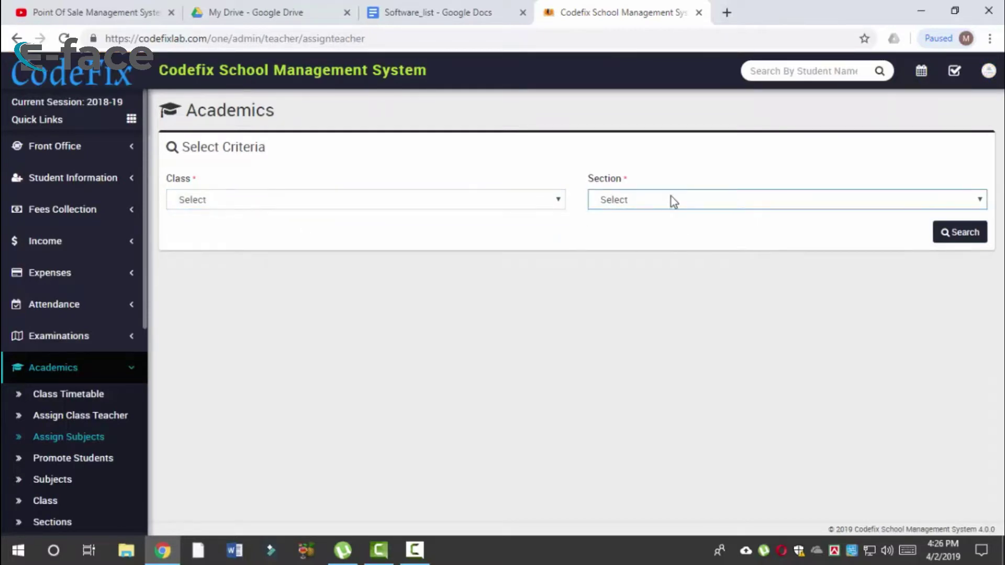
pyautogui.click(266, 202)
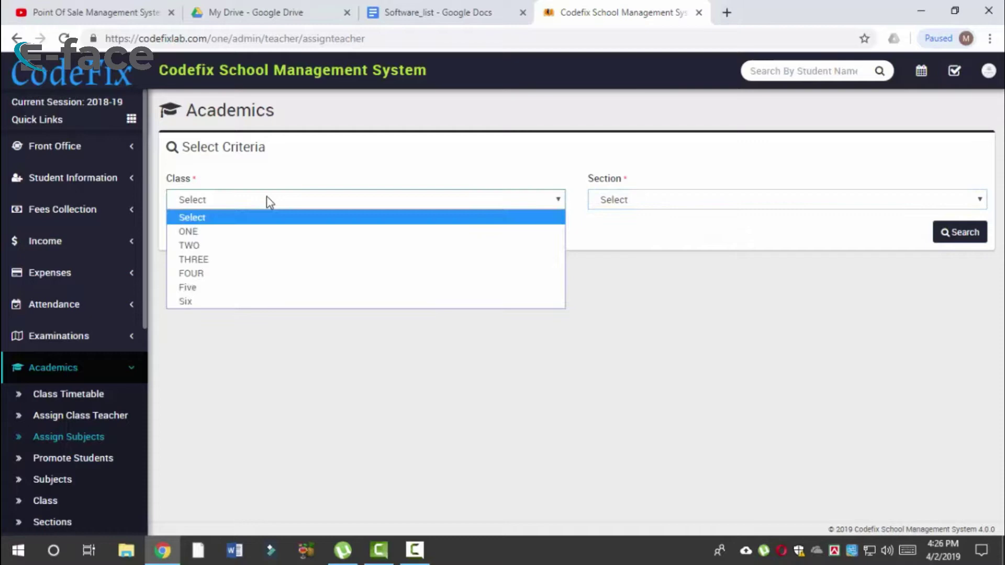
pyautogui.click(221, 302)
pyautogui.click(651, 200)
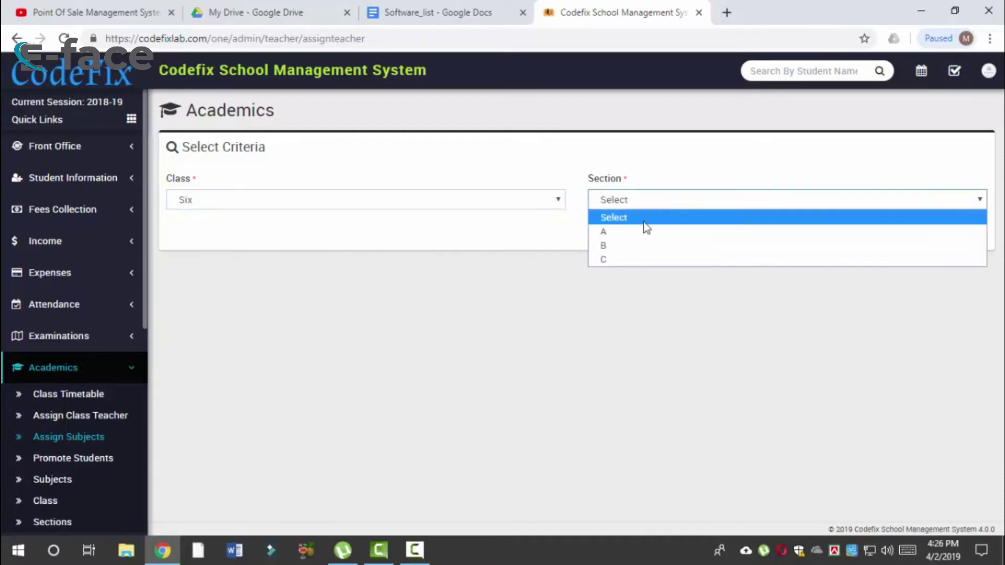
pyautogui.click(635, 231)
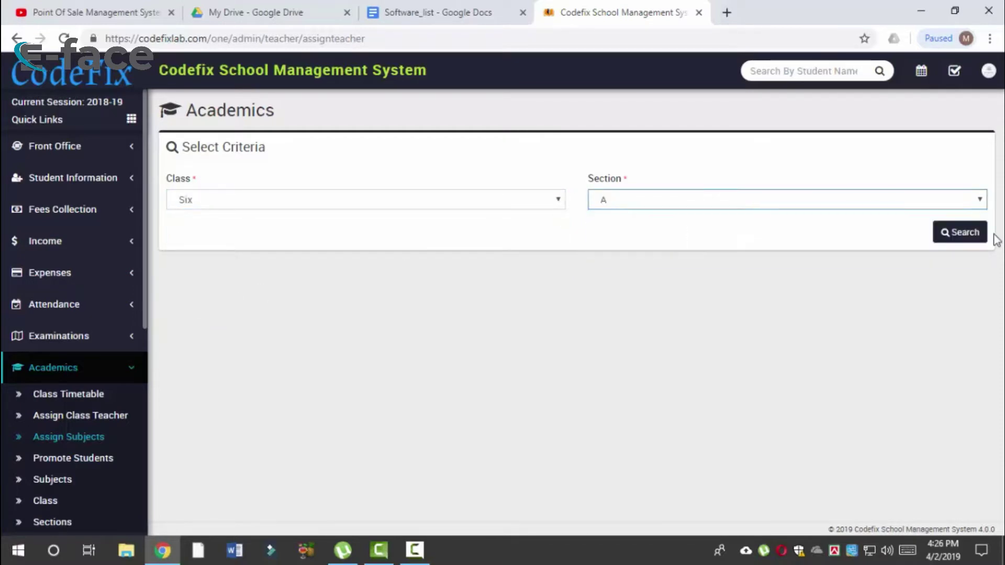
pyautogui.click(949, 239)
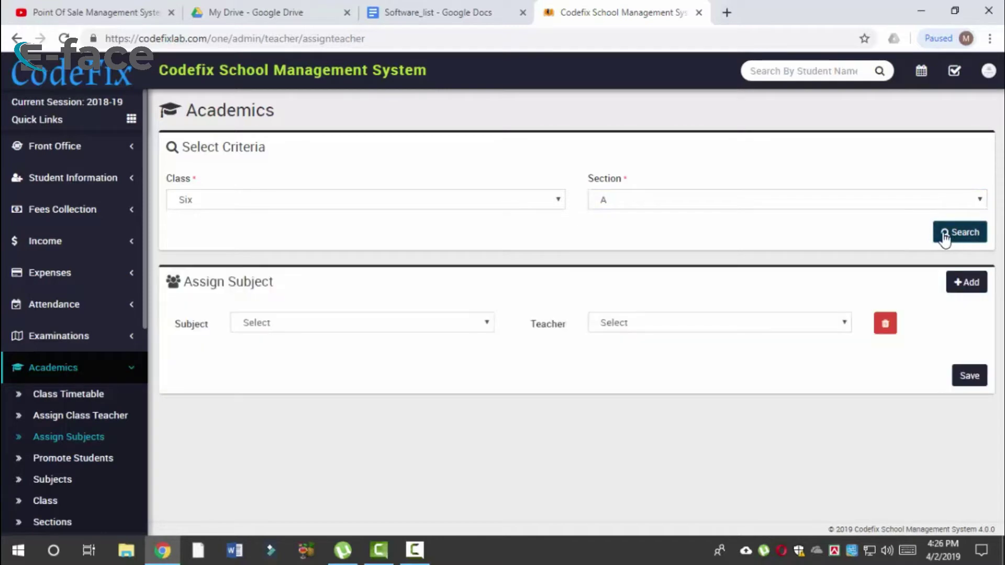
# Step: Choose Bengali (Theory) as the subject and browse the teacher list
pyautogui.click(314, 323)
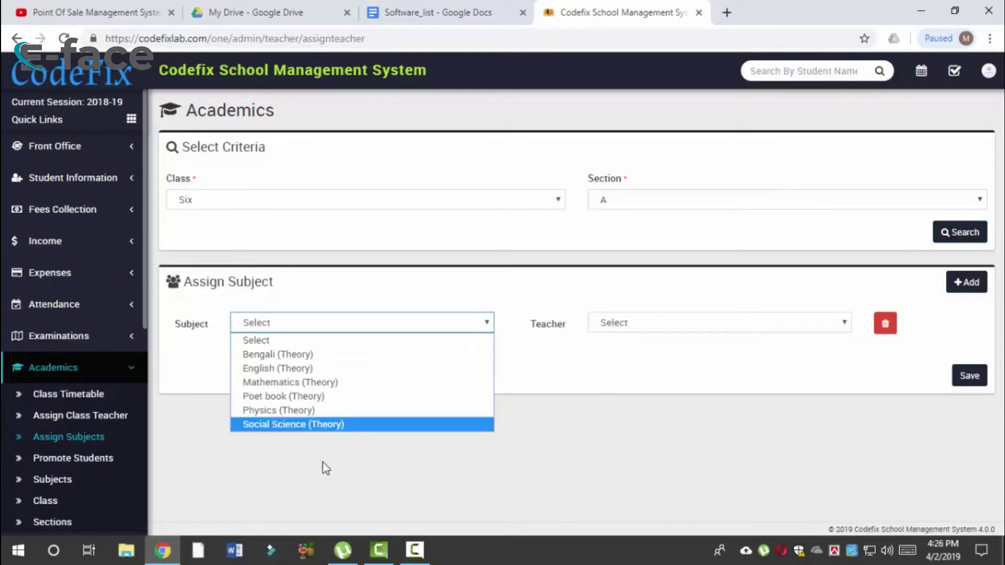
pyautogui.click(335, 355)
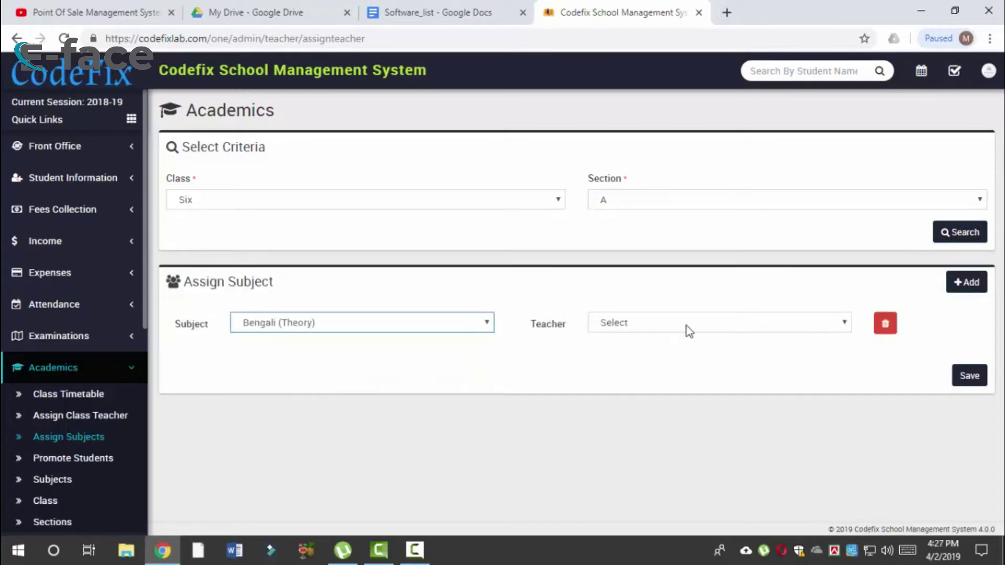
pyautogui.click(661, 327)
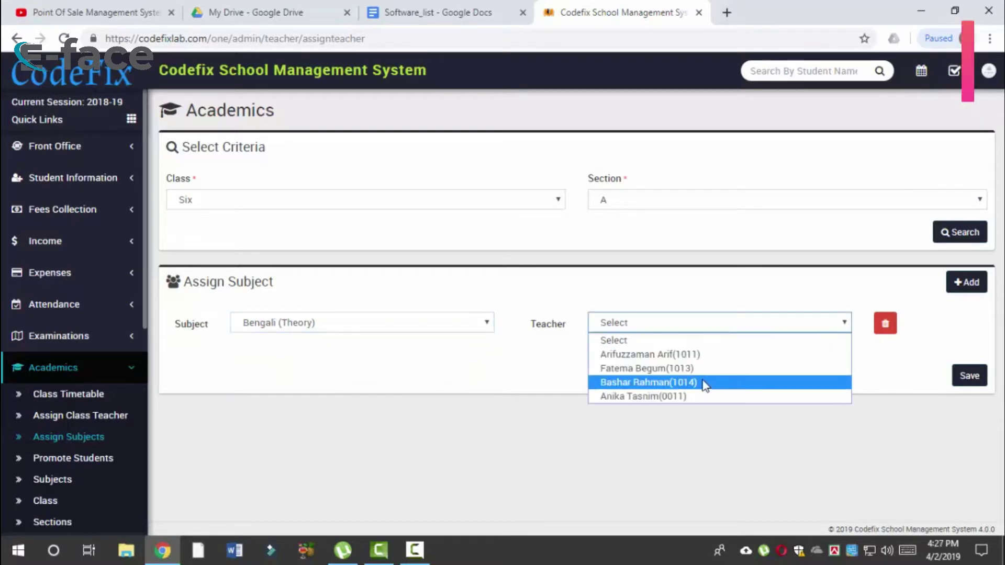
pyautogui.press('Up')
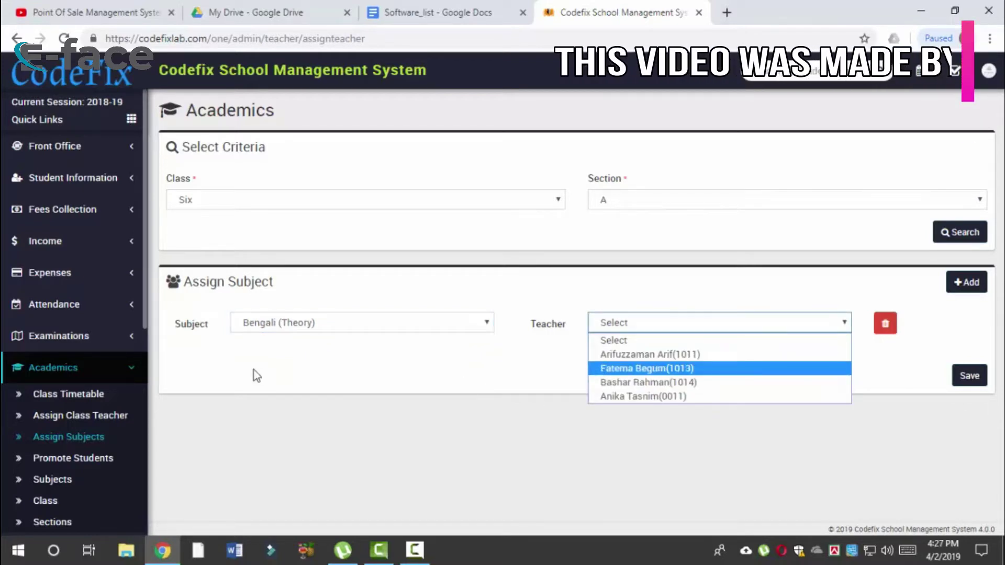
pyautogui.scroll(-2, 76, 489)
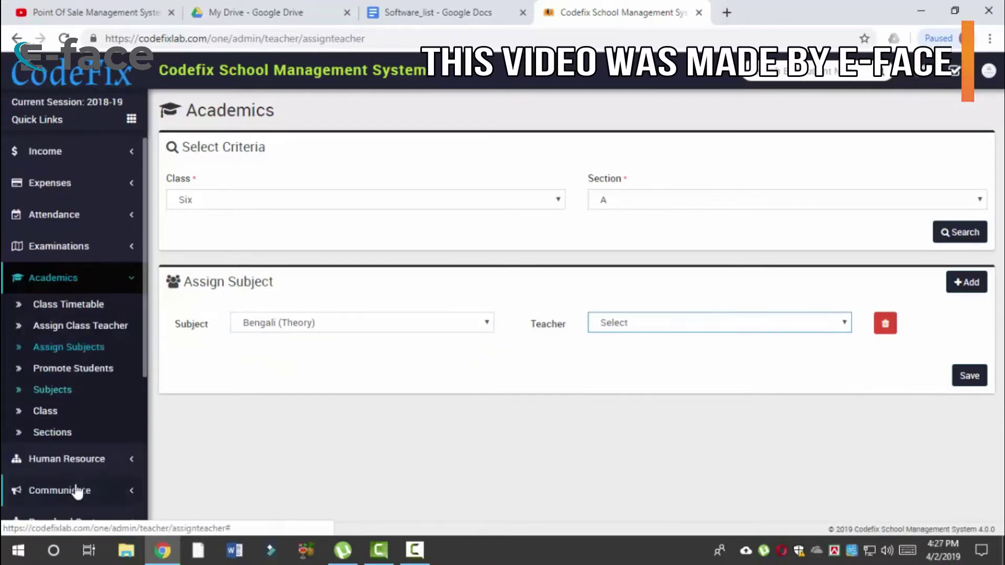
# Step: Open Human Resource > Staff Directory in a new tab and start Add Staff
pyautogui.click(94, 459)
pyautogui.scroll(-3, 112, 477)
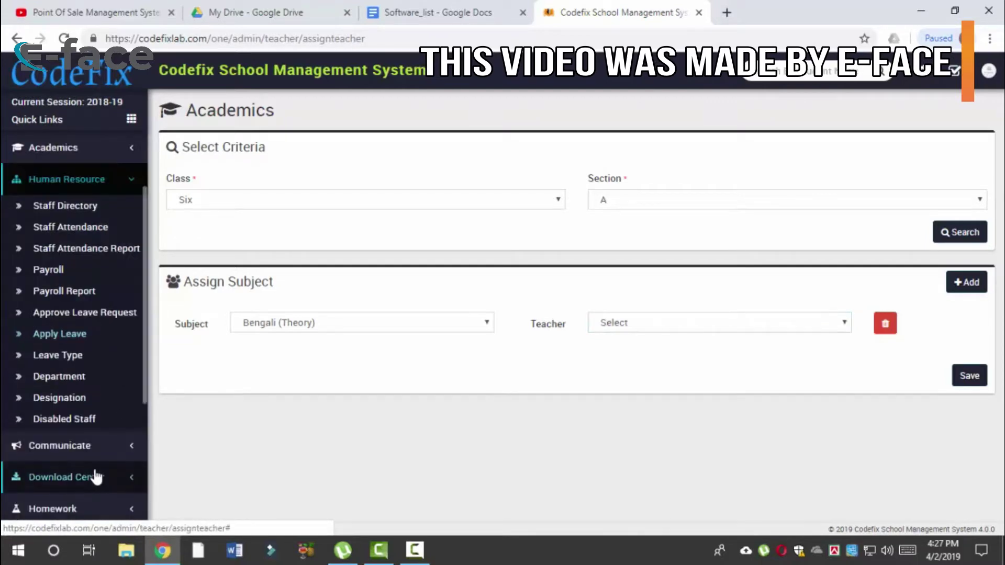
pyautogui.middleClick(86, 208)
pyautogui.click(774, 6)
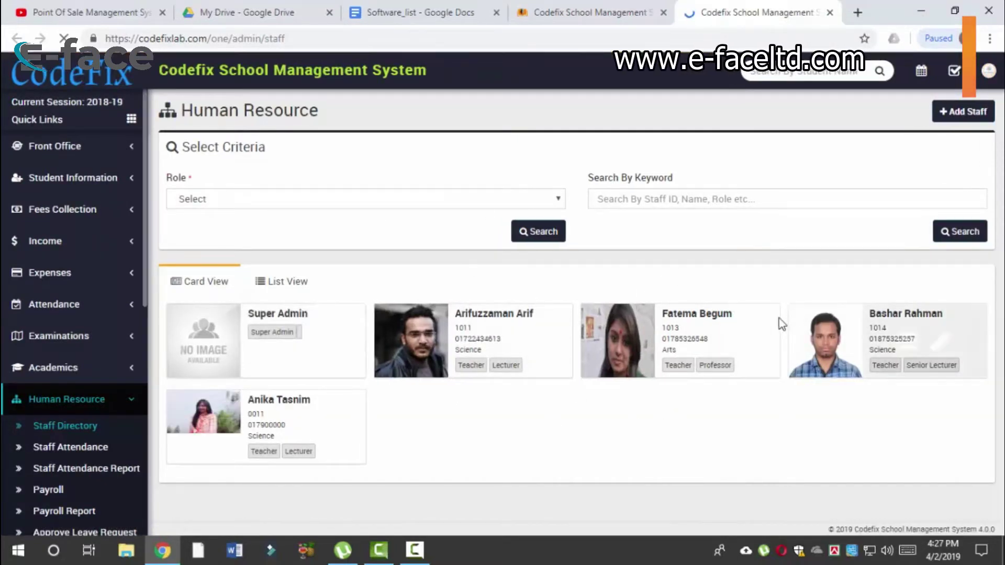
pyautogui.click(963, 113)
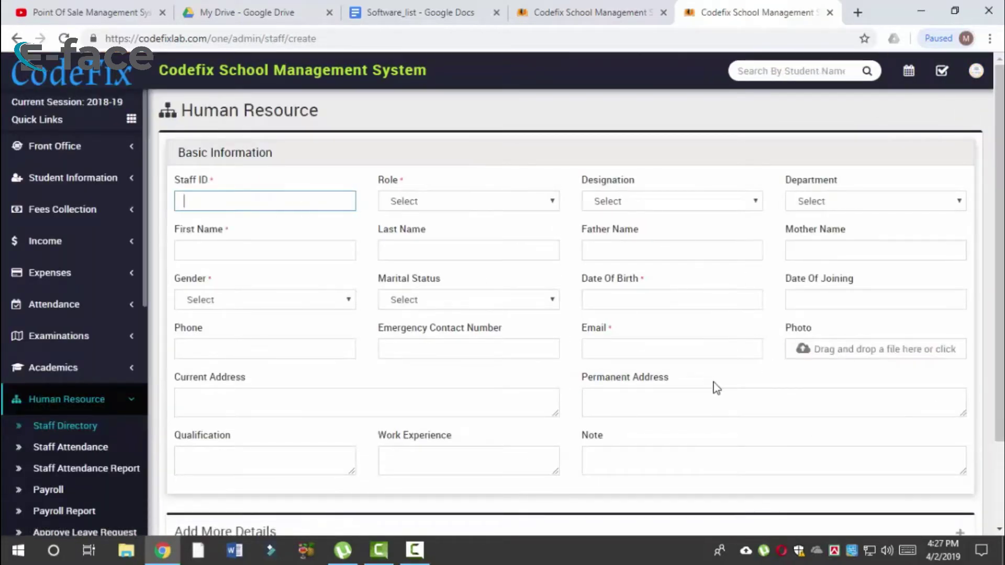
# Step: Check the Role list on the blank Add Staff form without choosing, then collapse the Human Resource menu
pyautogui.scroll(-2, 542, 249)
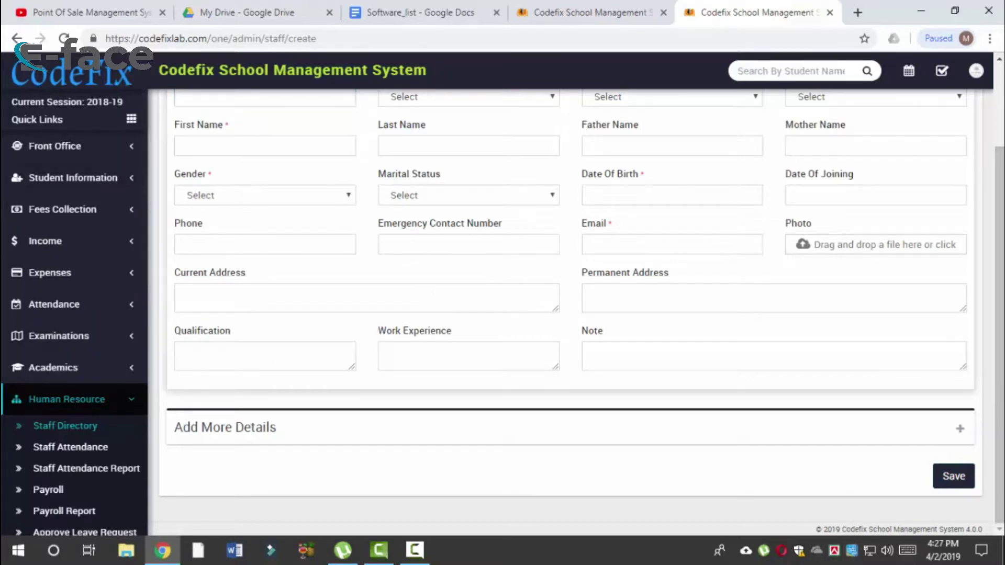
pyautogui.scroll(2, 1000, 212)
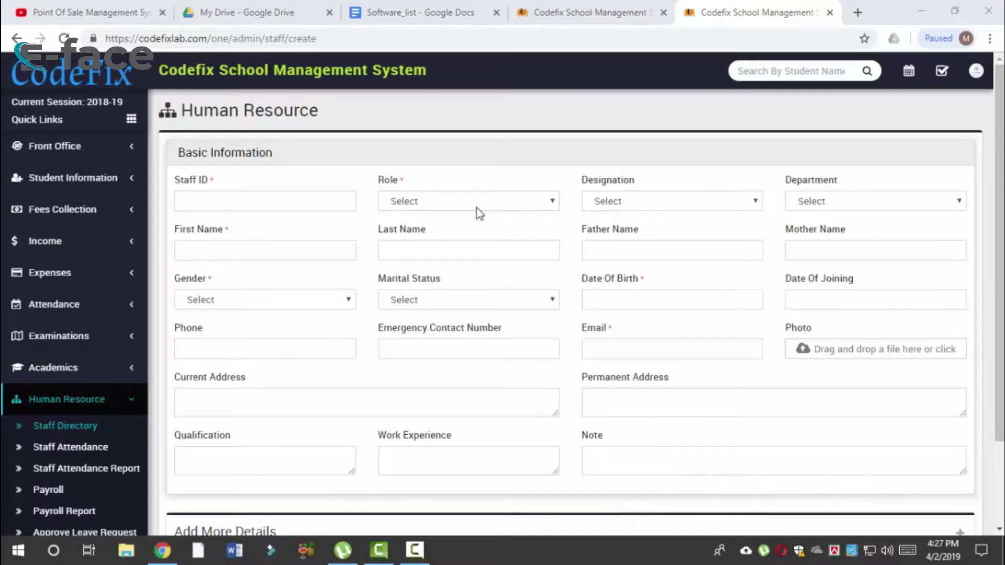
pyautogui.click(507, 208)
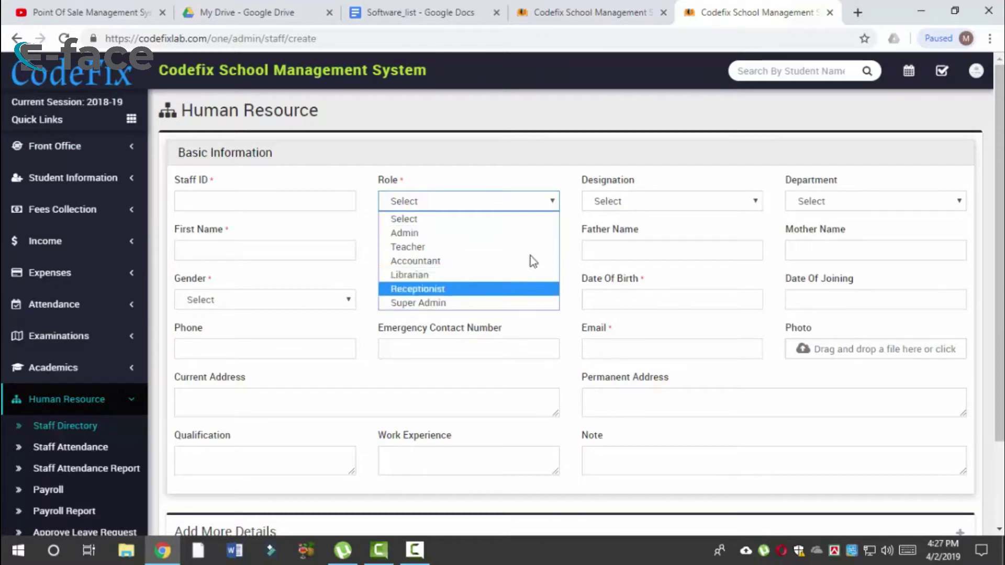
pyautogui.click(543, 208)
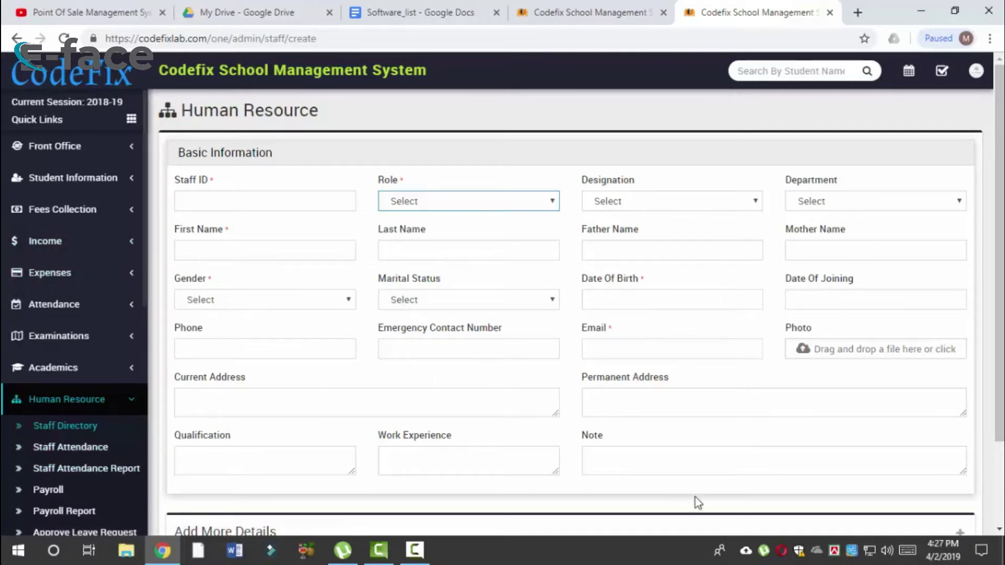
pyautogui.scroll(-1, 576, 314)
pyautogui.scroll(1, 576, 298)
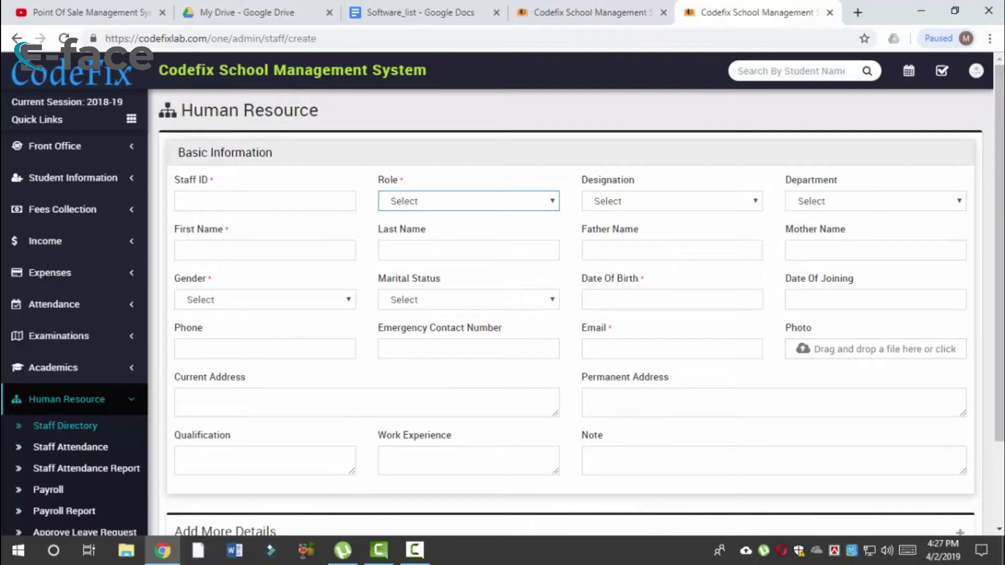
pyautogui.click(111, 399)
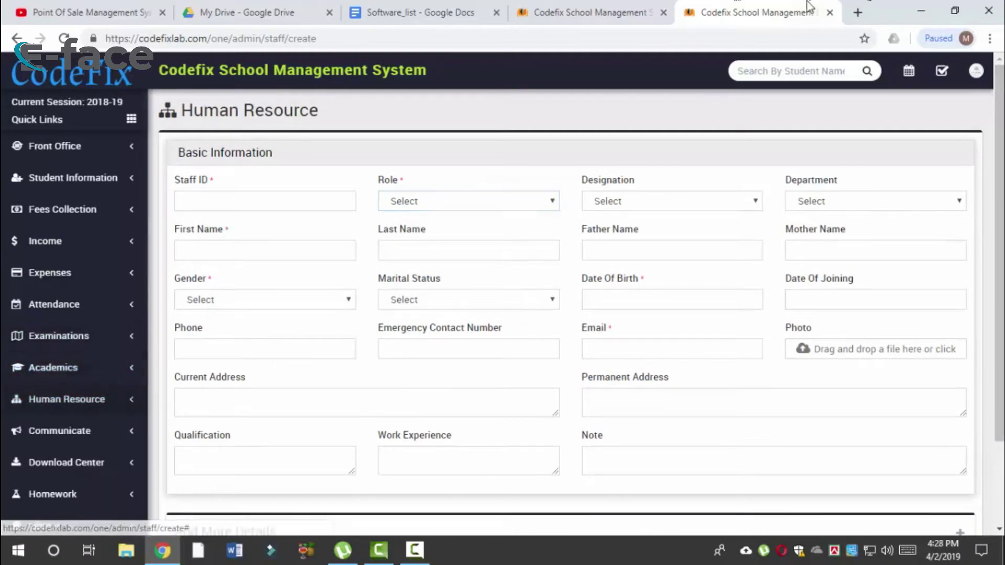
# Step: Assign the first teacher in the list to Bengali (Theory) and save
pyautogui.click(590, 11)
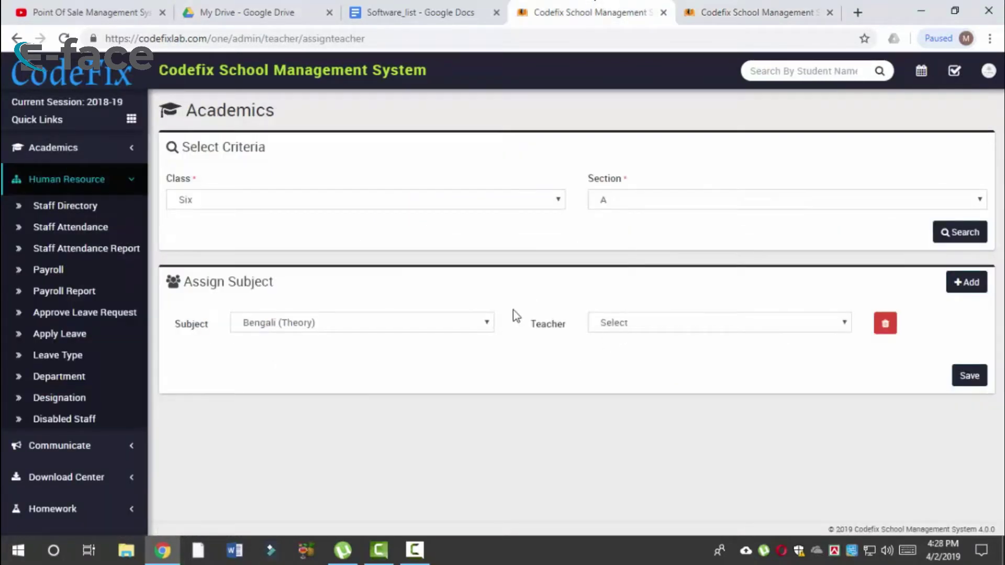
pyautogui.click(692, 320)
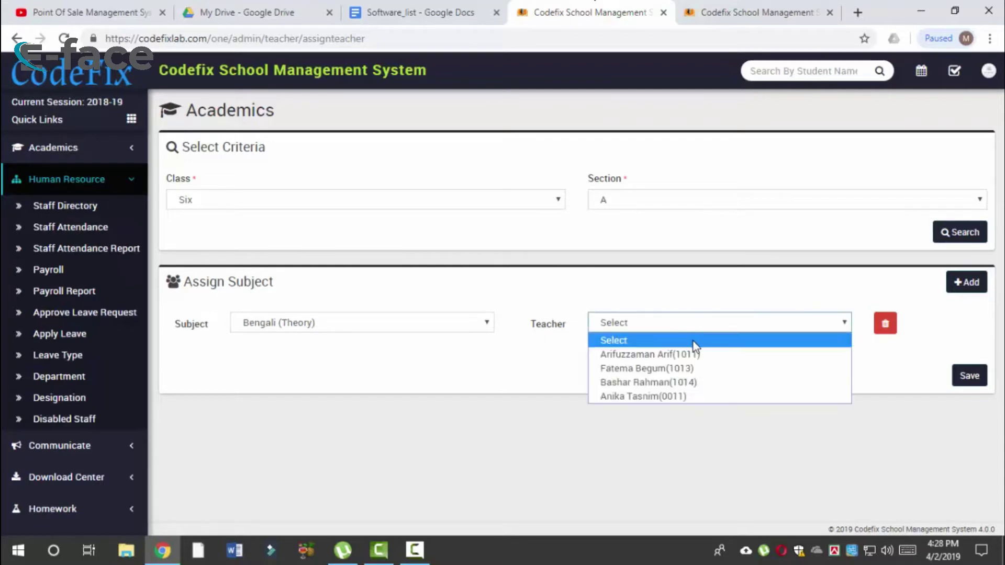
pyautogui.click(693, 355)
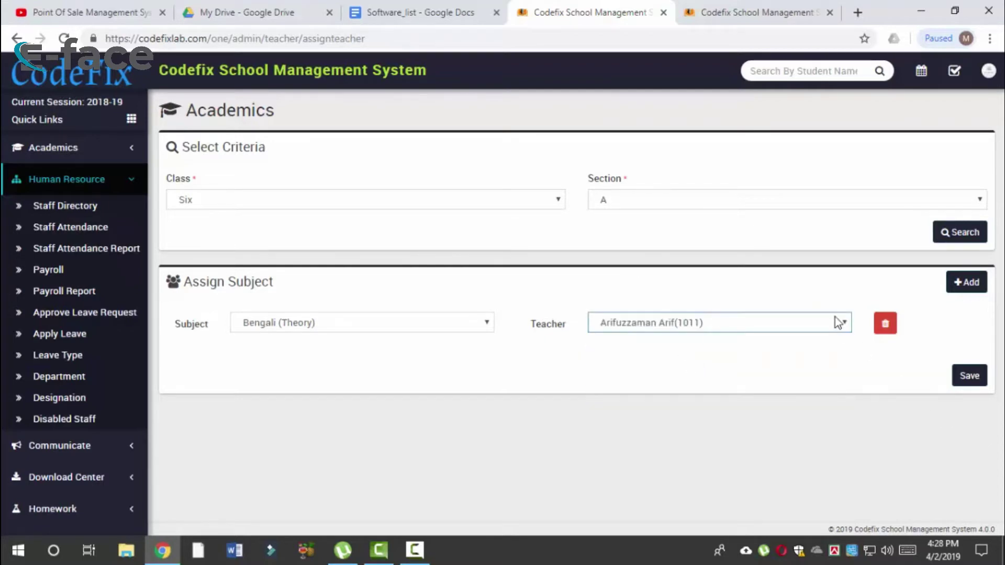
pyautogui.click(970, 376)
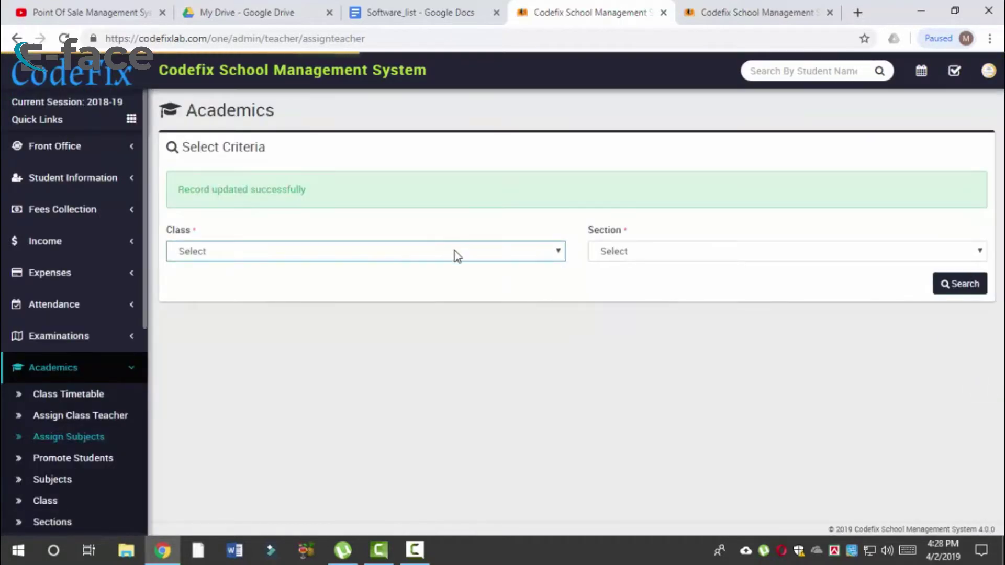
# Step: Reload class Six section A, switch the subject to English (Theory) with a different teacher, and save
pyautogui.click(455, 252)
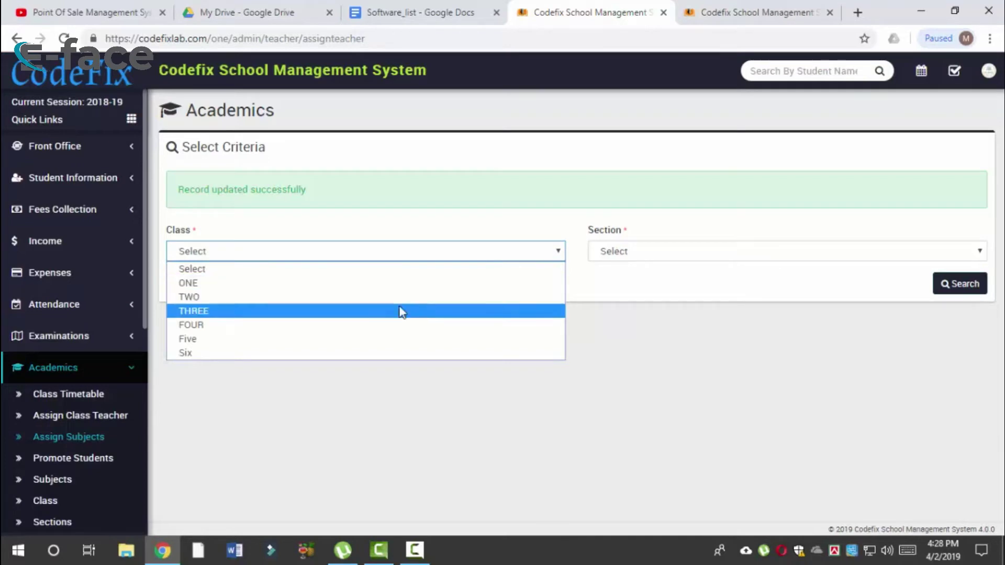
pyautogui.click(376, 358)
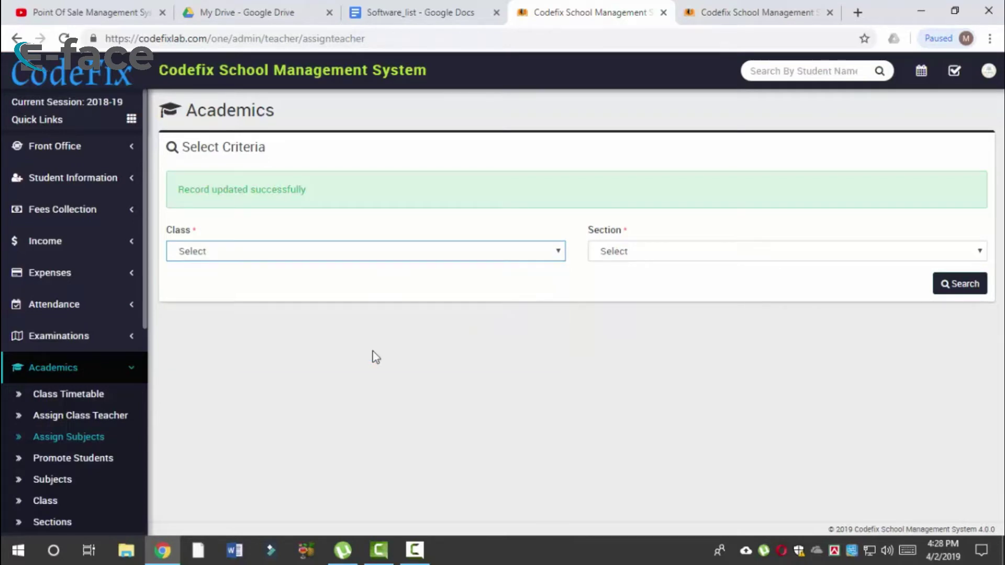
pyautogui.click(802, 256)
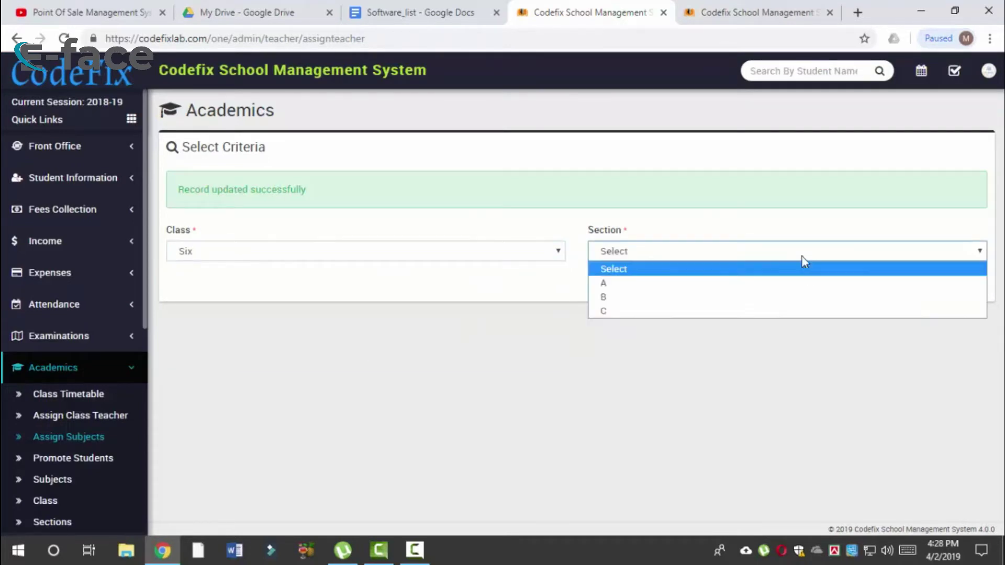
pyautogui.click(767, 285)
pyautogui.click(958, 289)
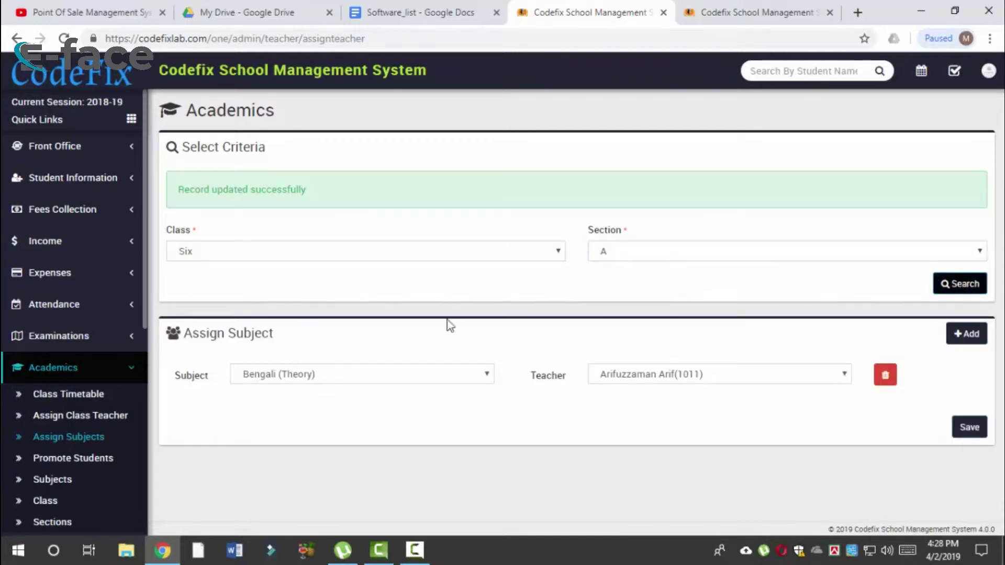
pyautogui.click(316, 377)
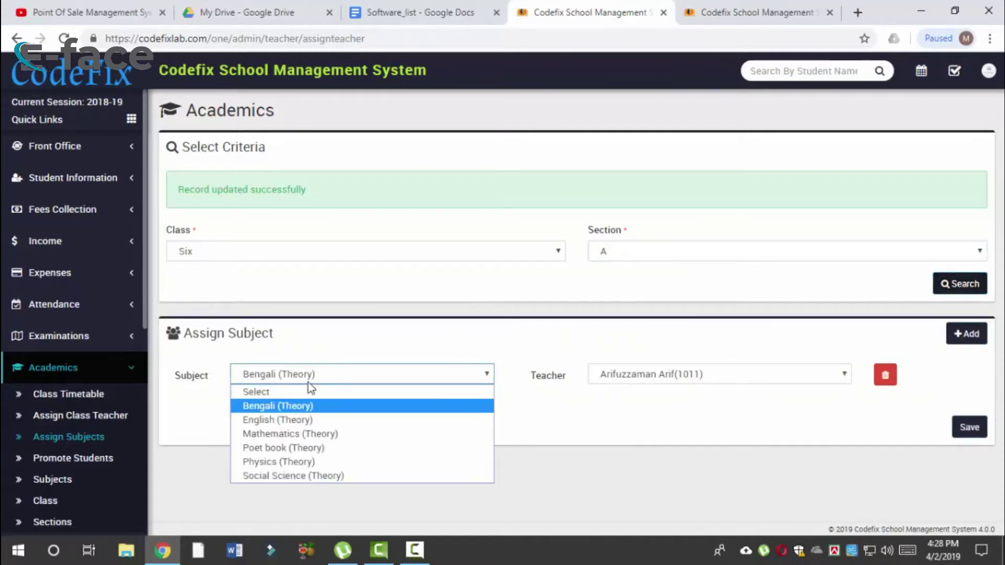
pyautogui.click(315, 418)
pyautogui.click(738, 380)
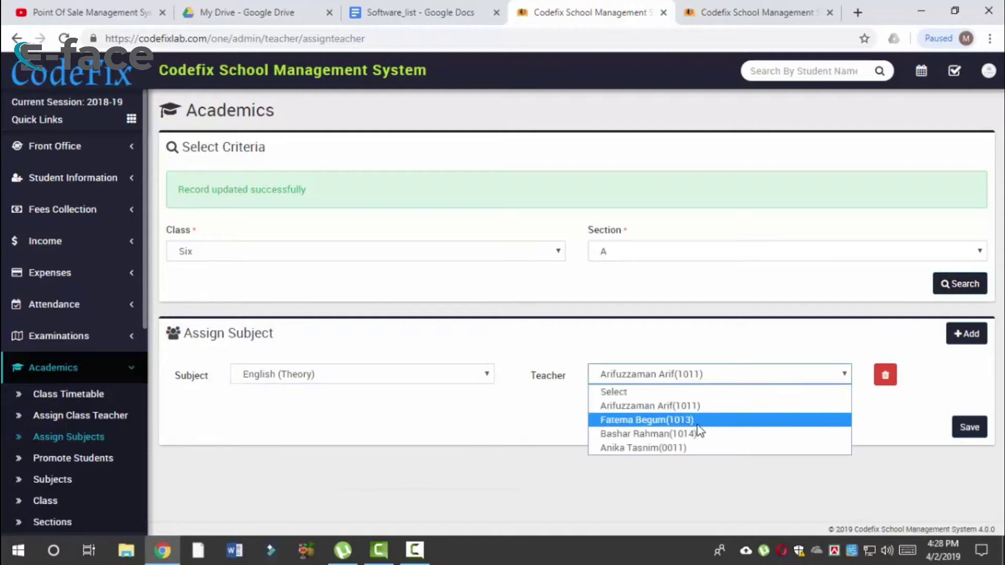
pyautogui.click(701, 420)
pyautogui.click(965, 432)
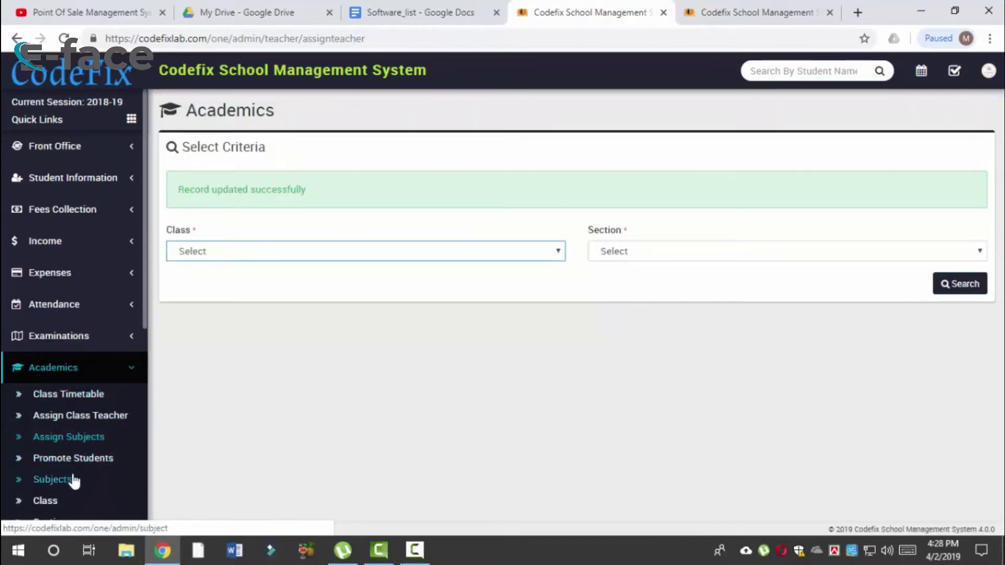
# Step: Load the subject assignments for class Six, correcting the section from C to A
pyautogui.click(80, 443)
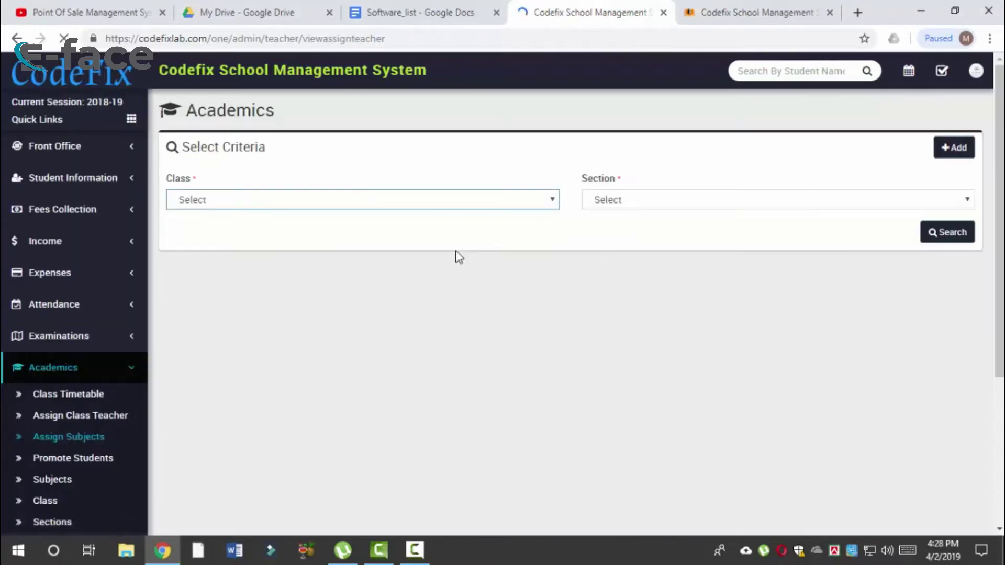
pyautogui.click(421, 207)
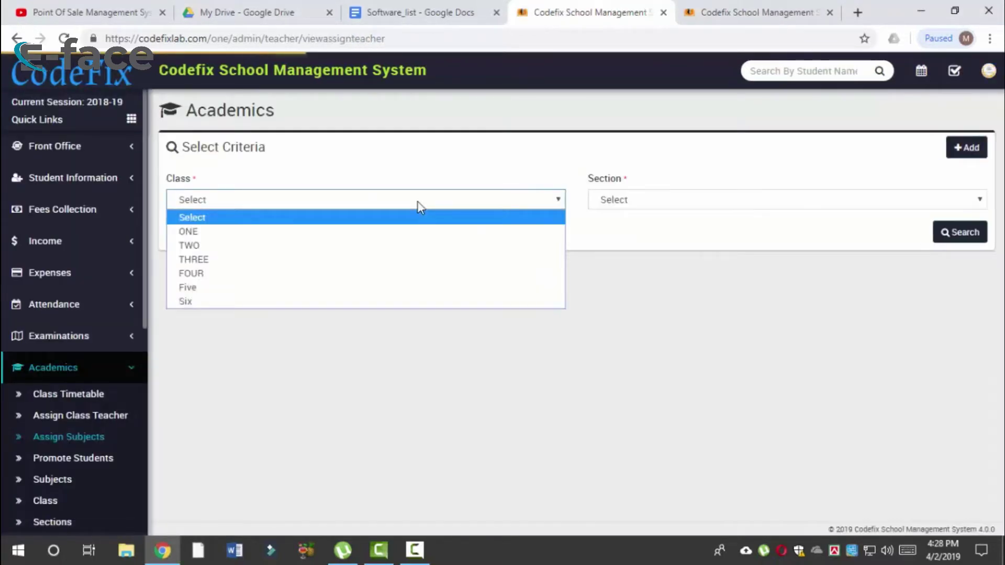
pyautogui.click(380, 302)
pyautogui.click(666, 199)
pyautogui.click(631, 259)
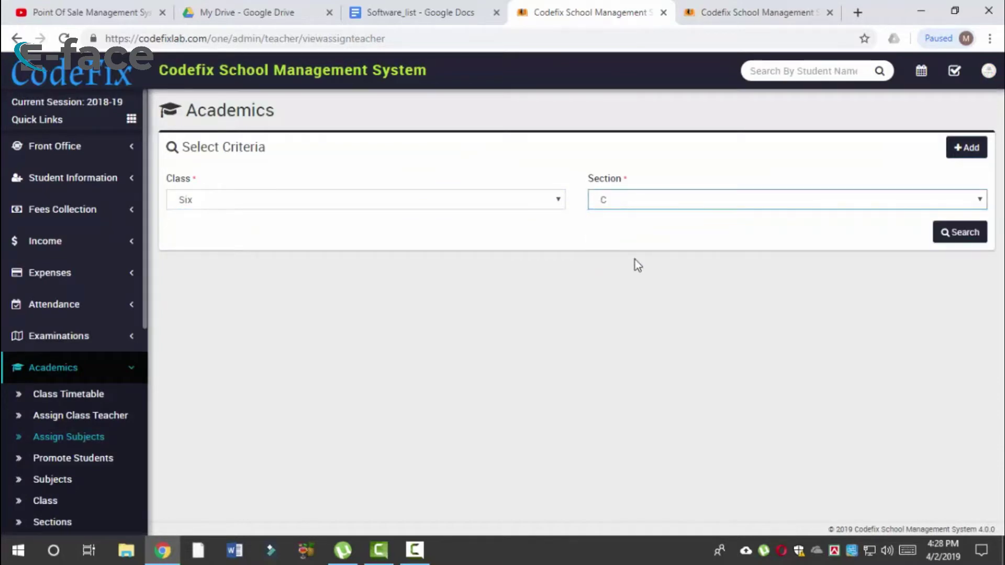
pyautogui.click(802, 203)
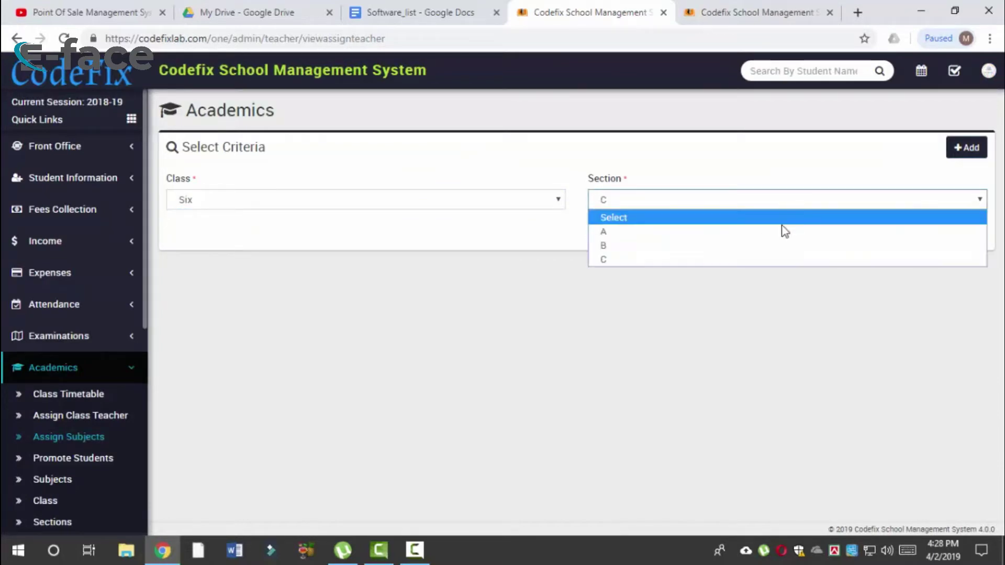
pyautogui.click(821, 230)
pyautogui.click(966, 236)
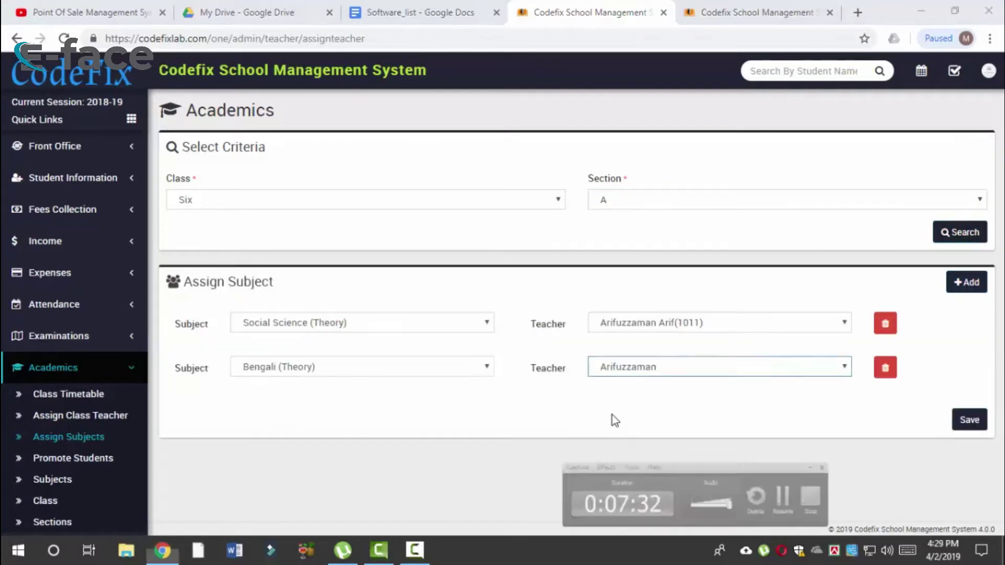
# Step: Give Bengali (Theory) a different teacher and save the assignments
pyautogui.click(653, 371)
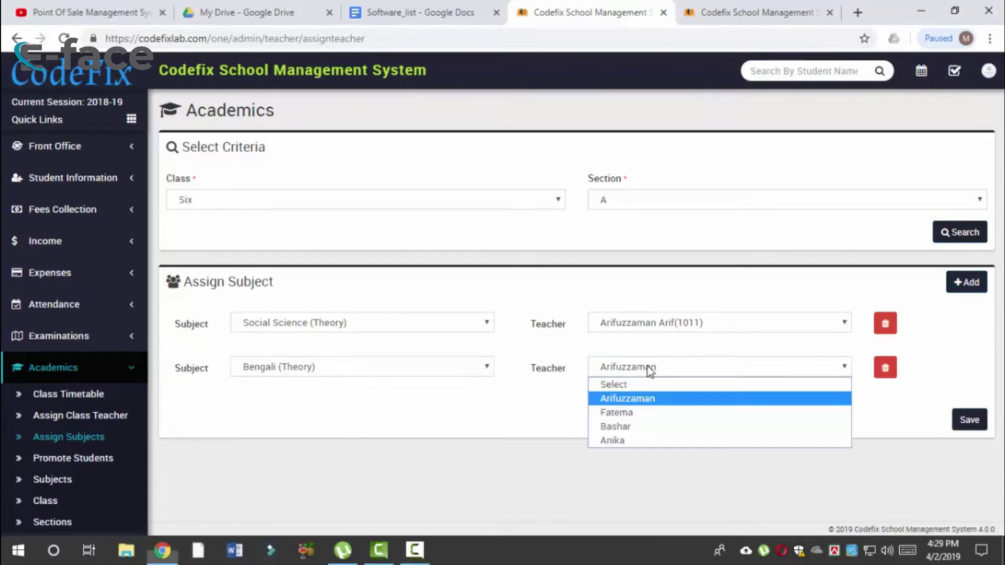
pyautogui.click(623, 408)
pyautogui.click(965, 424)
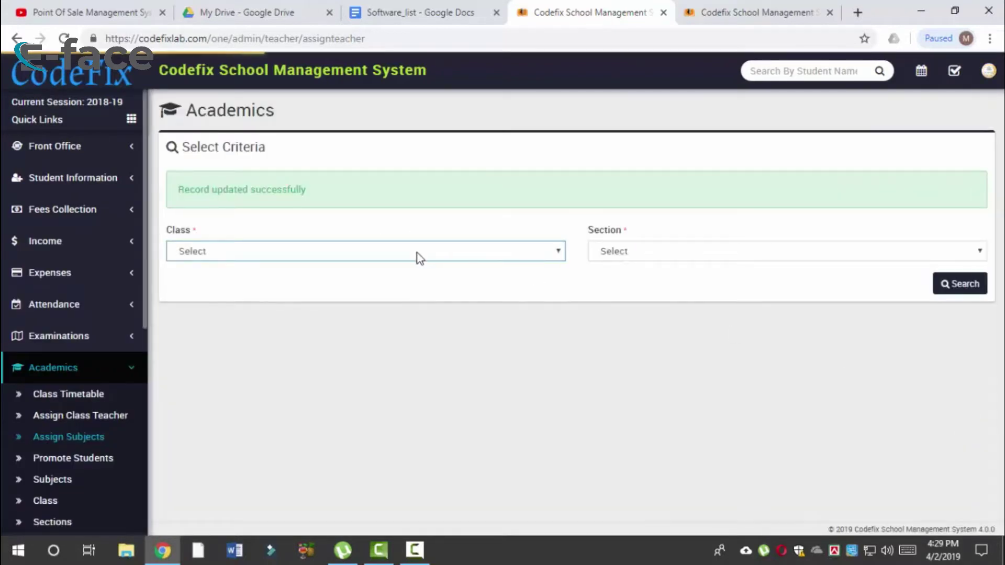
# Step: Load the subject assignments for class Six section A
pyautogui.click(417, 253)
pyautogui.click(330, 353)
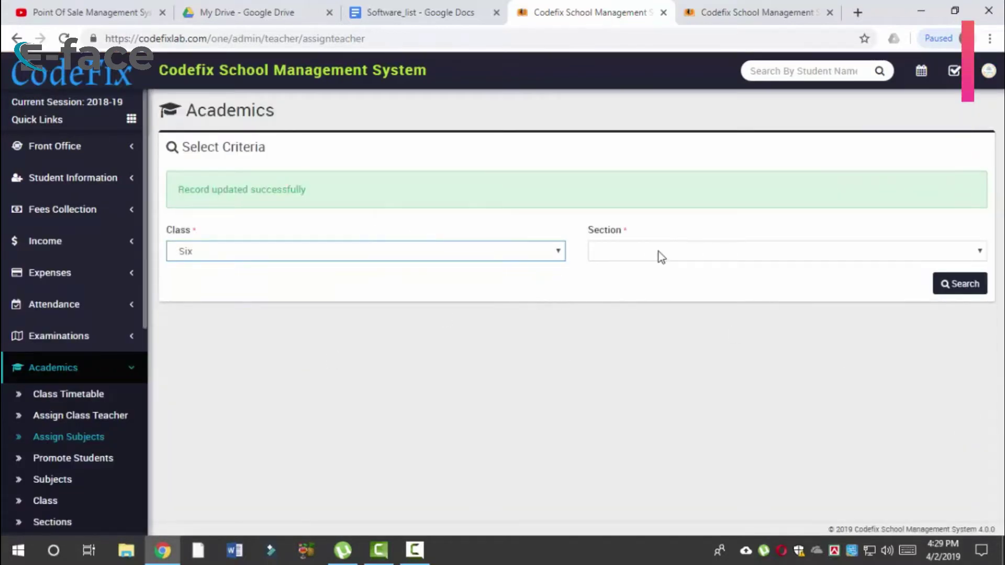
pyautogui.click(649, 252)
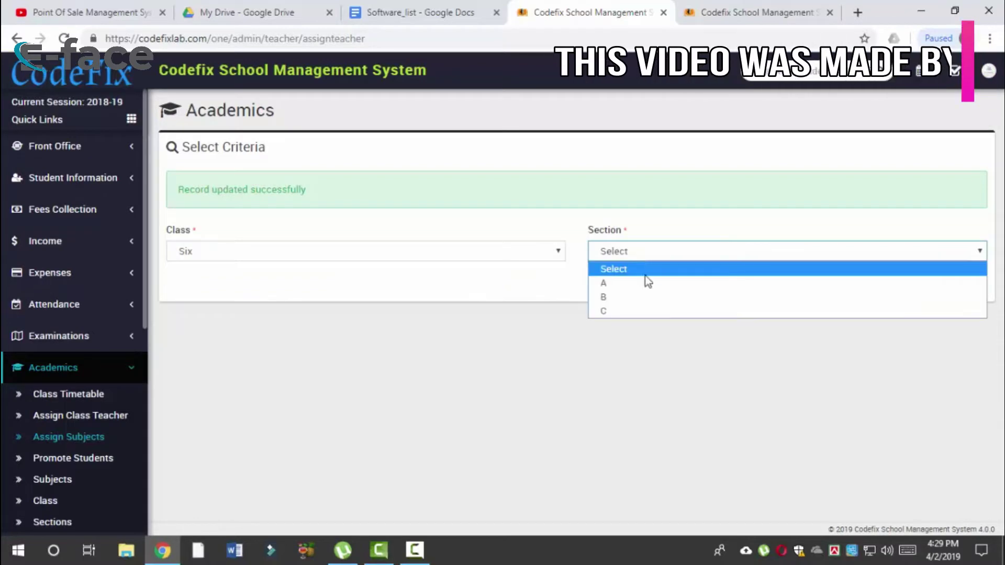
pyautogui.click(622, 285)
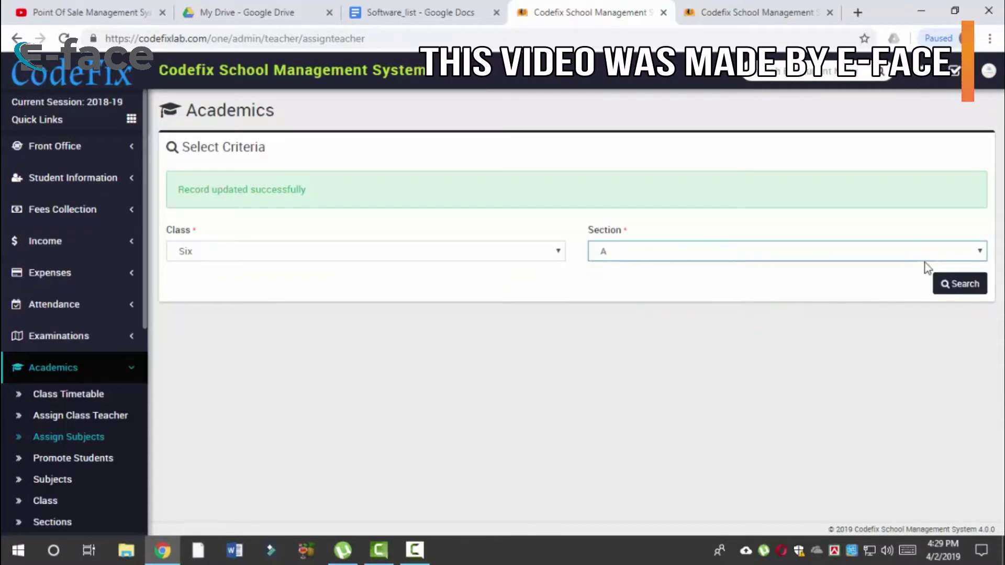
pyautogui.click(959, 286)
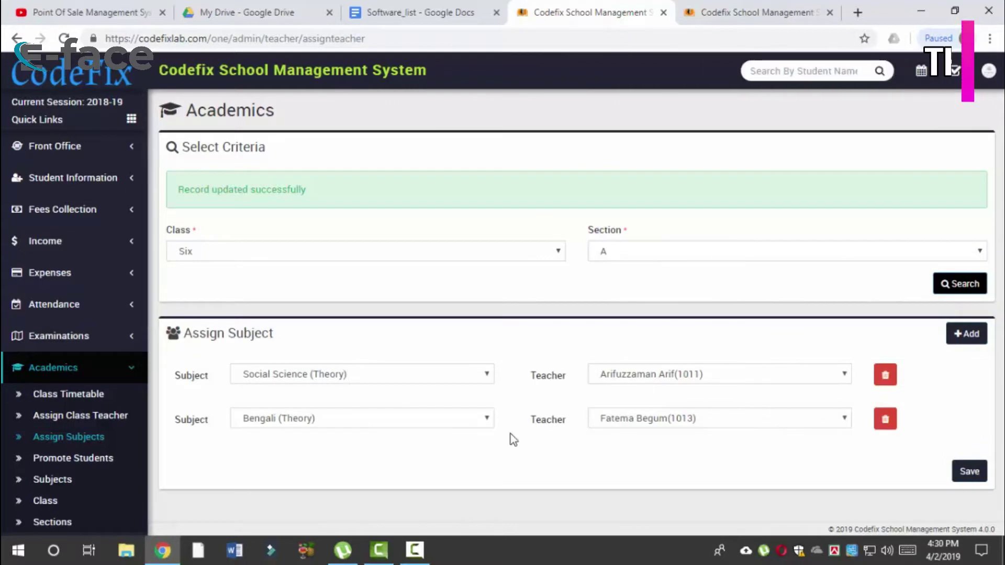
# Step: Add and remove an empty third row, inspect the subject and teacher lists, then go to Assign Class Teacher
pyautogui.click(967, 335)
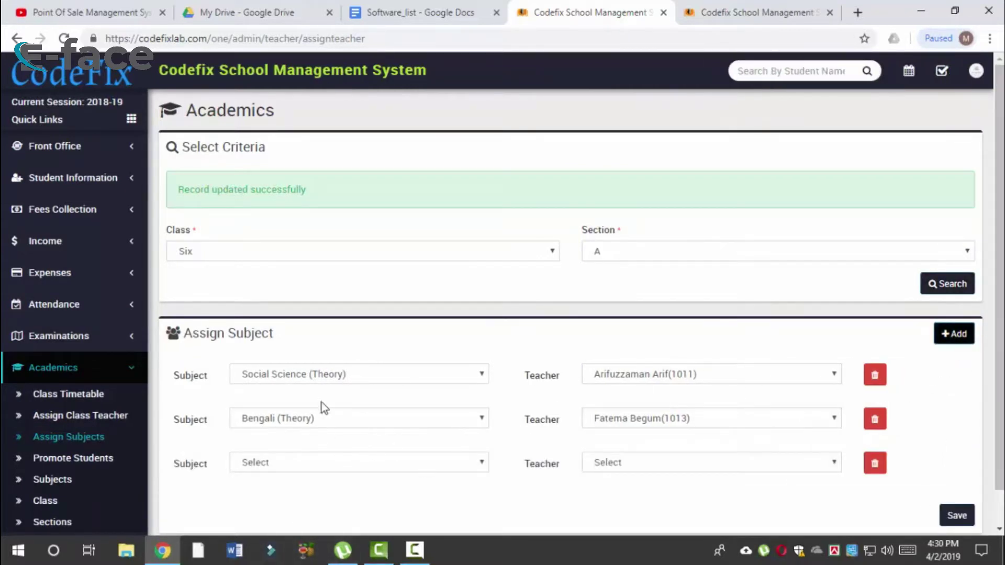
pyautogui.click(876, 464)
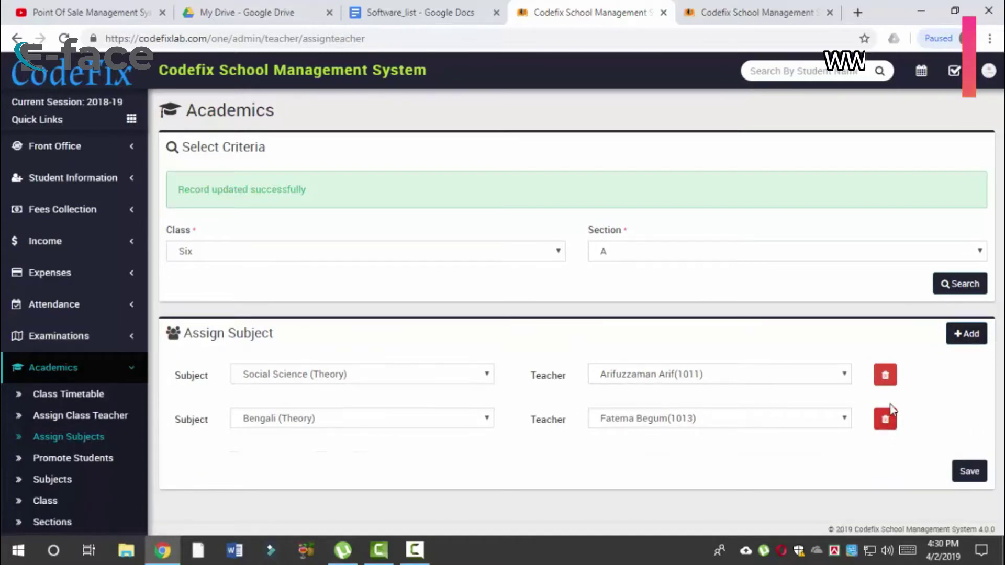
pyautogui.click(843, 417)
pyautogui.click(843, 417)
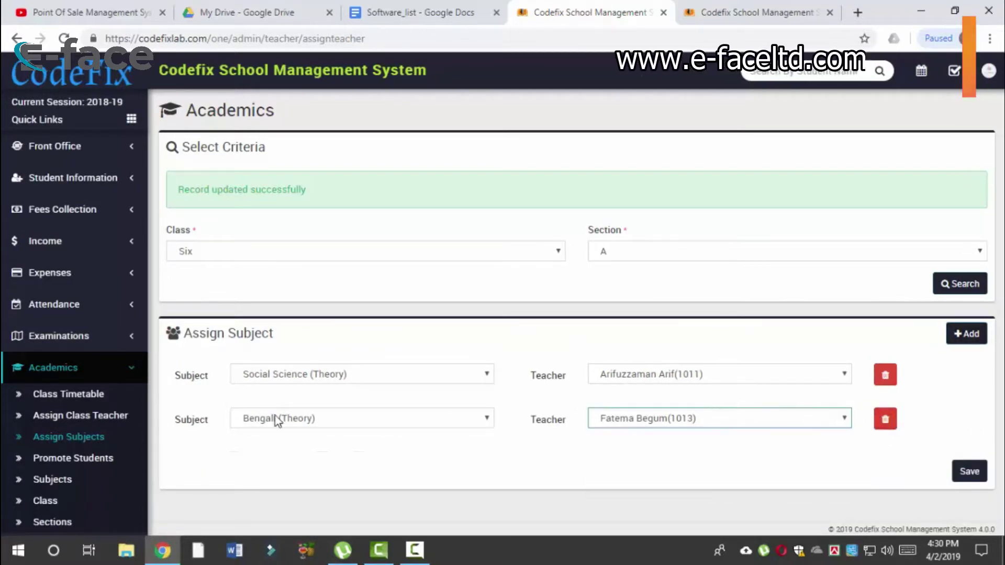
pyautogui.click(309, 423)
pyautogui.click(434, 374)
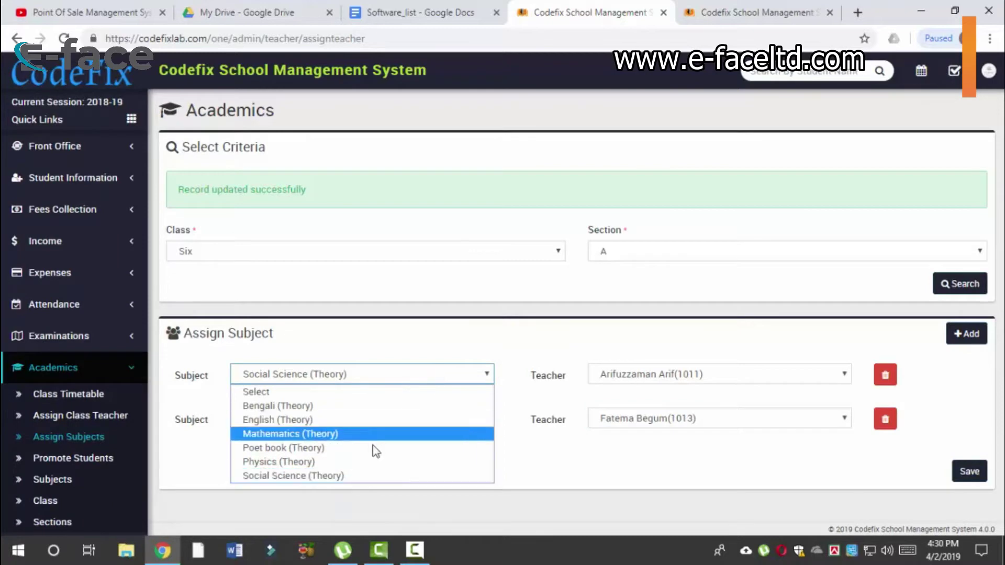
pyautogui.click(680, 474)
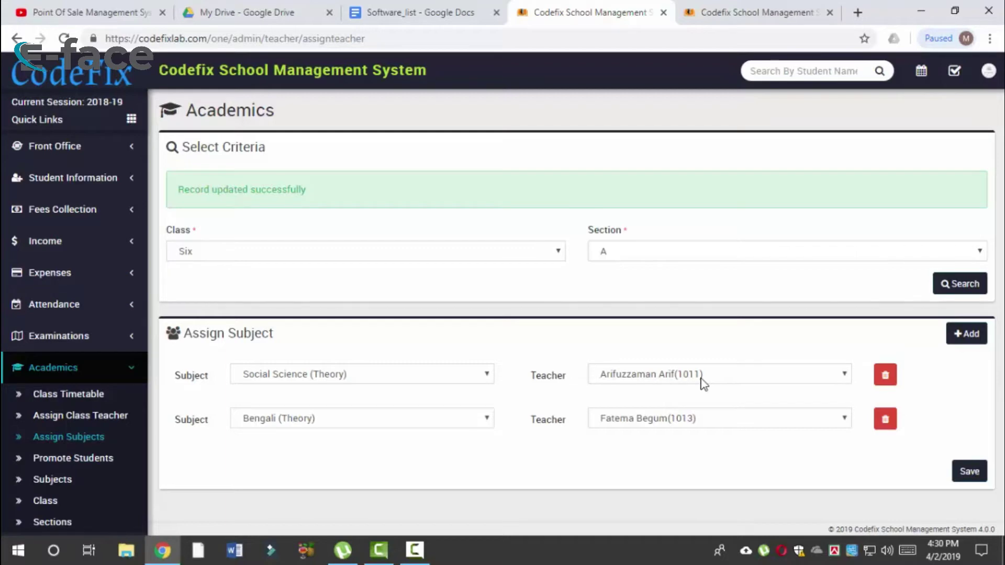
pyautogui.click(107, 417)
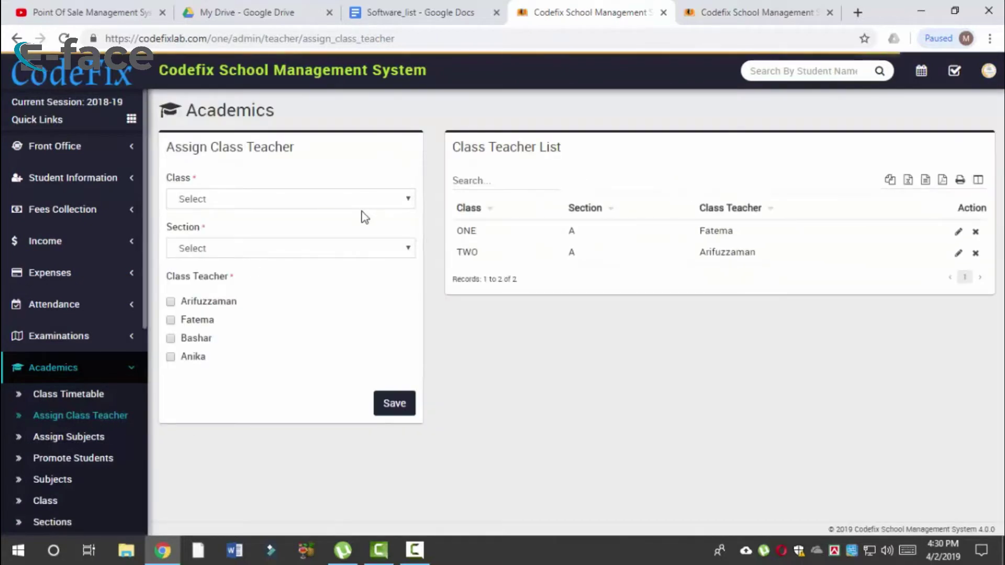
# Step: Save Arifuzzaman as class teacher for Six A, confirm the new row, then go to Class Timetable
pyautogui.click(359, 198)
pyautogui.click(293, 301)
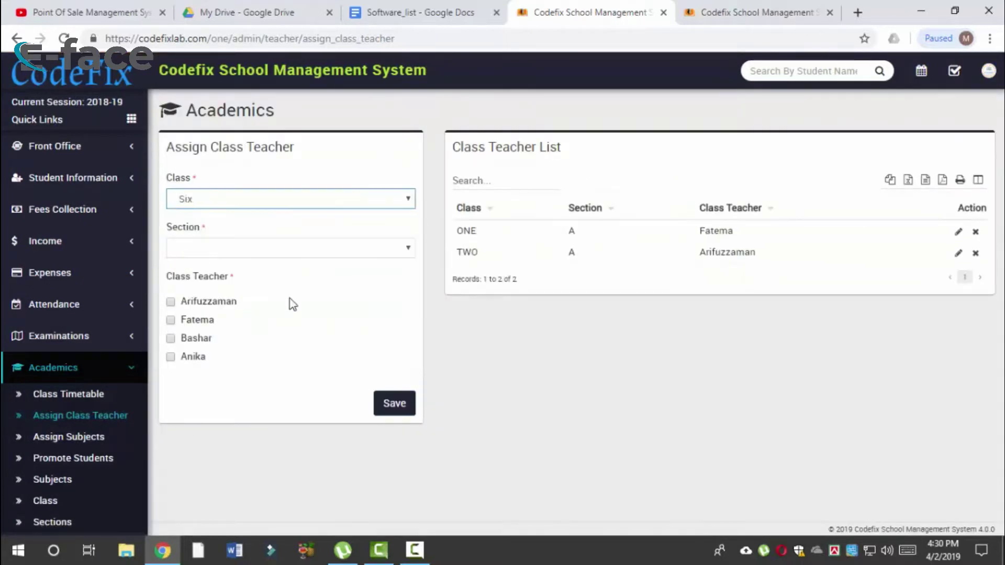
pyautogui.click(316, 256)
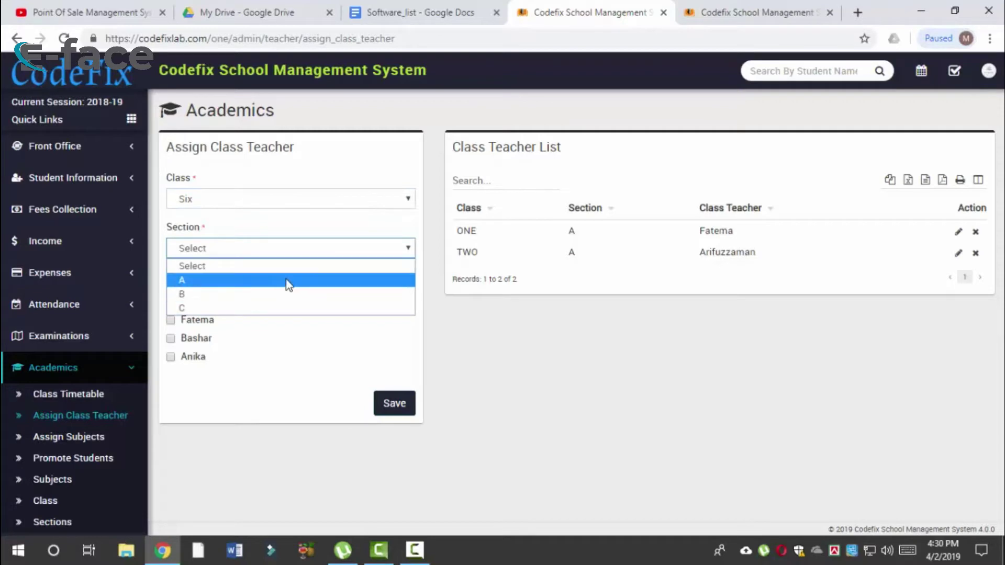
pyautogui.click(287, 281)
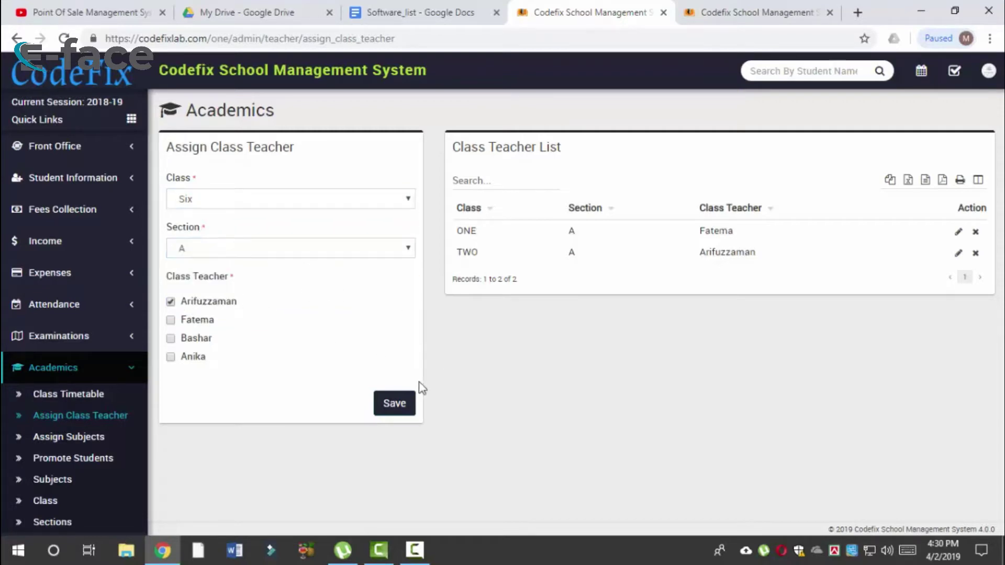
pyautogui.click(400, 406)
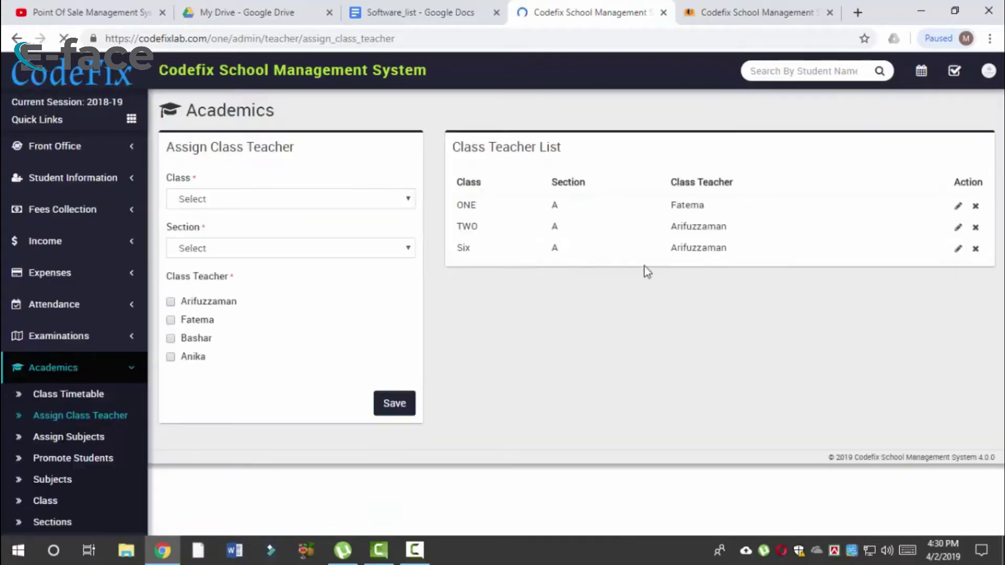
pyautogui.moveTo(700, 273); pyautogui.dragTo(752, 271)
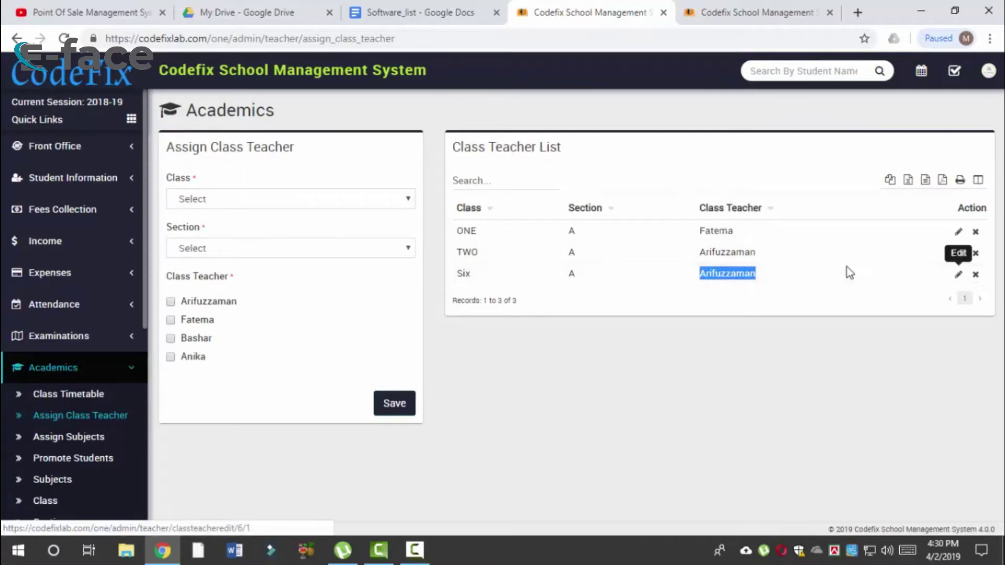
pyautogui.click(89, 407)
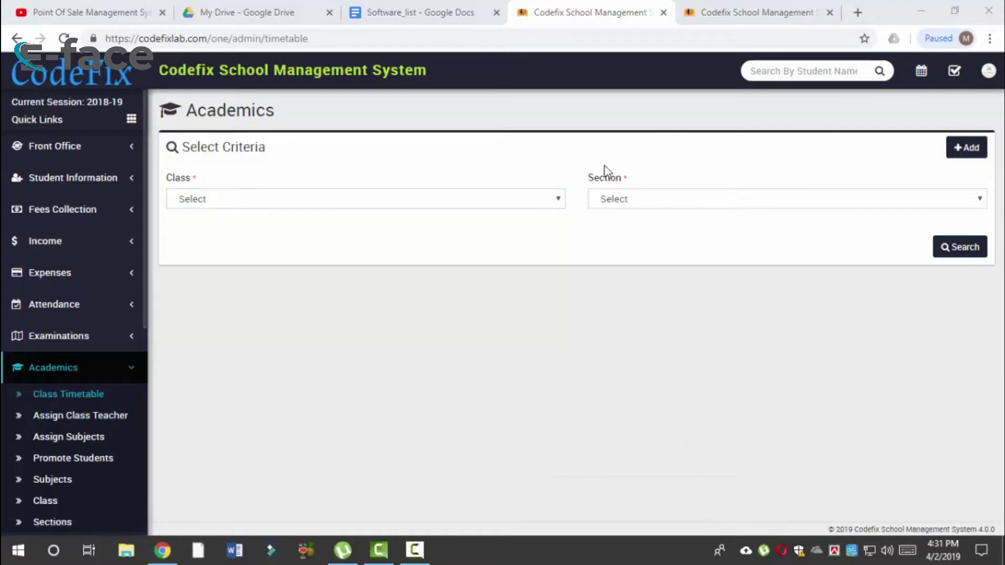
# Step: Show Six A's timetable, reviewing its Social Science and Bengali entries, then start a new timetable entry
pyautogui.click(522, 199)
pyautogui.click(355, 302)
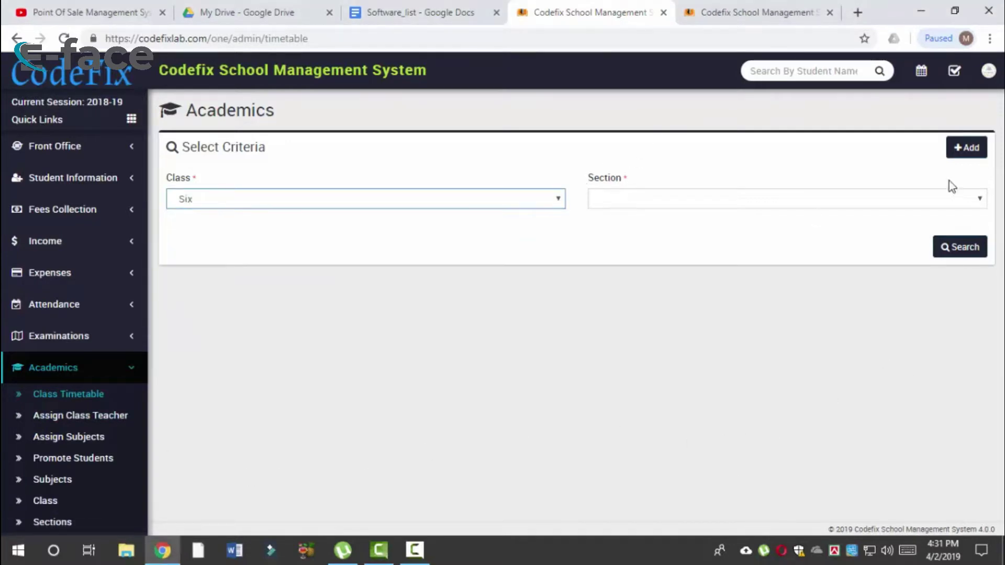
pyautogui.click(824, 201)
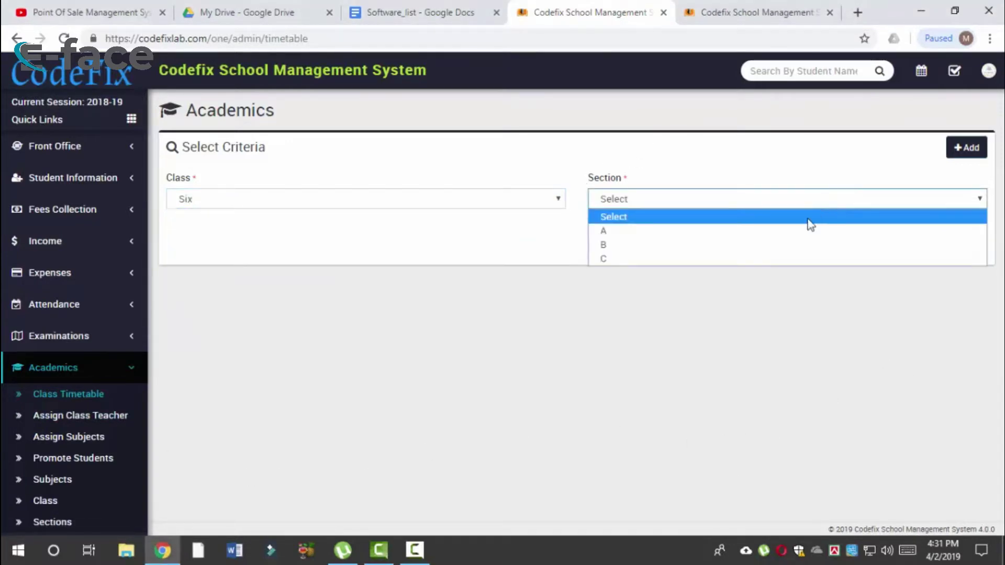
pyautogui.click(774, 231)
pyautogui.click(964, 247)
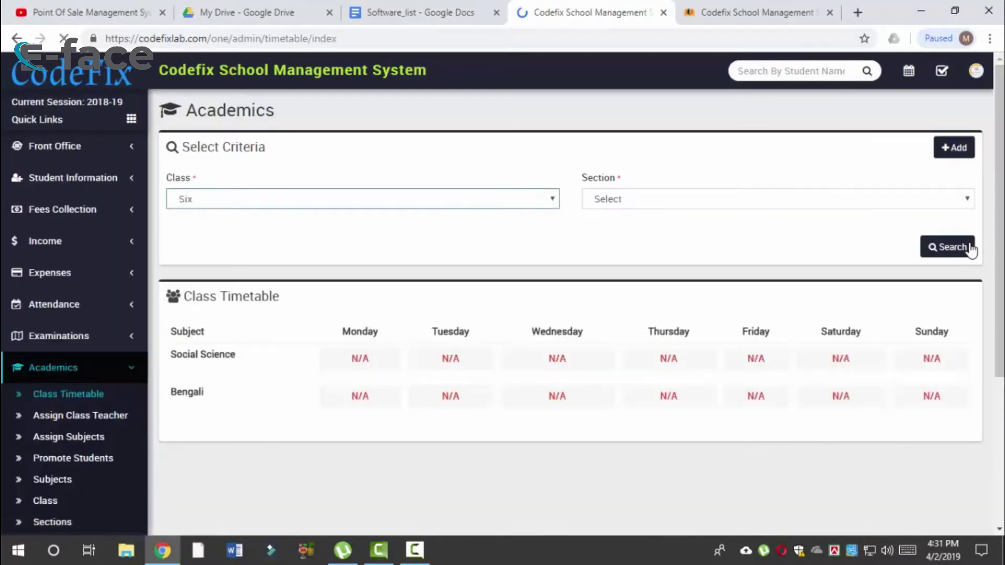
pyautogui.moveTo(183, 380); pyautogui.dragTo(266, 388)
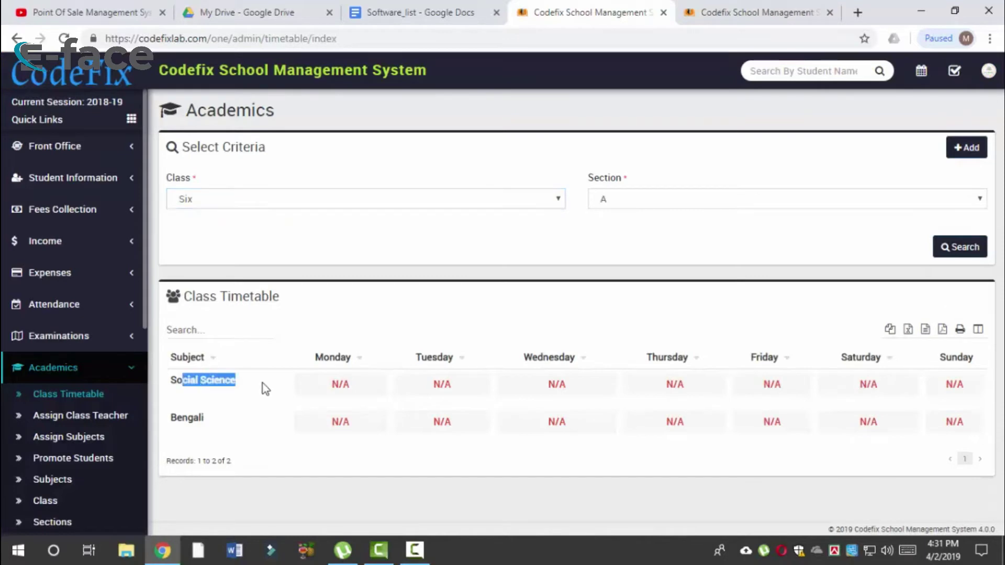
pyautogui.moveTo(188, 419); pyautogui.dragTo(226, 425)
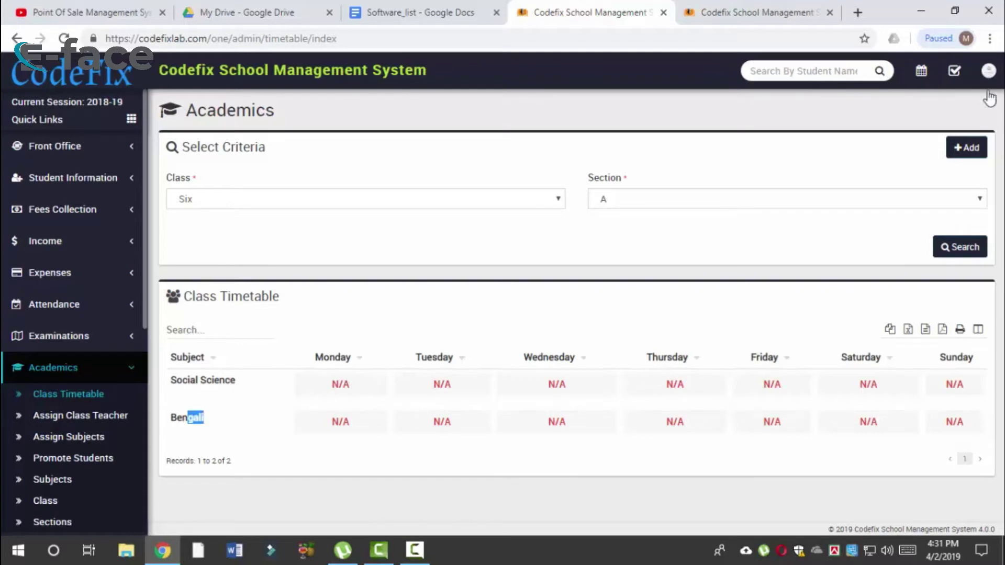
pyautogui.click(963, 158)
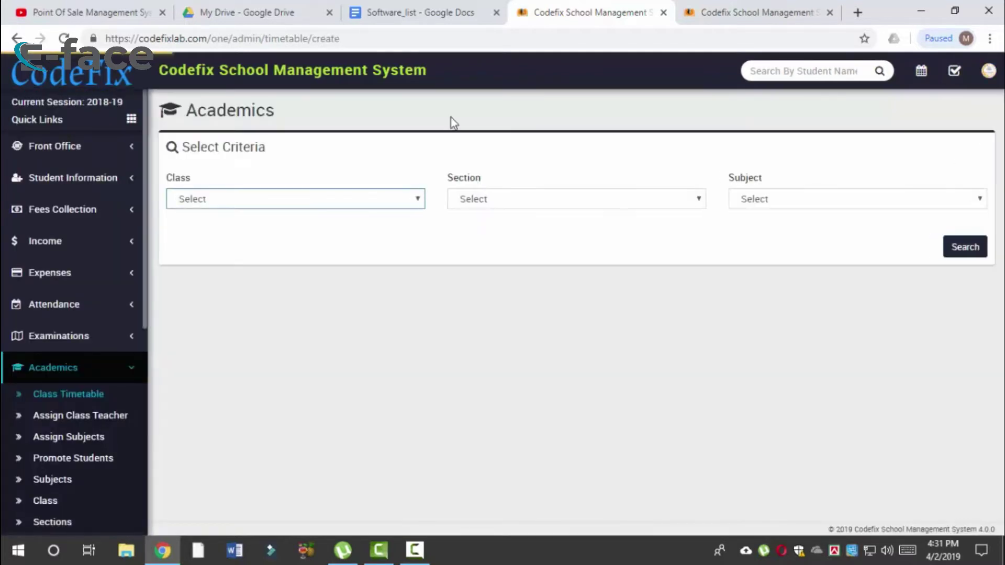
# Step: Select class Six, section A and Social Science (Theory), then load its weekday timetable form
pyautogui.click(396, 200)
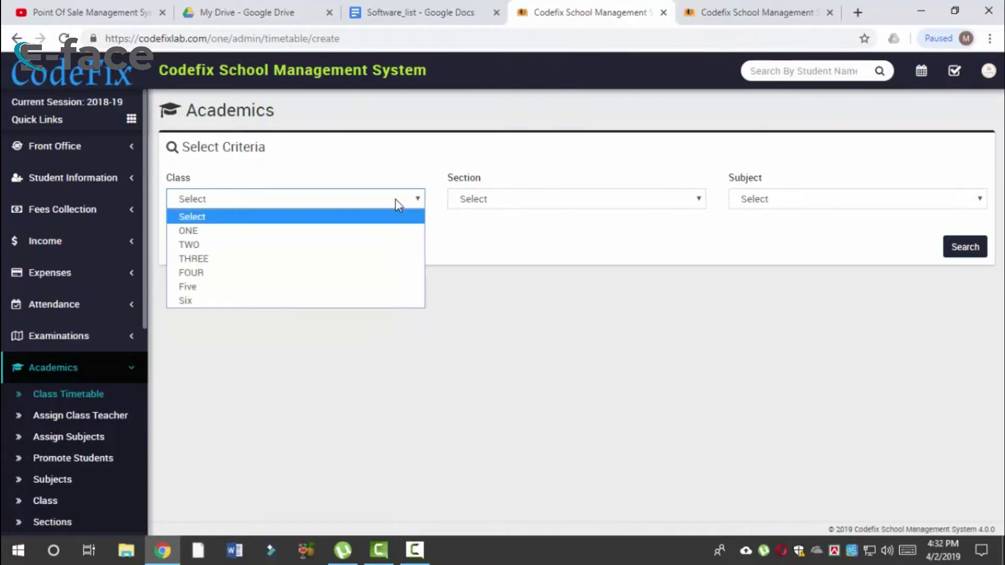
pyautogui.click(356, 301)
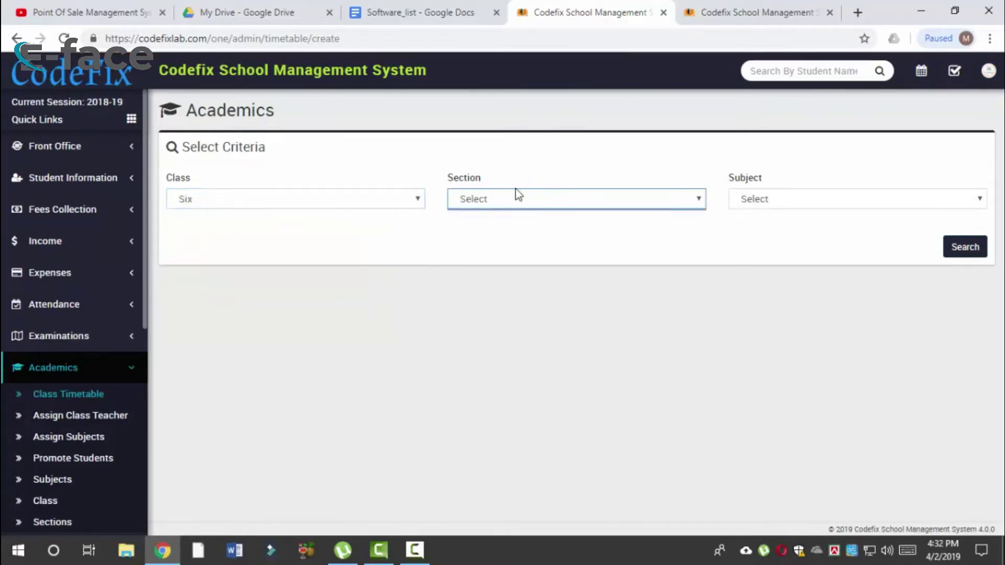
pyautogui.click(517, 203)
pyautogui.click(505, 231)
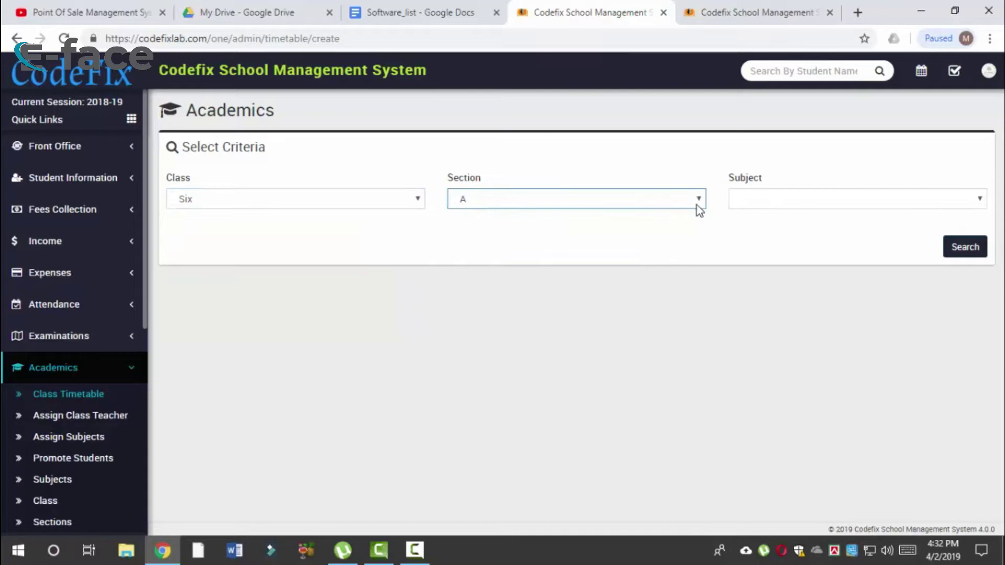
pyautogui.click(759, 204)
pyautogui.click(764, 231)
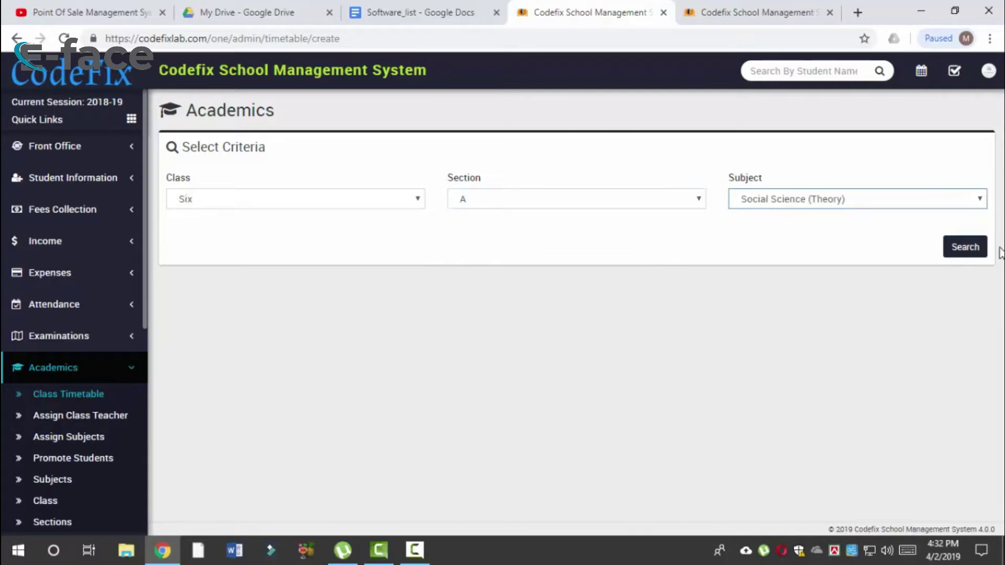
pyautogui.click(971, 249)
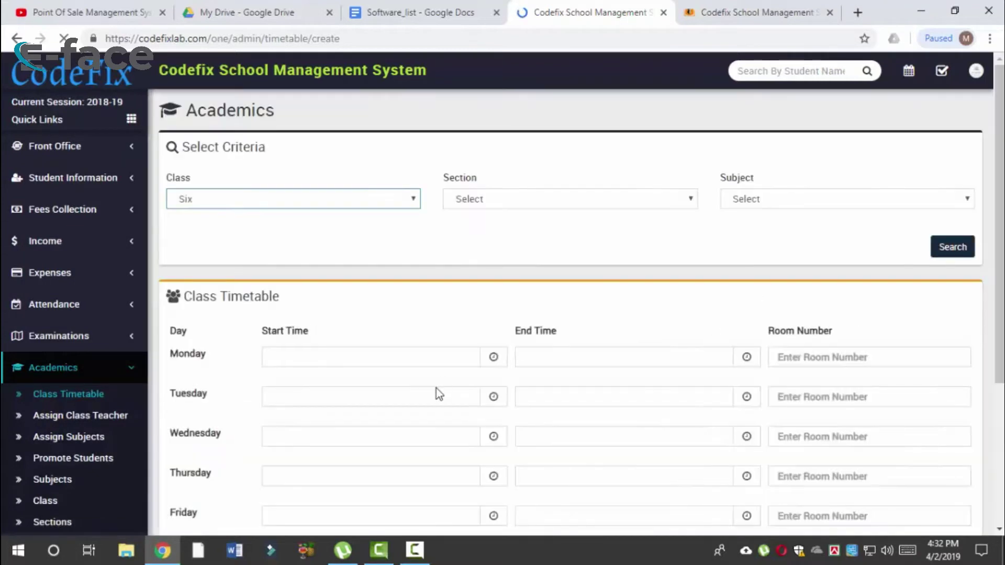
# Step: Set Monday's Social Science slot to 10:00 PM–11:00 PM
pyautogui.scroll(-2, 444, 360)
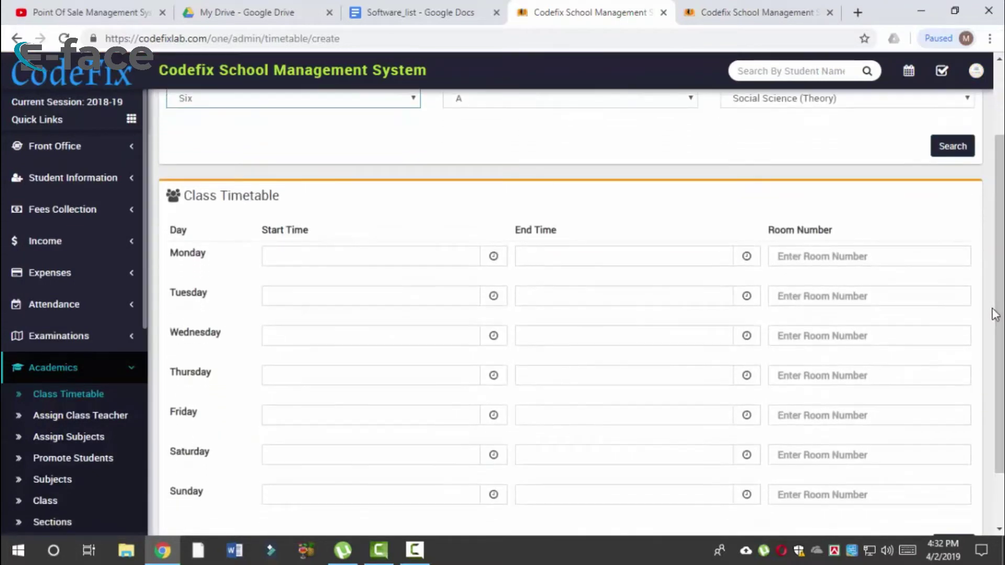
pyautogui.click(430, 260)
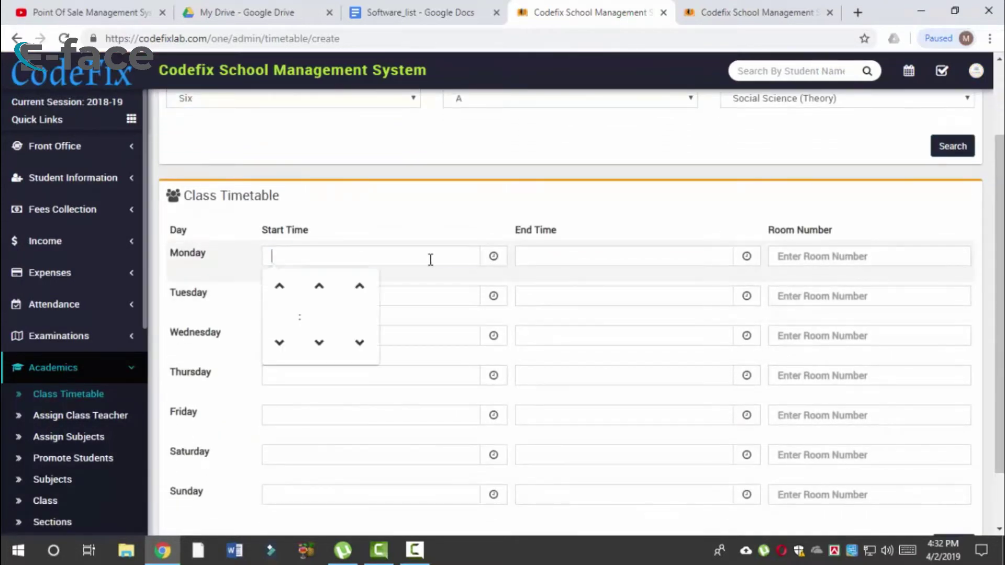
pyautogui.click(284, 311)
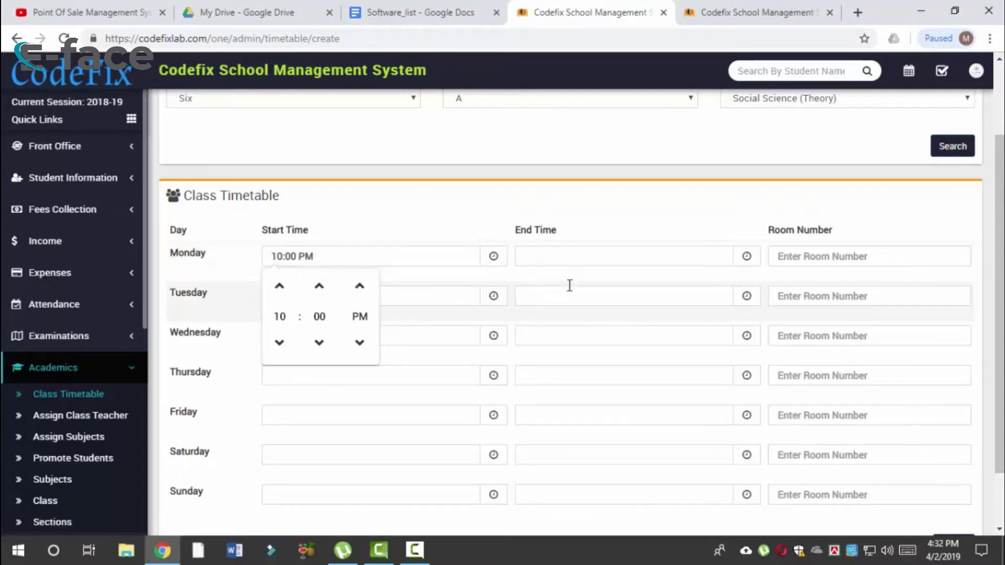
pyautogui.click(600, 257)
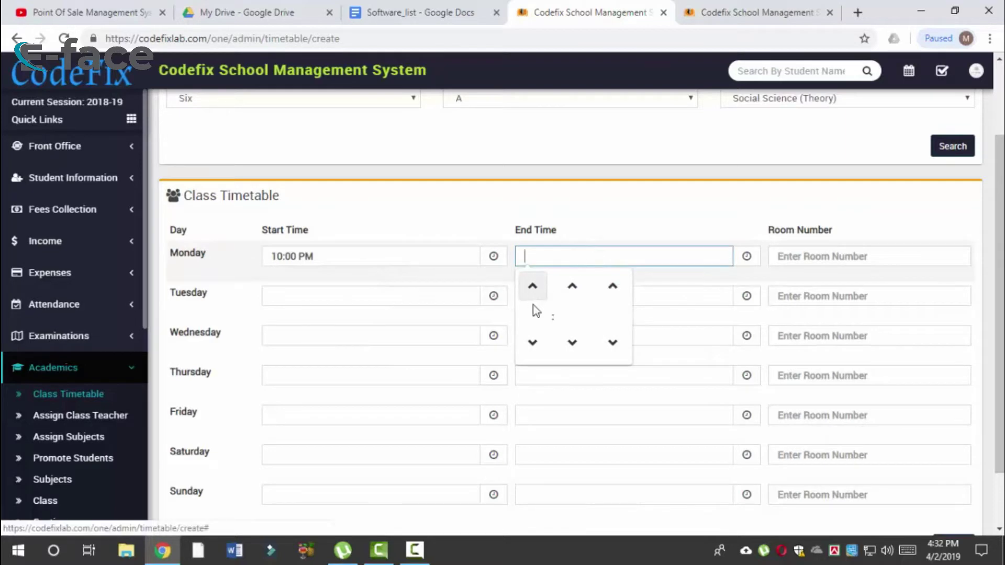
pyautogui.click(530, 343)
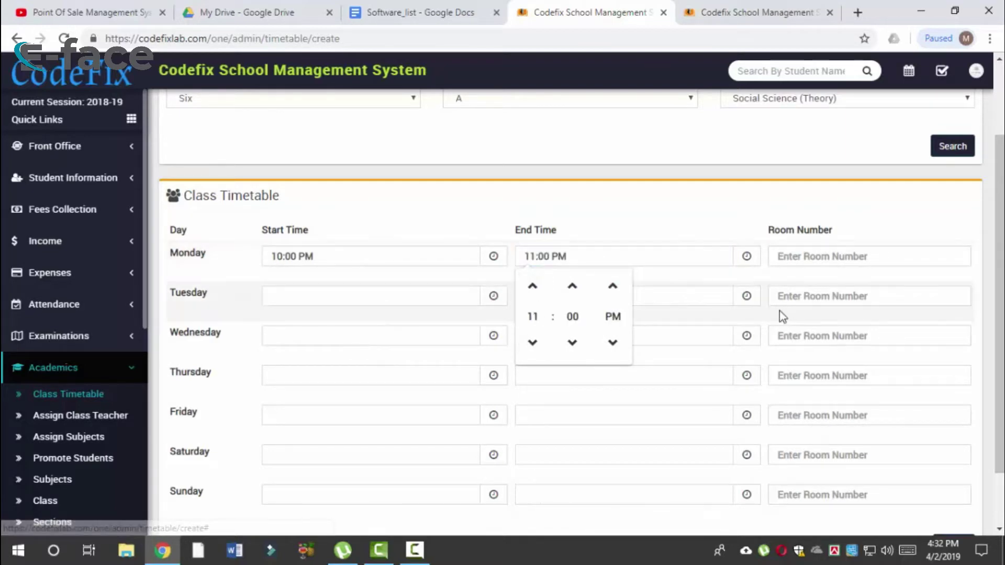
pyautogui.click(716, 214)
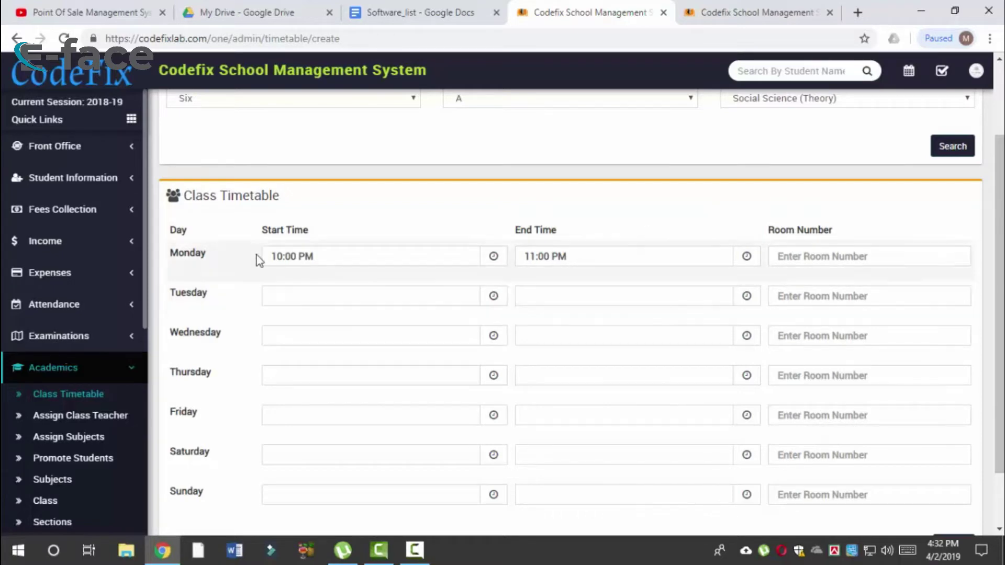
# Step: Set Tuesday's slot to 10:00 AM–11:00 PM
pyautogui.click(310, 295)
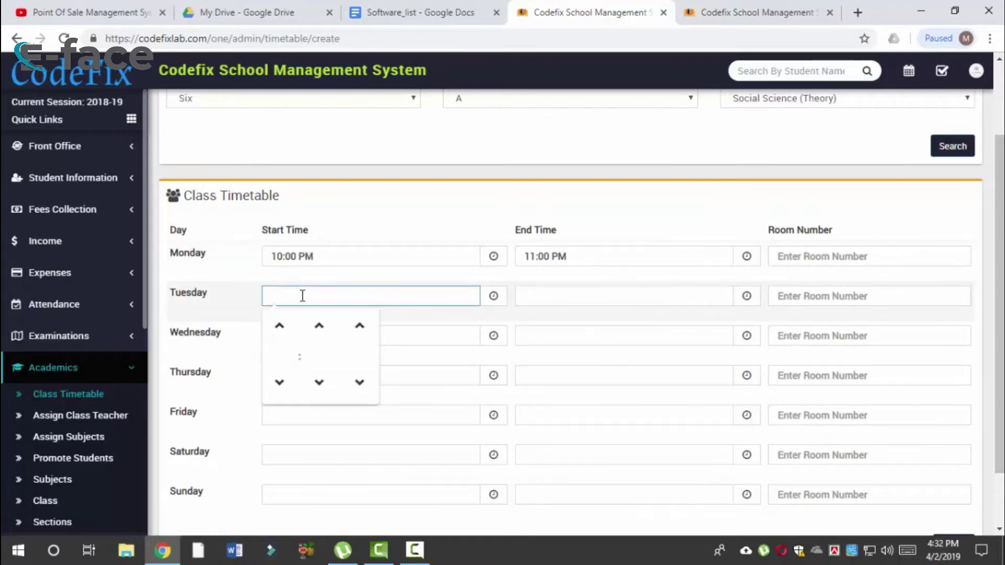
pyautogui.click(279, 325)
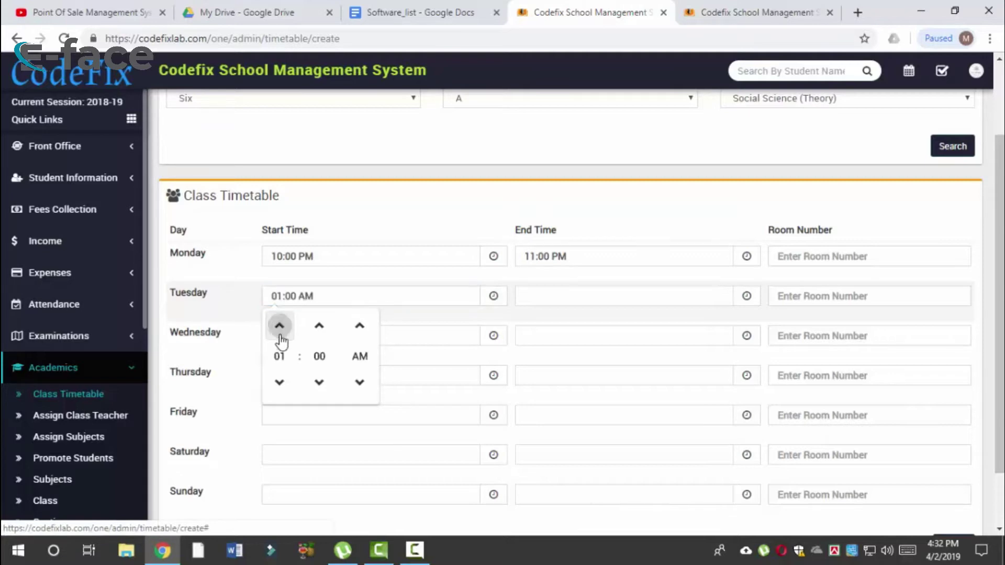
pyautogui.click(280, 328)
pyautogui.click(280, 327)
pyautogui.click(590, 296)
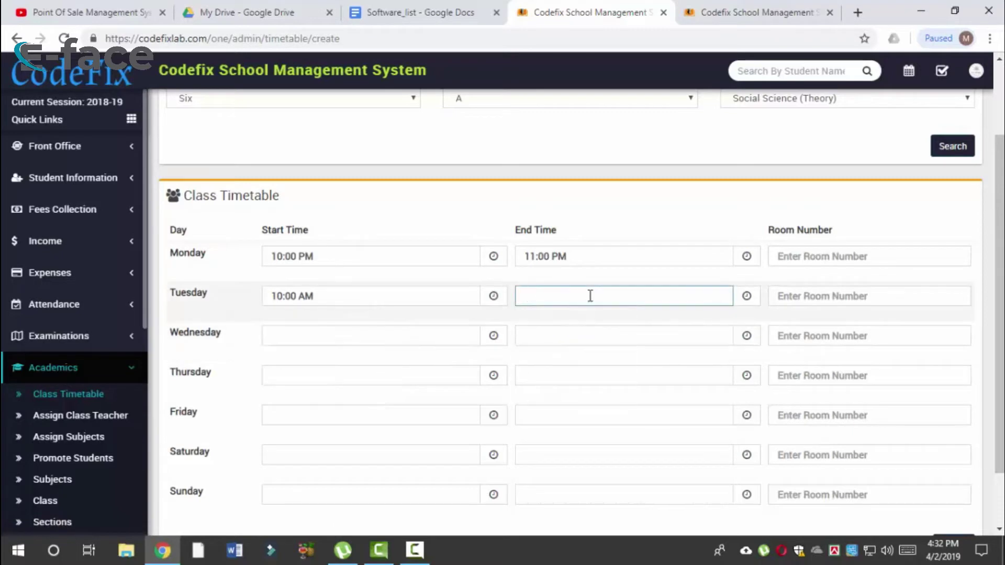
pyautogui.click(532, 326)
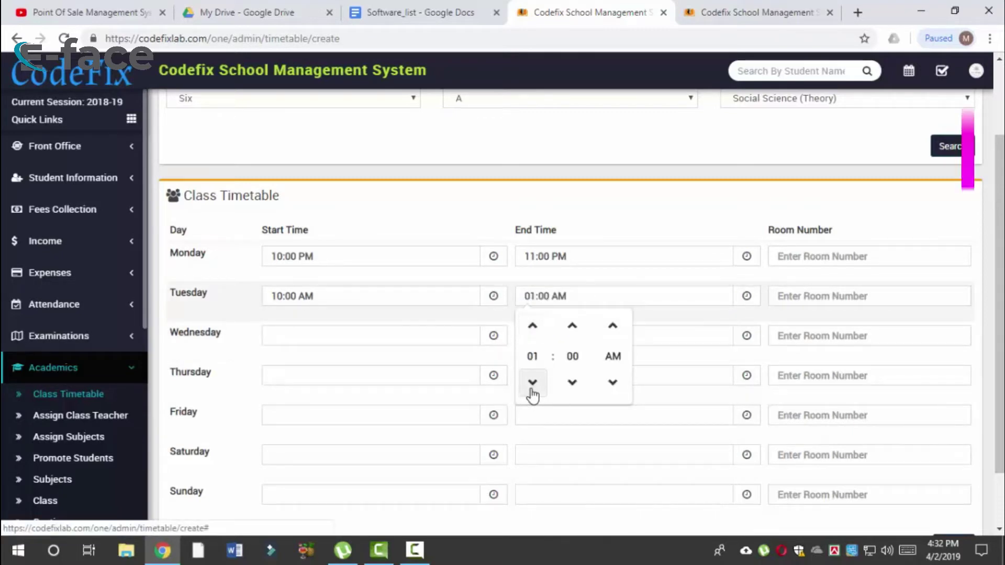
pyautogui.click(533, 382)
pyautogui.click(533, 382)
pyautogui.click(533, 382)
pyautogui.click(532, 326)
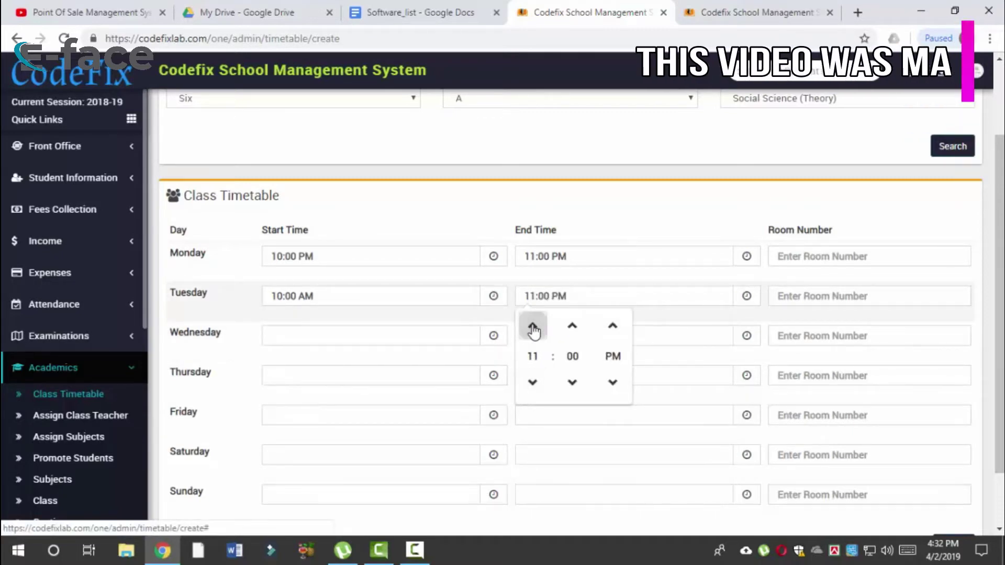
pyautogui.click(725, 327)
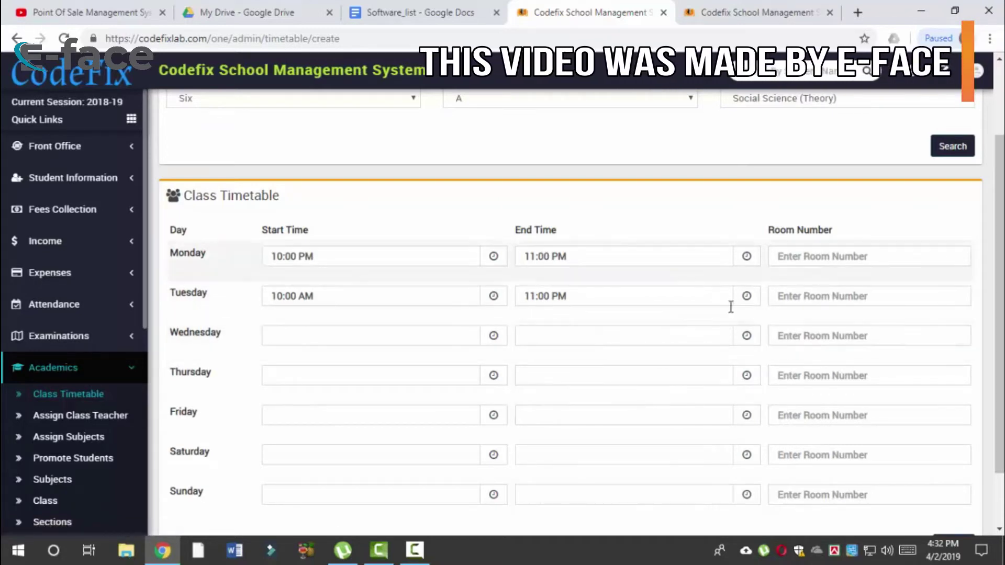
pyautogui.scroll(-2, 419, 471)
pyautogui.click(325, 425)
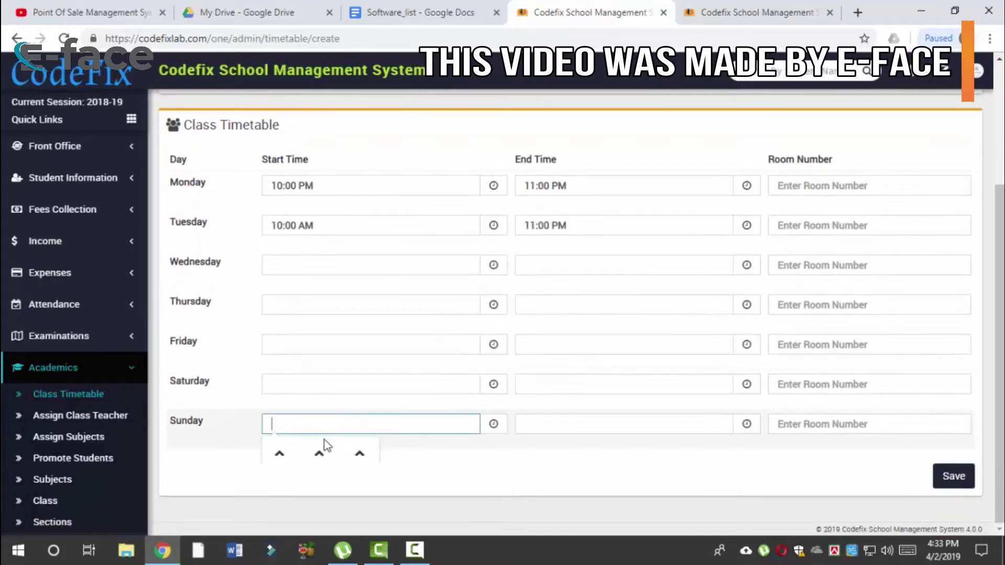
# Step: Set Sunday's Social Science slot to 10:00 AM–11:00 AM
pyautogui.click(280, 454)
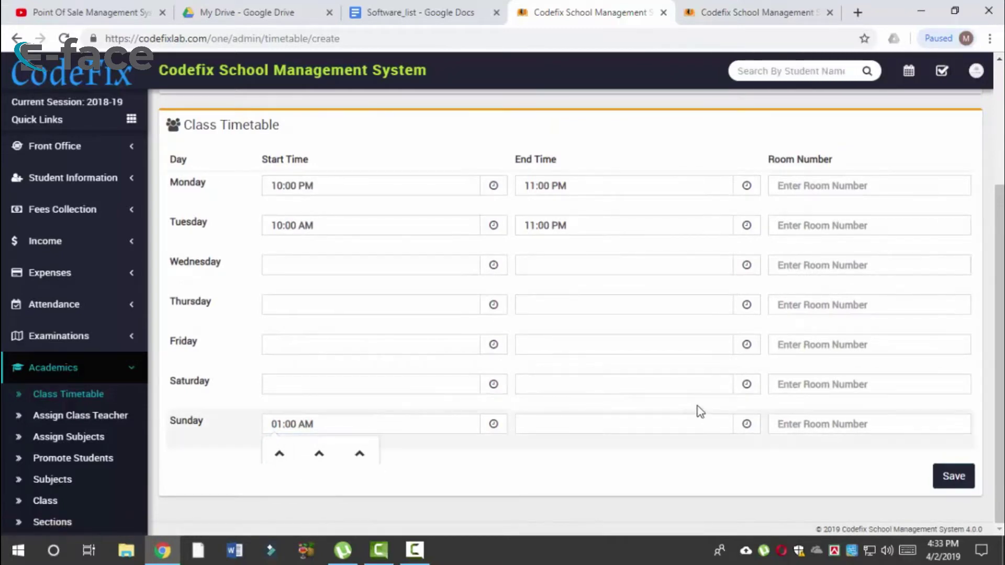
pyautogui.click(281, 454)
pyautogui.click(278, 419)
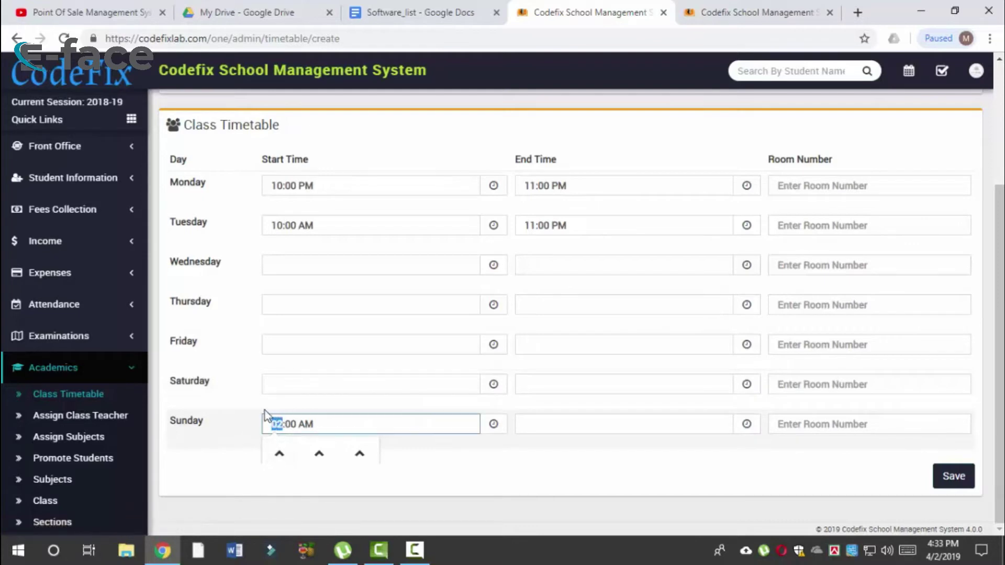
pyautogui.write('1')
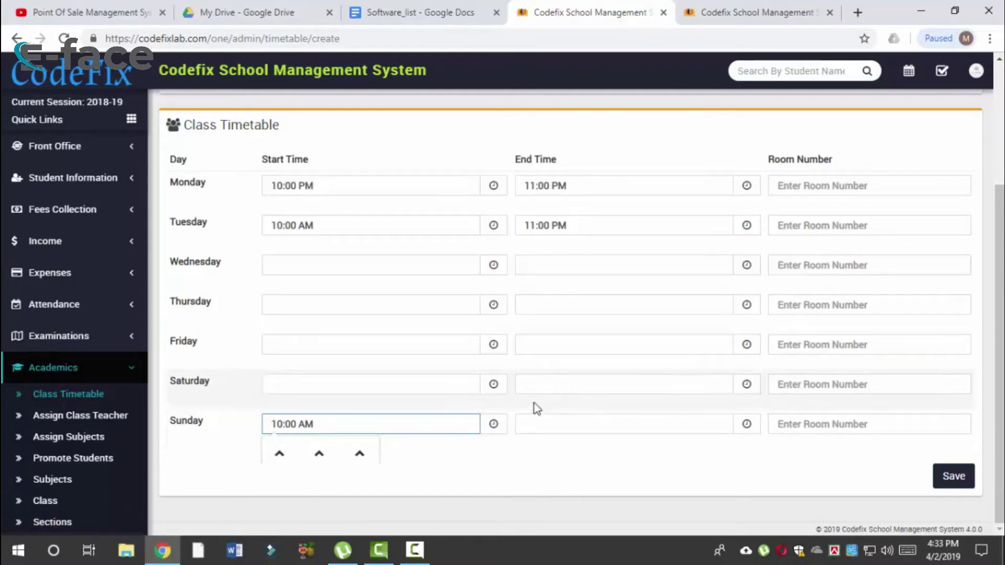
pyautogui.click(574, 427)
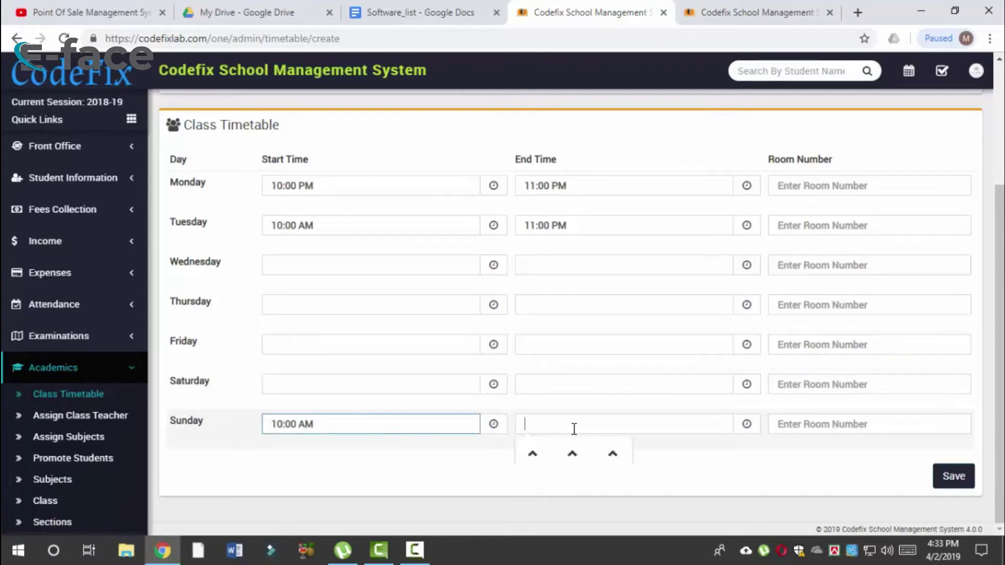
pyautogui.click(530, 459)
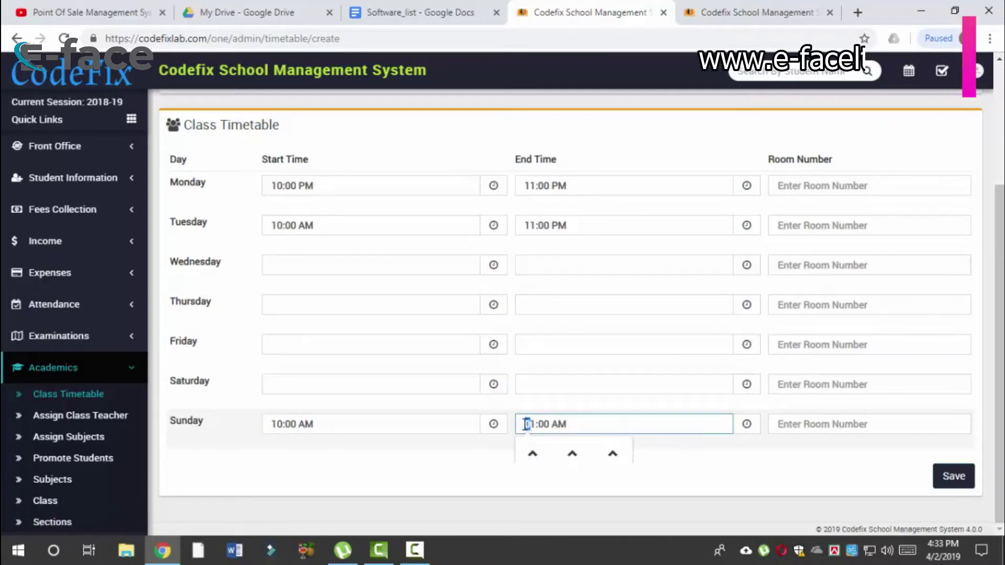
# Step: Close the stray Chrome Help tab and save the Social Science timetable
pyautogui.press('F1')
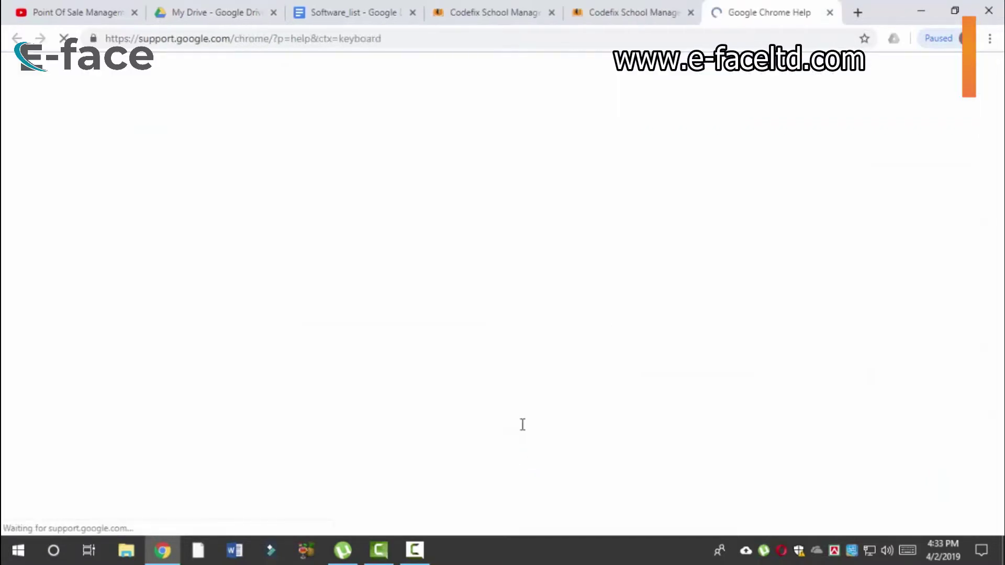
pyautogui.click(601, 7)
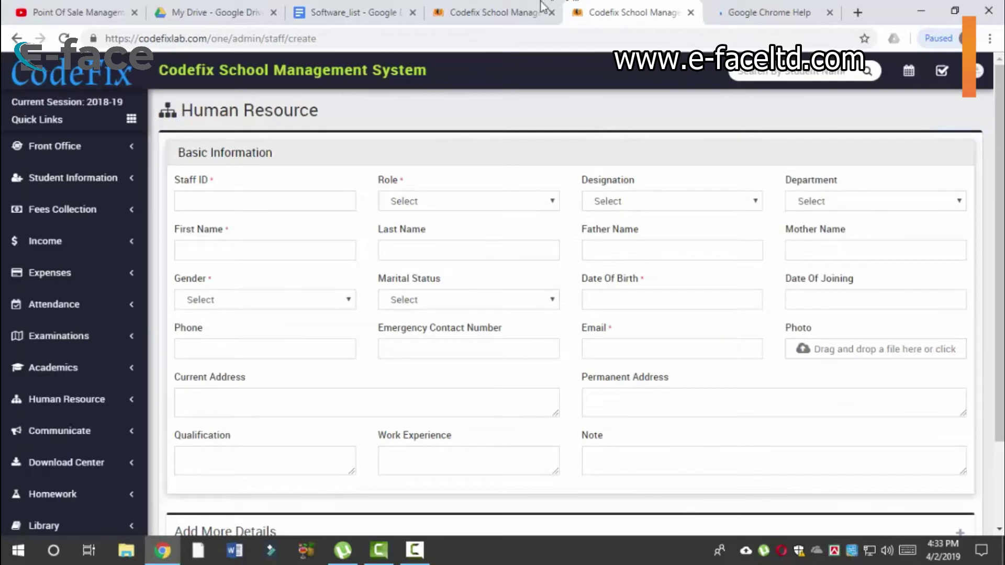
pyautogui.click(542, 5)
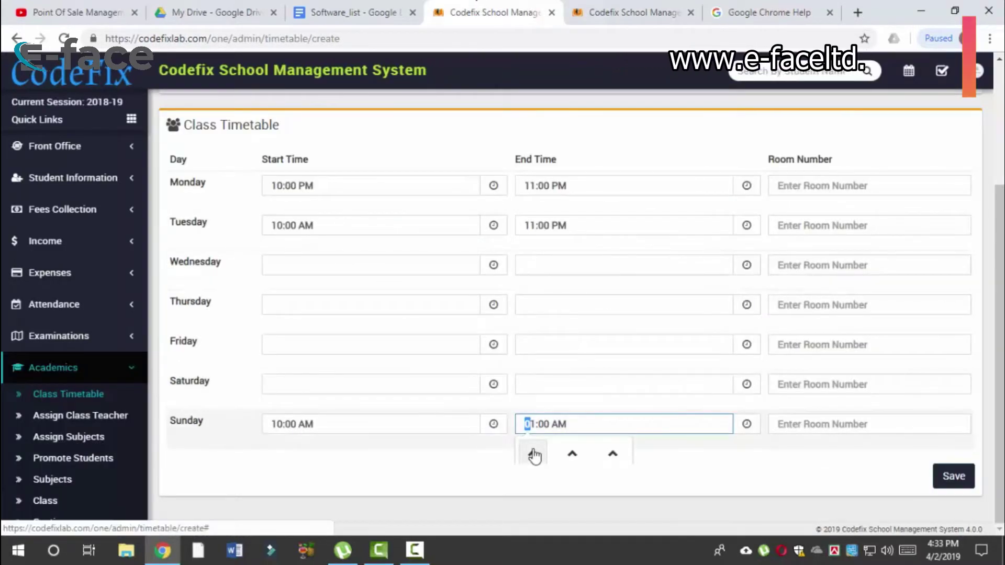
pyautogui.press('F1')
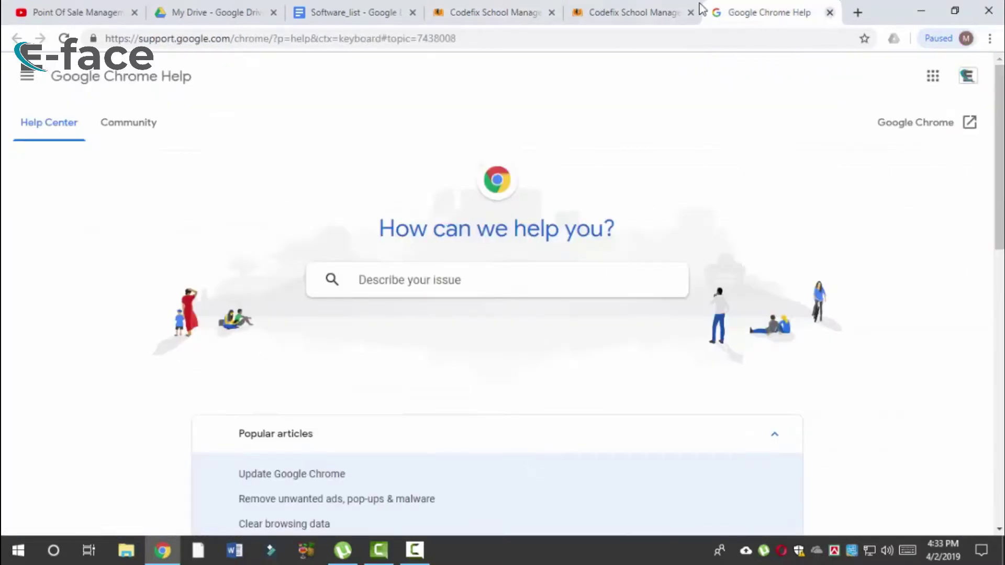
pyautogui.hotkey('ctrl', 'w')
pyautogui.click(549, 10)
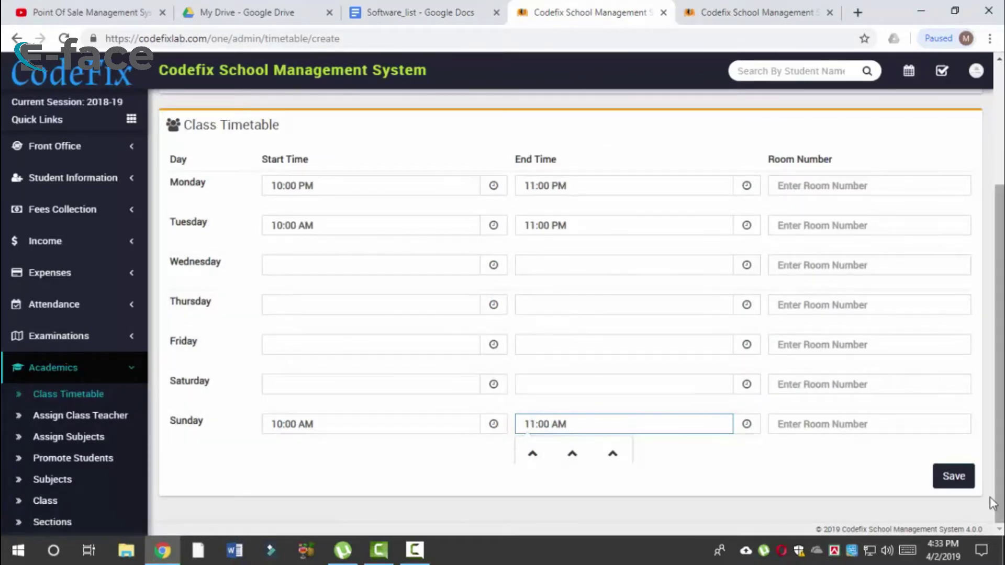
pyautogui.click(953, 478)
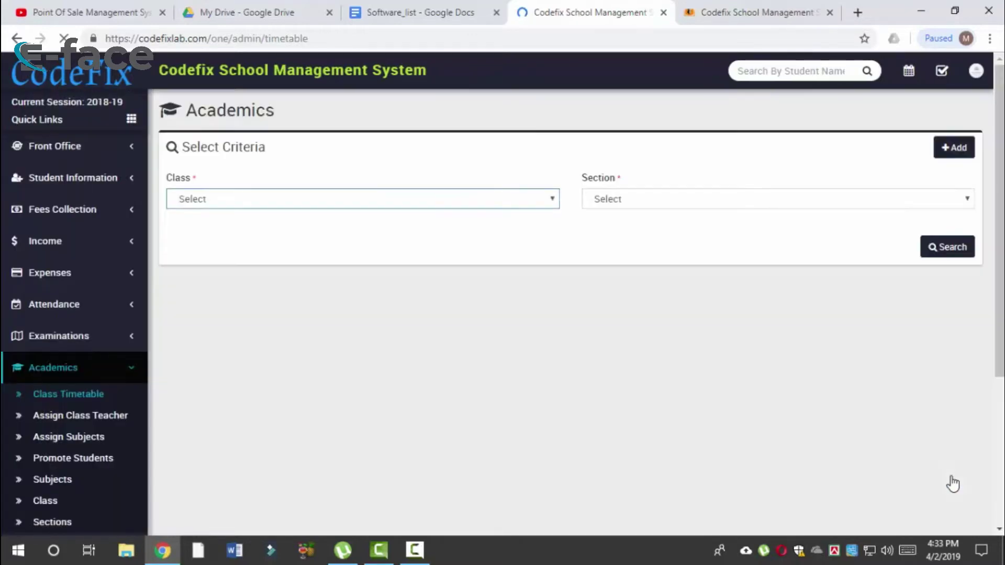
# Step: Show the timetable for class Six section A
pyautogui.click(364, 202)
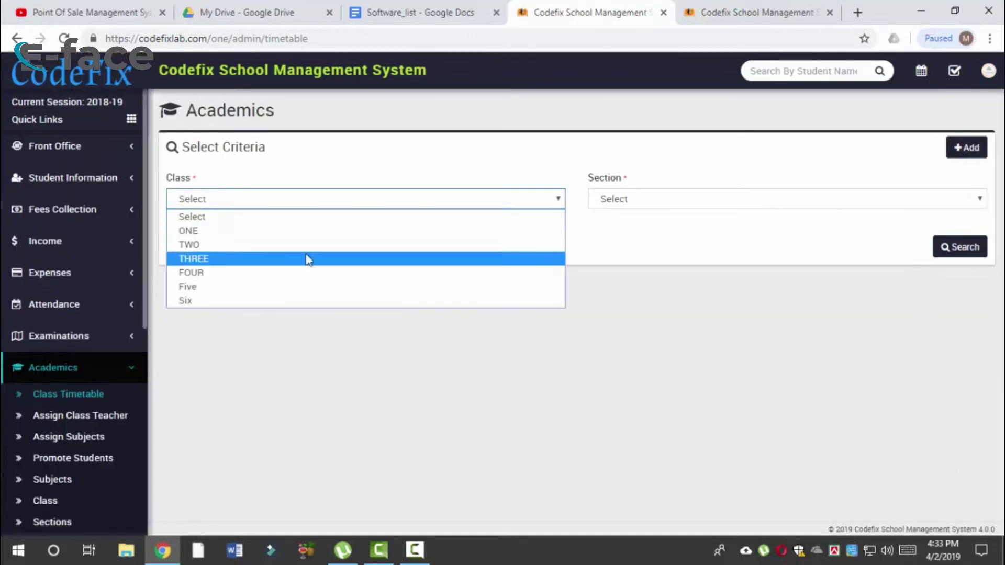
pyautogui.click(269, 303)
pyautogui.click(637, 208)
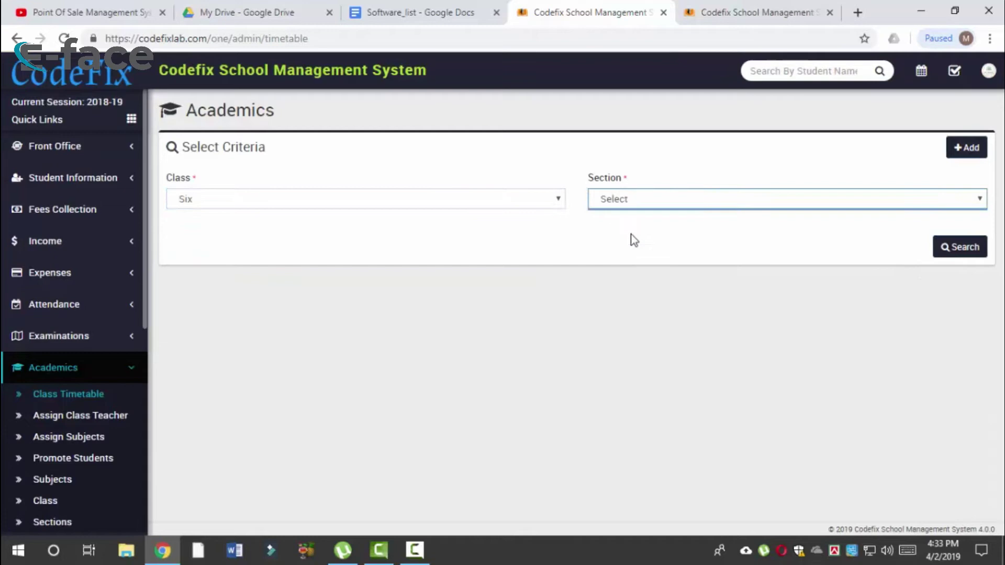
pyautogui.click(632, 199)
pyautogui.click(681, 230)
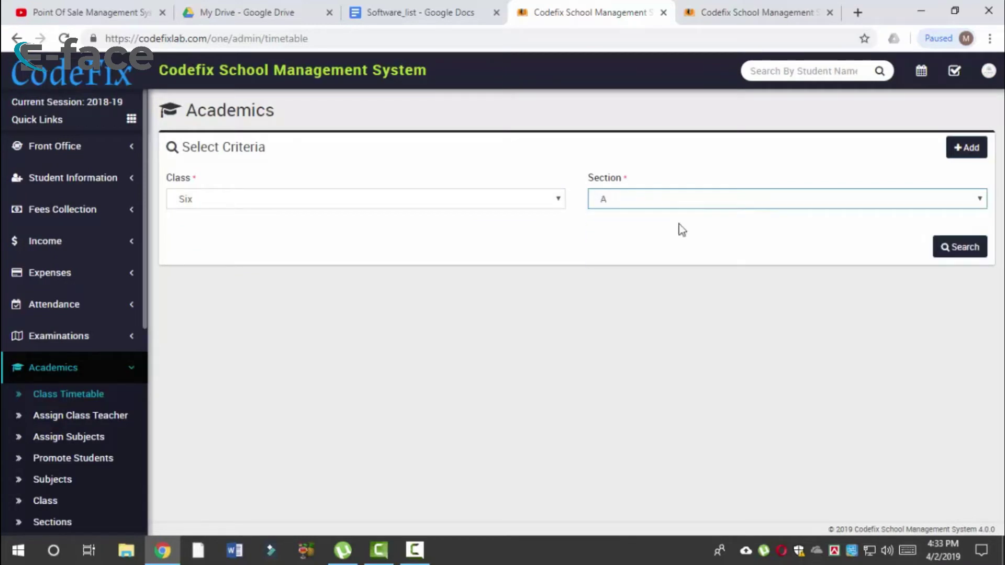
pyautogui.click(956, 248)
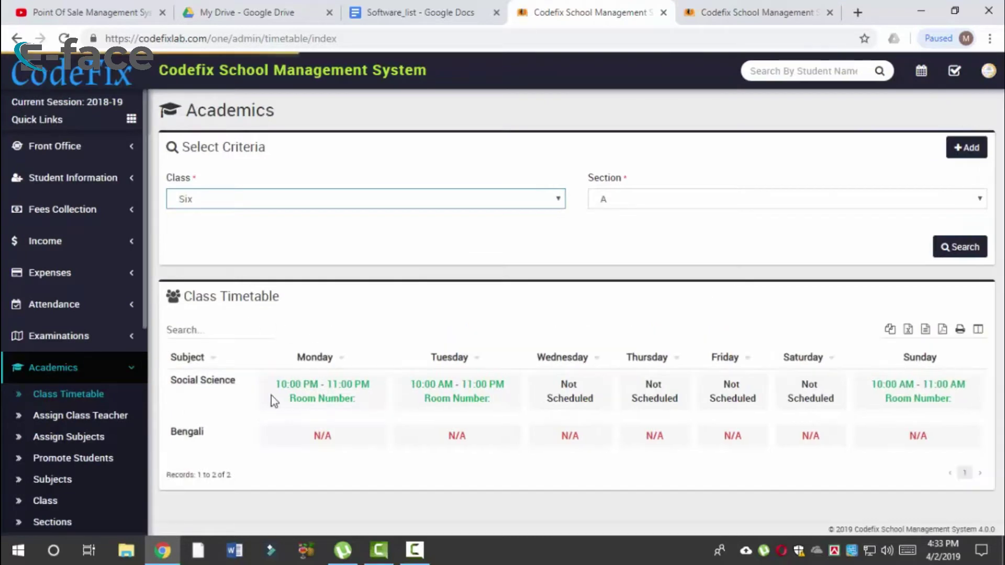
# Step: Review the Monday and Sunday Social Science slots, then open the Add Timetable form
pyautogui.moveTo(277, 385); pyautogui.dragTo(385, 412)
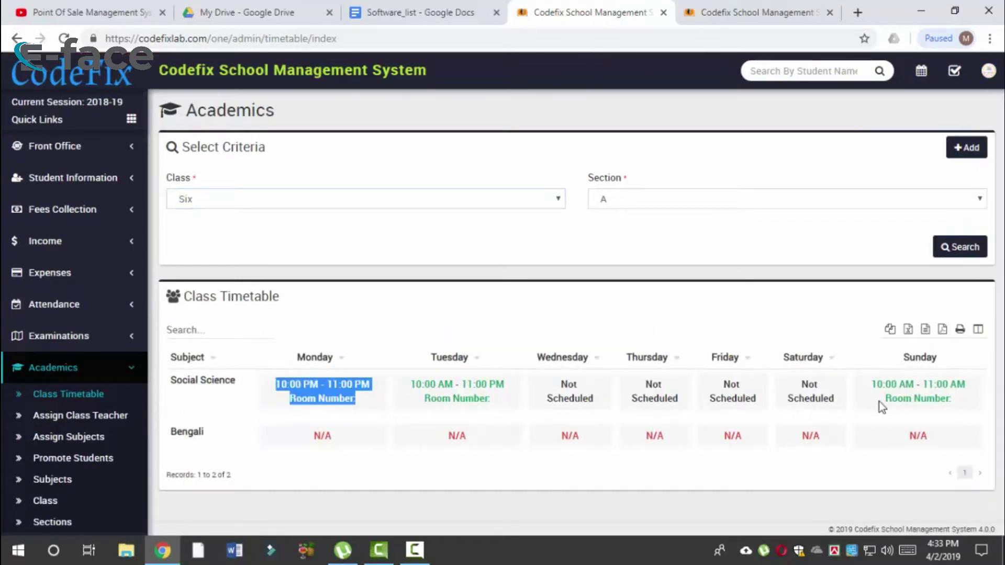
pyautogui.click(323, 403)
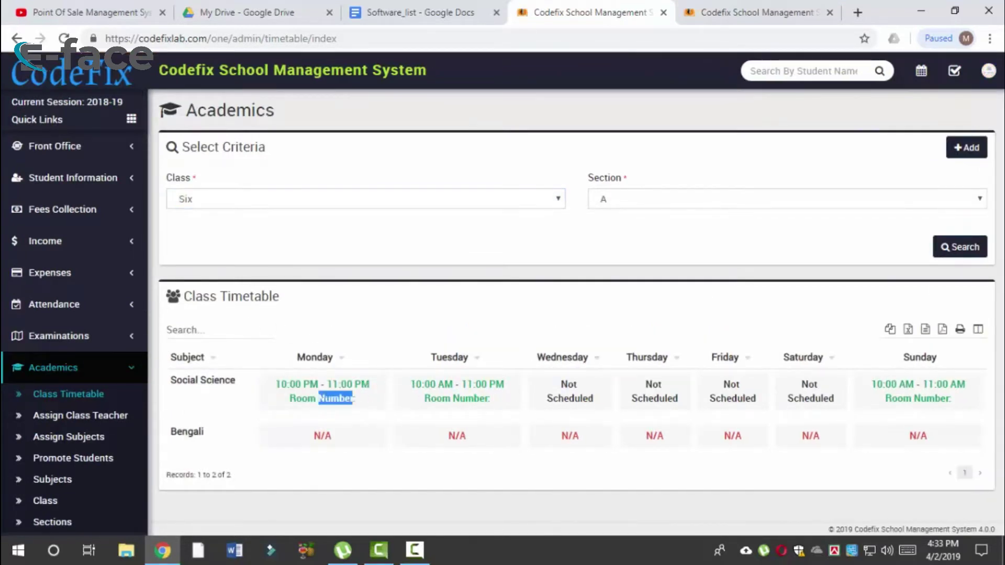
pyautogui.doubleClick(941, 401)
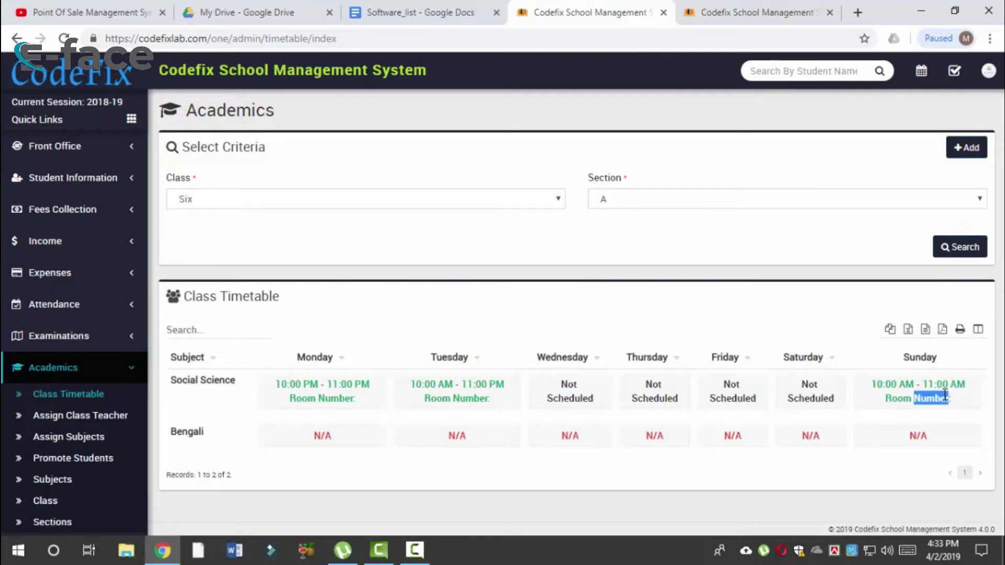
pyautogui.click(978, 155)
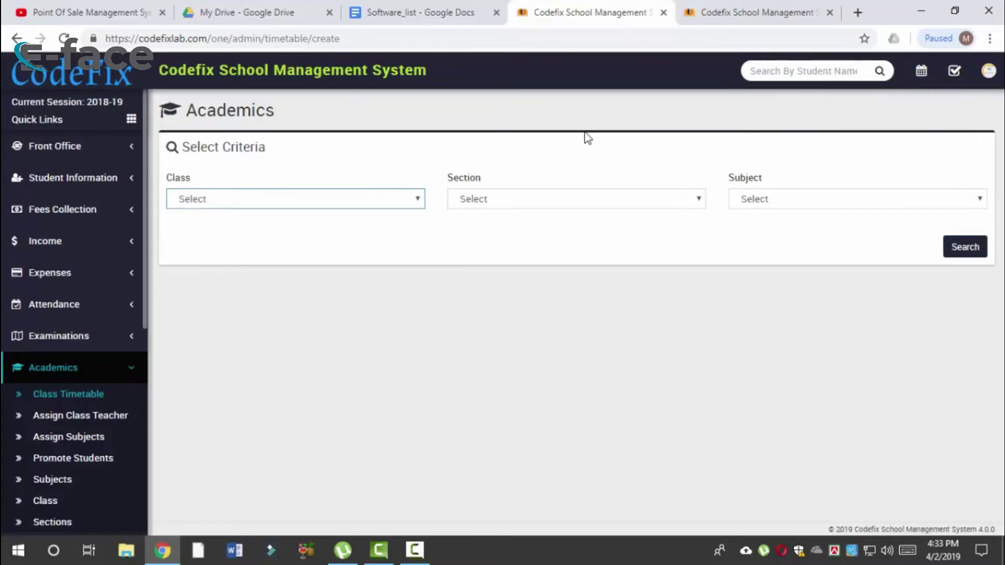
# Step: Pick class Six on the timetable list page, reloading it after an abandoned section choice
pyautogui.click(359, 191)
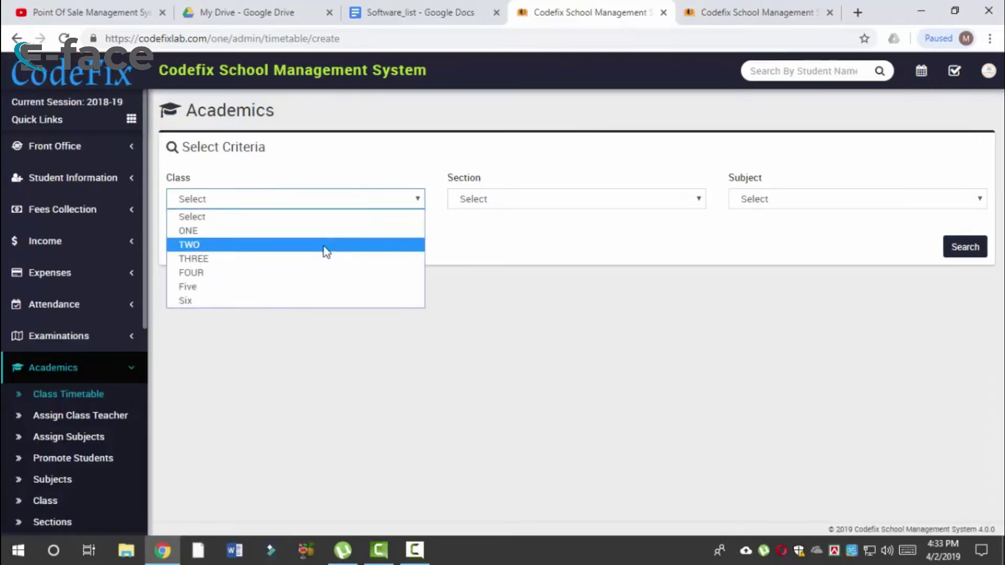
pyautogui.click(314, 301)
pyautogui.click(505, 199)
pyautogui.click(499, 218)
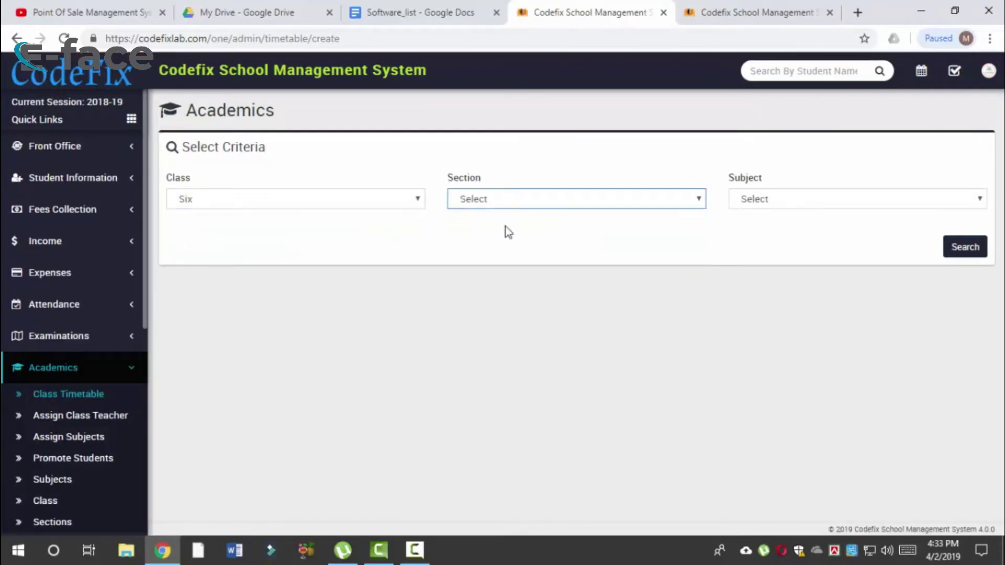
pyautogui.hotkey('alt', 'Left')
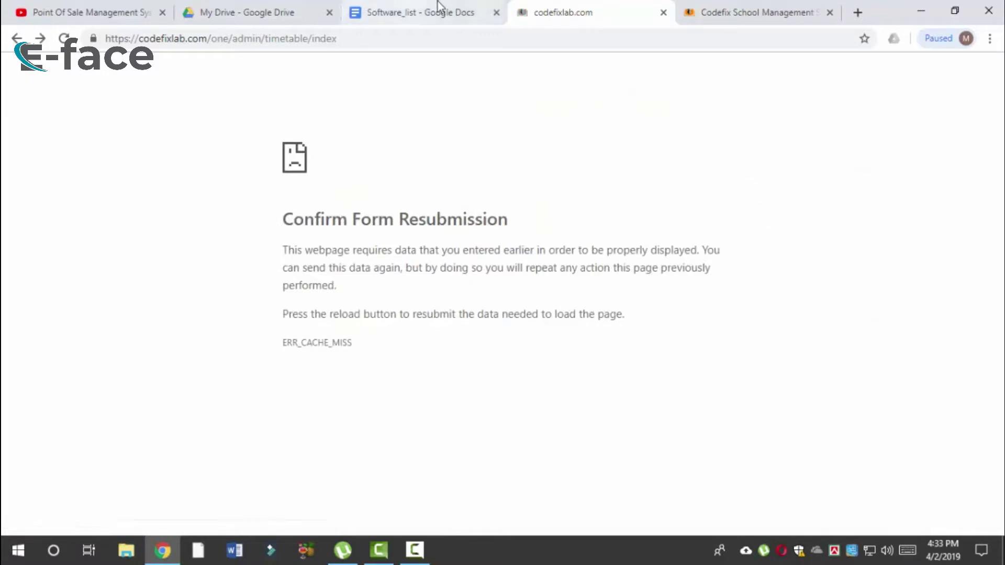
pyautogui.click(16, 38)
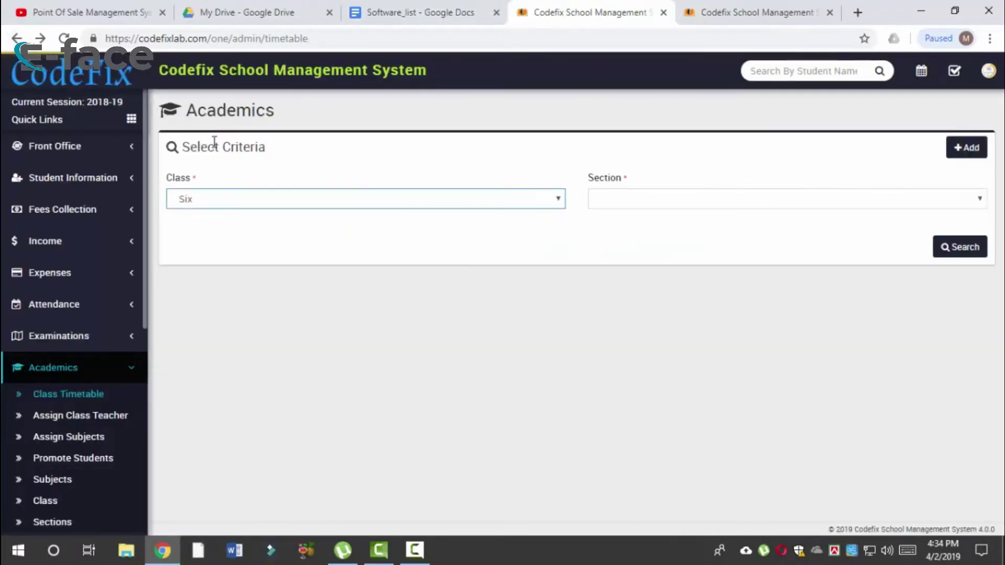
pyautogui.click(433, 198)
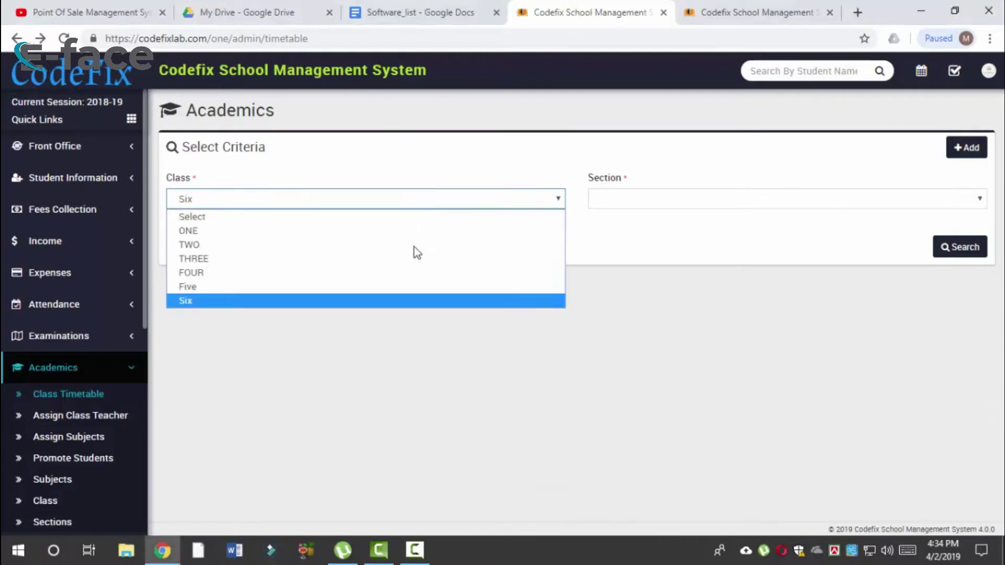
pyautogui.click(386, 301)
pyautogui.click(676, 198)
# Step: Load the add-timetable form for class Six section A, subject Social Science (Theory)
pyautogui.click(970, 150)
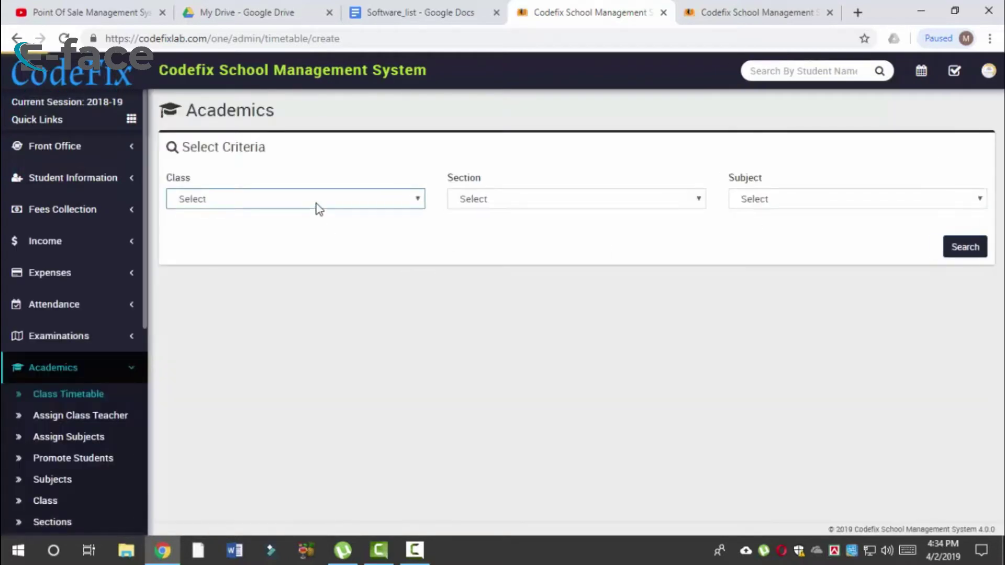
pyautogui.click(319, 209)
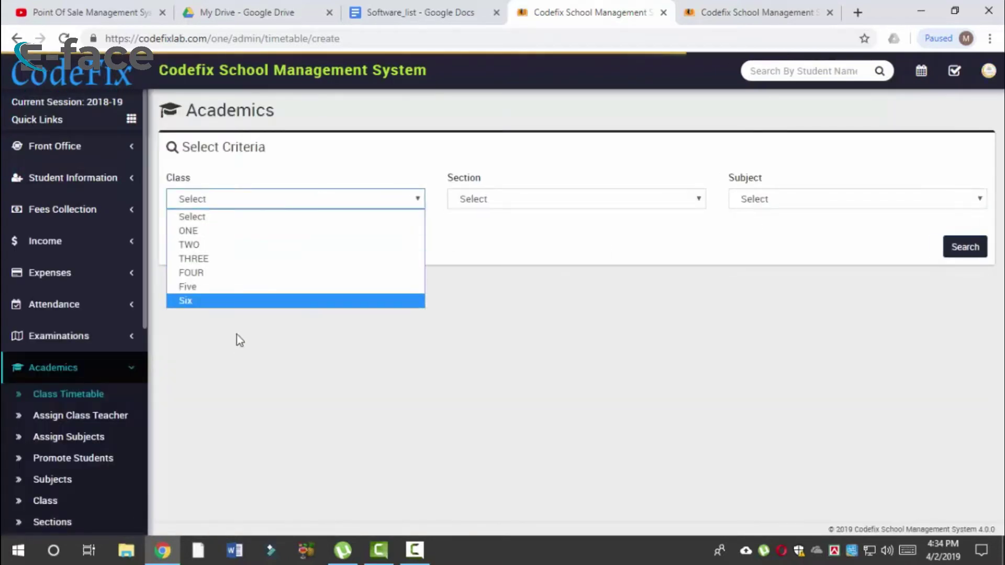
pyautogui.click(250, 301)
pyautogui.click(539, 194)
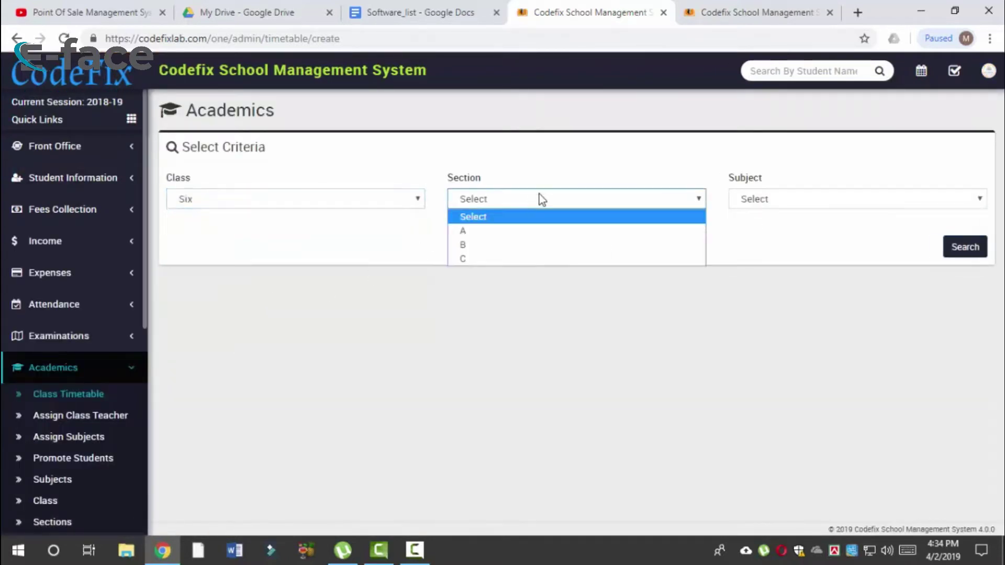
pyautogui.click(511, 230)
pyautogui.click(774, 201)
pyautogui.click(772, 200)
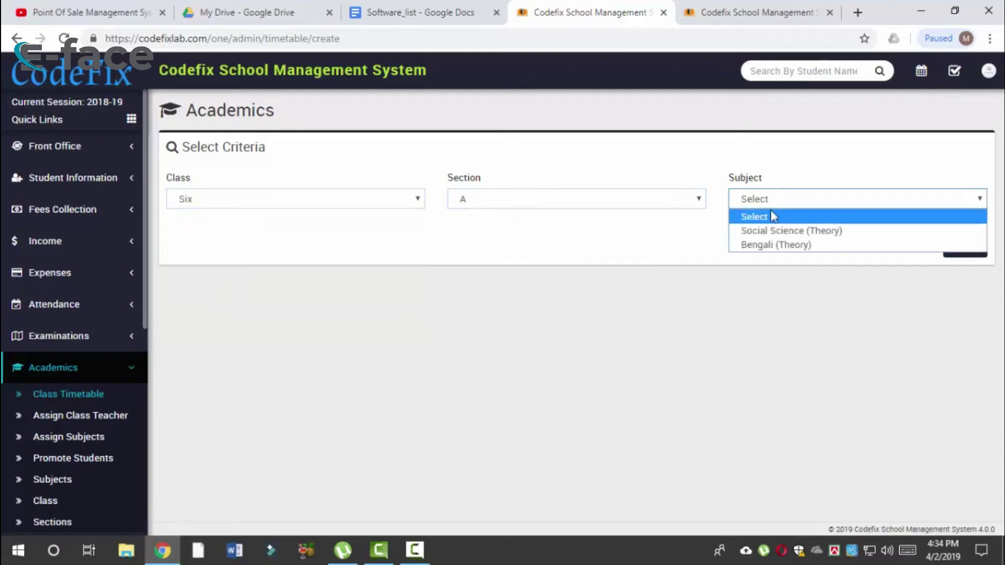
pyautogui.click(778, 231)
pyautogui.click(963, 254)
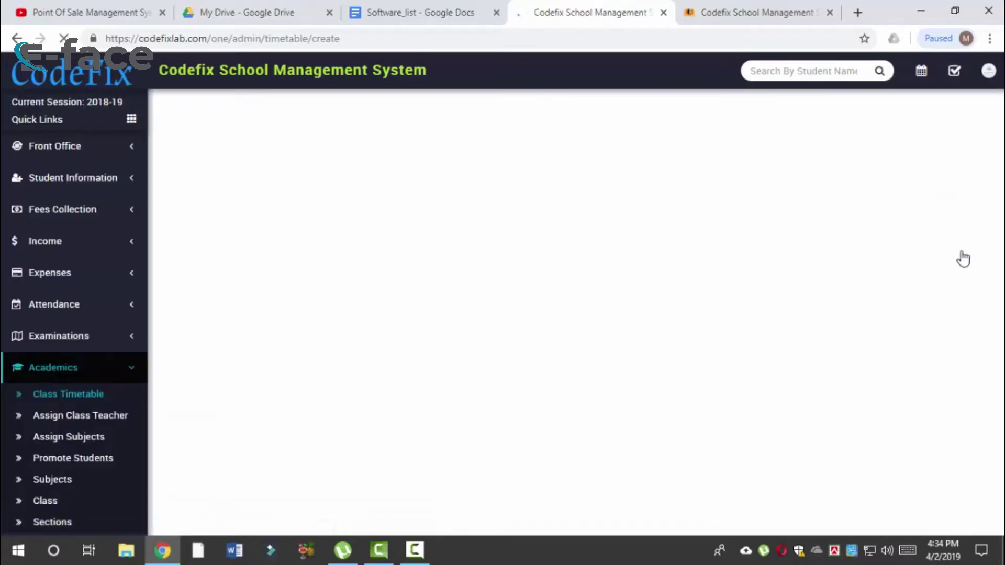
# Step: Enter room 101 for Monday, Tuesday and Sunday and save the timetable
pyautogui.scroll(-3, 696, 420)
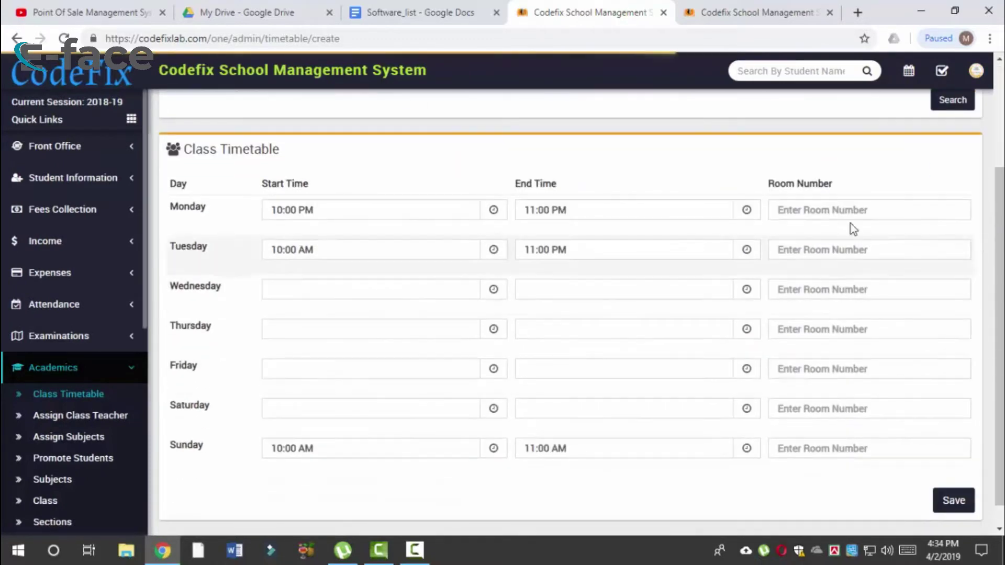
pyautogui.click(837, 209)
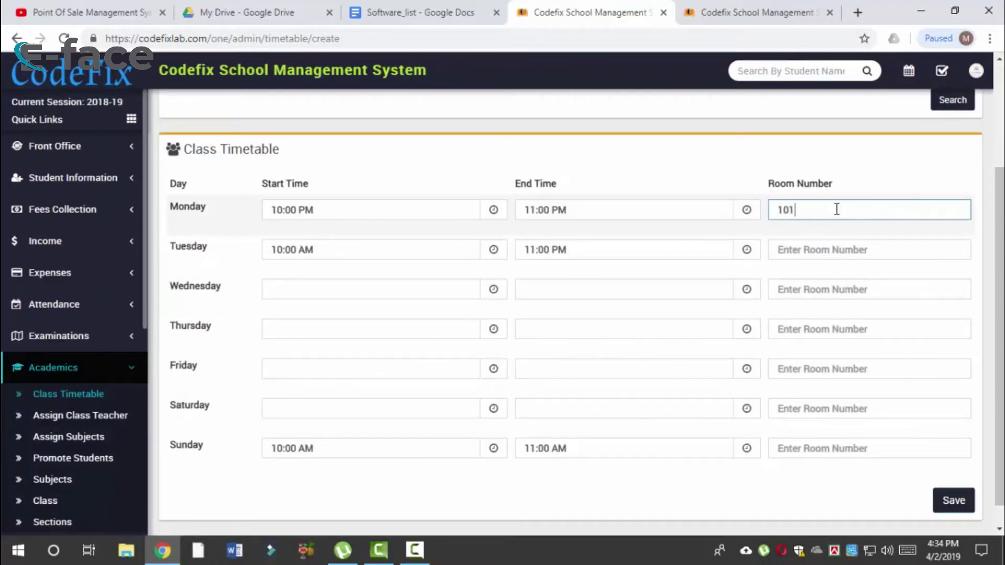
pyautogui.click(830, 249)
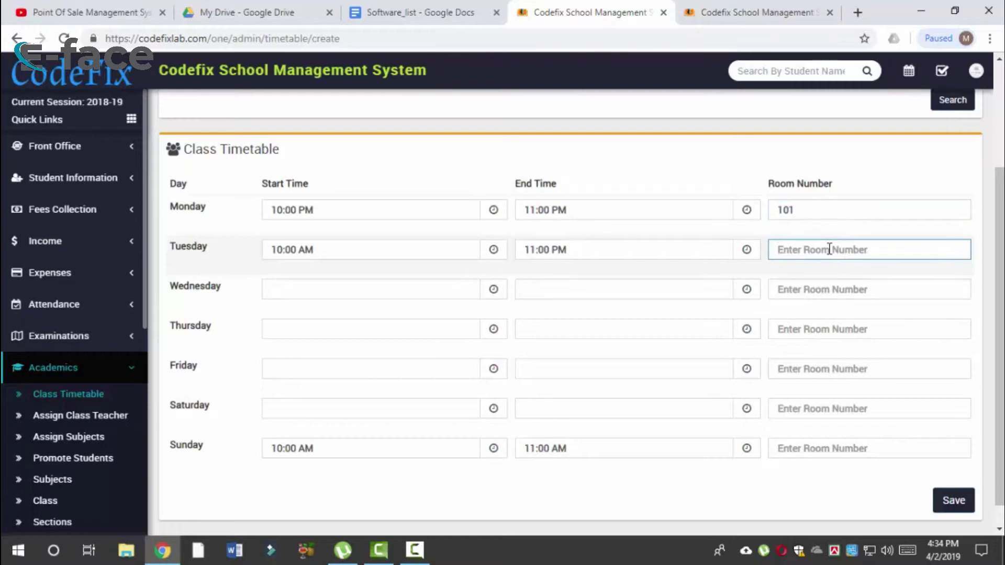
pyautogui.click(799, 450)
pyautogui.write('101')
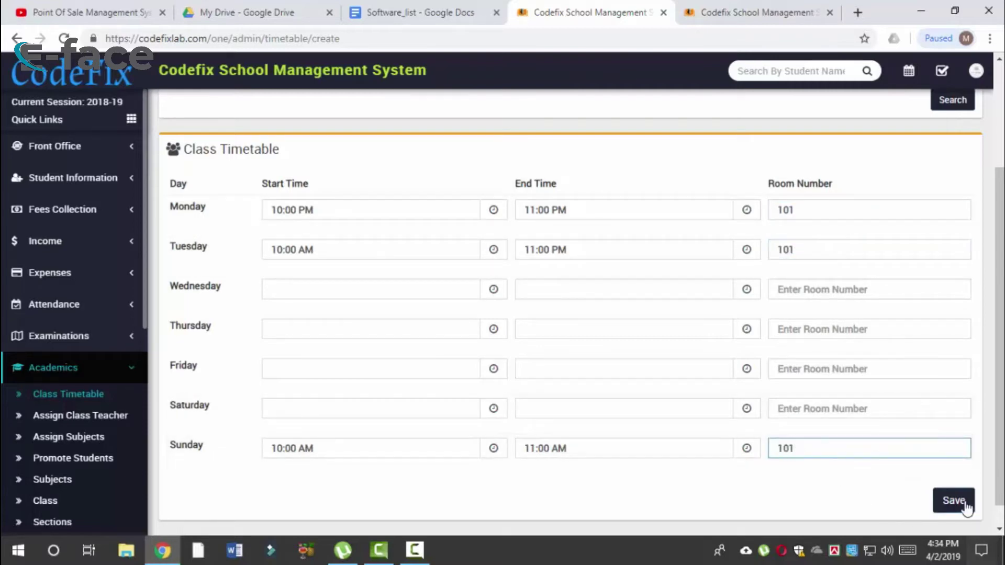
pyautogui.click(961, 502)
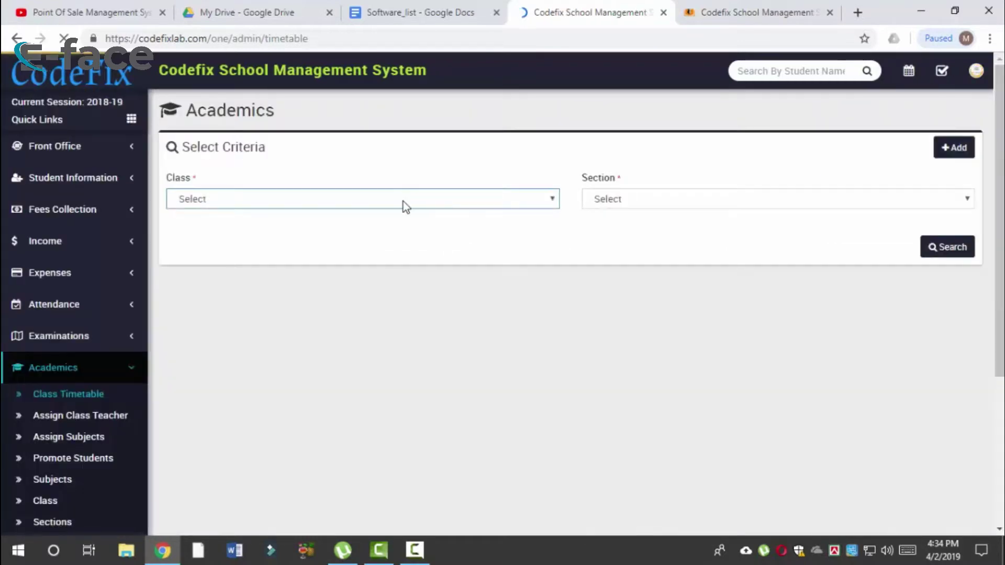
# Step: Search the class timetable for class Six, section A
pyautogui.click(403, 202)
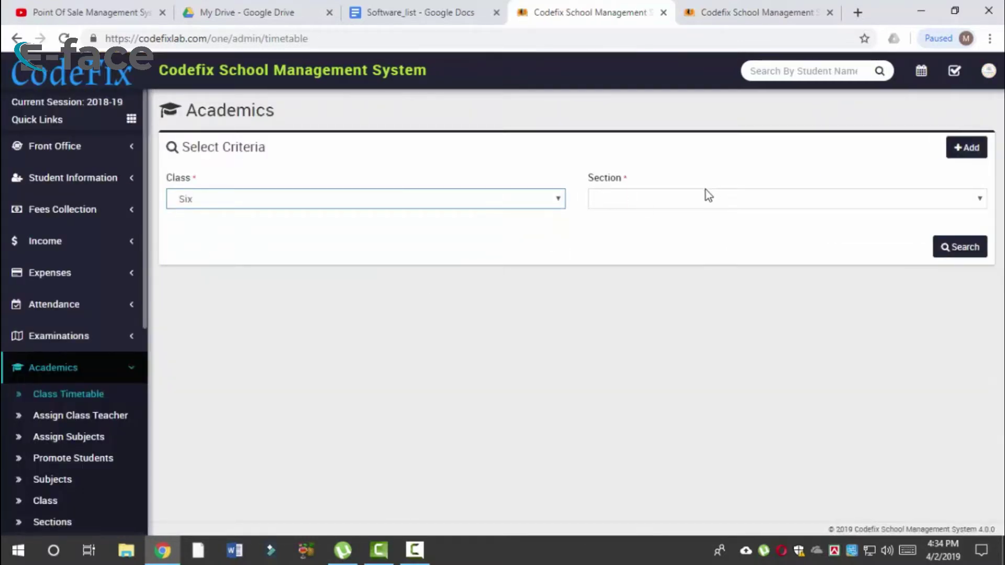
pyautogui.click(655, 206)
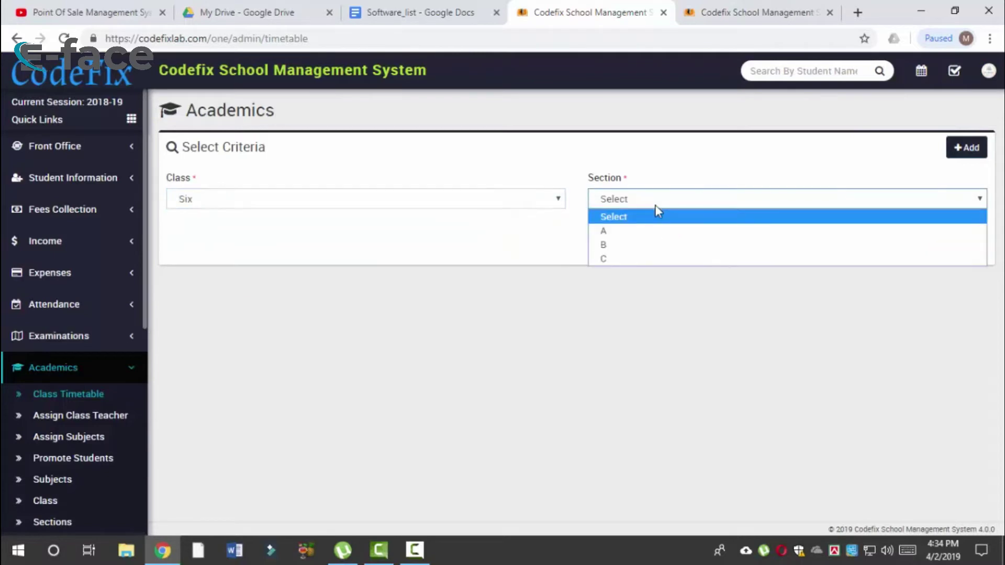
pyautogui.click(644, 230)
pyautogui.click(952, 254)
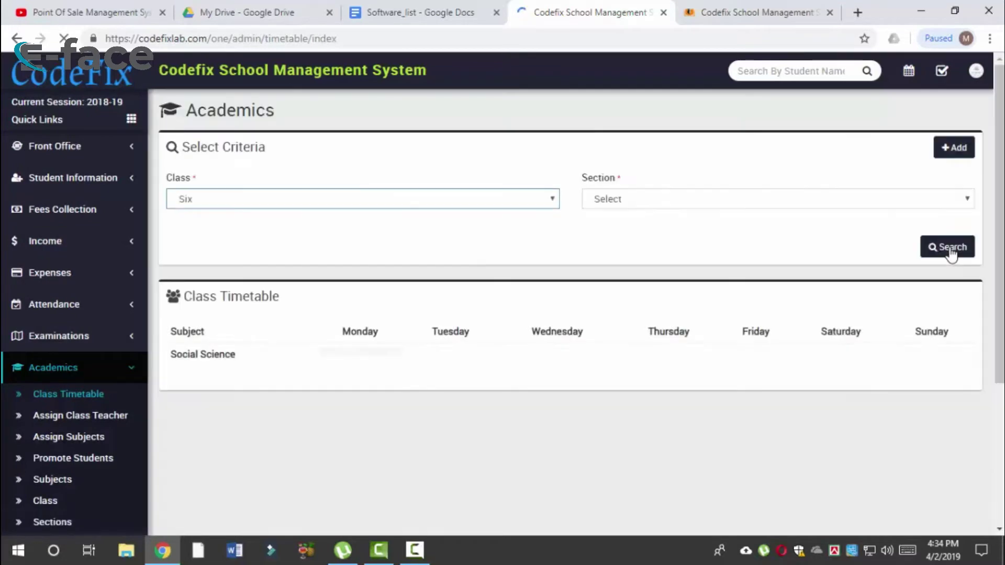
# Step: Highlight the Monday and Tuesday Social Science entries with room 101, then collapse Academics
pyautogui.moveTo(310, 389); pyautogui.dragTo(382, 395)
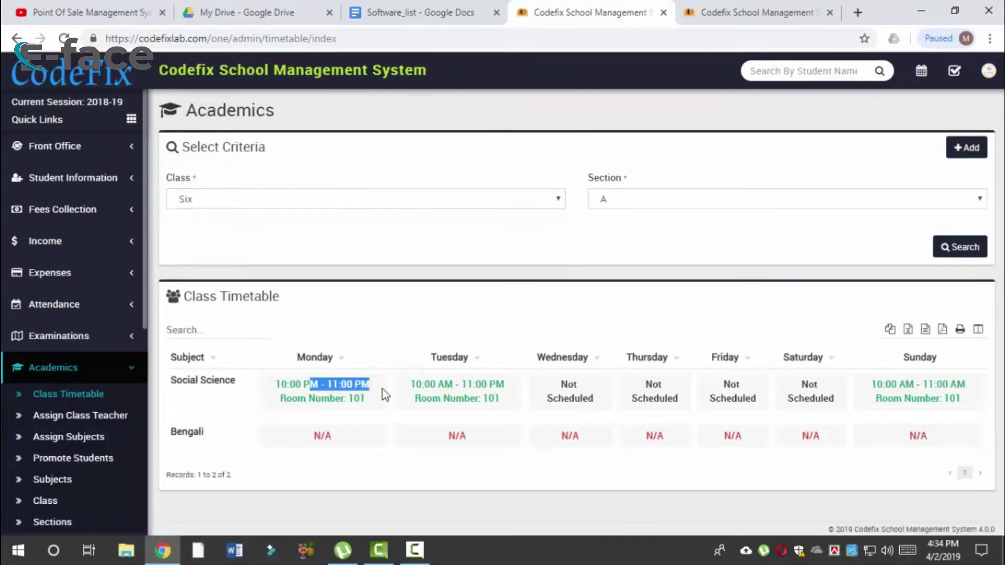
pyautogui.click(358, 402)
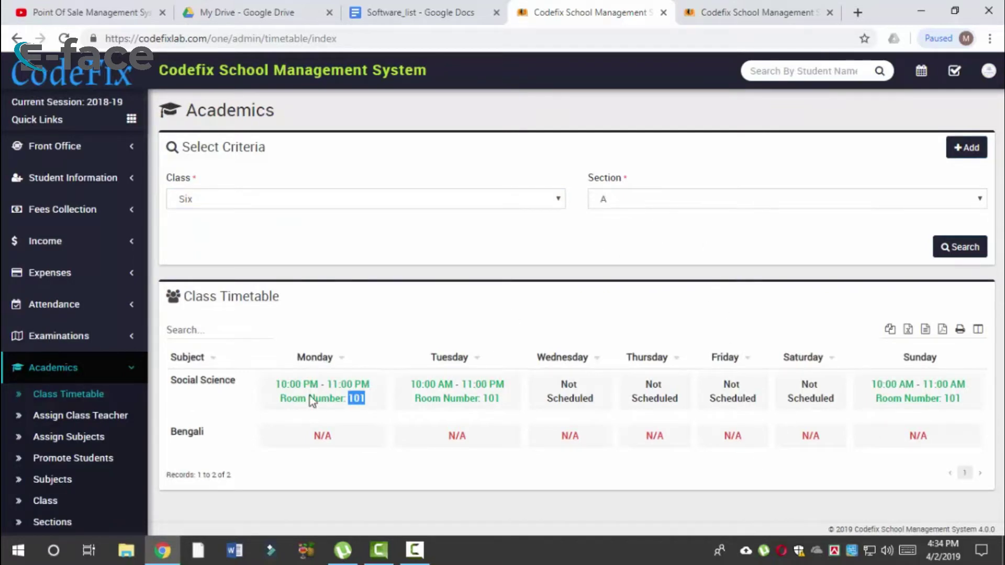
pyautogui.moveTo(286, 381); pyautogui.dragTo(493, 404)
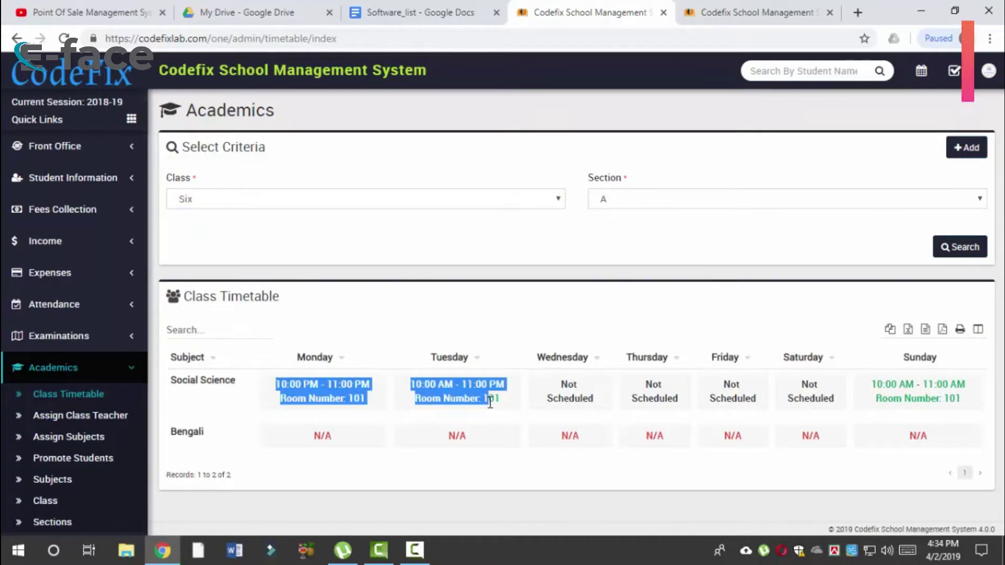
pyautogui.scroll(-2, 113, 427)
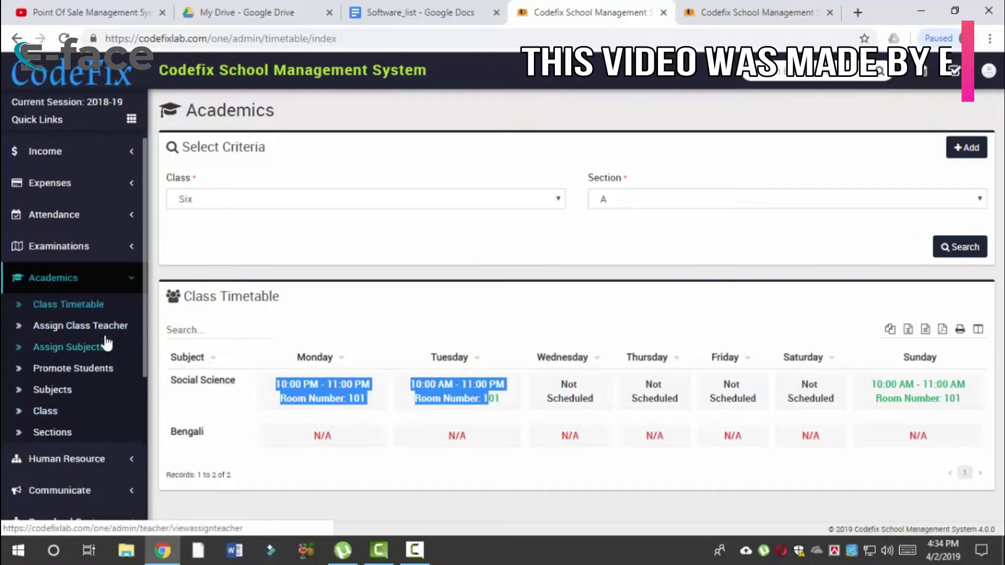
pyautogui.scroll(-1, 138, 346)
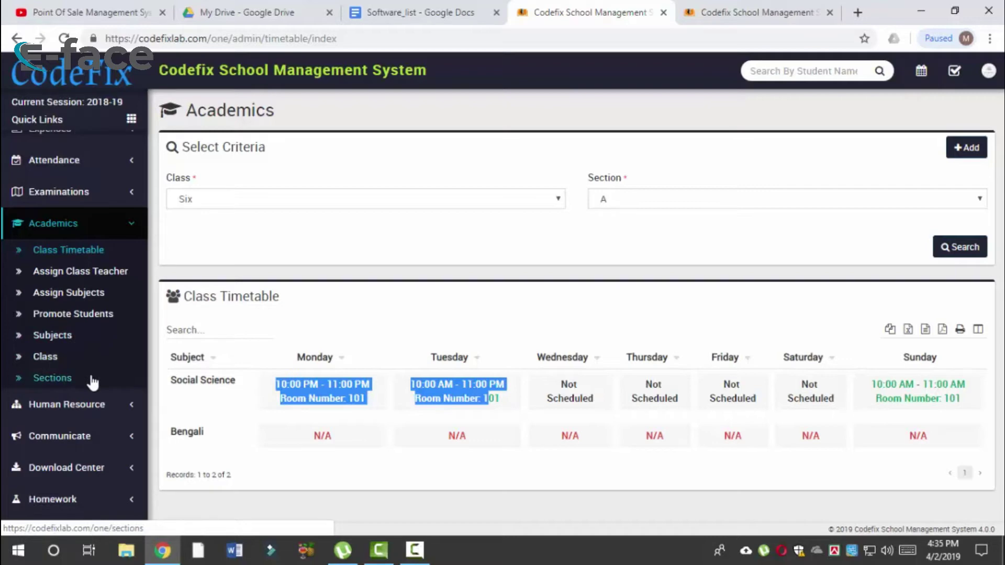
pyautogui.scroll(3, 90, 382)
pyautogui.scroll(-6, 90, 382)
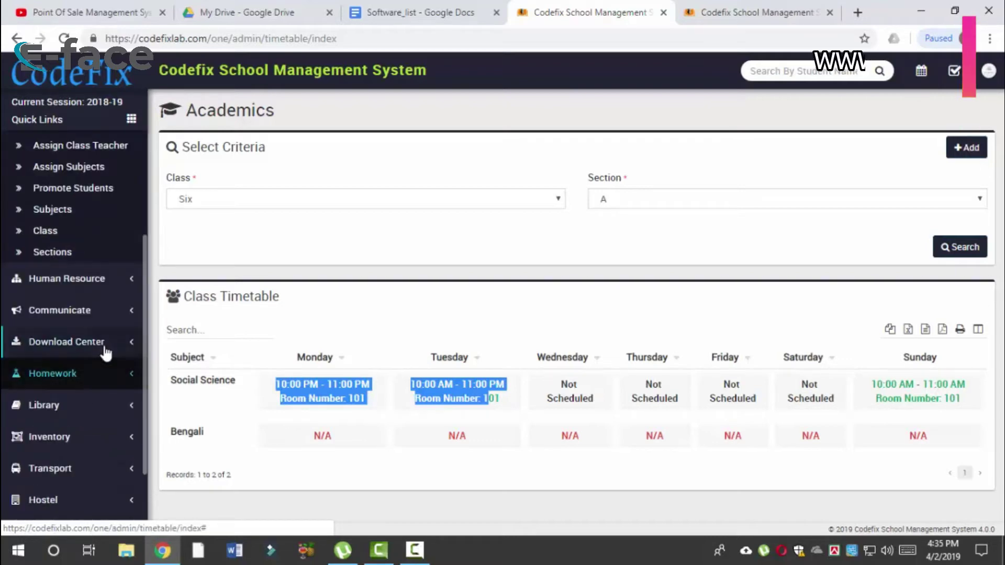
pyautogui.scroll(5, 112, 294)
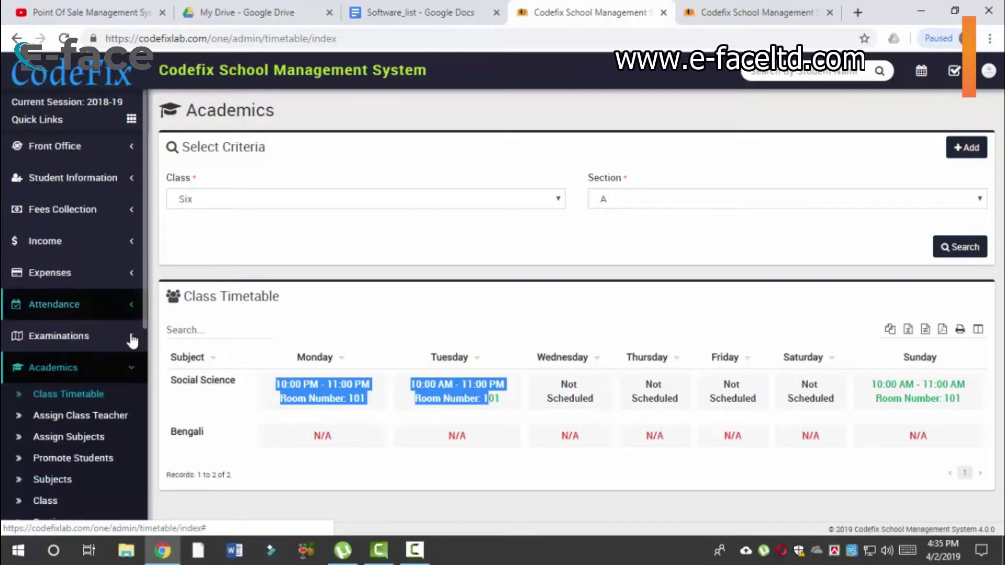
pyautogui.click(134, 370)
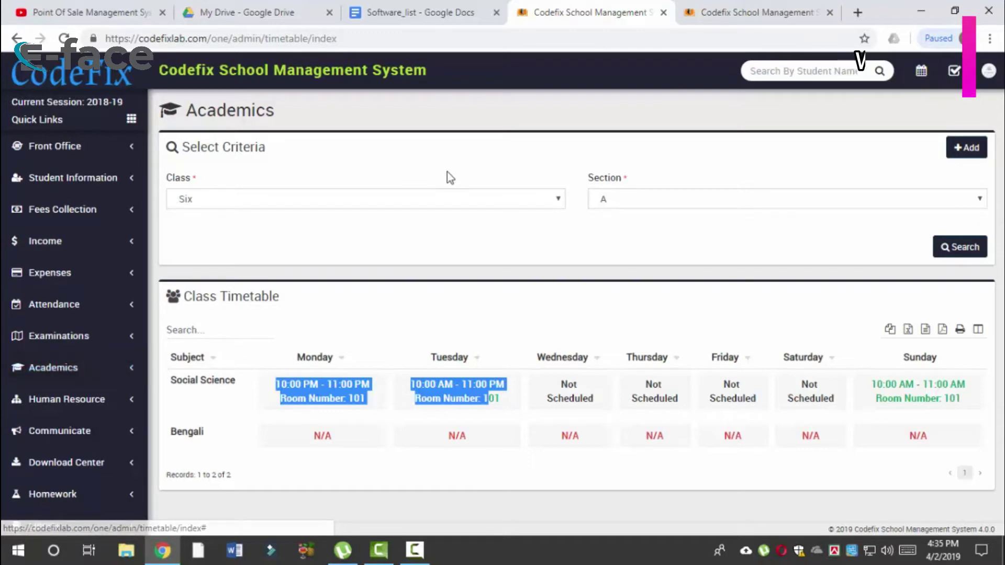
# Step: Open Student Details under Student Information and choose class Six, section A
pyautogui.click(120, 183)
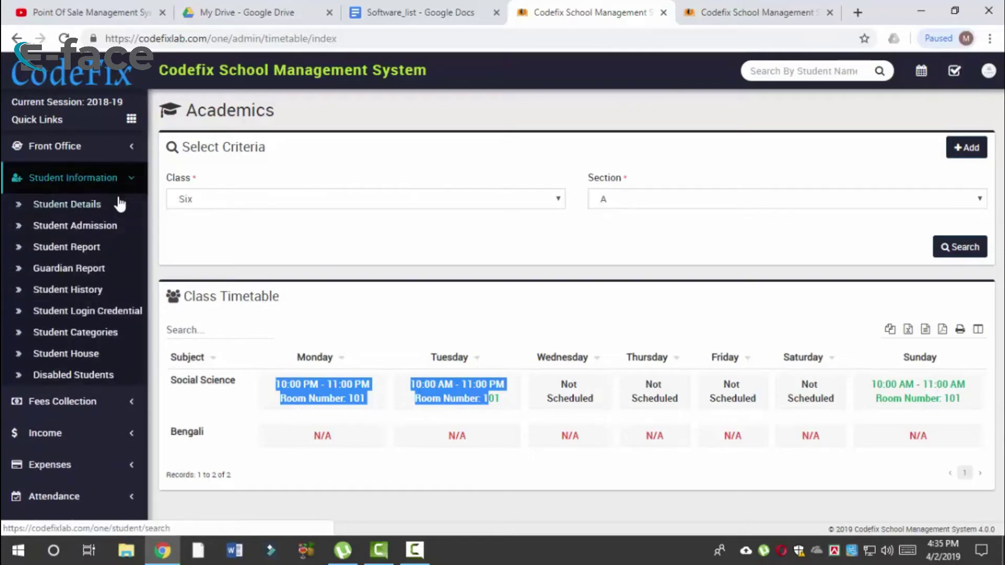
pyautogui.click(120, 208)
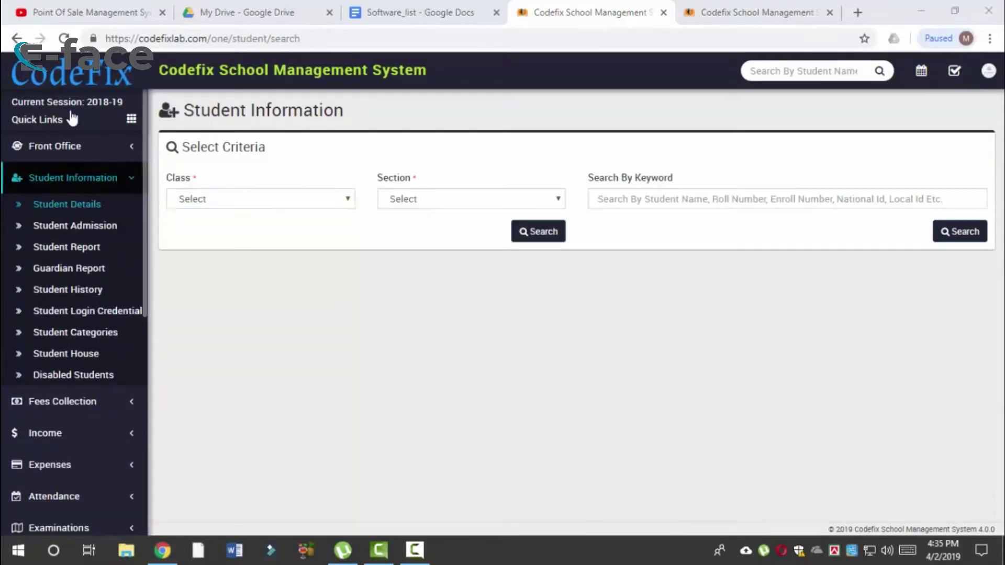
pyautogui.click(83, 213)
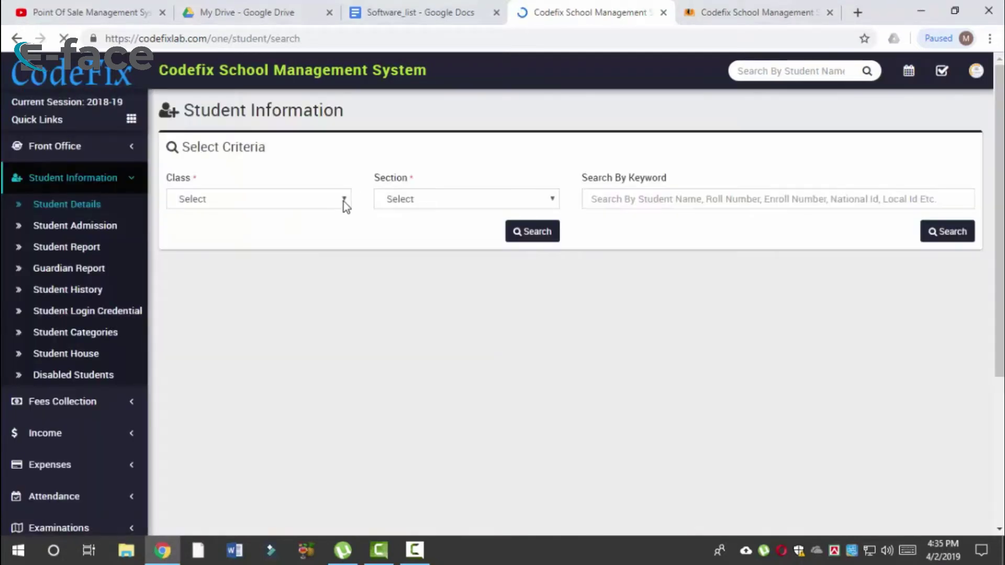
pyautogui.click(298, 205)
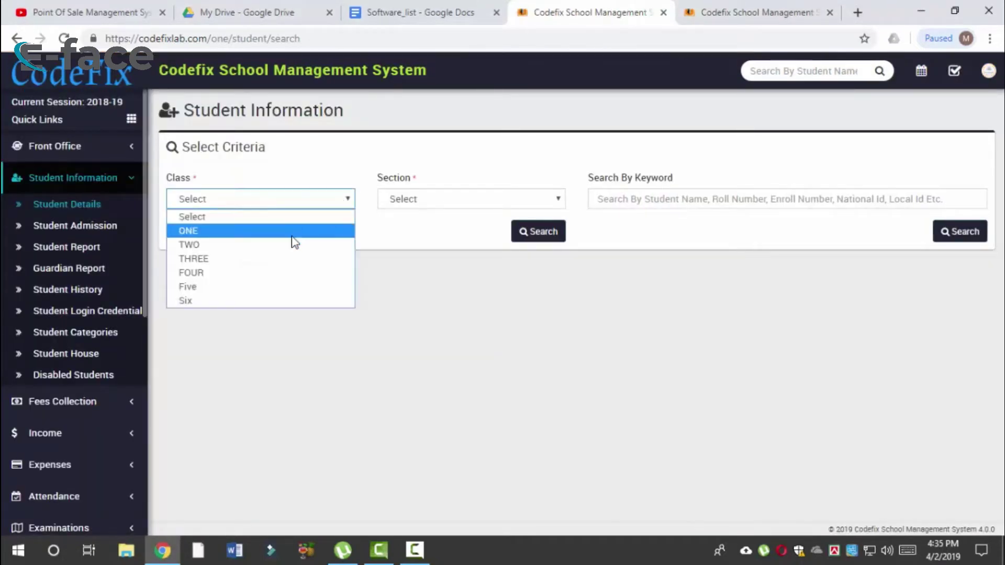
pyautogui.click(275, 301)
pyautogui.click(480, 212)
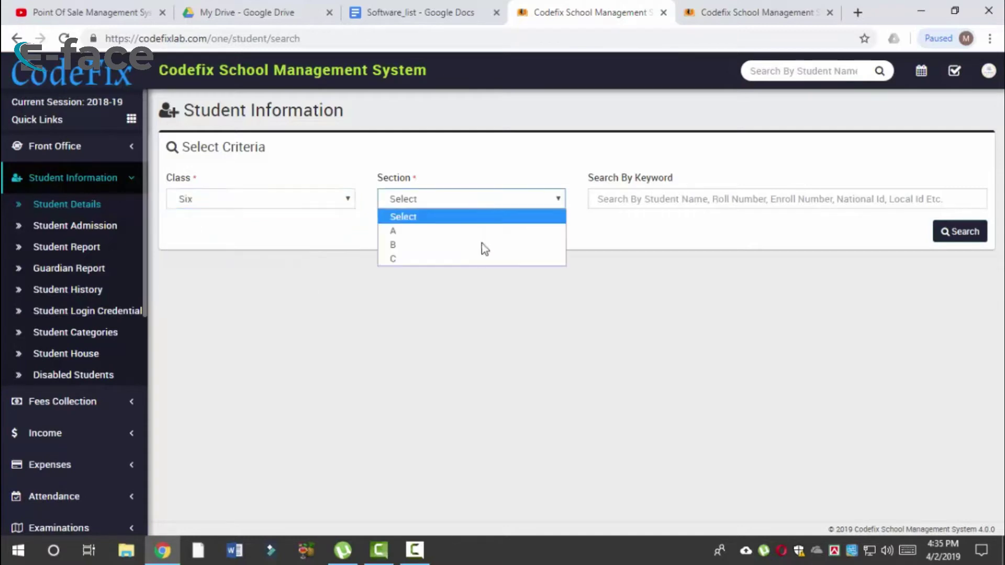
pyautogui.click(458, 235)
# Step: Type and clear a search keyword, then switch to the Student Admission form
pyautogui.click(691, 199)
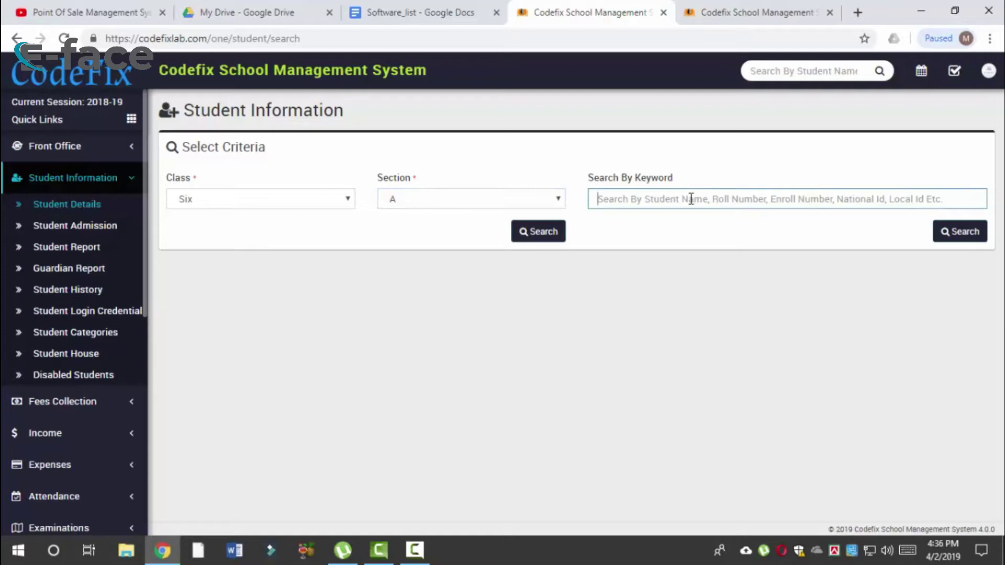
pyautogui.write('ra')
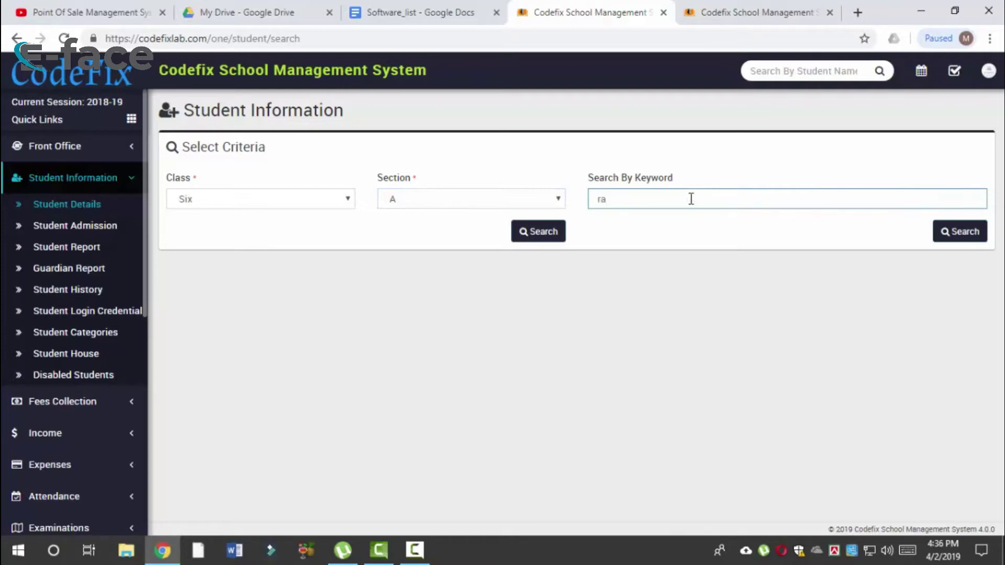
pyautogui.press('BackSpace')
pyautogui.press('BackSpace')
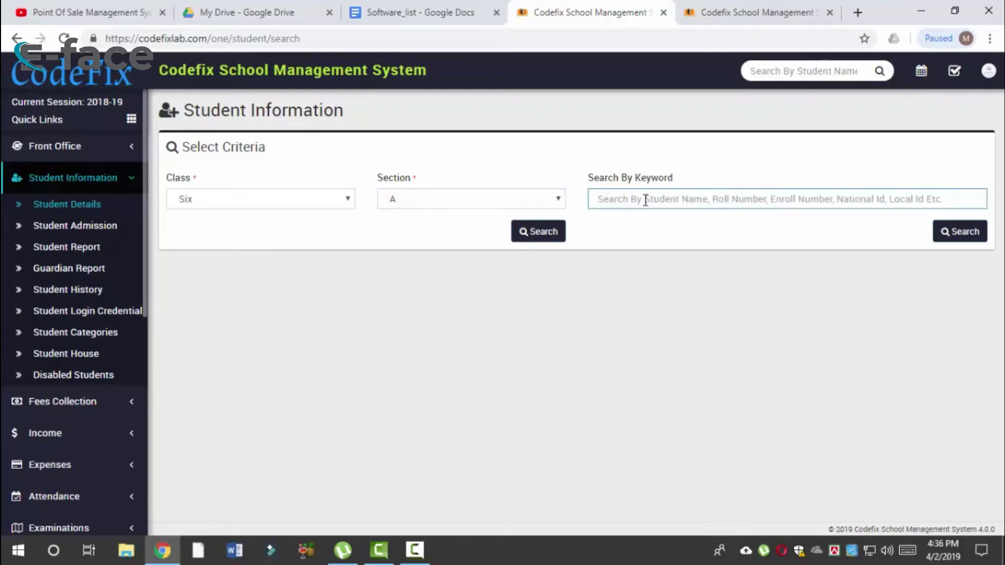
pyautogui.click(90, 226)
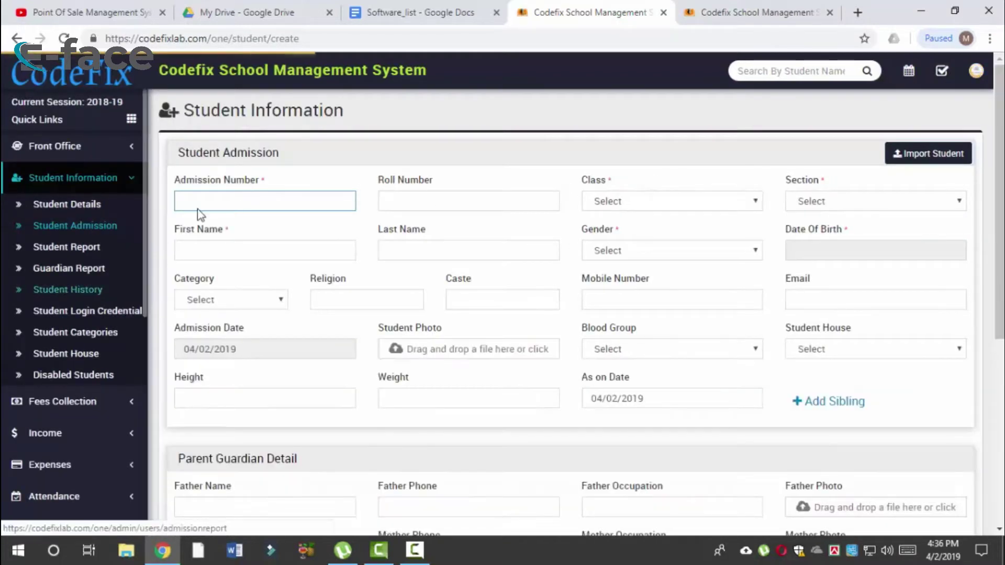
pyautogui.scroll(-8, 1003, 178)
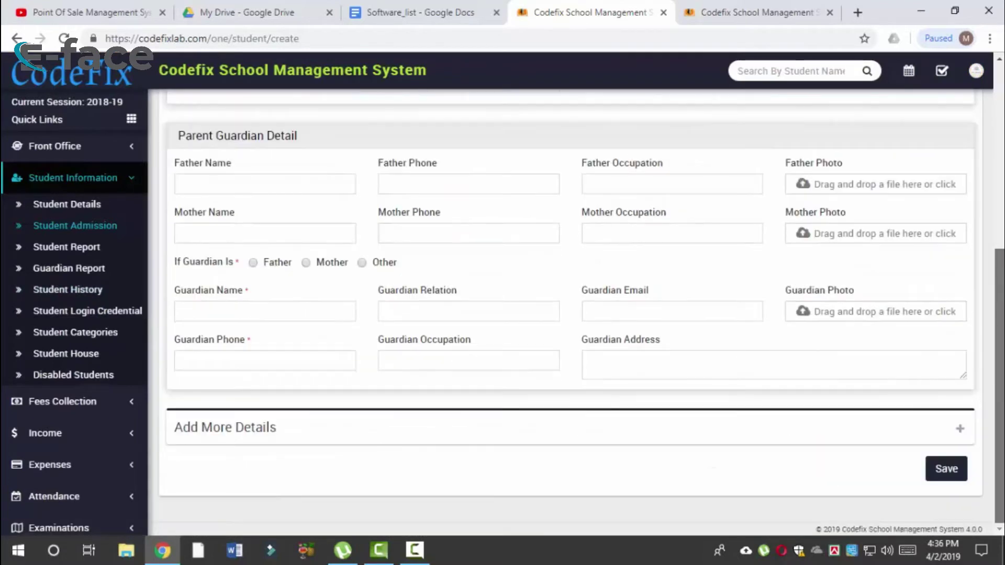
pyautogui.scroll(8, 1003, 178)
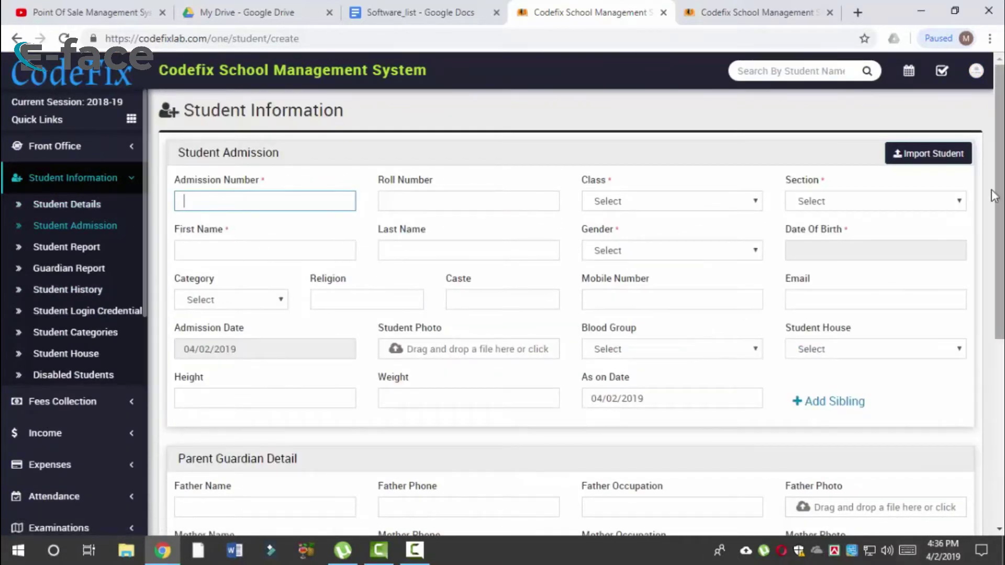
# Step: Open the bulk Import Student page and look over its contents
pyautogui.click(929, 157)
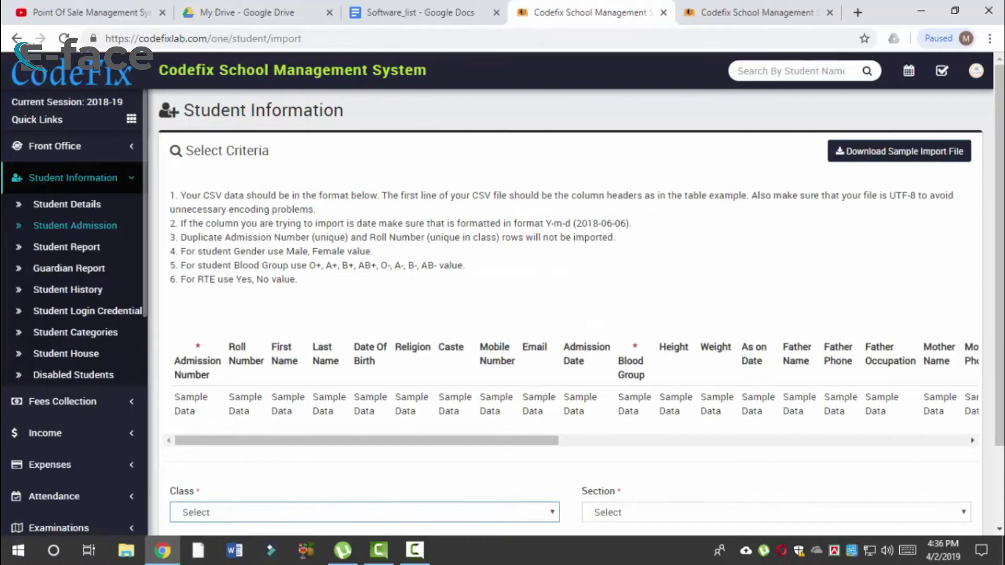
pyautogui.scroll(-2, 571, 314)
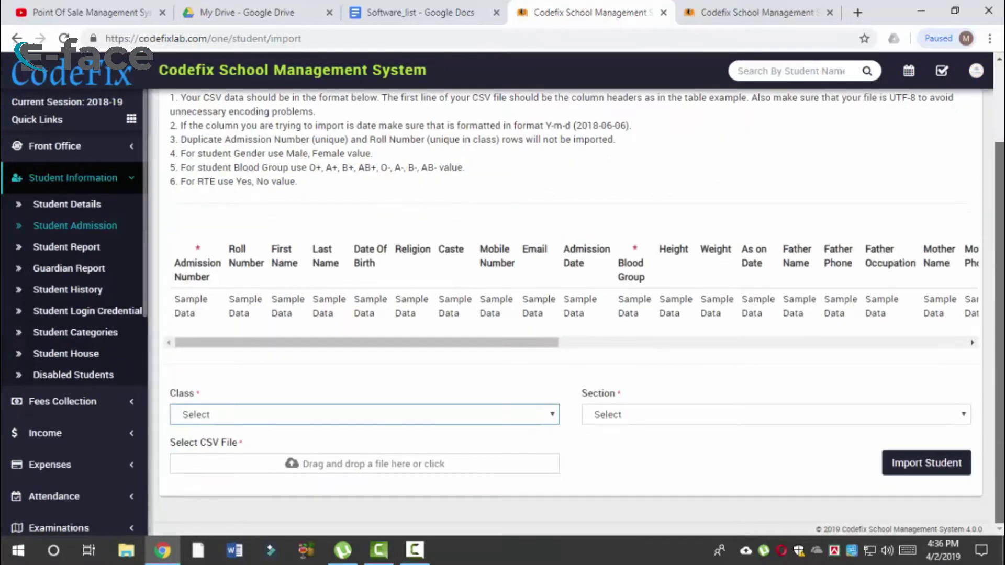
pyautogui.scroll(2, 983, 153)
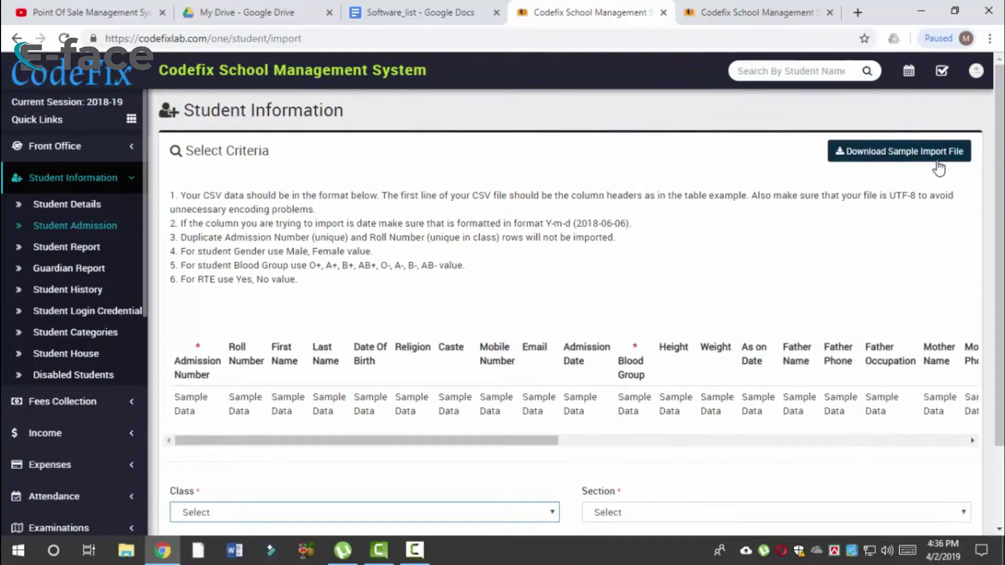
pyautogui.scroll(-2, 345, 314)
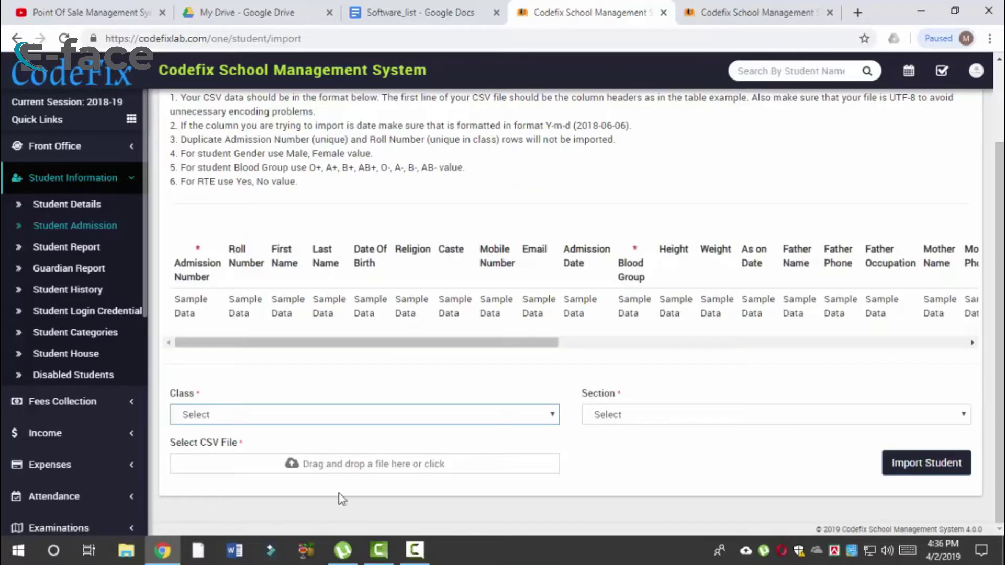
pyautogui.moveTo(201, 443); pyautogui.dragTo(243, 444)
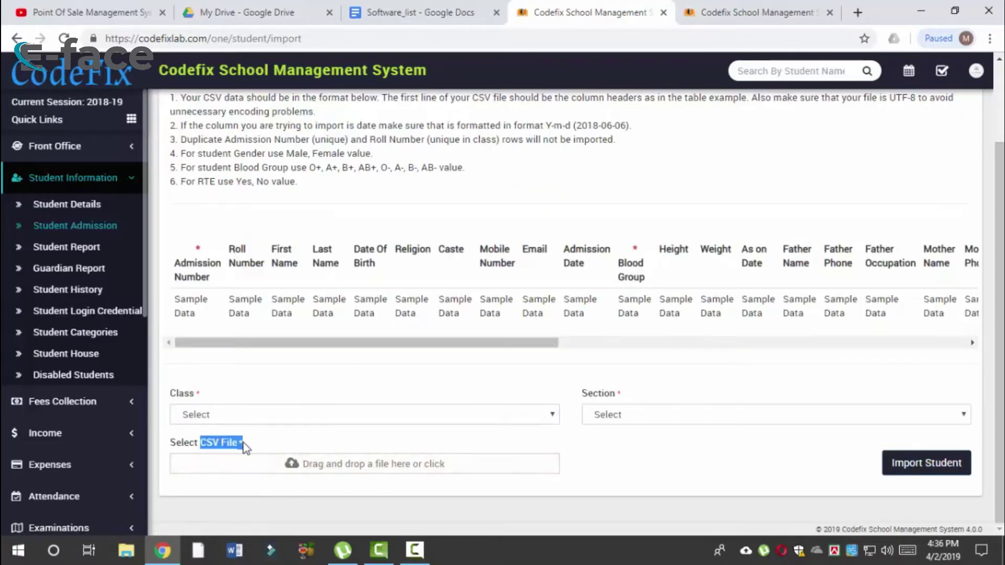
# Step: Set the import to class Six section A, run Import Student, then return to admission
pyautogui.click(258, 416)
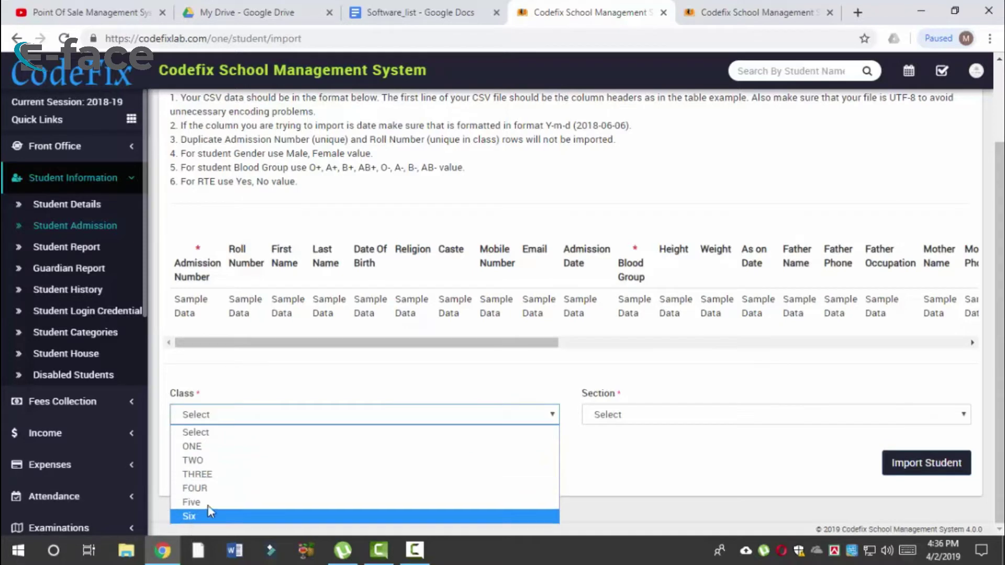
pyautogui.click(213, 515)
pyautogui.click(261, 416)
pyautogui.click(220, 516)
pyautogui.click(717, 411)
pyautogui.click(665, 447)
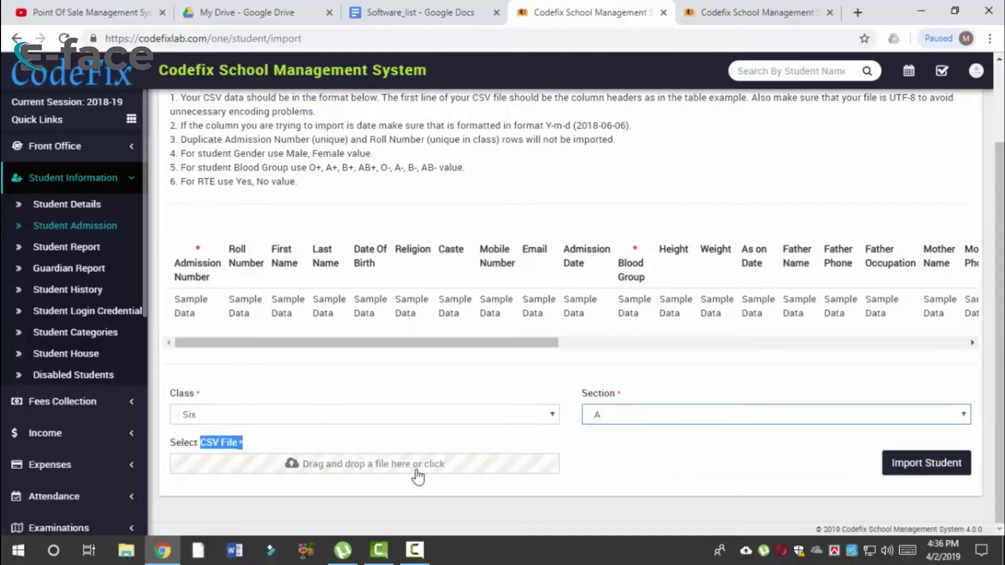
pyautogui.click(220, 454)
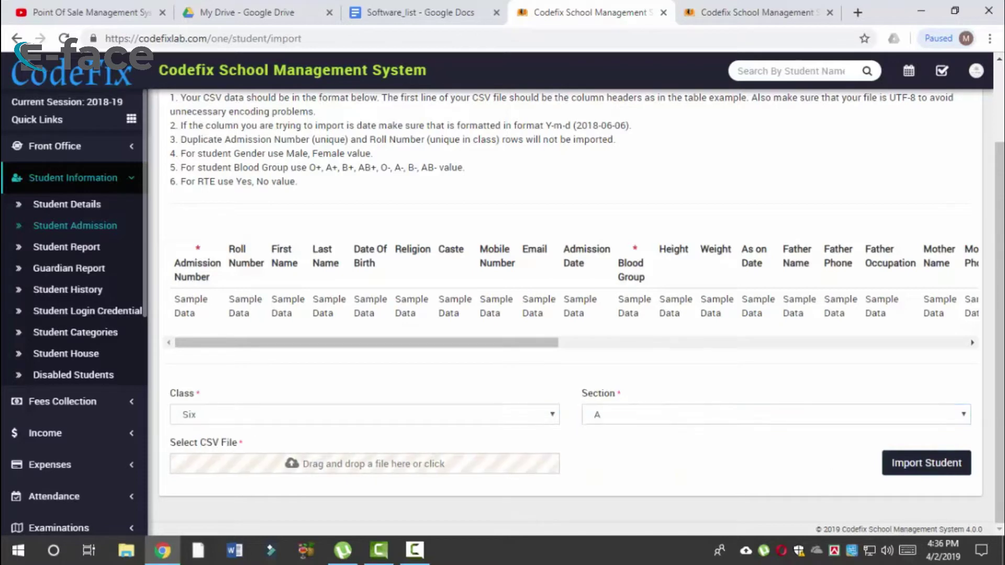
pyautogui.click(907, 471)
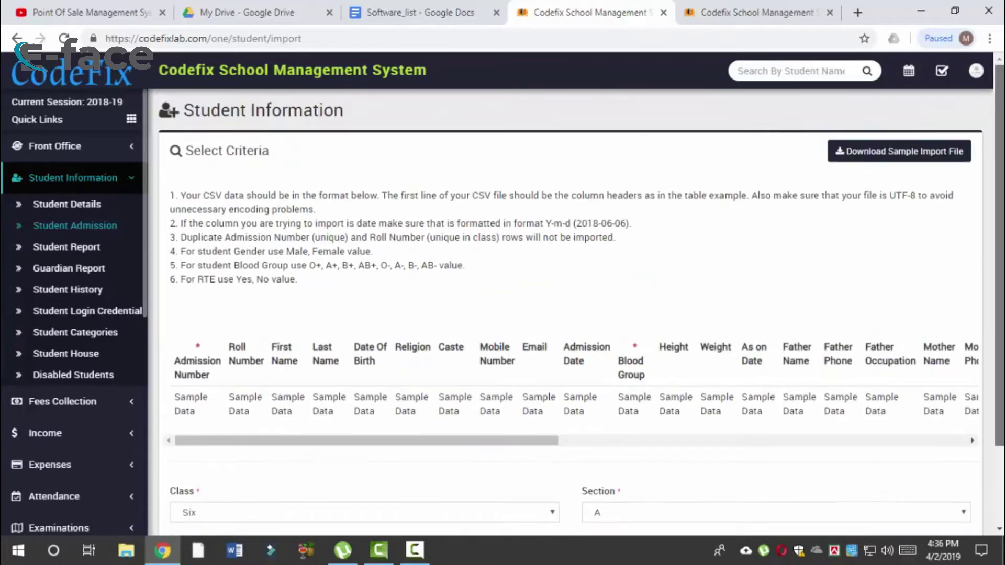
pyautogui.click(17, 39)
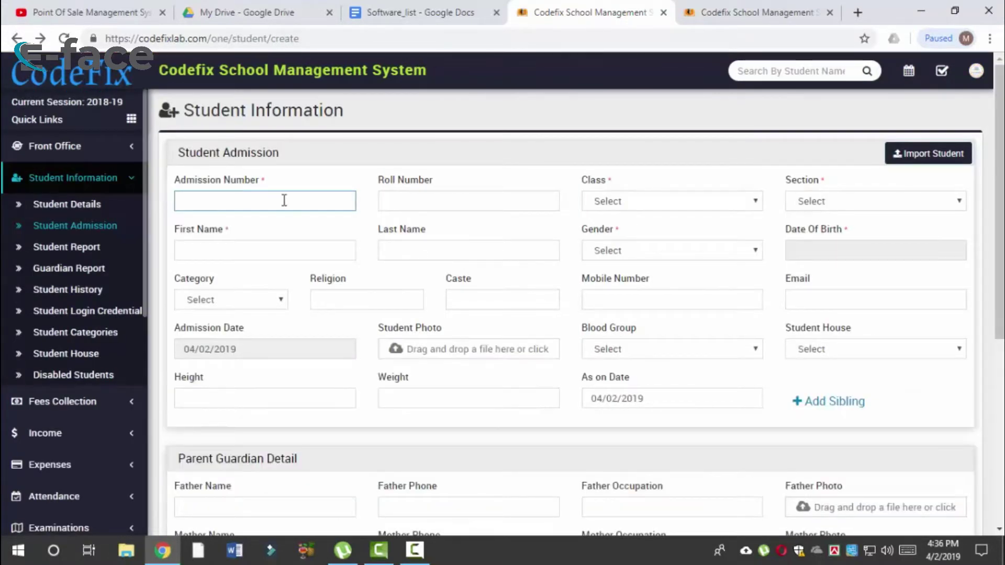
# Step: Set the class to Six on the blank Student Admission form
pyautogui.click(425, 201)
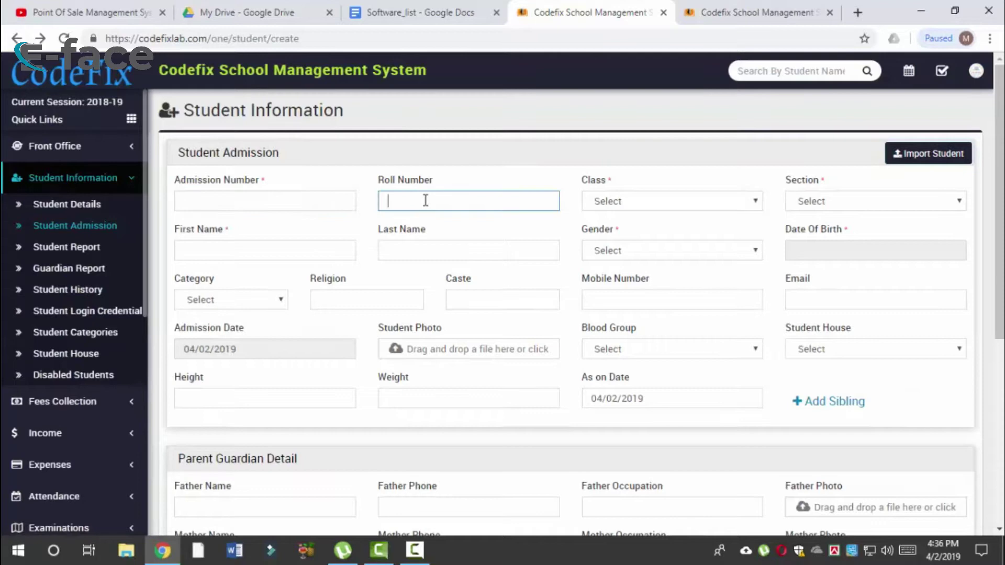
pyautogui.click(671, 202)
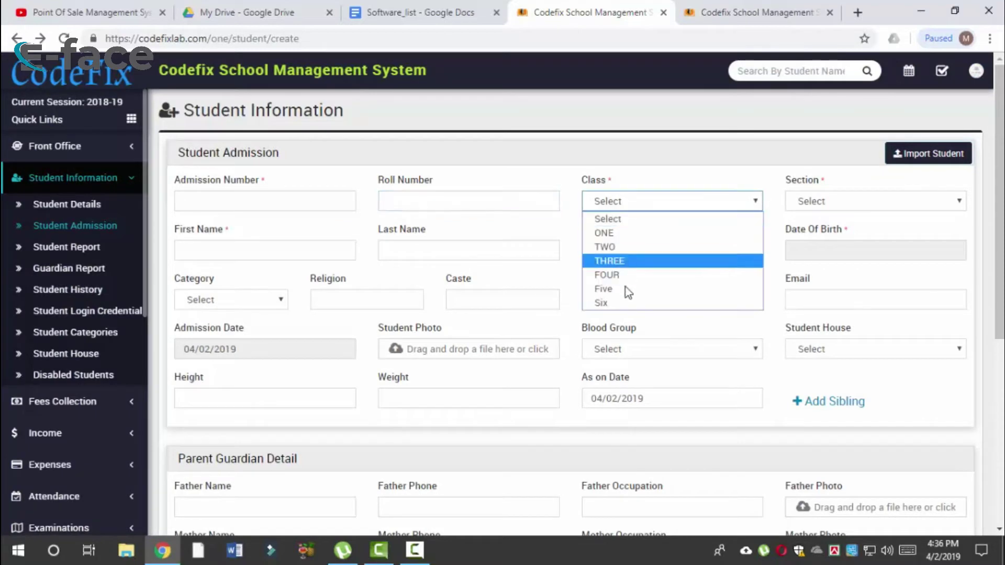
pyautogui.click(656, 305)
pyautogui.scroll(-6, 871, 440)
pyautogui.scroll(6, 871, 440)
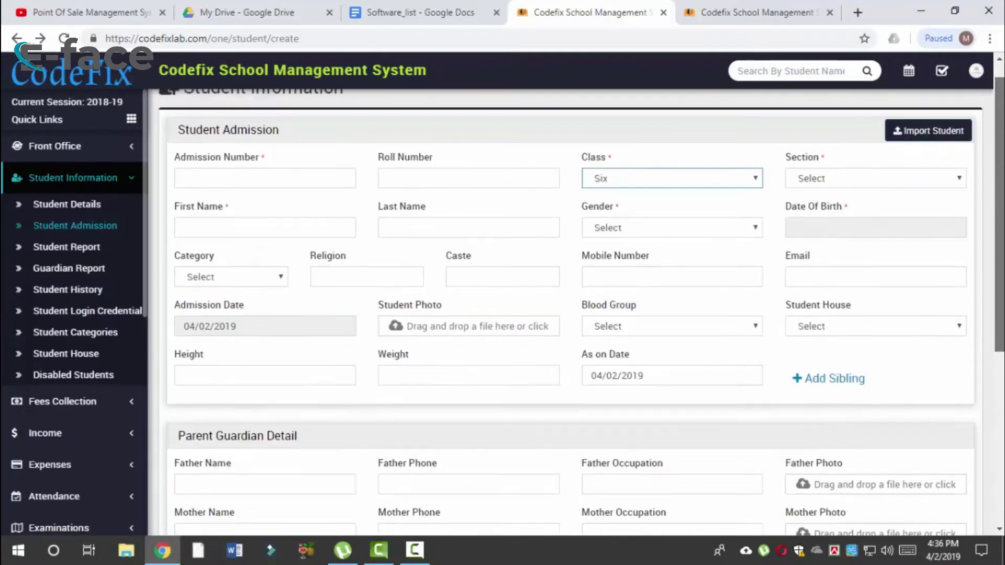
pyautogui.scroll(1, 205, 343)
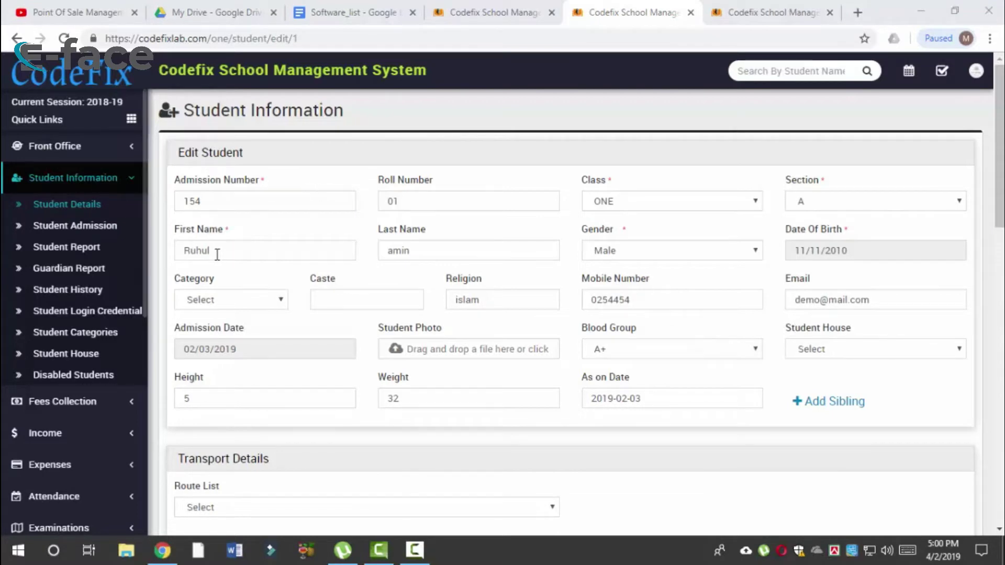
# Step: Change the student's class to Six and section to A
pyautogui.moveTo(229, 256); pyautogui.dragTo(196, 253)
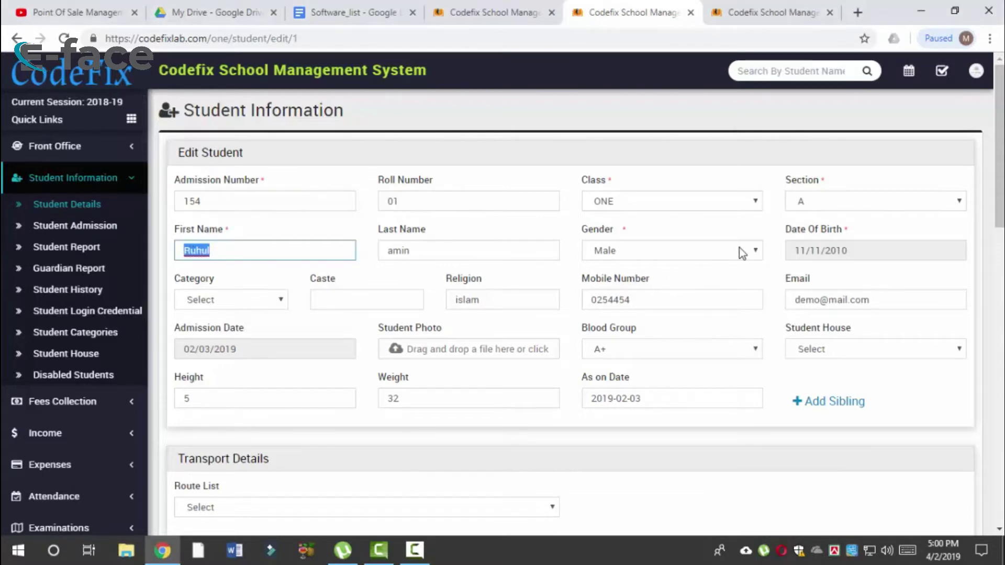
pyautogui.click(679, 213)
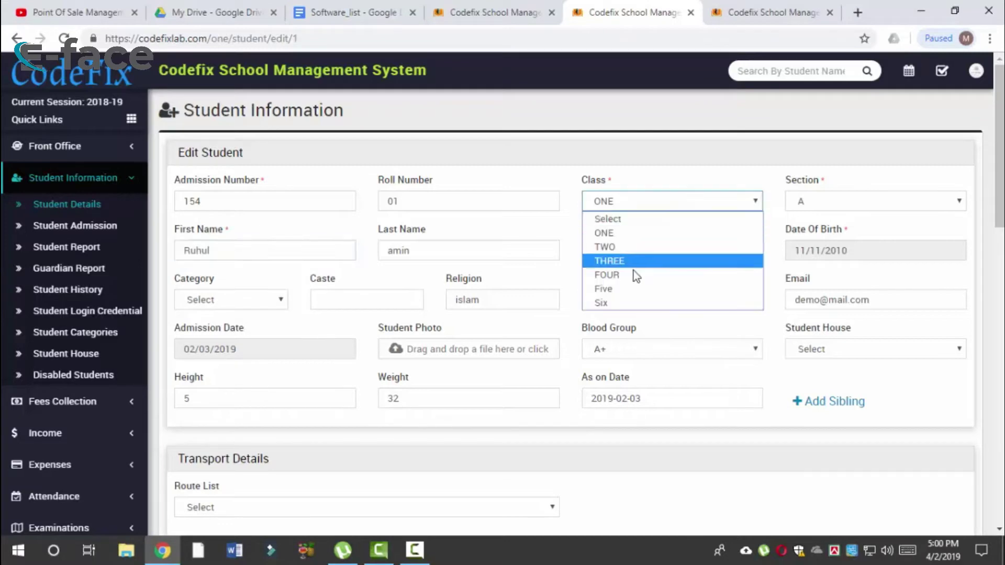
pyautogui.click(634, 306)
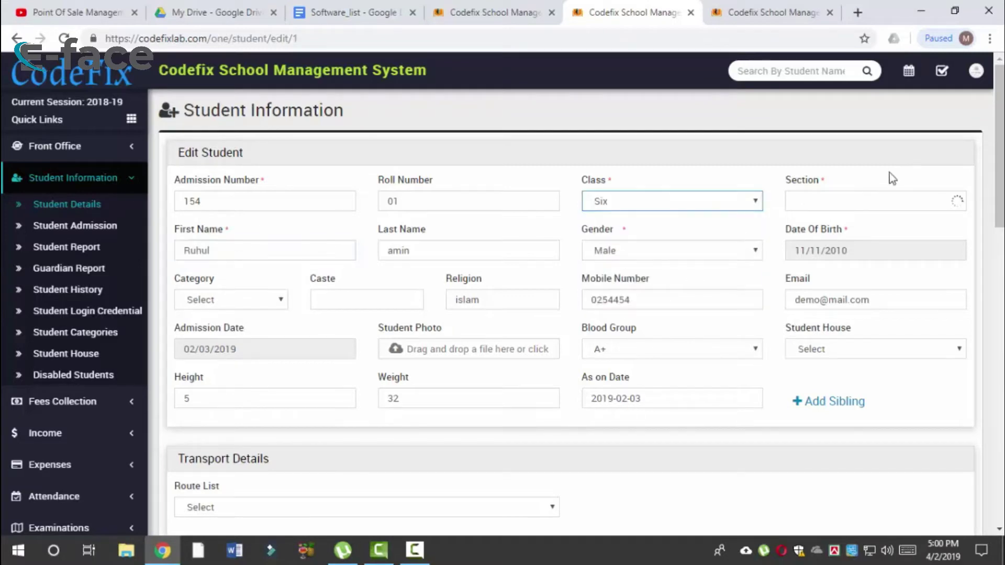
pyautogui.click(833, 201)
pyautogui.click(817, 237)
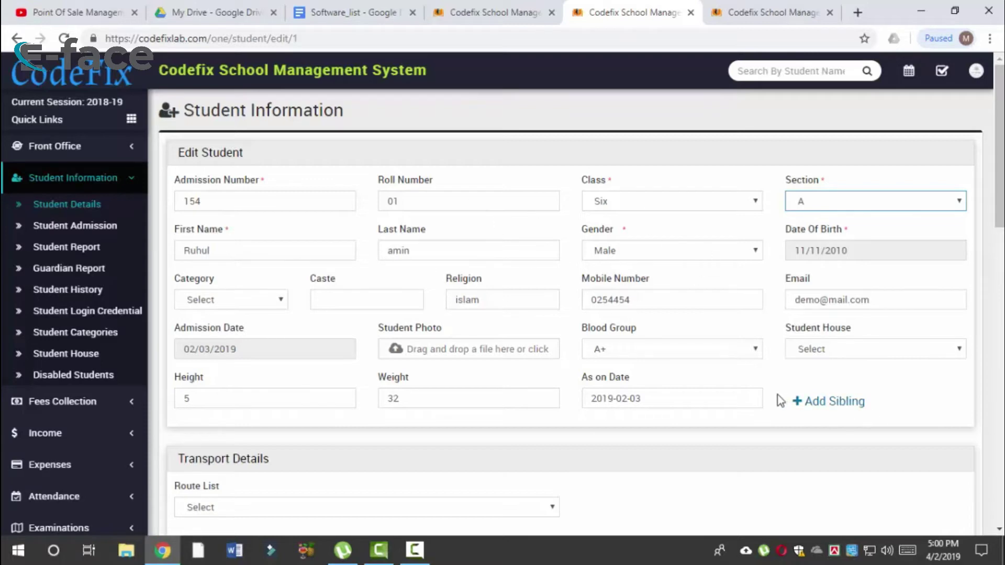
# Step: Leave the student house and category unset after checking their options
pyautogui.click(854, 346)
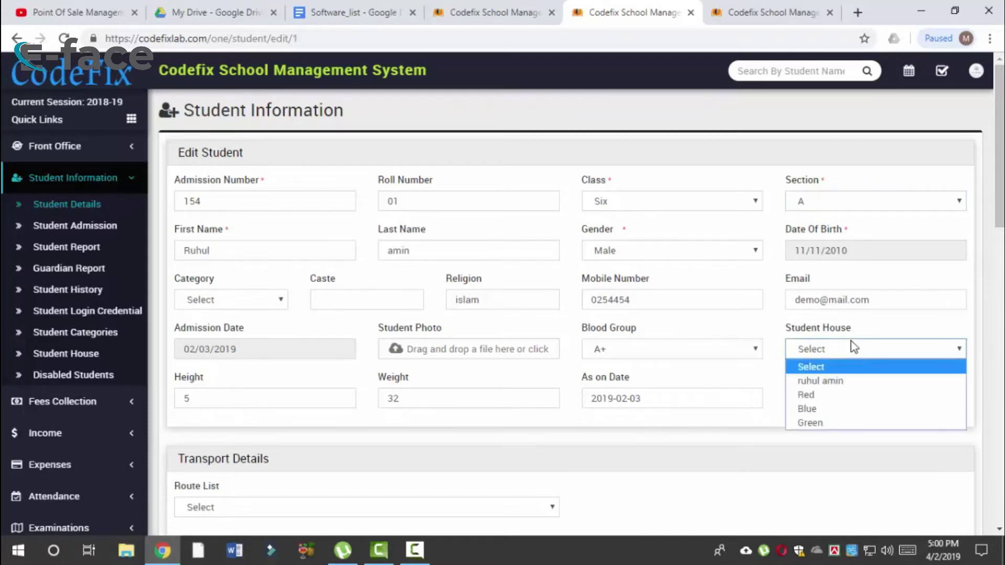
pyautogui.click(849, 355)
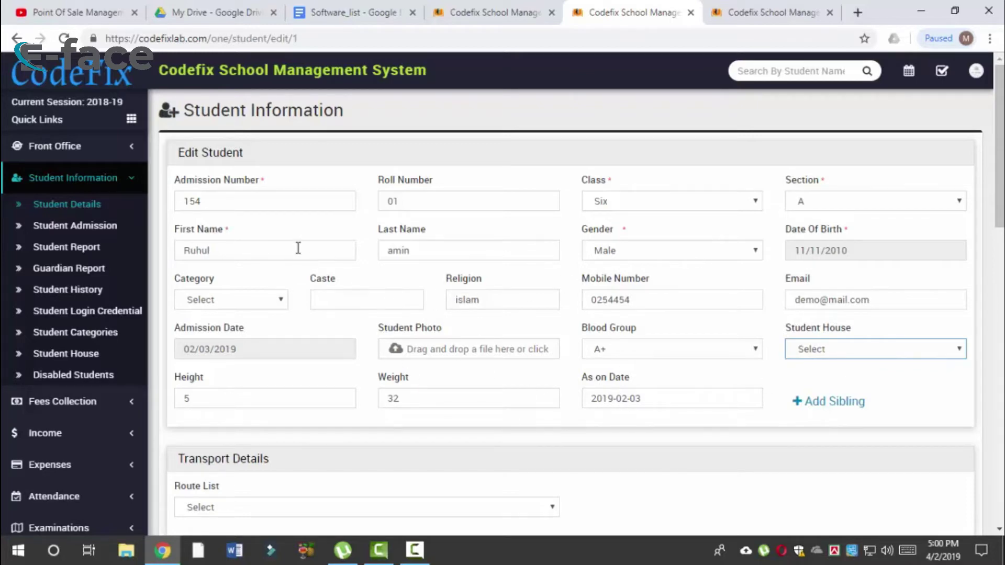
pyautogui.click(271, 304)
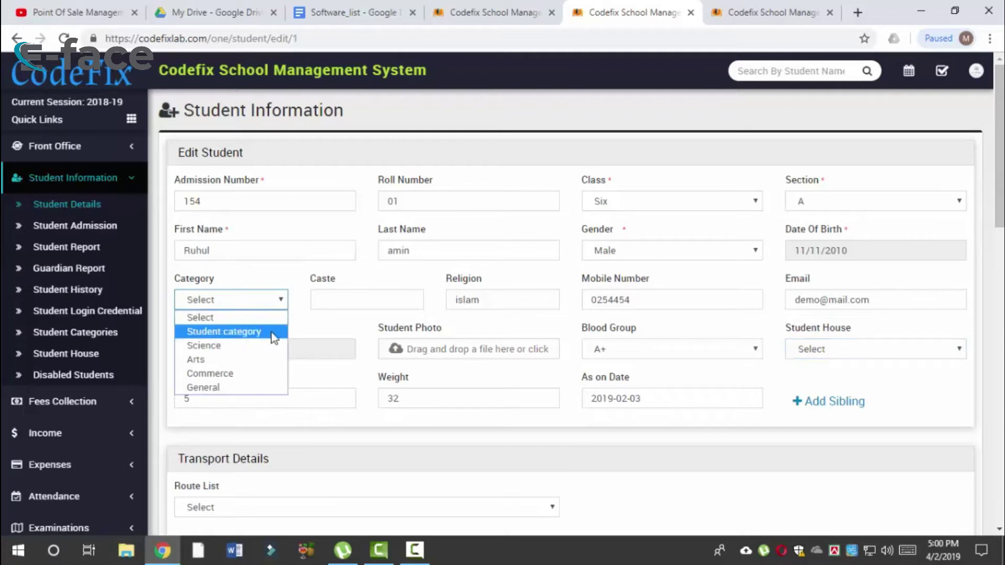
pyautogui.click(280, 307)
pyautogui.click(355, 292)
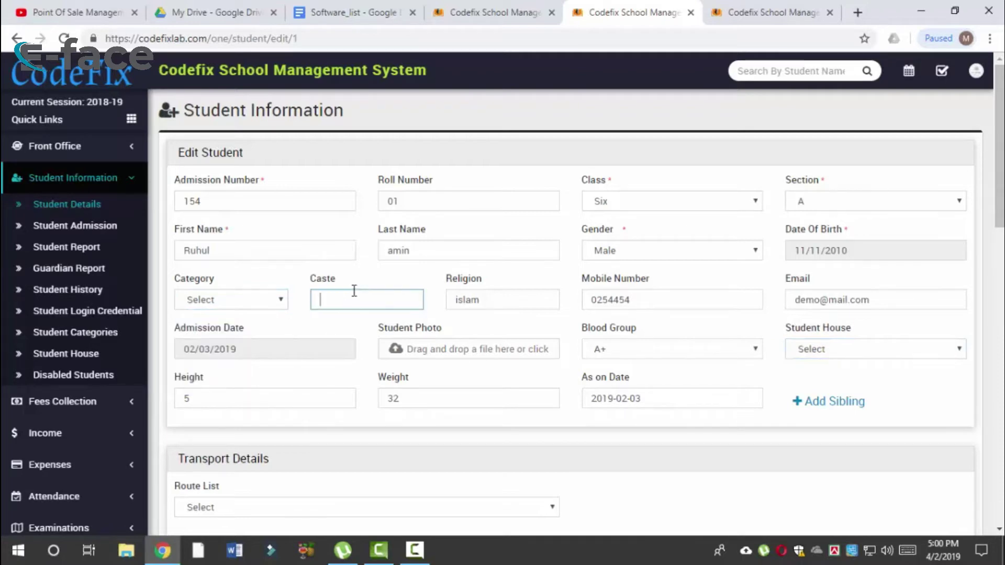
pyautogui.click(254, 301)
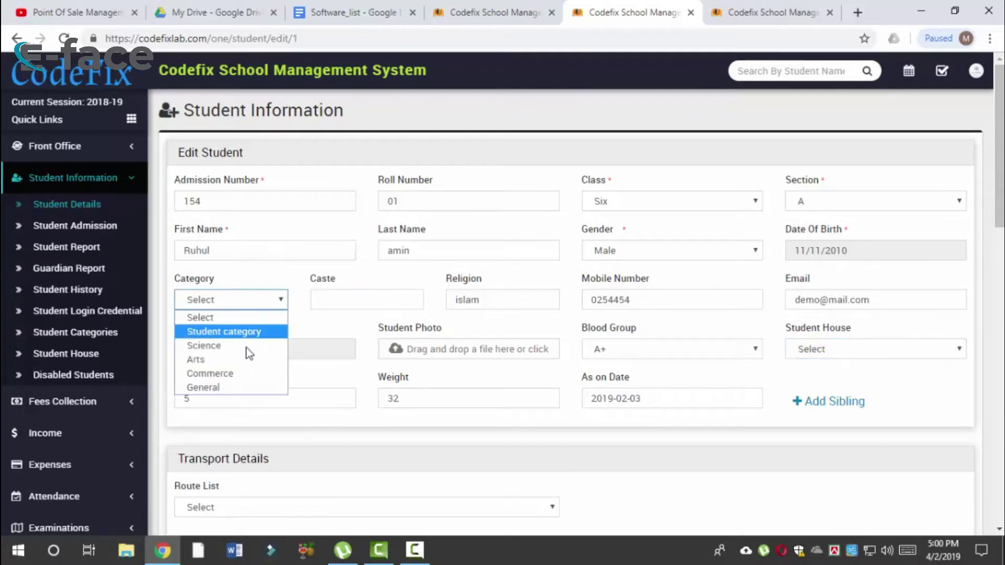
pyautogui.click(257, 297)
pyautogui.click(394, 301)
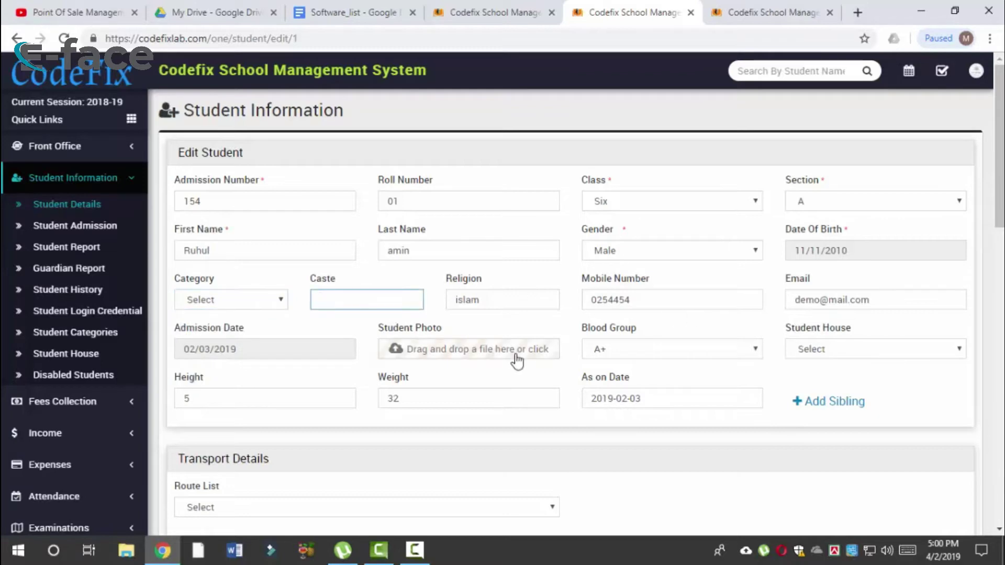
pyautogui.click(540, 317)
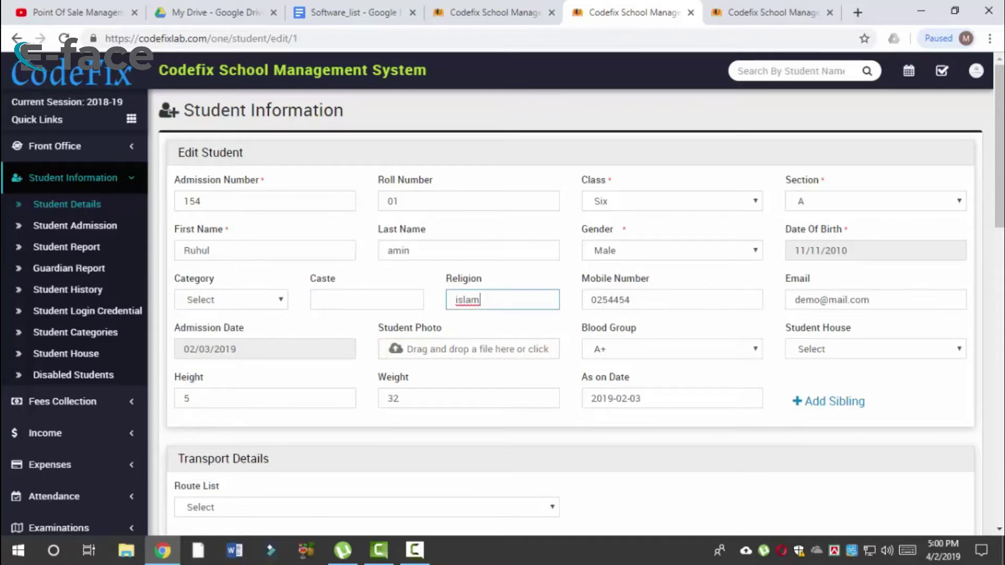
pyautogui.scroll(-3, 999, 157)
pyautogui.scroll(-2, 820, 249)
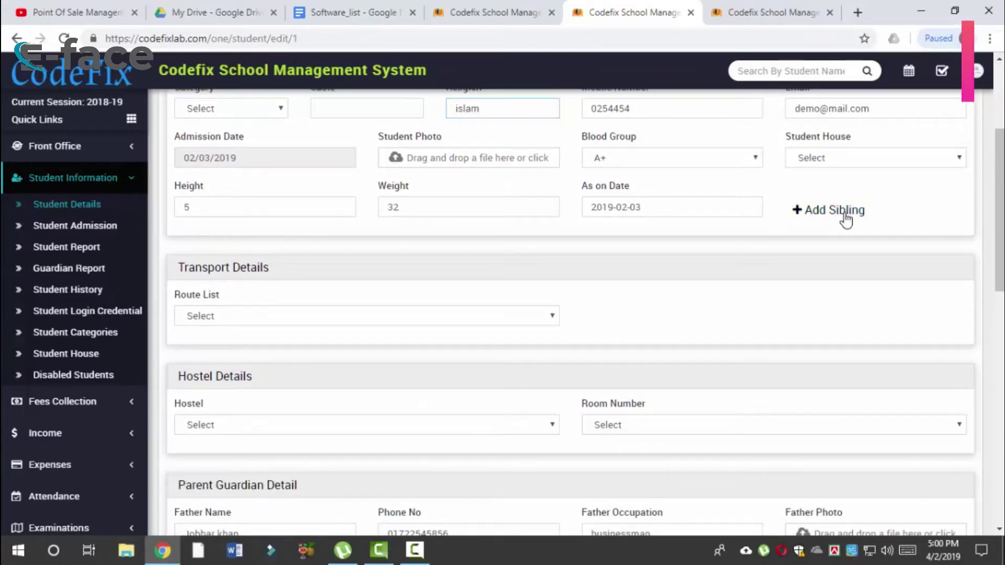
# Step: Open Add Sibling, then cancel without adding a sibling
pyautogui.click(846, 212)
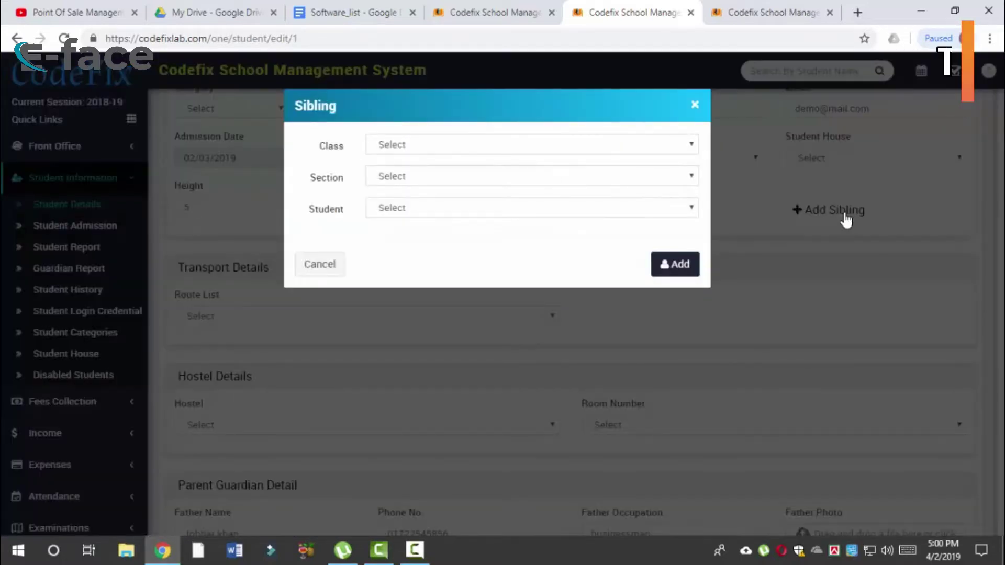
pyautogui.click(433, 148)
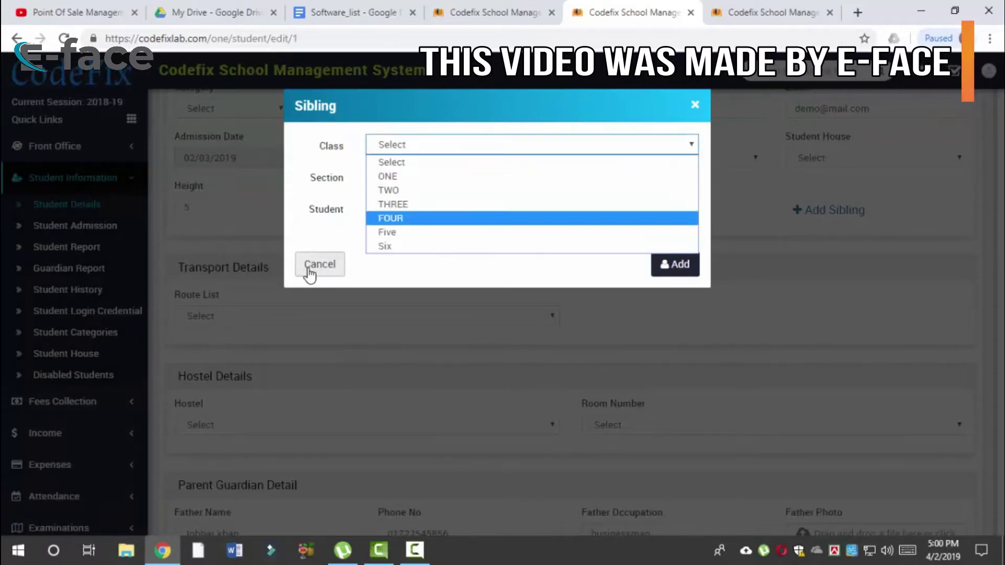
pyautogui.click(313, 268)
pyautogui.scroll(-2, 1002, 191)
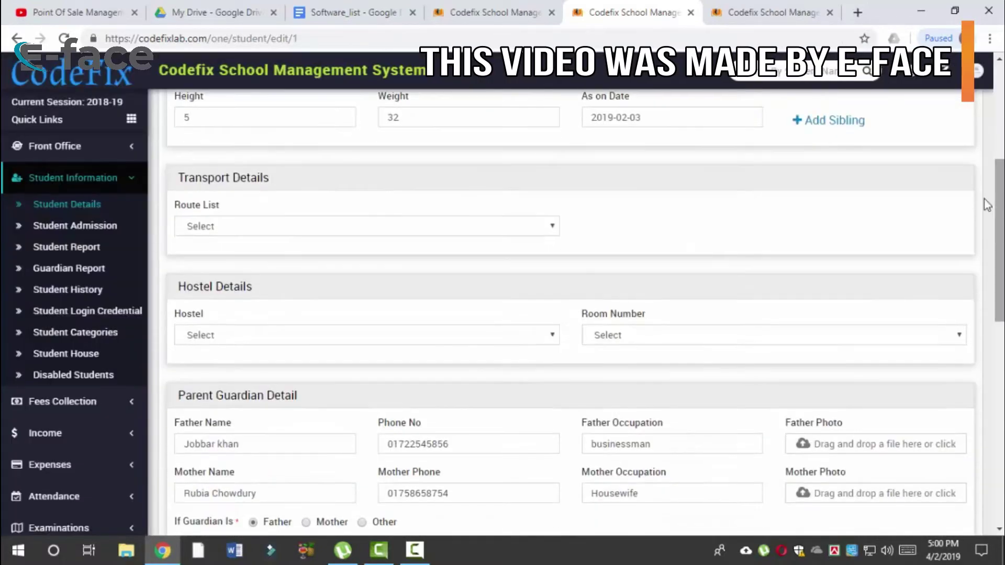
# Step: Keep transport route 009 selected for the student
pyautogui.click(535, 233)
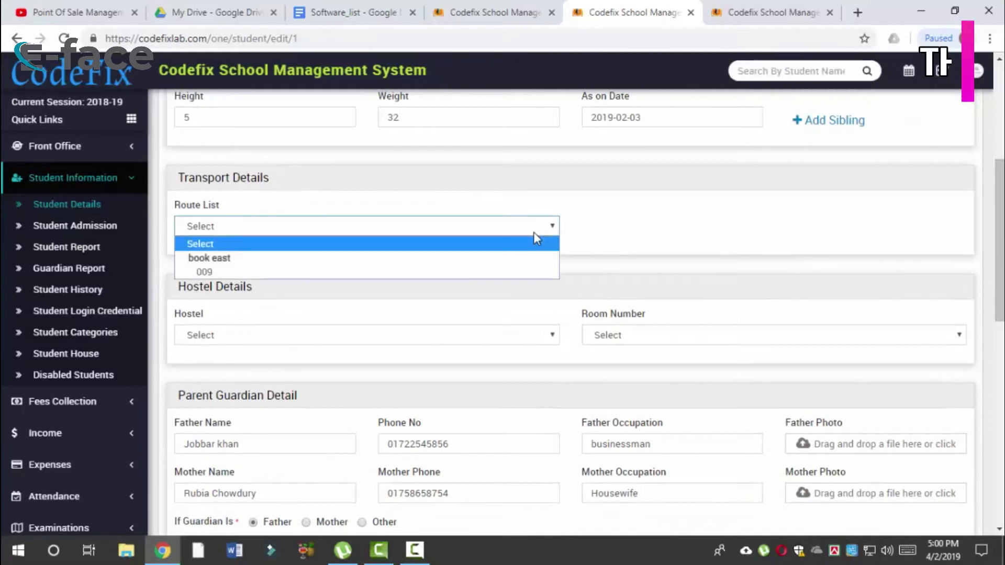
pyautogui.click(461, 272)
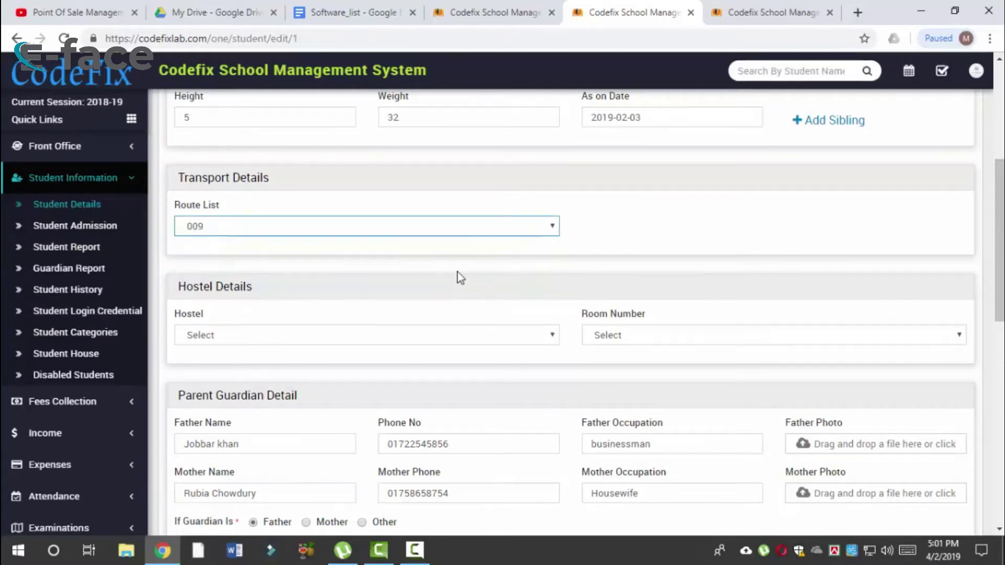
pyautogui.click(479, 232)
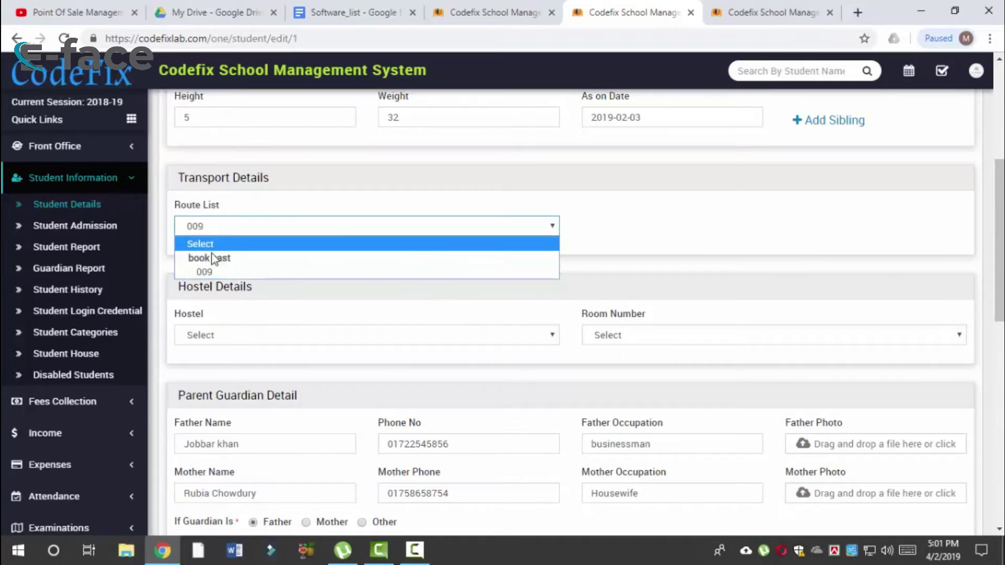
pyautogui.click(214, 273)
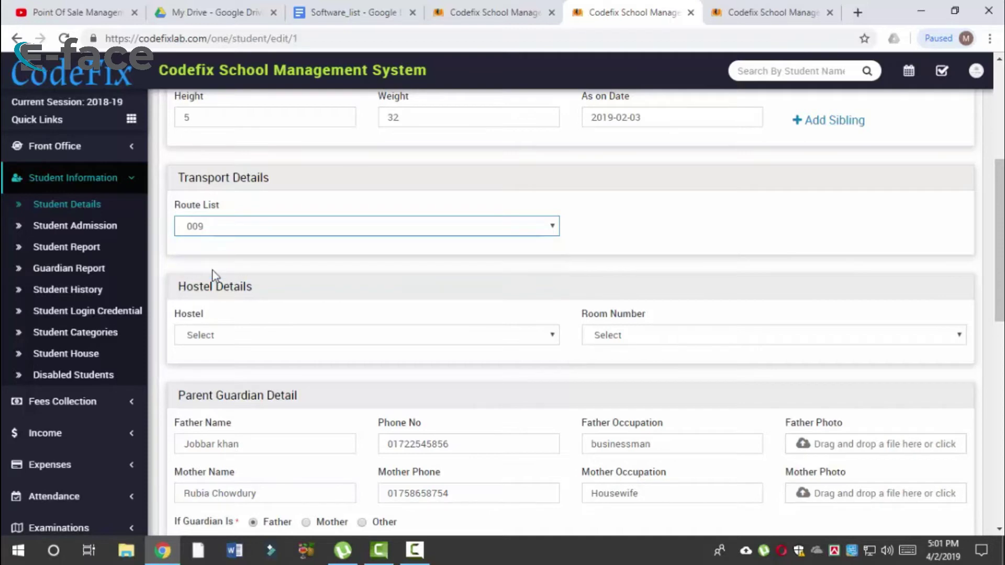
pyautogui.click(262, 224)
# Step: Assign the student to the girls hostel, room 201 (one seat)
pyautogui.click(236, 274)
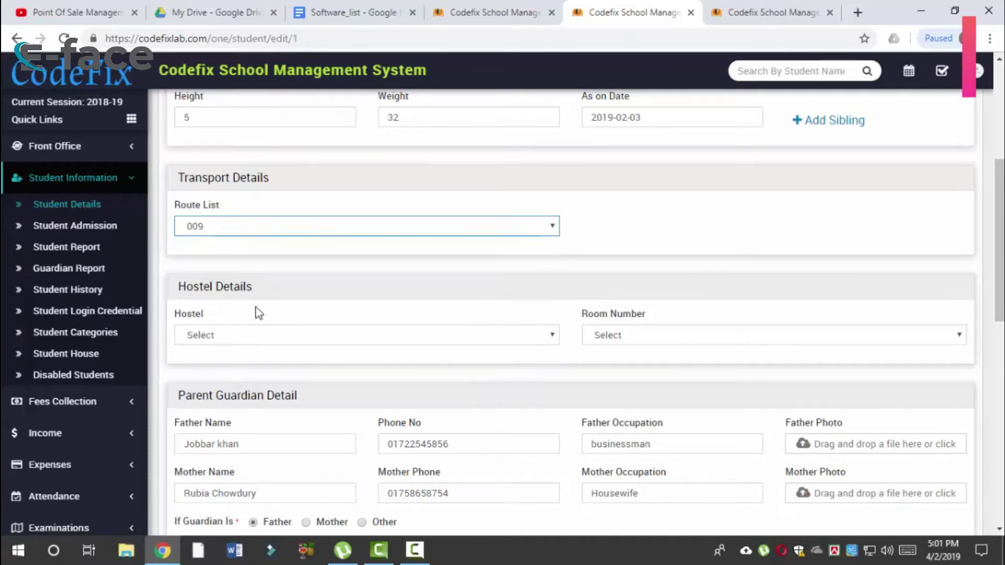
pyautogui.click(255, 334)
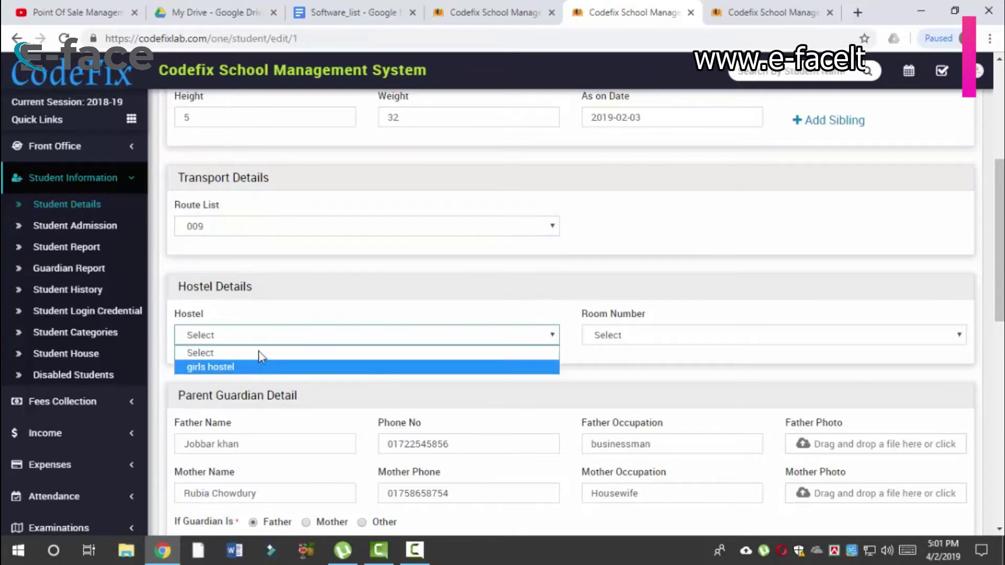
pyautogui.click(265, 334)
pyautogui.click(266, 340)
pyautogui.click(319, 367)
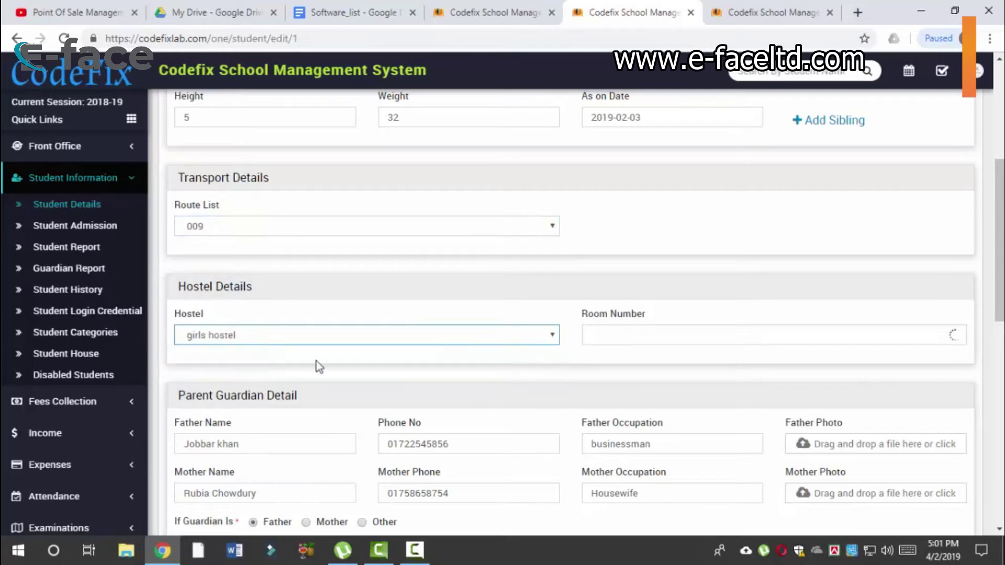
pyautogui.click(692, 339)
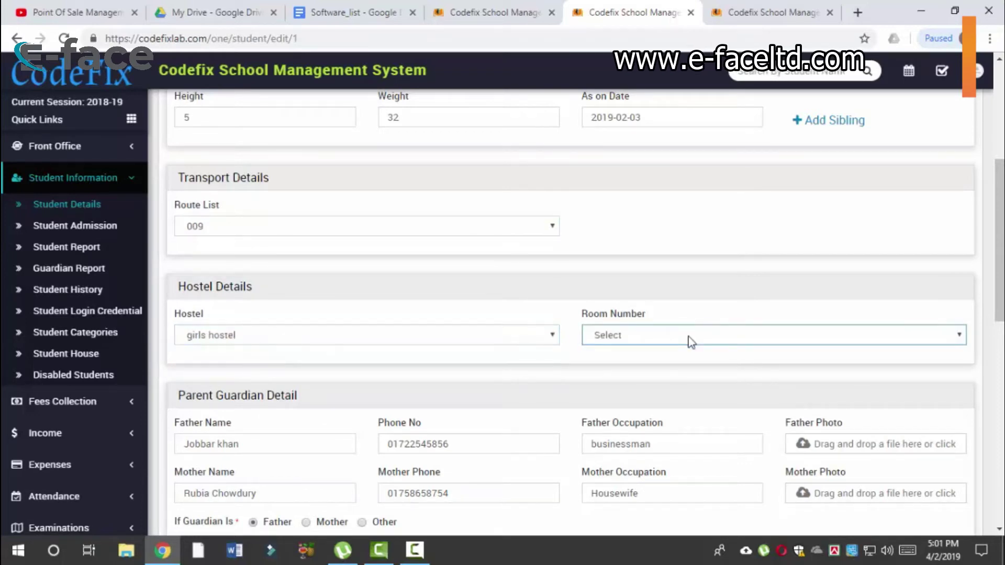
pyautogui.click(691, 342)
pyautogui.click(684, 369)
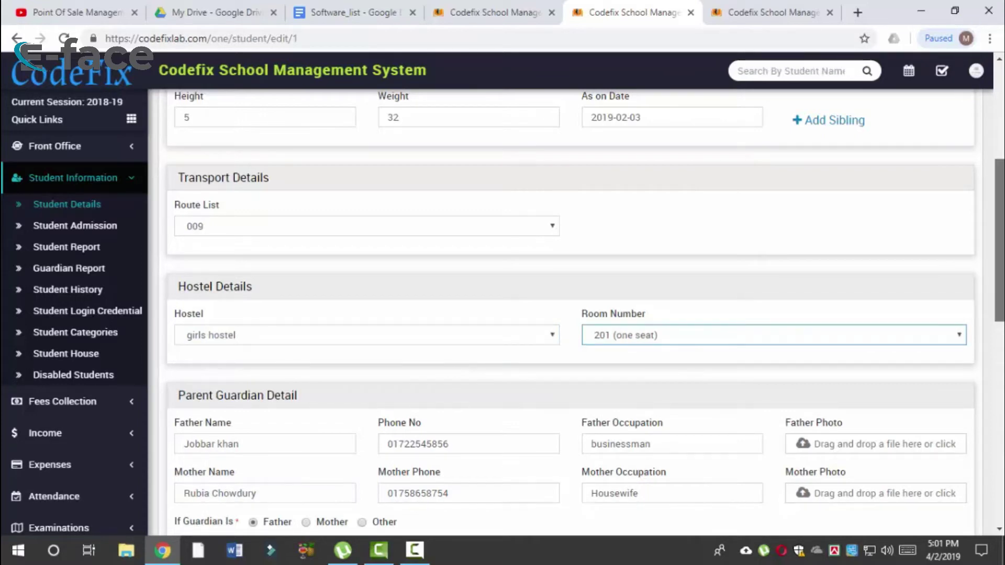
pyautogui.scroll(-2, 426, 240)
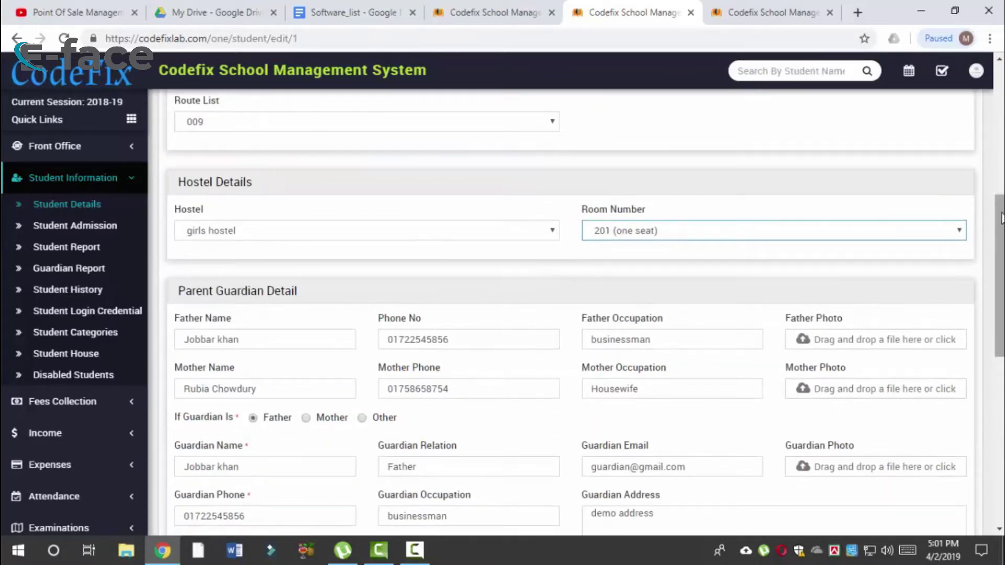
# Step: Tick both address options so current and permanent addresses copy the guardian's address
pyautogui.scroll(-1, 537, 314)
pyautogui.click(258, 265)
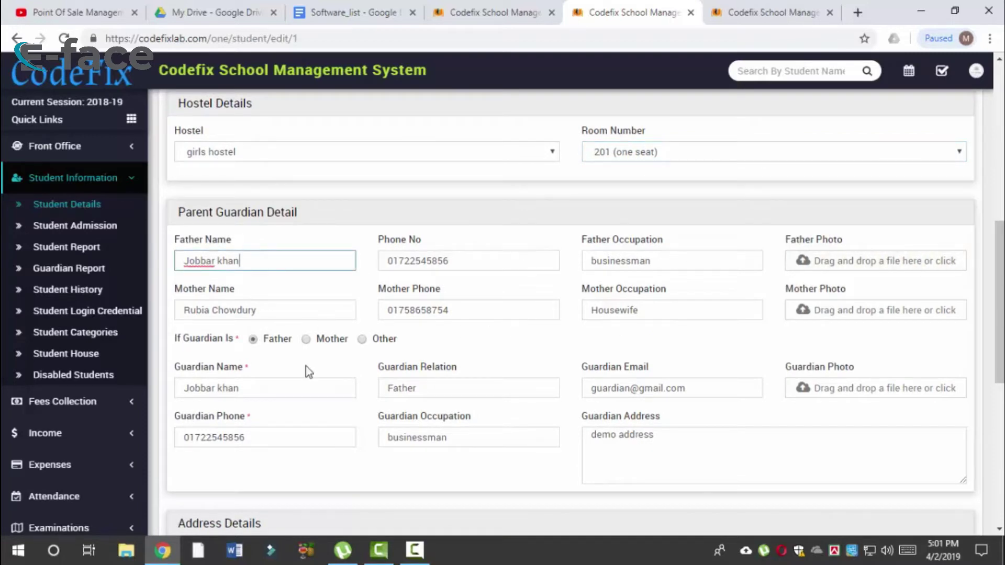
pyautogui.scroll(-2, 576, 361)
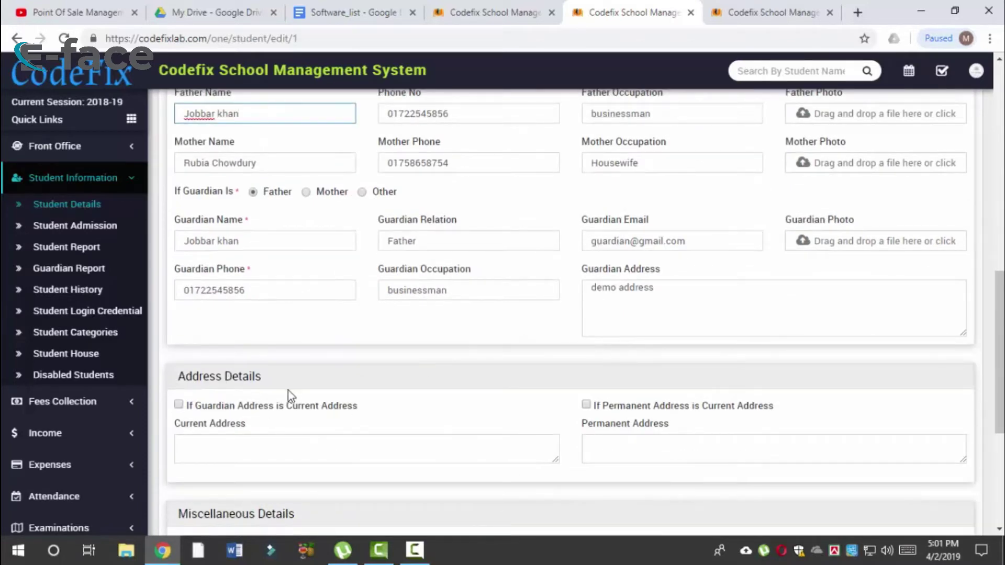
pyautogui.scroll(-1, 267, 403)
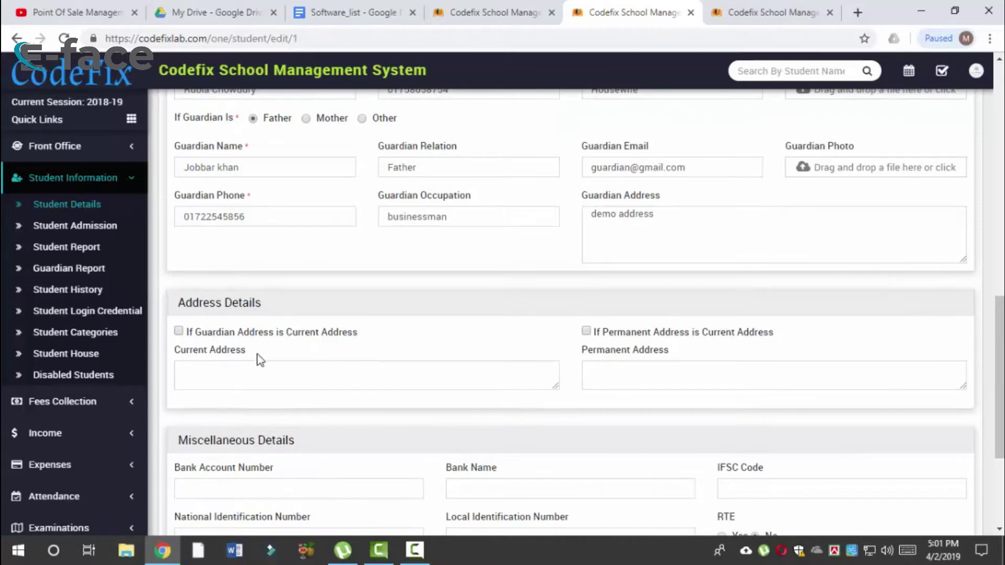
pyautogui.click(214, 336)
pyautogui.click(620, 337)
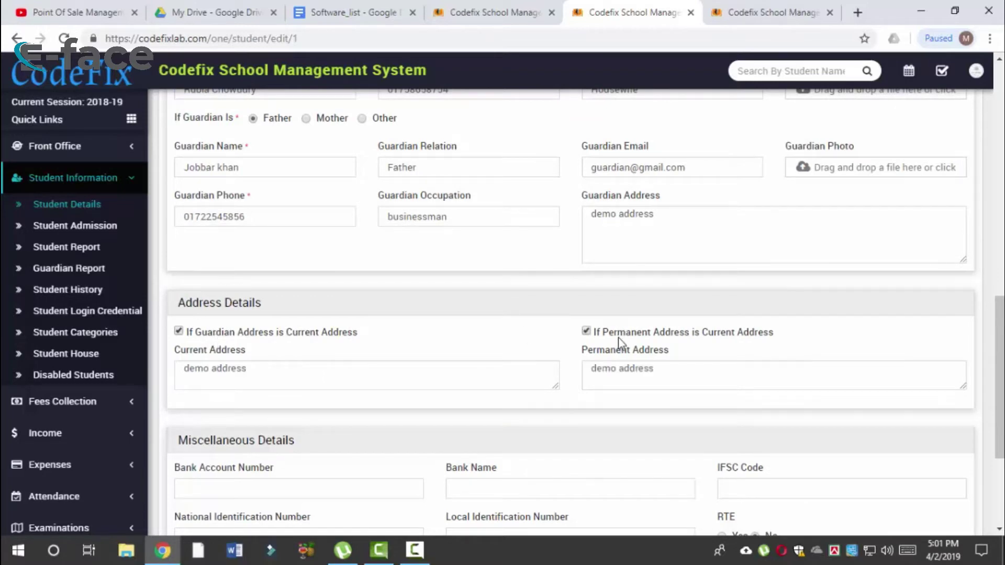
# Step: Review the Miscellaneous Details and Bank Account Number, then save the student record
pyautogui.scroll(-2, 461, 364)
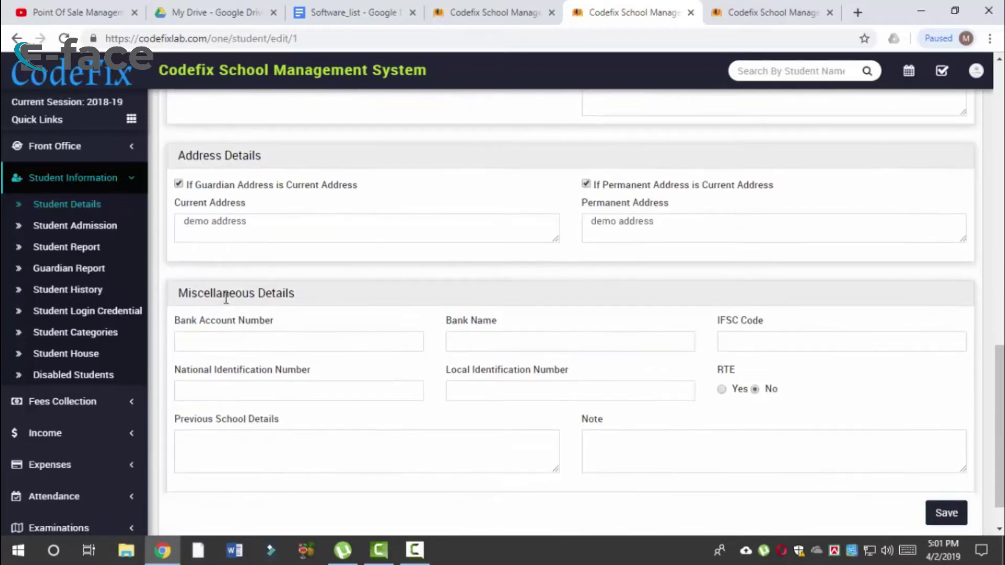
pyautogui.tripleClick(205, 299)
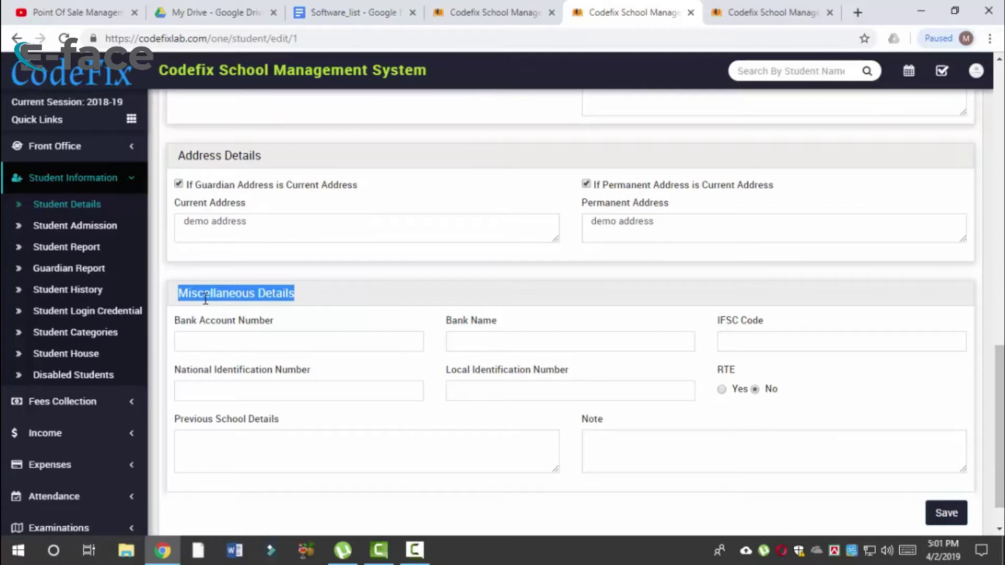
pyautogui.click(286, 288)
pyautogui.doubleClick(232, 321)
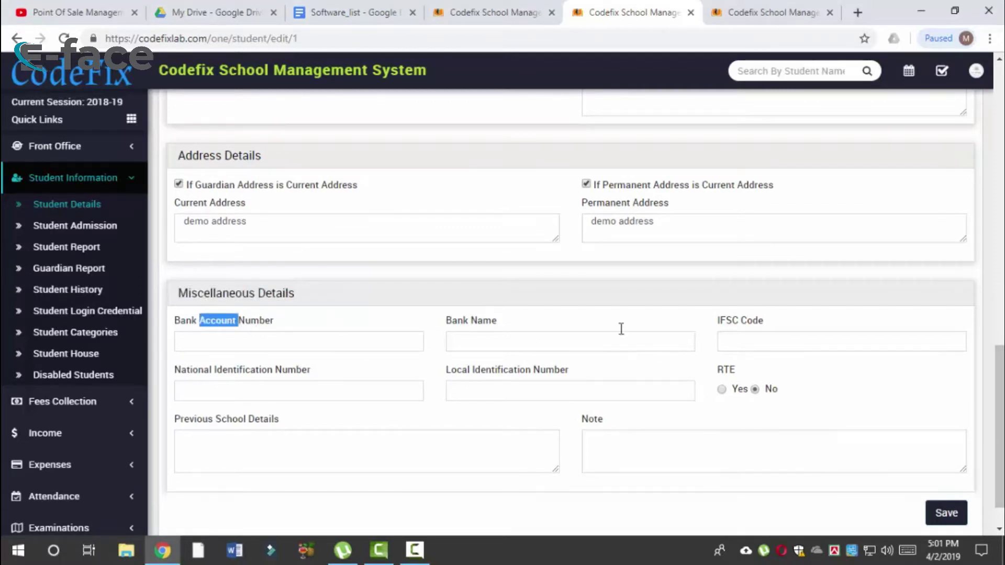
pyautogui.scroll(-1, 718, 338)
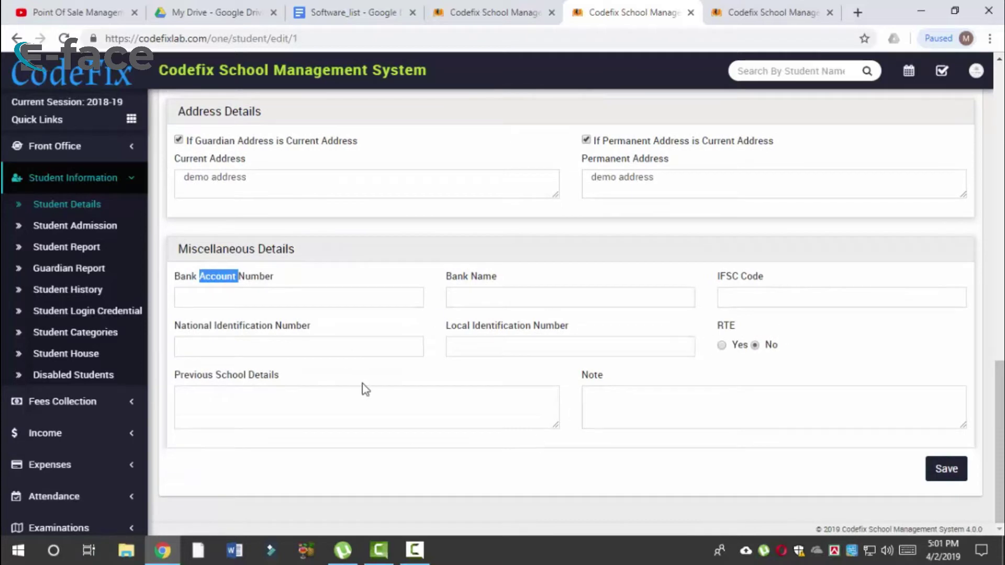
pyautogui.scroll(15, 656, 284)
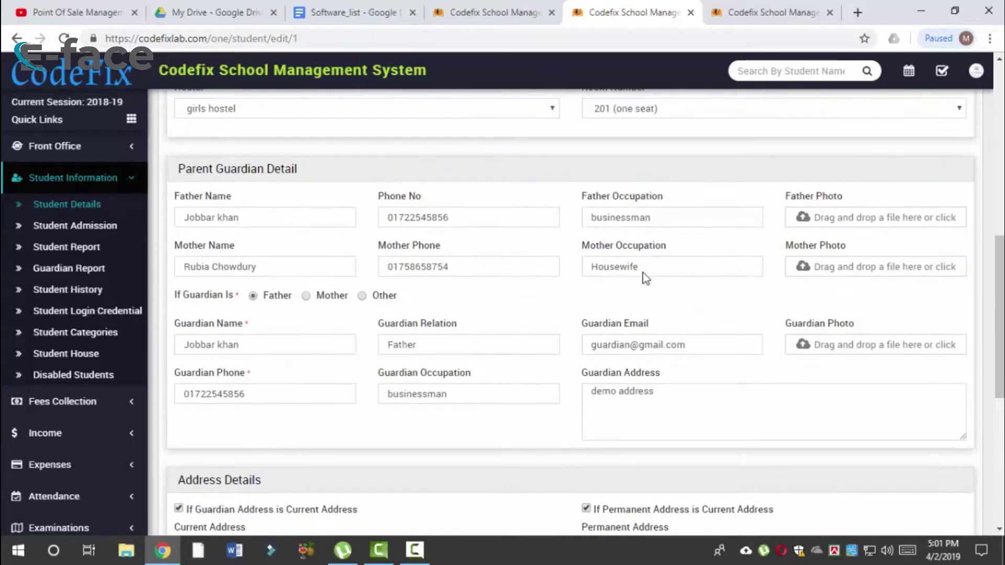
pyautogui.scroll(-4, 969, 465)
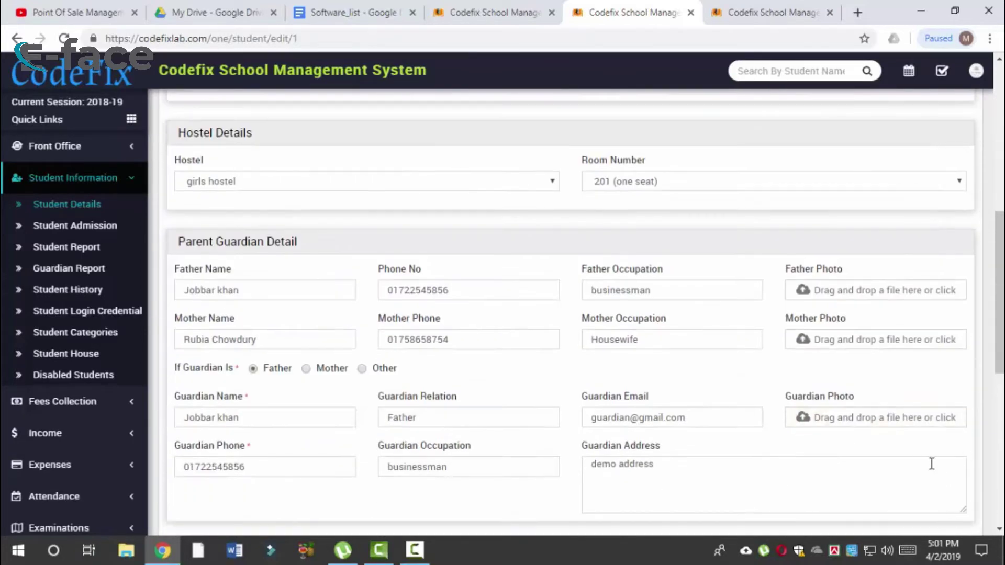
pyautogui.scroll(-7, 932, 463)
pyautogui.scroll(12, 938, 419)
pyautogui.scroll(-2, 935, 422)
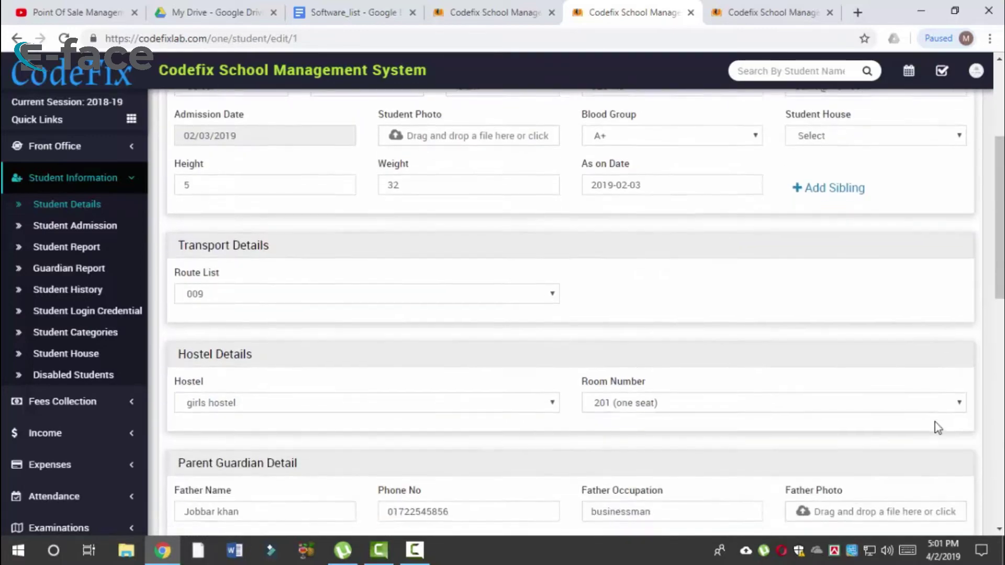
pyautogui.scroll(4, 935, 422)
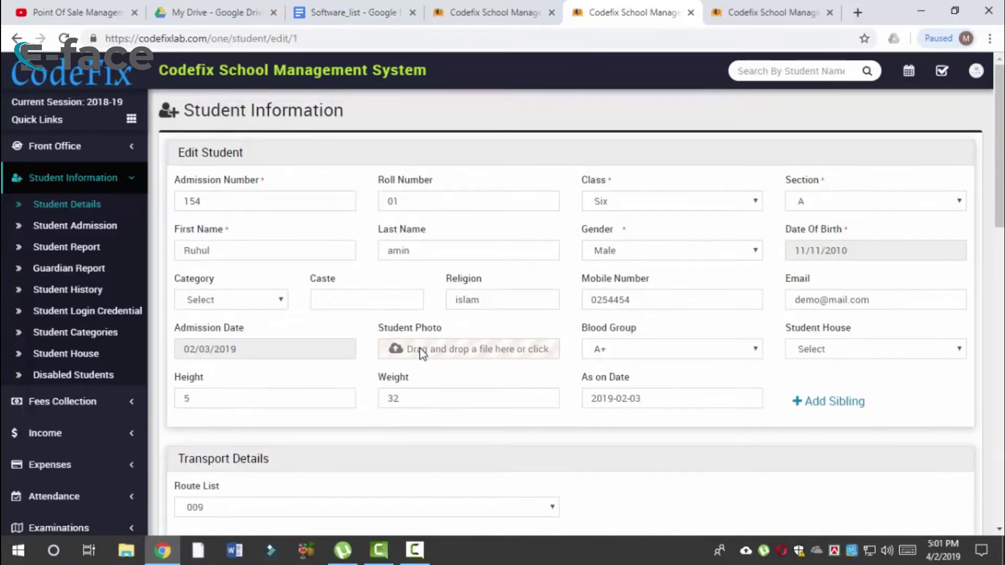
pyautogui.scroll(-8, 707, 371)
pyautogui.scroll(-8, 708, 372)
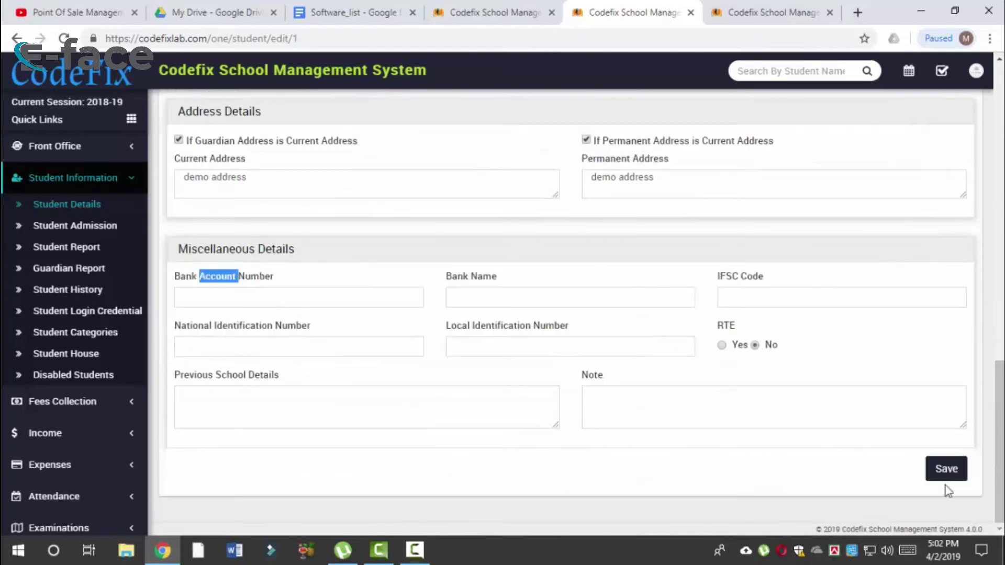
pyautogui.click(946, 469)
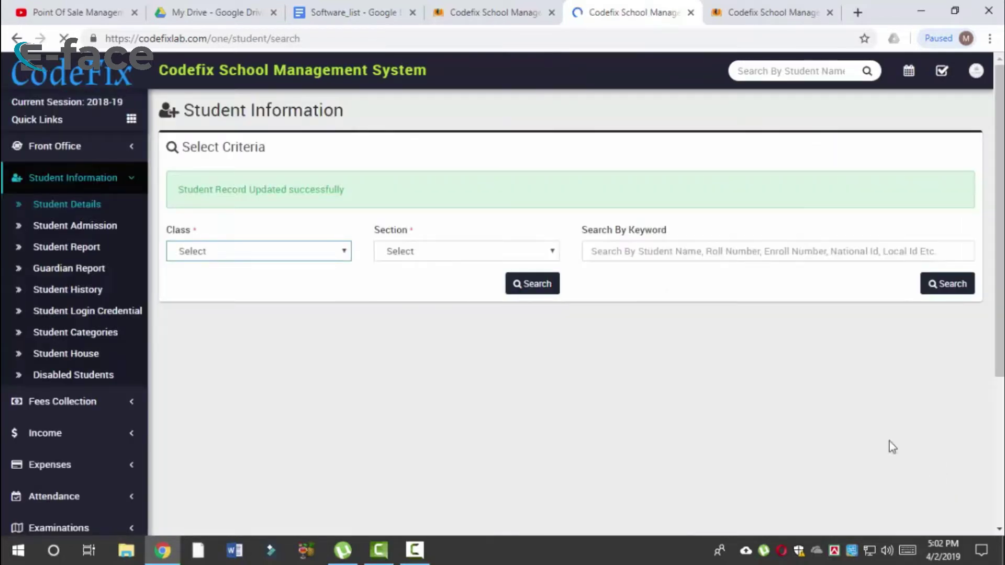
# Step: Search the student list for class Six, section A
pyautogui.click(234, 252)
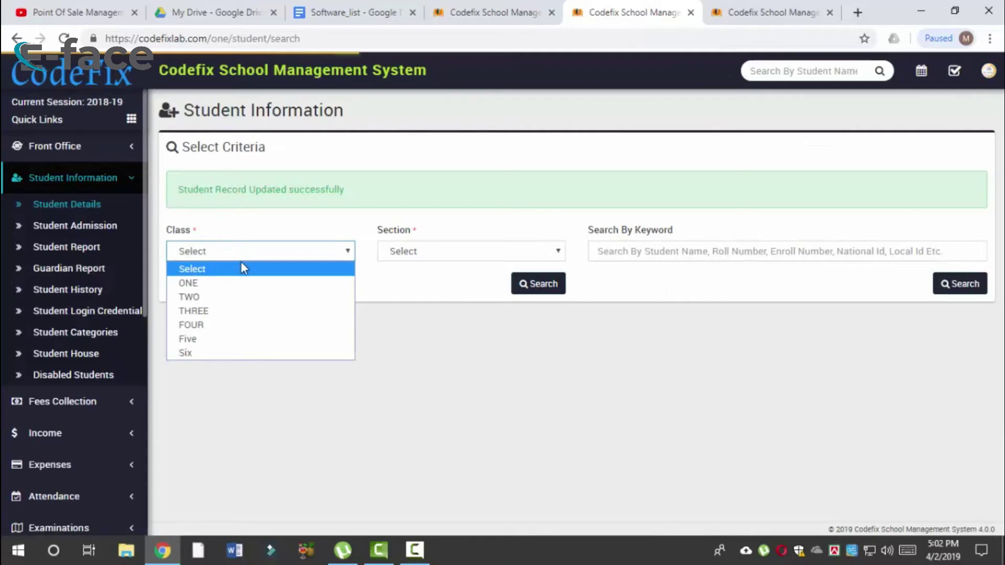
pyautogui.click(208, 354)
pyautogui.click(421, 255)
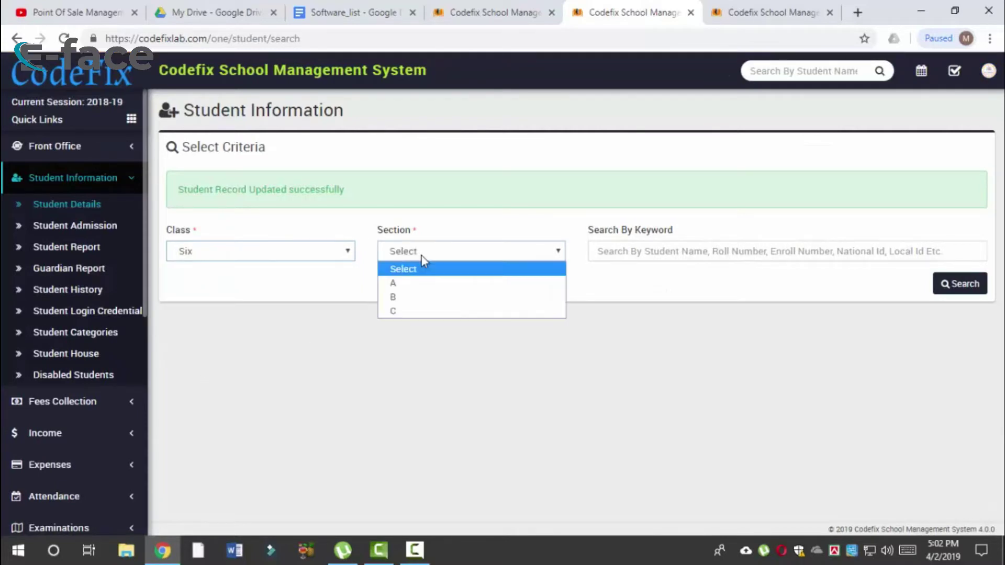
pyautogui.click(418, 284)
pyautogui.click(545, 286)
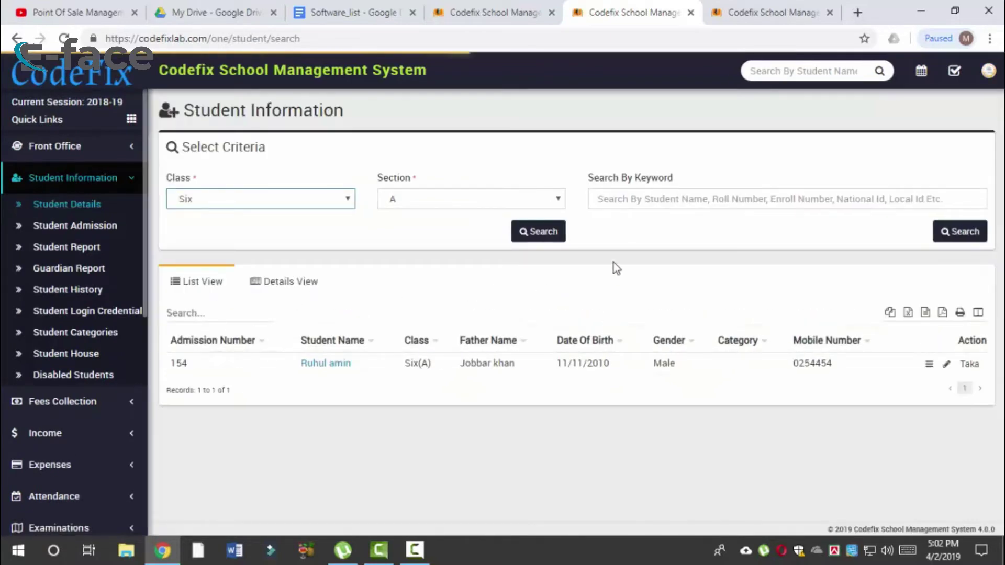
# Step: Type and then clear a letter in the keyword search box
pyautogui.click(630, 203)
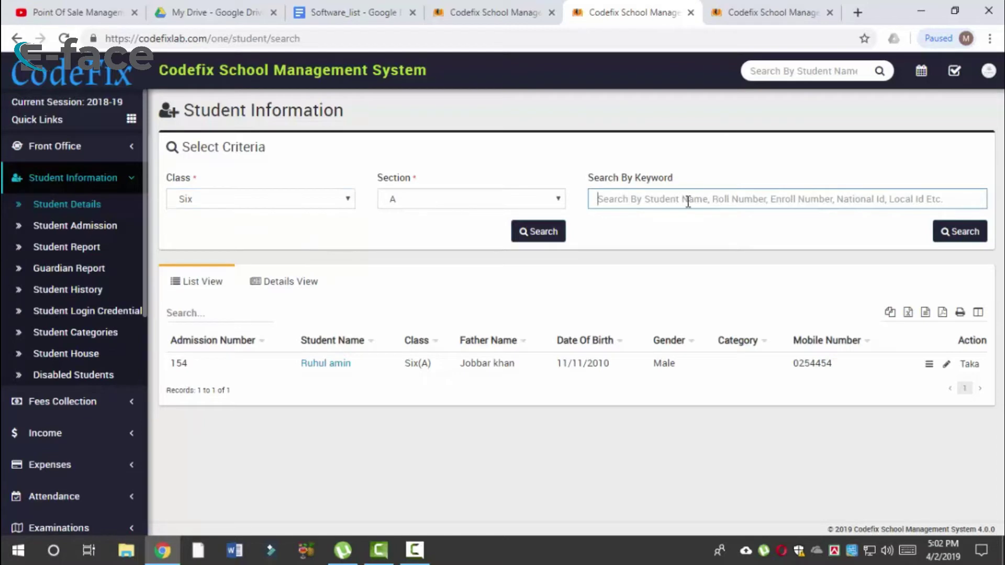
pyautogui.write('Ruh')
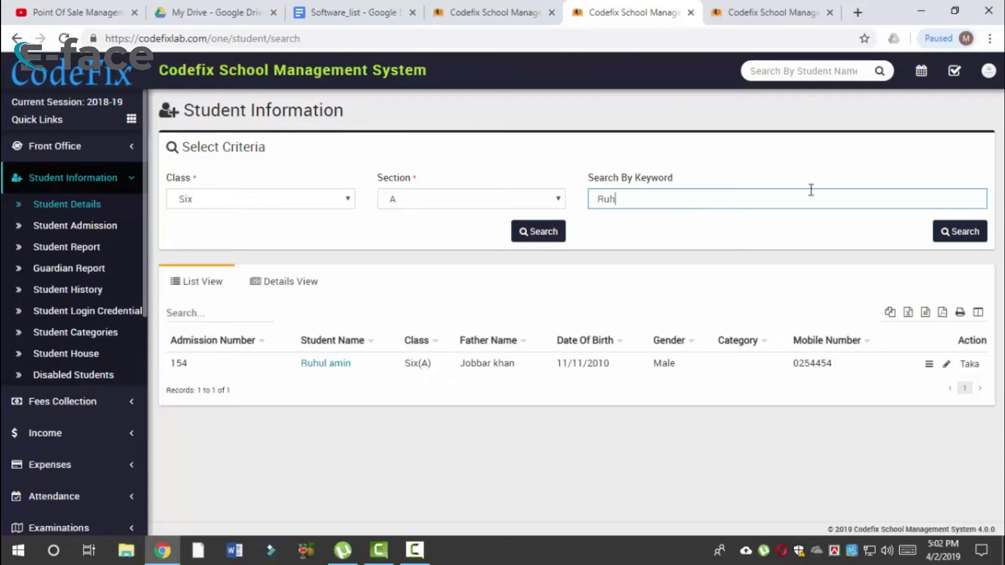
pyautogui.press('BackSpace')
pyautogui.press('BackSpace')
pyautogui.press('BackSpace')
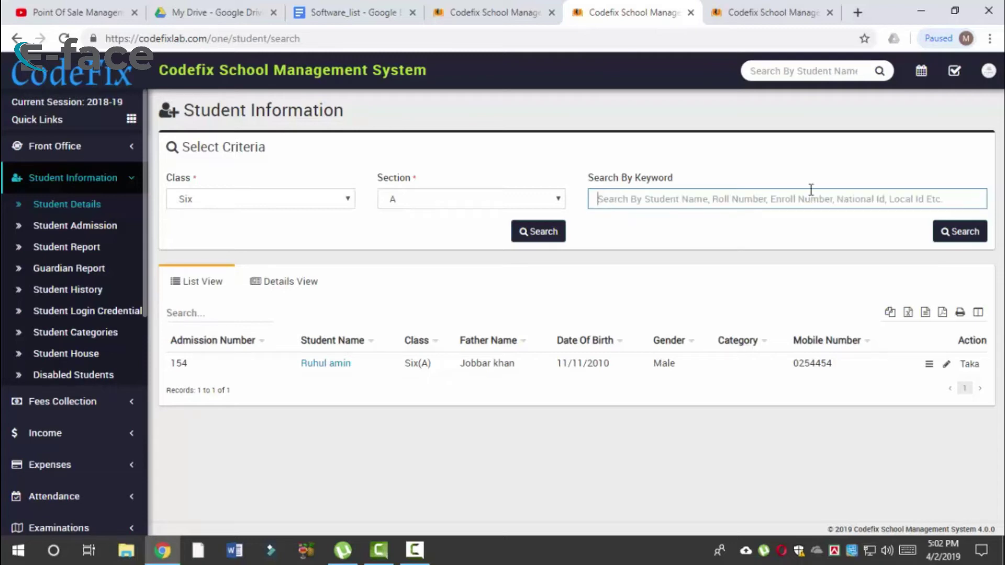
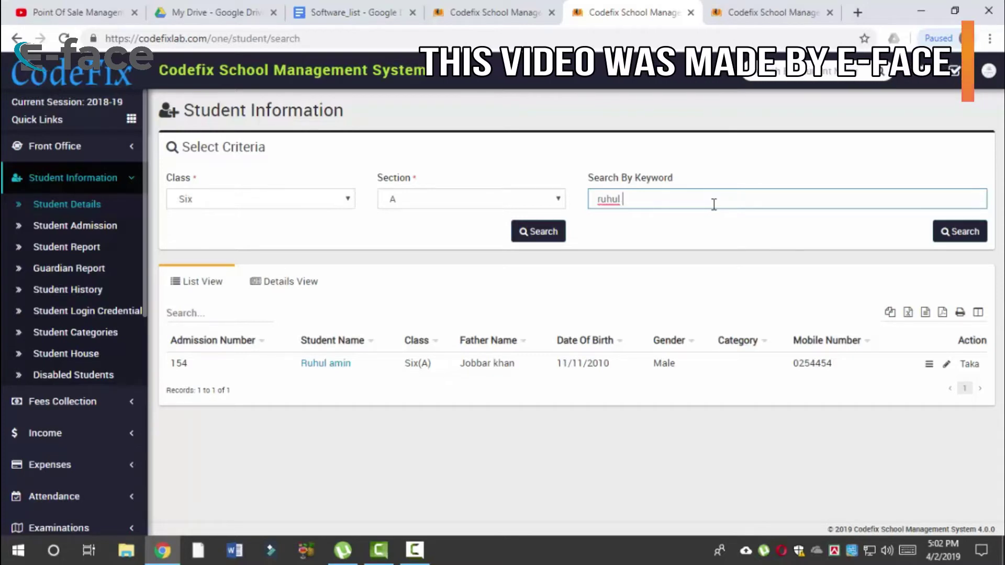
# Step: Search for a student by name keyword, then list class Six, section A students
pyautogui.press('Return')
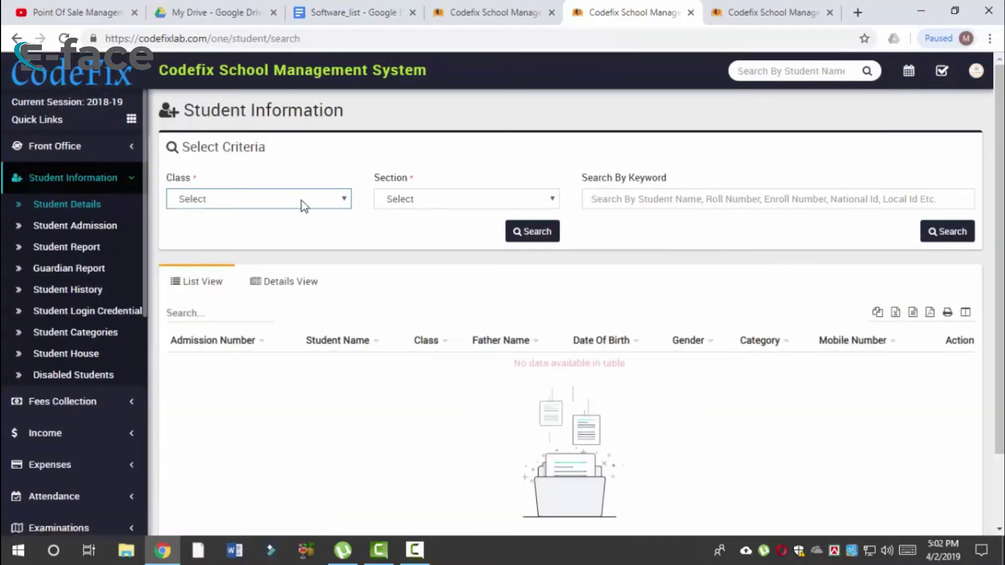
pyautogui.click(304, 205)
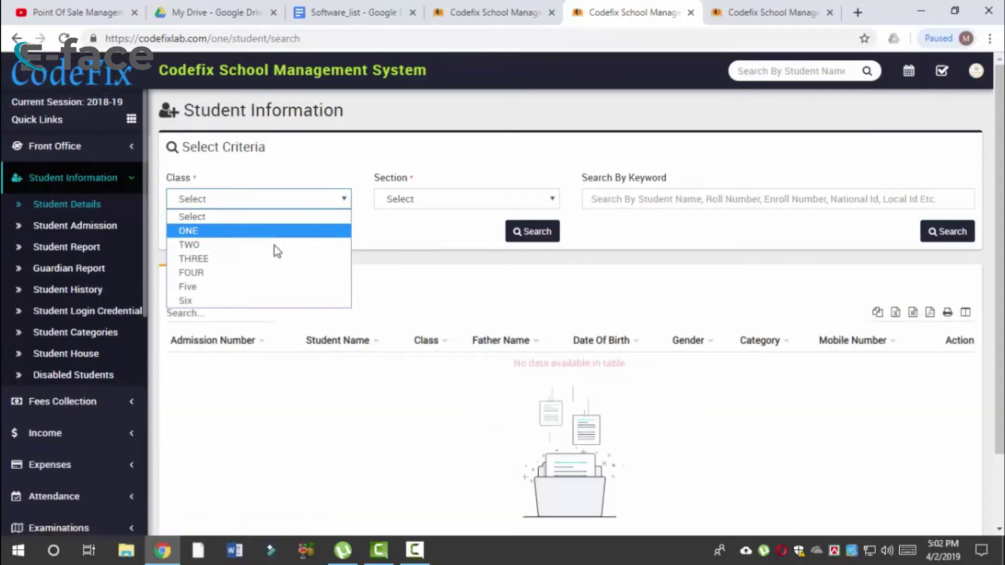
pyautogui.click(265, 301)
pyautogui.click(439, 204)
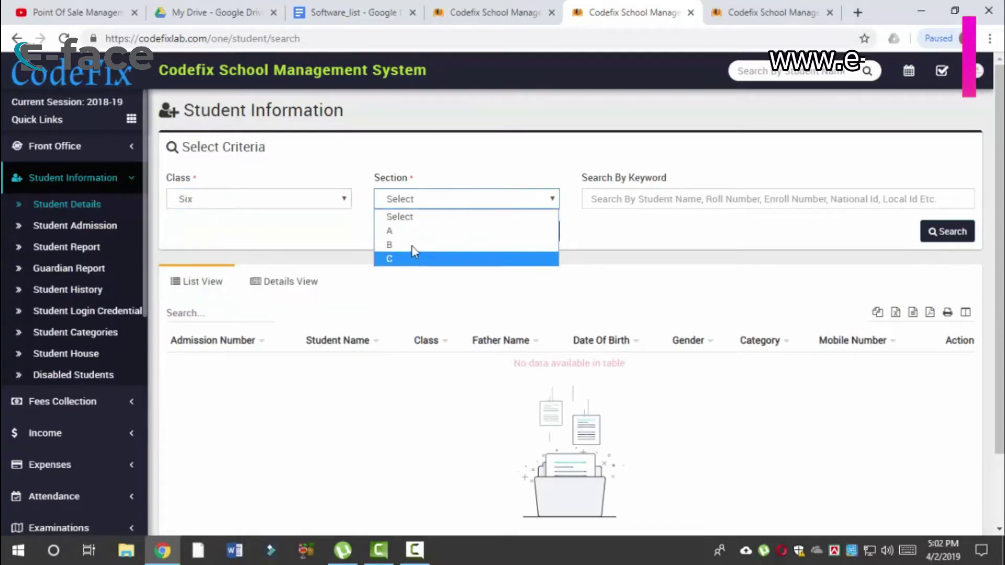
pyautogui.click(456, 229)
pyautogui.click(537, 234)
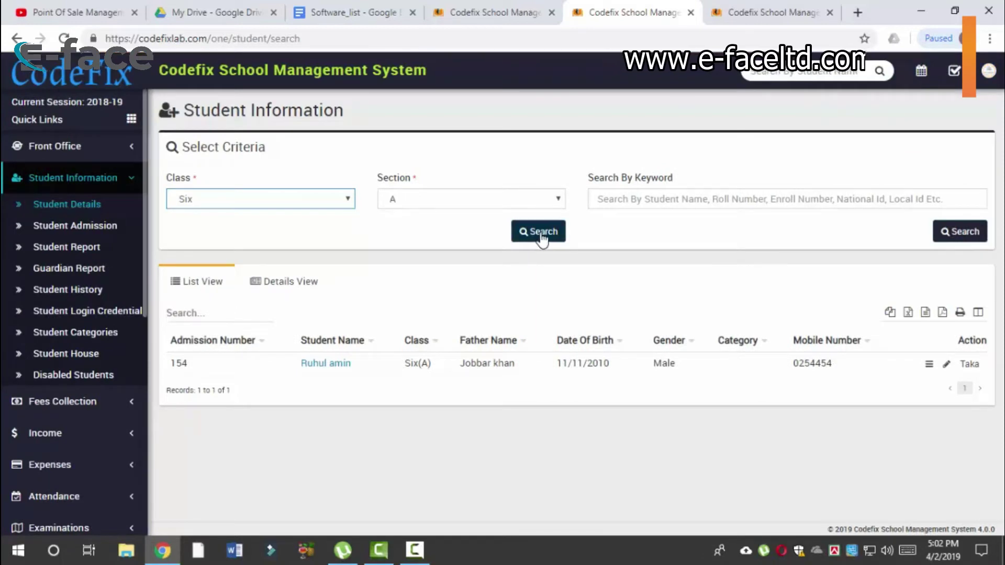
pyautogui.click(539, 236)
# Step: Reselect class Six and run a keyword search for 01, listing two matching students
pyautogui.click(339, 192)
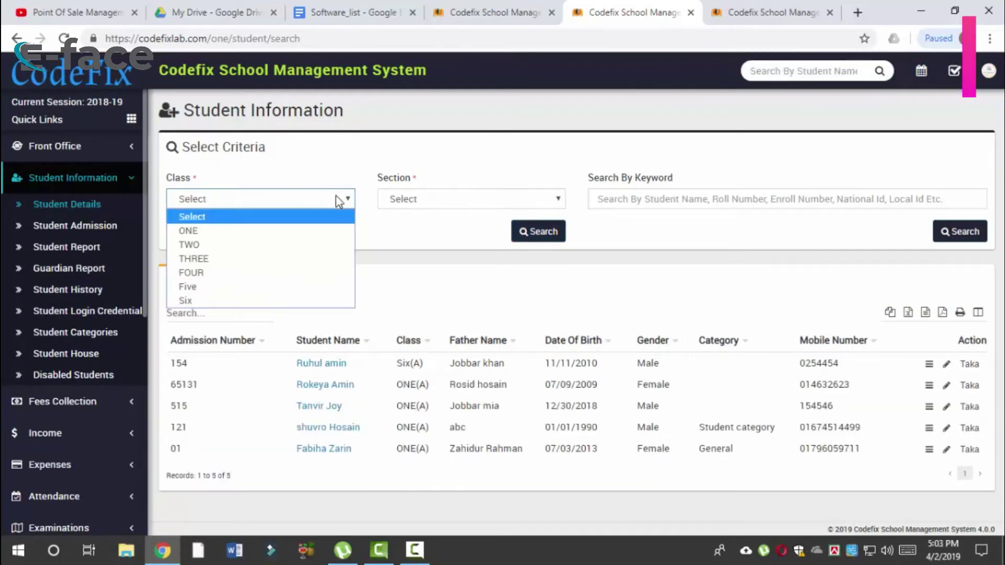
pyautogui.click(253, 313)
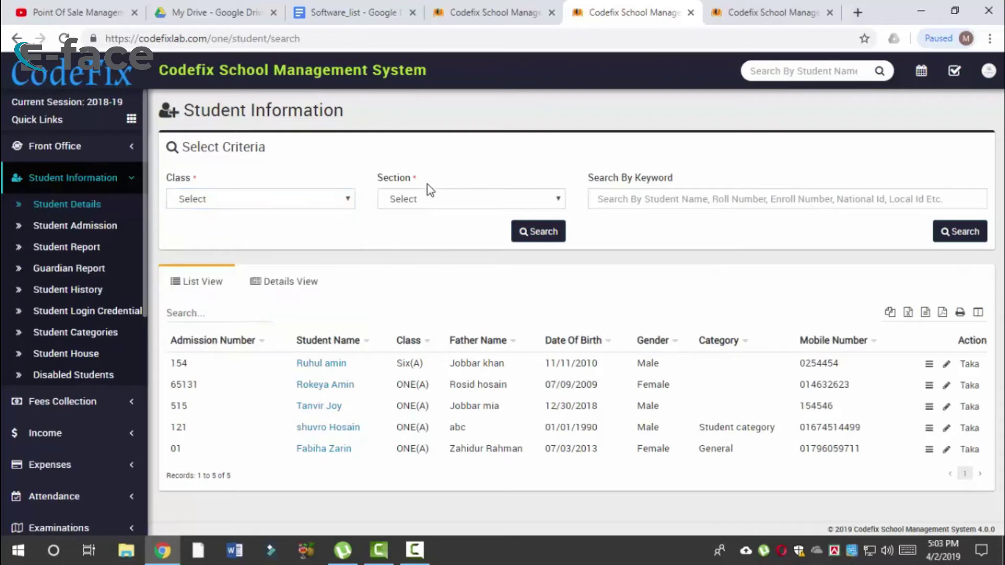
pyautogui.click(263, 198)
pyautogui.click(218, 301)
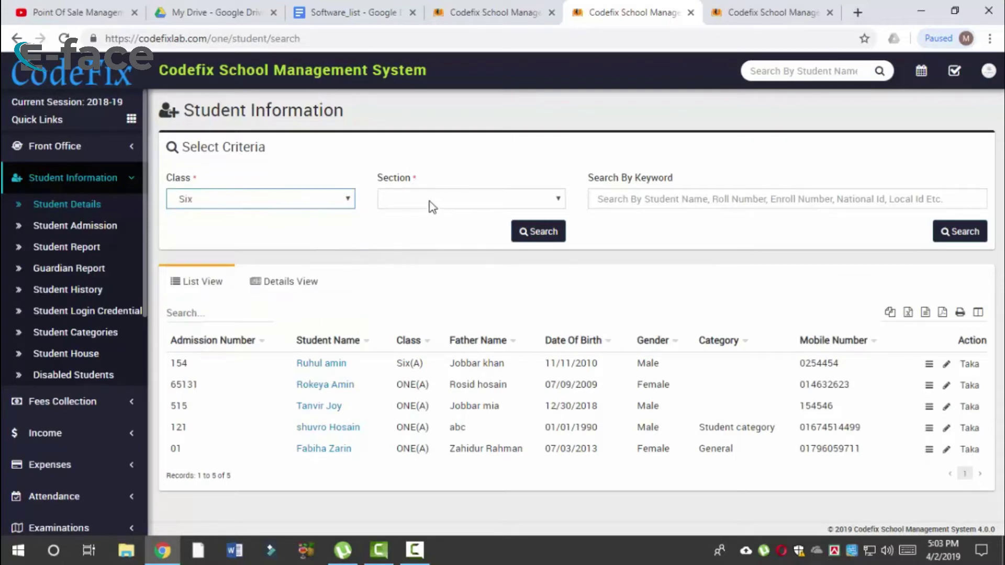
pyautogui.click(413, 200)
pyautogui.click(413, 214)
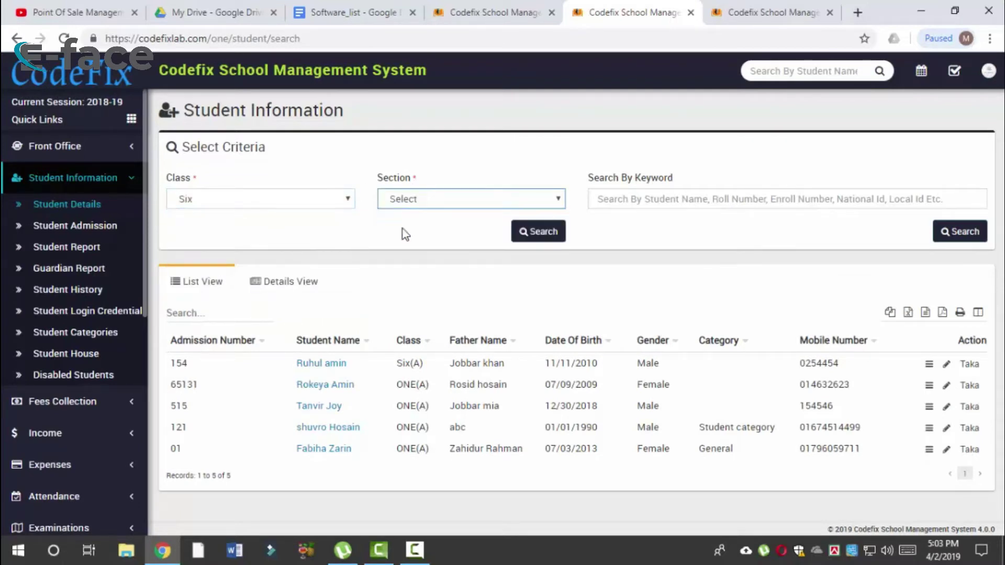
pyautogui.click(657, 203)
pyautogui.press('F1')
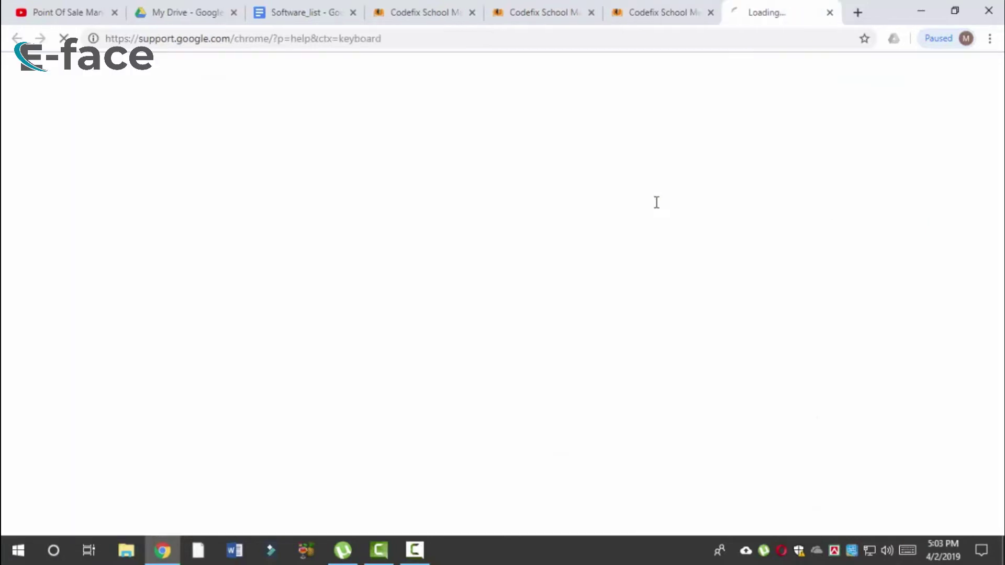
pyautogui.click(830, 12)
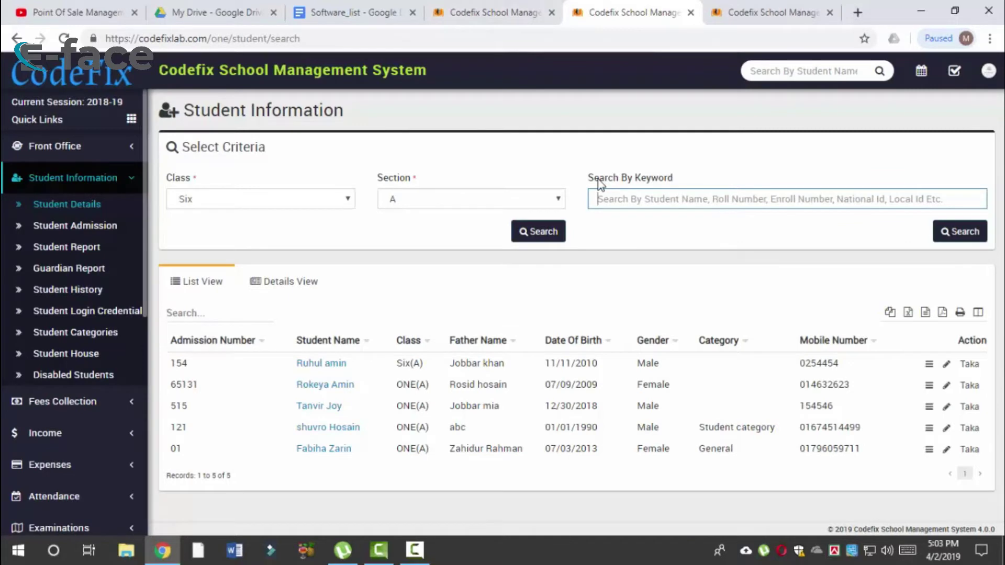
pyautogui.write('1')
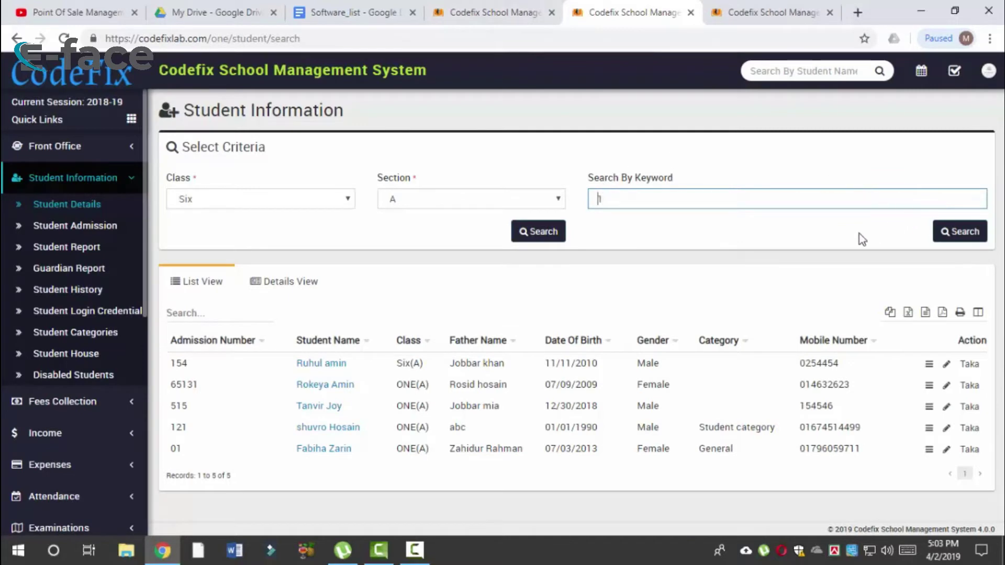
pyautogui.write('1')
pyautogui.click(962, 234)
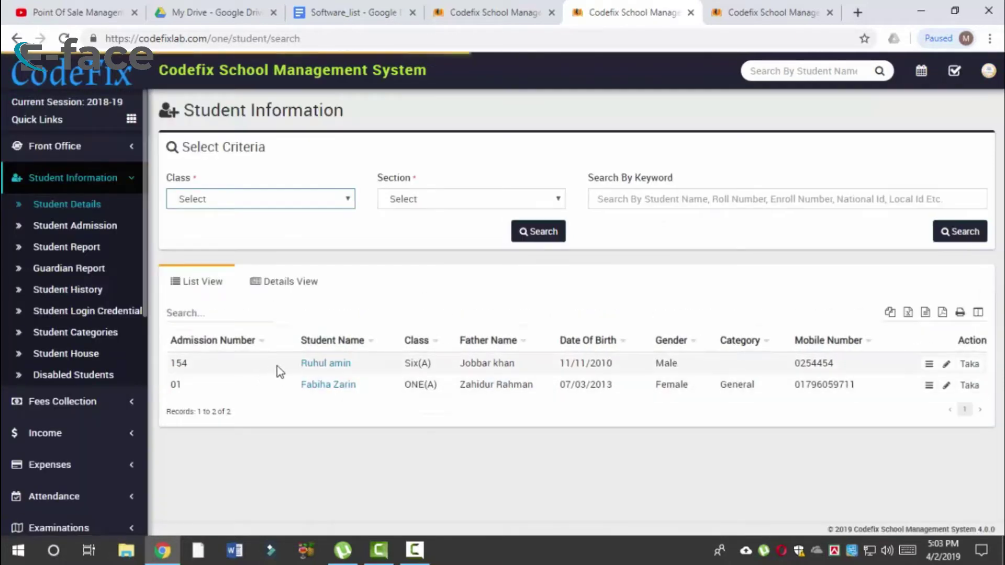
pyautogui.moveTo(286, 367); pyautogui.dragTo(680, 360)
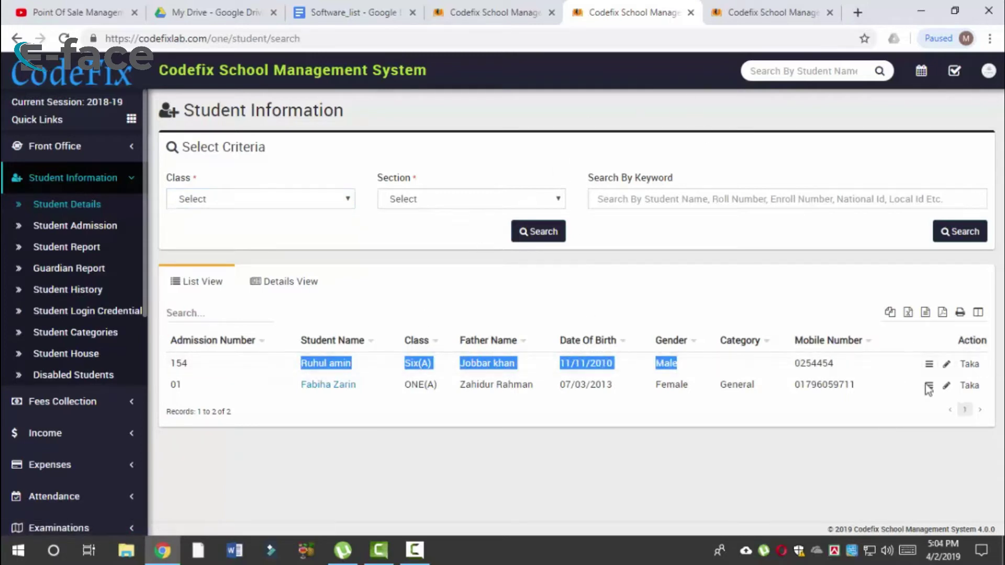
# Step: View the first student's profile, Fees and Exam tabs, then go back and reload the search page
pyautogui.click(930, 366)
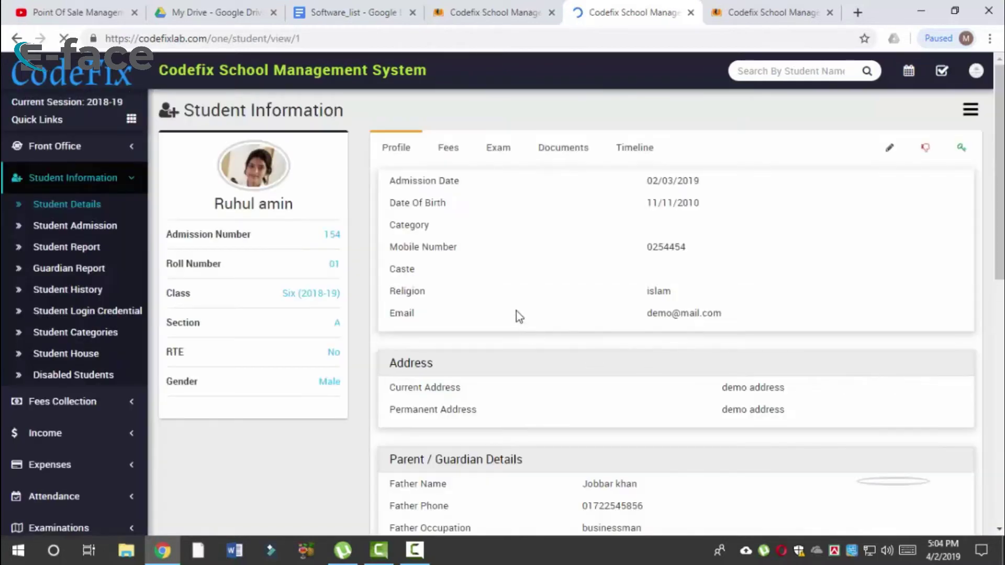
pyautogui.click(450, 152)
pyautogui.click(500, 152)
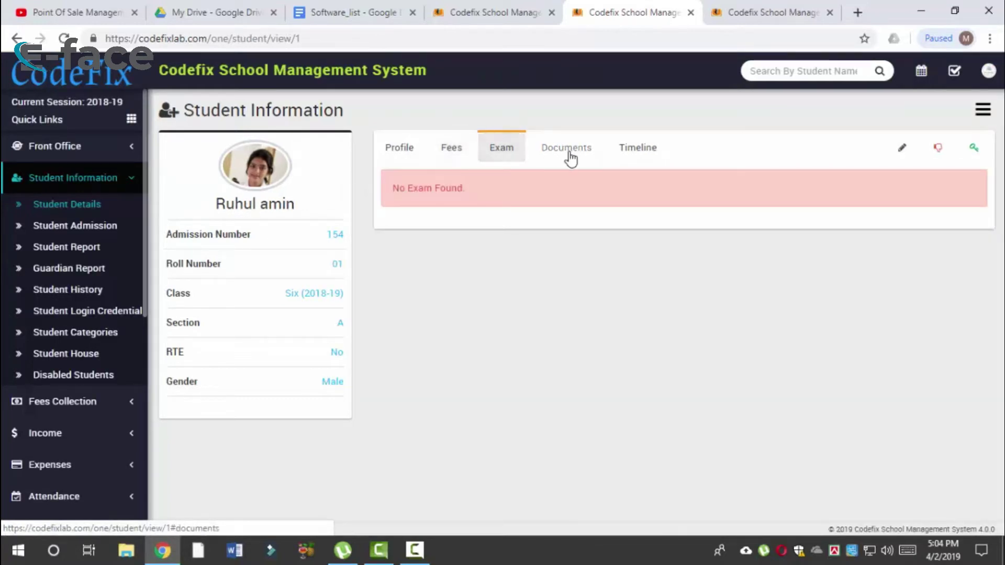
pyautogui.hotkey('alt', 'Left')
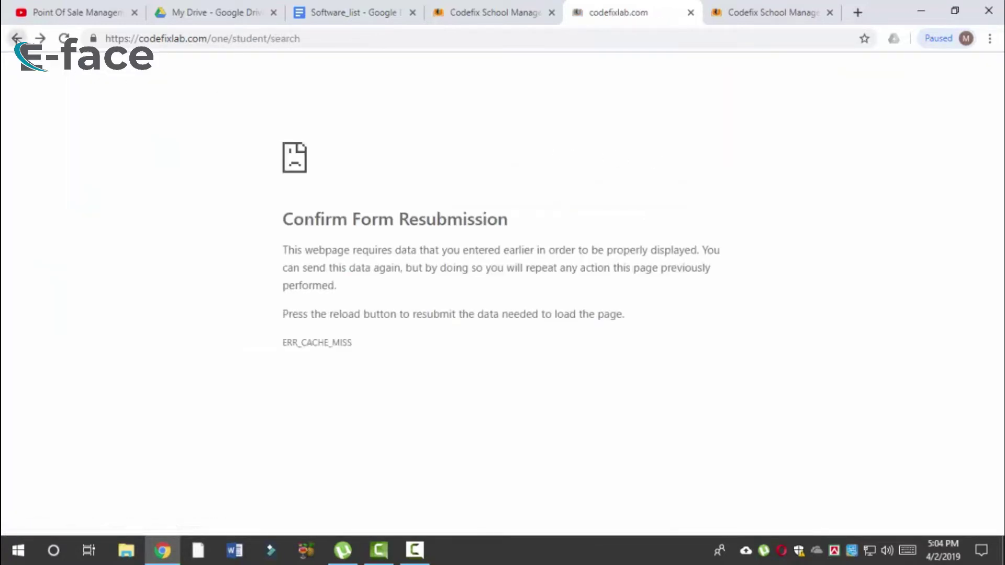
pyautogui.click(471, 12)
pyautogui.click(593, 11)
pyautogui.click(64, 39)
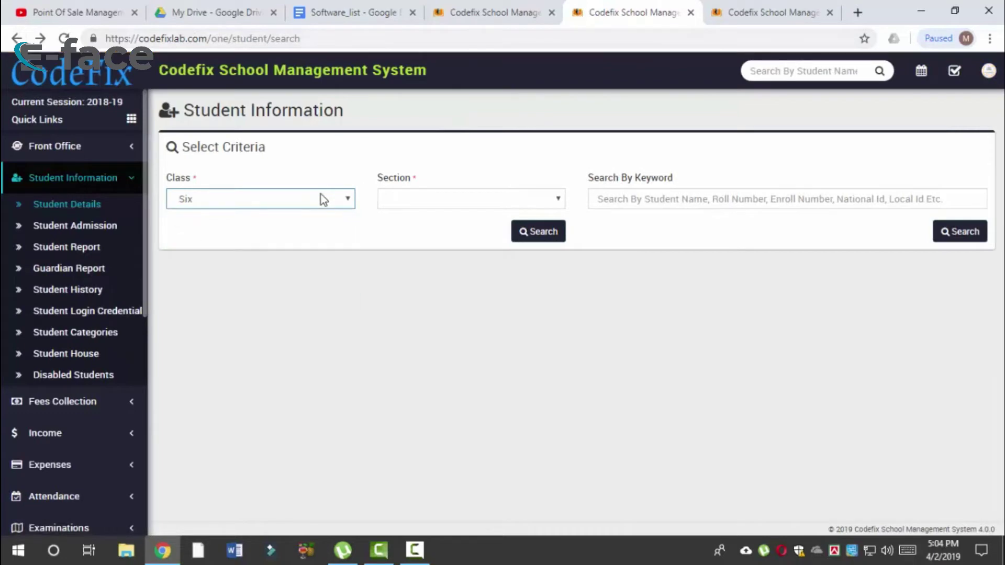
# Step: Keep class Six selected and toggle the section dropdown without choosing
pyautogui.click(321, 198)
pyautogui.click(262, 299)
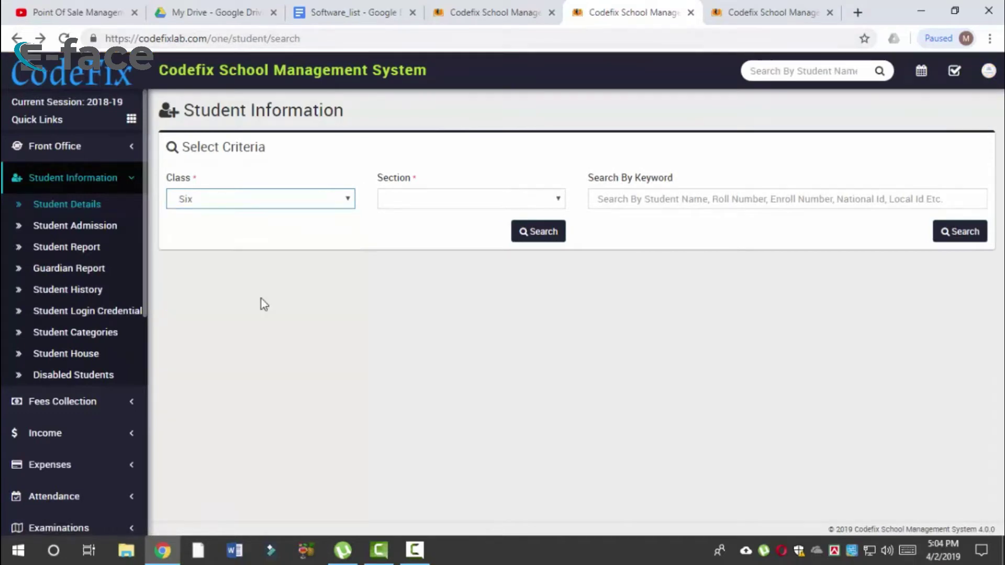
pyautogui.click(455, 205)
pyautogui.click(455, 202)
pyautogui.click(455, 202)
pyautogui.click(457, 204)
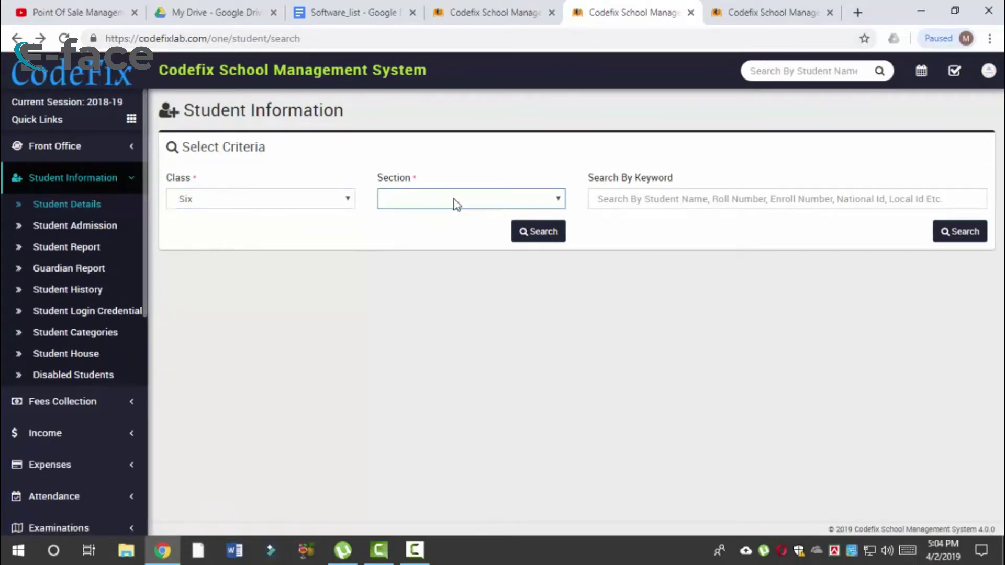
pyautogui.click(454, 199)
pyautogui.click(454, 199)
pyautogui.click(454, 200)
pyautogui.click(454, 199)
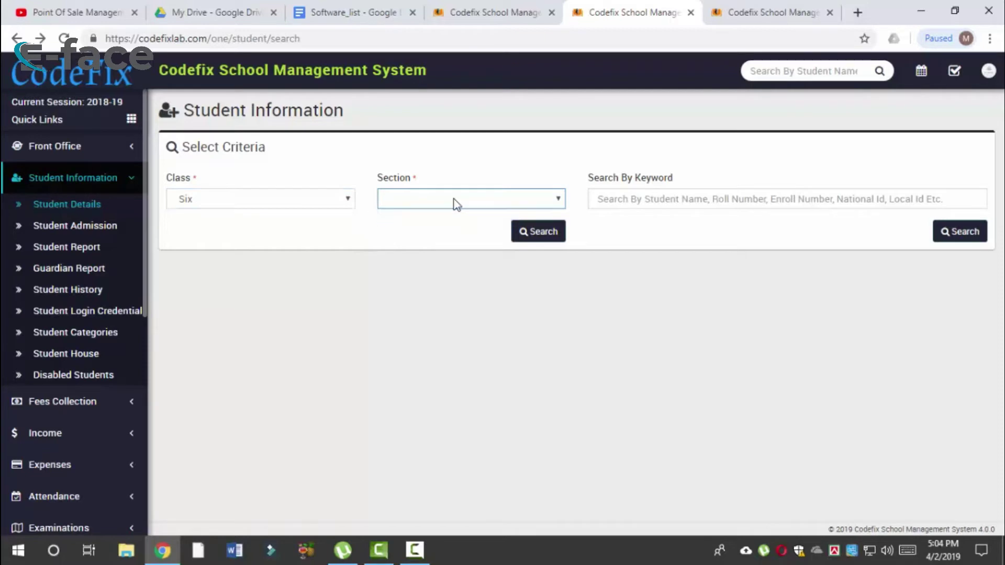
# Step: Choose class Six, section A and search with keyword 0
pyautogui.click(322, 201)
pyautogui.click(288, 246)
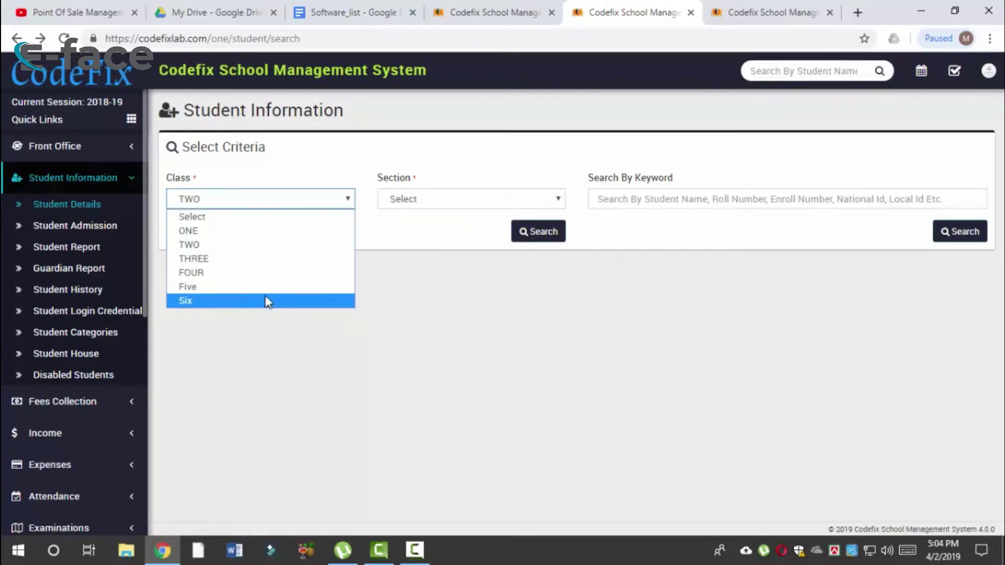
pyautogui.click(265, 300)
pyautogui.click(407, 209)
pyautogui.click(409, 208)
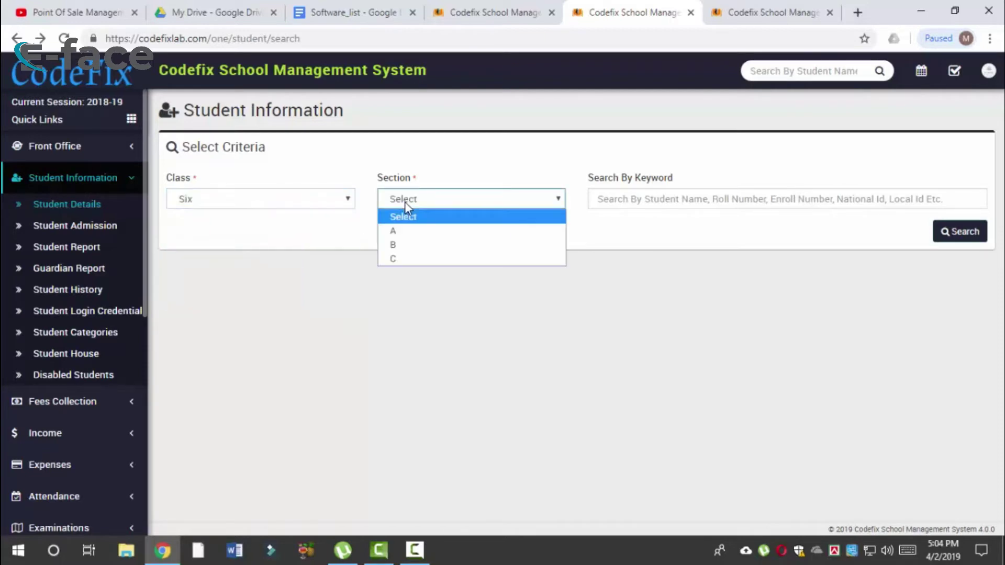
pyautogui.click(406, 229)
pyautogui.click(639, 200)
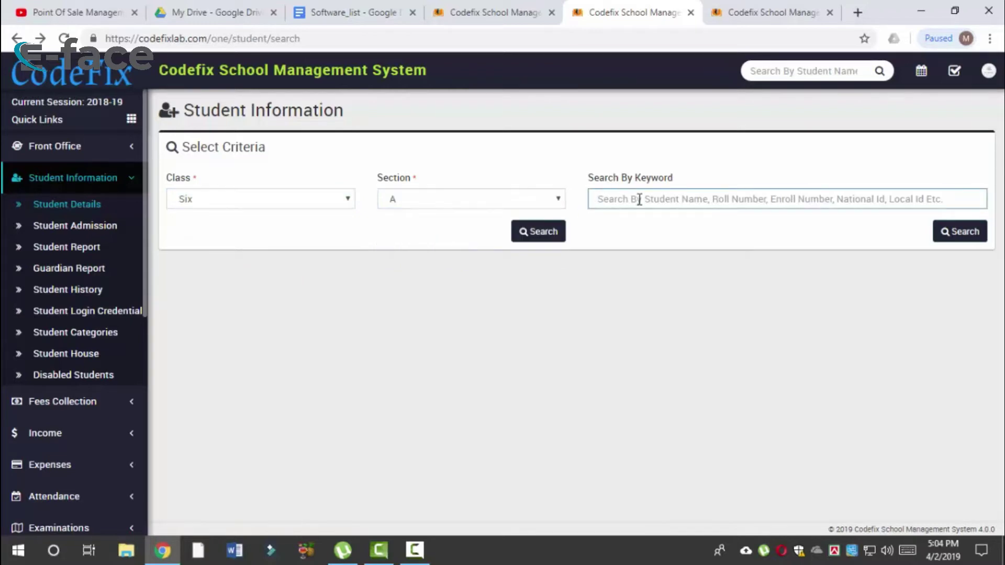
pyautogui.write('01')
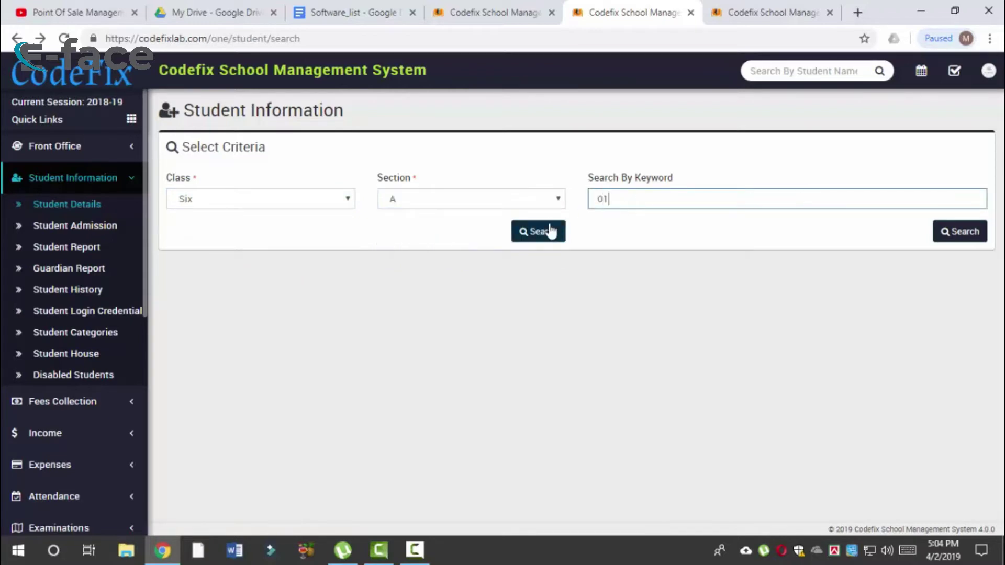
pyautogui.click(551, 231)
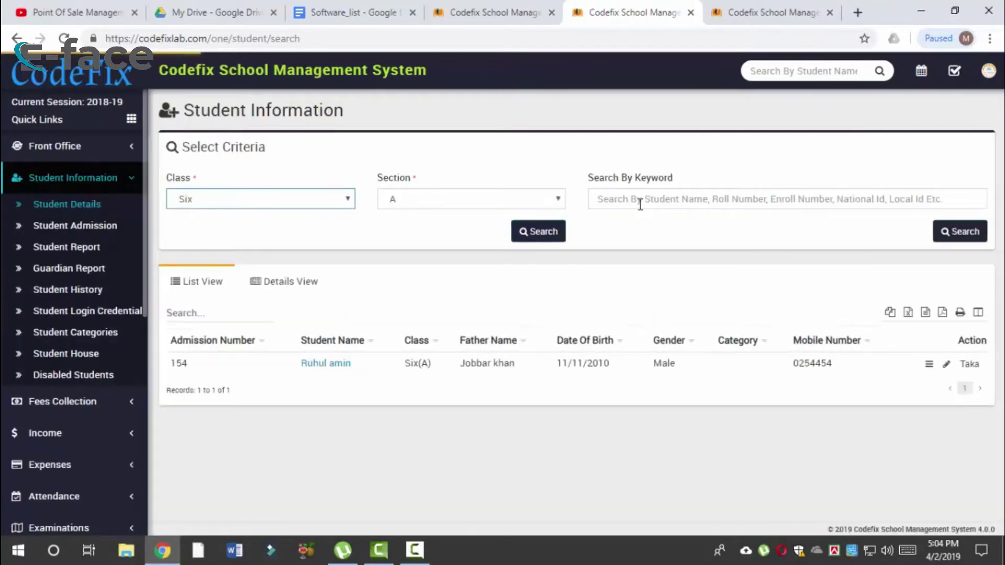
# Step: Reload the student search page and reopen the class and section lists
pyautogui.click(713, 202)
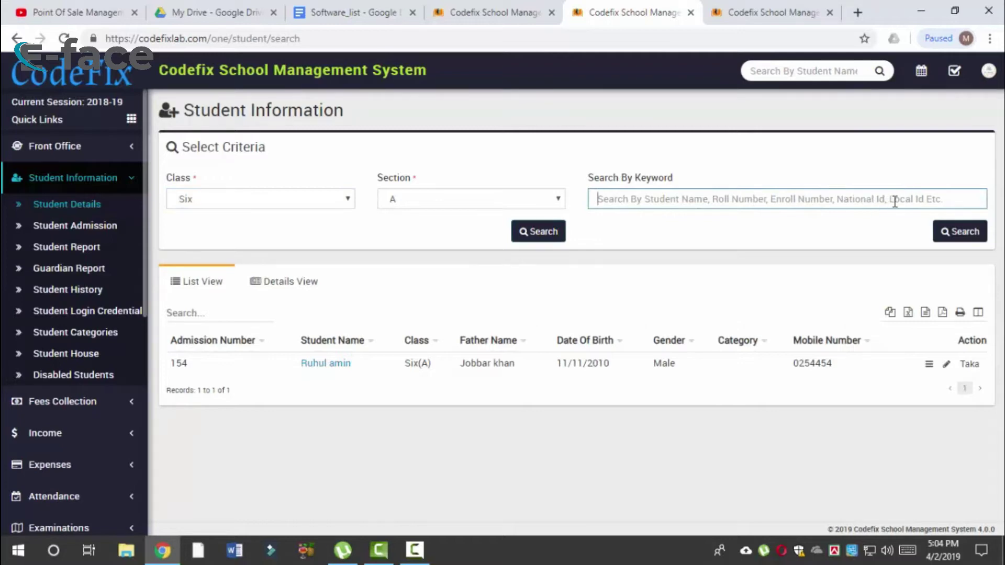
pyautogui.press('Return')
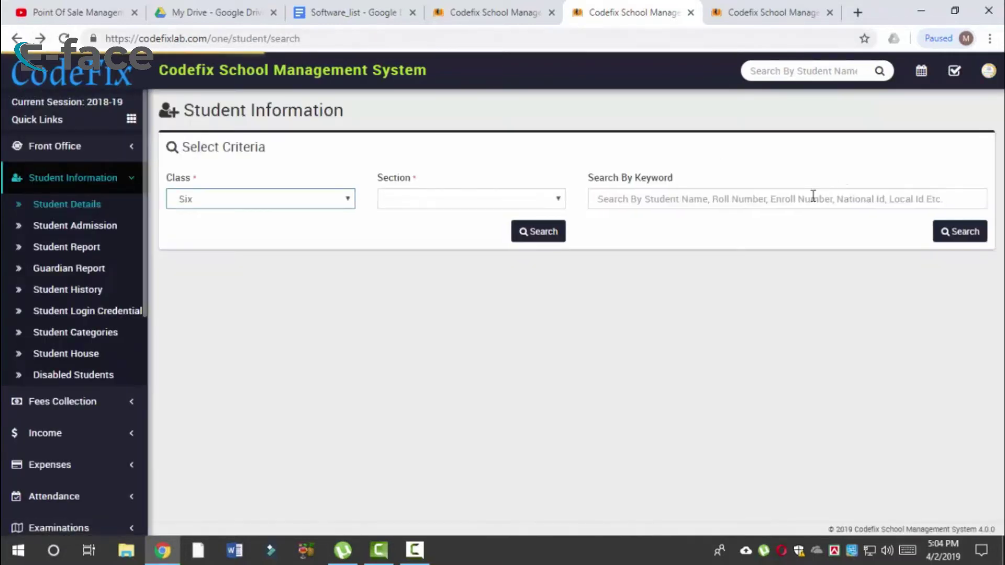
pyautogui.click(813, 197)
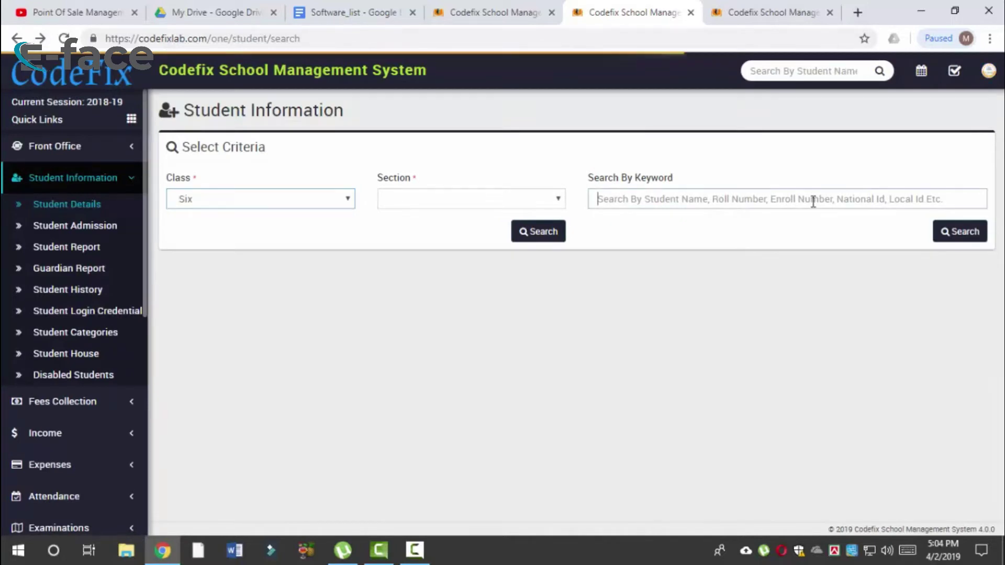
pyautogui.click(461, 203)
pyautogui.click(306, 200)
pyautogui.click(227, 302)
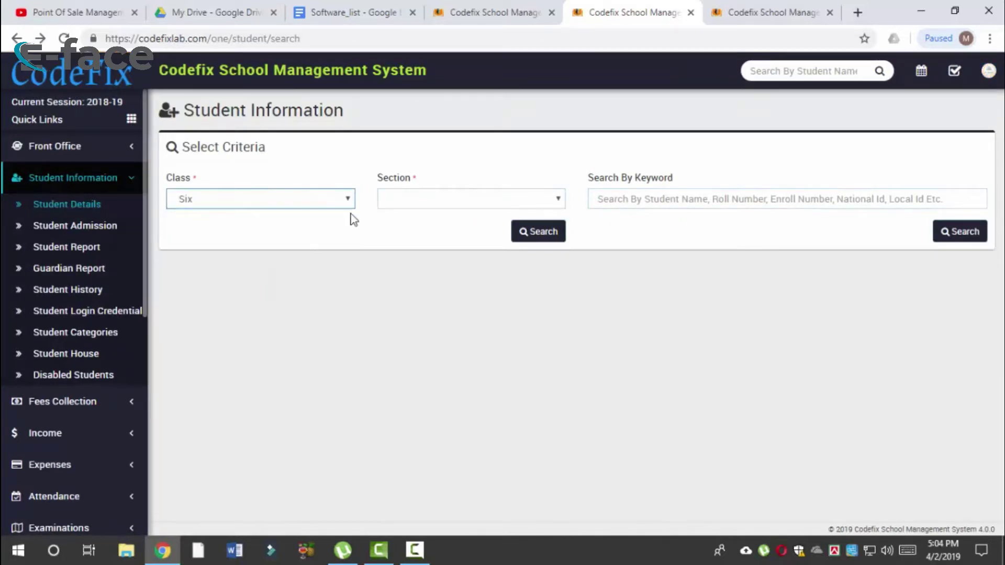
pyautogui.click(411, 198)
pyautogui.click(258, 202)
pyautogui.click(242, 245)
# Step: Set class Six, section A and search, listing admission number 154
pyautogui.click(242, 199)
pyautogui.click(243, 259)
pyautogui.click(462, 203)
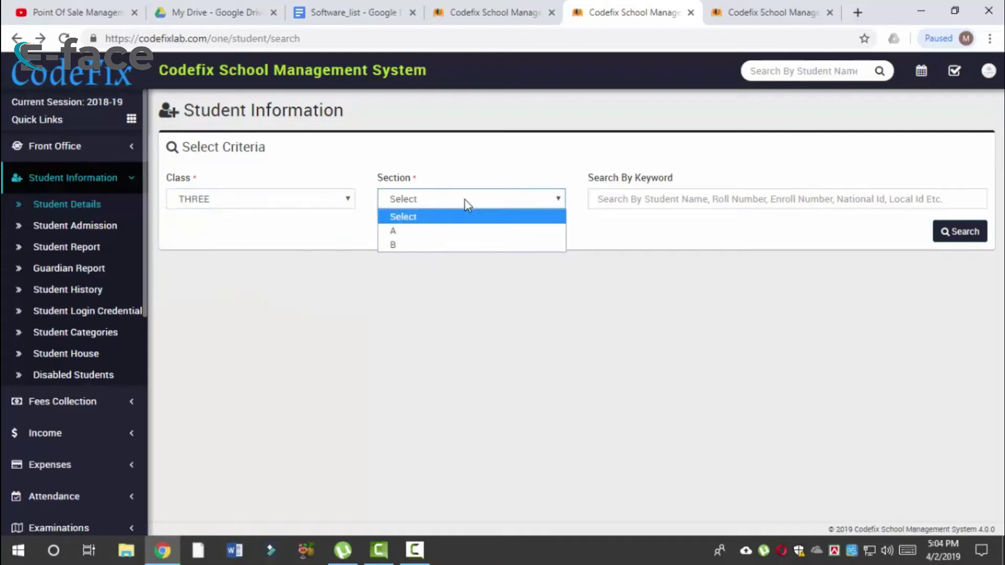
pyautogui.click(440, 230)
pyautogui.click(307, 200)
pyautogui.click(258, 300)
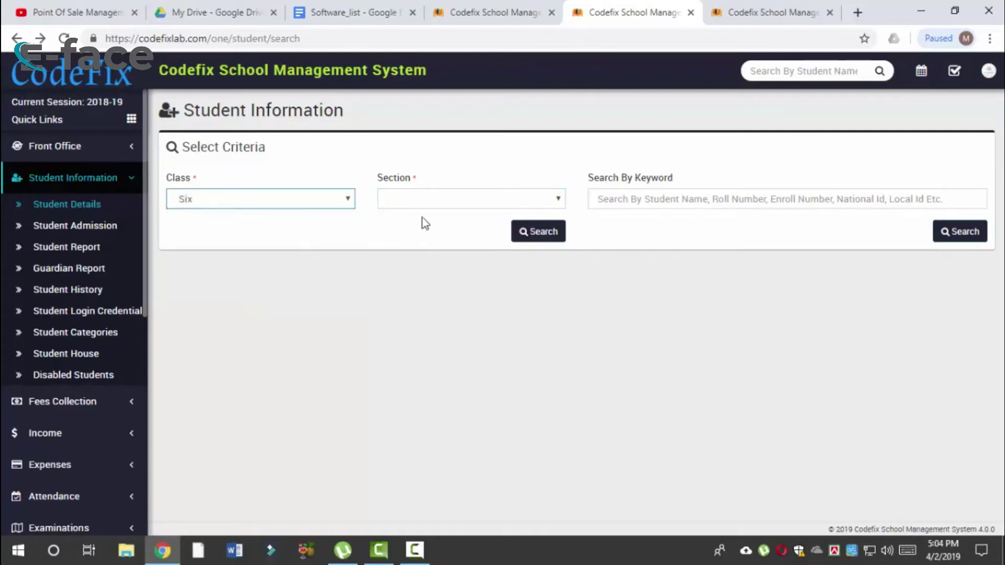
pyautogui.click(436, 203)
pyautogui.click(413, 231)
pyautogui.click(522, 232)
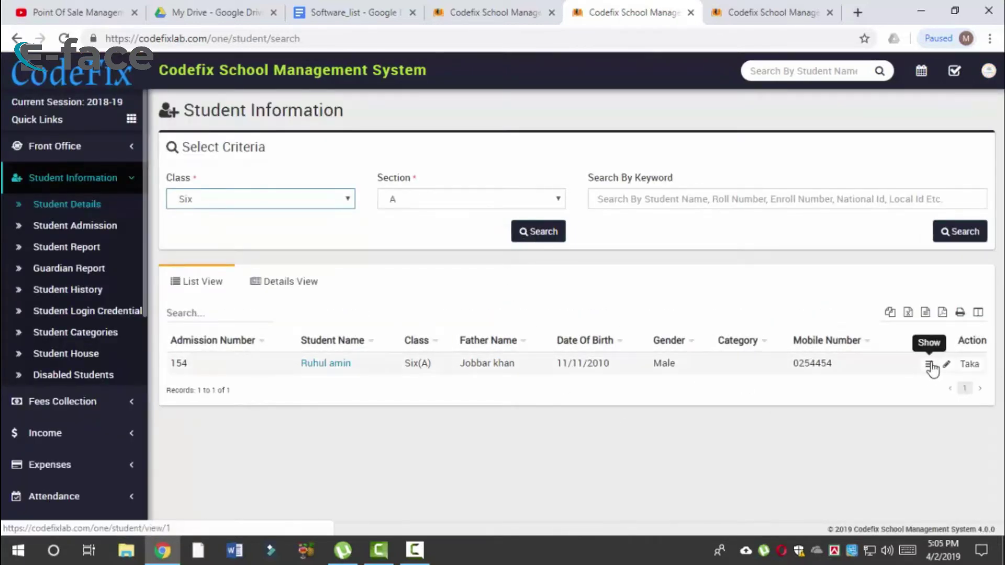
# Step: Open the student's profile and browse its Documents and Timeline tabs
pyautogui.click(930, 365)
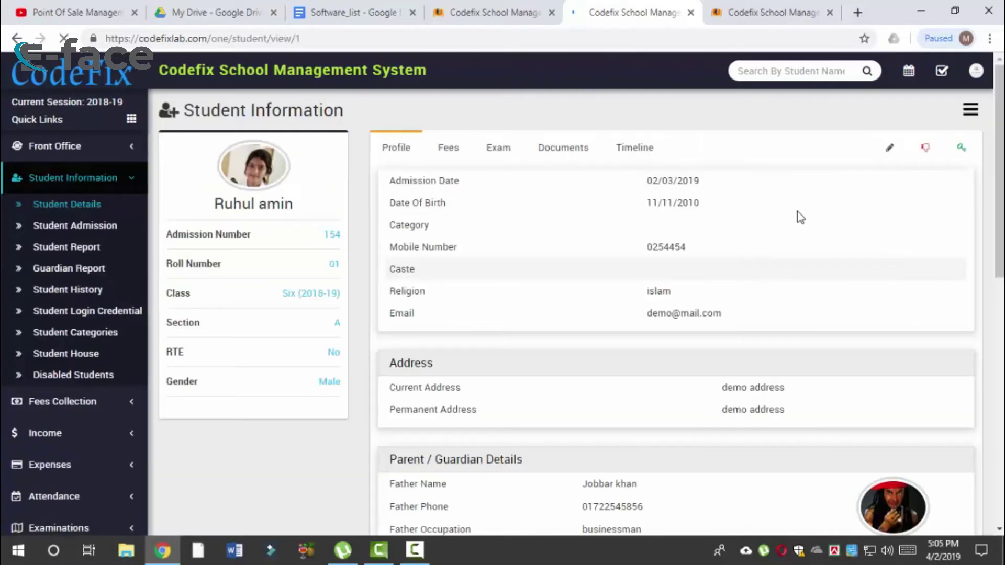
pyautogui.click(550, 151)
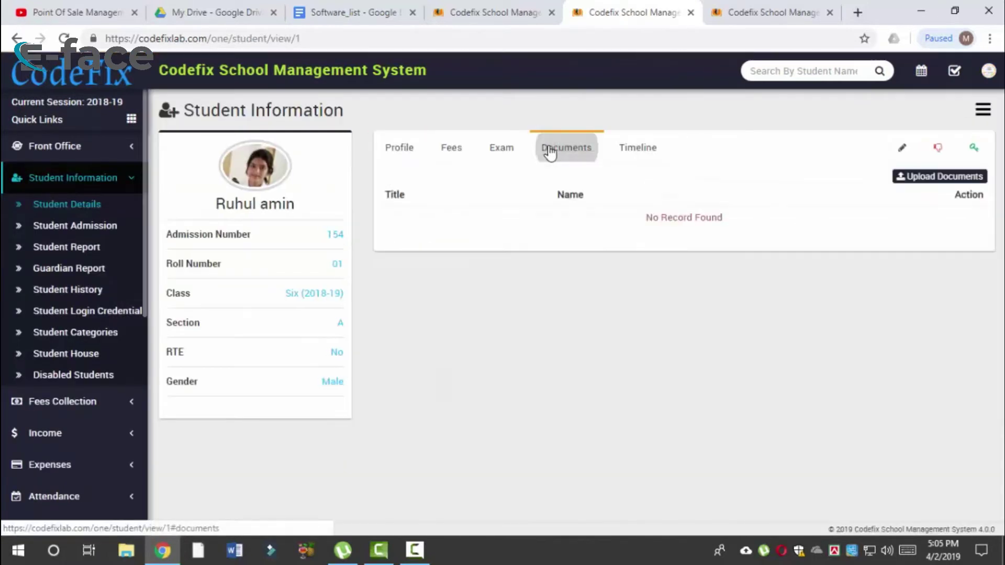
pyautogui.click(657, 151)
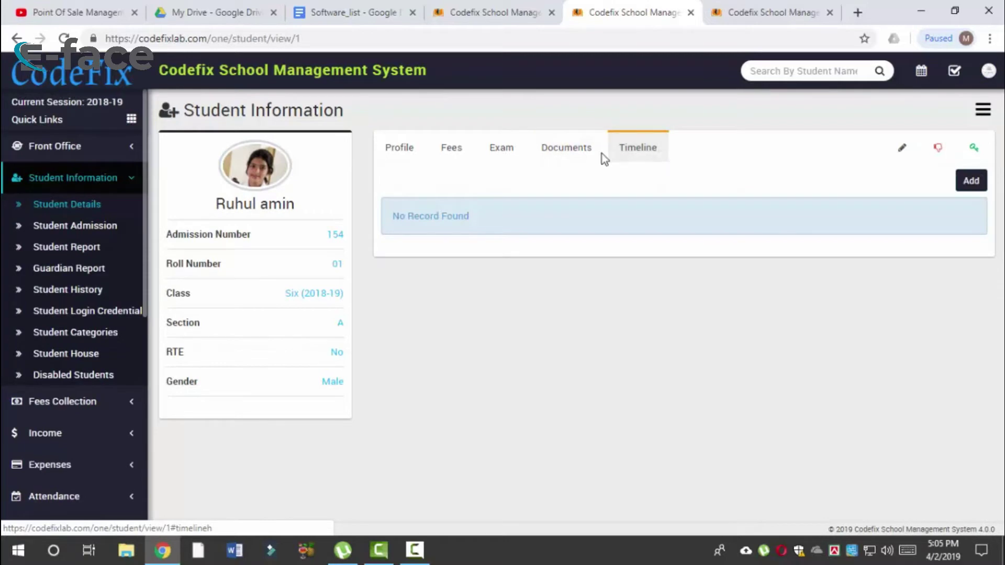
pyautogui.click(568, 154)
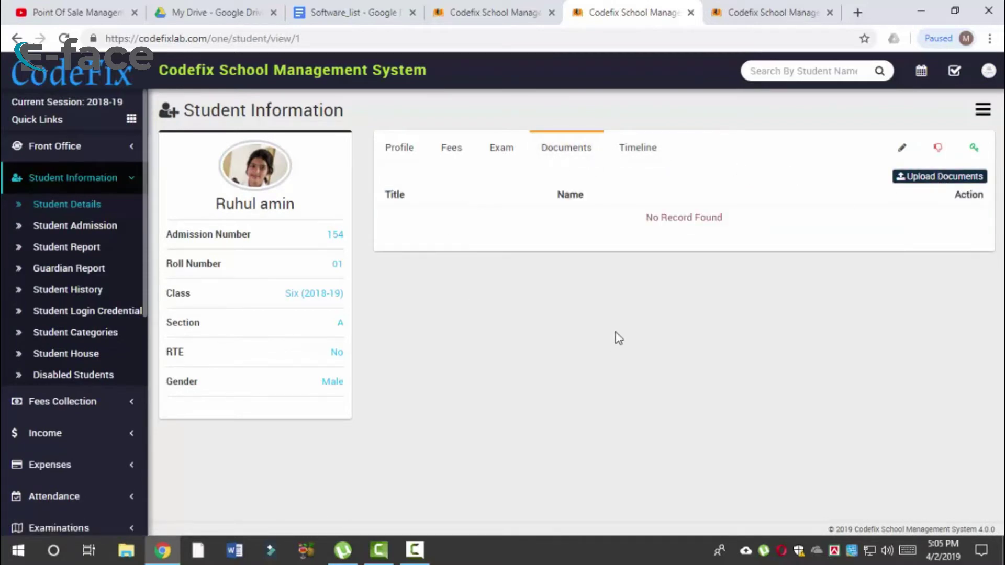
pyautogui.moveTo(198, 242); pyautogui.dragTo(213, 373)
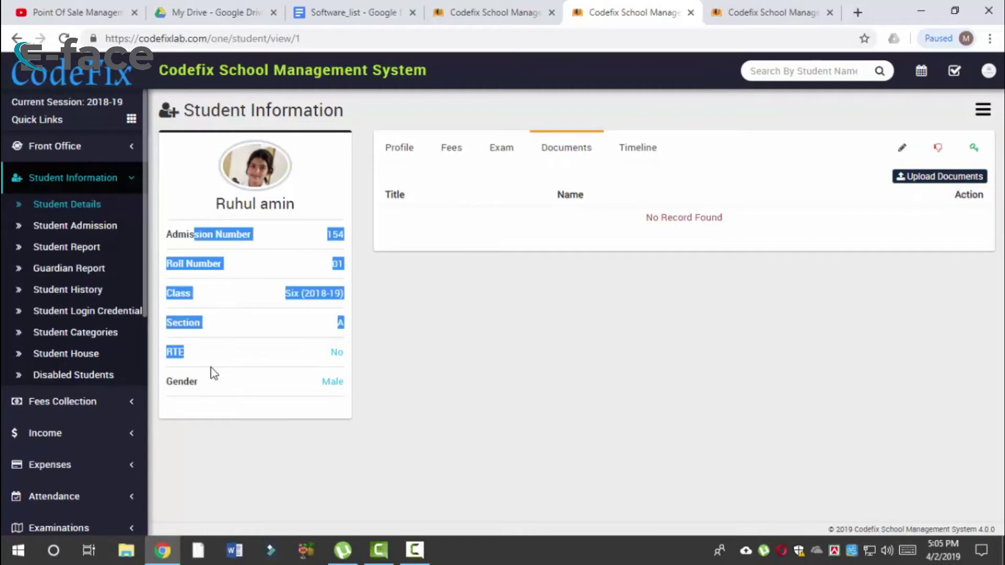
pyautogui.click(515, 353)
# Step: Return to the Profile tab and scroll through admission, address and guardian details
pyautogui.click(400, 148)
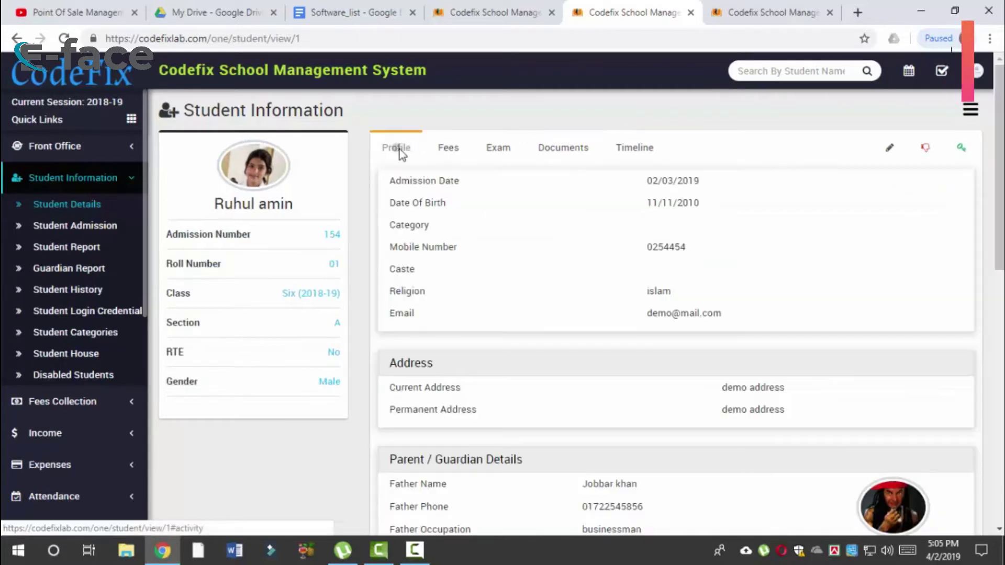
pyautogui.scroll(-3, 661, 338)
pyautogui.scroll(1, 658, 341)
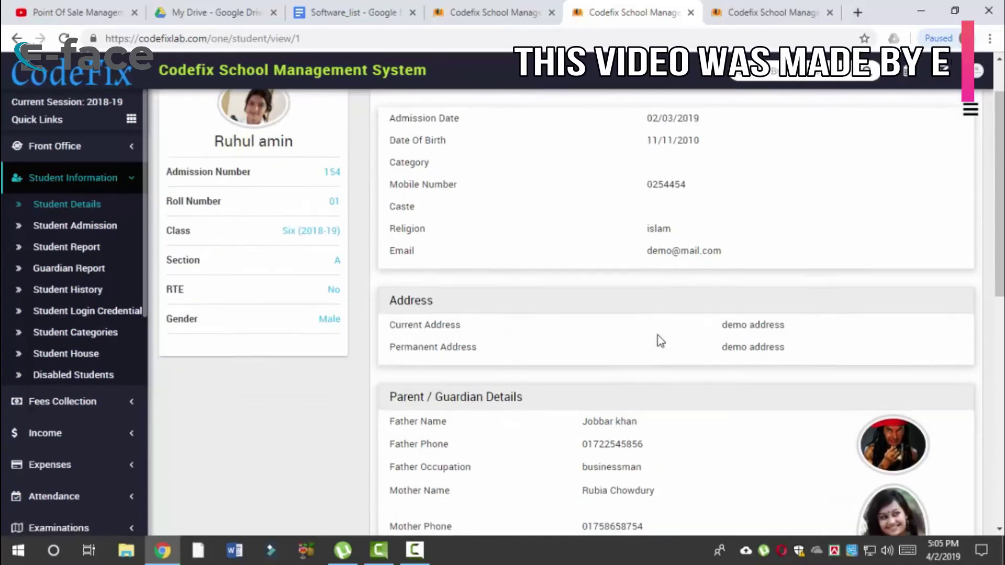
pyautogui.scroll(-2, 636, 336)
pyautogui.scroll(-3, 565, 314)
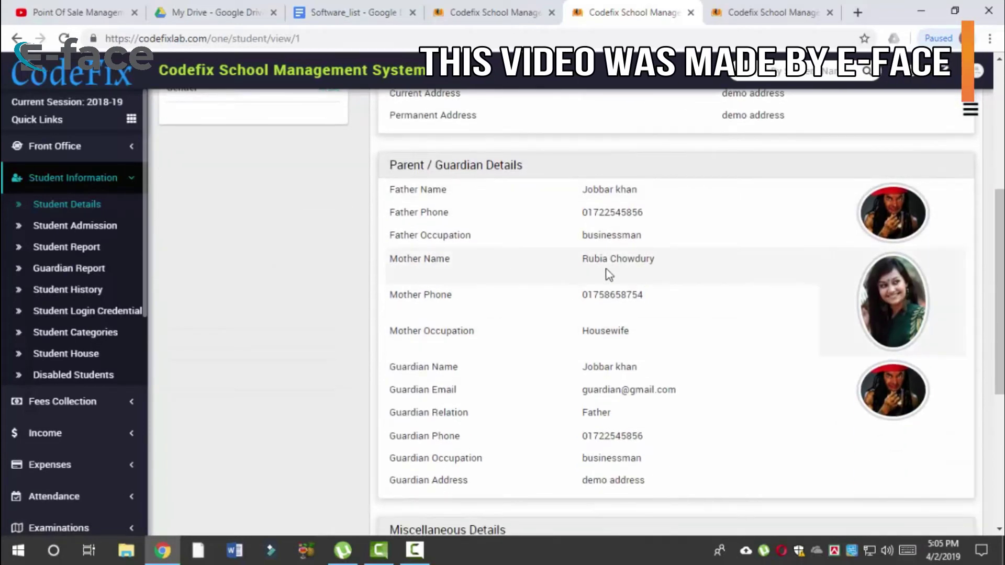
pyautogui.scroll(-6, 474, 234)
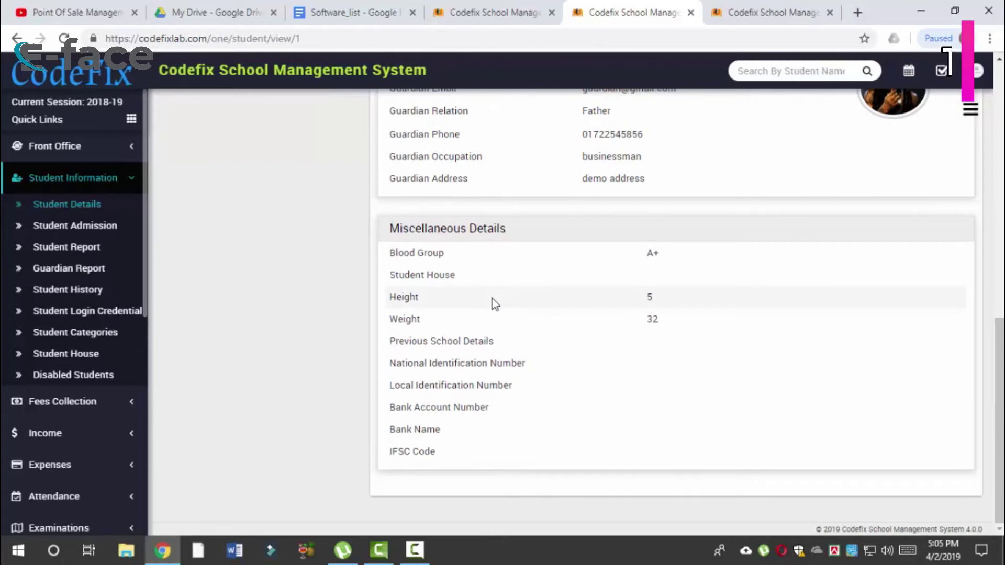
pyautogui.scroll(8, 493, 304)
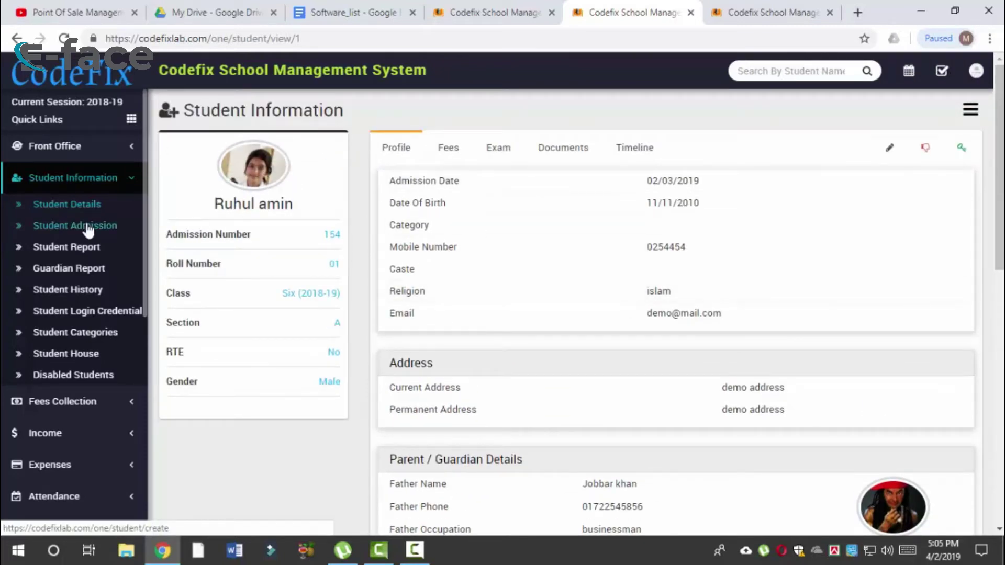
# Step: Open the Student Report page with class Six and section A selected
pyautogui.click(91, 246)
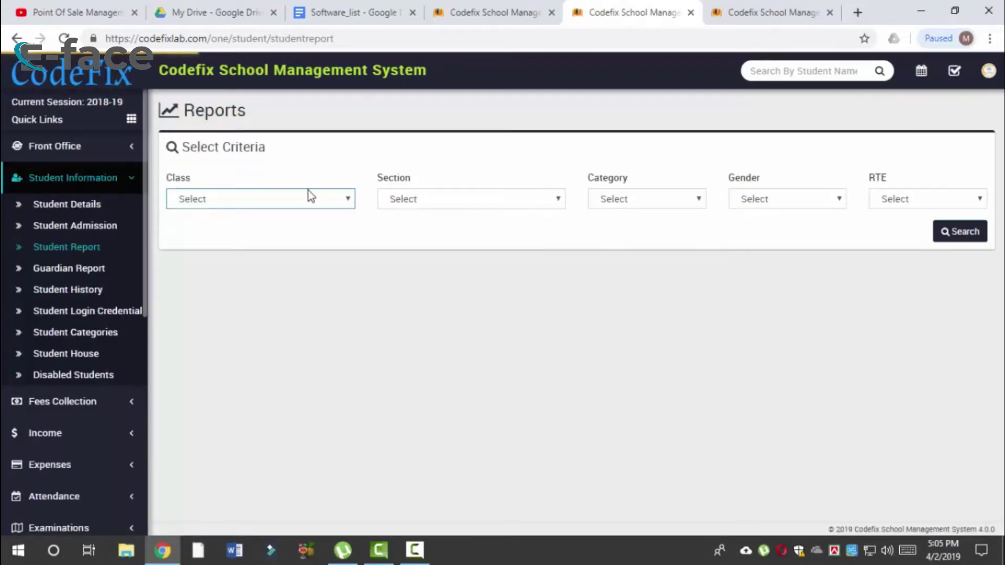
pyautogui.click(309, 196)
pyautogui.click(253, 300)
pyautogui.click(466, 200)
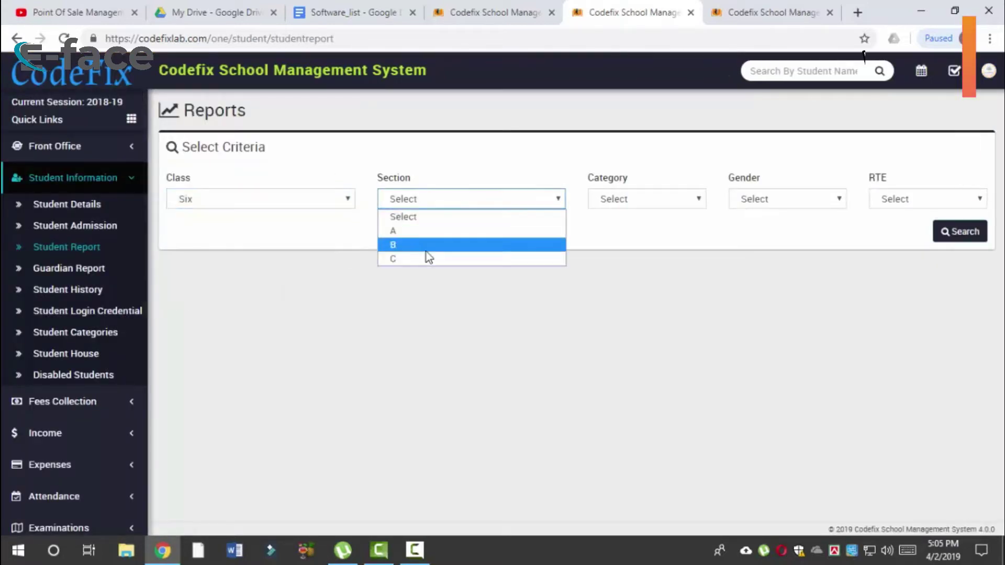
pyautogui.click(427, 231)
# Step: Run the report filtered to Gender Male and RTE Yes
pyautogui.click(631, 200)
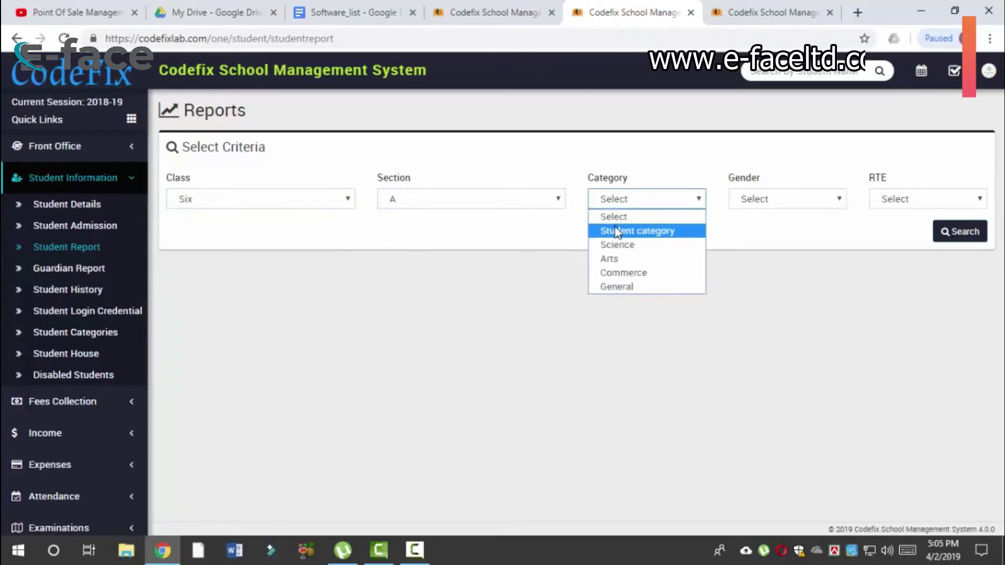
pyautogui.click(782, 213)
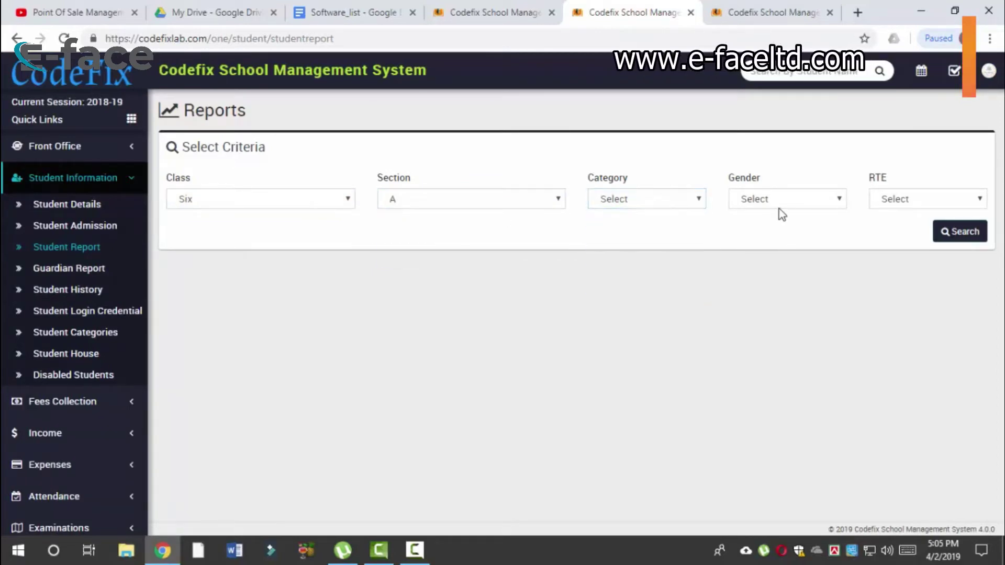
pyautogui.click(780, 209)
pyautogui.click(764, 230)
pyautogui.click(902, 207)
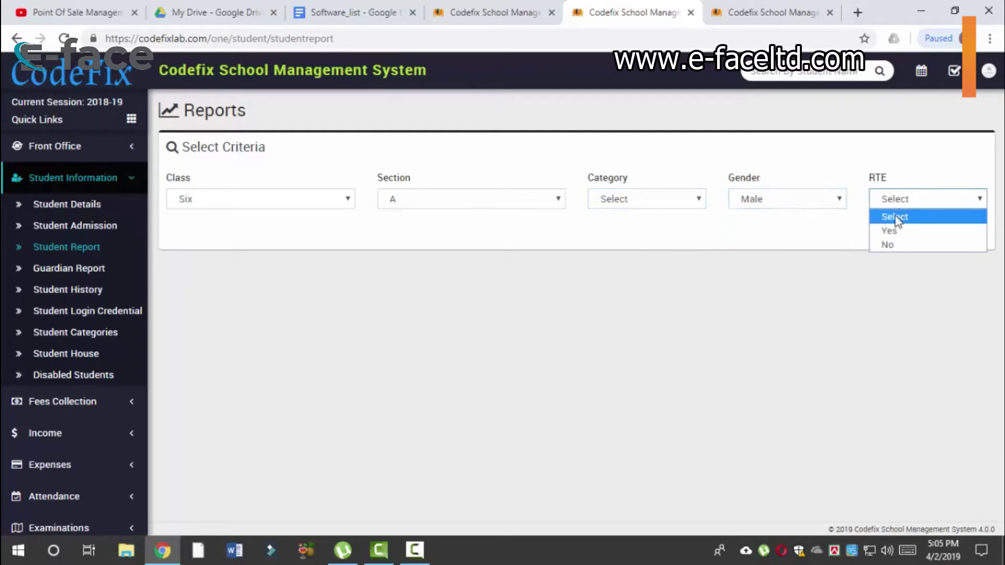
pyautogui.click(890, 230)
pyautogui.click(964, 234)
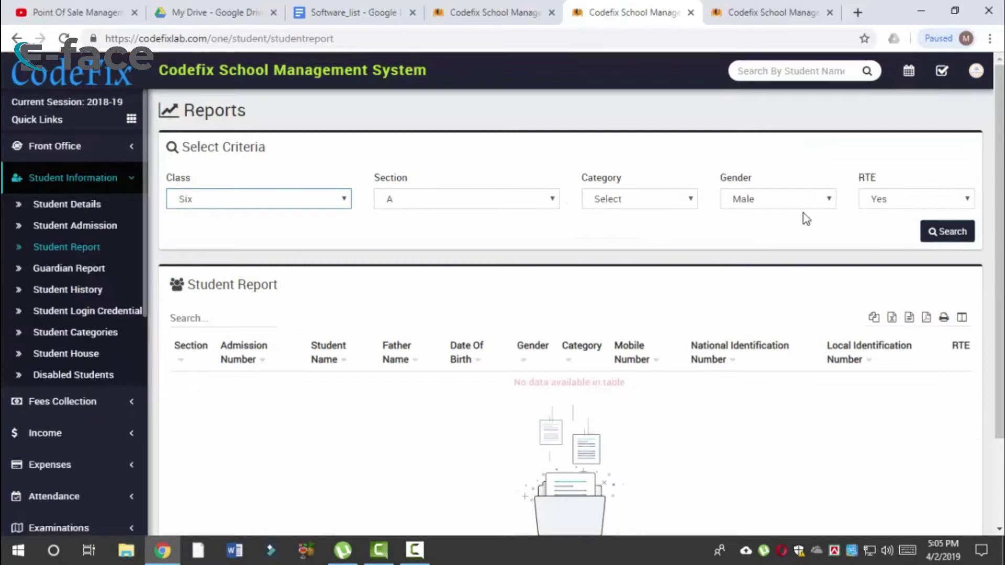
# Step: Rerun with RTE No, then clear the RTE and gender filters and search again
pyautogui.click(903, 202)
pyautogui.click(890, 245)
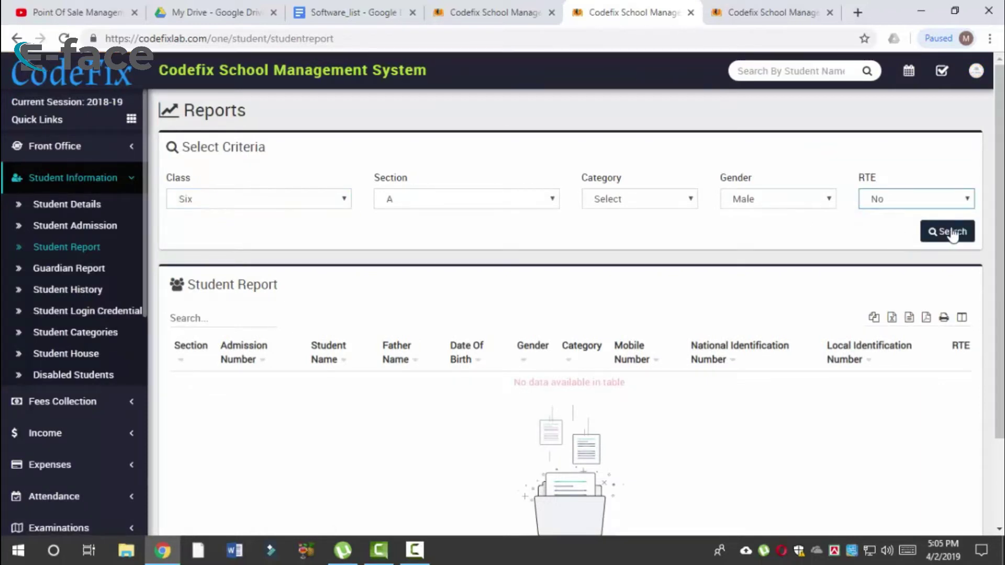
pyautogui.click(951, 234)
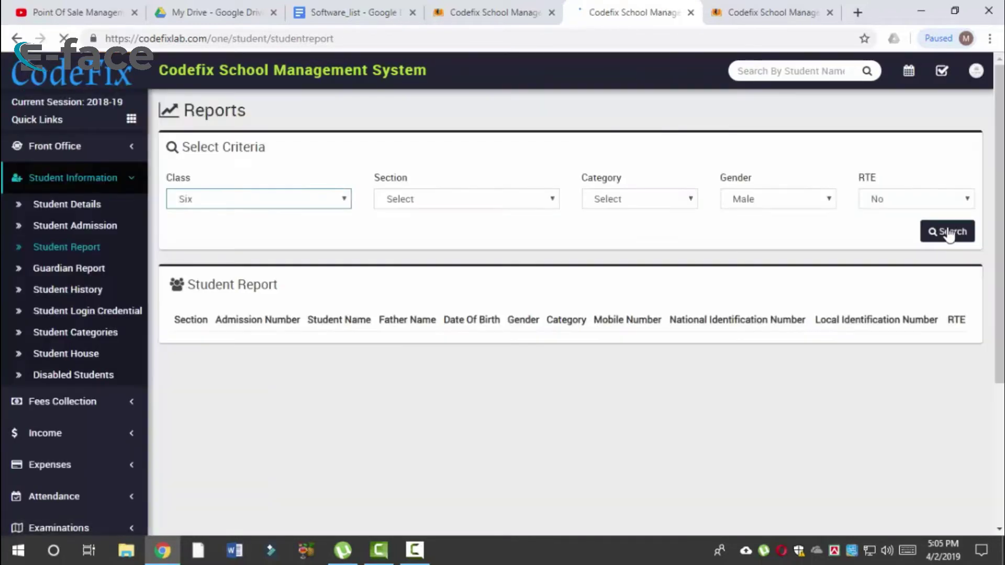
pyautogui.click(936, 200)
pyautogui.click(933, 216)
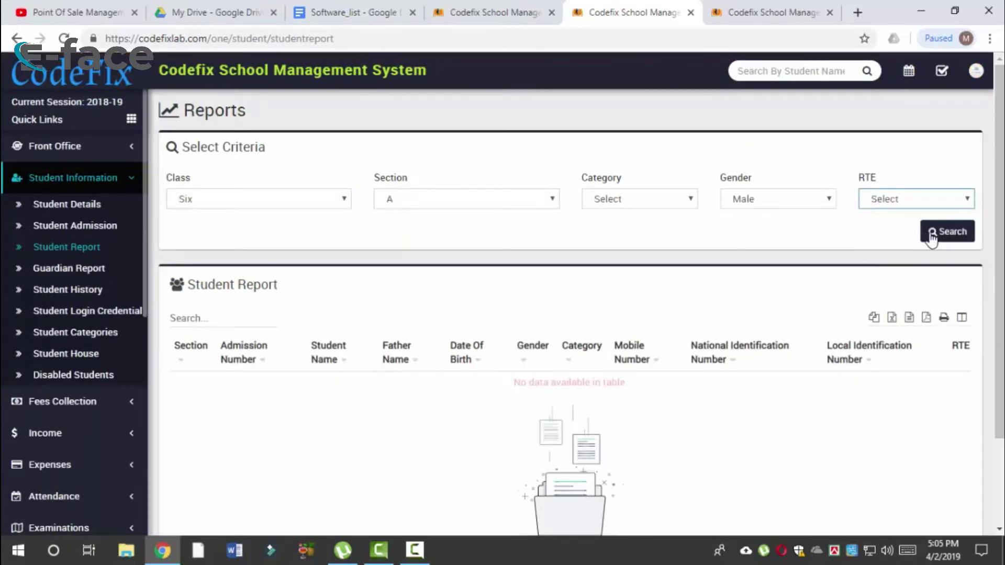
pyautogui.click(796, 201)
pyautogui.click(778, 215)
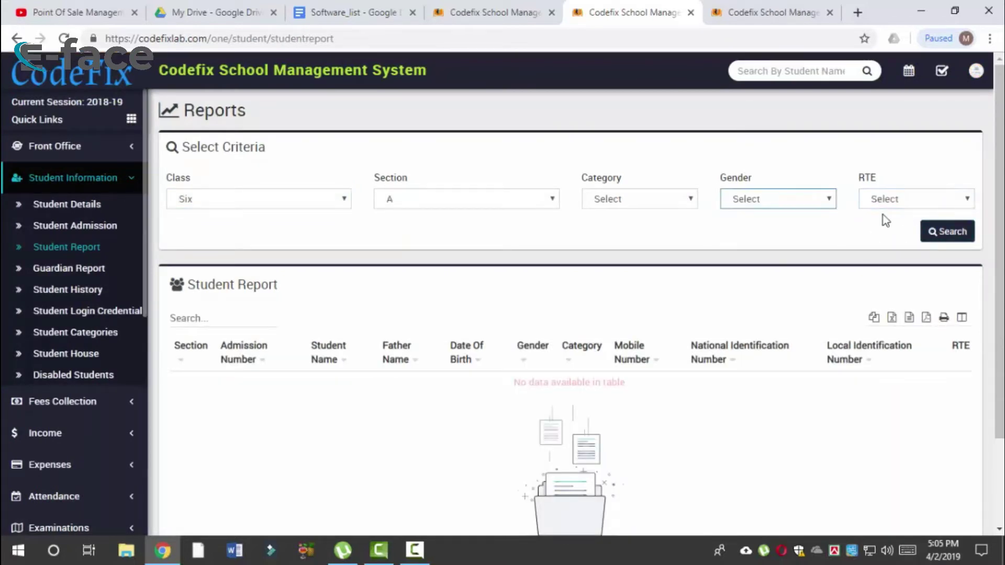
pyautogui.click(950, 232)
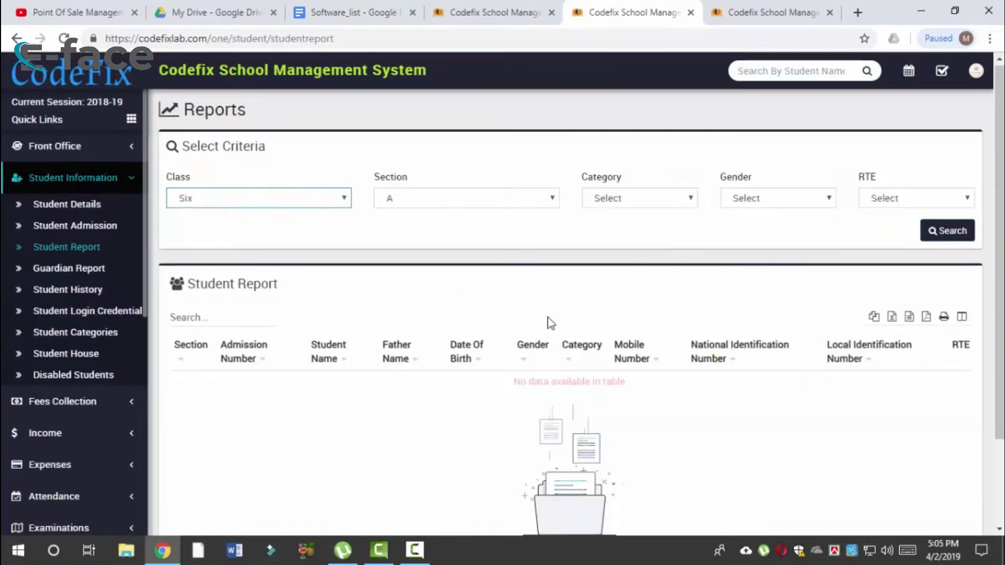
pyautogui.scroll(-2, 548, 321)
pyautogui.scroll(2, 582, 286)
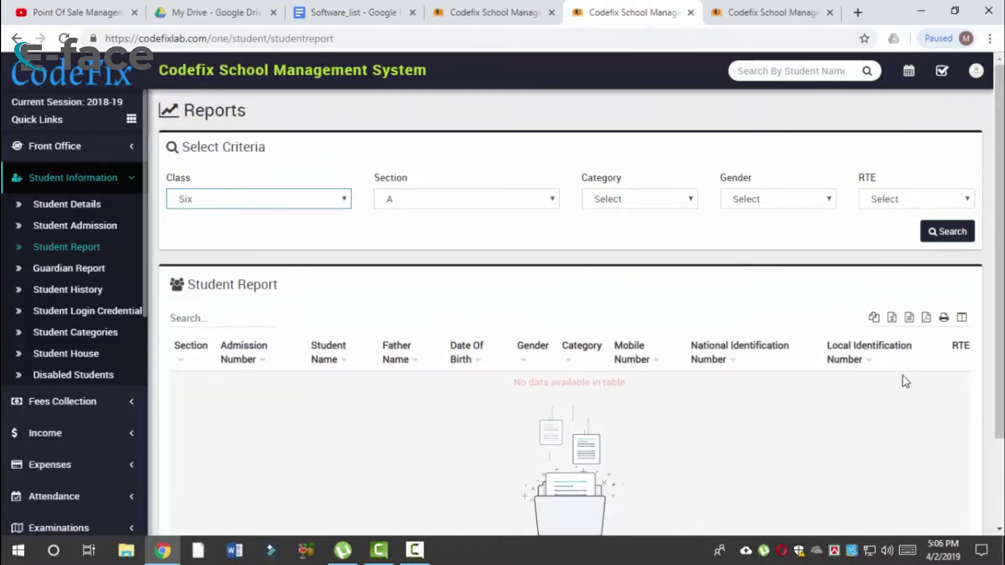
# Step: Open the Guardian Report and look over the first row's admission and mobile numbers
pyautogui.click(68, 272)
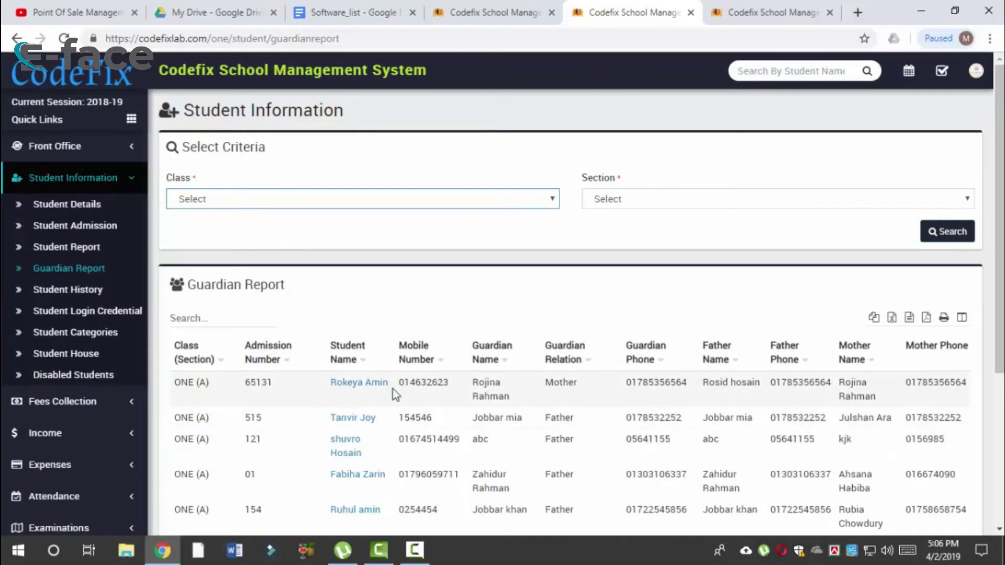
pyautogui.scroll(-3, 835, 417)
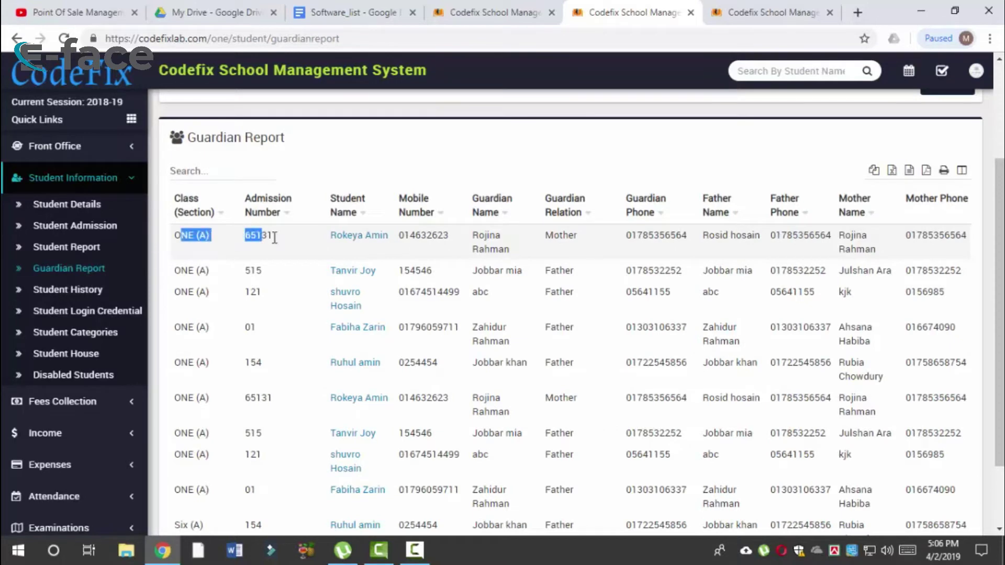
pyautogui.moveTo(274, 238); pyautogui.dragTo(267, 236)
pyautogui.doubleClick(428, 235)
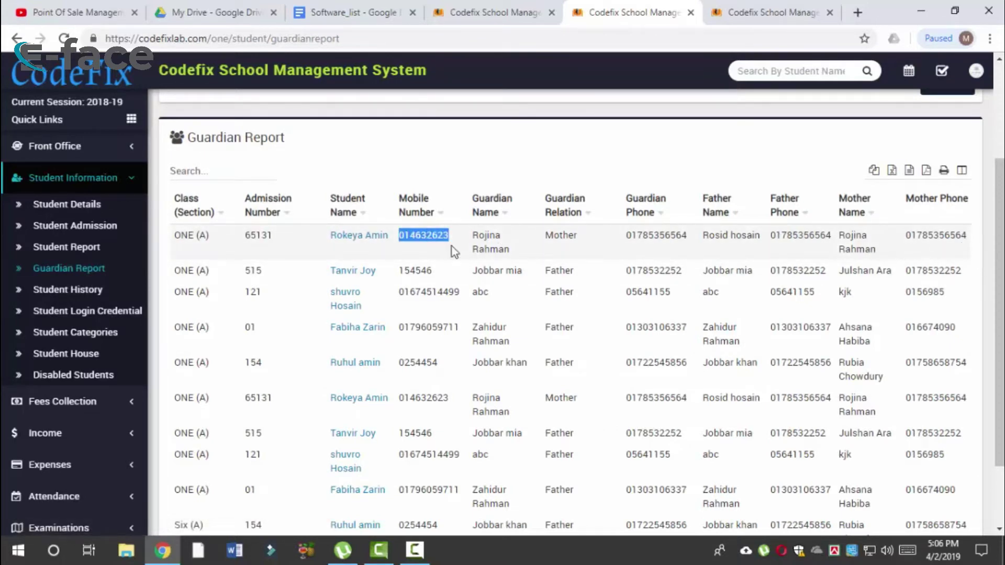
pyautogui.scroll(-2, 850, 257)
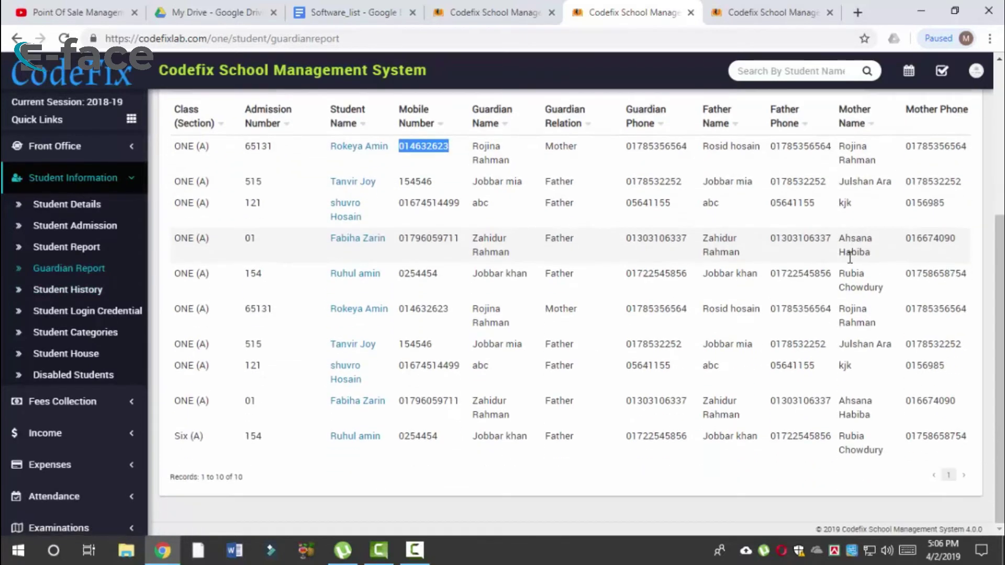
pyautogui.scroll(4, 848, 257)
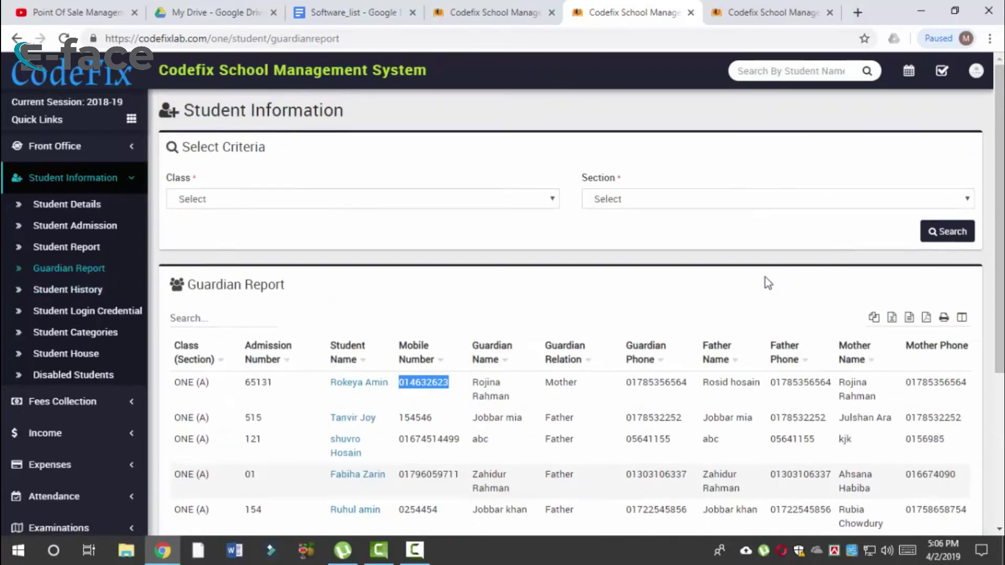
# Step: Run the guardian report for class Six, section A, then open Student History
pyautogui.click(525, 198)
pyautogui.click(335, 299)
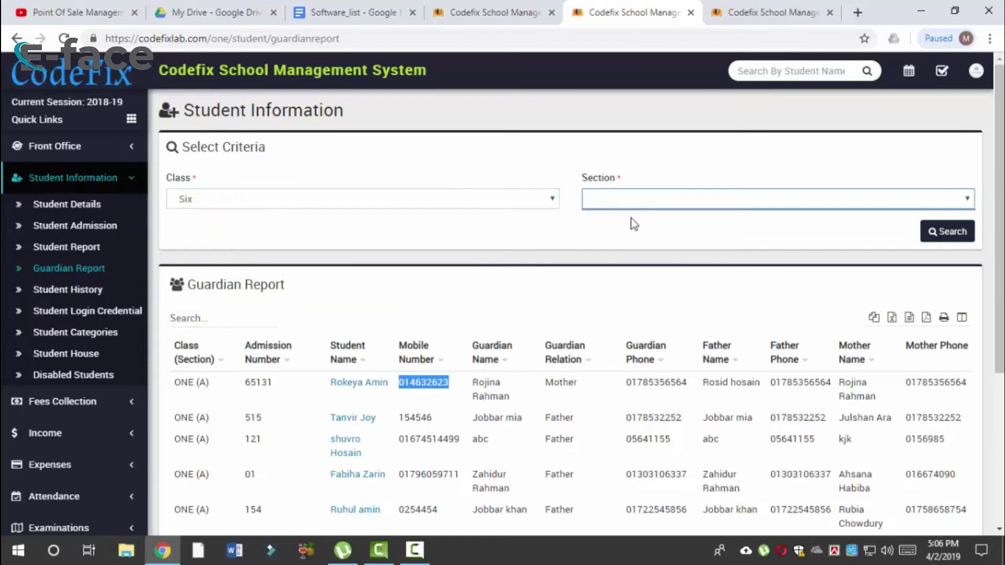
pyautogui.click(623, 205)
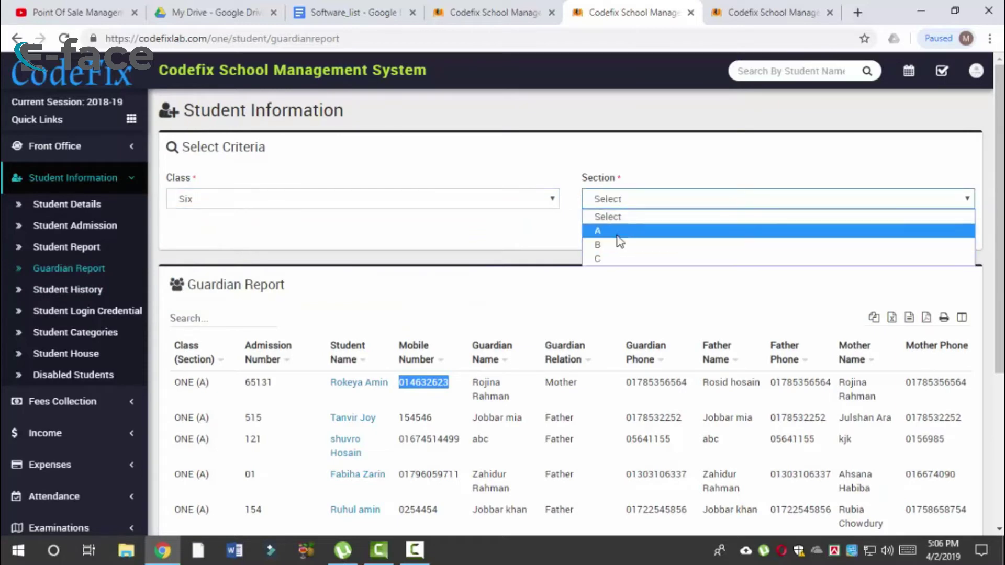
pyautogui.click(620, 228)
pyautogui.click(954, 234)
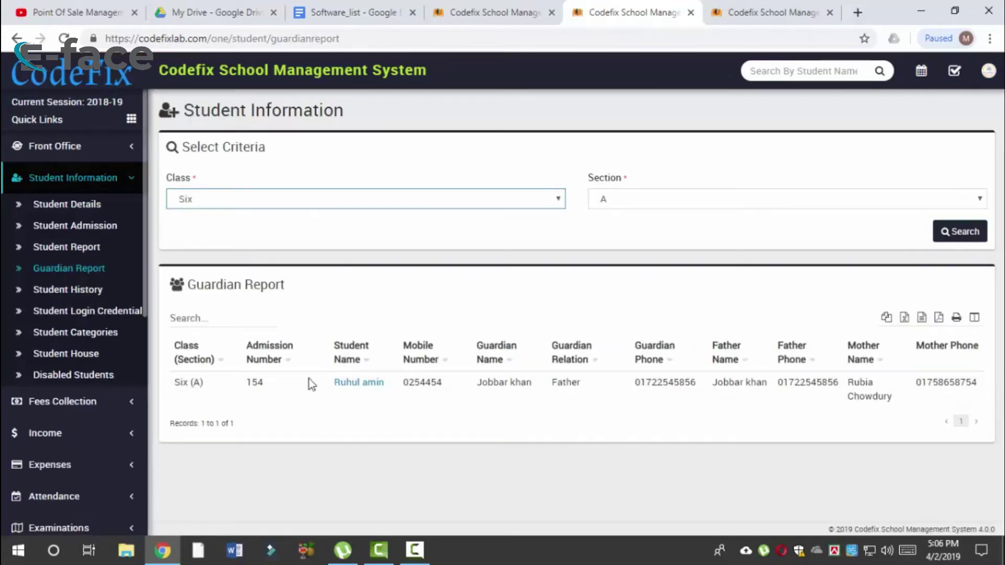
pyautogui.moveTo(243, 384); pyautogui.dragTo(845, 388)
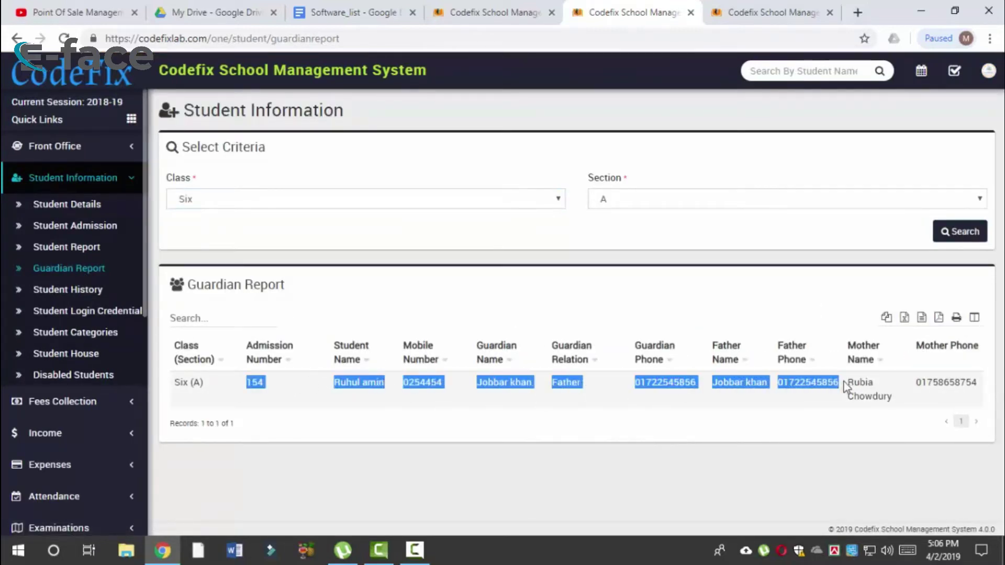
pyautogui.click(99, 292)
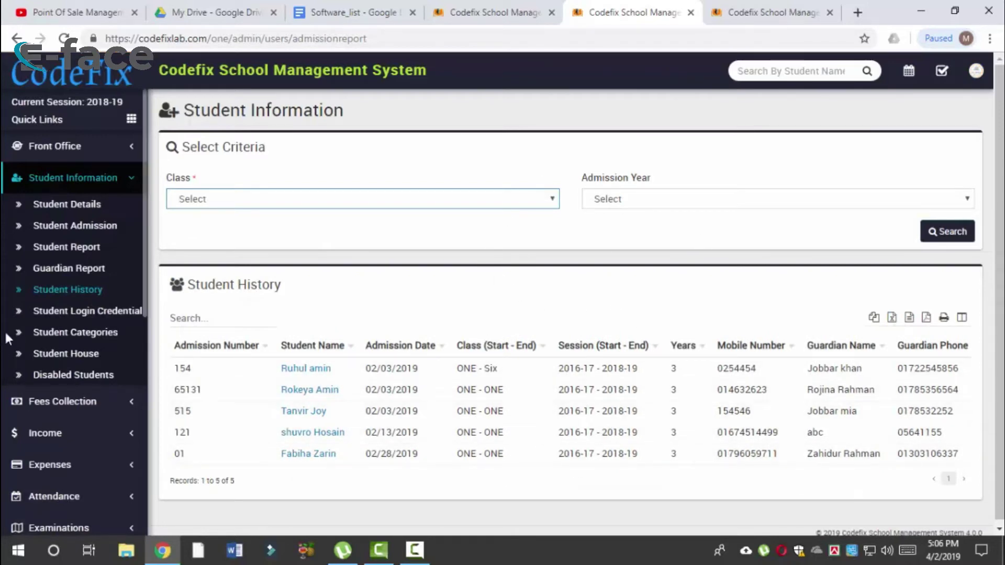
# Step: Inspect the Student Login Credential table's student and parent passwords, then open Student Categories
pyautogui.click(123, 313)
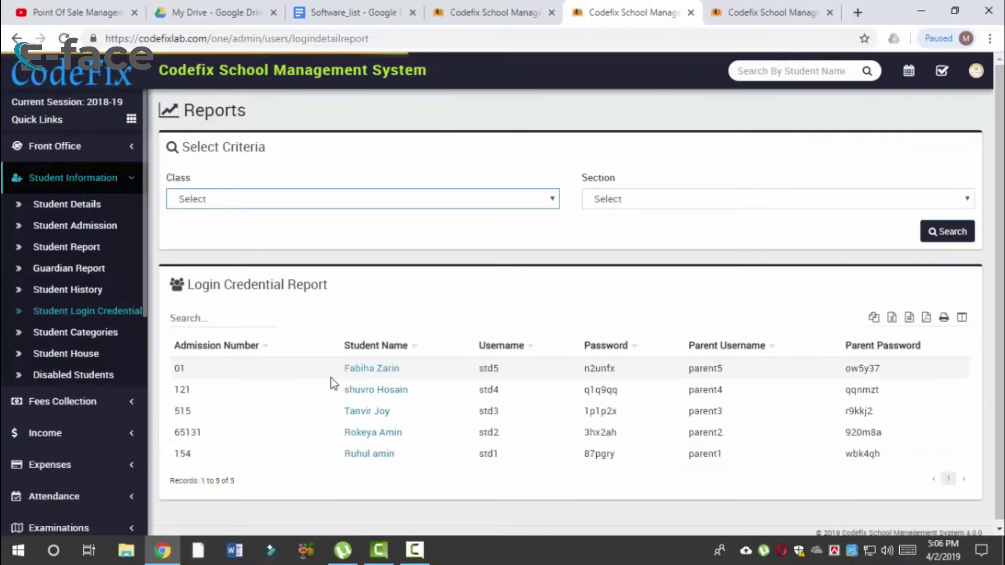
pyautogui.moveTo(331, 378); pyautogui.dragTo(403, 379)
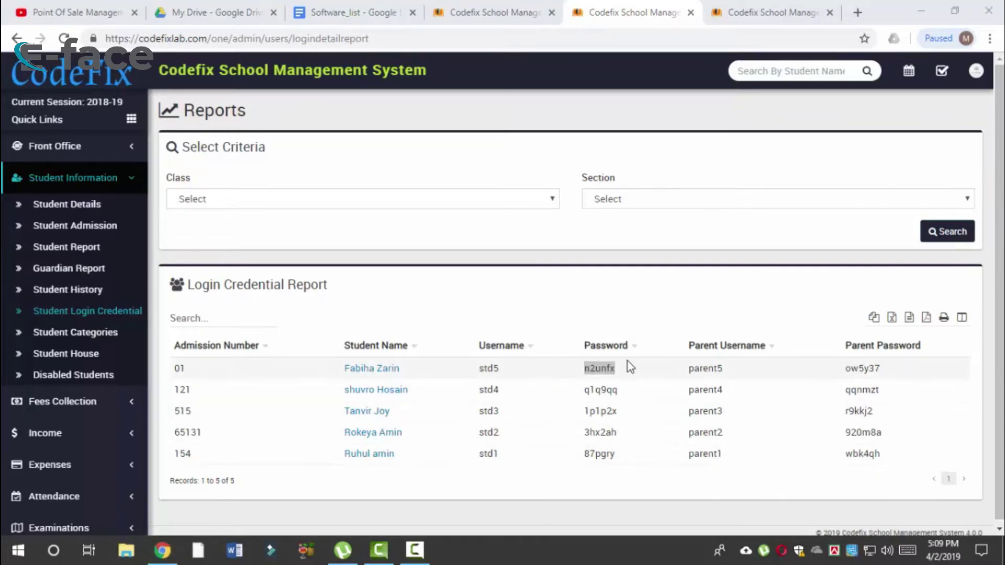
pyautogui.doubleClick(597, 369)
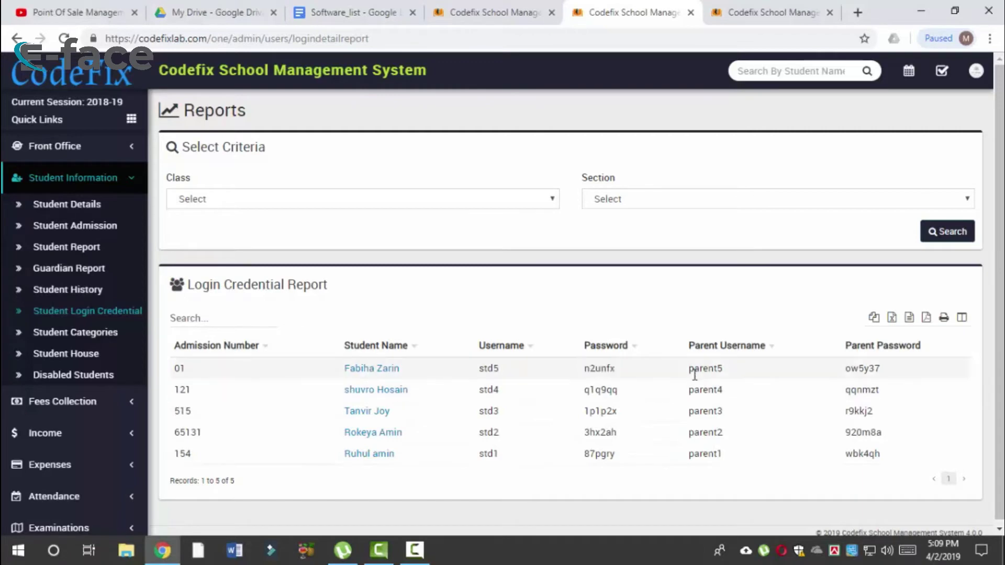
pyautogui.doubleClick(854, 368)
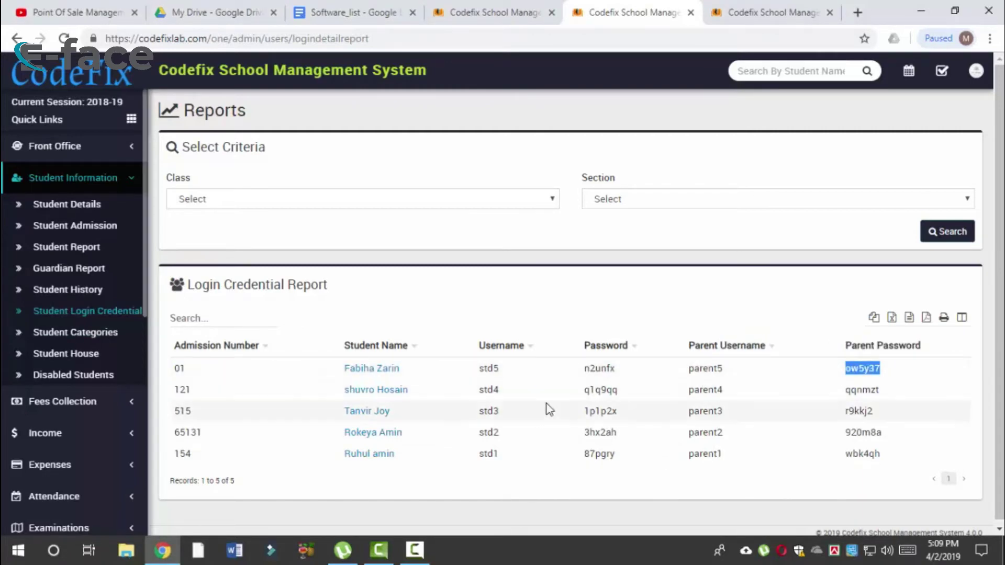
pyautogui.scroll(-1, 146, 314)
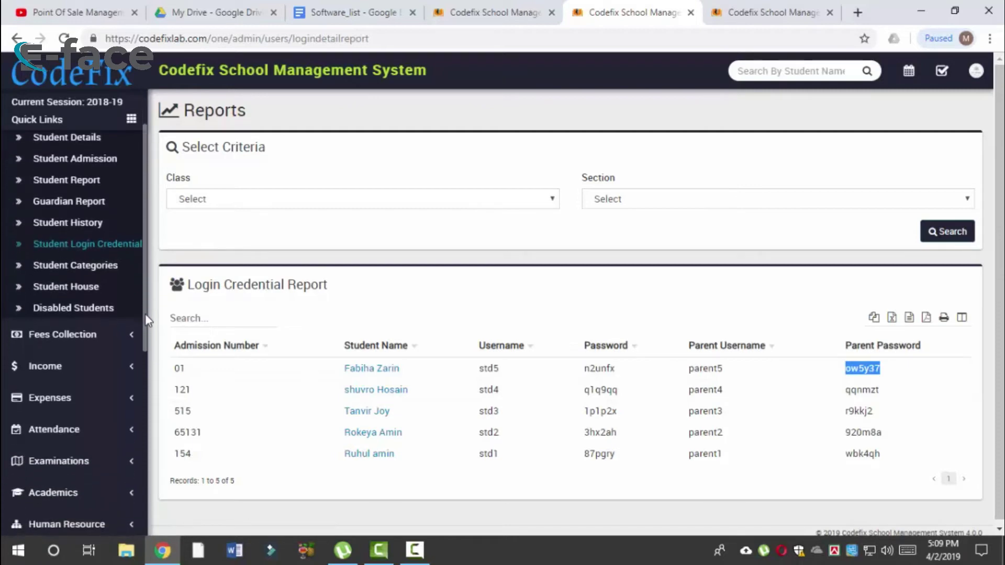
pyautogui.doubleClick(591, 370)
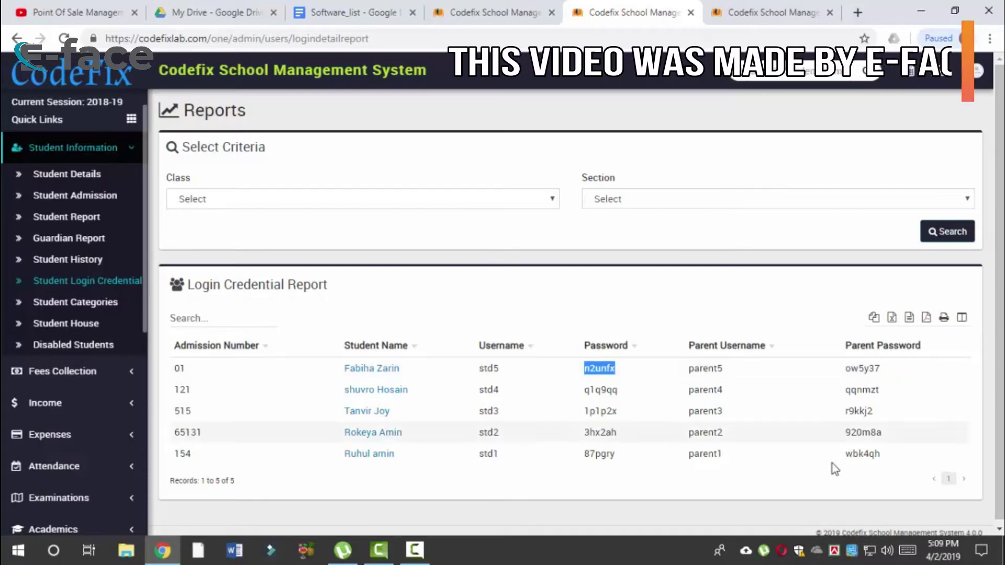
pyautogui.doubleClick(863, 369)
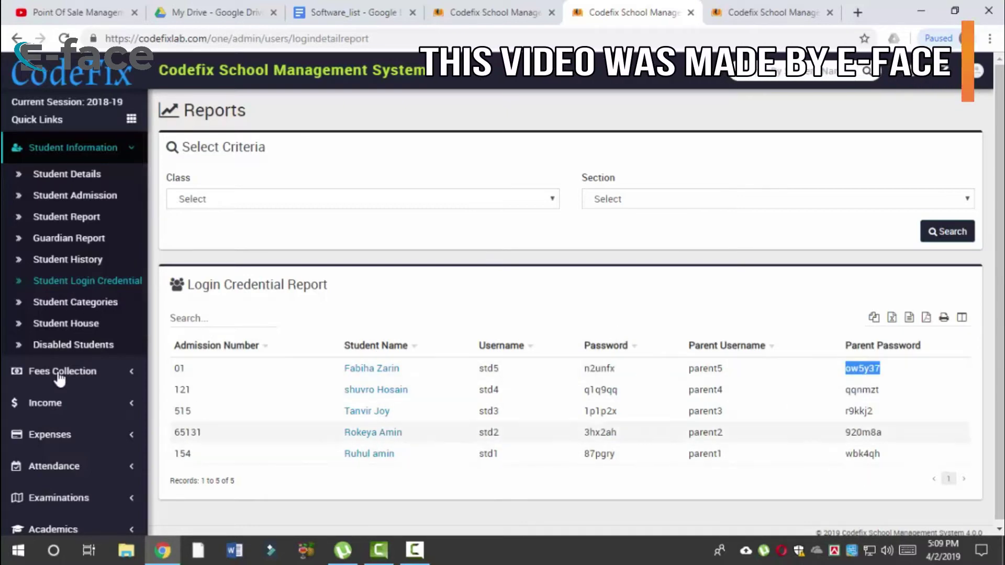
pyautogui.moveTo(146, 275); pyautogui.dragTo(147, 296)
pyautogui.click(116, 278)
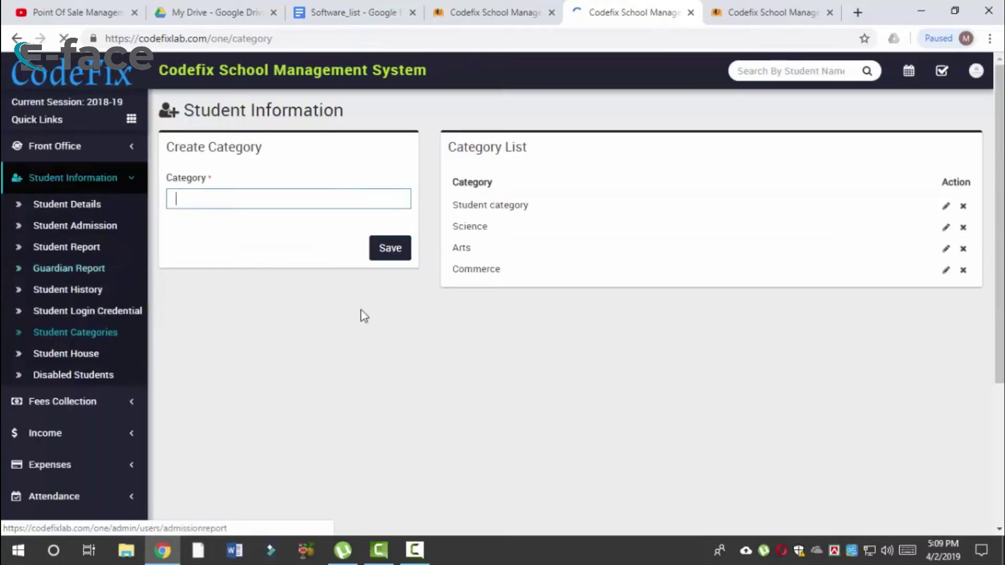
# Step: Review the category names, then visit Student House's Name and Description fields and Disabled Students
pyautogui.moveTo(491, 245); pyautogui.dragTo(487, 230)
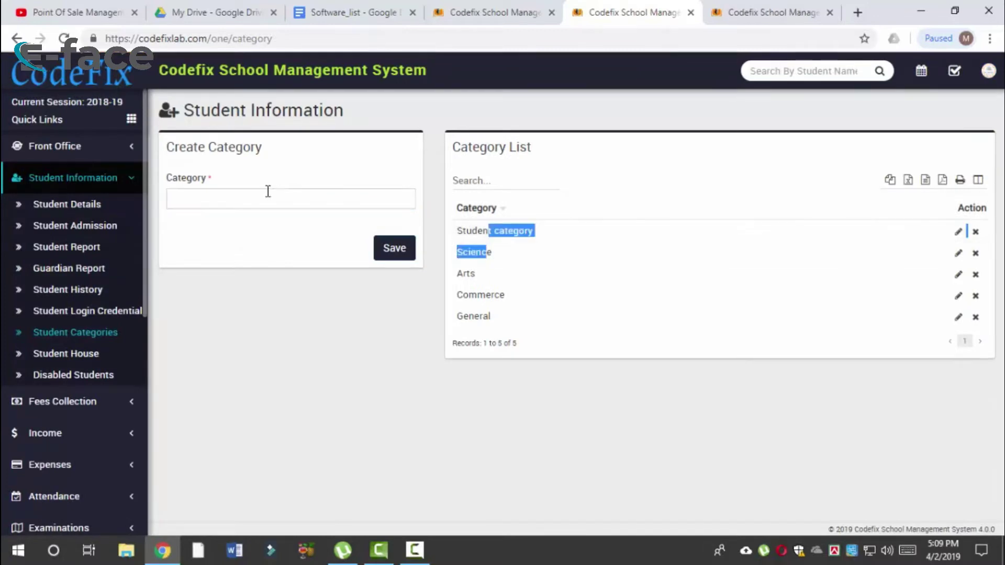
pyautogui.click(267, 190)
pyautogui.click(80, 357)
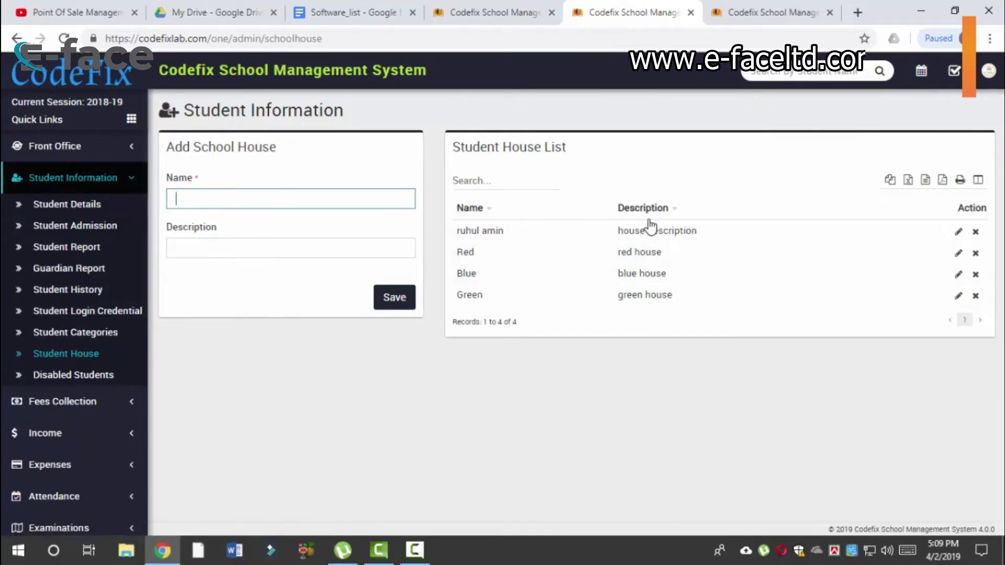
pyautogui.click(302, 247)
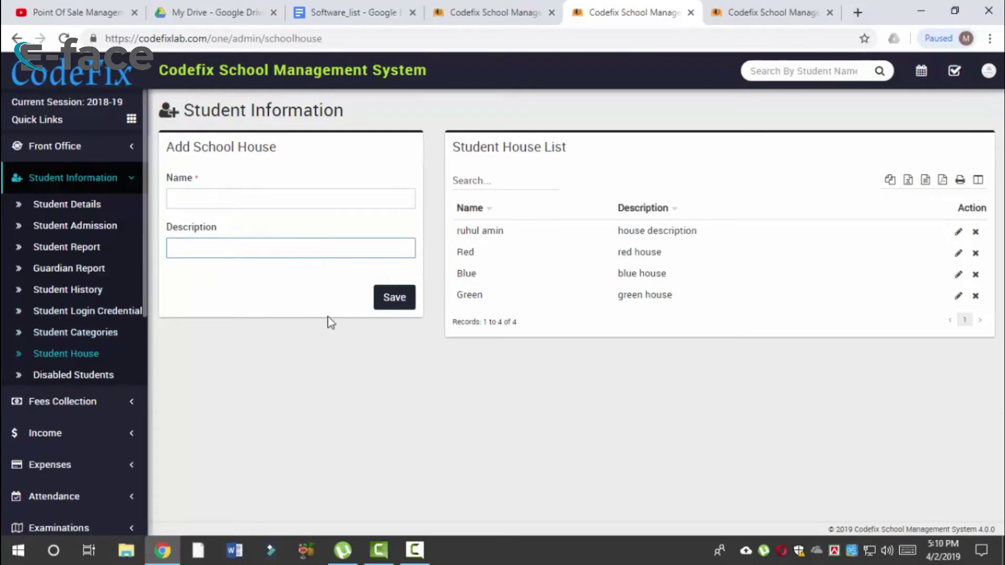
pyautogui.click(306, 193)
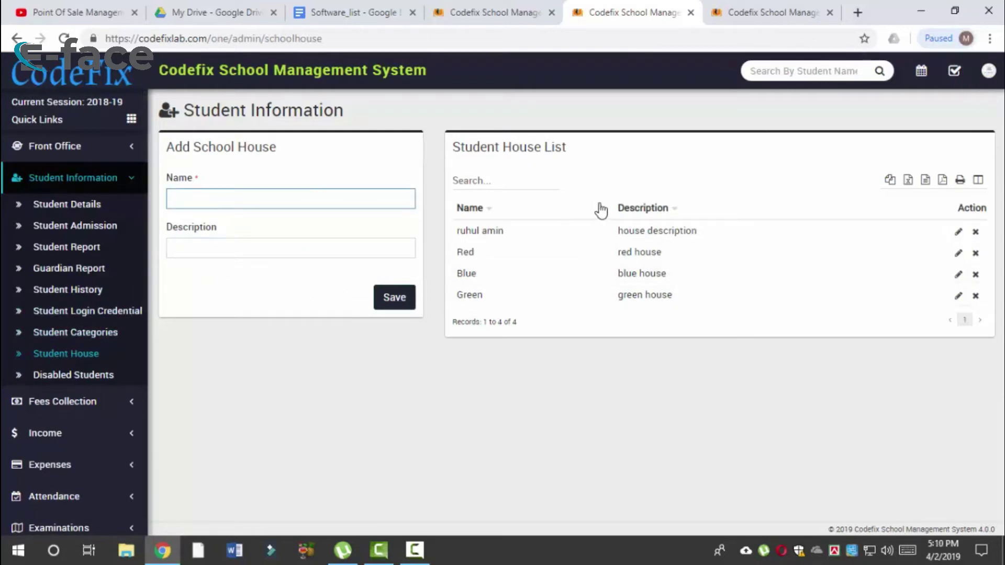
pyautogui.click(92, 385)
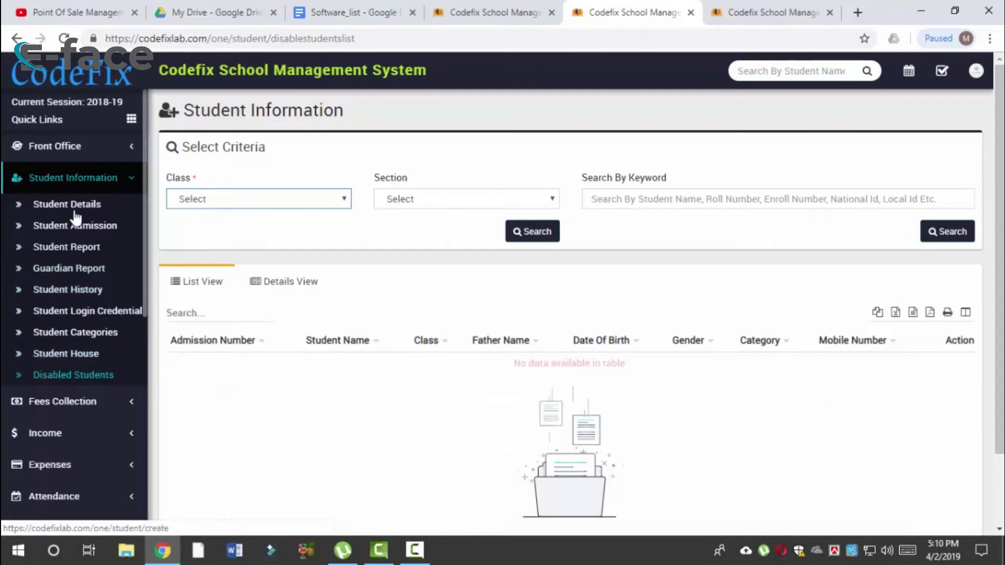
# Step: Collapse Student Information, expand Front Office and go to Admission Enquiry
pyautogui.click(110, 181)
pyautogui.click(94, 149)
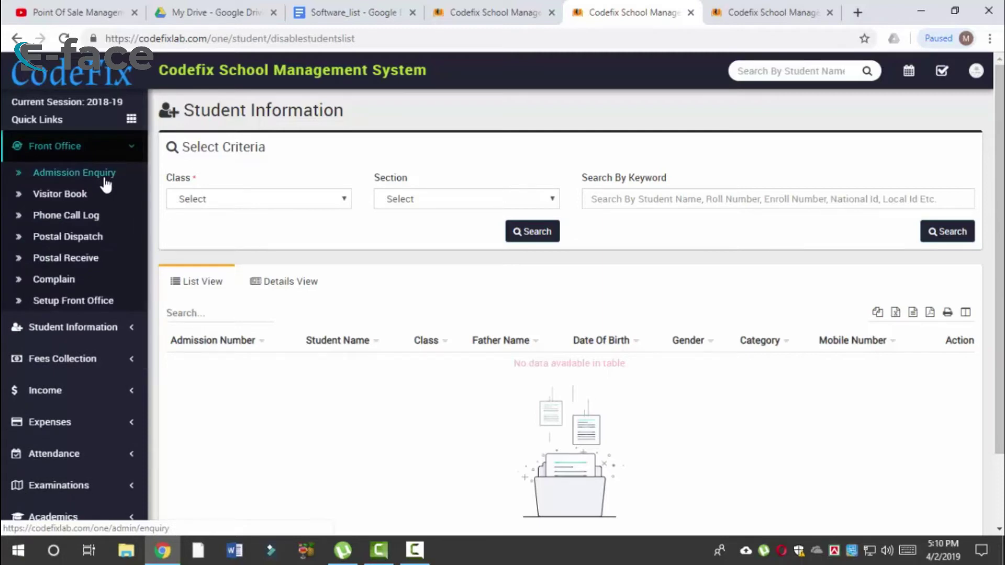
pyautogui.click(104, 179)
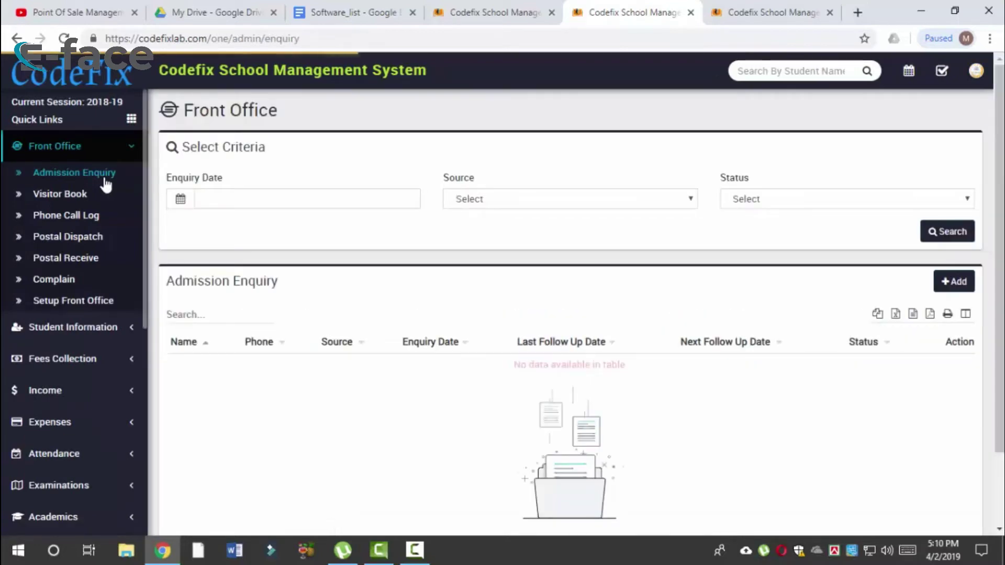
# Step: Set the enquiry date range to 04/03/2019 through 05/17/2019 and apply it
pyautogui.click(358, 201)
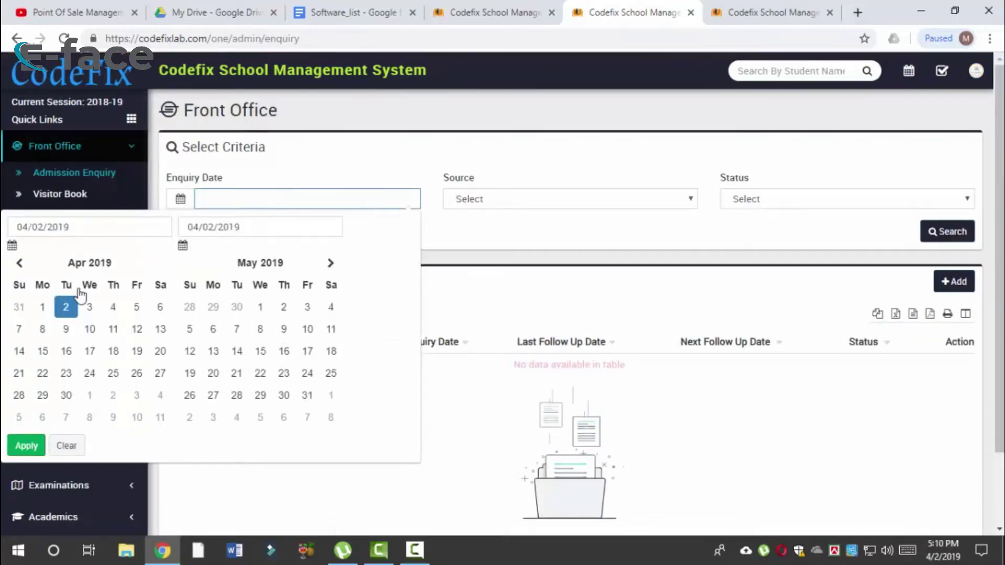
pyautogui.click(66, 309)
pyautogui.click(66, 308)
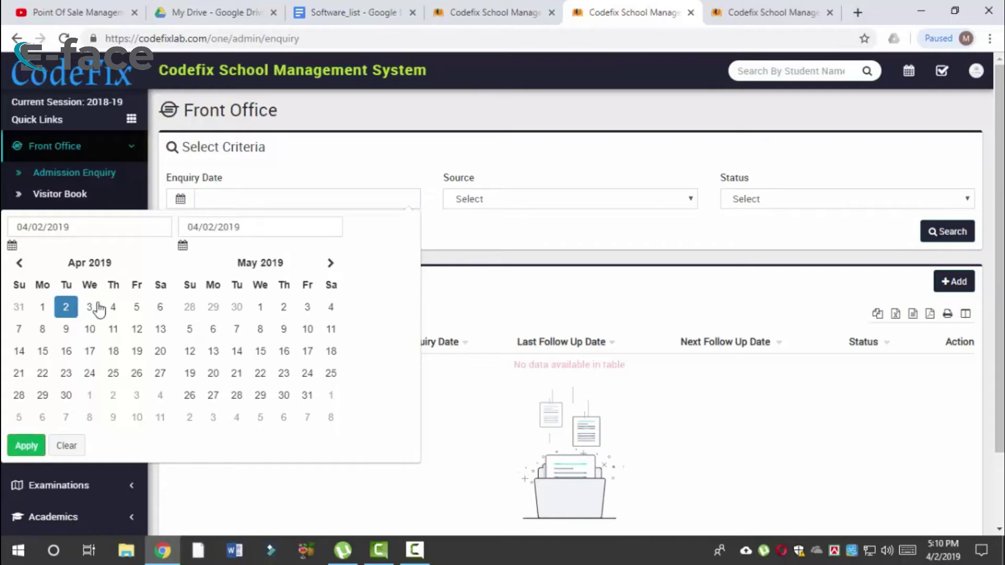
pyautogui.click(237, 374)
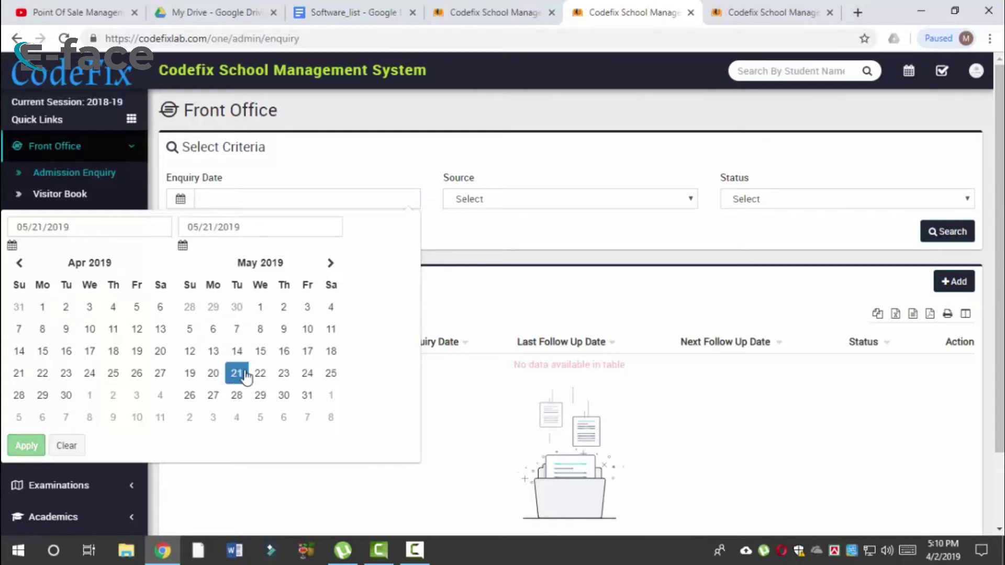
pyautogui.click(90, 309)
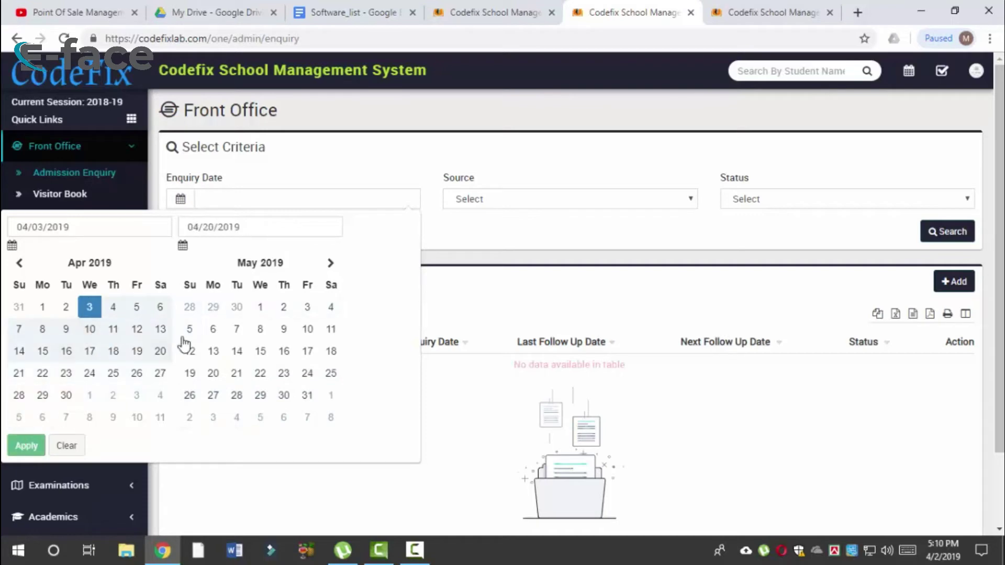
pyautogui.click(306, 354)
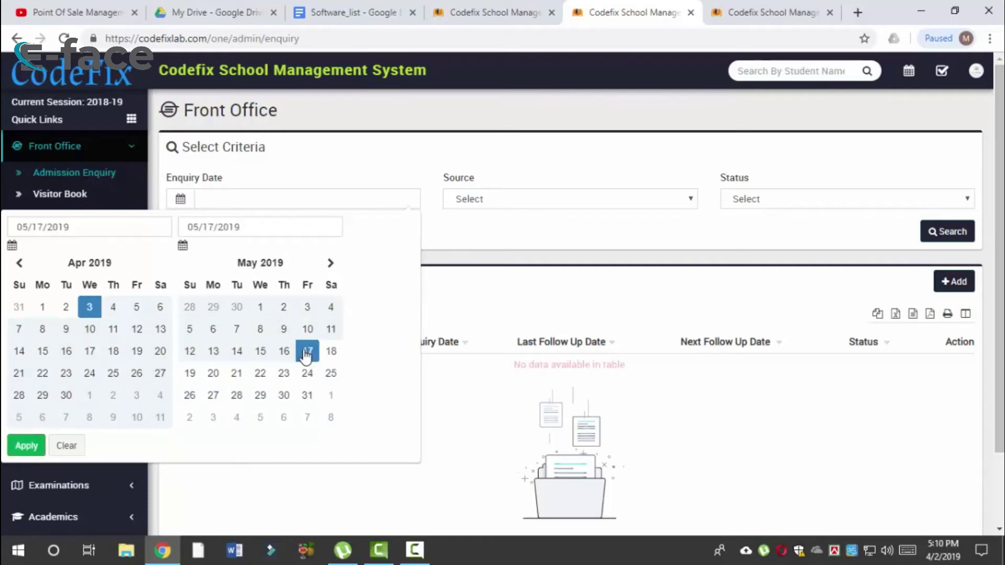
pyautogui.click(26, 446)
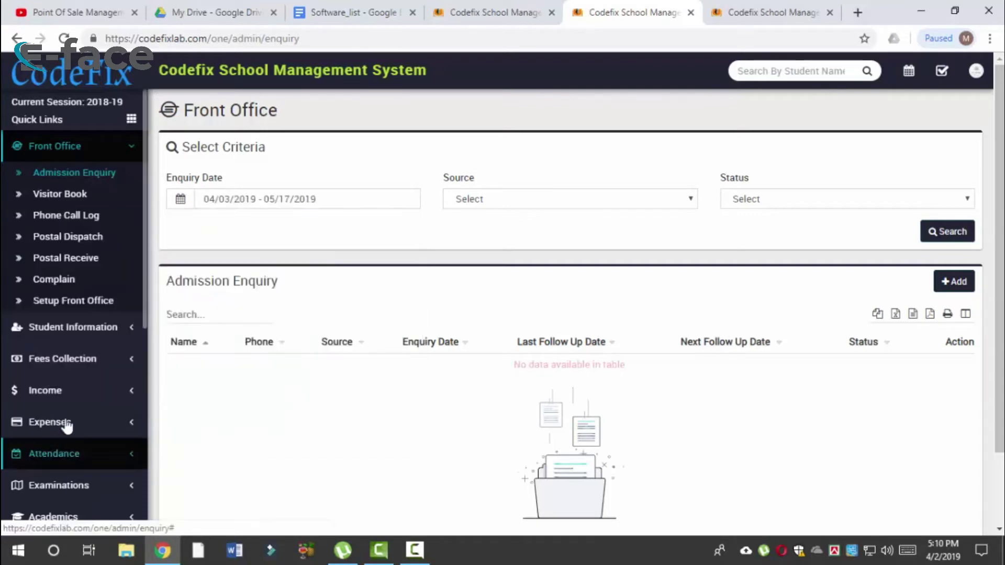
# Step: Filter enquiries to Active status, search, then start a new admission enquiry
pyautogui.click(570, 203)
pyautogui.click(547, 216)
pyautogui.click(546, 206)
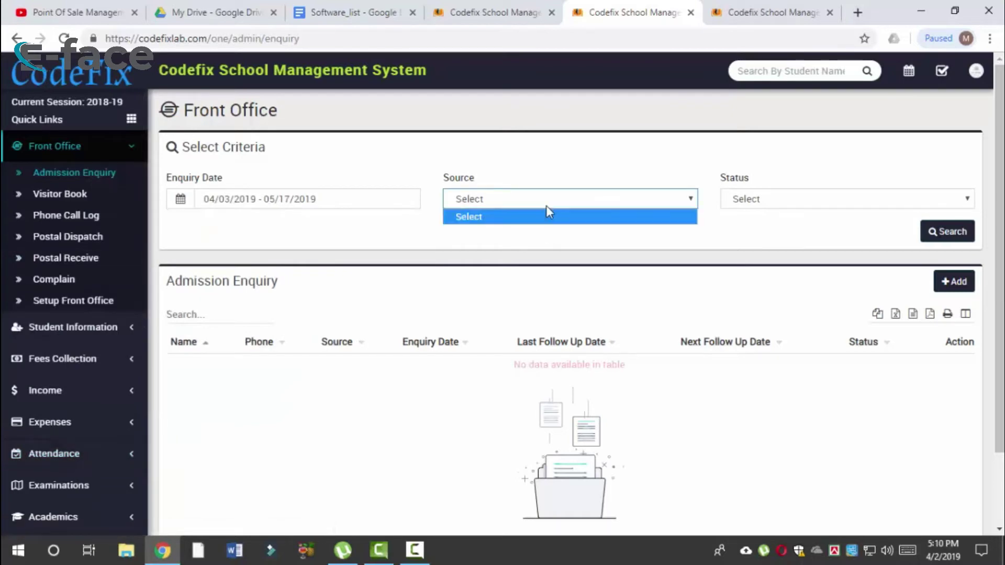
pyautogui.click(829, 202)
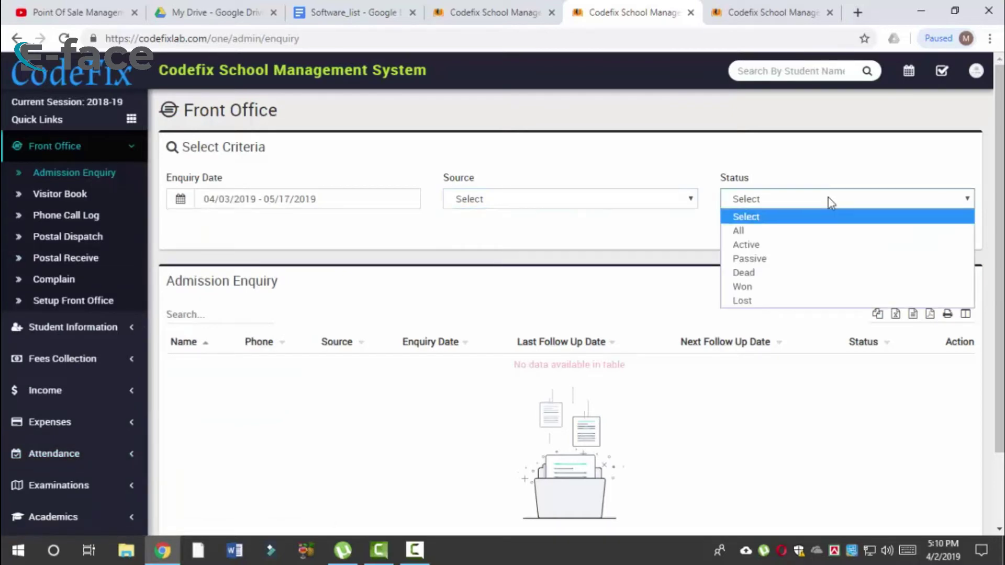
pyautogui.click(791, 248)
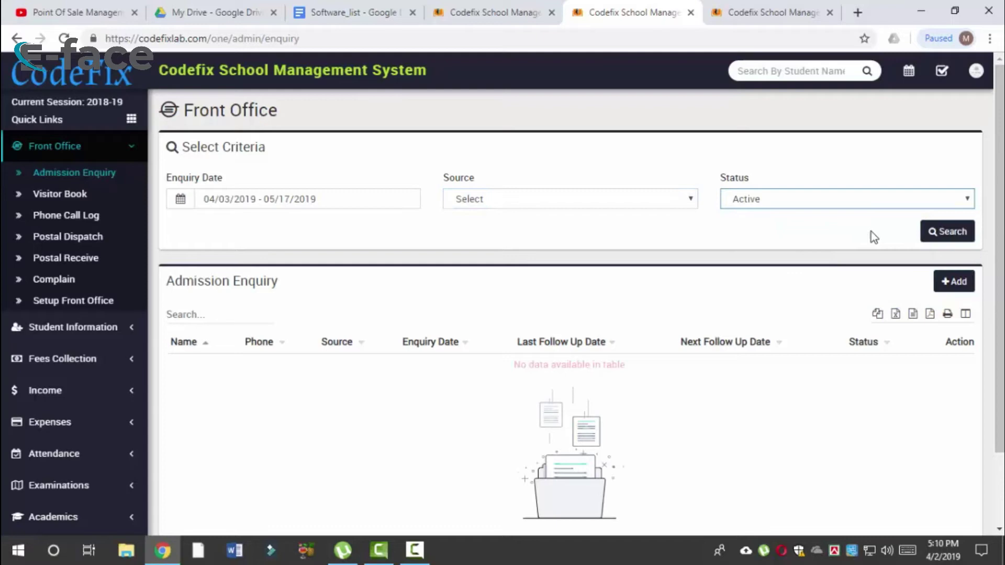
pyautogui.click(939, 245)
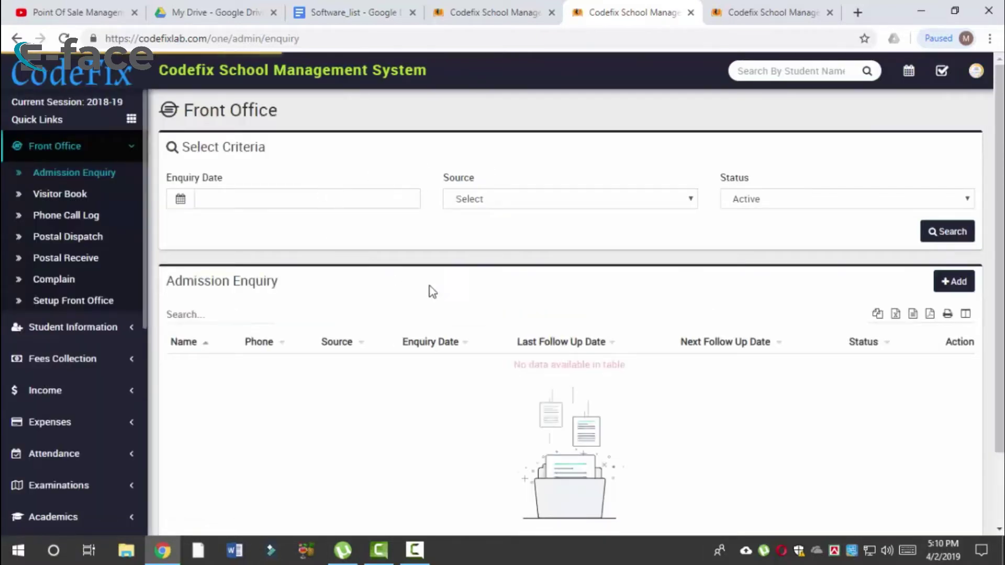
pyautogui.click(953, 287)
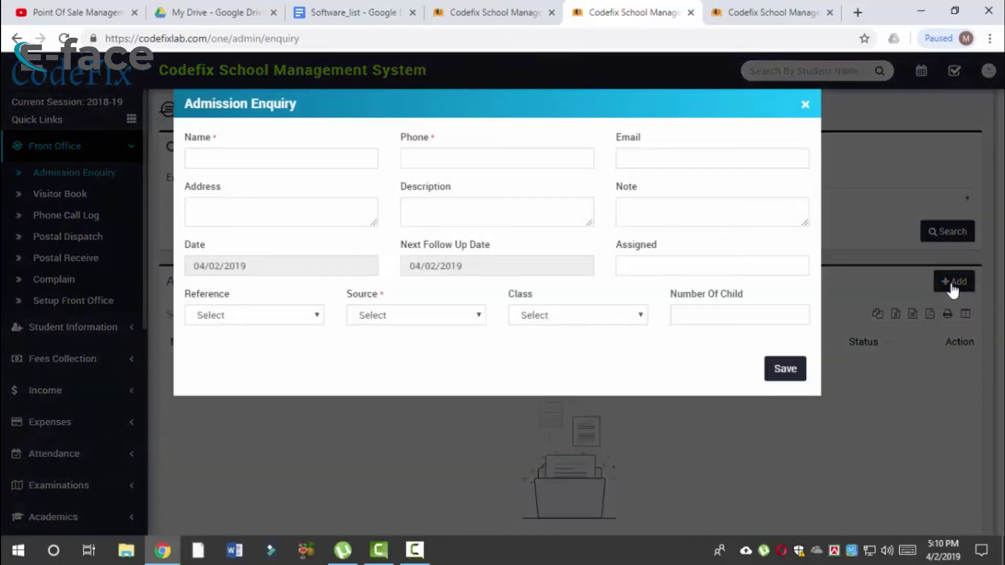
# Step: Fill in the enquirer's name, phone, email, address, description and note
pyautogui.click(326, 163)
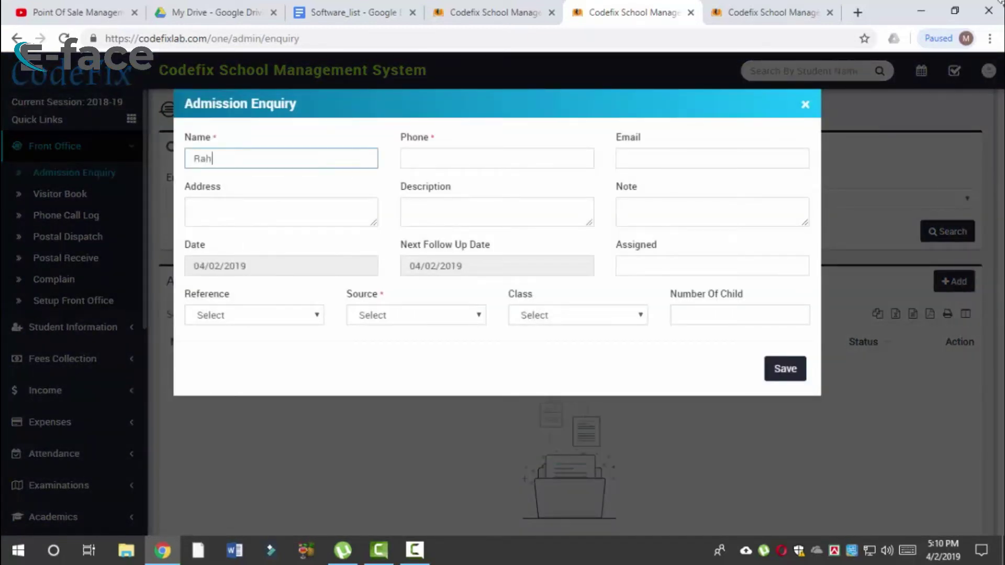
pyautogui.press('Tab')
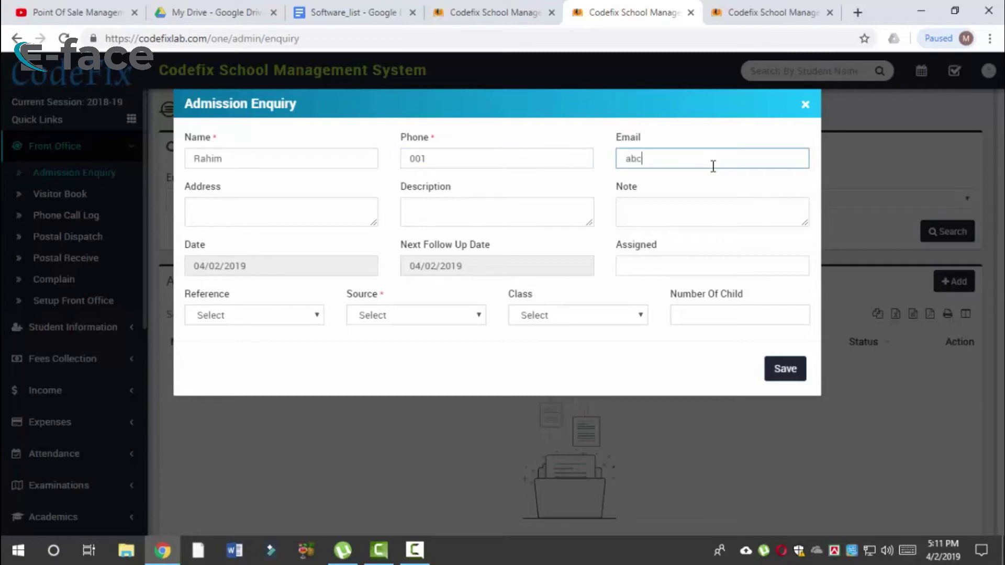
pyautogui.press('BackSpace')
pyautogui.press('BackSpace')
pyautogui.press('BackSpace')
pyautogui.press('BackSpace')
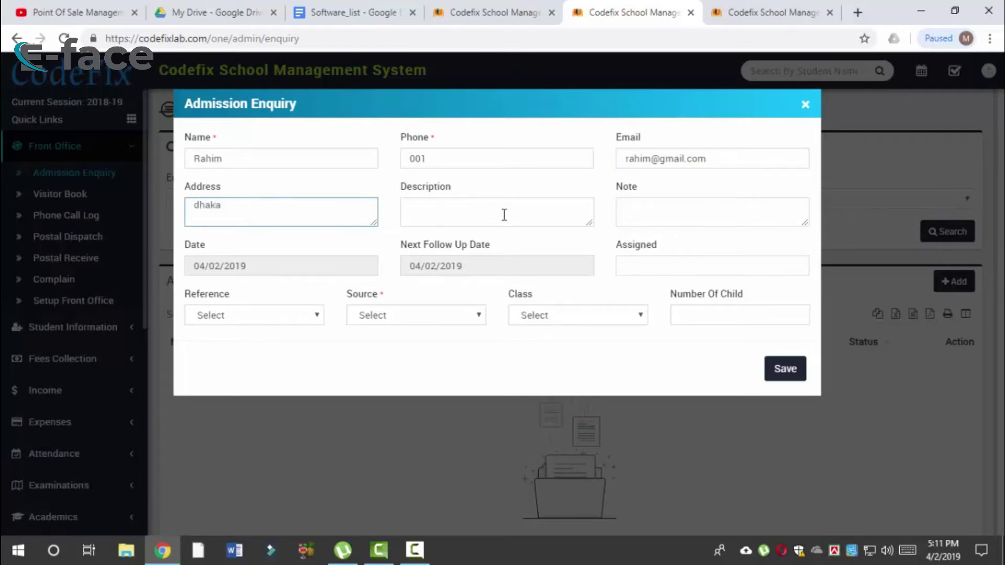
pyautogui.click(532, 215)
pyautogui.click(655, 212)
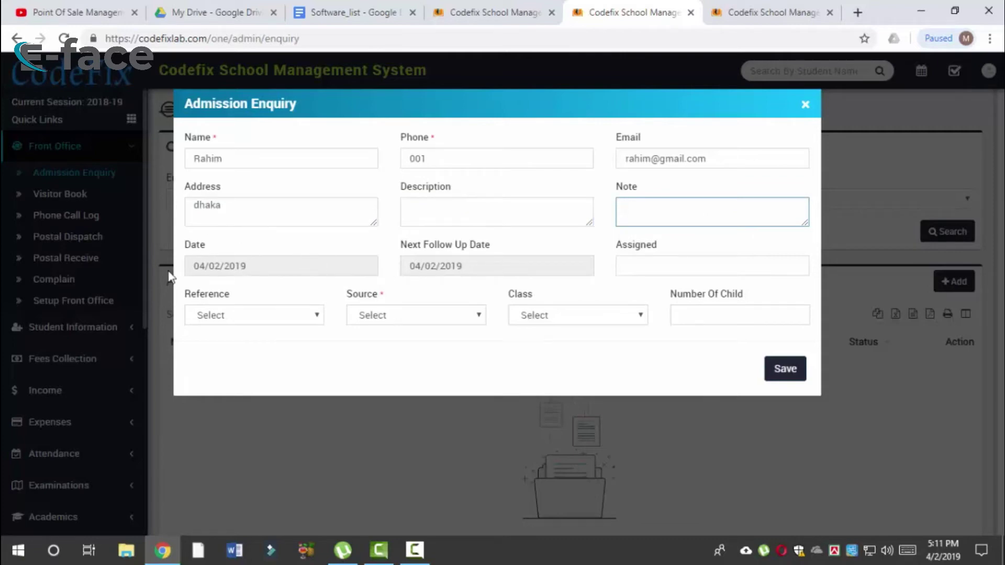
pyautogui.moveTo(189, 248); pyautogui.dragTo(217, 246)
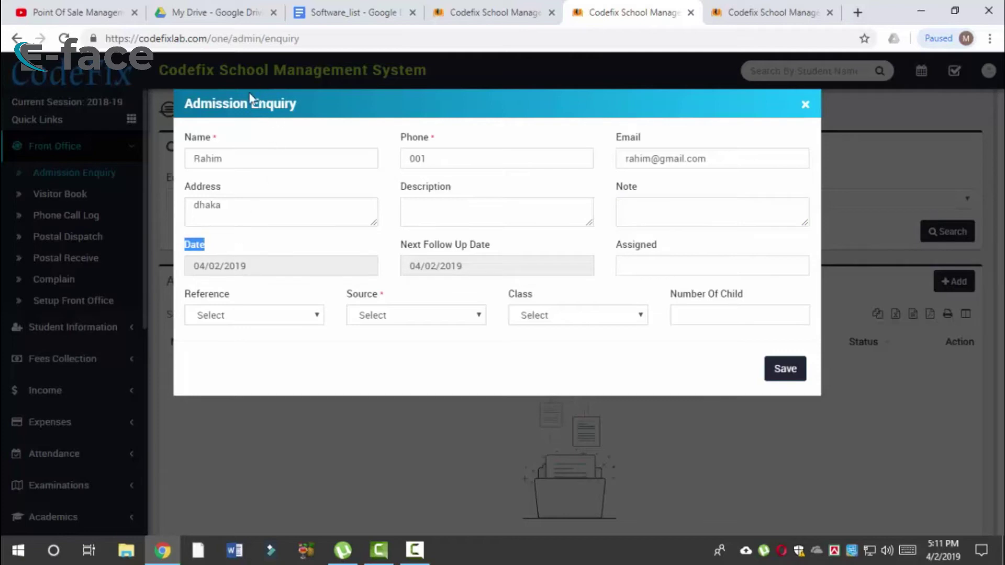
pyautogui.moveTo(200, 110); pyautogui.dragTo(298, 105)
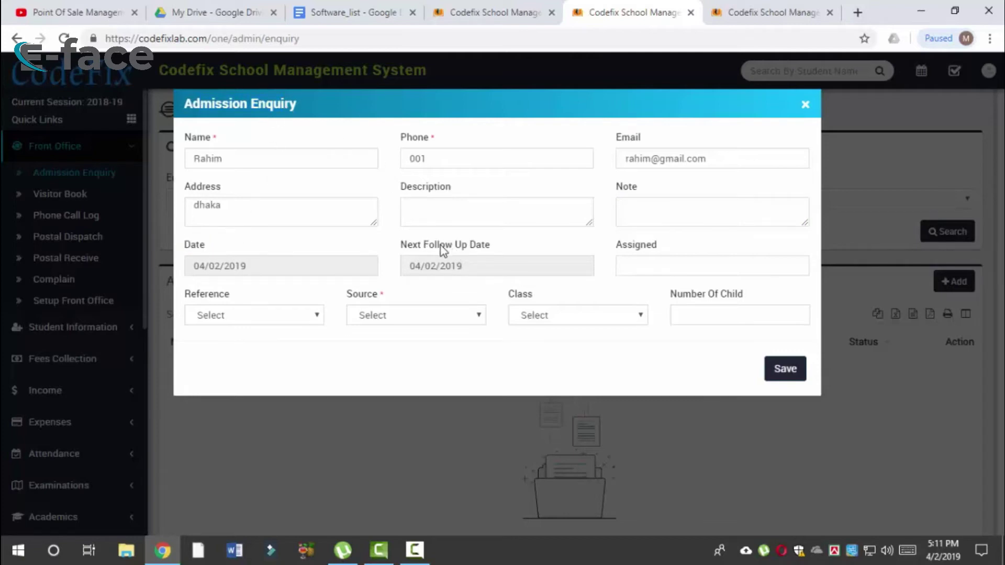
pyautogui.doubleClick(443, 246)
# Step: Fill Assigned, leave Reference and Source unset, choose Class Six and 1 child
pyautogui.click(653, 265)
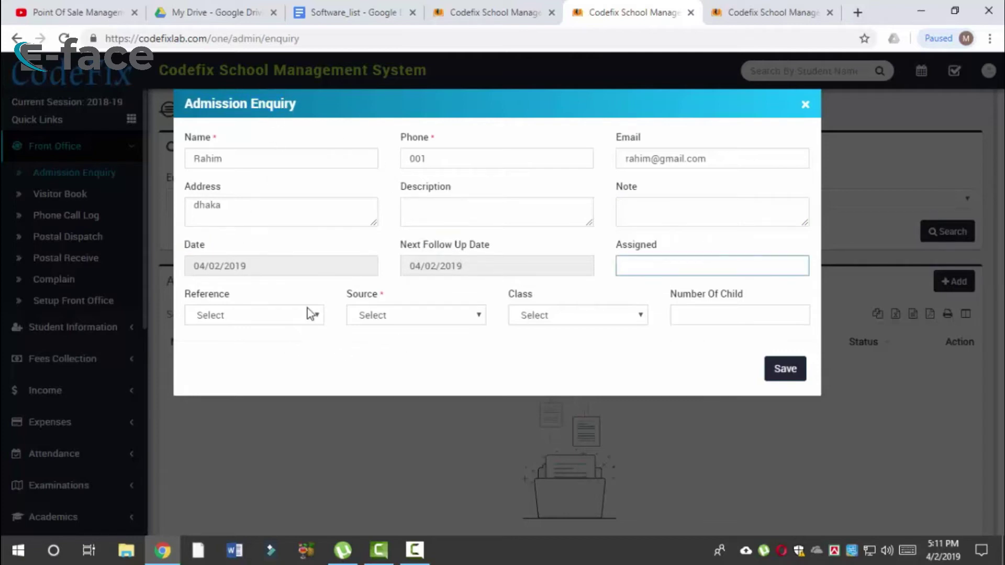
pyautogui.click(306, 314)
pyautogui.click(294, 334)
pyautogui.click(436, 316)
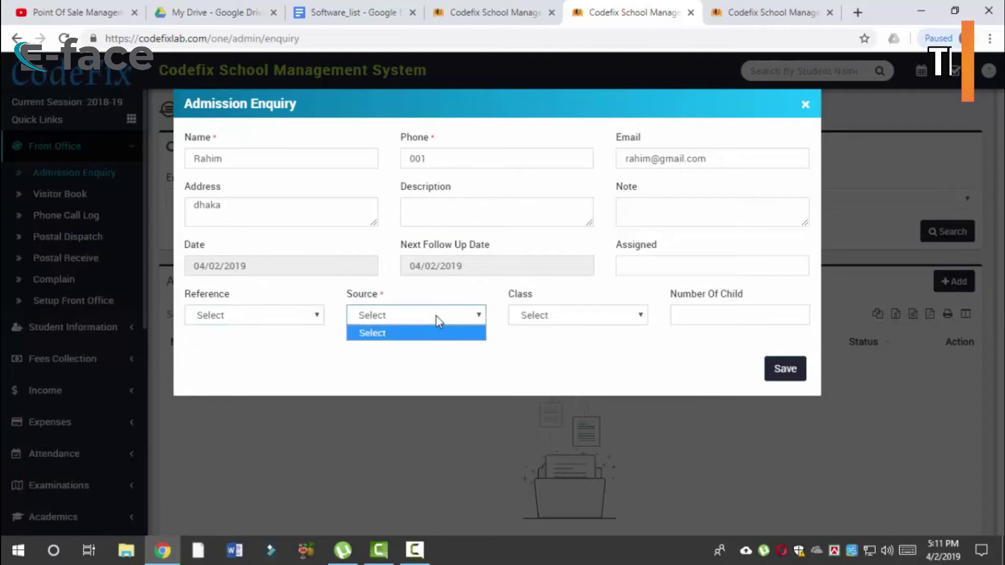
pyautogui.click(436, 316)
pyautogui.click(602, 315)
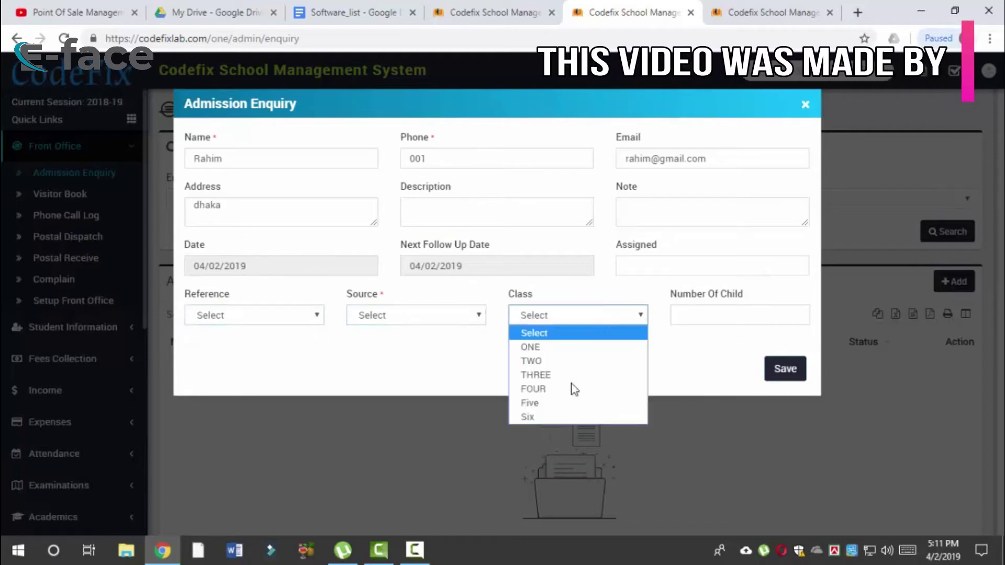
pyautogui.click(546, 418)
pyautogui.click(719, 321)
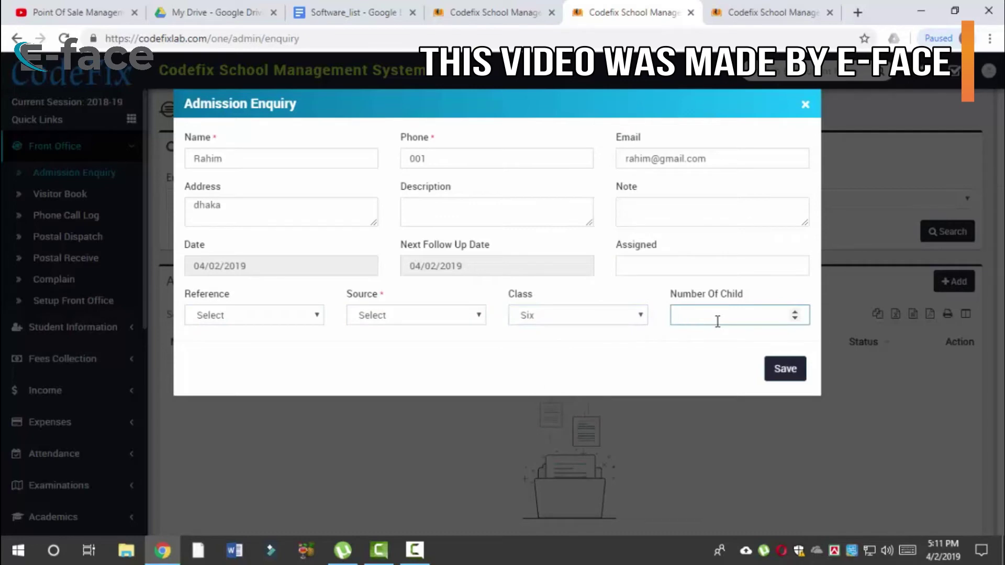
# Step: Retry saving until the Source-required error shows, then close the enquiry form unsaved
pyautogui.click(788, 367)
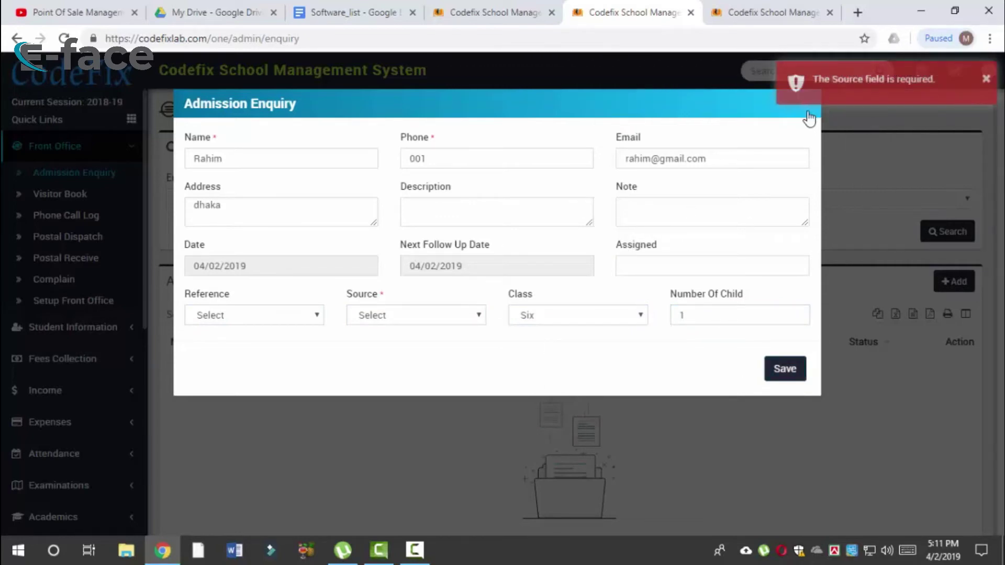
pyautogui.write('tyt')
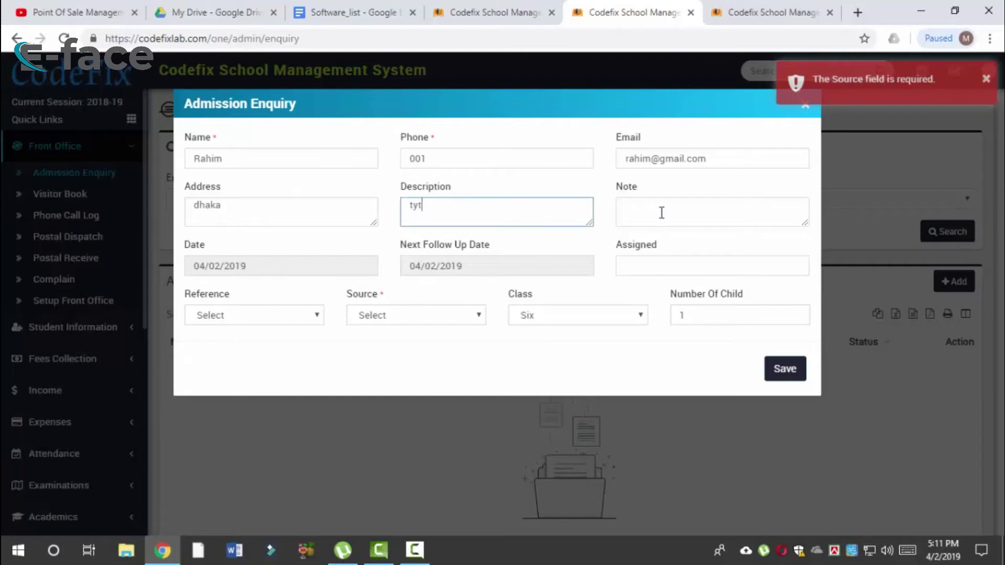
pyautogui.click(661, 215)
pyautogui.write('t')
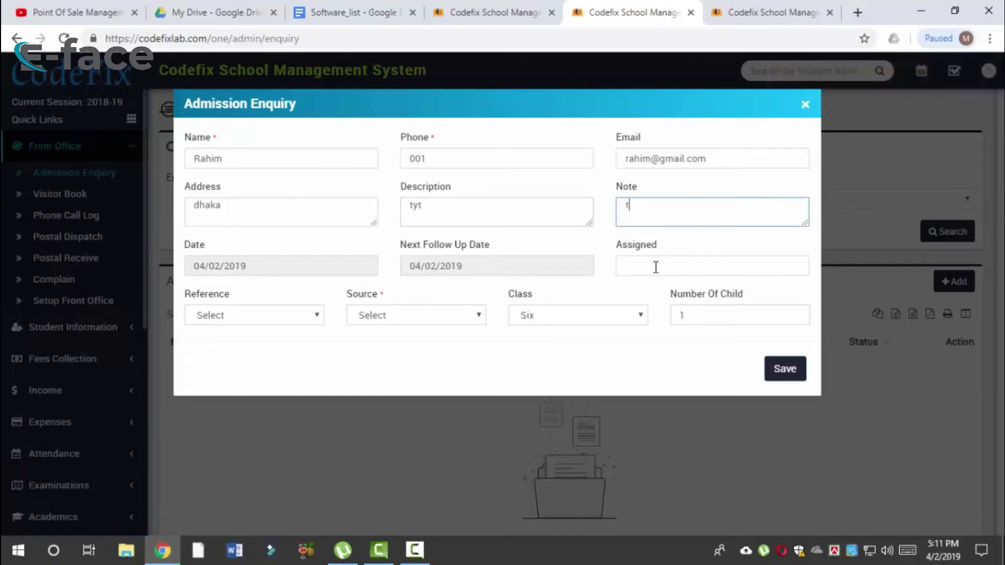
pyautogui.click(655, 265)
pyautogui.click(787, 371)
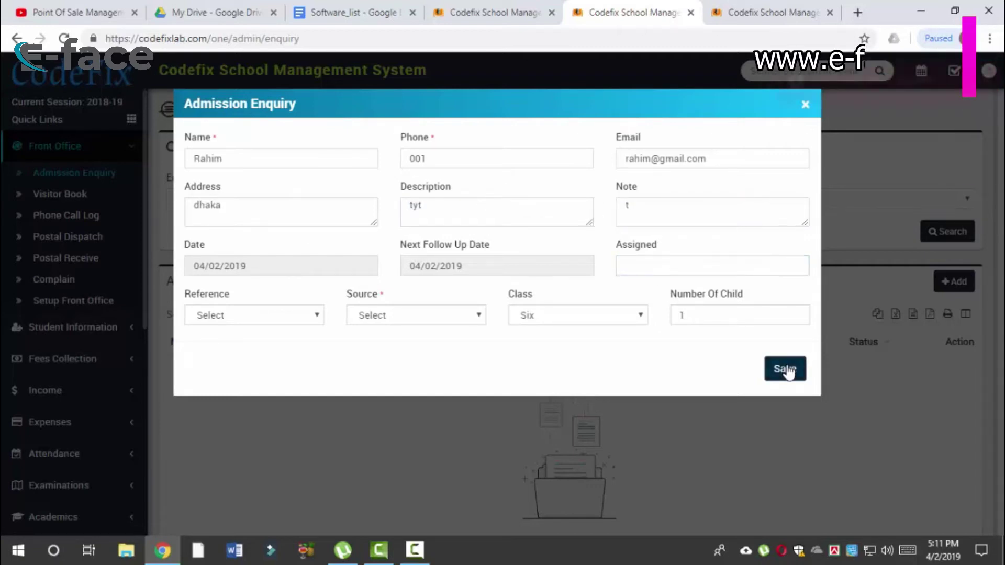
pyautogui.click(668, 214)
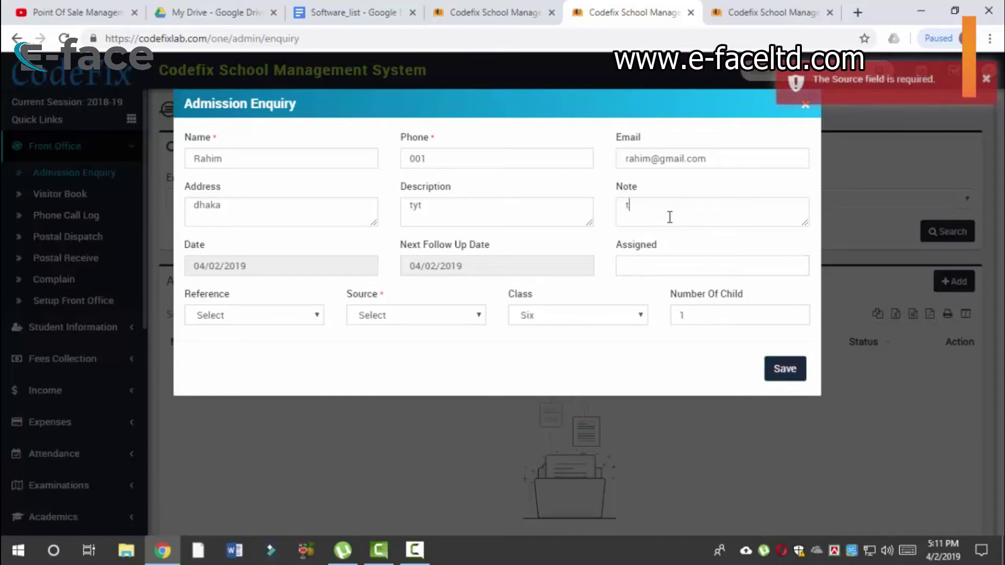
pyautogui.click(655, 267)
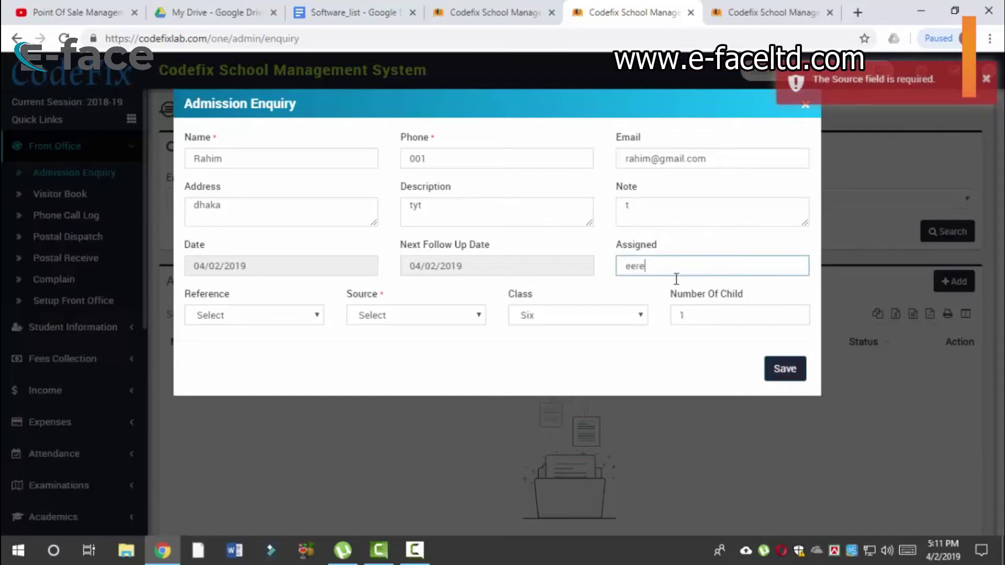
pyautogui.click(776, 359)
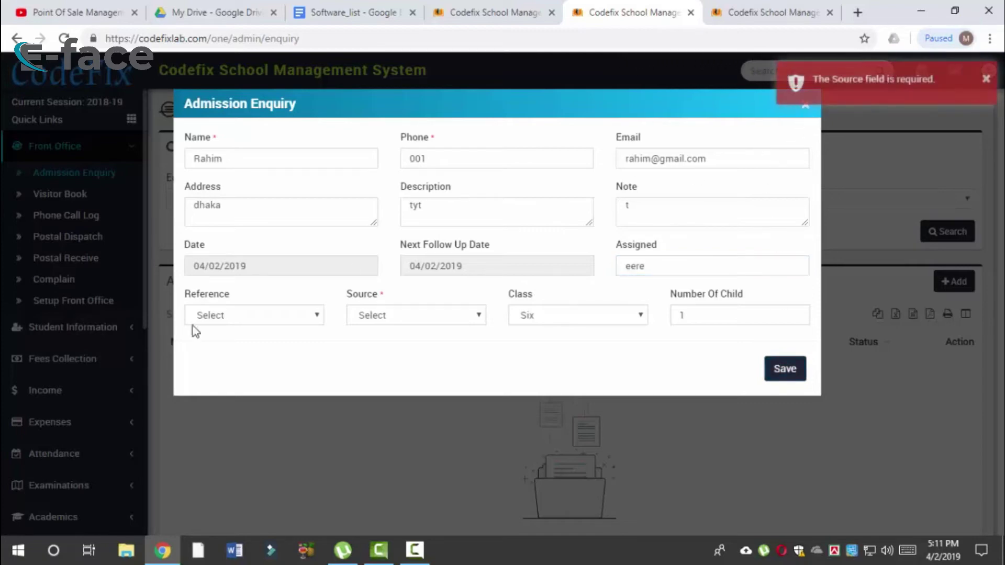
pyautogui.click(265, 315)
pyautogui.click(807, 113)
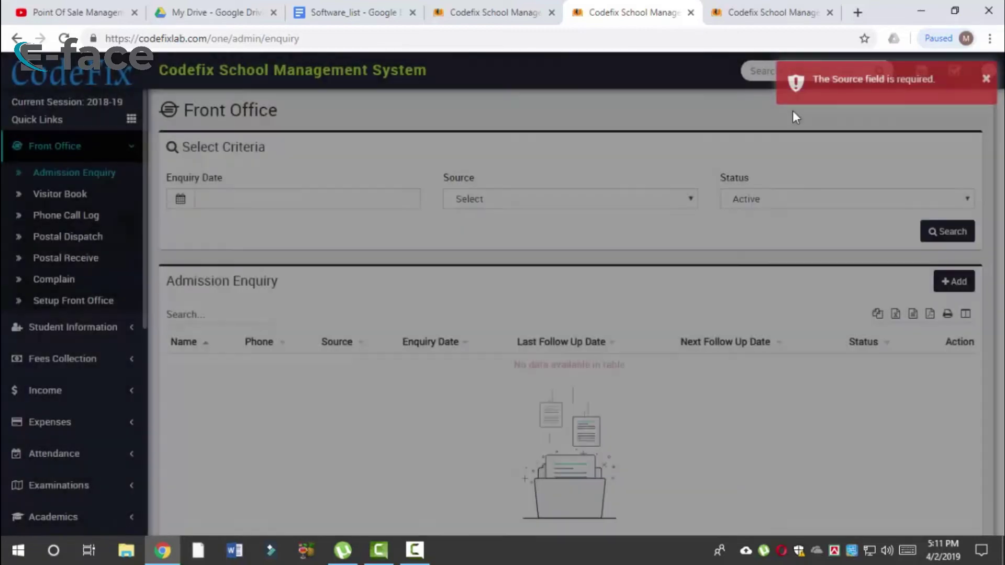
# Step: Go to the Visitor Book and review the visit purposes, picking Test purpose
pyautogui.click(244, 193)
pyautogui.click(469, 165)
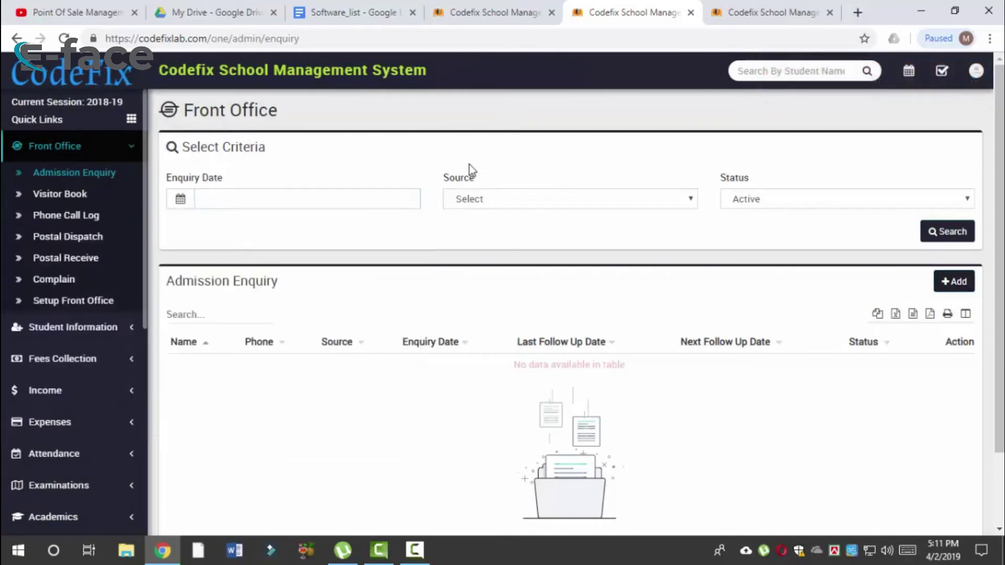
pyautogui.scroll(-2, 426, 378)
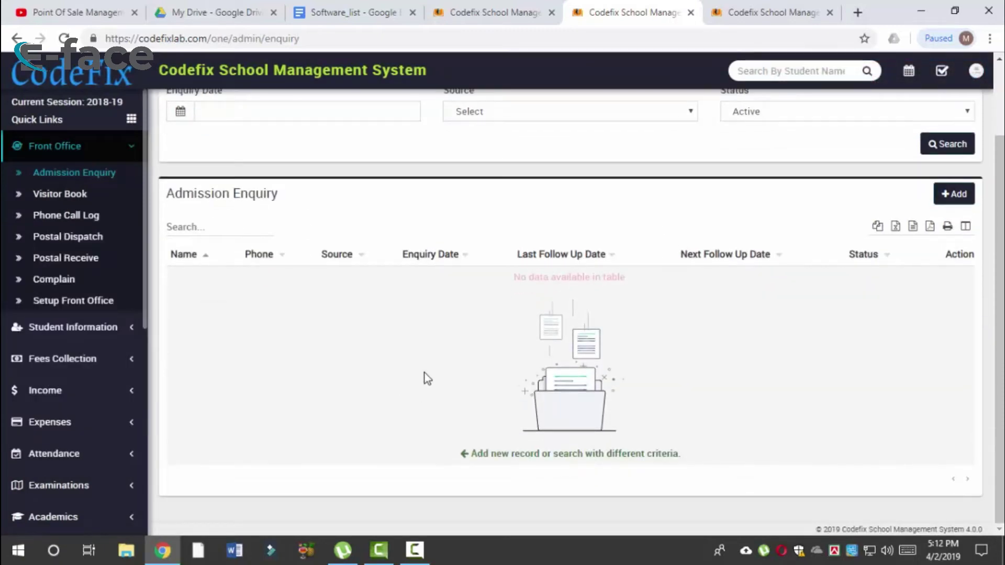
pyautogui.scroll(2, 424, 375)
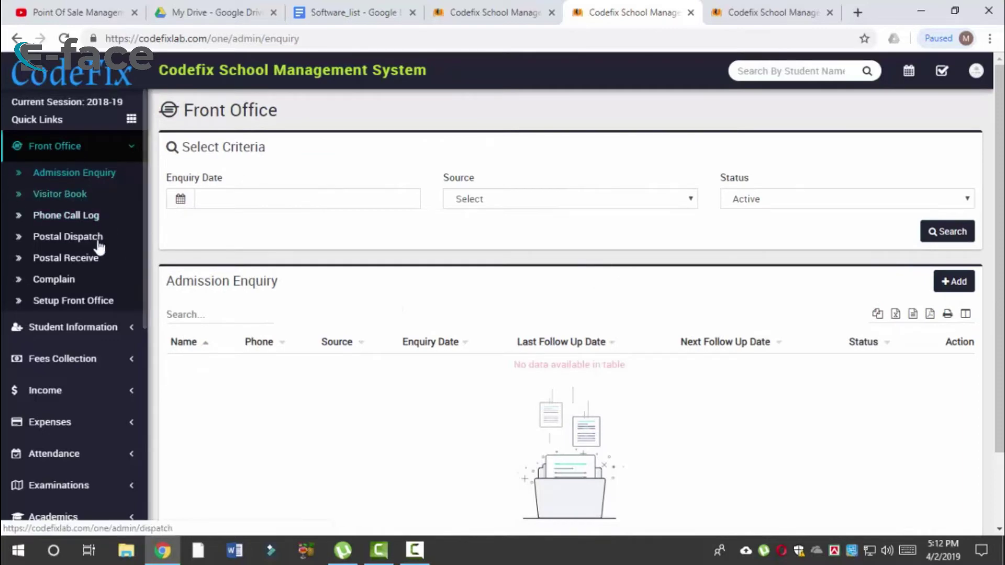
pyautogui.click(78, 197)
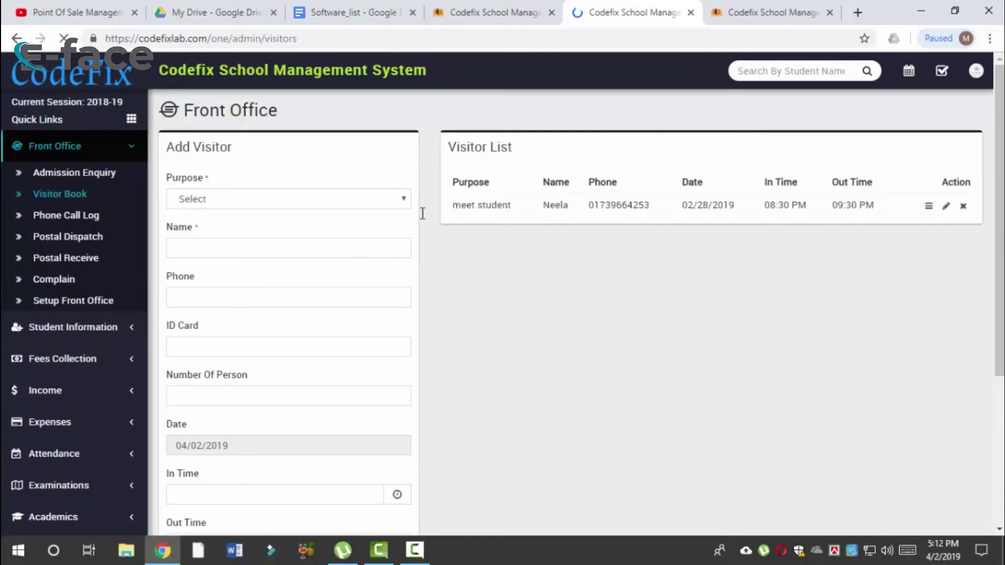
pyautogui.click(344, 208)
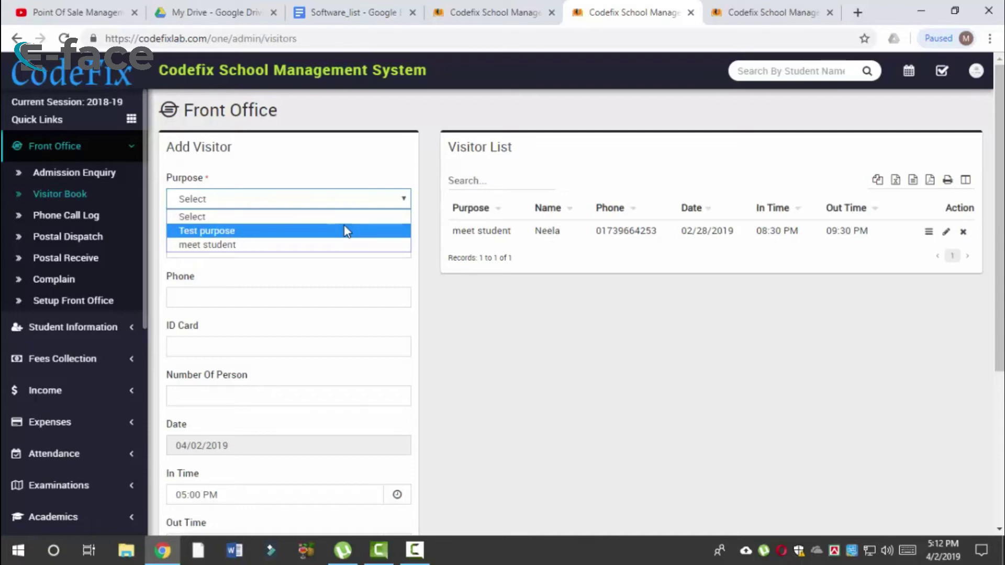
pyautogui.click(340, 203)
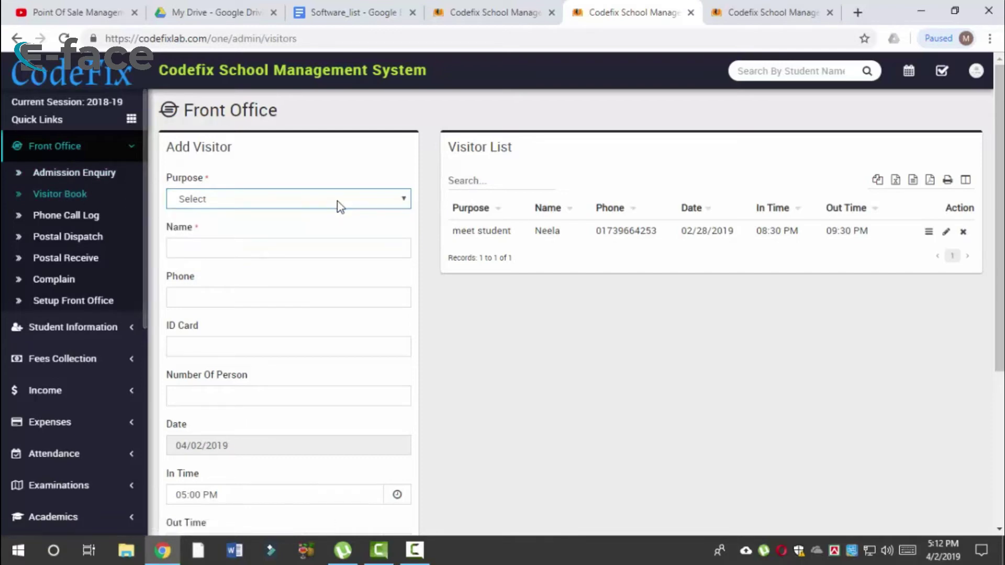
pyautogui.click(330, 205)
pyautogui.click(311, 230)
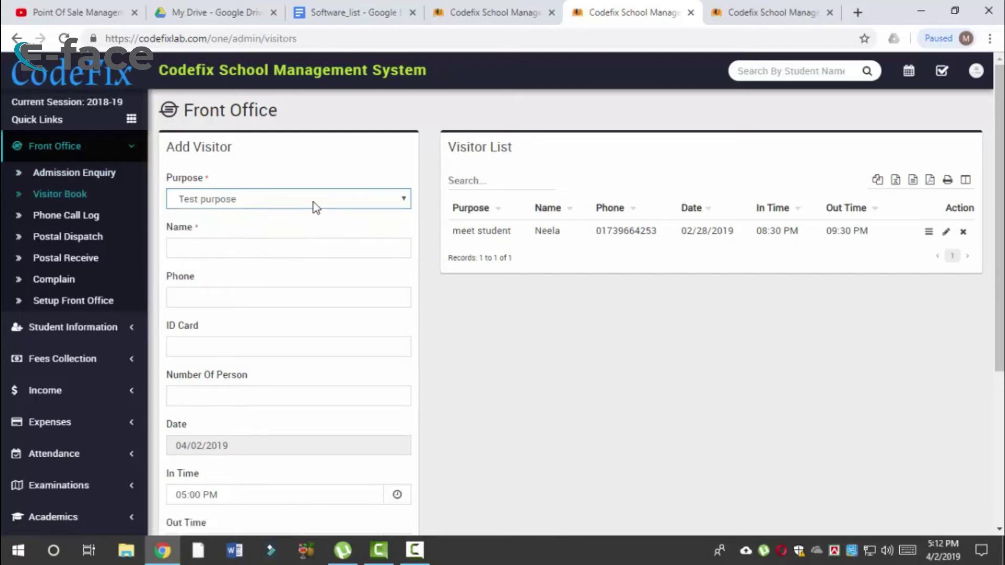
# Step: Go to the Setup Front Office page from the sidebar
pyautogui.click(313, 204)
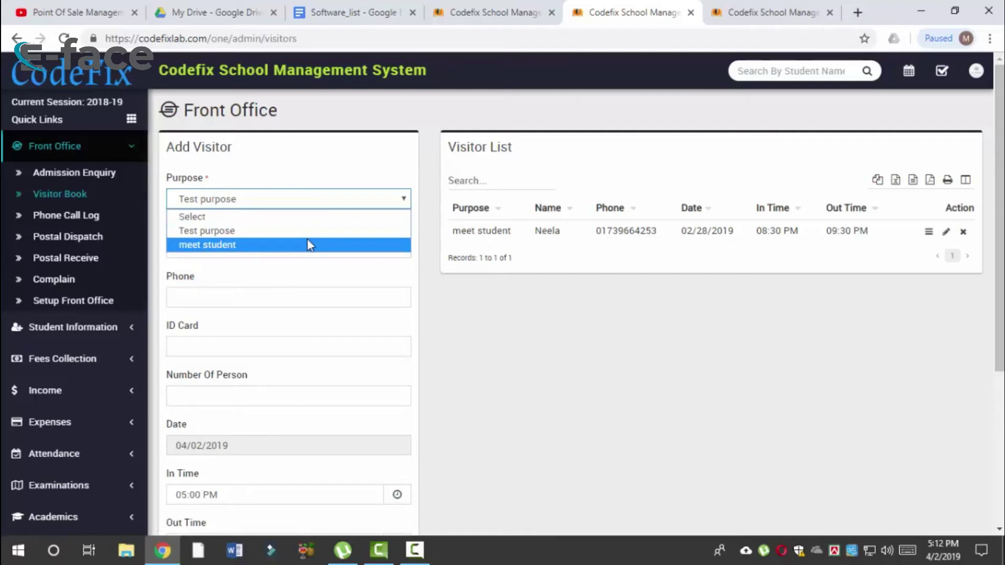
pyautogui.click(73, 302)
pyautogui.click(74, 303)
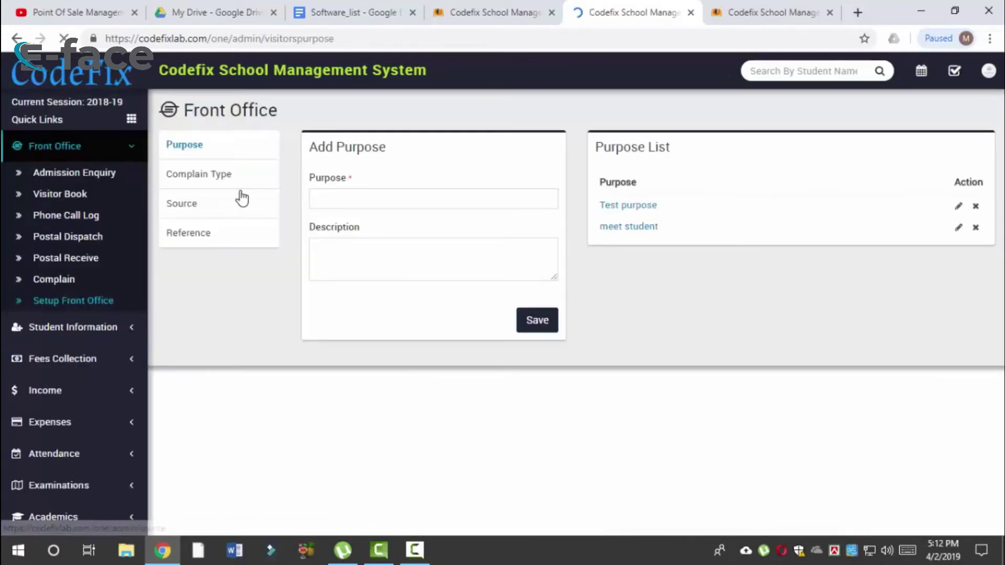
# Step: Save complain type 'class', reusing the name as description, then go to the Source setup
pyautogui.click(245, 179)
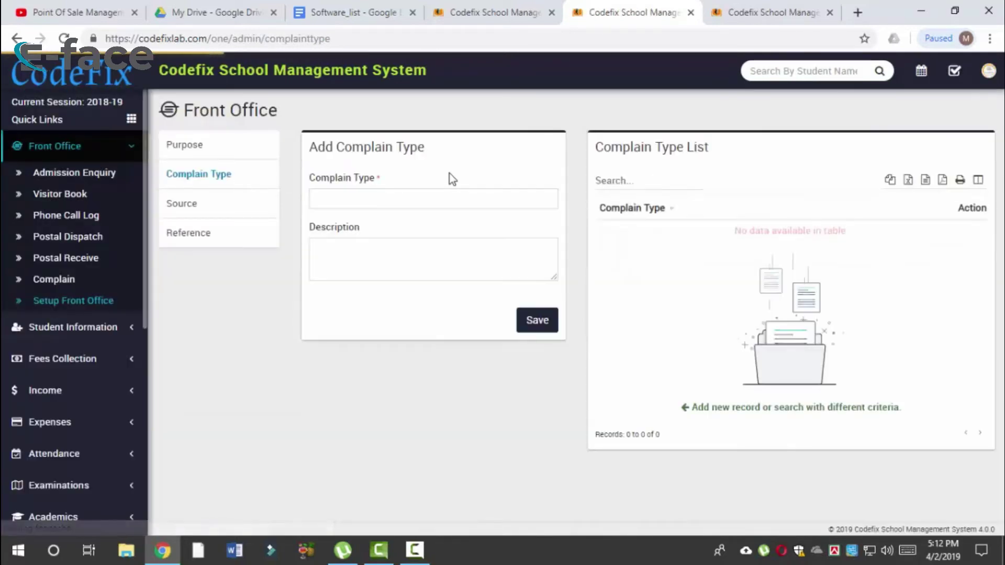
pyautogui.click(431, 198)
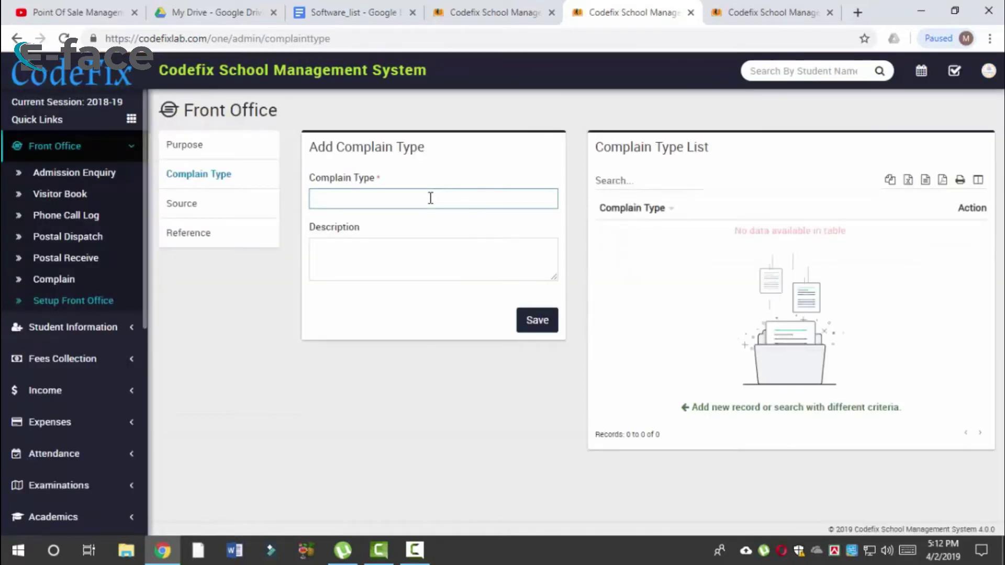
pyautogui.click(394, 279)
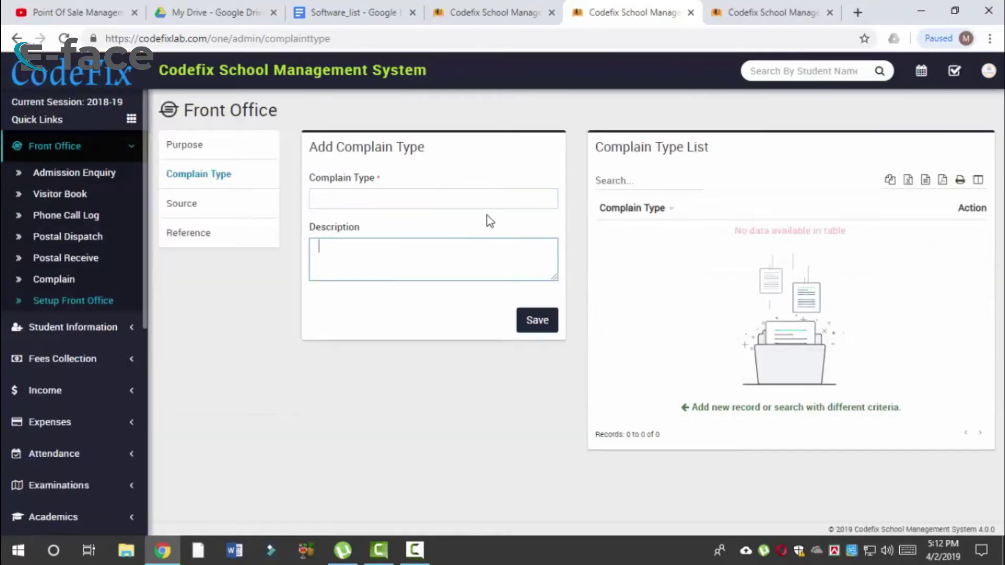
pyautogui.click(490, 203)
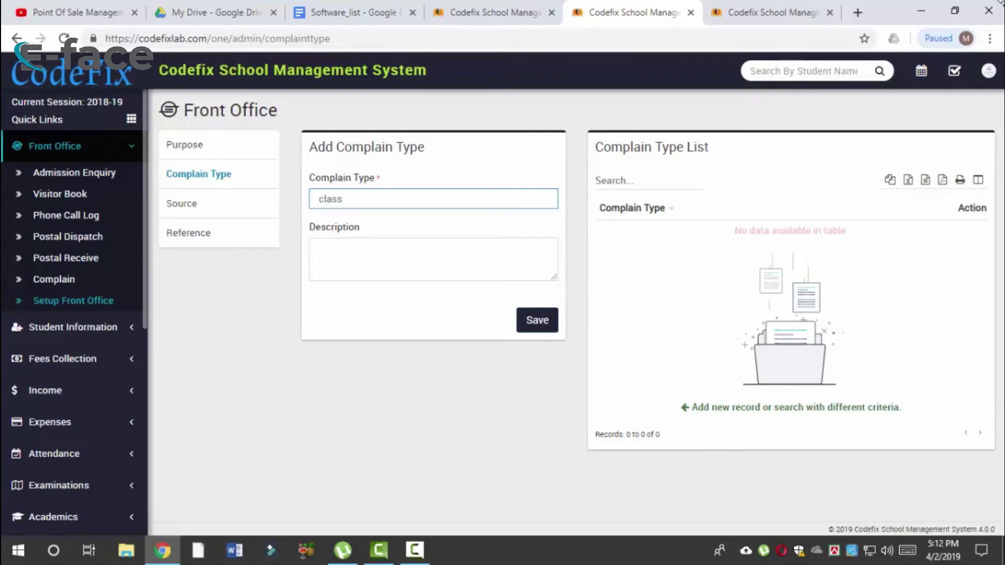
pyautogui.click(450, 256)
pyautogui.write('dkjk')
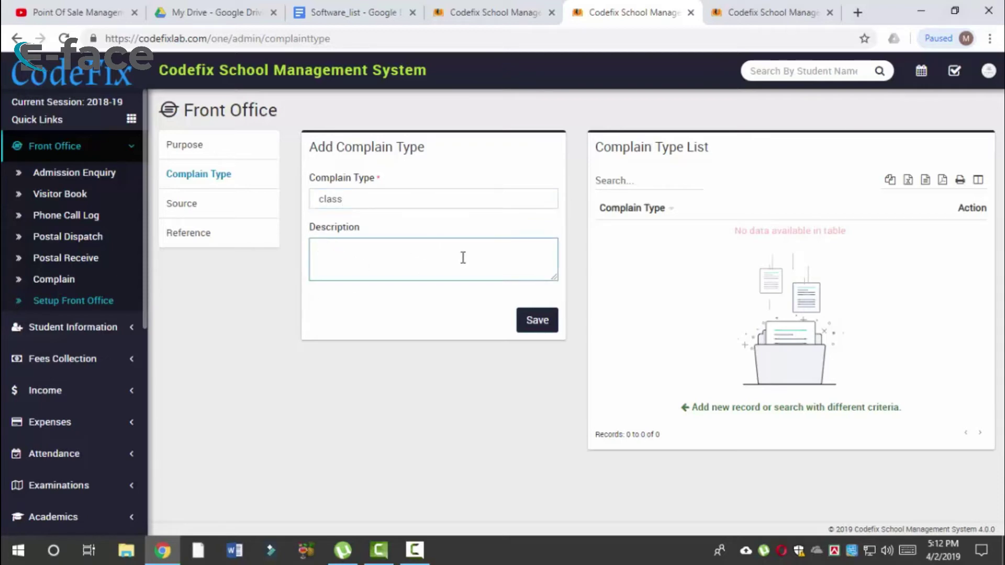
pyautogui.moveTo(345, 199); pyautogui.dragTo(311, 195)
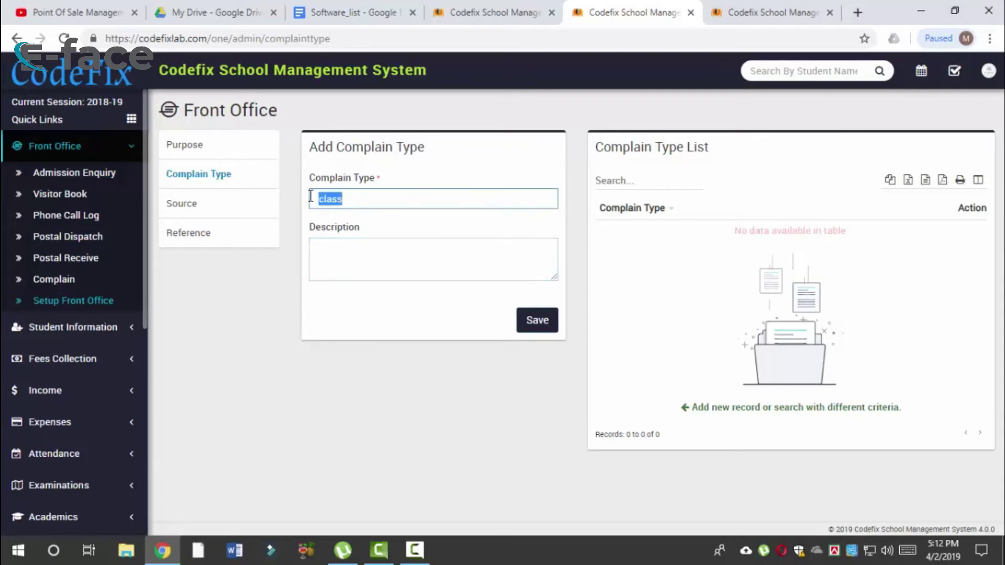
pyautogui.hotkey('ctrl', 'c')
pyautogui.click(392, 298)
pyautogui.click(393, 254)
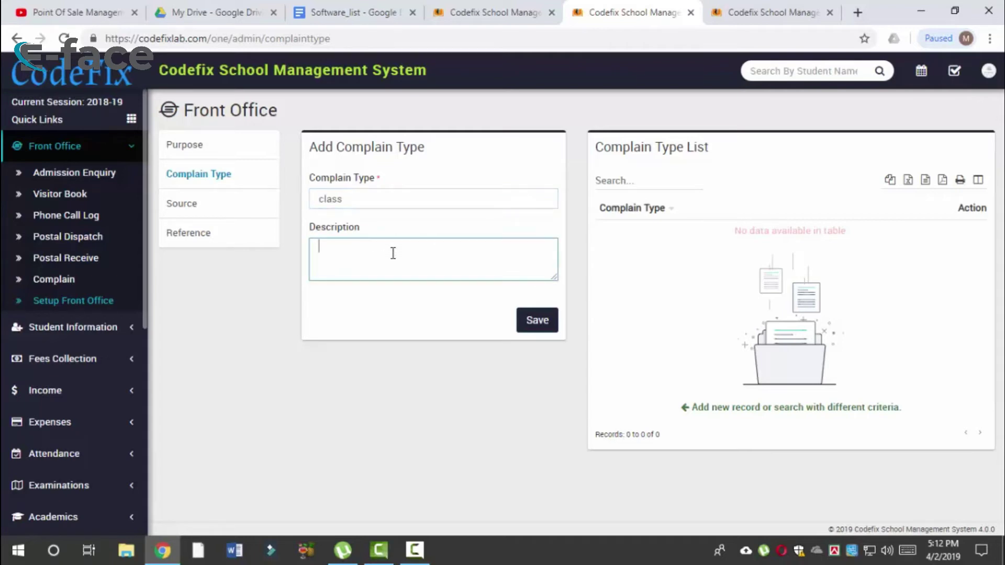
pyautogui.hotkey('ctrl', 'v')
pyautogui.click(542, 323)
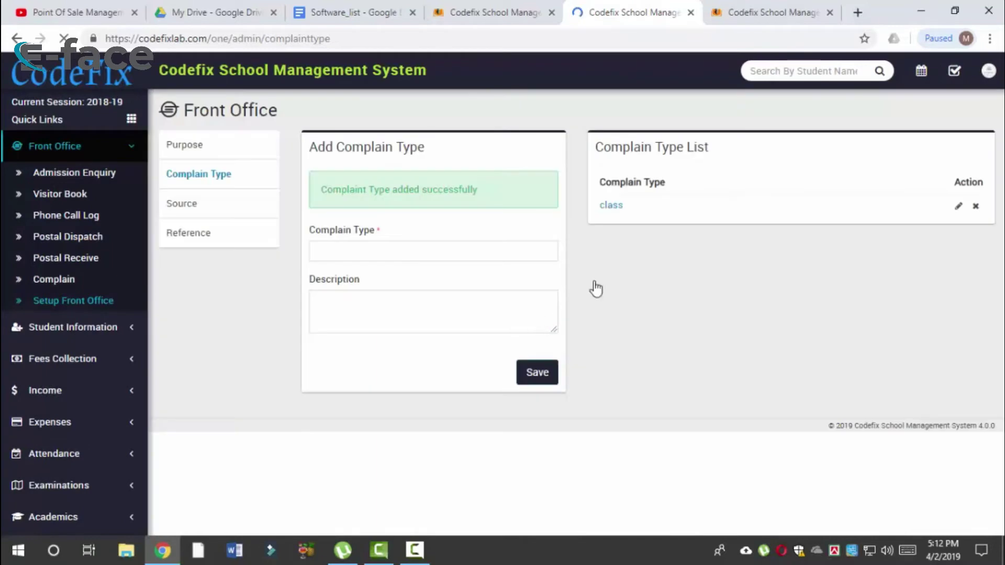
pyautogui.click(234, 212)
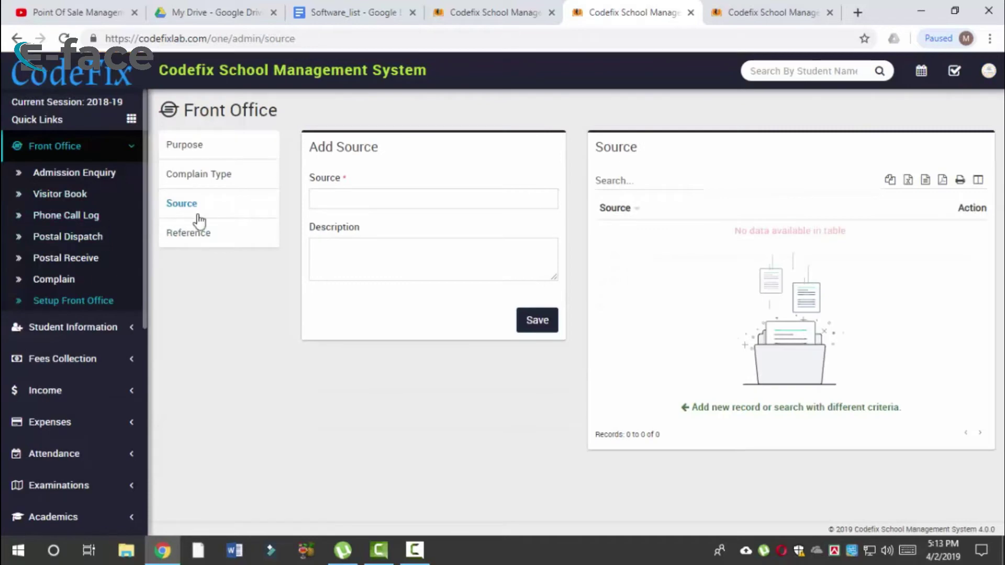
# Step: Add and save the reference 'korim' in Reference setup, then go to Visitor Book
pyautogui.click(345, 198)
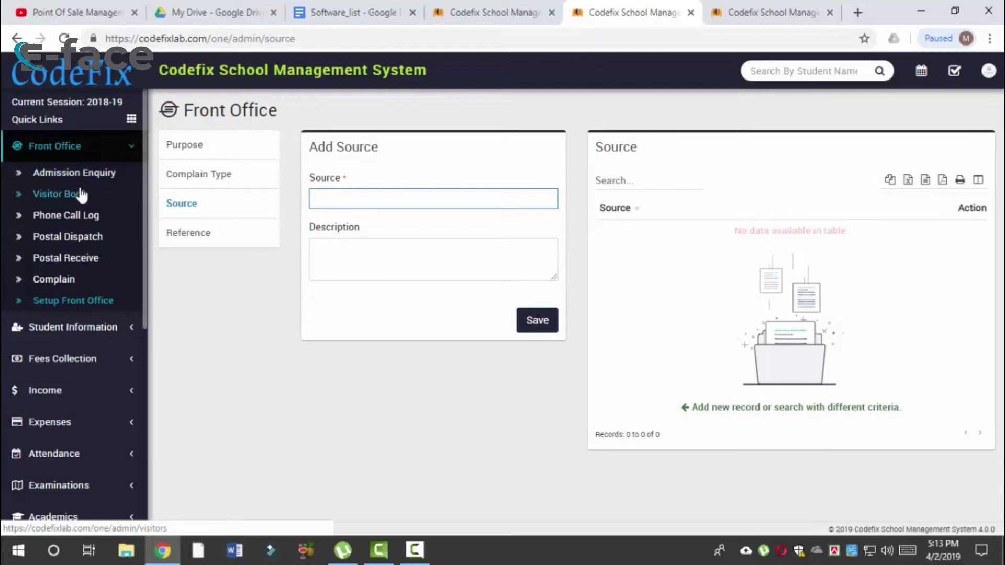
pyautogui.click(197, 244)
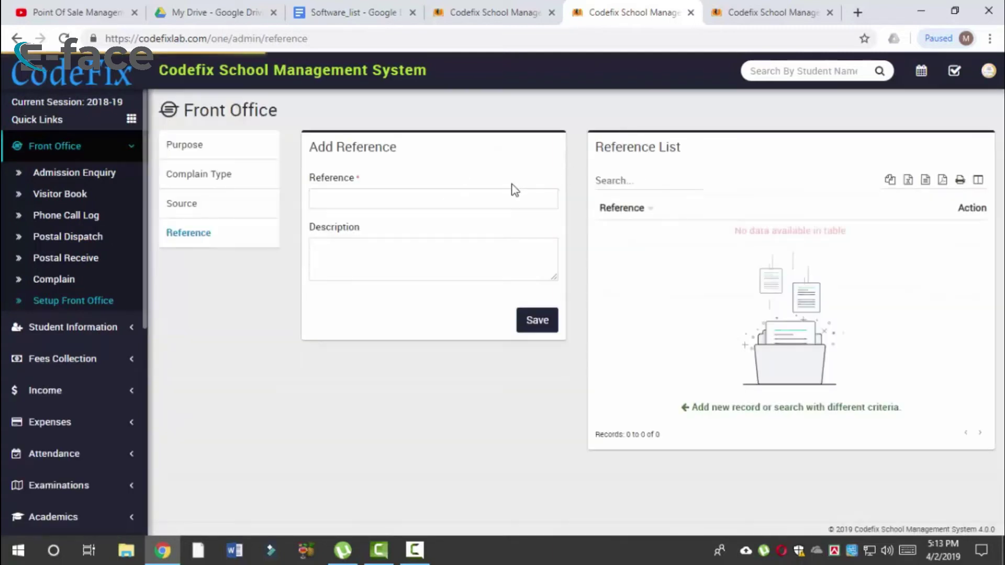
pyautogui.click(505, 205)
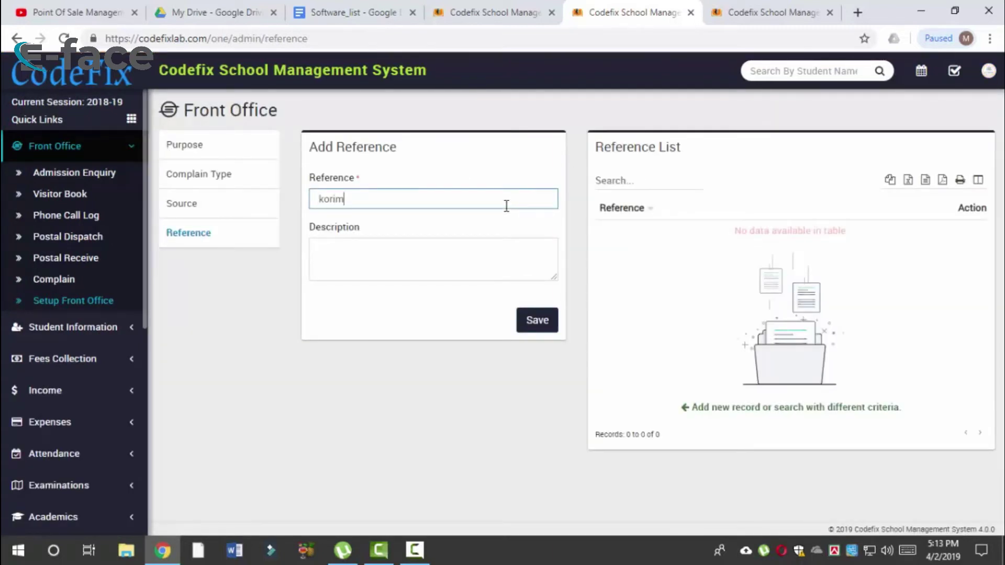
pyautogui.click(540, 321)
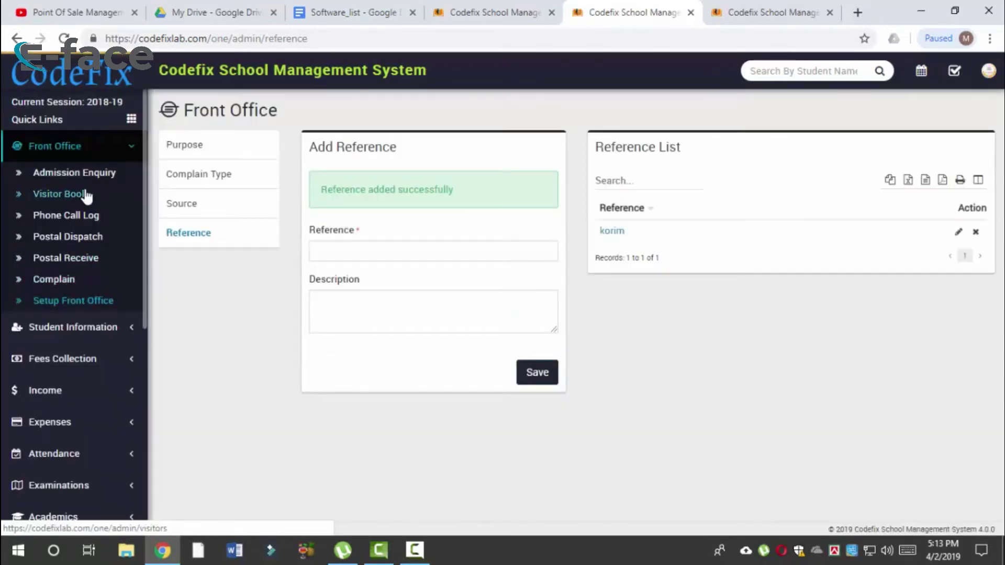
pyautogui.click(84, 196)
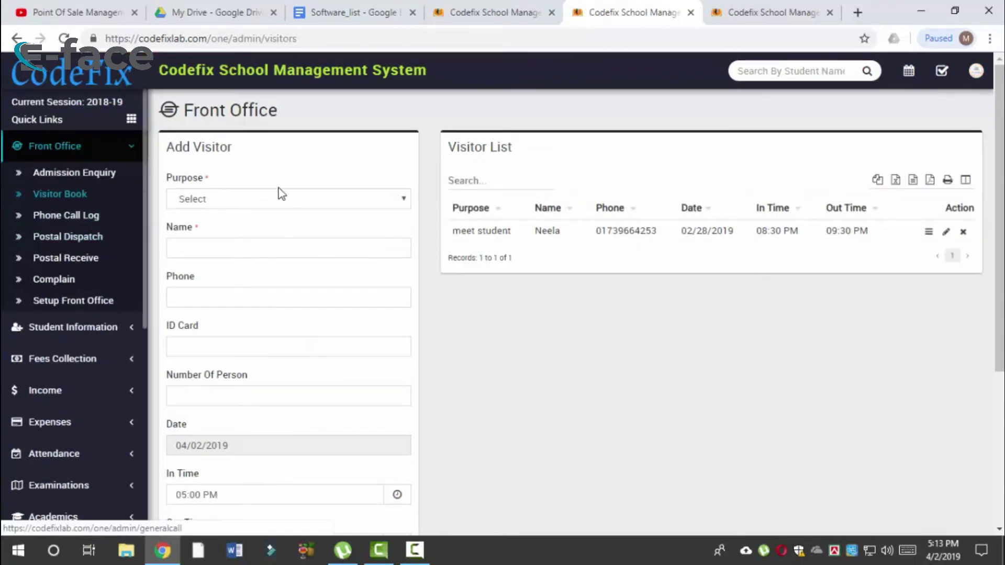
# Step: In Setup Front Office's Purpose page, enter 'enquery' as a new visit purpose
pyautogui.click(265, 202)
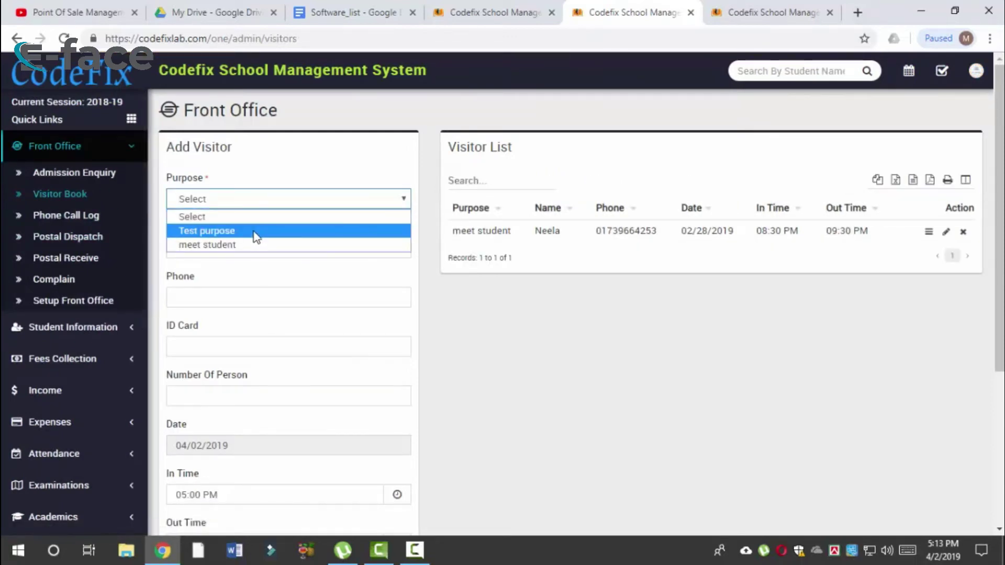
pyautogui.click(54, 307)
pyautogui.click(111, 303)
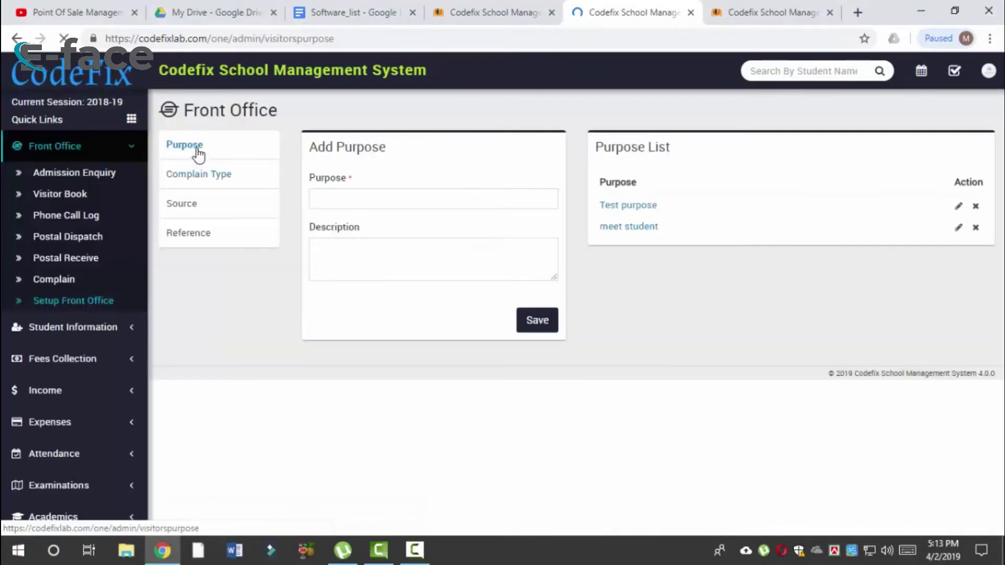
pyautogui.click(198, 154)
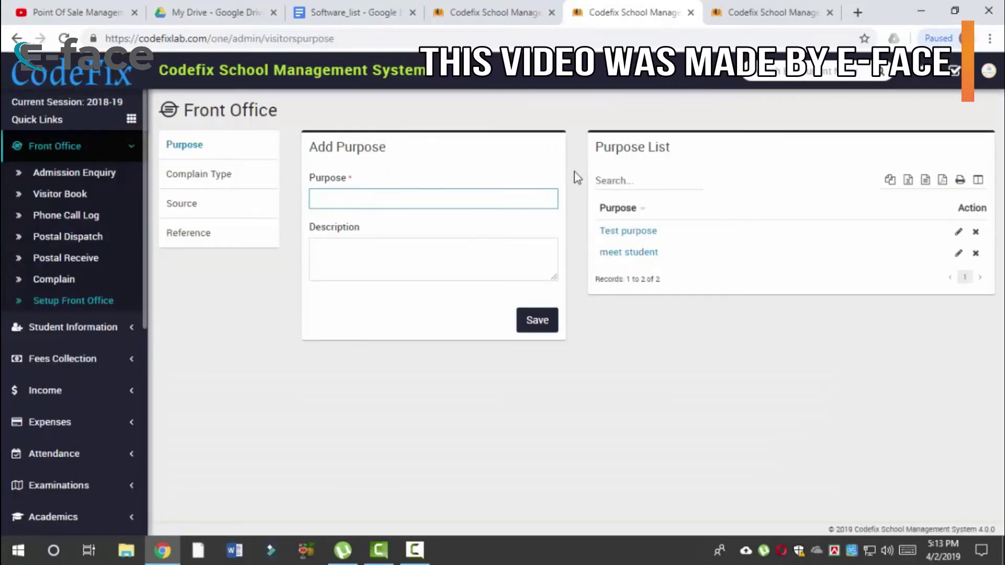
pyautogui.write('en')
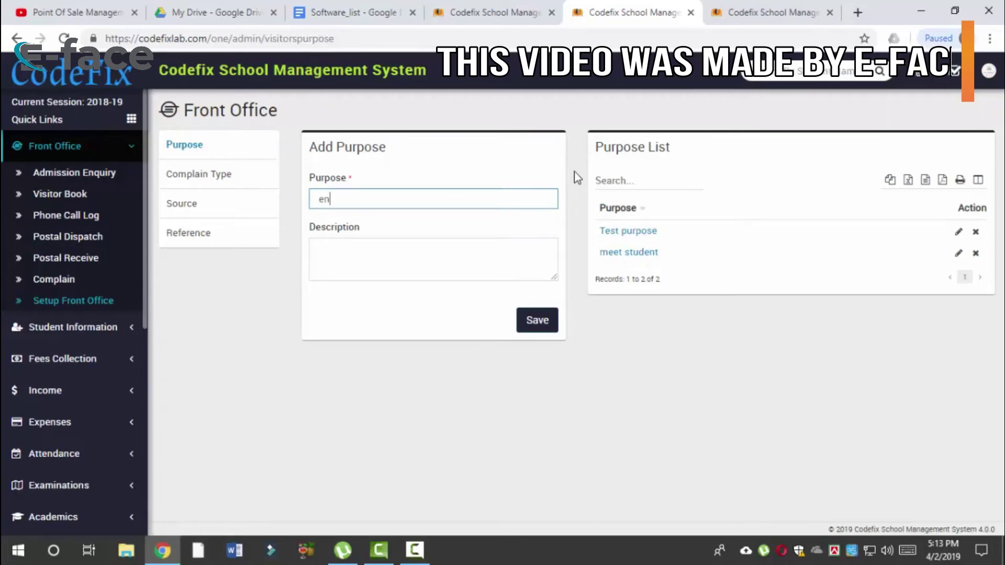
pyautogui.write('query')
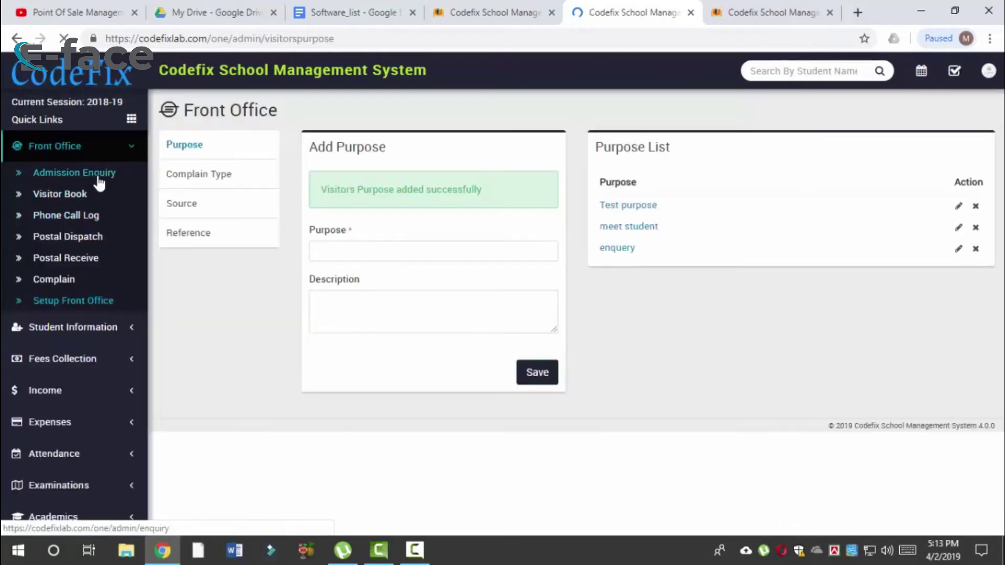
# Step: Choose enquery as the visit purpose and enter the visitor's name and phone number
pyautogui.click(96, 195)
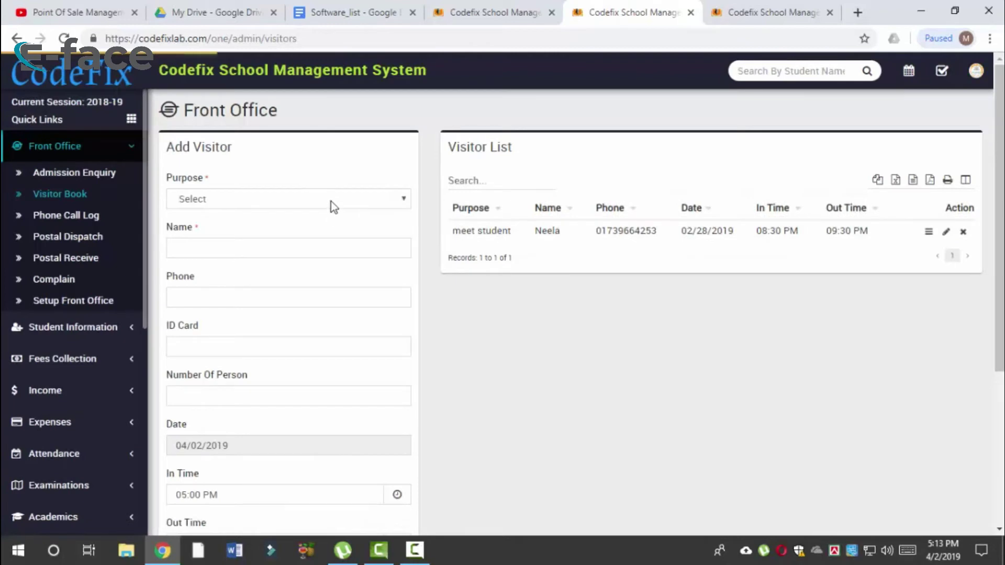
pyautogui.click(331, 202)
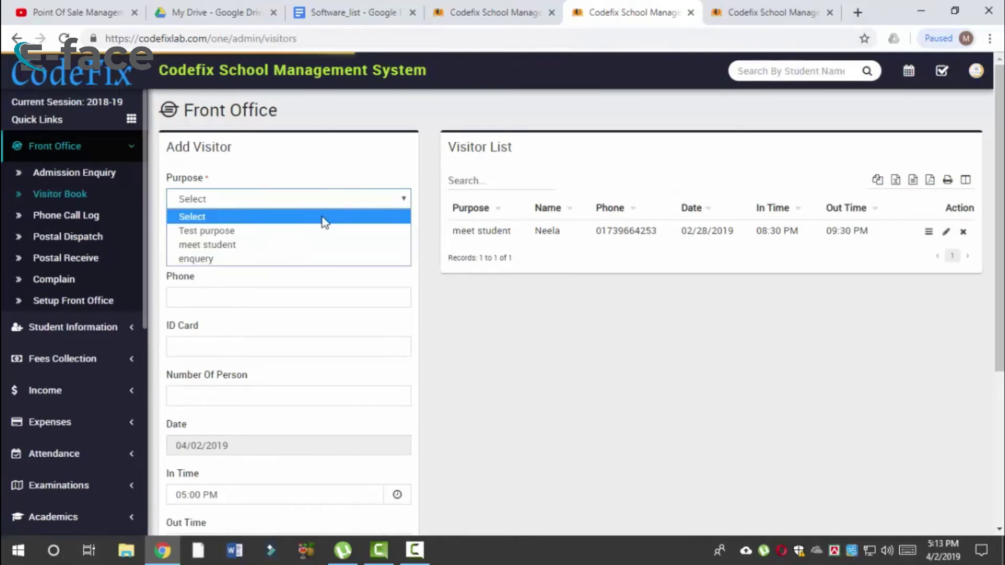
pyautogui.click(293, 258)
pyautogui.click(241, 256)
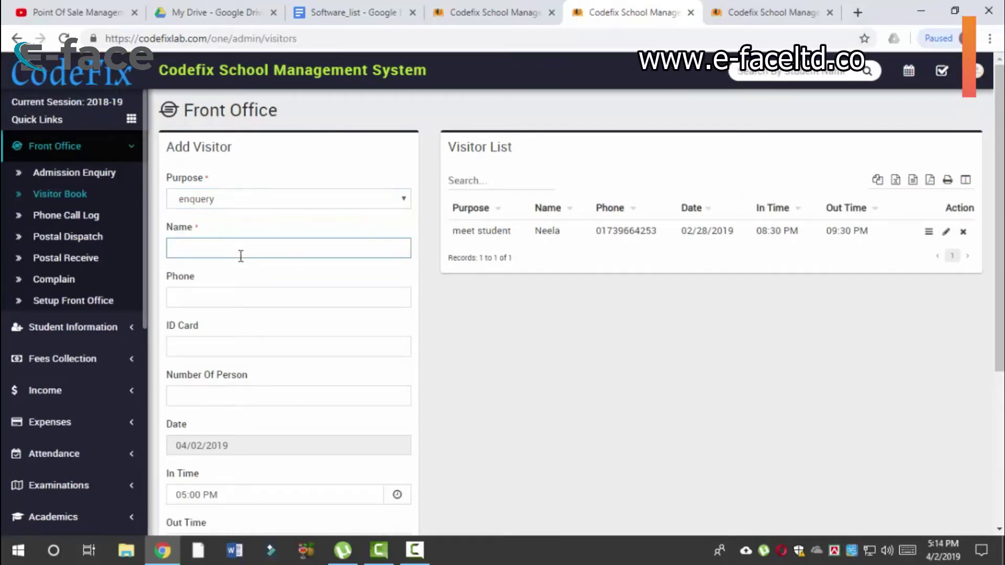
pyautogui.write('jhon')
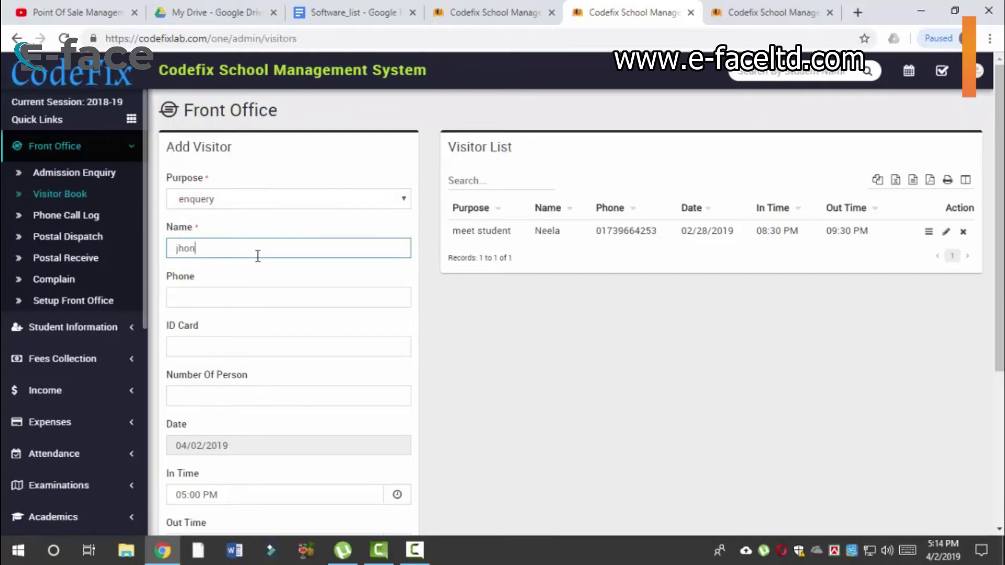
pyautogui.click(264, 296)
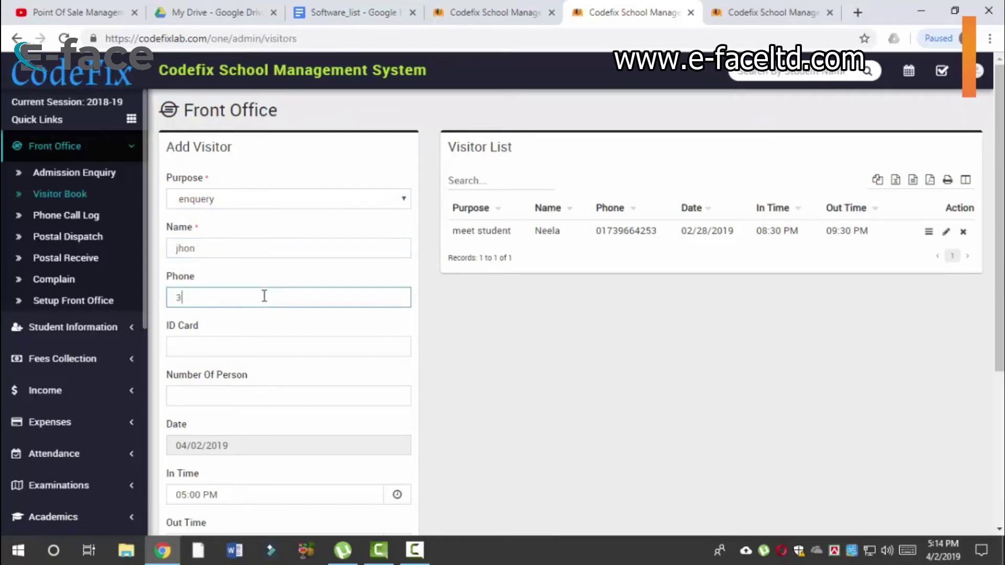
pyautogui.write('32145554')
# Step: Enter the visitor's ID card number and 2 persons, then save the visitor record
pyautogui.click(283, 352)
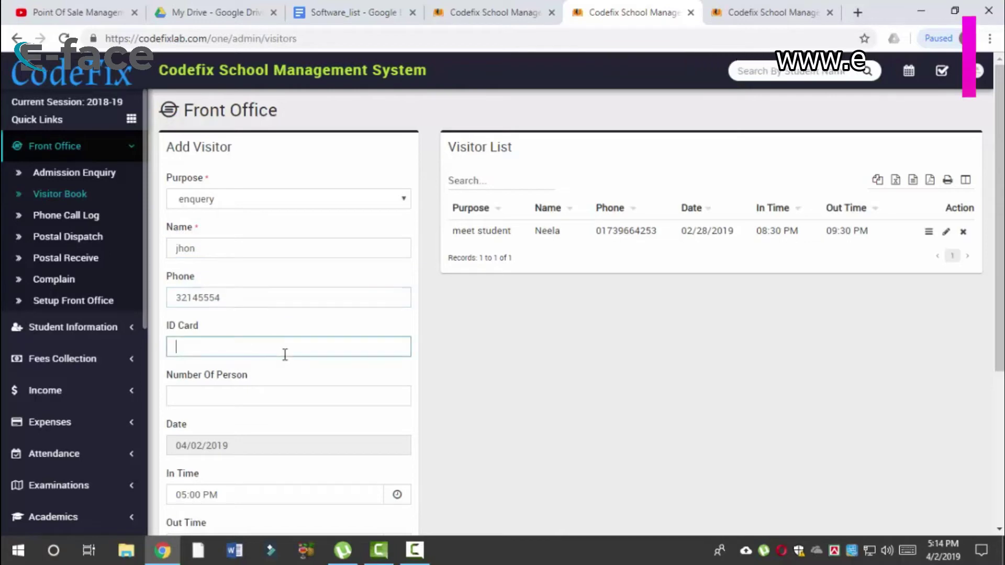
pyautogui.write('012121')
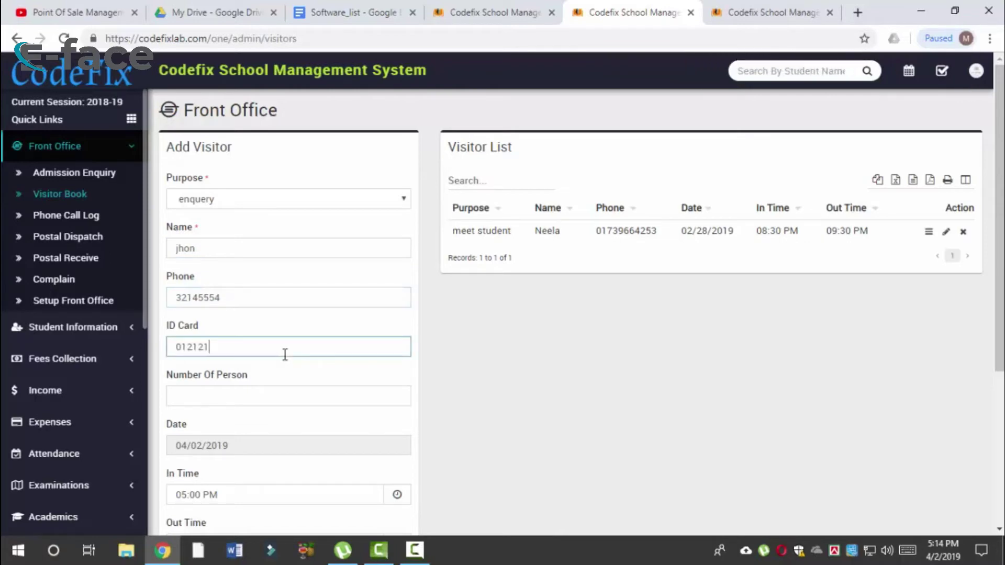
pyautogui.click(277, 393)
pyautogui.scroll(-2, 277, 393)
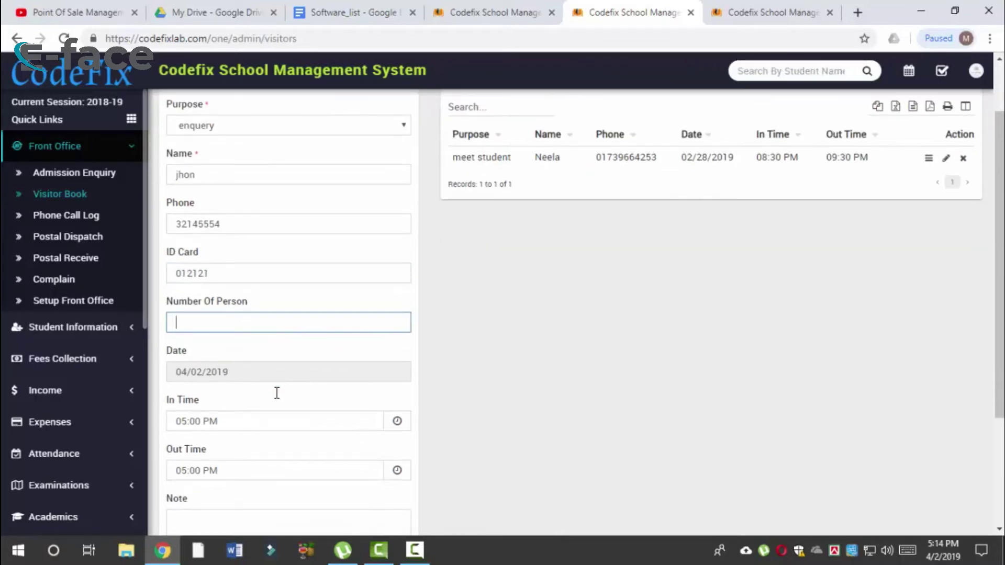
pyautogui.scroll(-4, 240, 399)
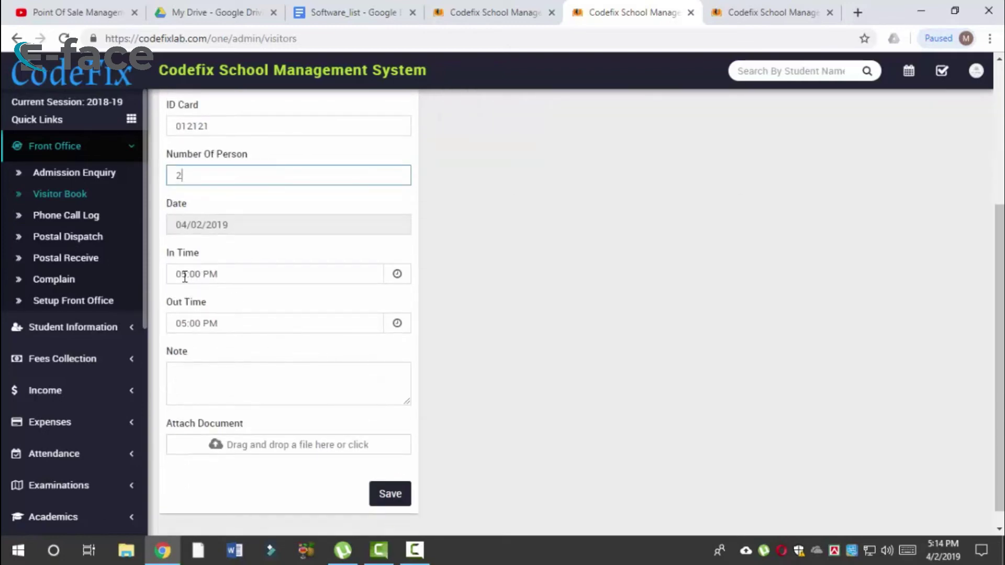
pyautogui.moveTo(185, 277); pyautogui.dragTo(179, 278)
pyautogui.click(536, 271)
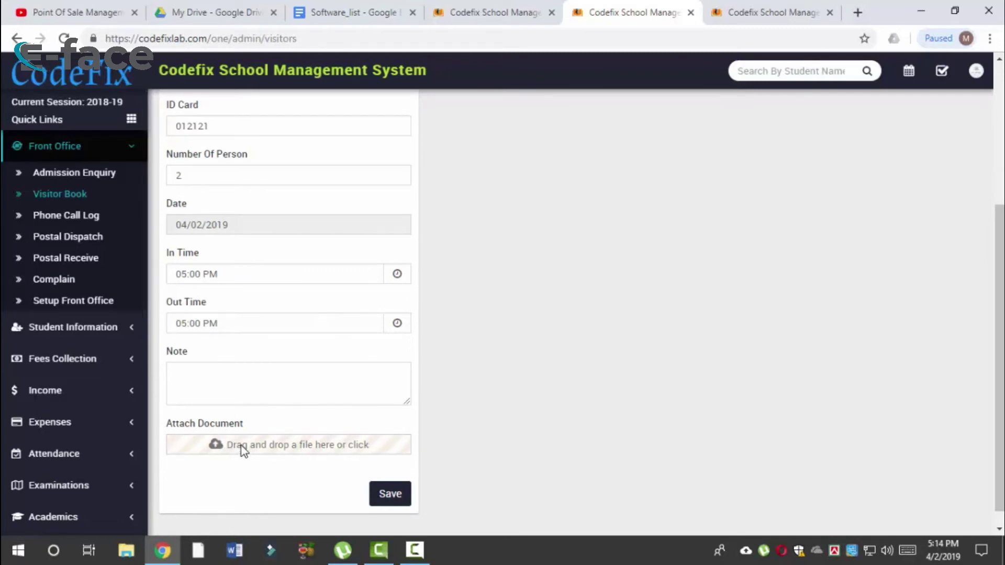
pyautogui.scroll(5, 292, 439)
pyautogui.scroll(-5, 291, 438)
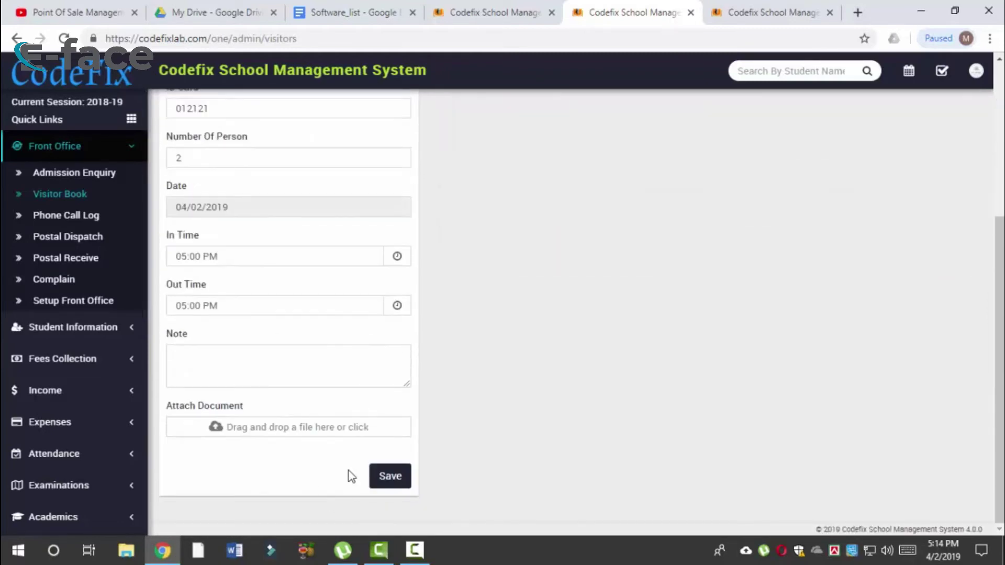
pyautogui.click(388, 476)
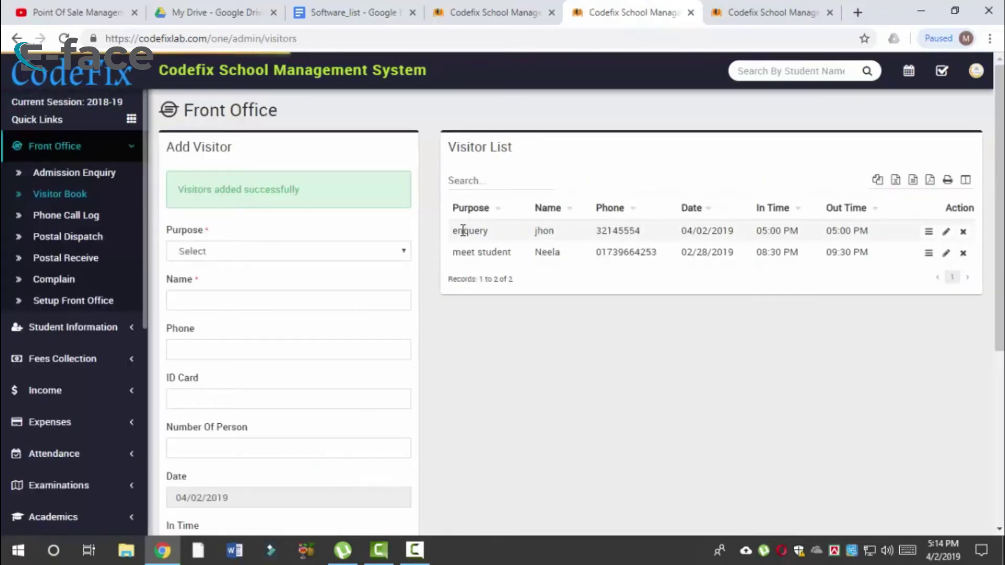
# Step: Highlight the newly saved enquery visitor row in the Visitor List
pyautogui.moveTo(463, 230); pyautogui.dragTo(884, 232)
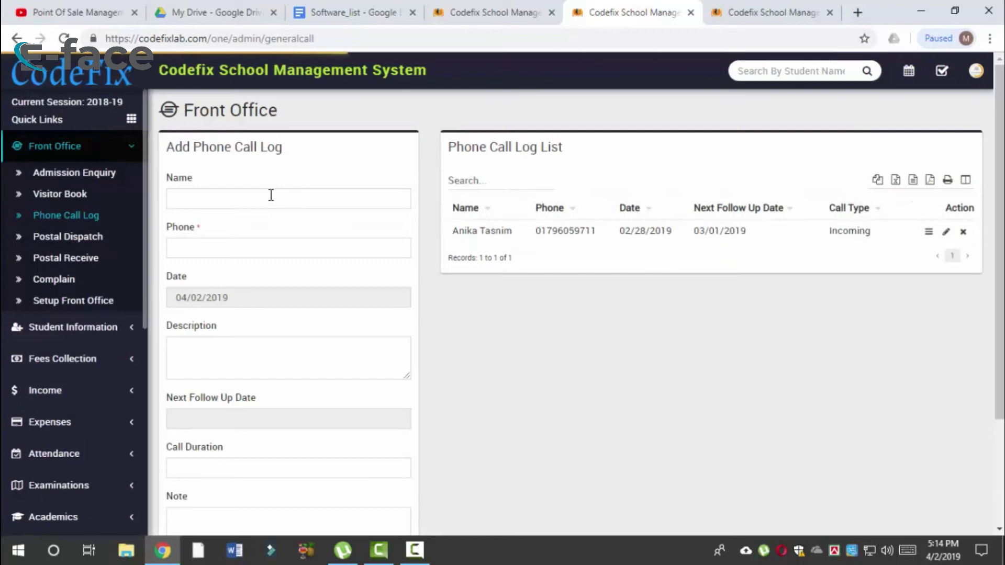
pyautogui.click(271, 196)
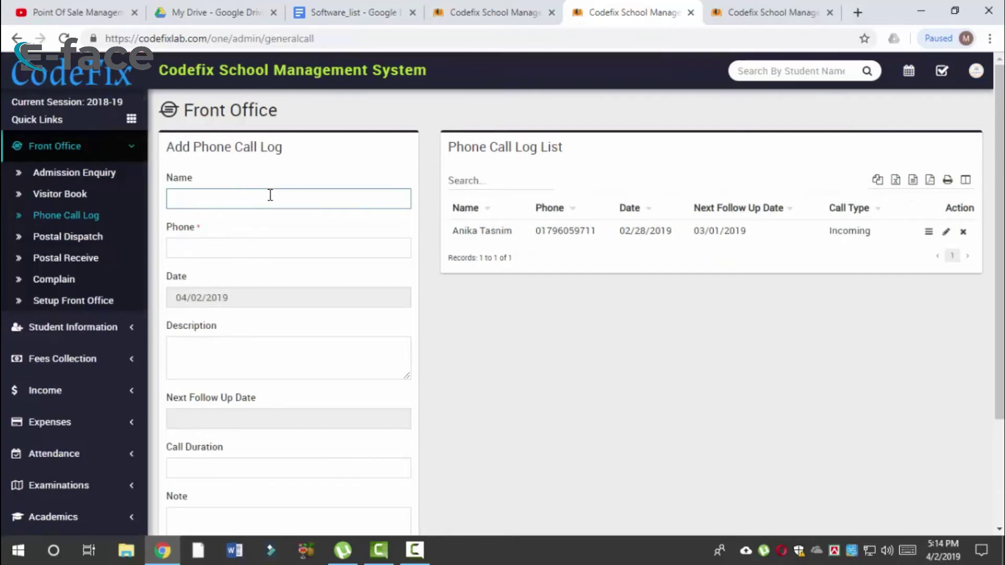
pyautogui.click(263, 245)
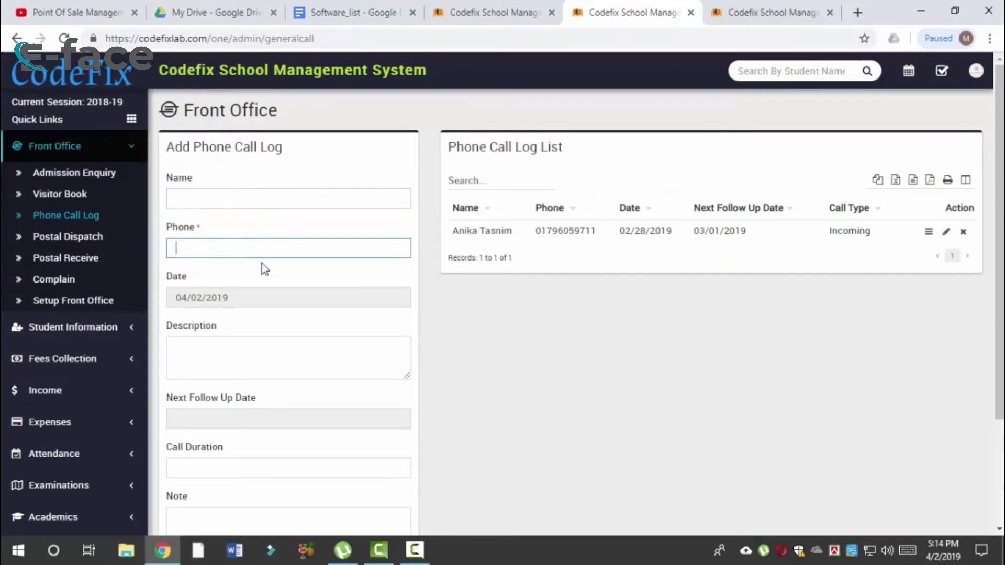
pyautogui.click(252, 297)
pyautogui.click(254, 362)
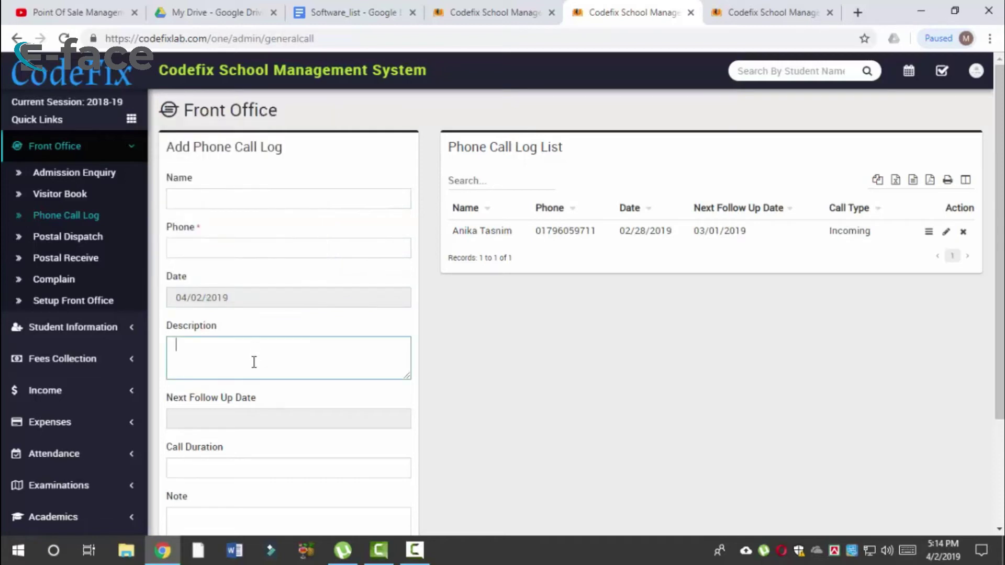
pyautogui.click(232, 420)
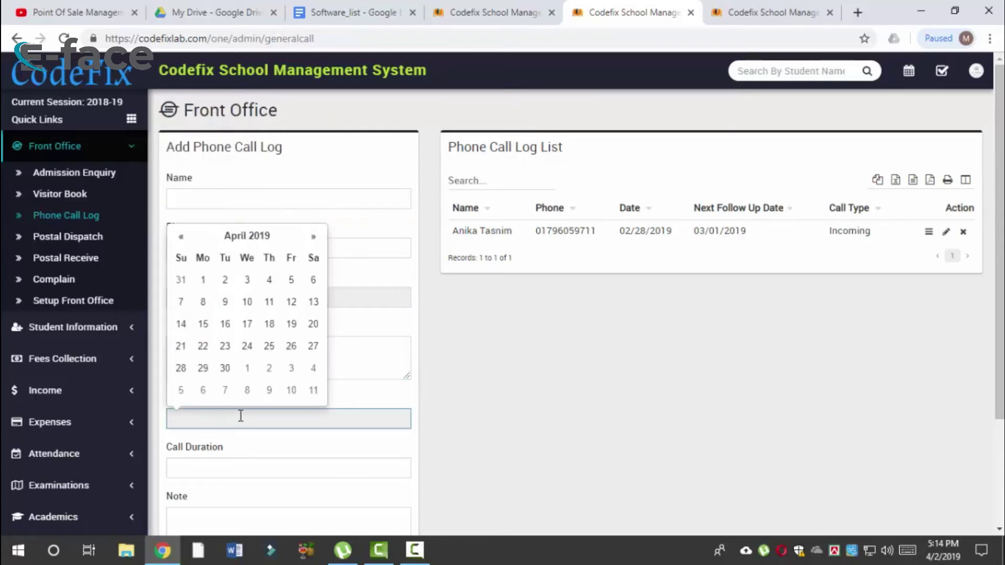
pyautogui.click(527, 436)
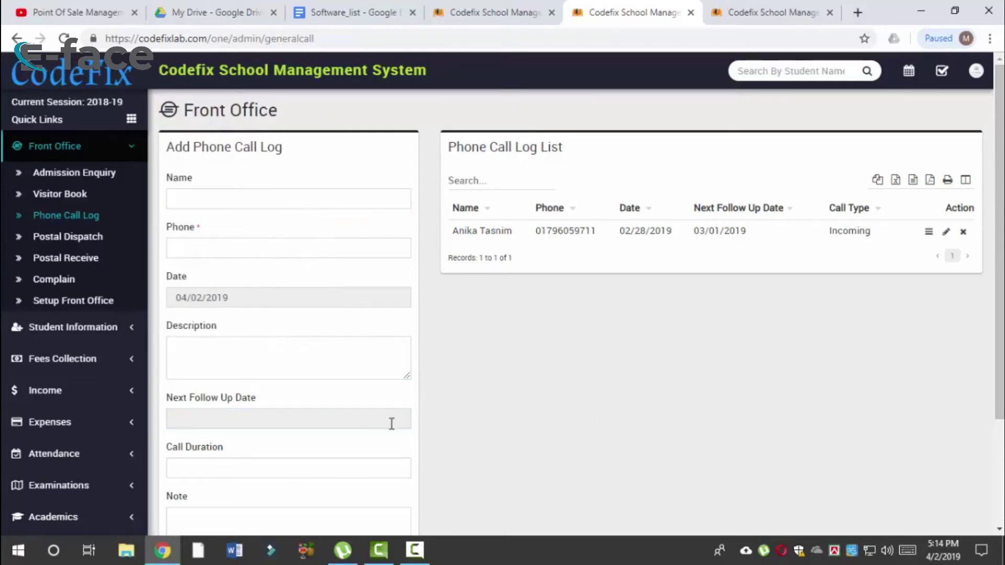
pyautogui.click(397, 425)
pyautogui.scroll(-3, 220, 332)
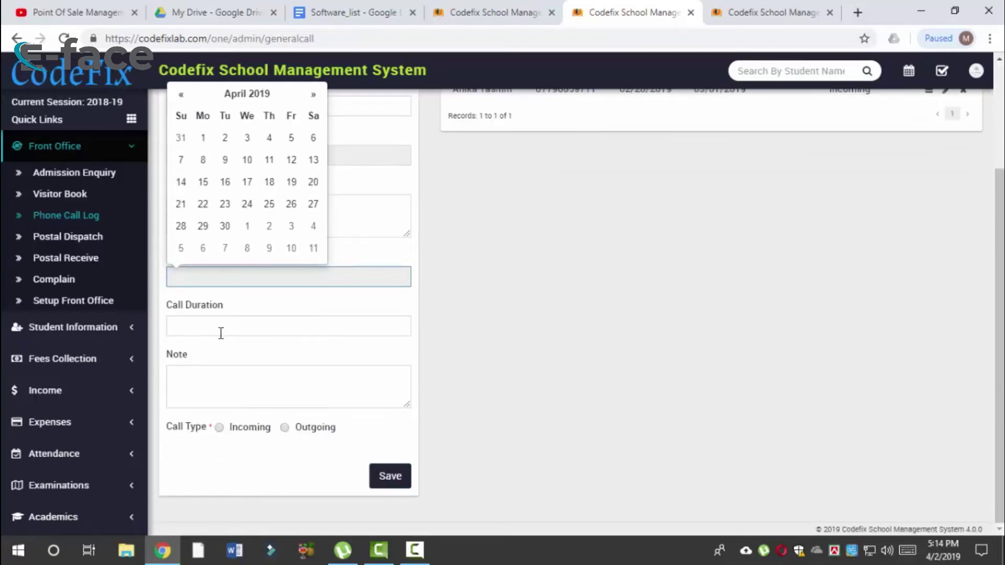
pyautogui.click(221, 331)
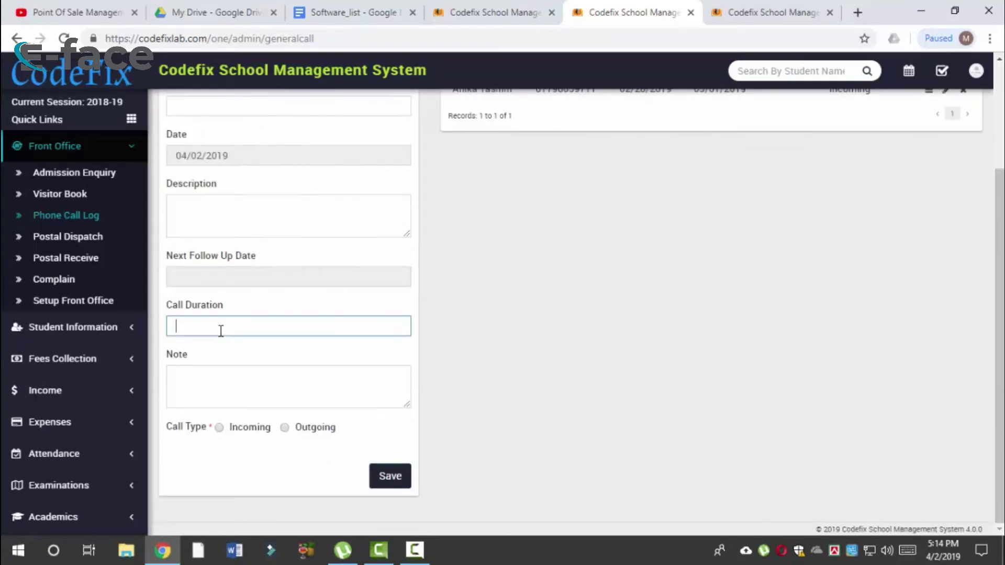
pyautogui.click(219, 428)
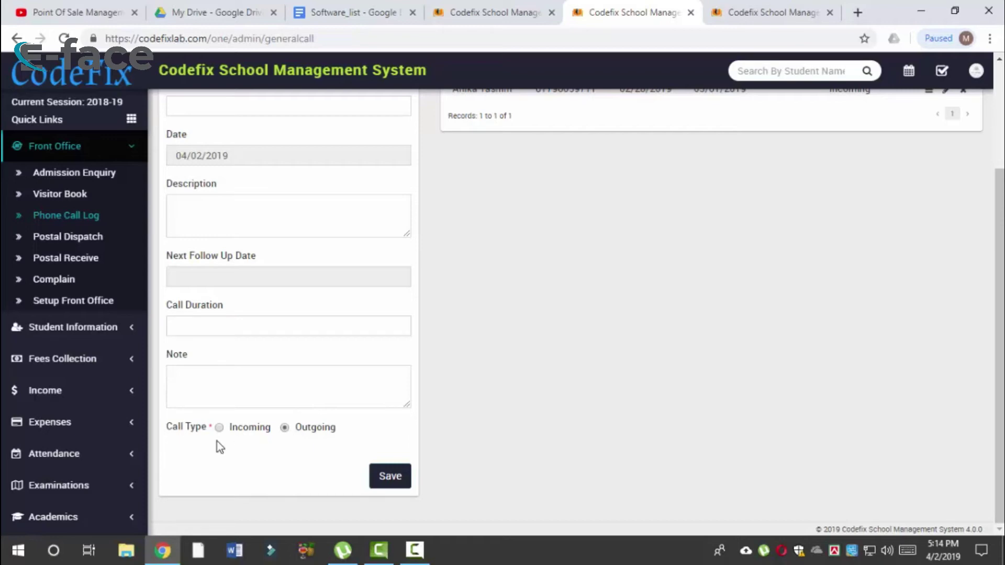
pyautogui.scroll(3, 429, 341)
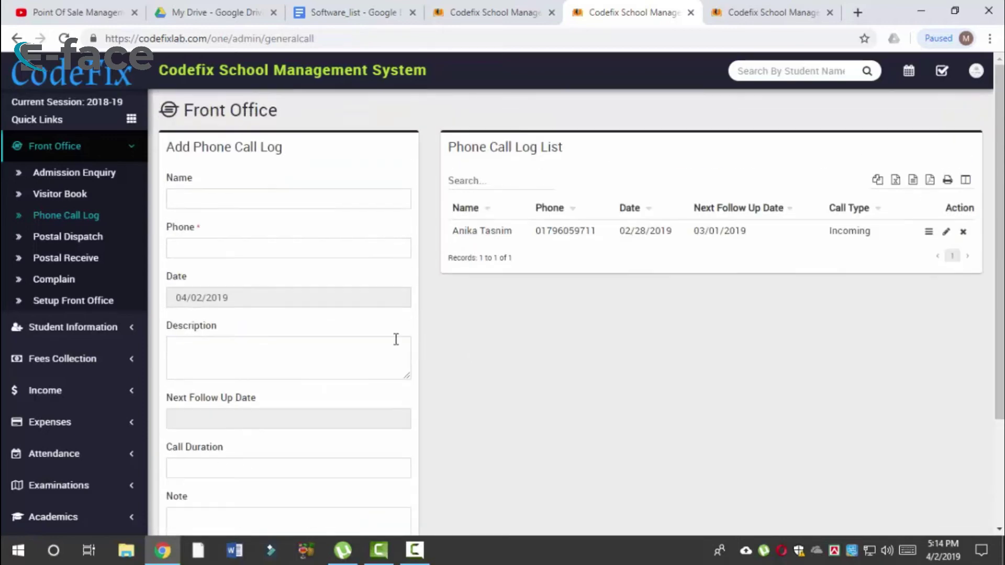
pyautogui.moveTo(530, 234); pyautogui.dragTo(662, 240)
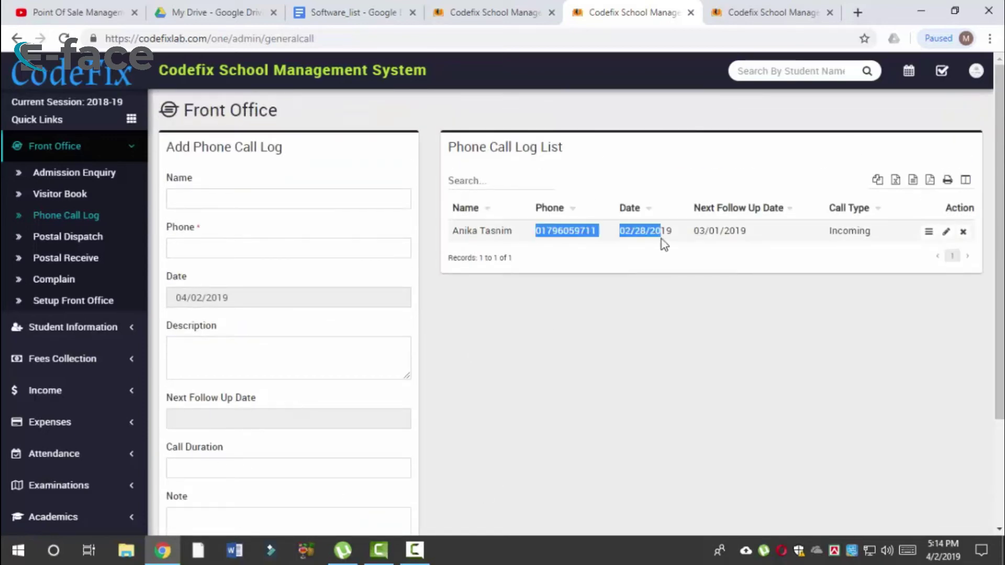
pyautogui.click(761, 444)
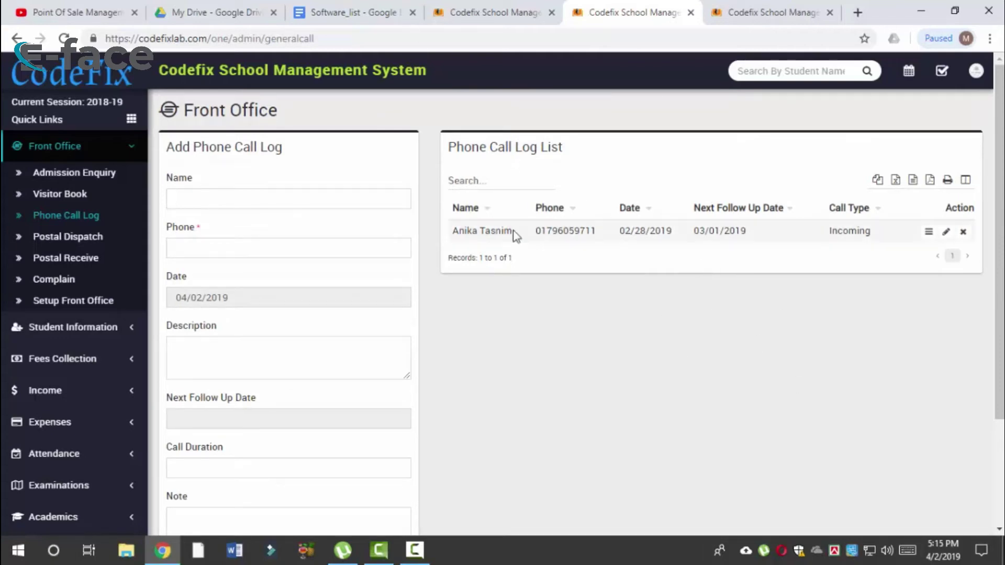
pyautogui.moveTo(453, 237); pyautogui.dragTo(761, 274)
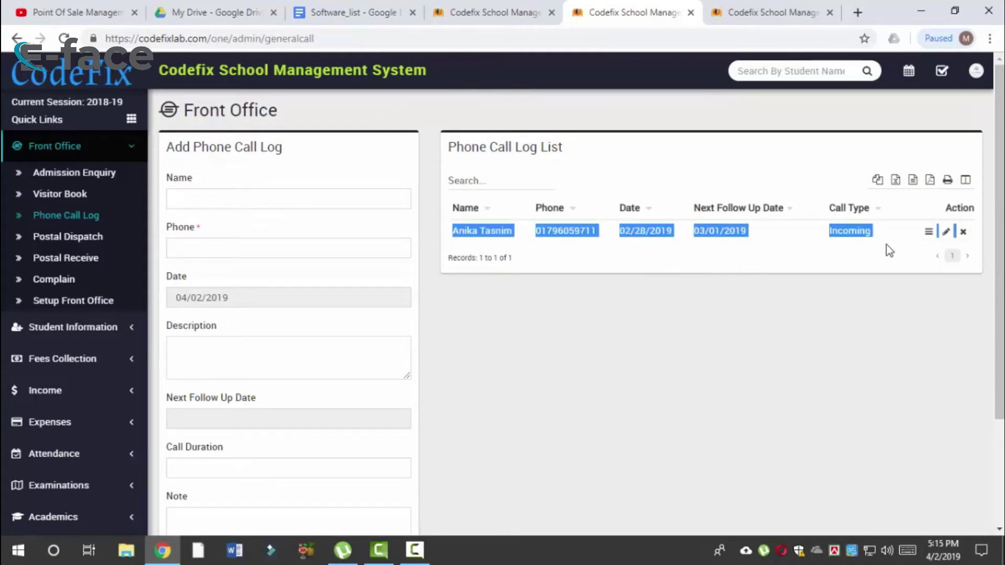
pyautogui.moveTo(890, 251); pyautogui.dragTo(870, 230)
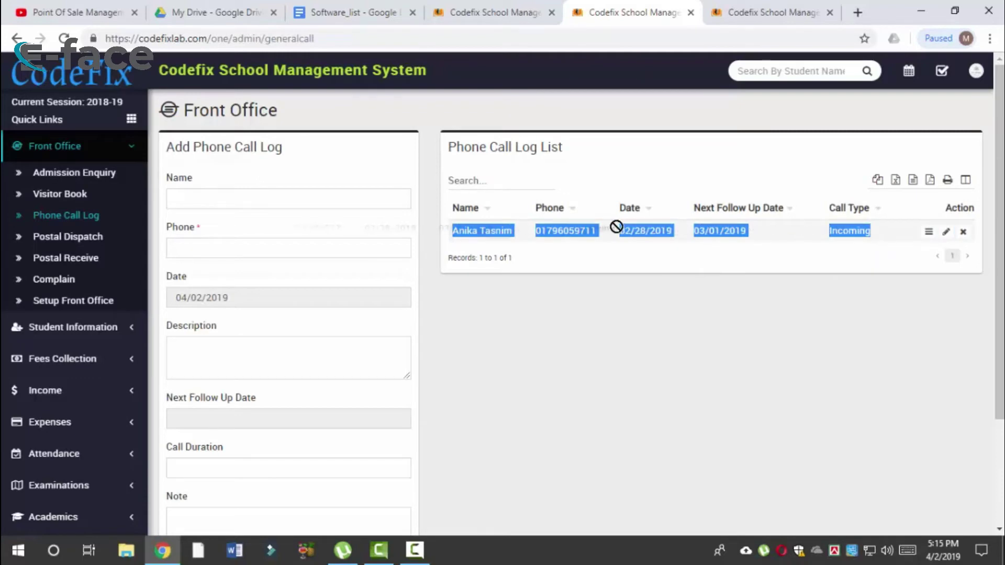
pyautogui.click(534, 234)
pyautogui.moveTo(456, 232); pyautogui.dragTo(897, 236)
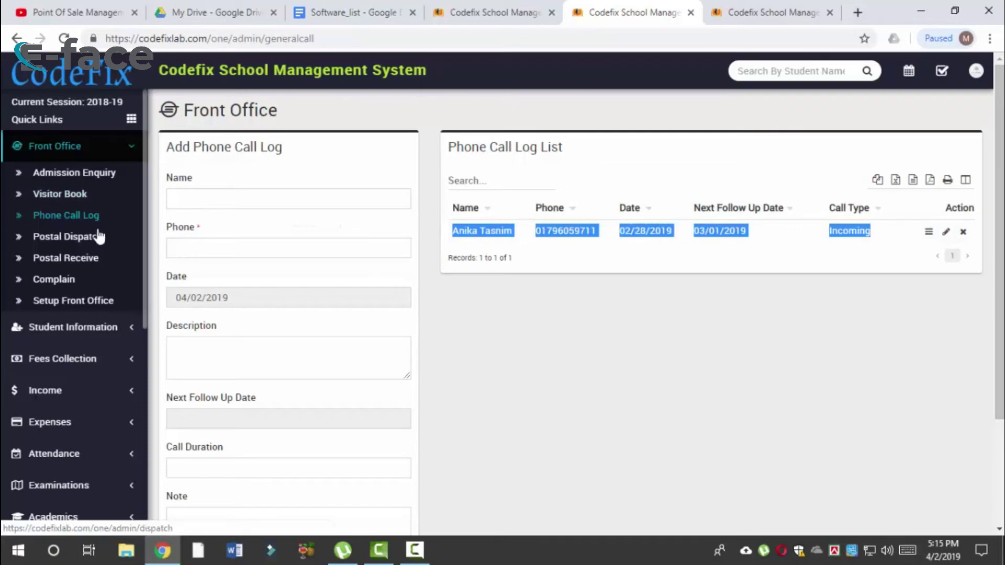
# Step: Open Postal Dispatch and look over its To Title, Reference No and Address fields and dispatch list
pyautogui.click(96, 239)
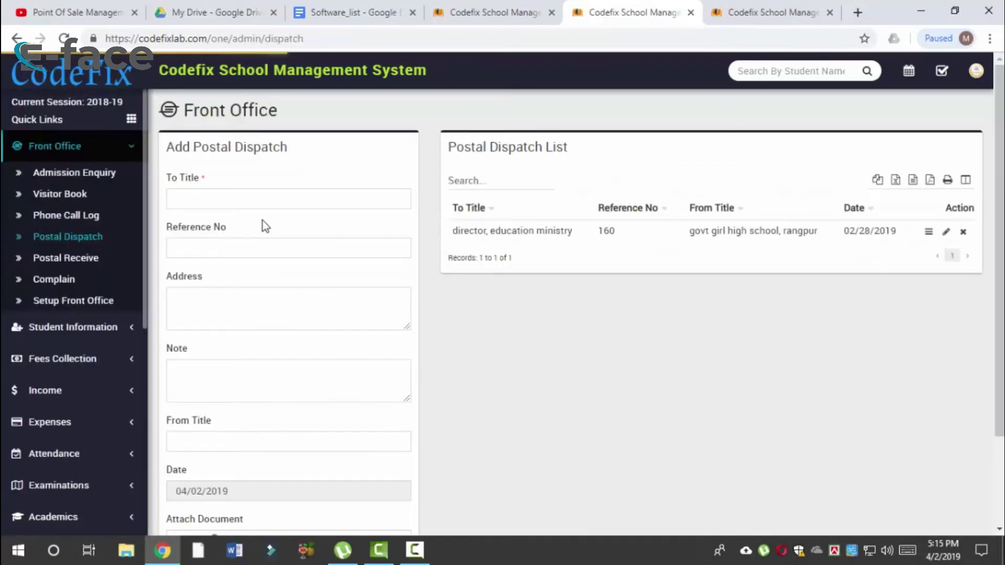
pyautogui.click(267, 202)
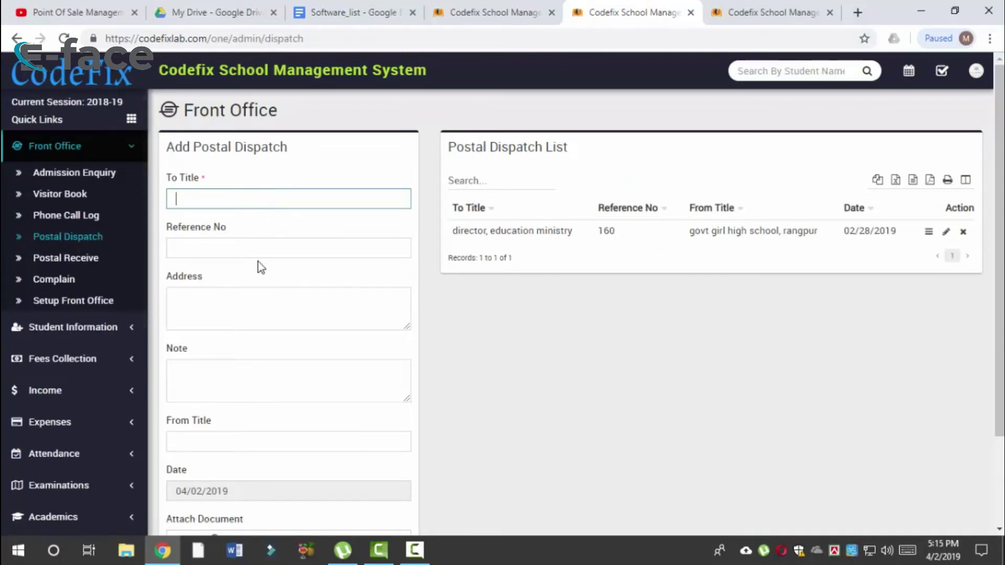
pyautogui.tripleClick(498, 231)
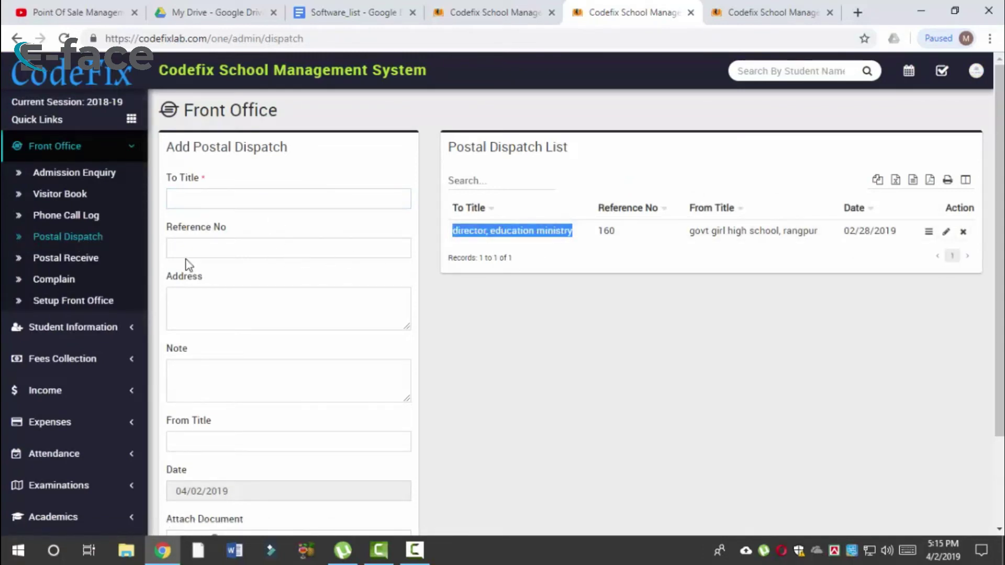
pyautogui.click(219, 242)
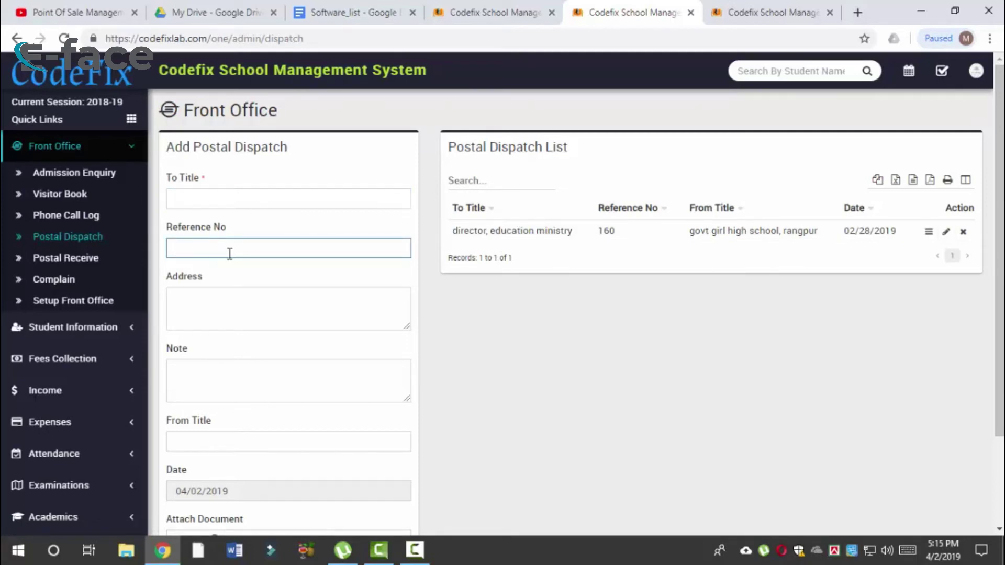
pyautogui.click(224, 299)
pyautogui.scroll(-2, 223, 299)
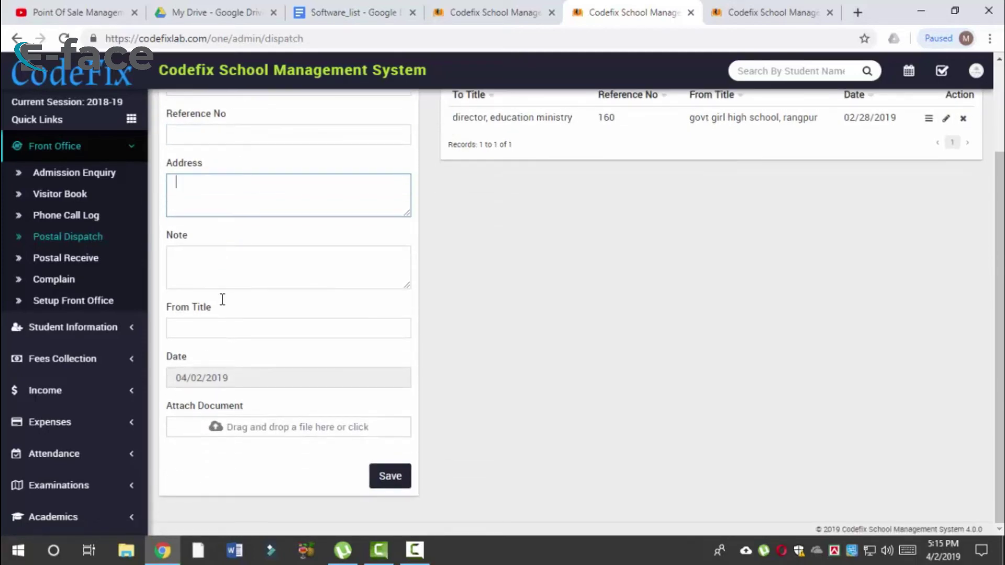
pyautogui.click(500, 211)
pyautogui.scroll(2, 271, 251)
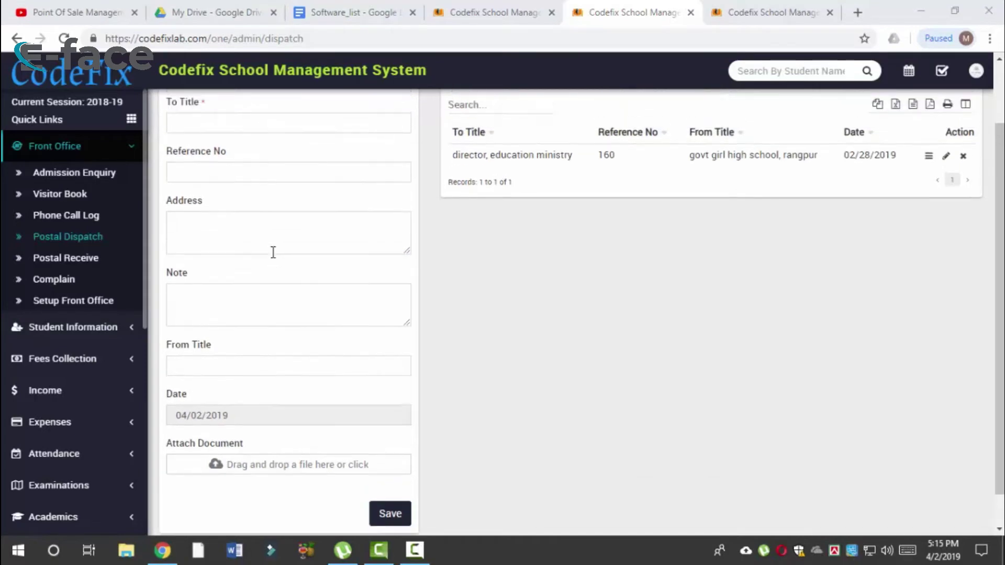
pyautogui.scroll(-2, 273, 253)
pyautogui.scroll(2, 364, 325)
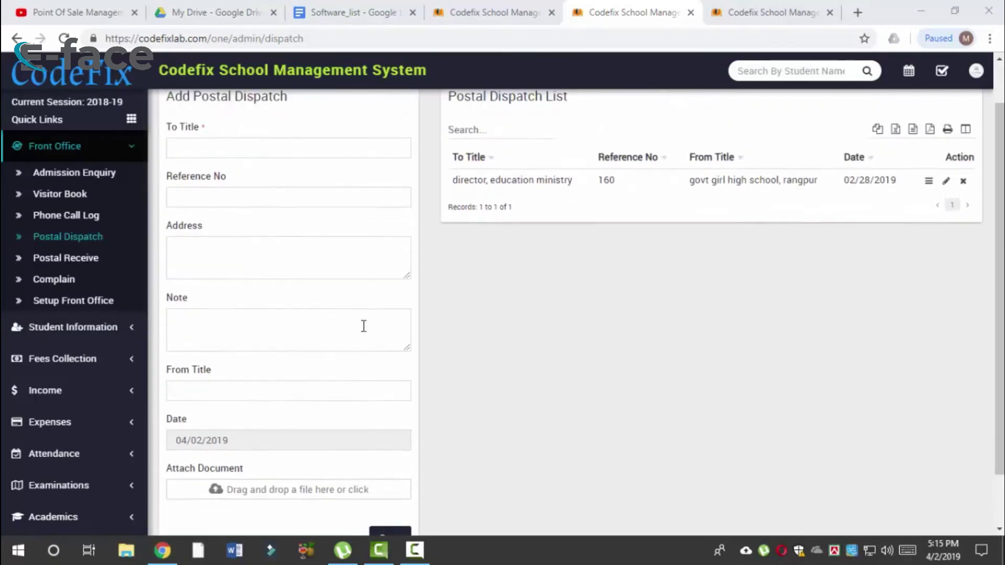
pyautogui.scroll(-2, 291, 231)
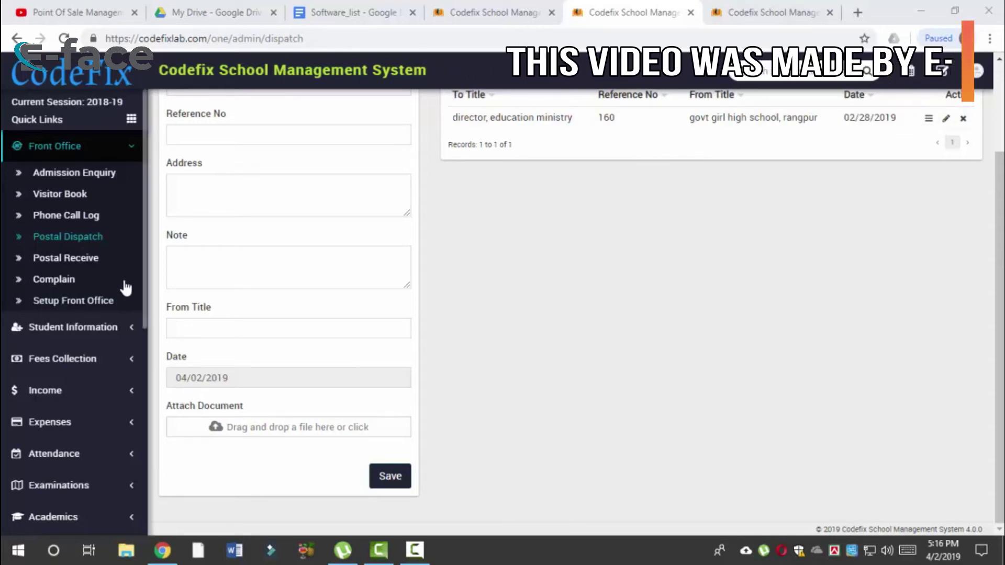
# Step: Open Postal Receive and look over its sender title, reference, note and recipient fields
pyautogui.click(101, 265)
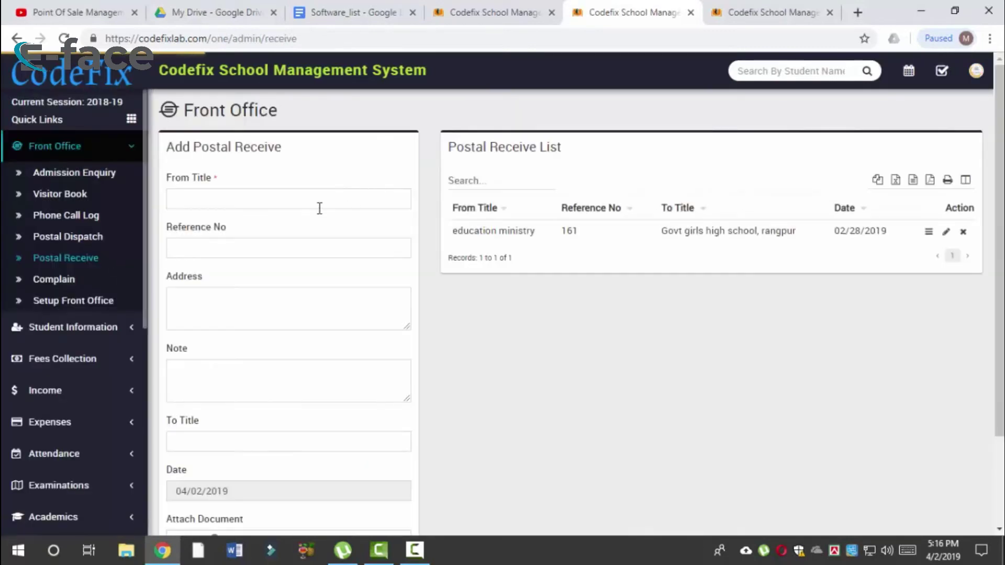
pyautogui.click(318, 207)
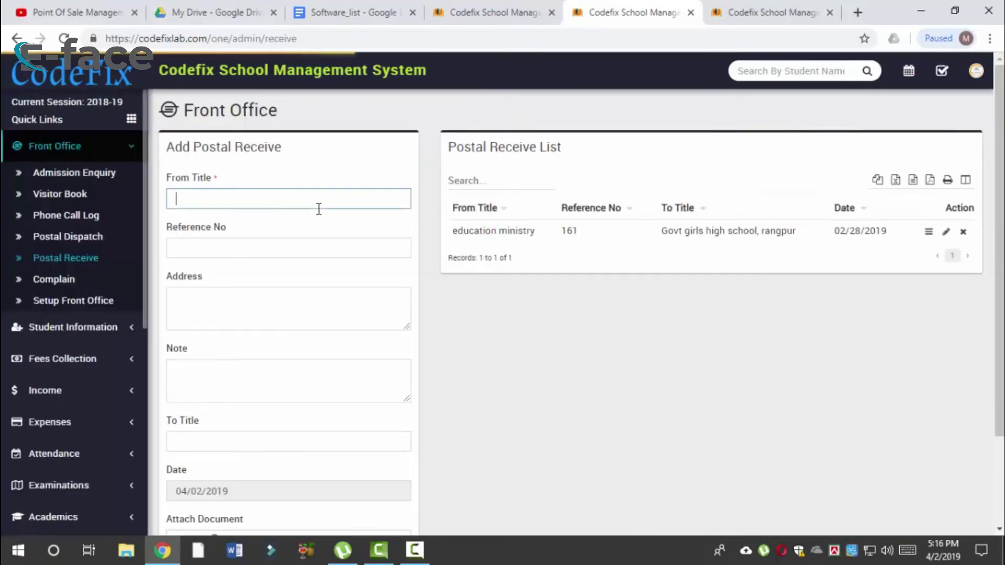
pyautogui.click(307, 248)
pyautogui.scroll(-2, 301, 301)
pyautogui.click(287, 281)
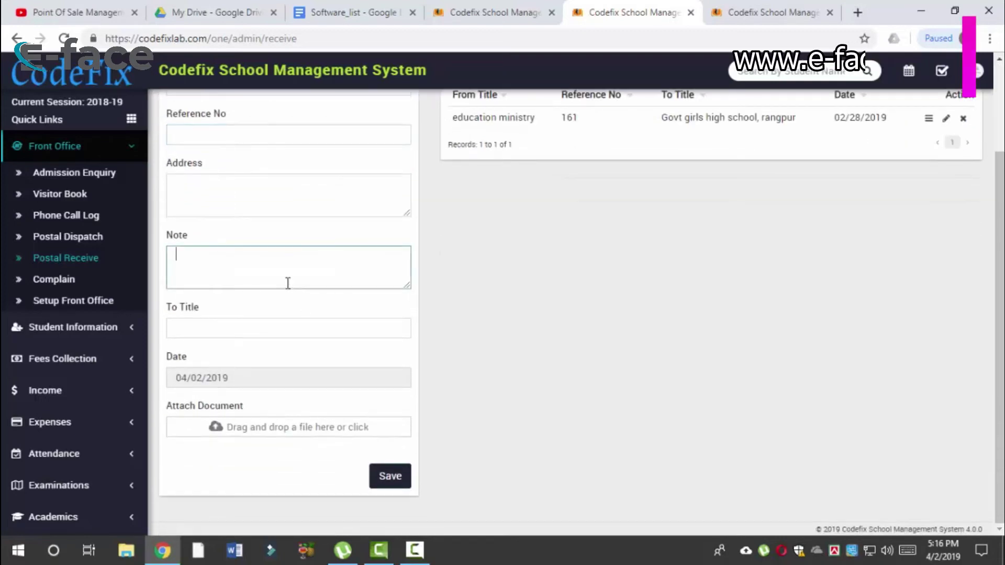
pyautogui.click(288, 329)
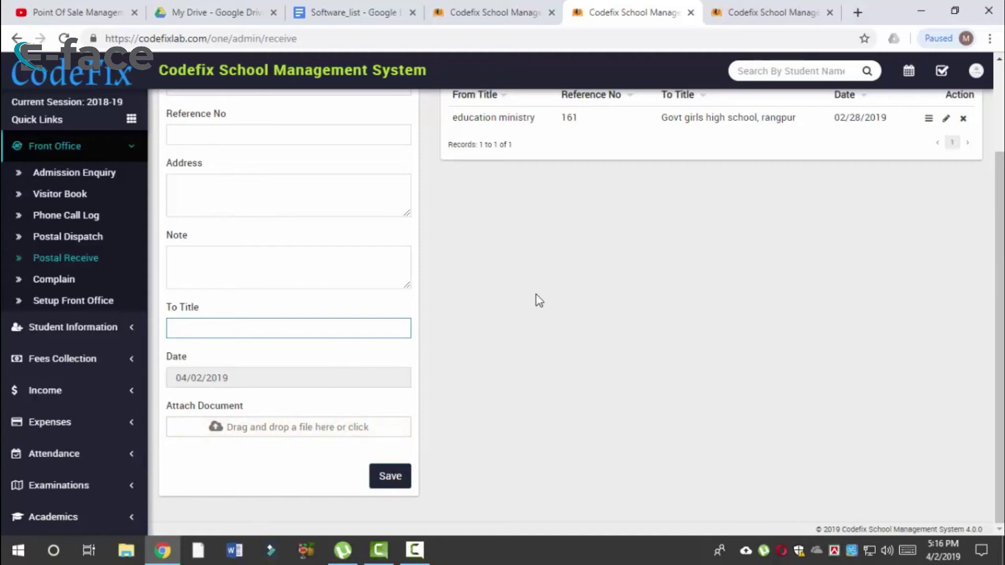
pyautogui.scroll(3, 628, 257)
# Step: View the education ministry letter's details, close them, and go to the Complain page
pyautogui.click(927, 239)
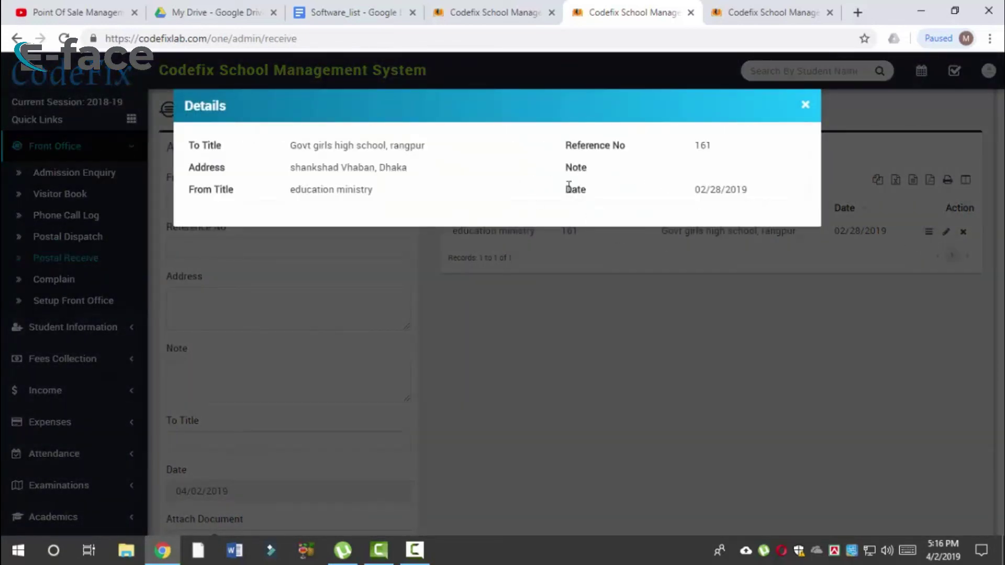
pyautogui.click(809, 109)
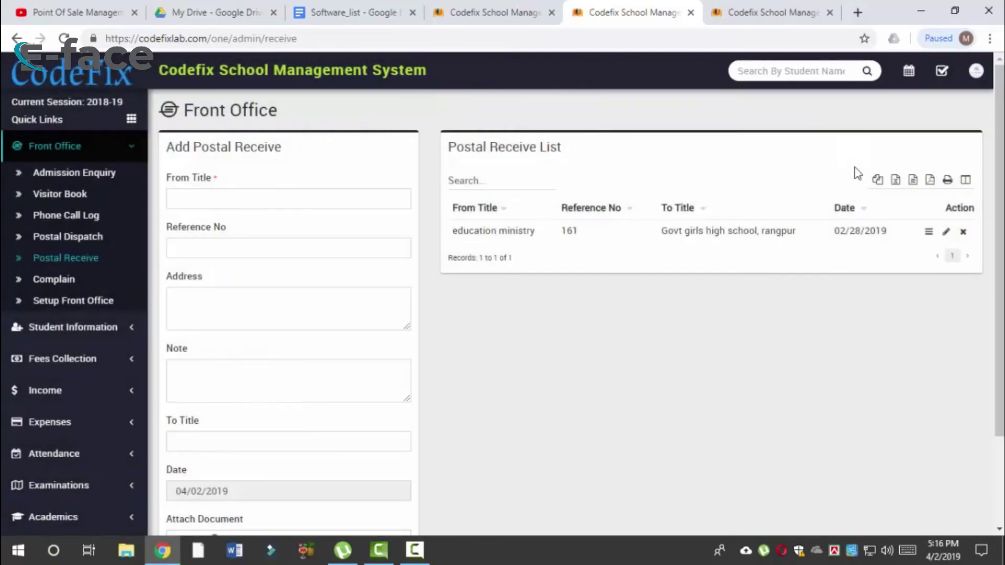
pyautogui.click(928, 237)
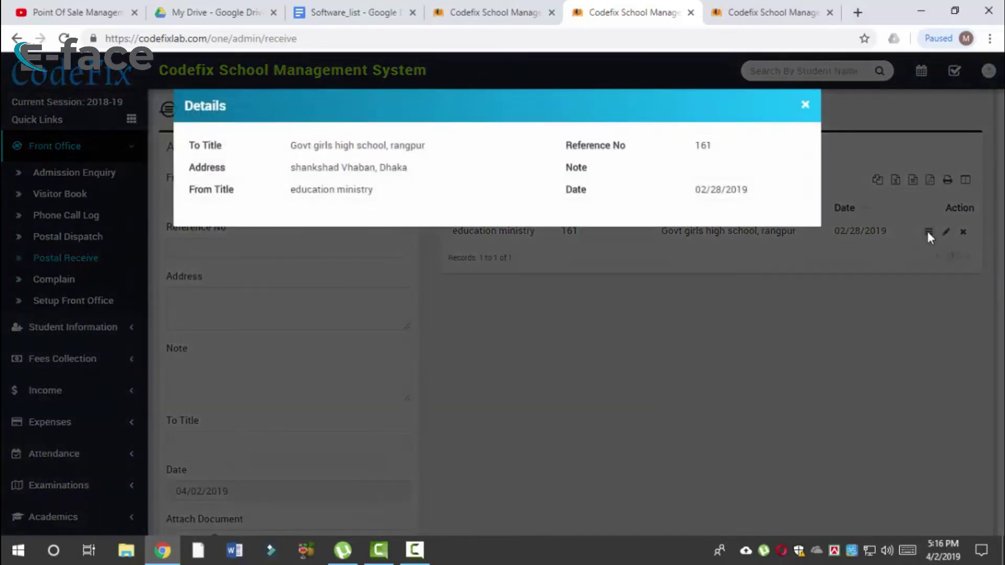
pyautogui.click(928, 234)
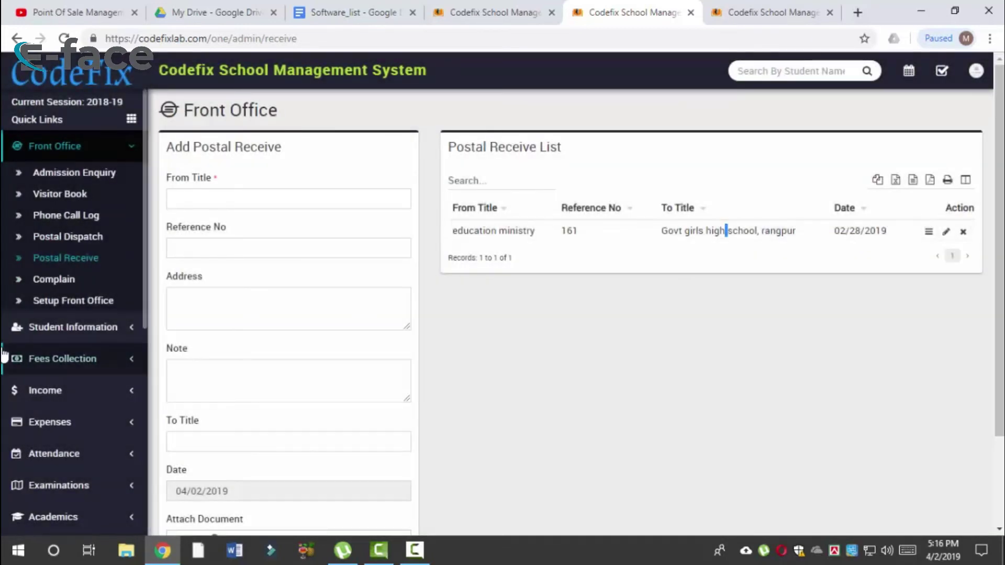
pyautogui.click(84, 285)
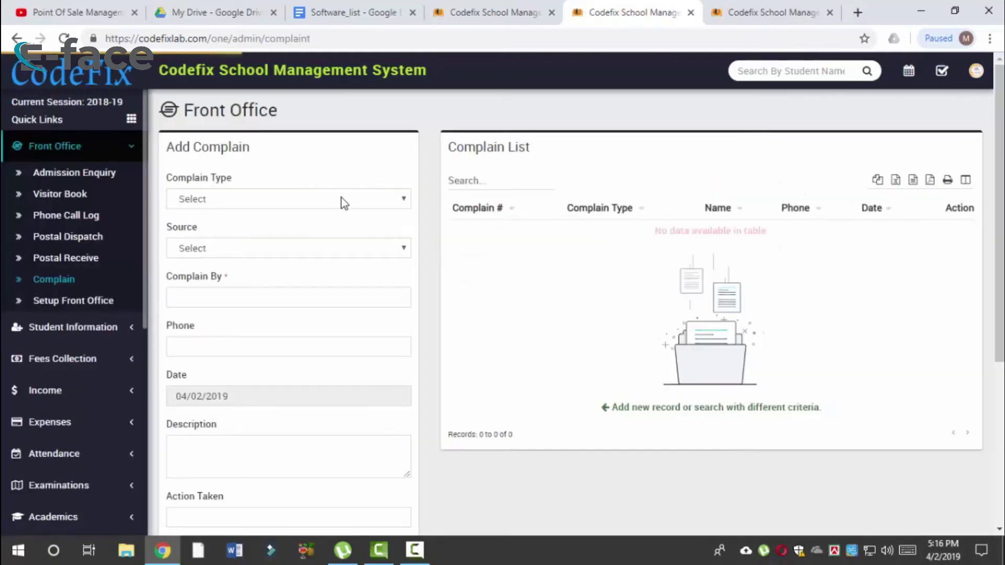
# Step: Set the complaint type to class and check the empty Source dropdown
pyautogui.click(342, 201)
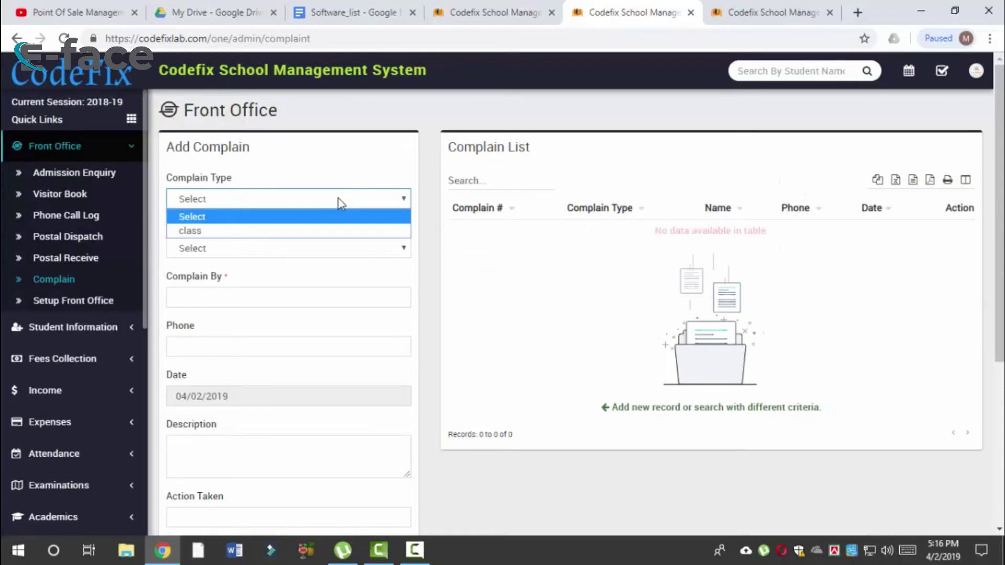
pyautogui.click(329, 231)
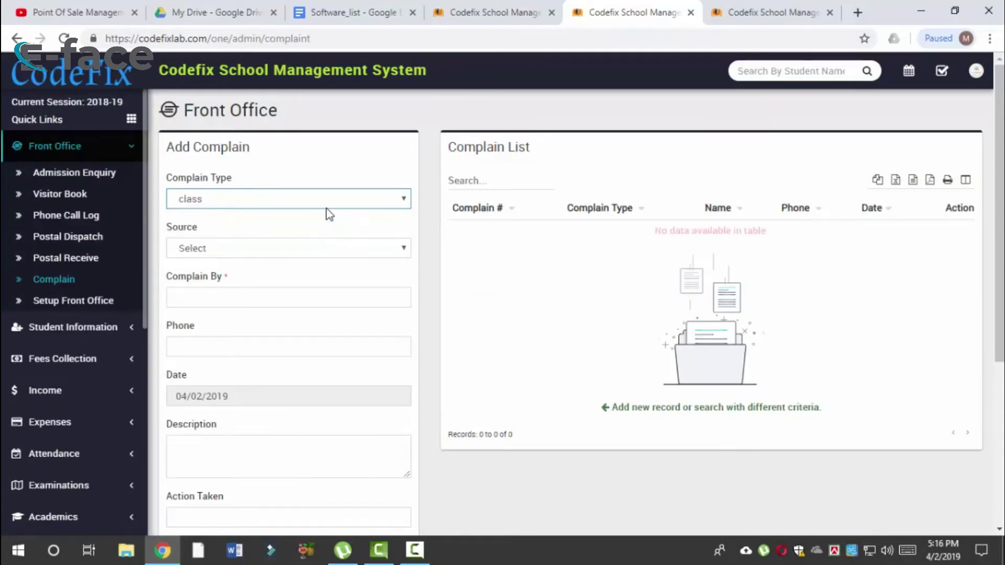
pyautogui.click(244, 200)
pyautogui.click(244, 230)
pyautogui.click(284, 244)
pyautogui.click(275, 251)
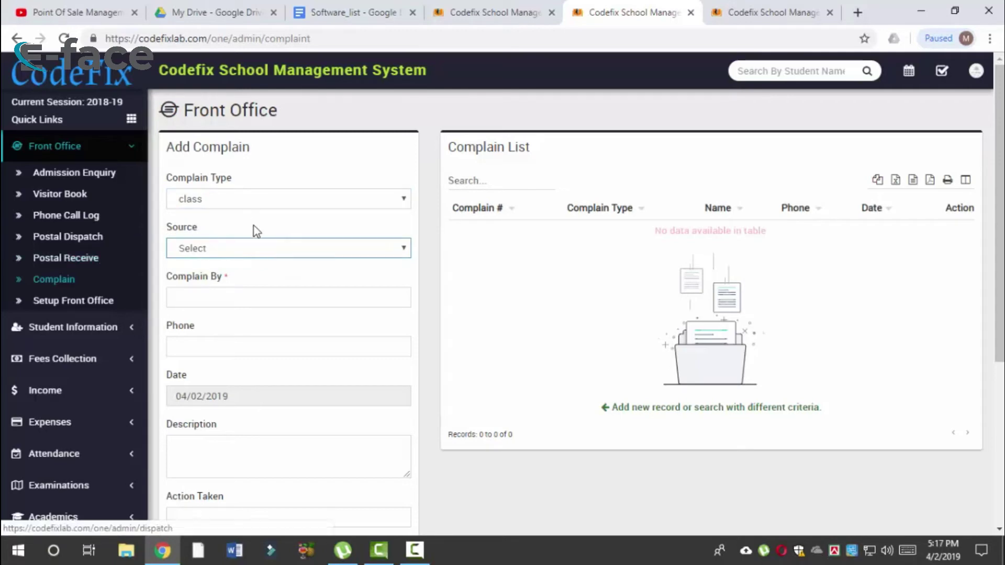
# Step: Scroll through the complaint form, then go to Front Office's Postal Receive records
pyautogui.scroll(-1, 240, 293)
pyautogui.click(240, 281)
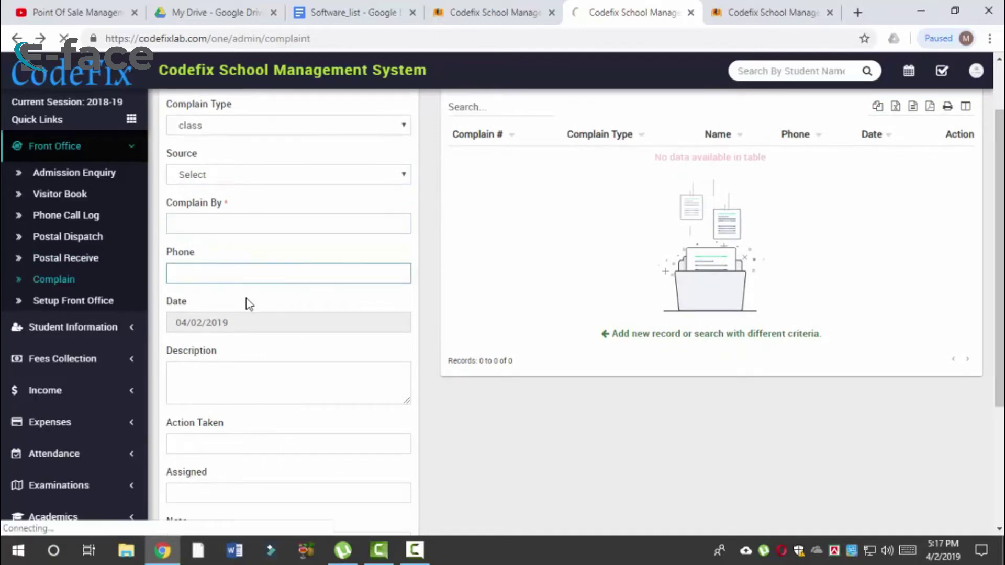
pyautogui.scroll(-1, 246, 302)
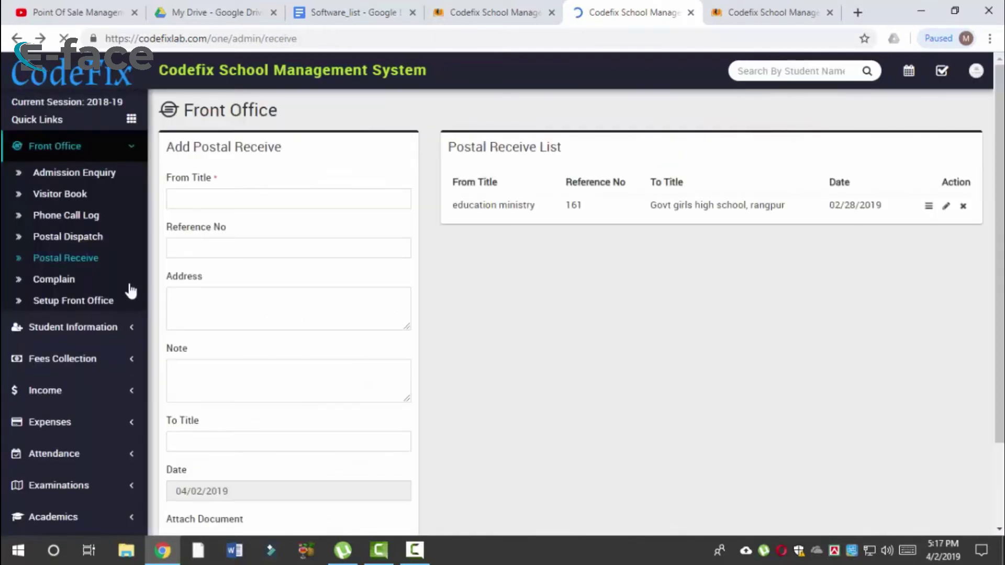
pyautogui.click(78, 287)
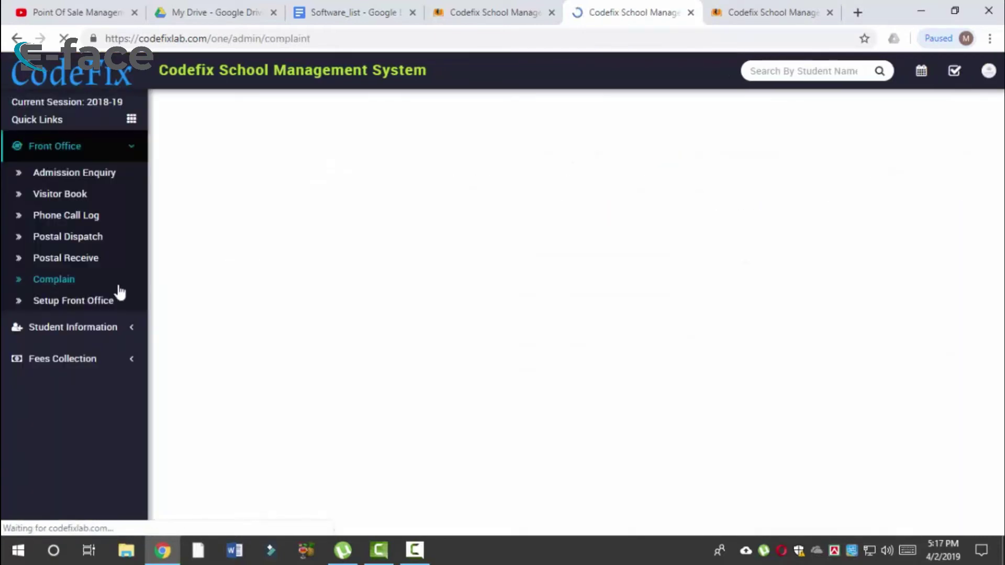
pyautogui.scroll(-5, 391, 271)
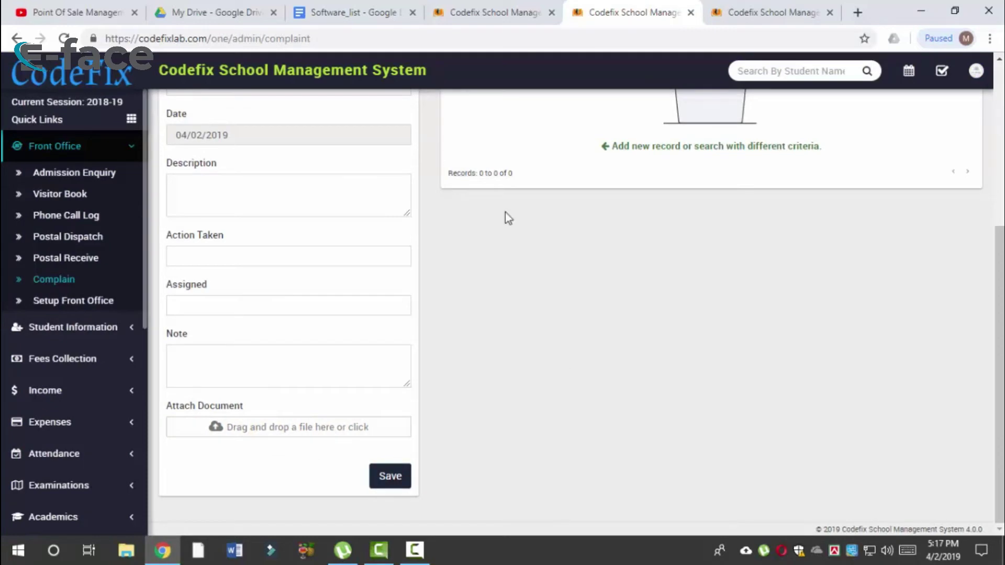
pyautogui.scroll(5, 784, 163)
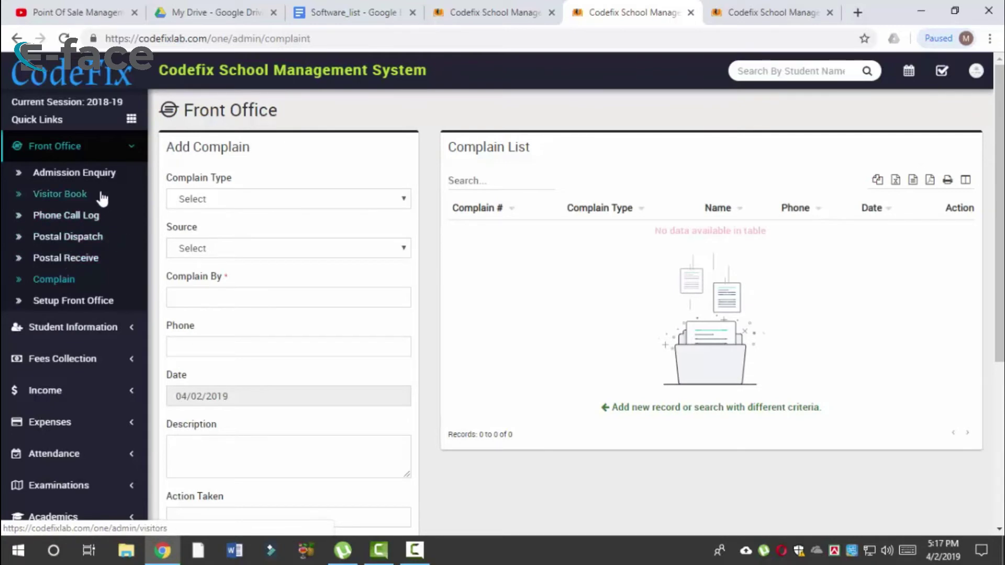
pyautogui.click(124, 146)
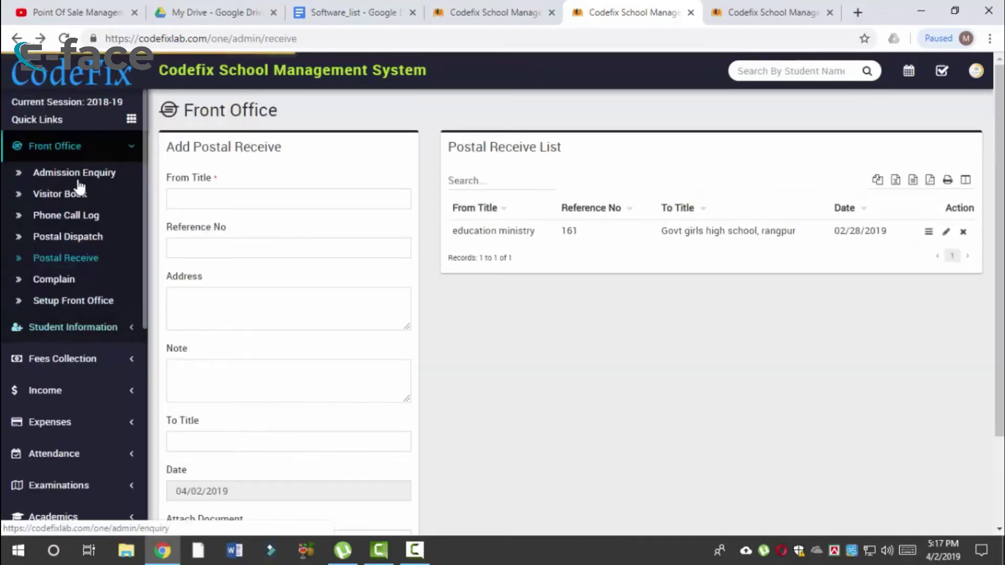
# Step: Search Collect Fees for class ONE, section A students
pyautogui.click(128, 154)
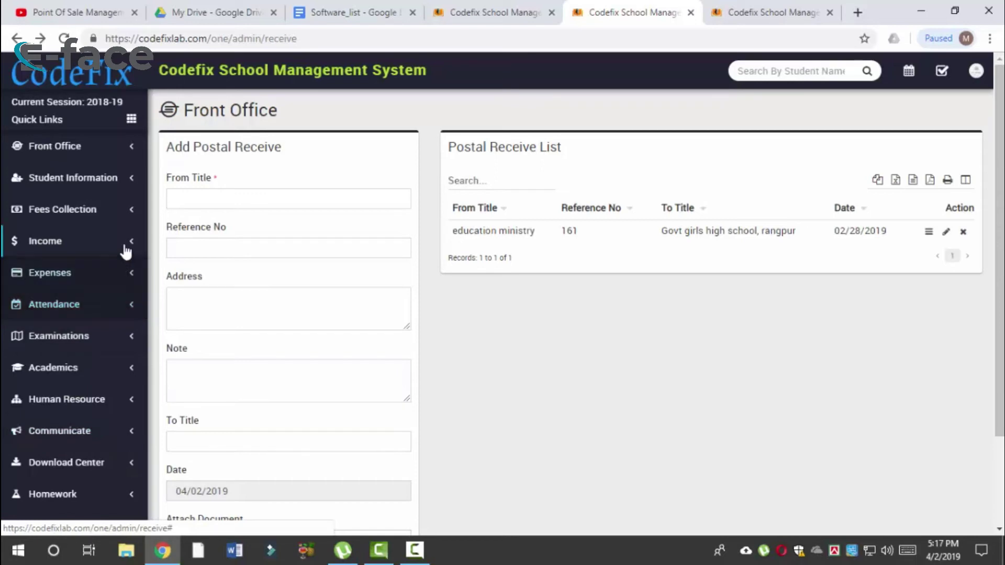
pyautogui.click(135, 220)
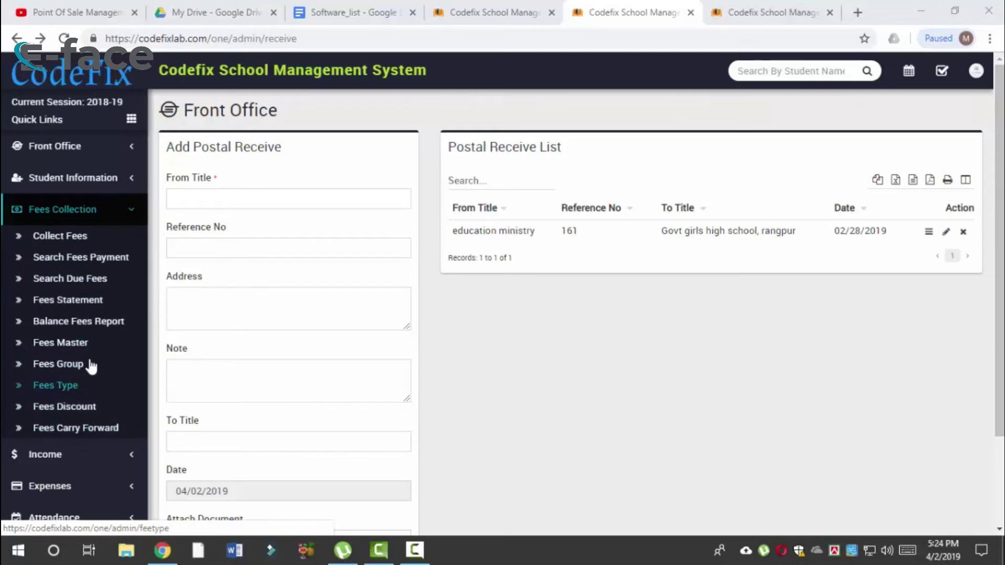
pyautogui.click(80, 238)
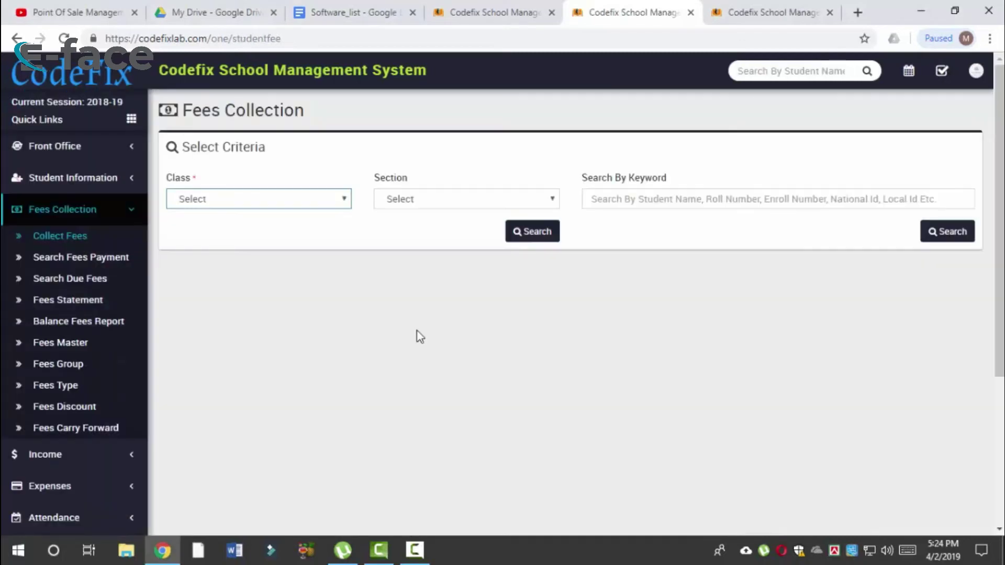
pyautogui.click(338, 203)
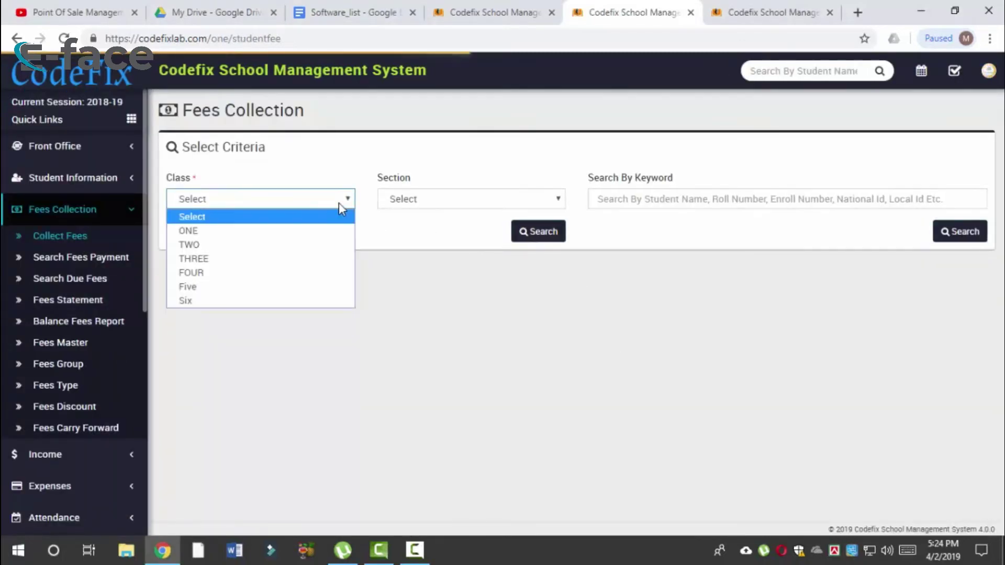
pyautogui.click(281, 301)
pyautogui.click(476, 204)
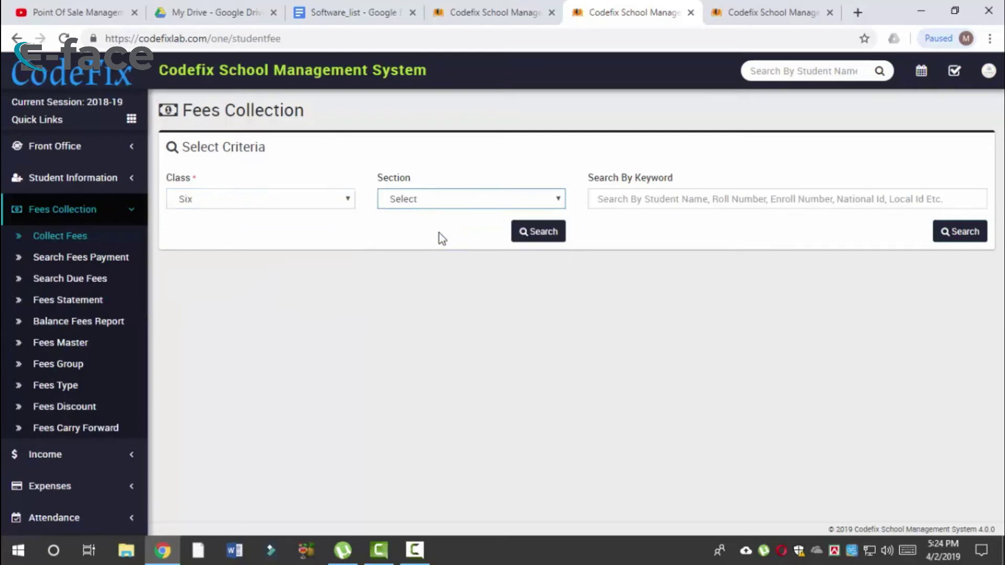
pyautogui.click(531, 230)
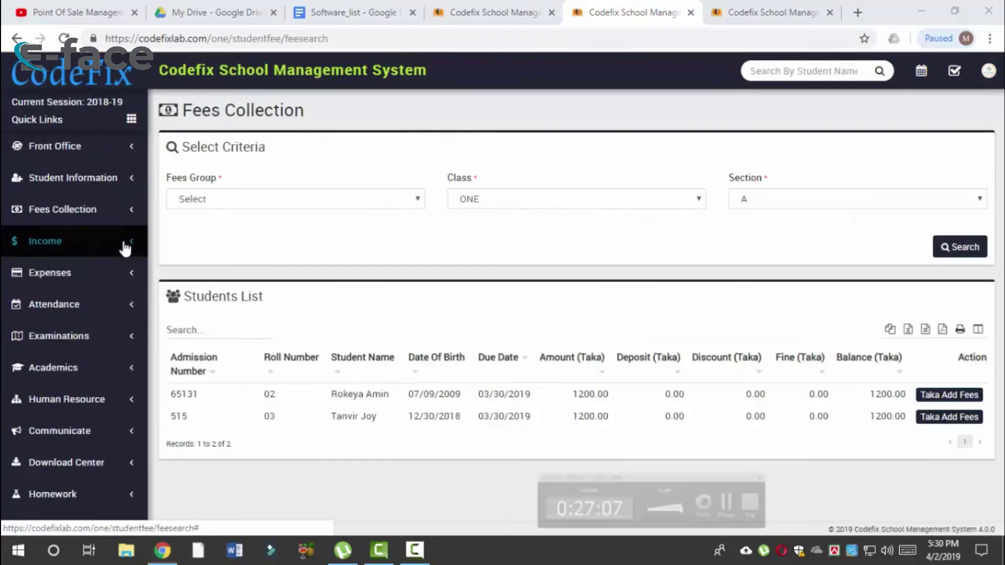
# Step: Collapse the Fees Collection menu and expand the Income menu in the sidebar
pyautogui.click(79, 210)
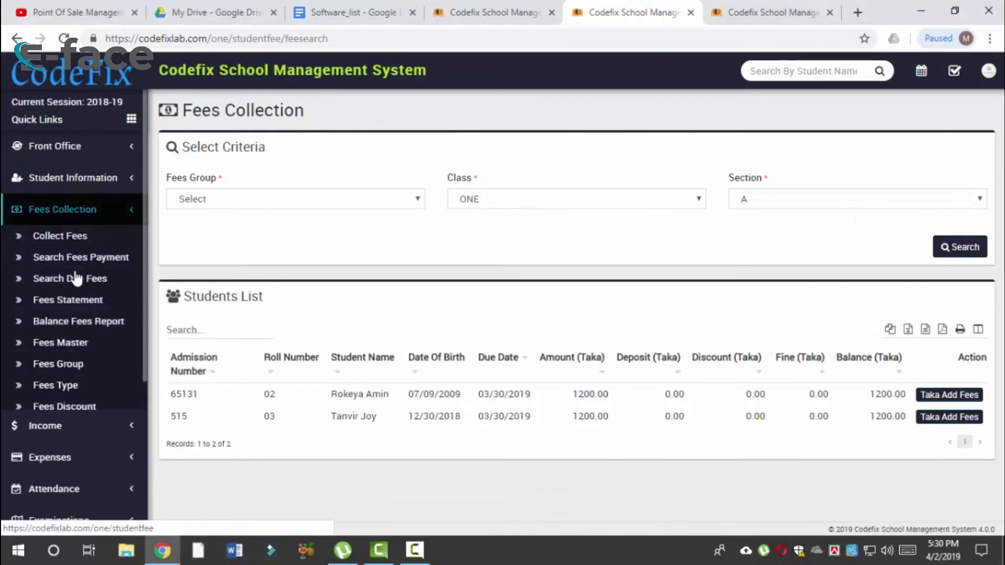
pyautogui.click(130, 212)
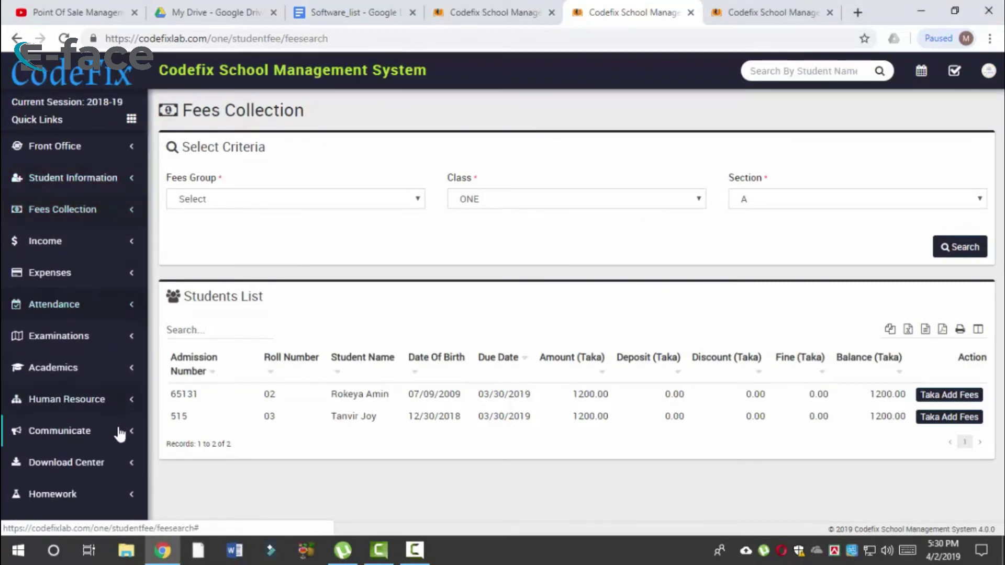
pyautogui.click(126, 241)
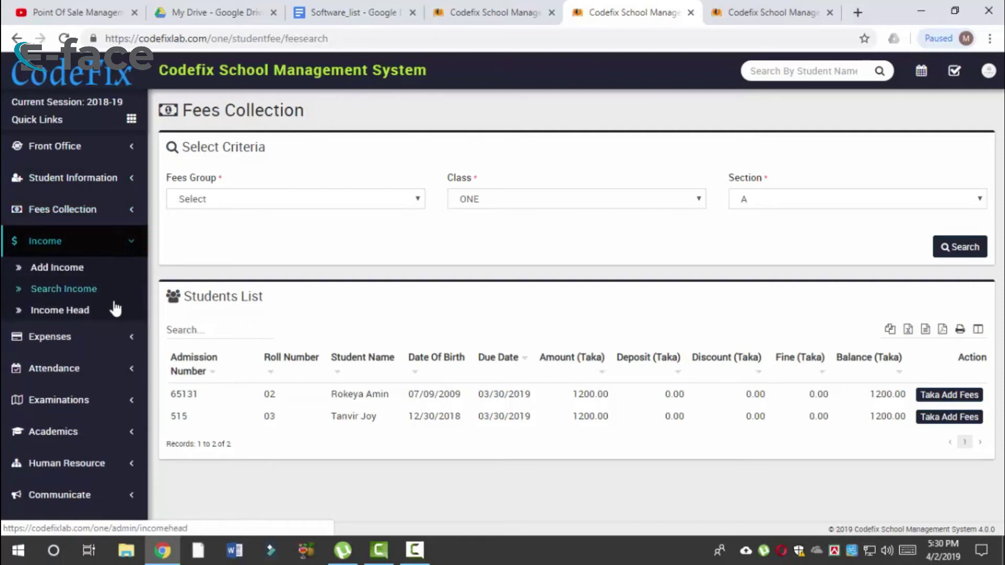
# Step: Open Add Income and view the Monthly fee and C programming income heads
pyautogui.click(104, 274)
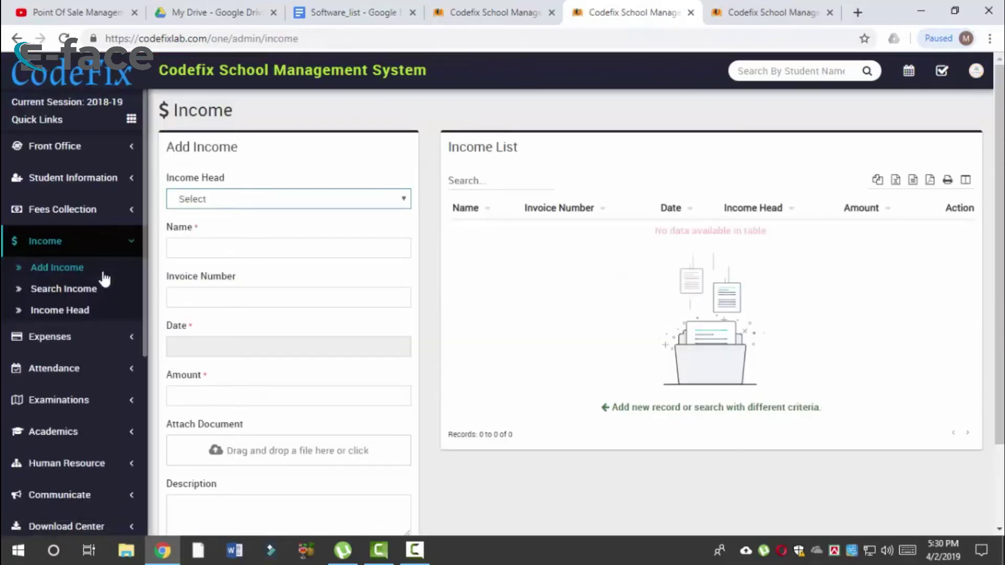
pyautogui.click(288, 205)
pyautogui.click(287, 205)
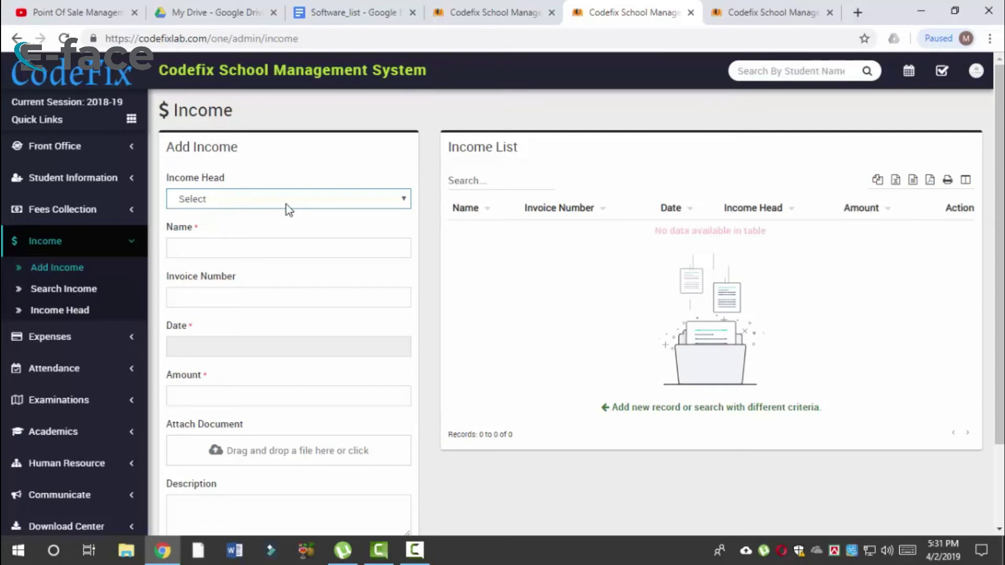
pyautogui.click(287, 205)
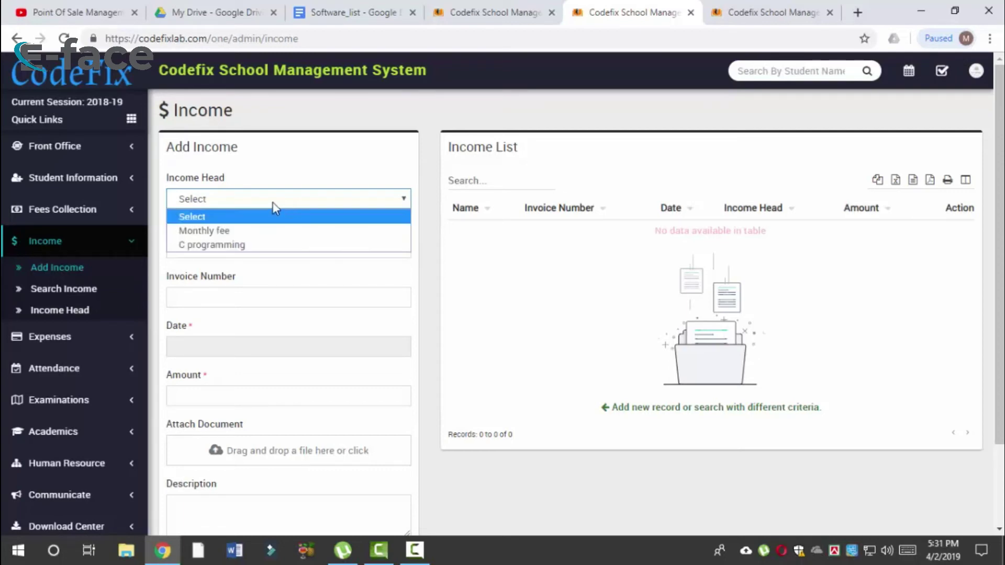
pyautogui.press('Down')
pyautogui.press('Down')
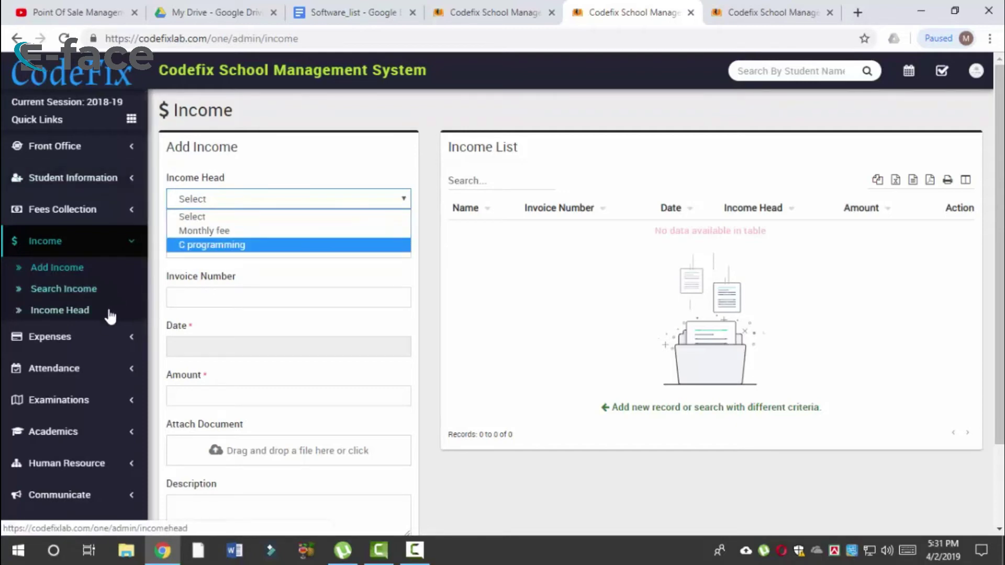
# Step: Create and save an income head named 'donate' on the Income Head page
pyautogui.click(84, 311)
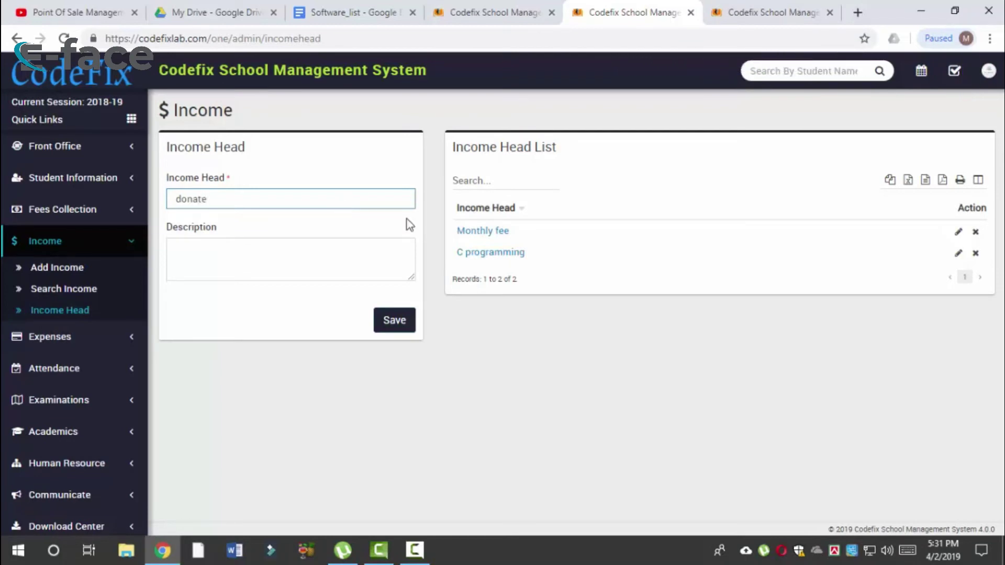
pyautogui.click(407, 321)
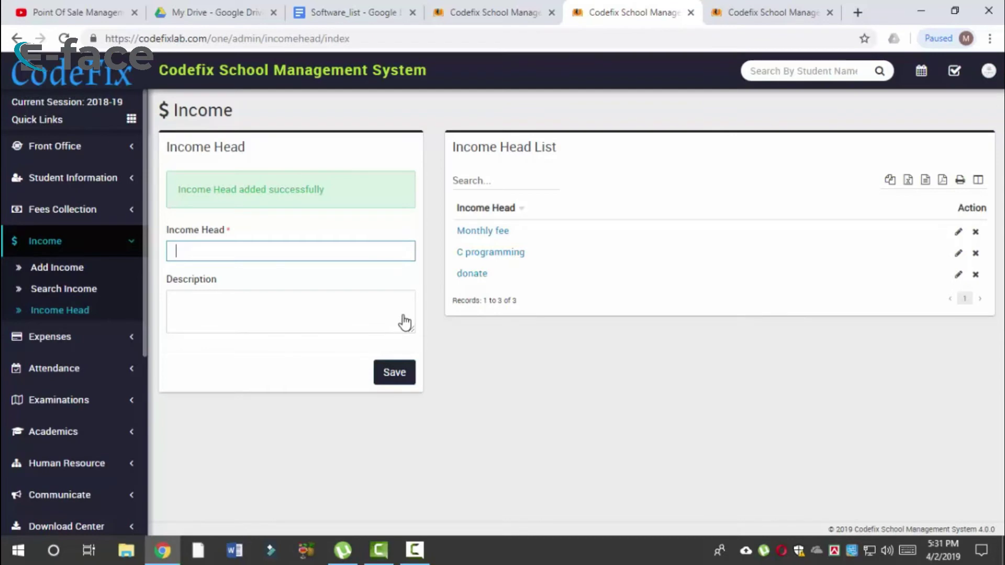
pyautogui.click(79, 272)
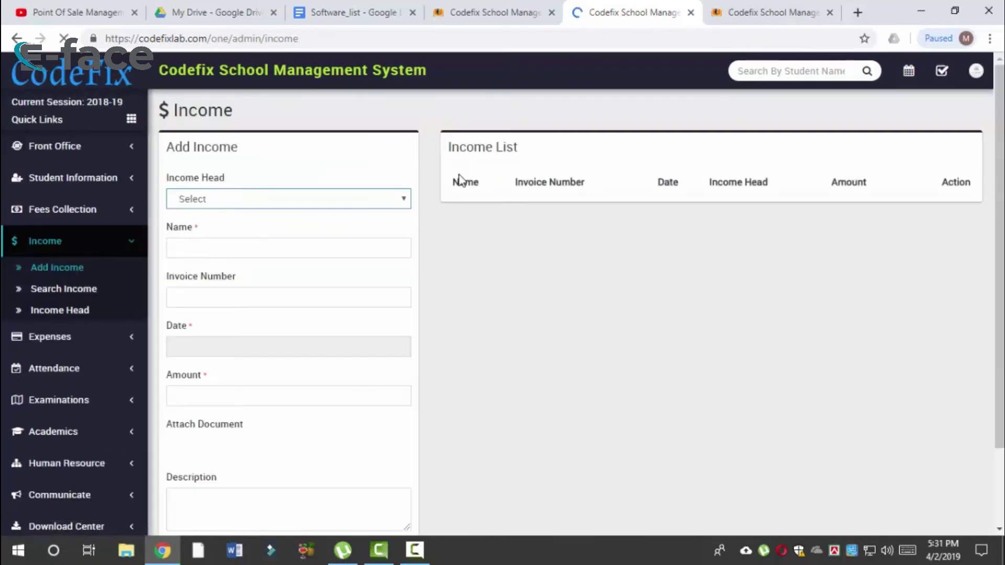
# Step: Fill the income form with date 04/02/2019, amount and description, and save it
pyautogui.click(346, 204)
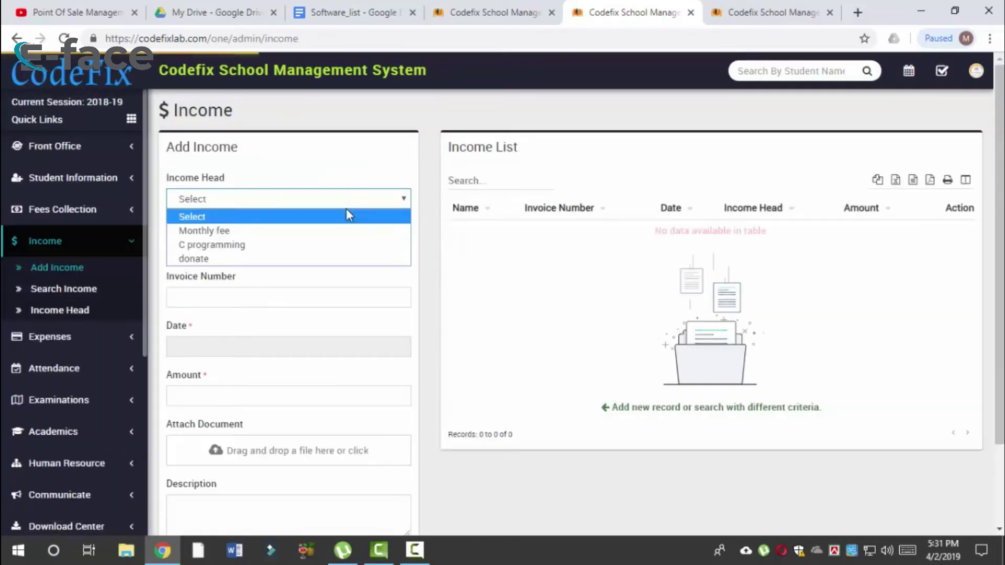
pyautogui.click(305, 277)
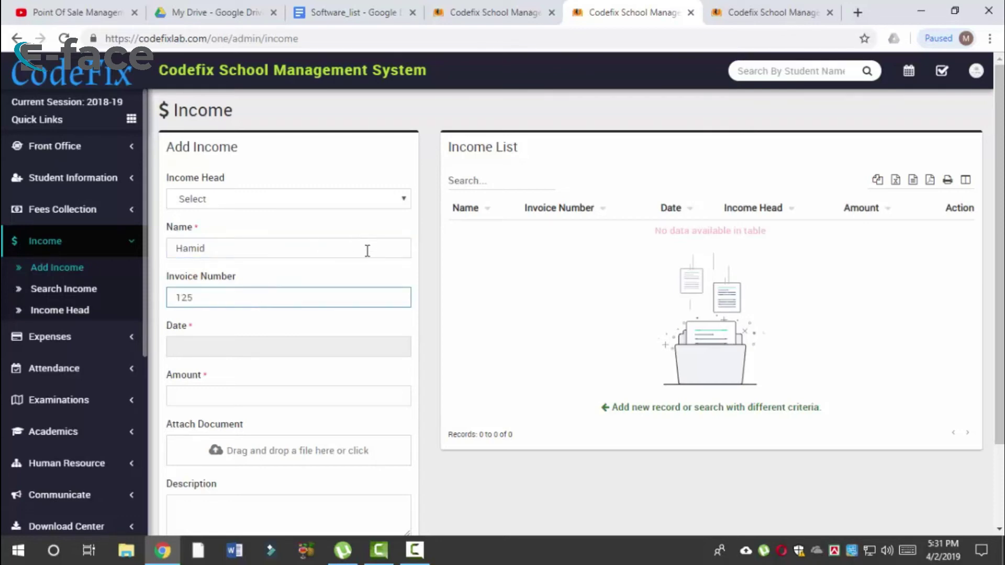
pyautogui.click(325, 348)
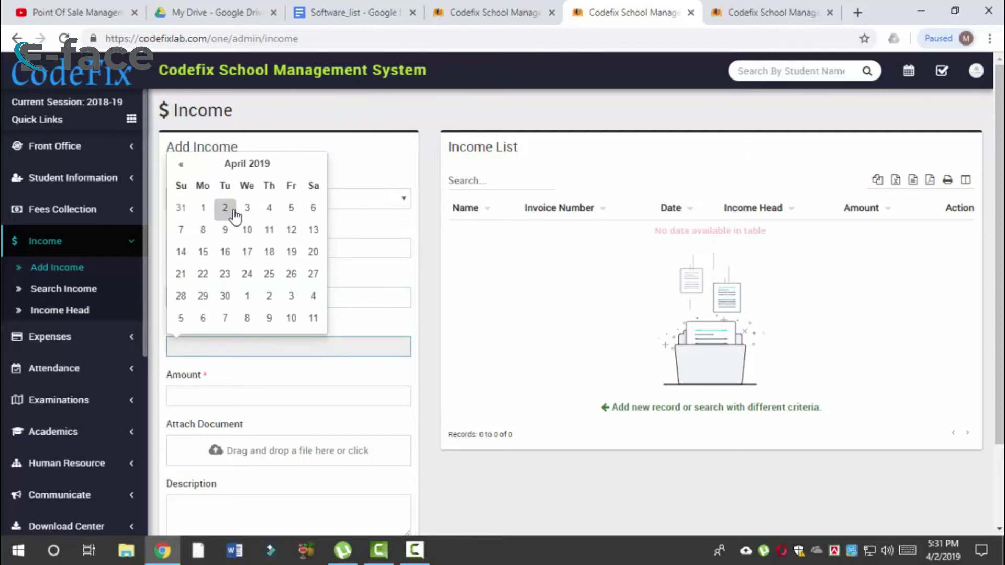
pyautogui.click(225, 207)
pyautogui.scroll(-2, 478, 430)
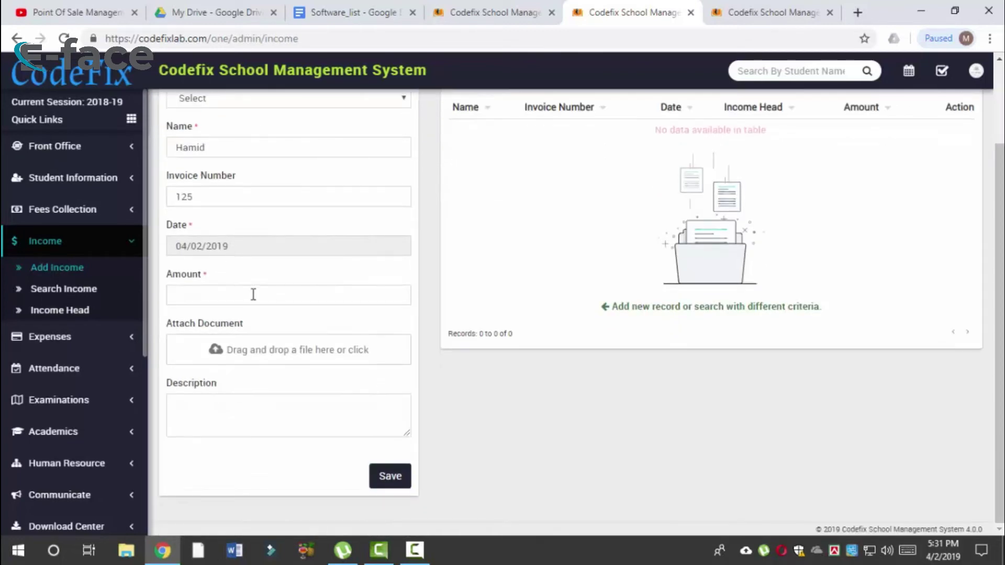
pyautogui.click(257, 295)
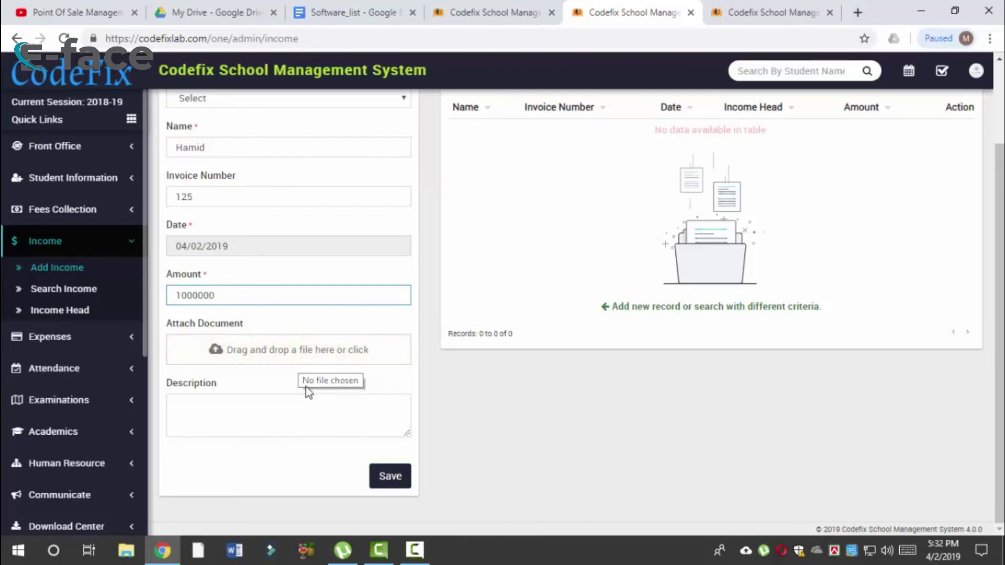
pyautogui.click(339, 430)
pyautogui.click(386, 477)
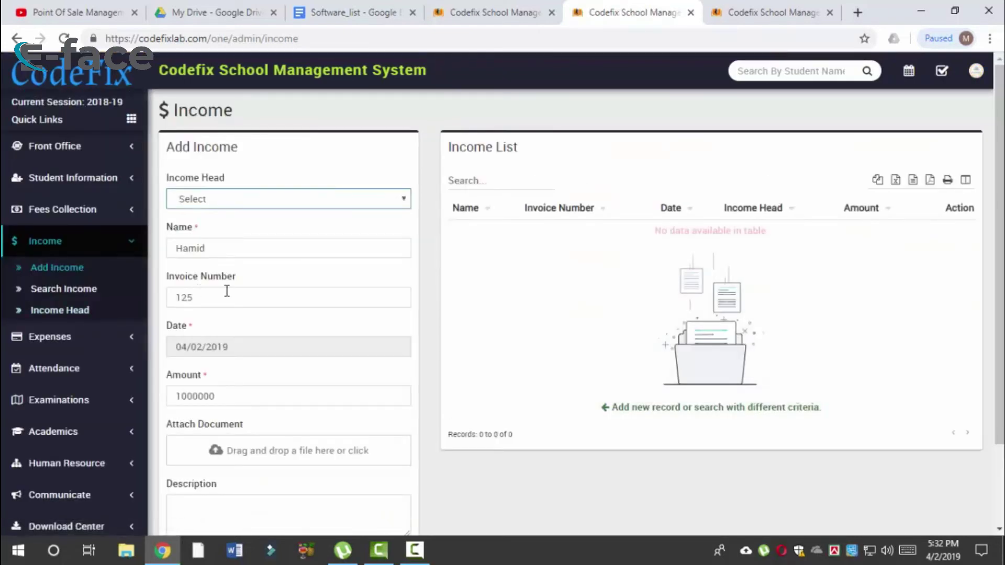
# Step: Select the donate income head and save the 1000000 income entry
pyautogui.scroll(-2, 350, 288)
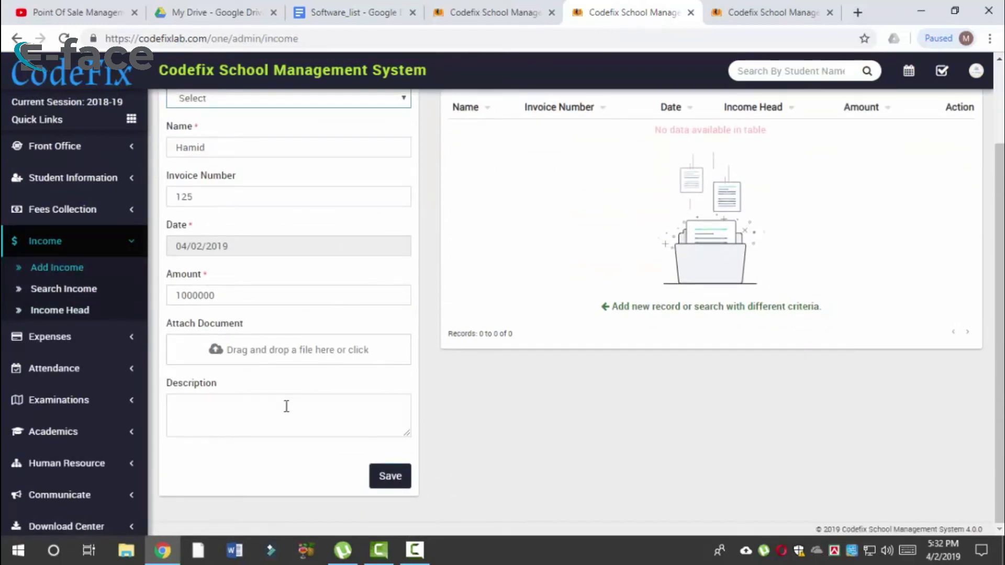
pyautogui.scroll(2, 282, 394)
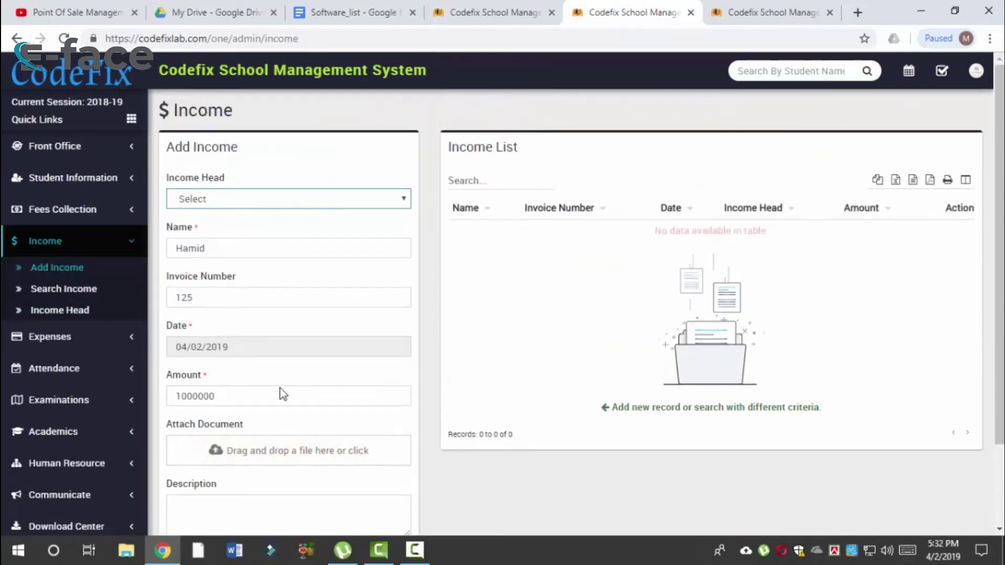
pyautogui.click(312, 197)
pyautogui.click(247, 260)
pyautogui.scroll(-2, 281, 314)
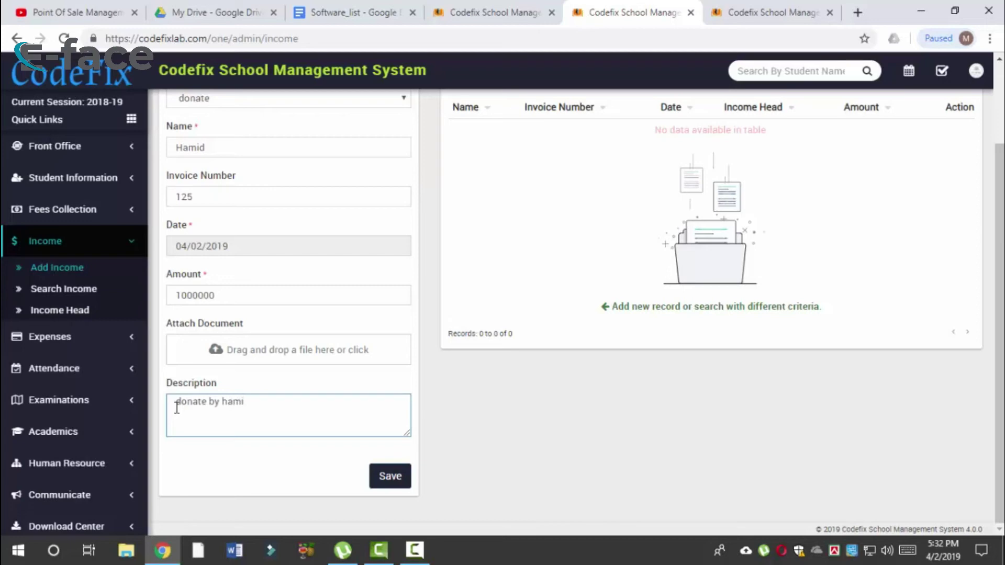
pyautogui.click(377, 485)
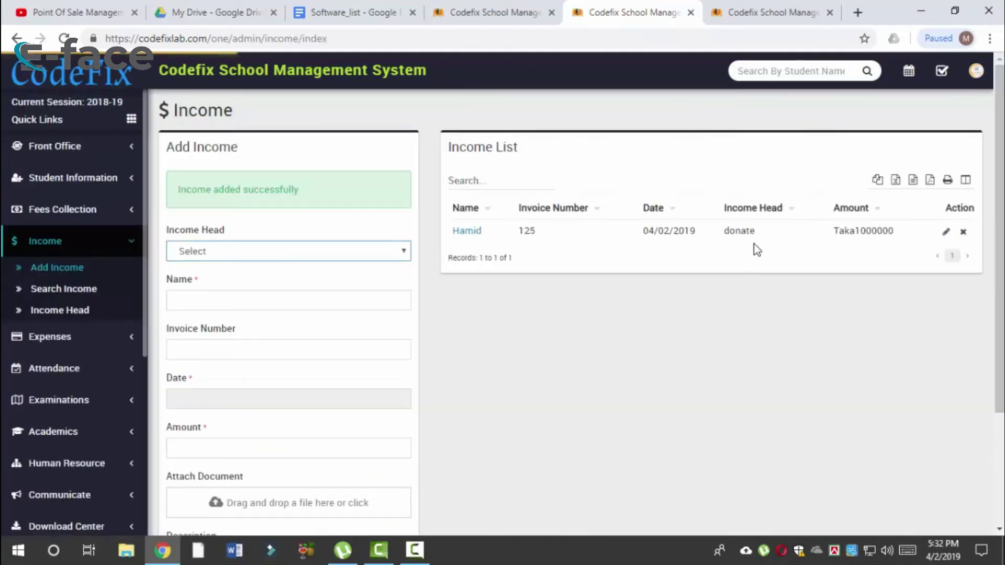
# Step: Review the saved donate entry's description and amount, then go to Search Income
pyautogui.click(461, 229)
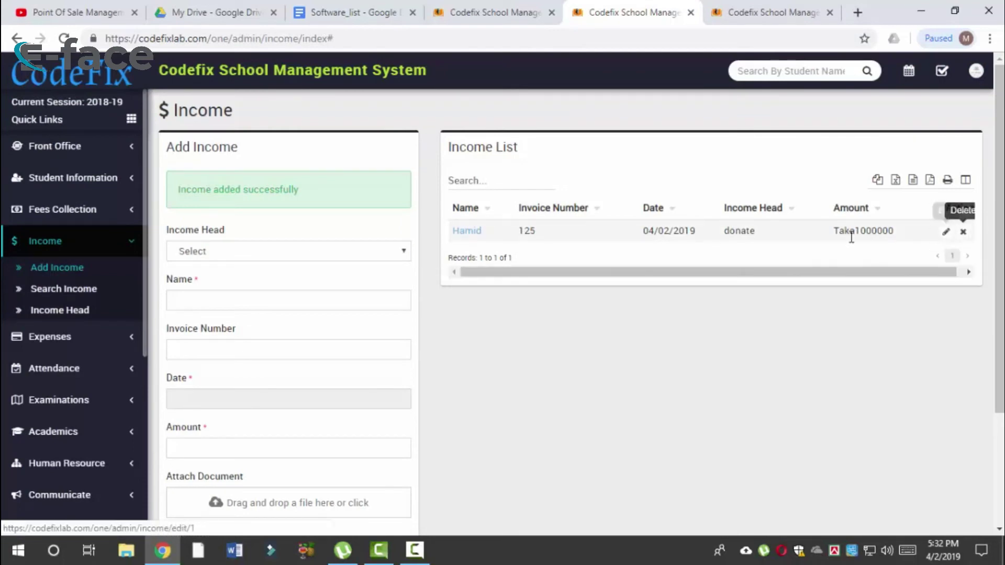
pyautogui.moveTo(855, 230); pyautogui.dragTo(913, 246)
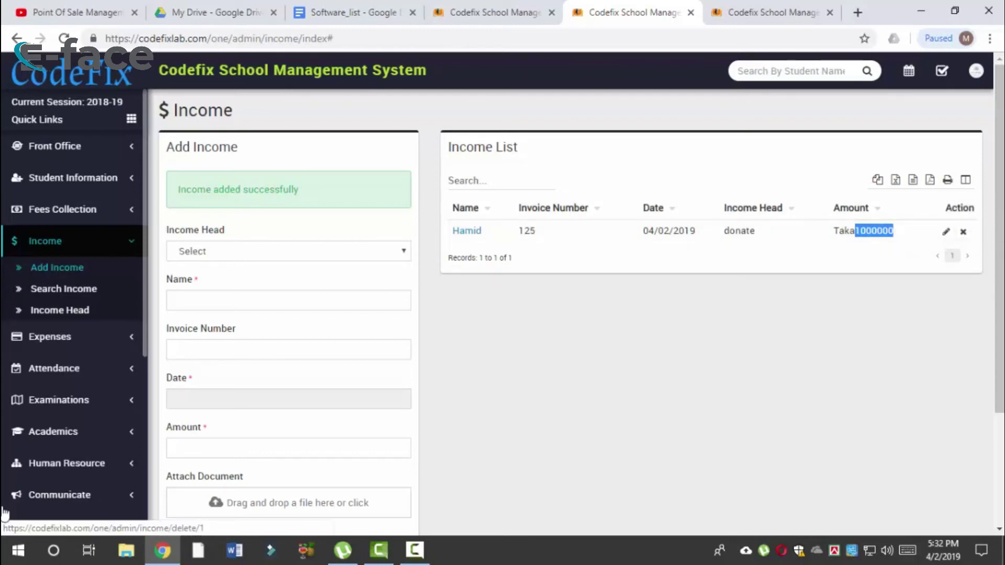
pyautogui.click(67, 294)
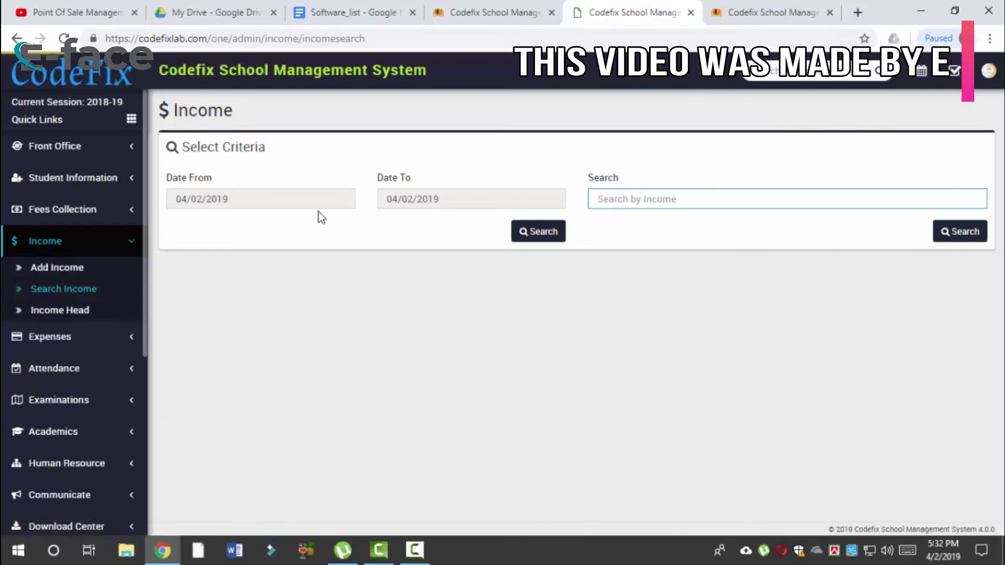
# Step: Navigate the start date calendar to January 2019
pyautogui.click(315, 201)
pyautogui.click(488, 197)
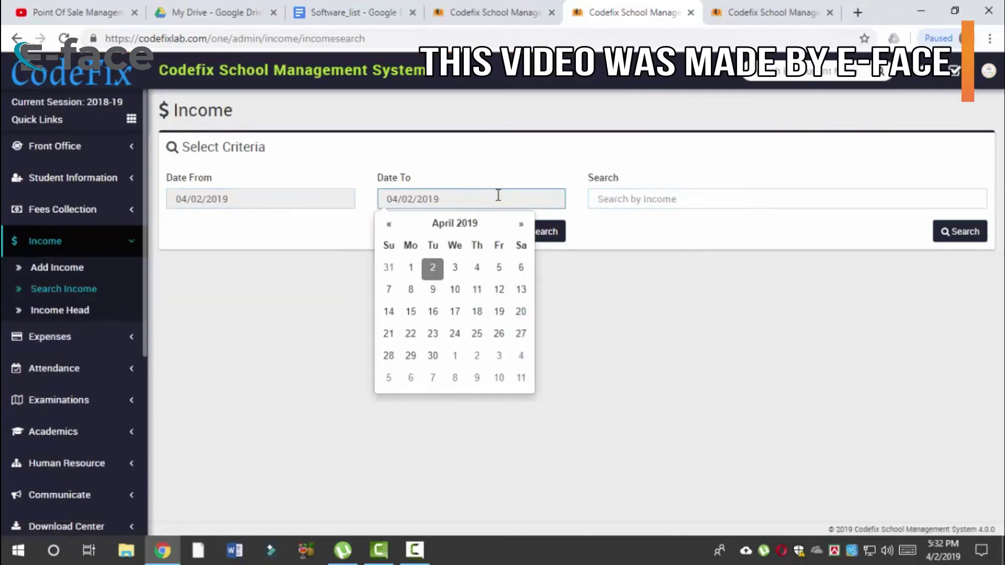
pyautogui.click(669, 199)
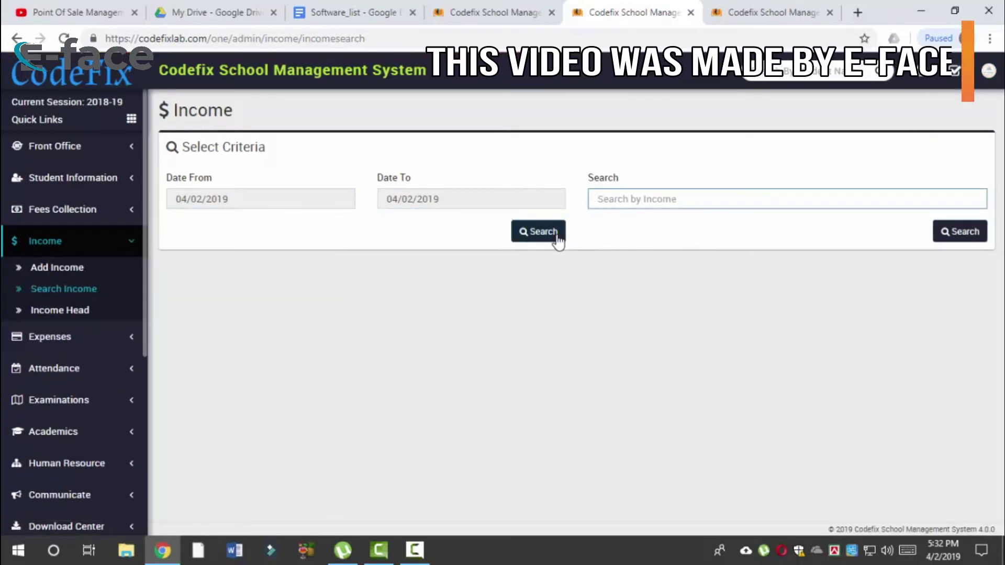
pyautogui.click(296, 194)
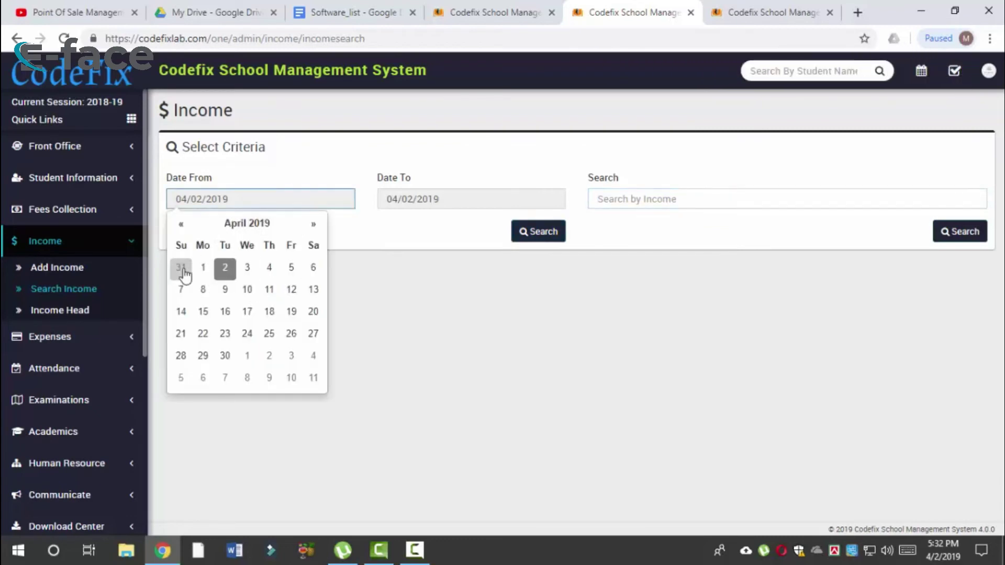
pyautogui.click(208, 233)
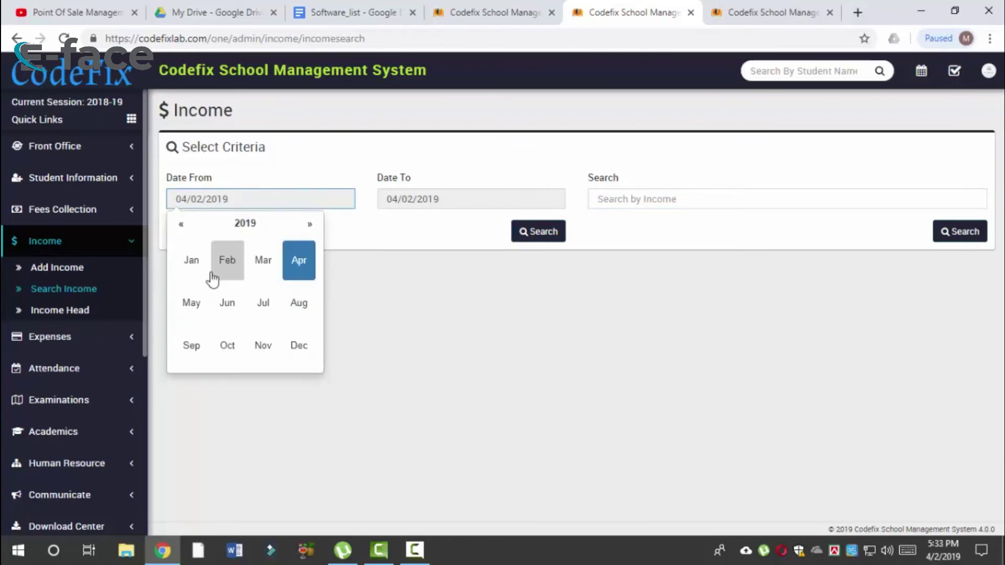
pyautogui.click(191, 261)
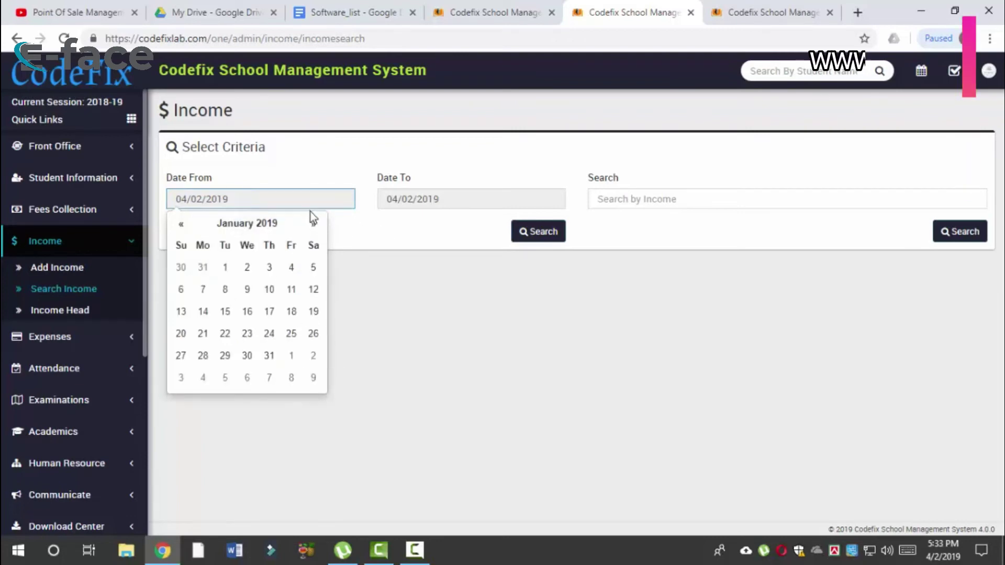
pyautogui.click(278, 225)
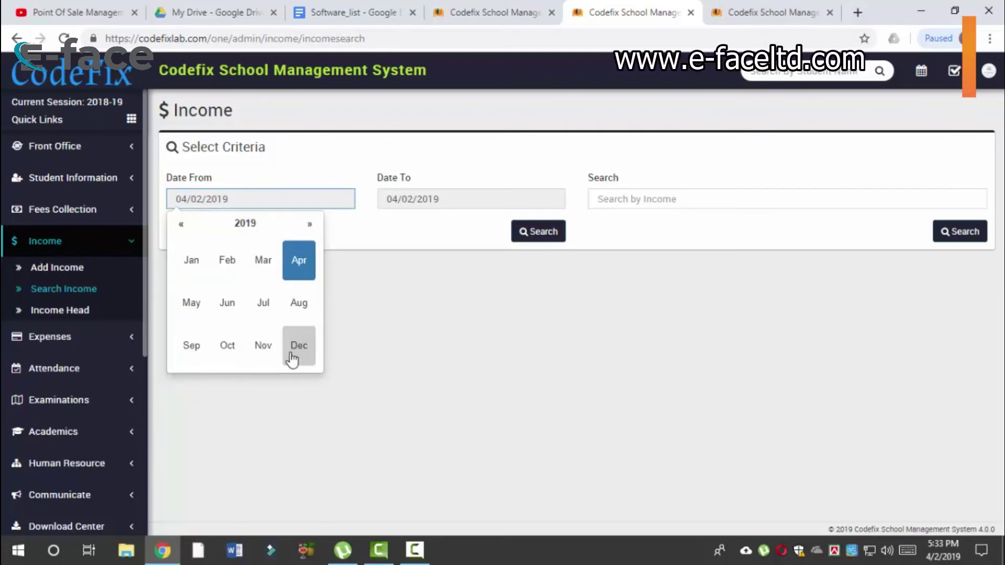
pyautogui.click(293, 352)
pyautogui.click(282, 241)
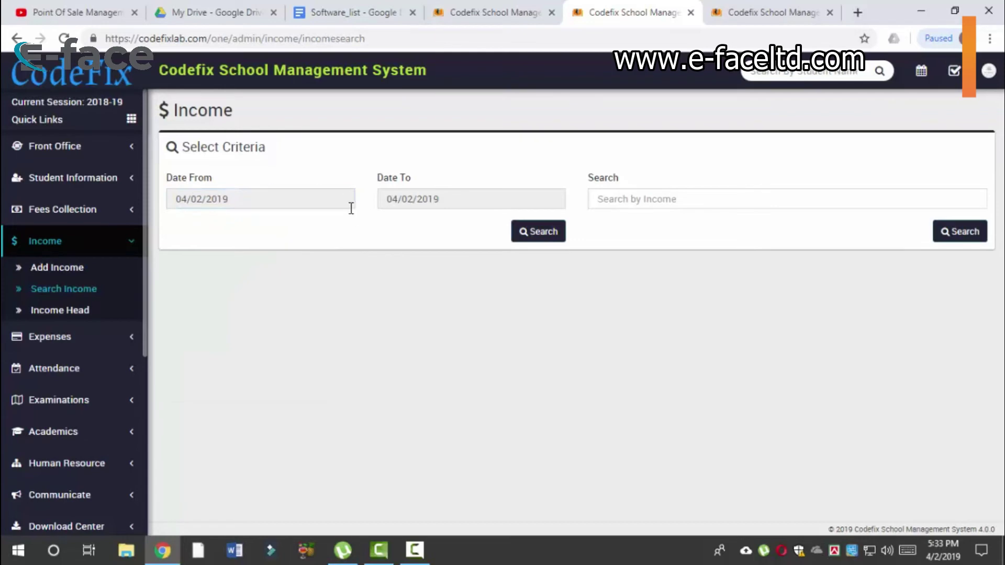
pyautogui.click(244, 199)
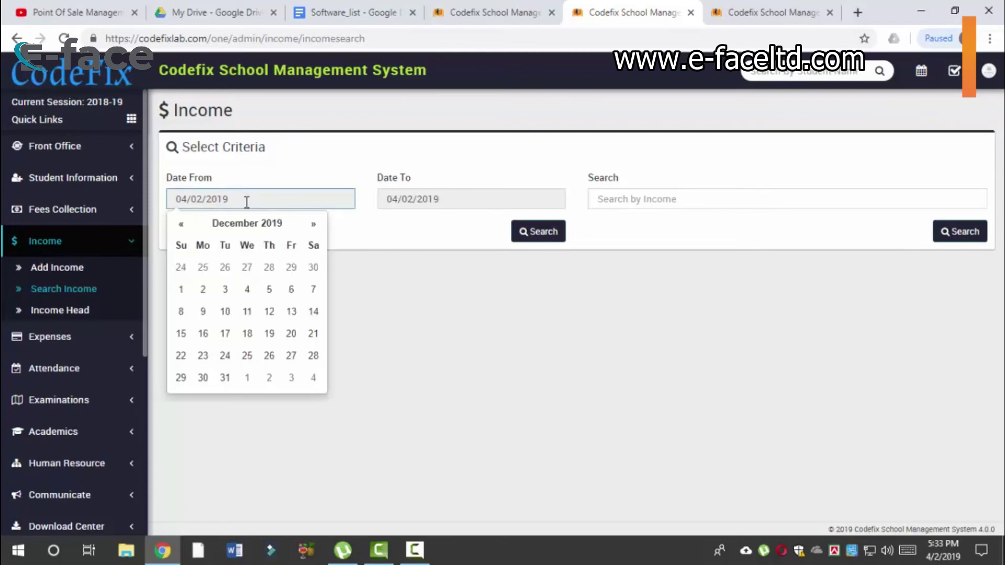
pyautogui.click(222, 224)
pyautogui.click(191, 262)
# Step: Set Date To 12/31/2019 and Date From 01/01/2019
pyautogui.click(415, 202)
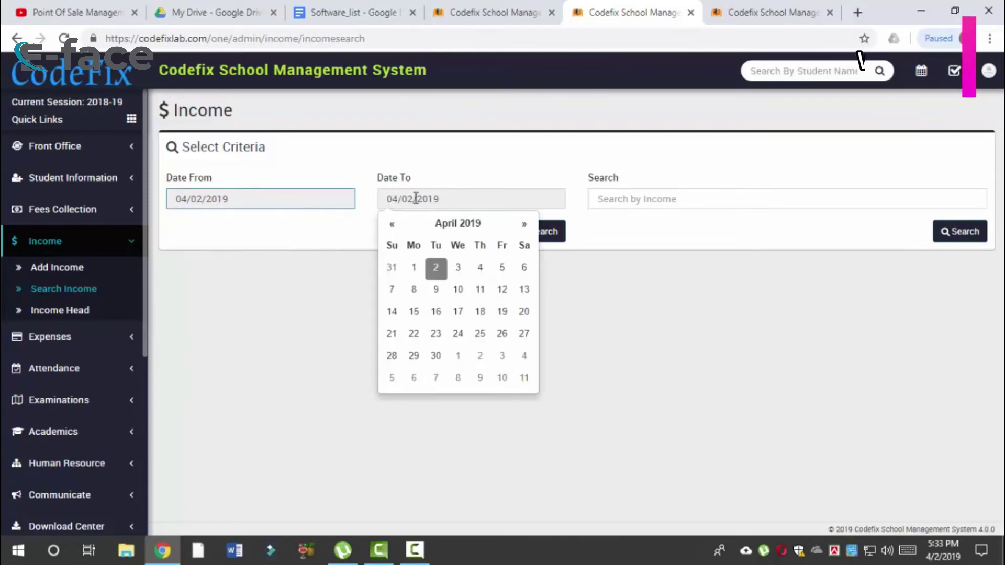
pyautogui.click(466, 224)
pyautogui.click(510, 343)
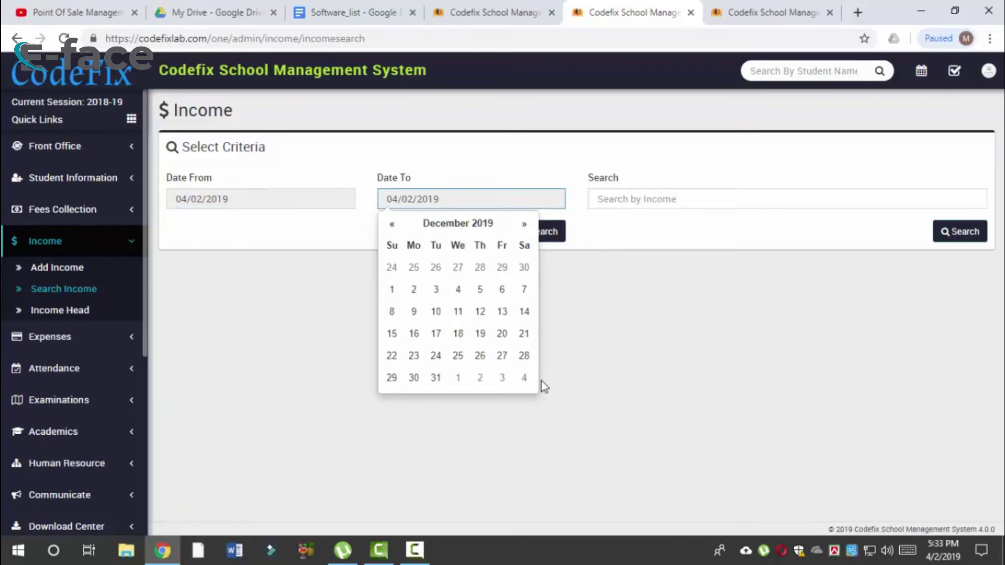
pyautogui.click(436, 377)
pyautogui.click(229, 199)
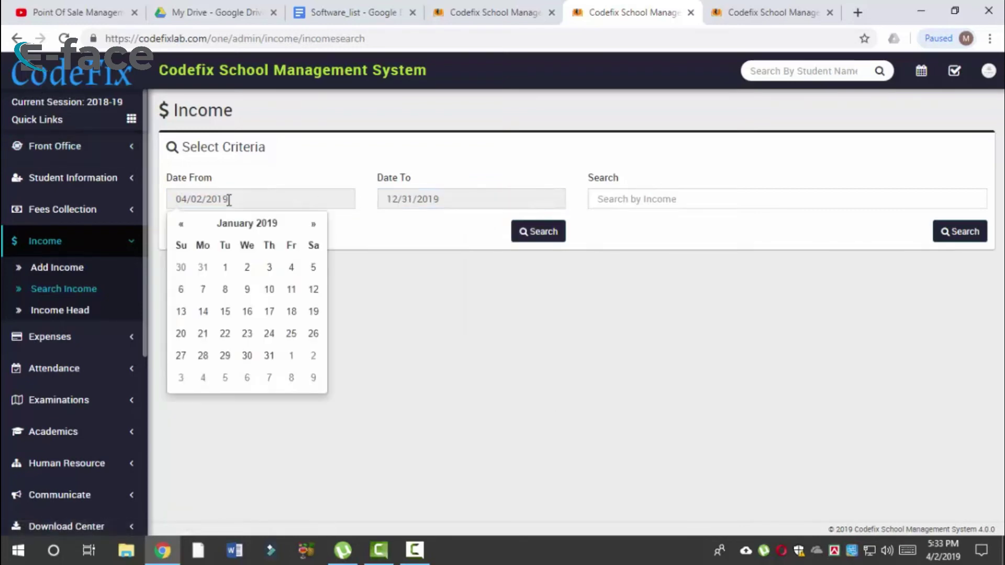
pyautogui.click(225, 269)
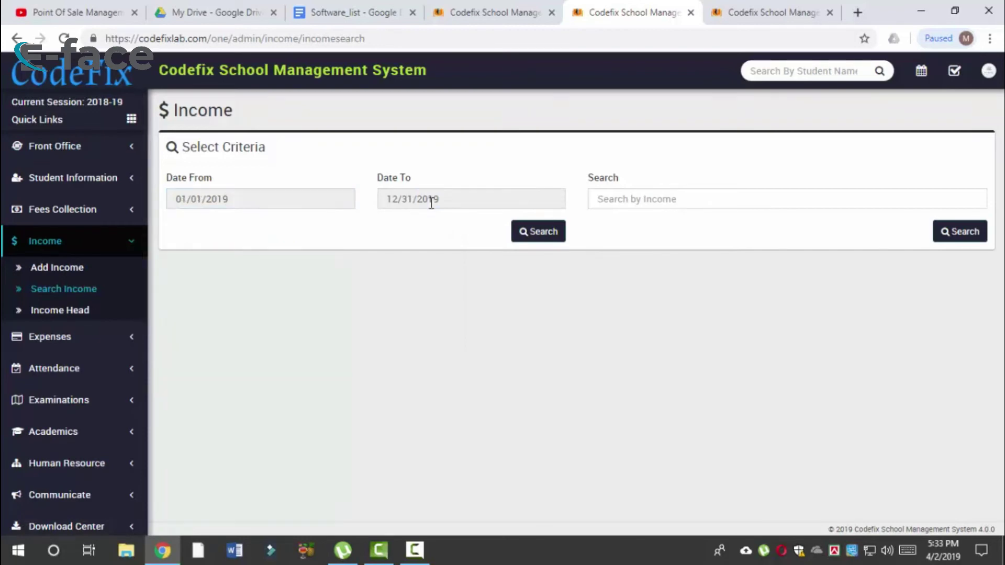
# Step: Search 2019 income and highlight the donate row and Grand Total Taka1000000.00
pyautogui.click(534, 240)
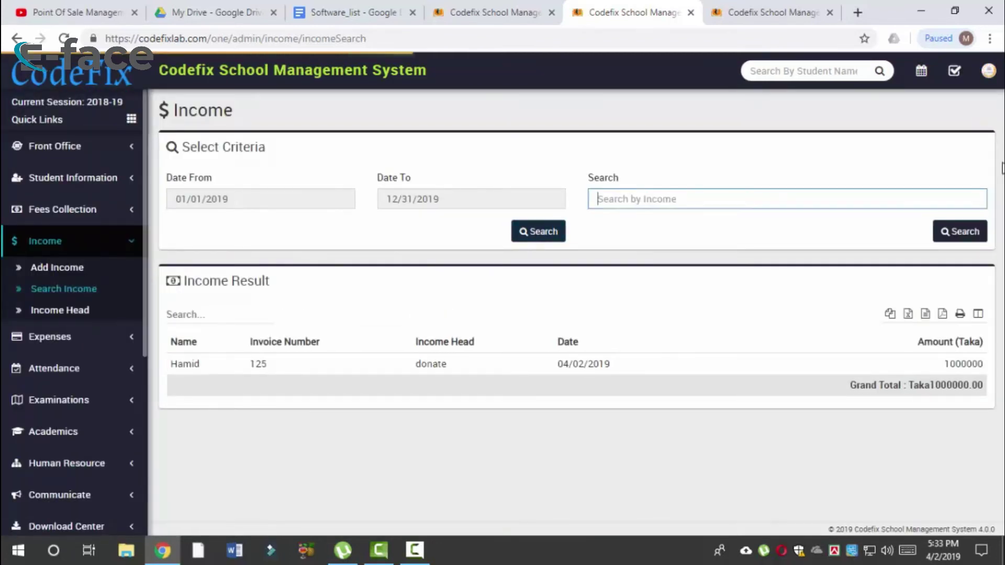
pyautogui.moveTo(172, 363); pyautogui.dragTo(907, 385)
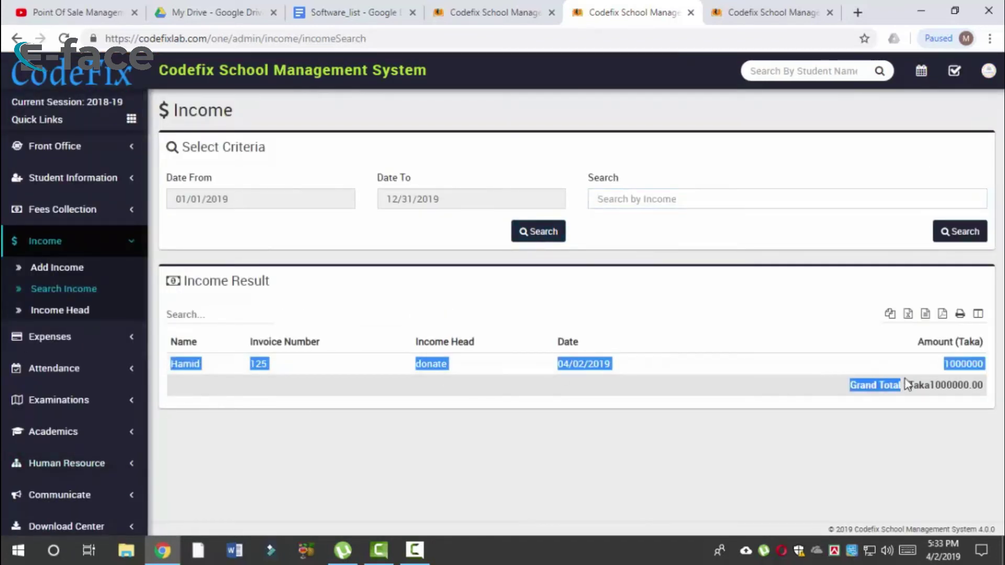
pyautogui.click(942, 386)
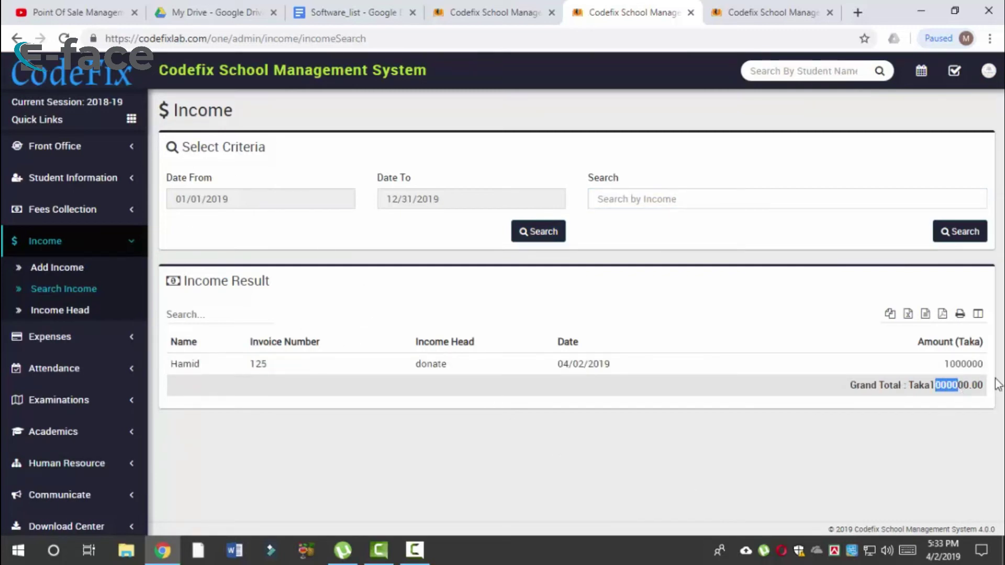
pyautogui.moveTo(933, 388); pyautogui.dragTo(975, 390)
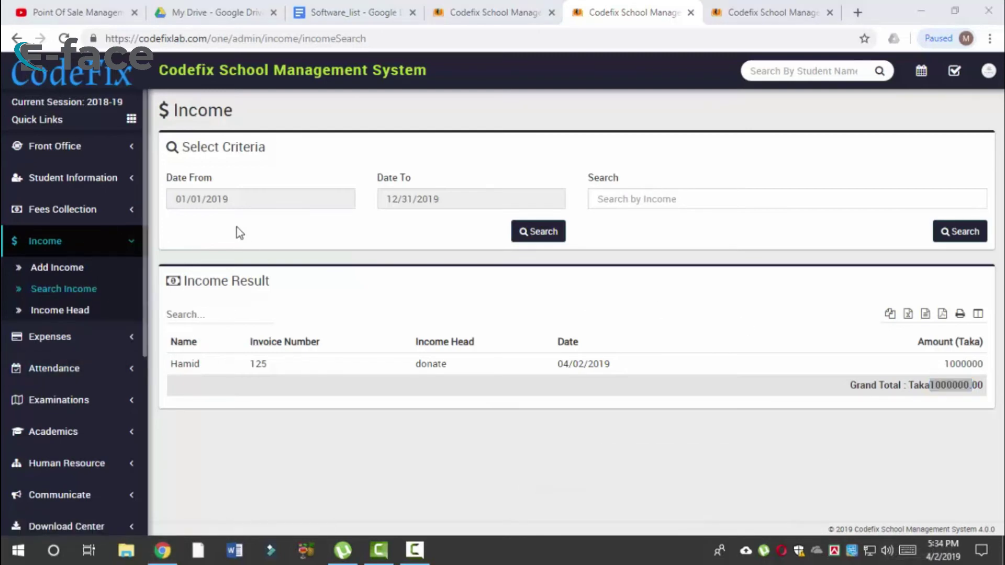
pyautogui.click(98, 343)
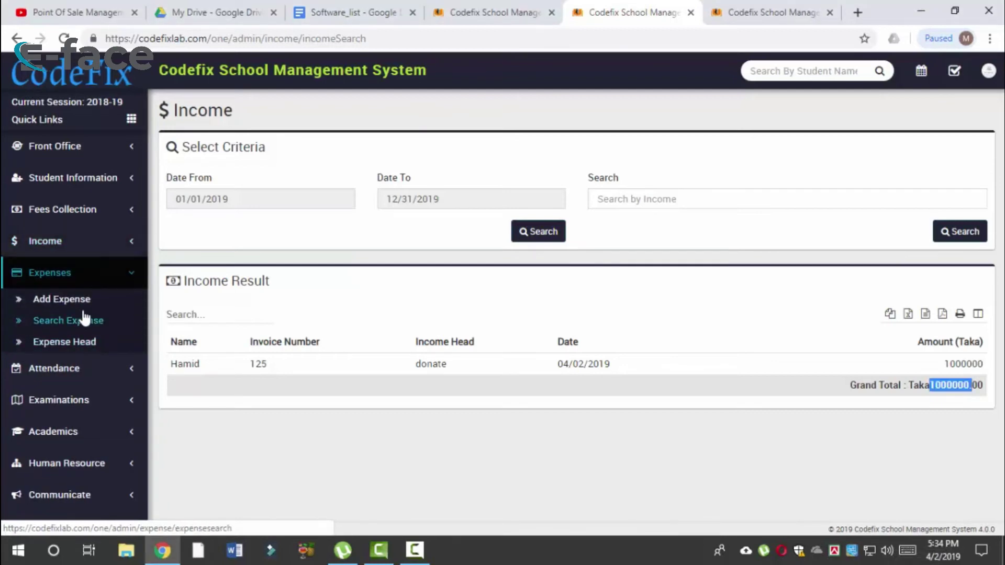
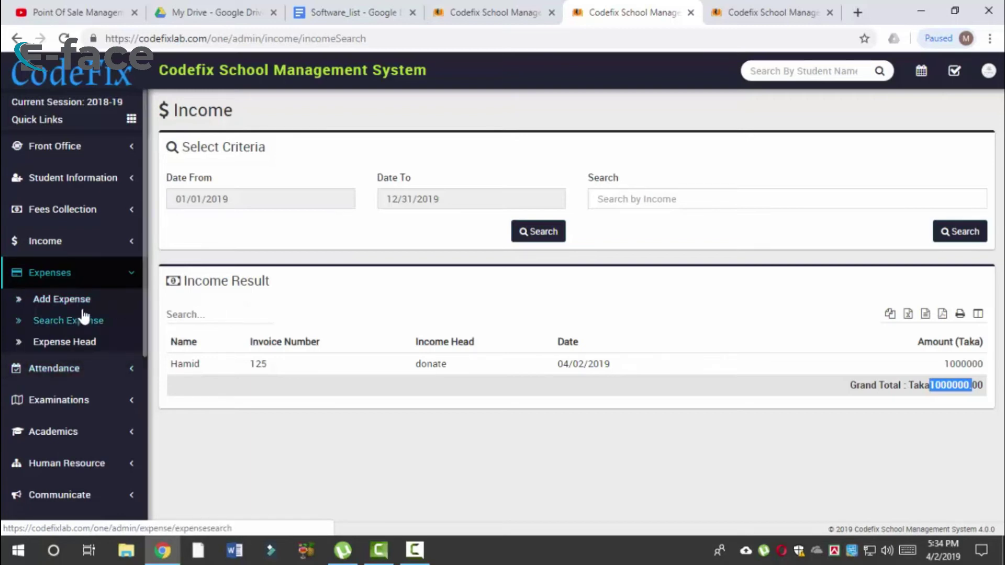
# Step: Create and save a new expense head named 'rent'
pyautogui.click(97, 342)
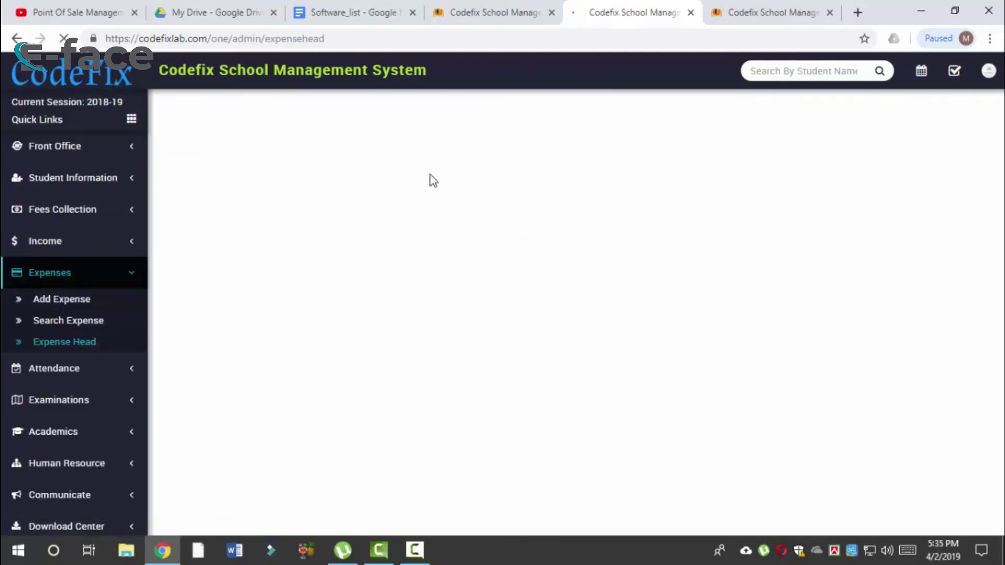
pyautogui.click(369, 194)
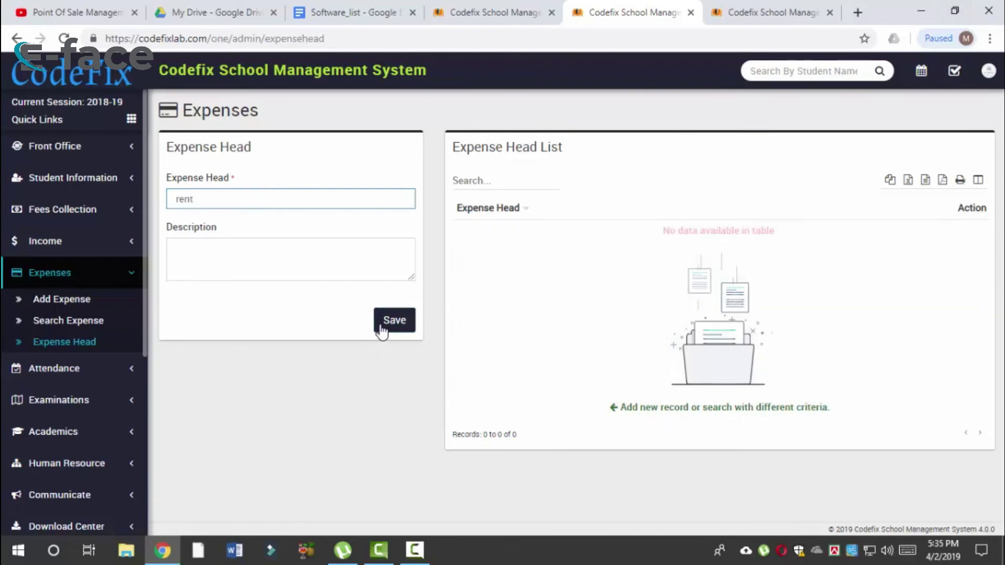
pyautogui.click(382, 326)
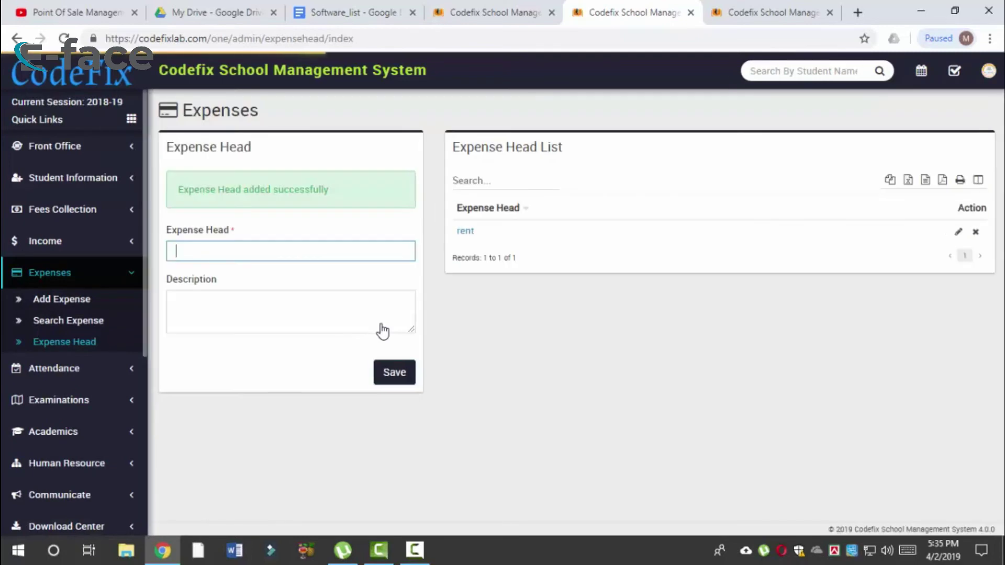
pyautogui.click(92, 305)
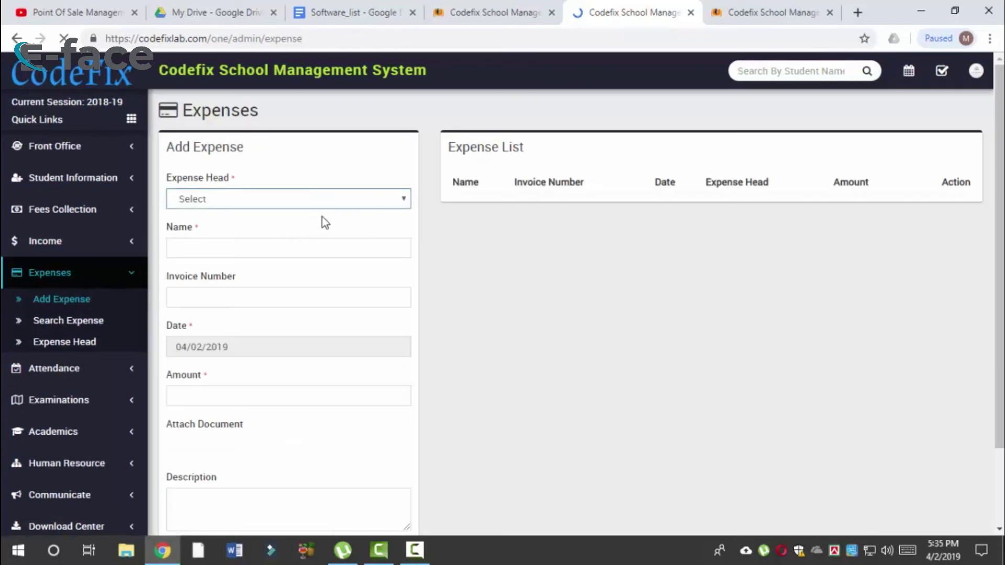
# Step: Choose the 'rent' expense head and fill in payee name, invoice number 10 and amount 10000
pyautogui.click(325, 204)
pyautogui.click(285, 230)
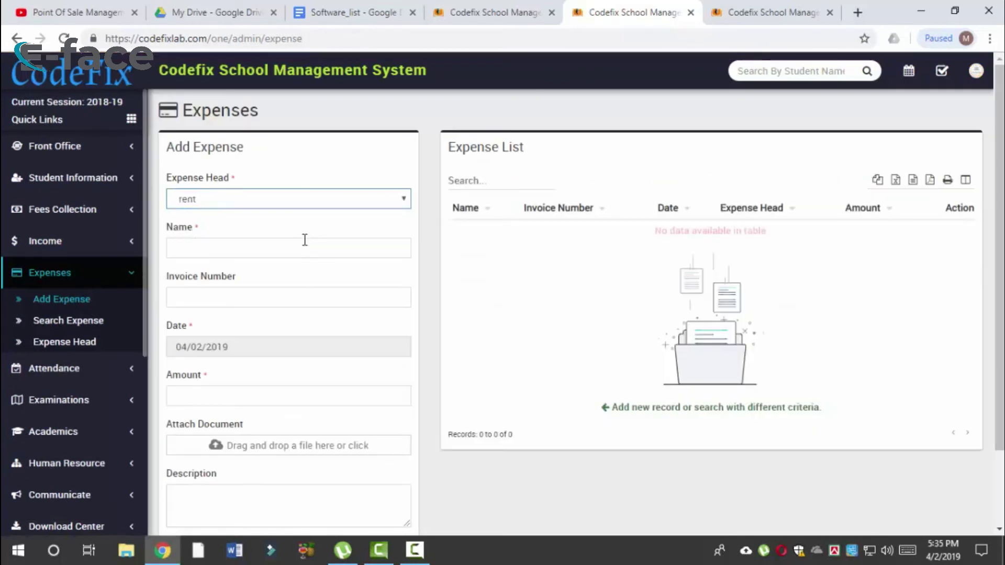
pyautogui.click(297, 242)
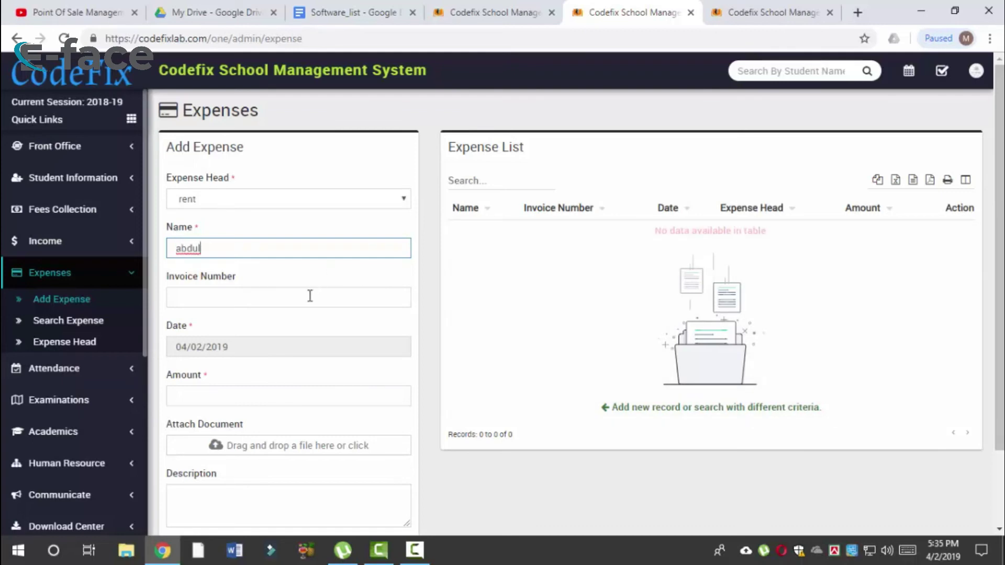
pyautogui.click(310, 296)
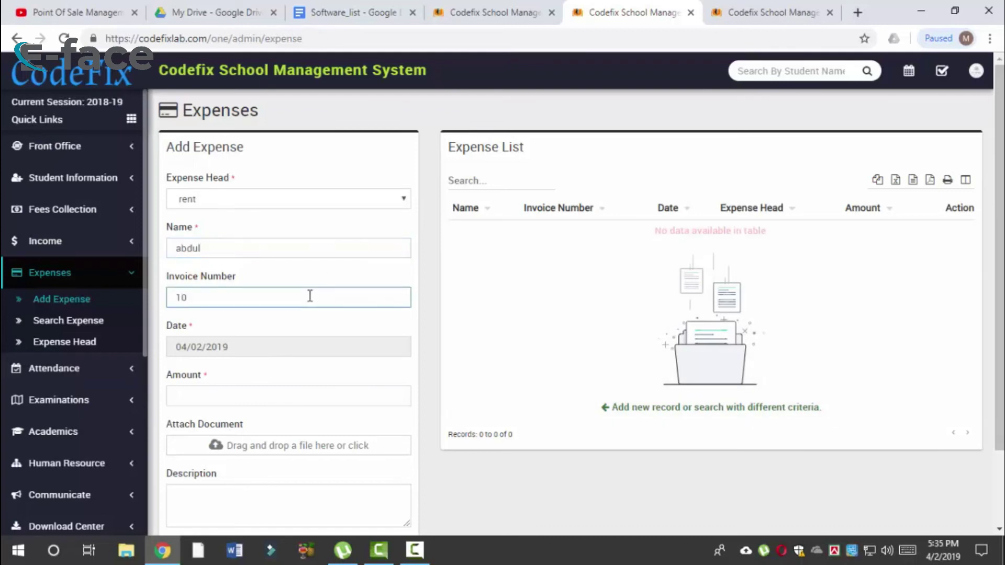
pyautogui.scroll(-2, 220, 445)
pyautogui.click(233, 305)
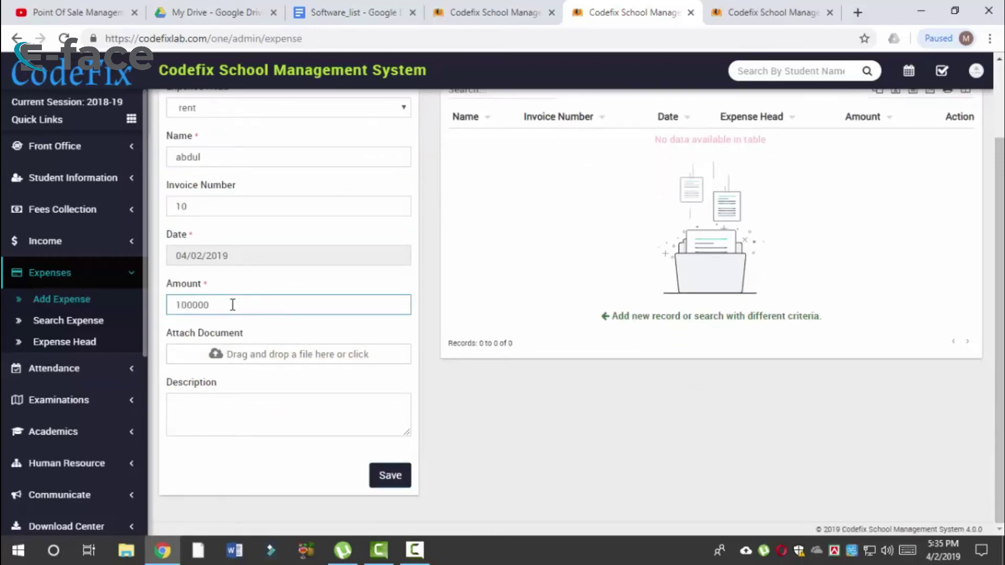
# Step: Describe the expense as 'building rent' and save it
pyautogui.click(232, 405)
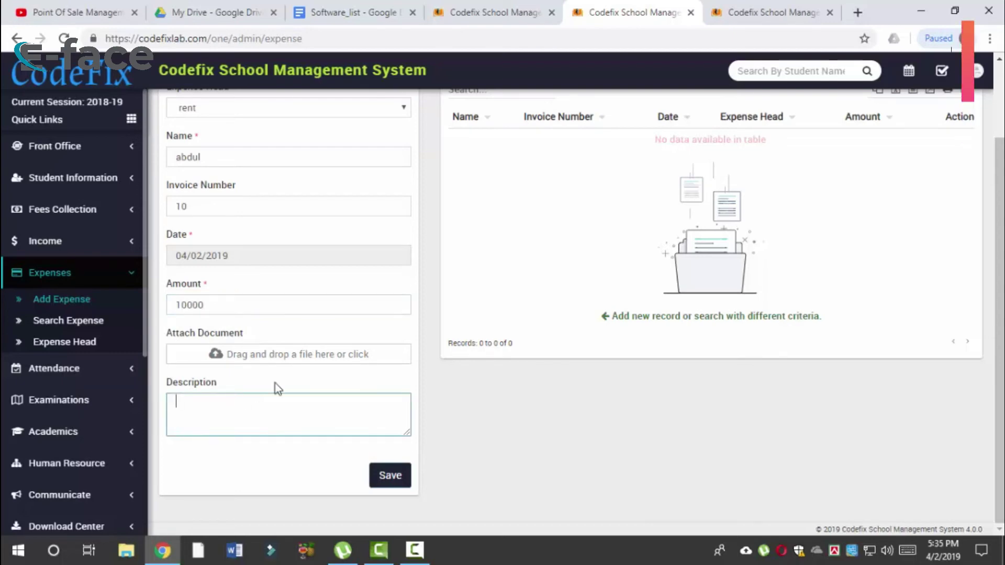
pyautogui.write('re')
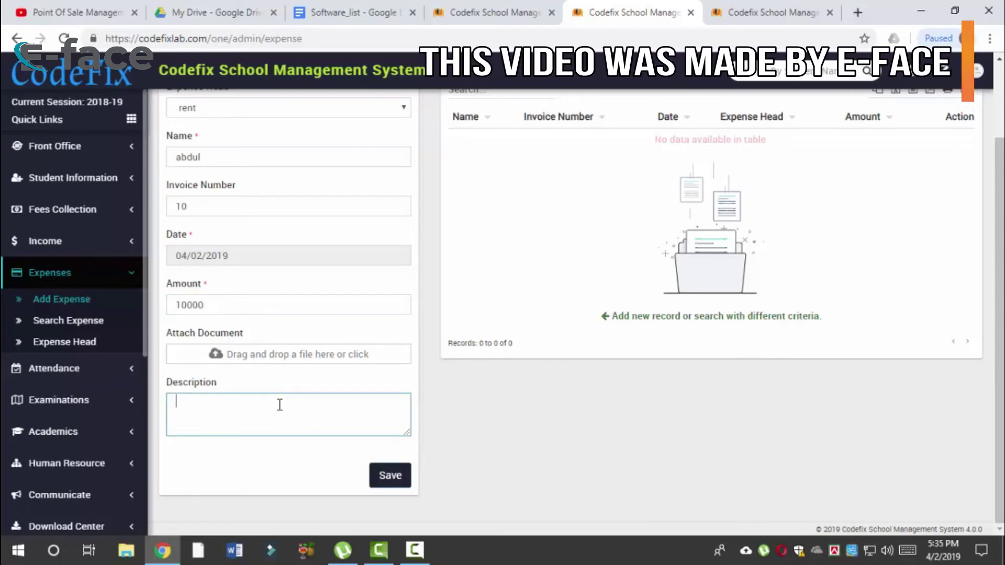
pyautogui.write('use rent')
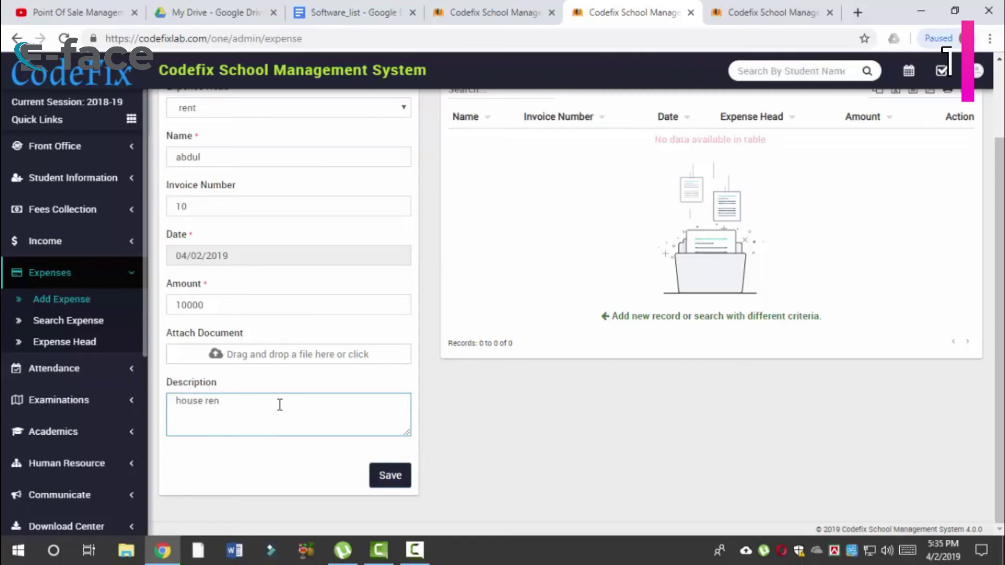
pyautogui.press('BackSpace')
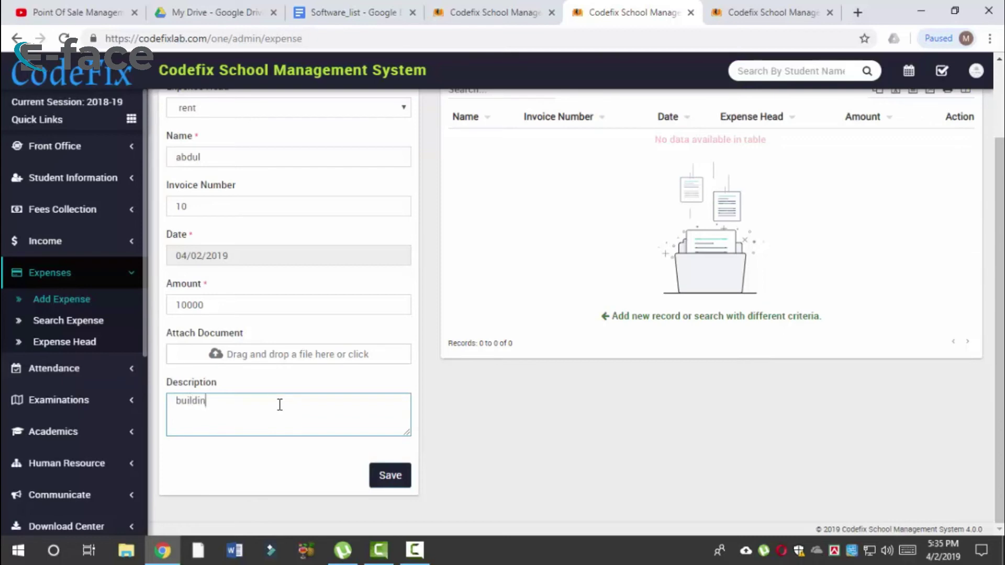
pyautogui.write('rent')
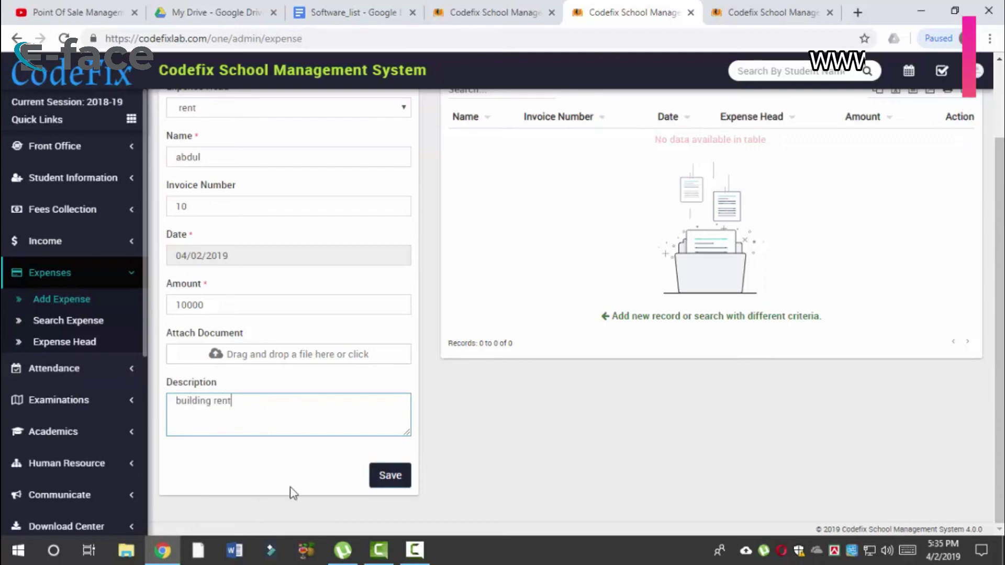
pyautogui.click(387, 476)
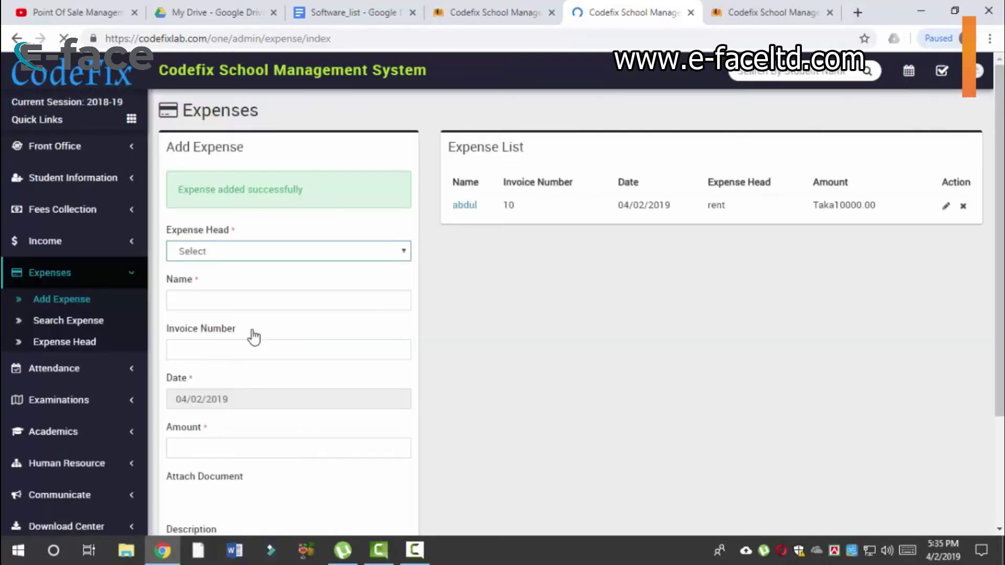
pyautogui.click(116, 322)
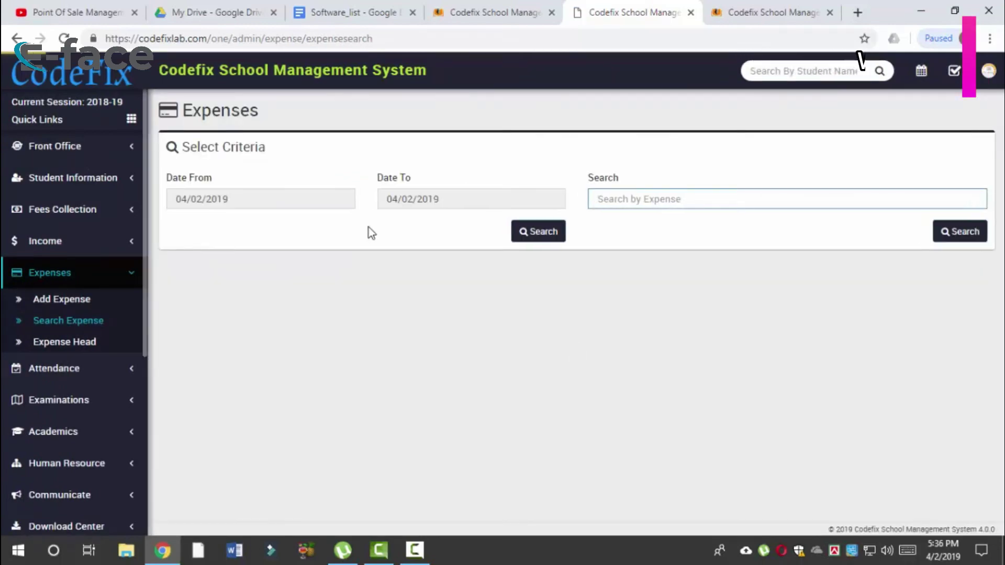
# Step: Search expenses from 04/02/2019 to 04/02/2019 and check the 10000.00 Taka grand total
pyautogui.click(334, 197)
pyautogui.click(471, 199)
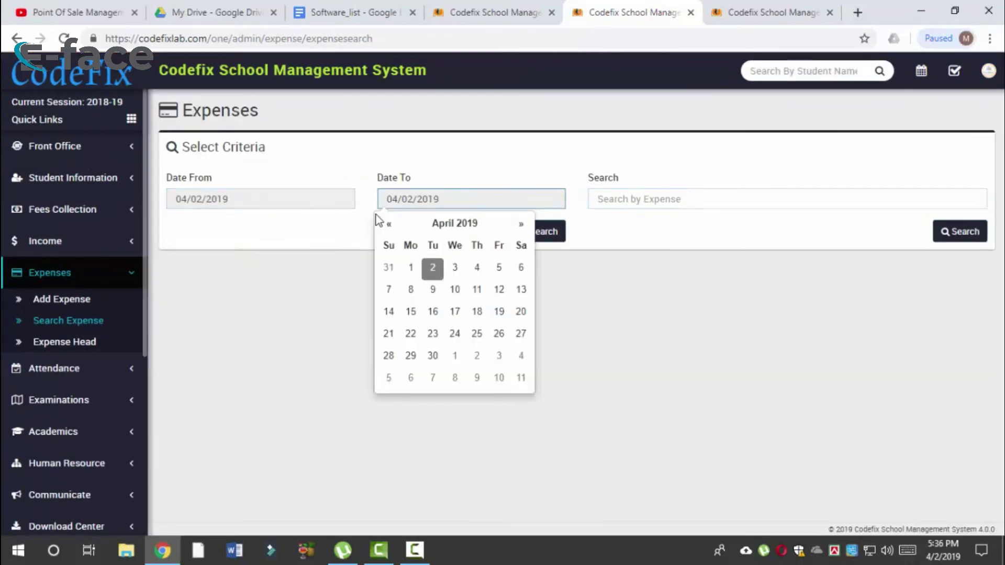
pyautogui.click(556, 238)
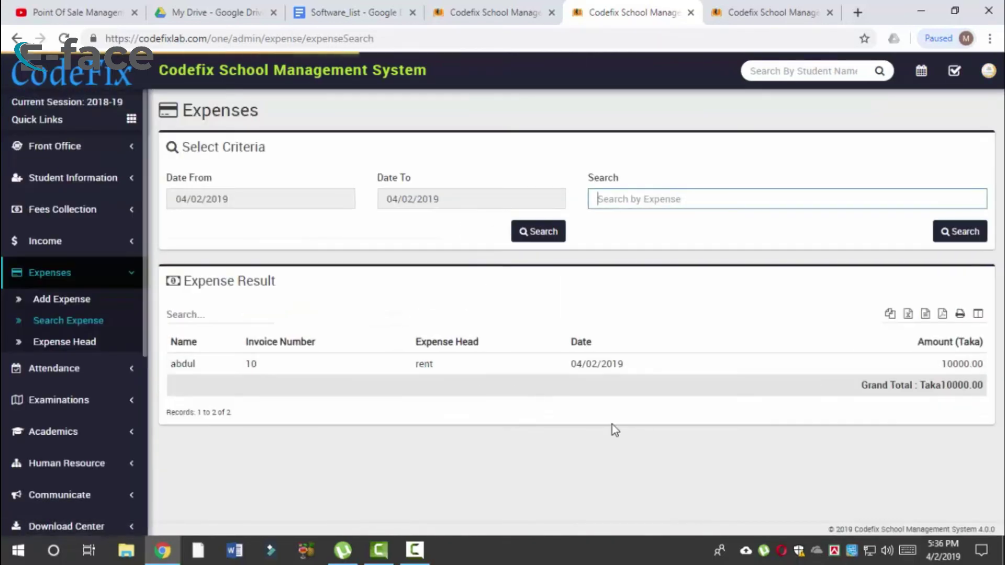
pyautogui.moveTo(947, 389); pyautogui.dragTo(862, 387)
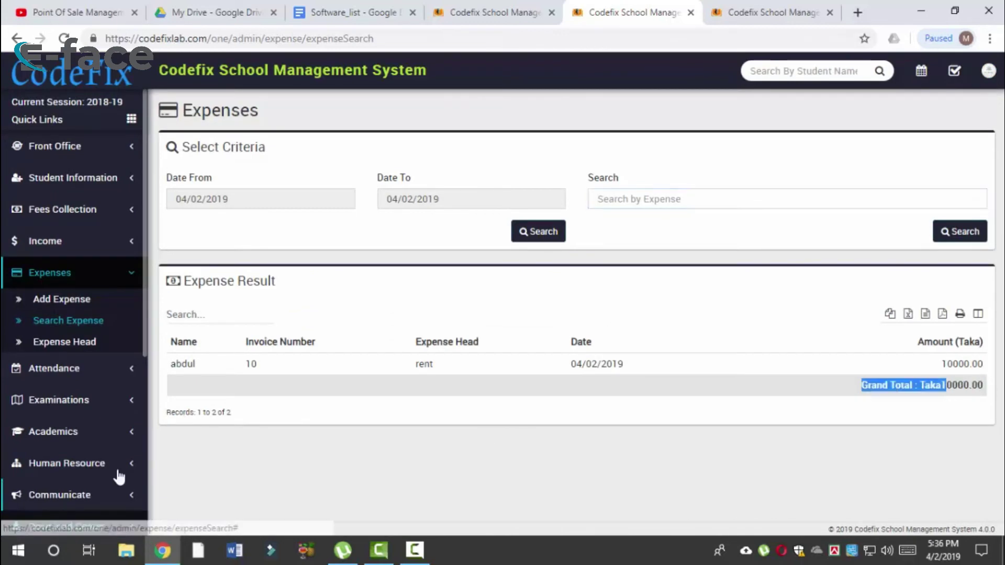
pyautogui.click(73, 278)
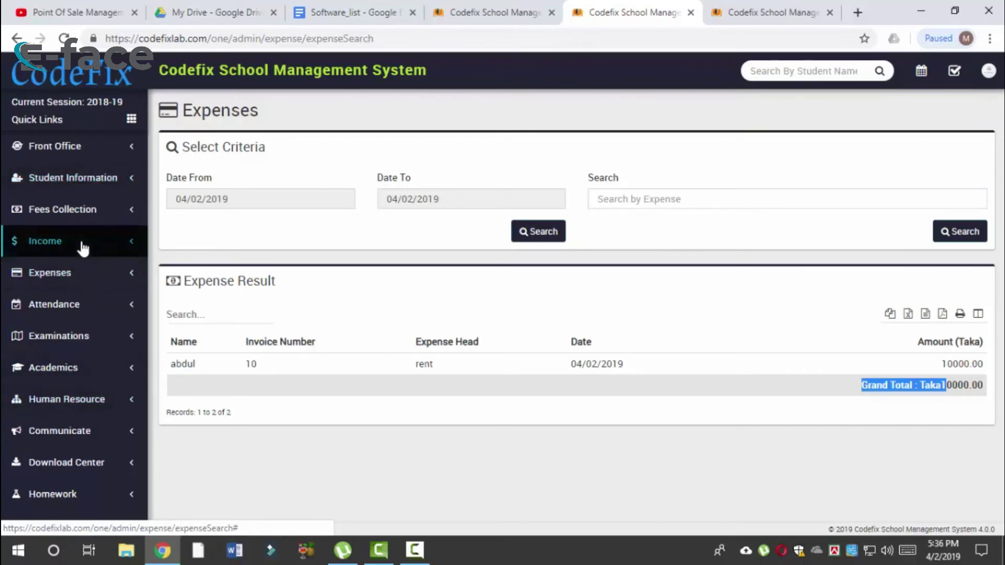
pyautogui.click(116, 309)
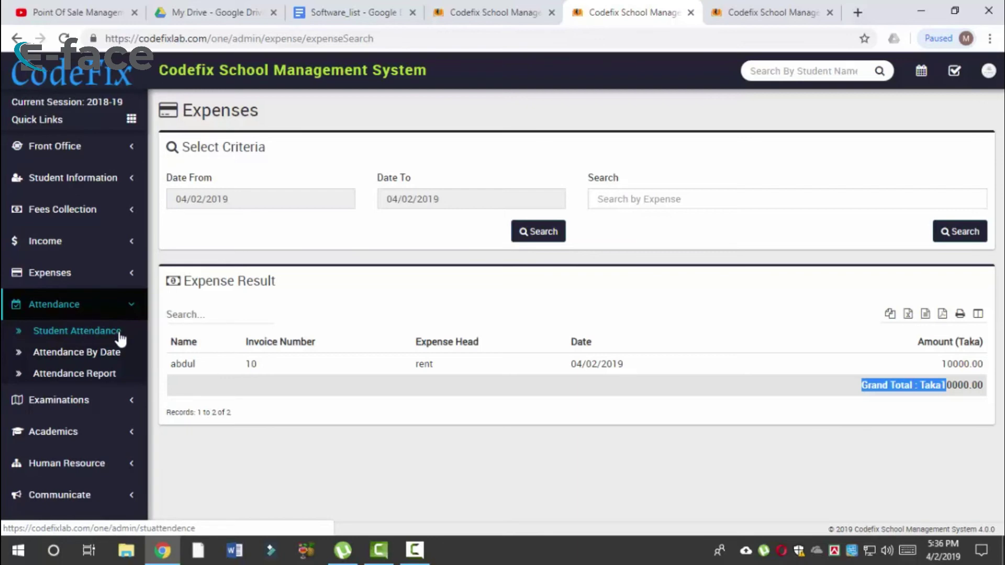
# Step: Load the Class Six, section A student list for 04/02/2019 attendance
pyautogui.click(119, 335)
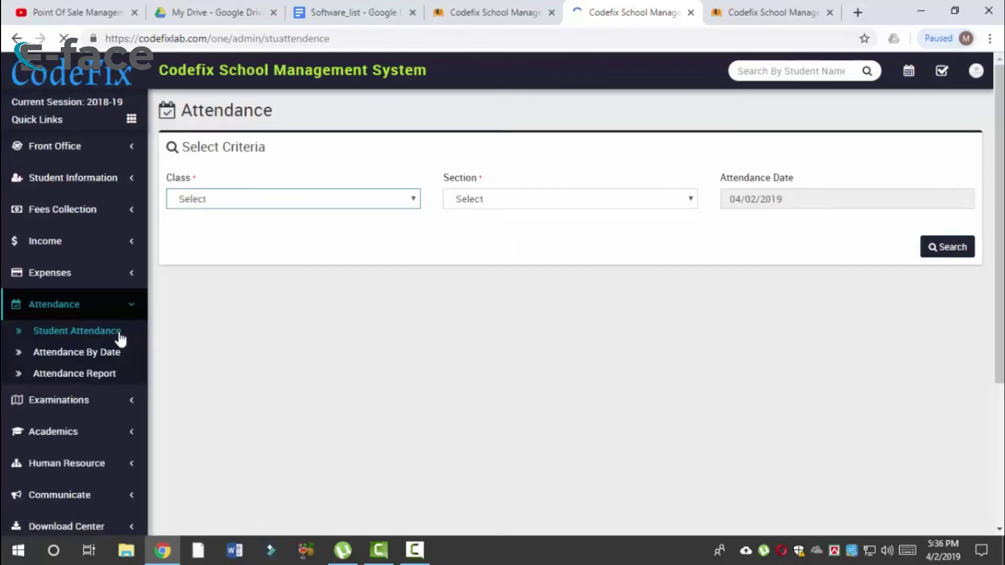
pyautogui.click(370, 204)
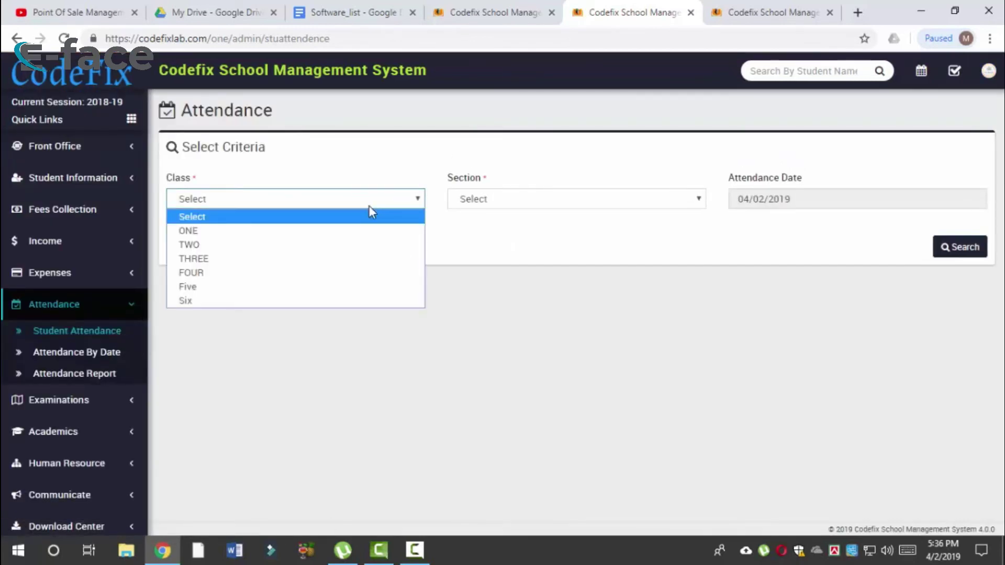
pyautogui.click(341, 302)
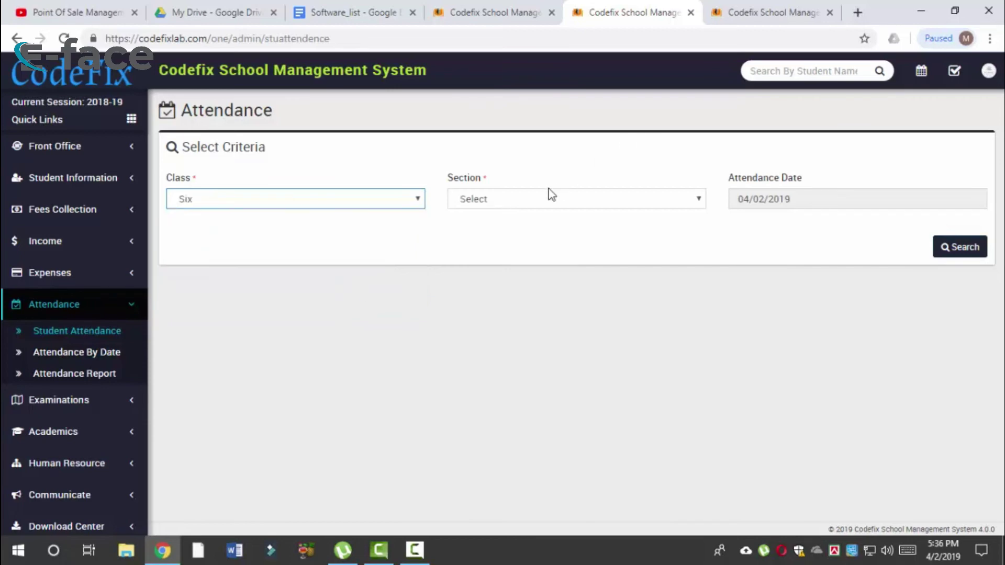
pyautogui.click(534, 201)
pyautogui.click(529, 230)
pyautogui.click(796, 199)
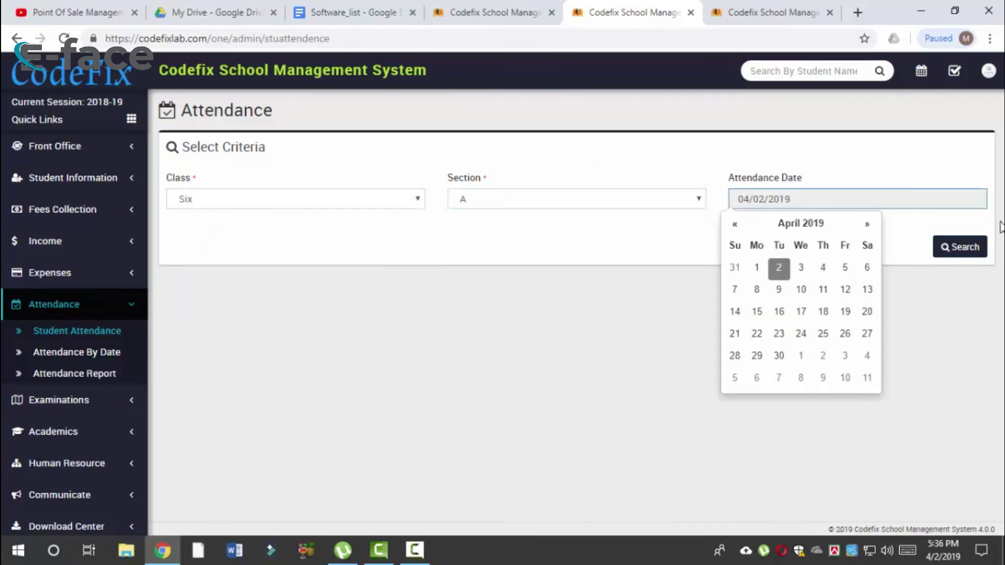
pyautogui.click(945, 250)
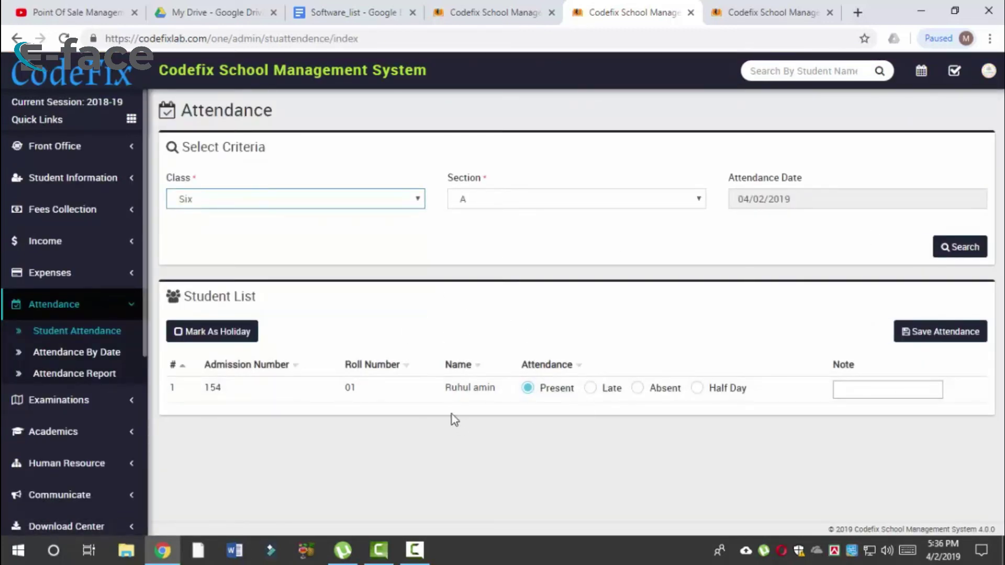
# Step: Leave the student marked Present and save the attendance
pyautogui.click(607, 393)
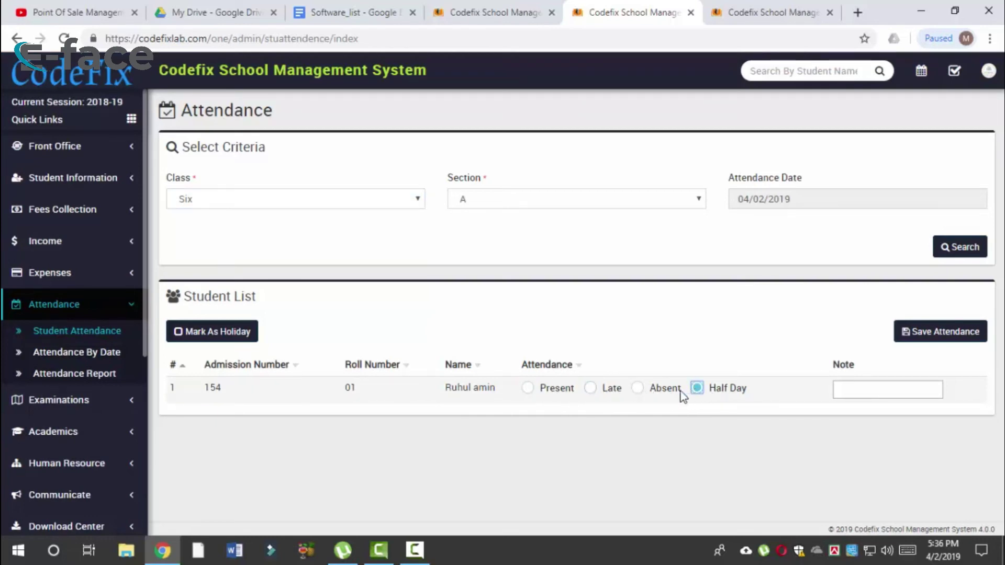
pyautogui.click(605, 397)
pyautogui.click(546, 394)
pyautogui.click(852, 392)
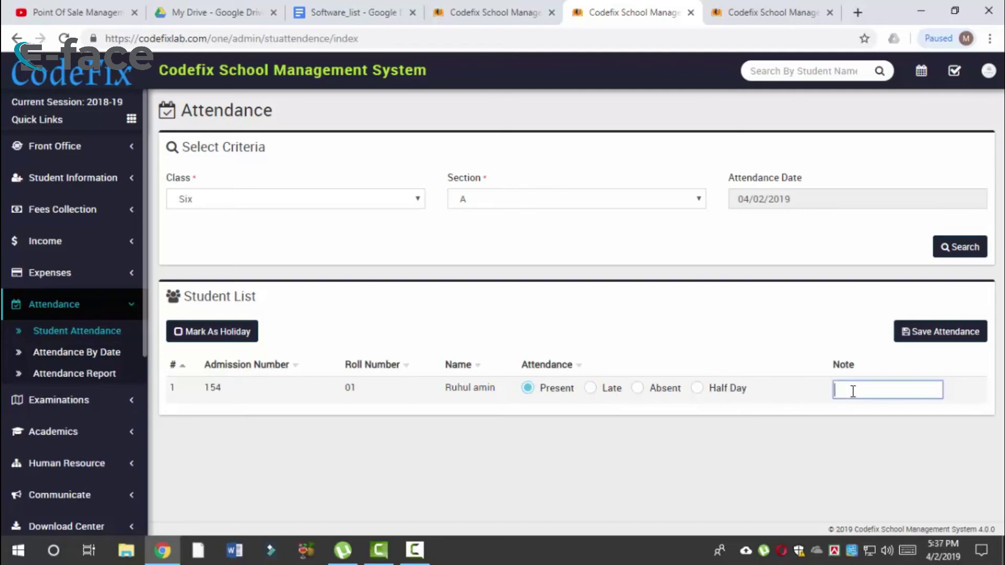
pyautogui.click(937, 338)
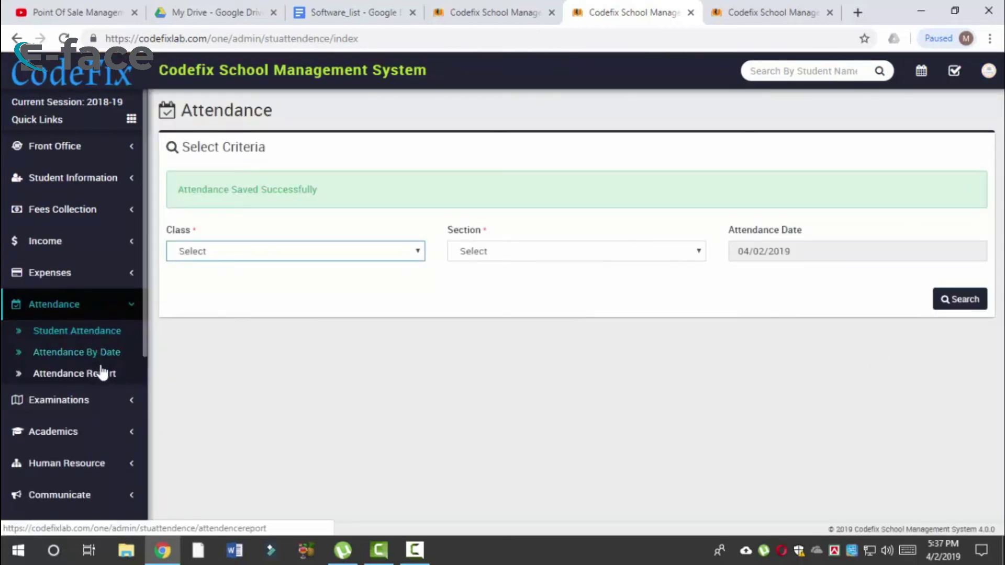
# Step: Run the attendance report for Class Six, section A, month April
pyautogui.click(100, 375)
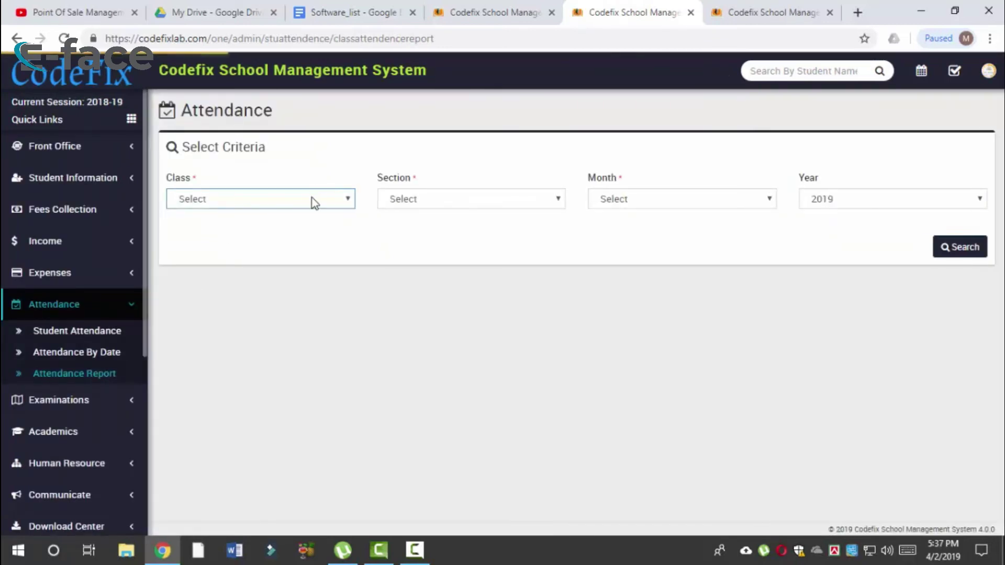
pyautogui.click(313, 199)
pyautogui.click(243, 301)
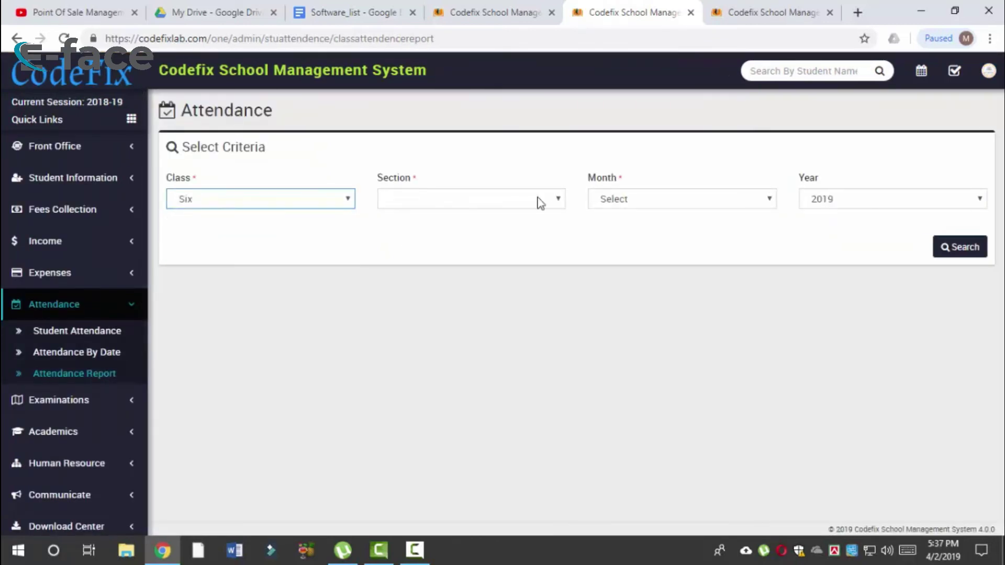
pyautogui.click(458, 202)
pyautogui.click(433, 232)
pyautogui.click(657, 197)
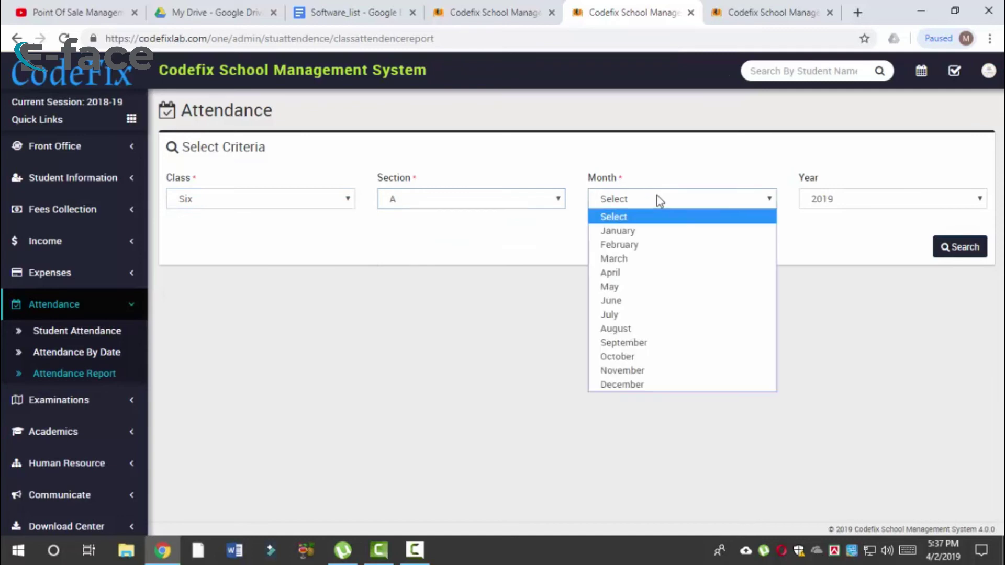
pyautogui.click(635, 278)
pyautogui.click(955, 252)
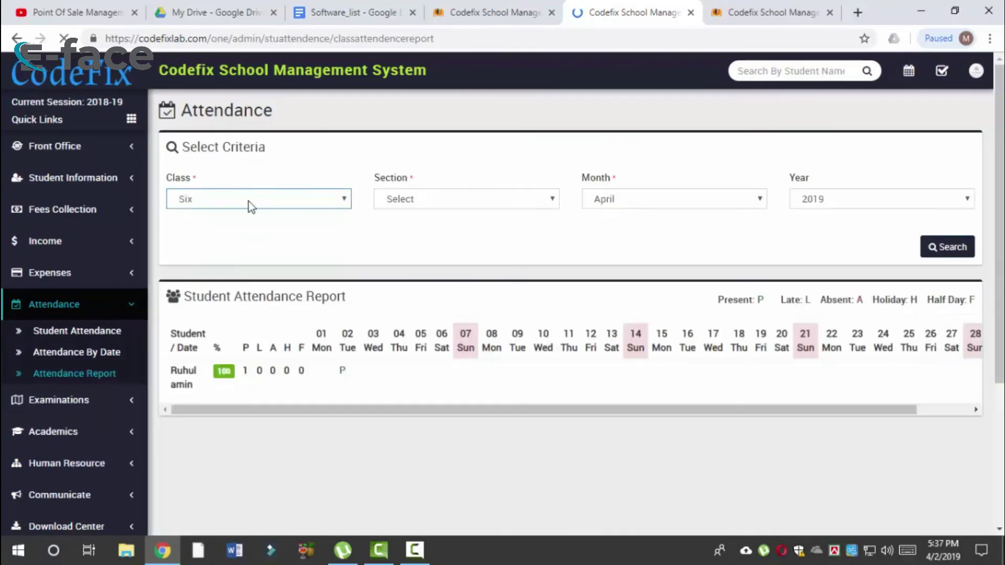
# Step: Check the month options and keep 2019 as the report year
pyautogui.click(730, 204)
pyautogui.click(844, 209)
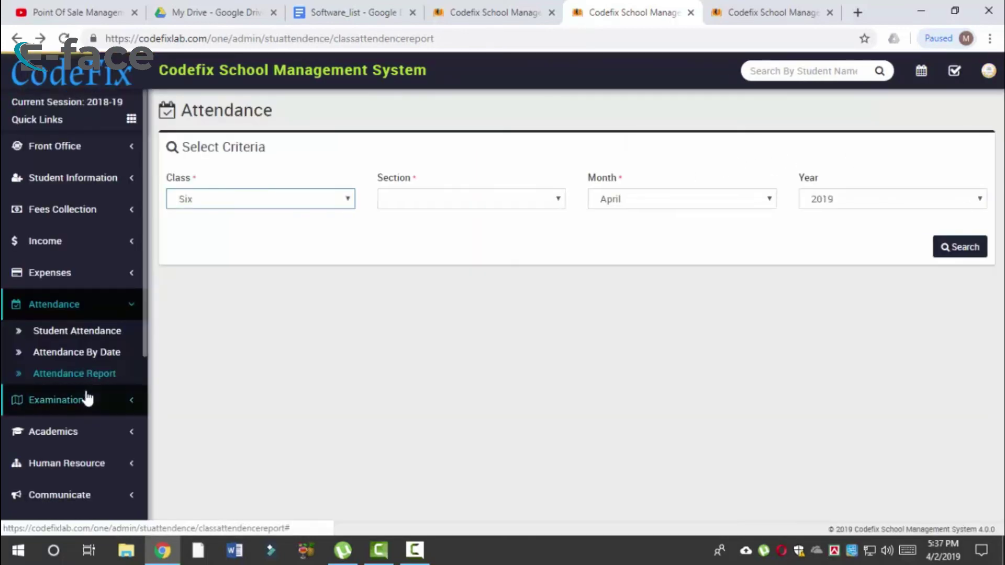
pyautogui.click(875, 200)
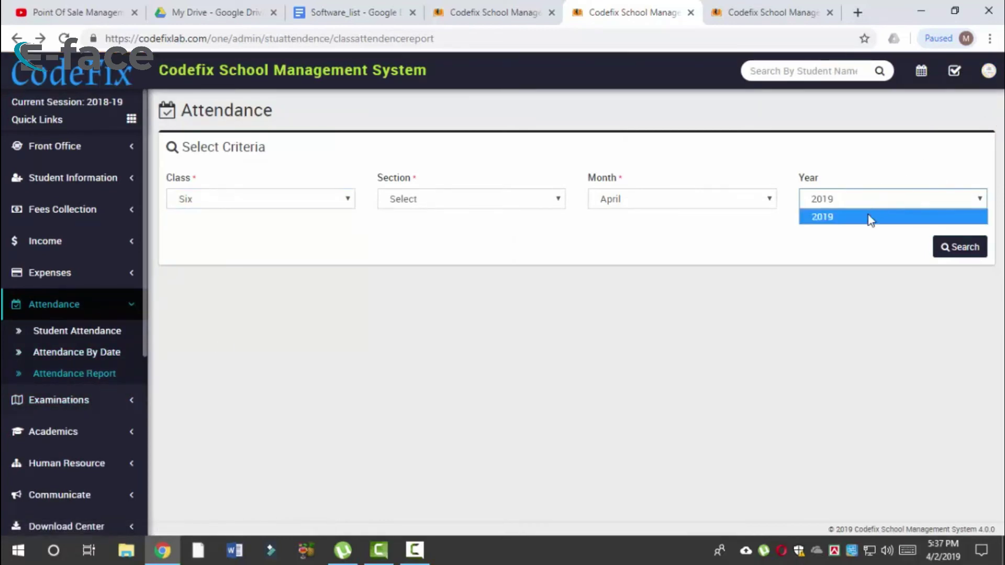
pyautogui.click(870, 201)
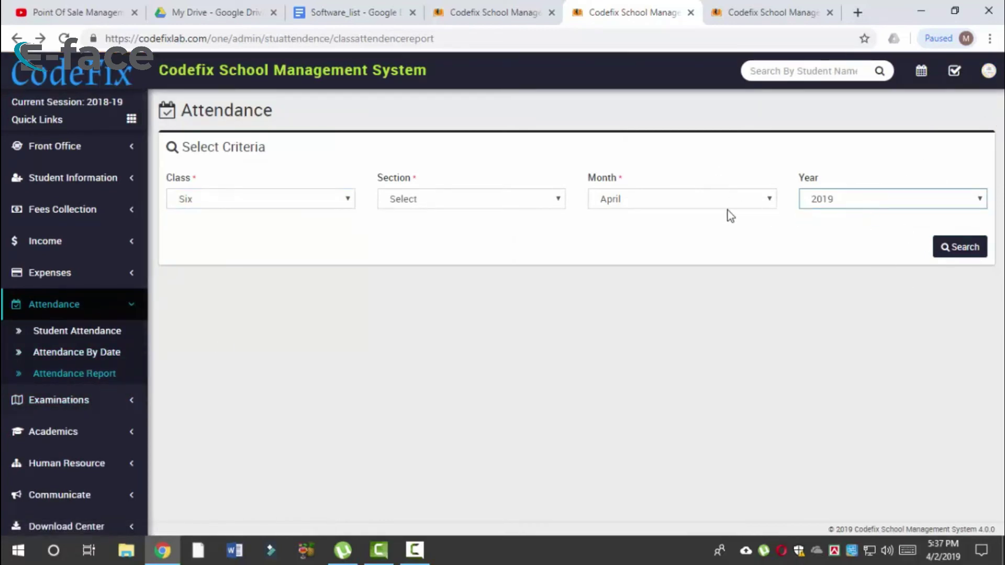
pyautogui.click(895, 193)
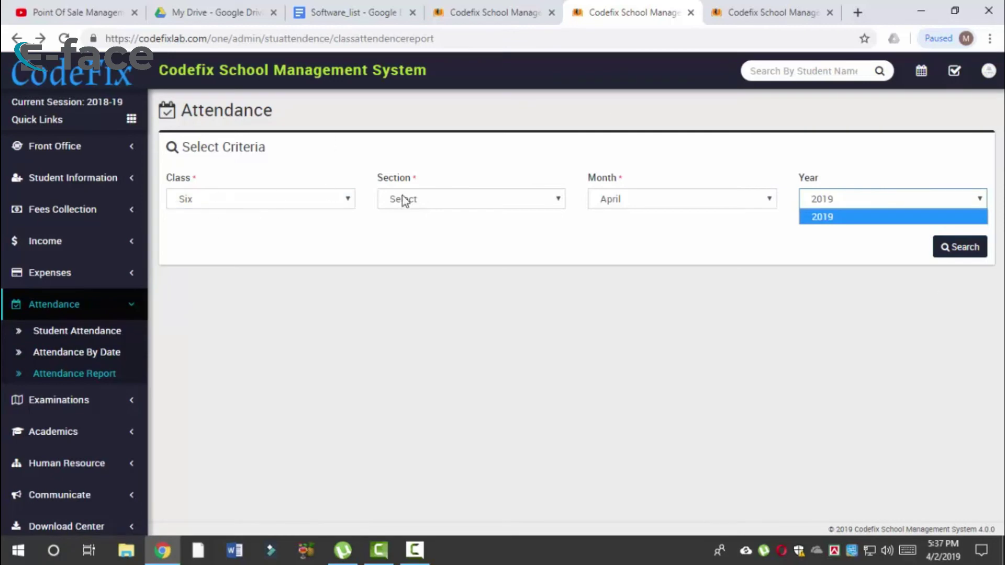
pyautogui.click(436, 213)
pyautogui.click(435, 207)
pyautogui.click(422, 224)
# Step: Rerun the April report for Six A and review the Present mark on the 2nd
pyautogui.click(303, 202)
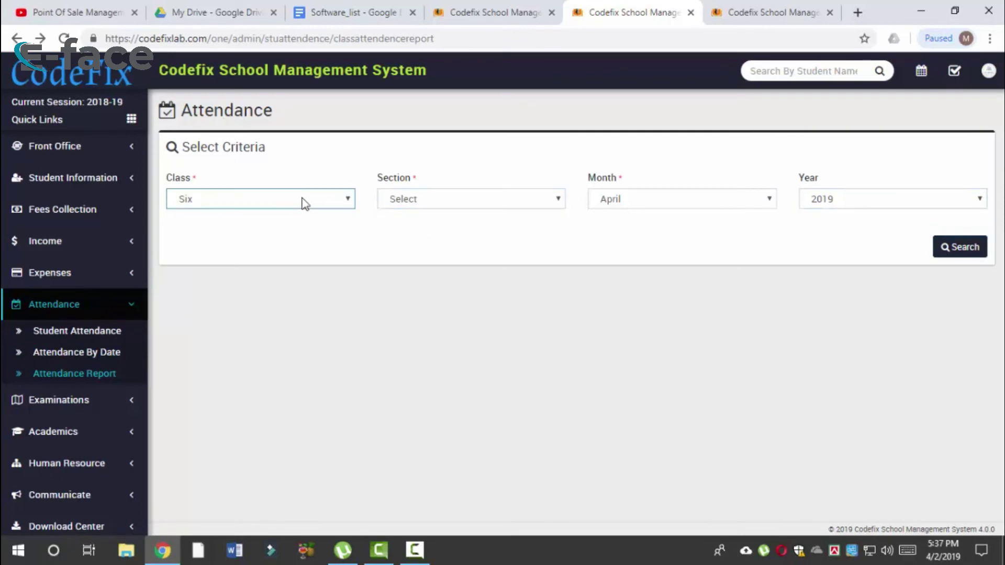
pyautogui.click(303, 202)
pyautogui.click(282, 230)
pyautogui.click(291, 202)
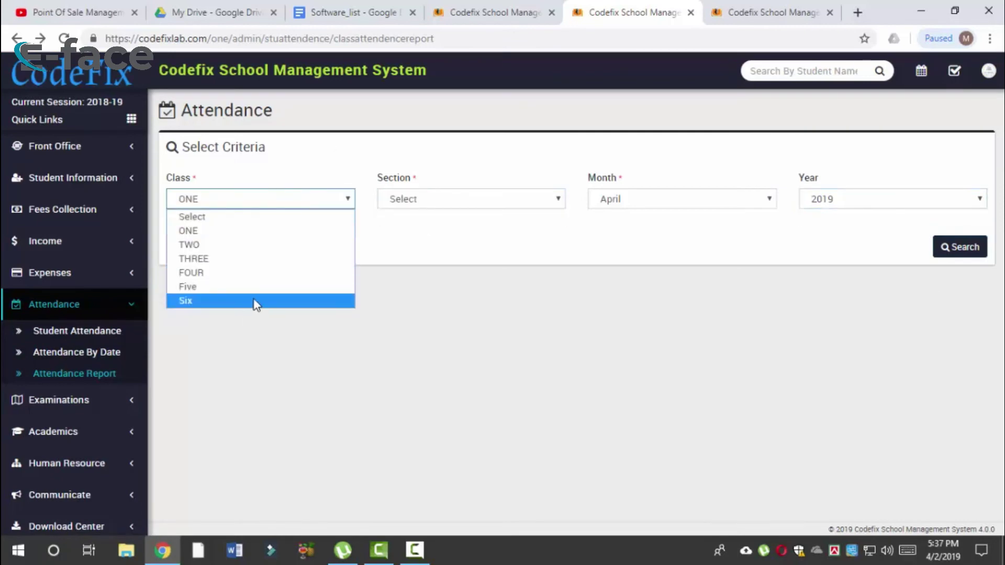
pyautogui.click(253, 300)
pyautogui.click(457, 204)
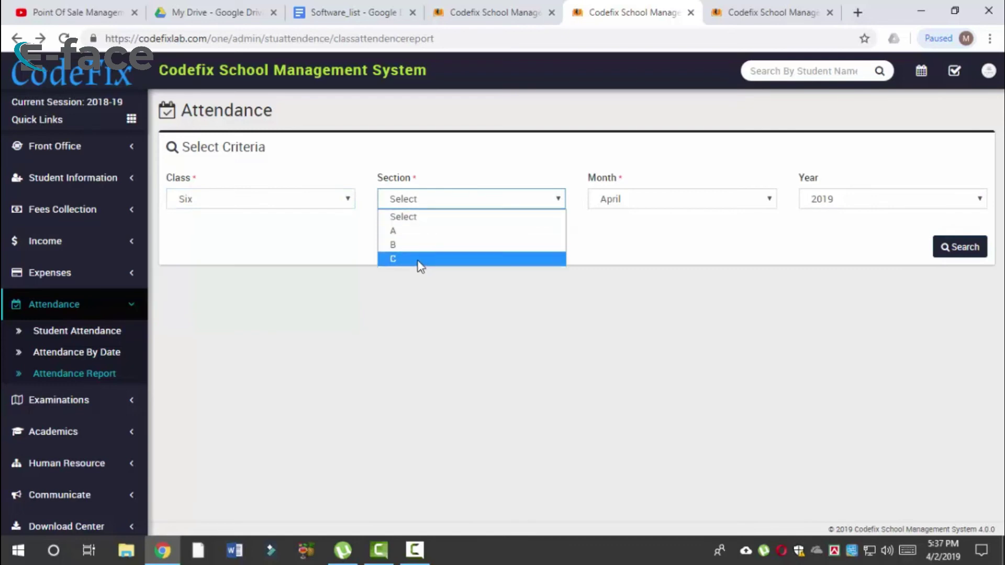
pyautogui.click(419, 231)
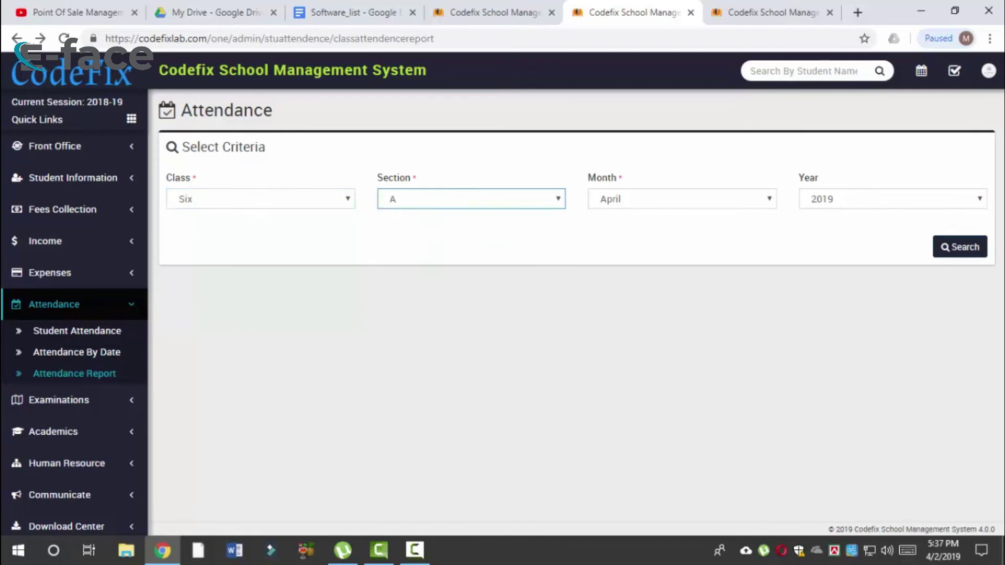
pyautogui.click(962, 244)
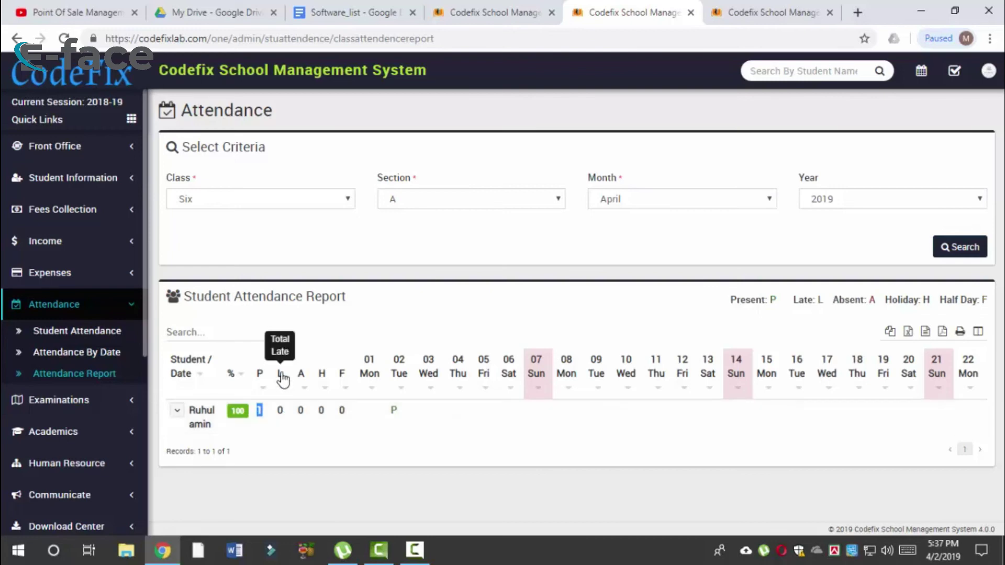
pyautogui.click(279, 400)
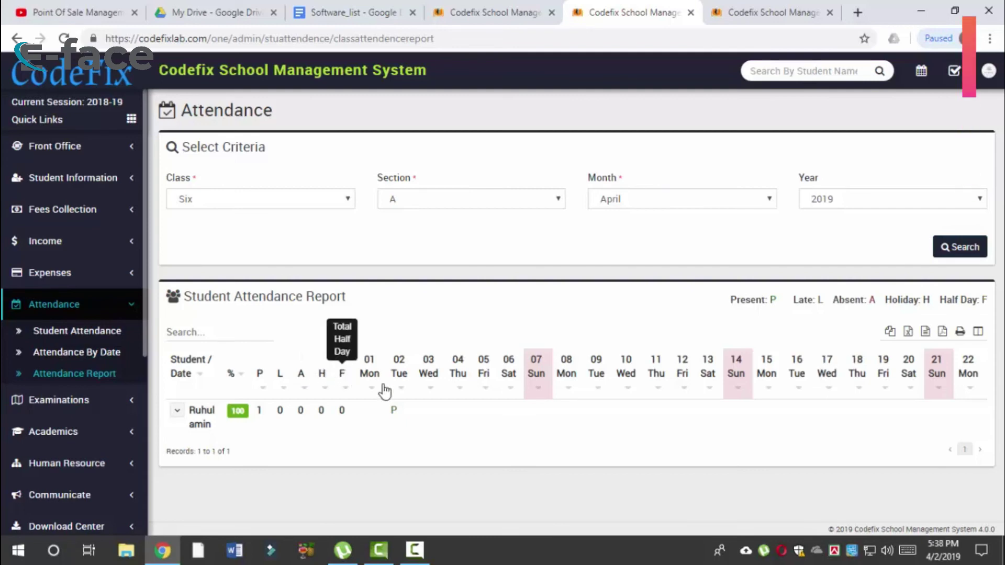
pyautogui.doubleClick(400, 413)
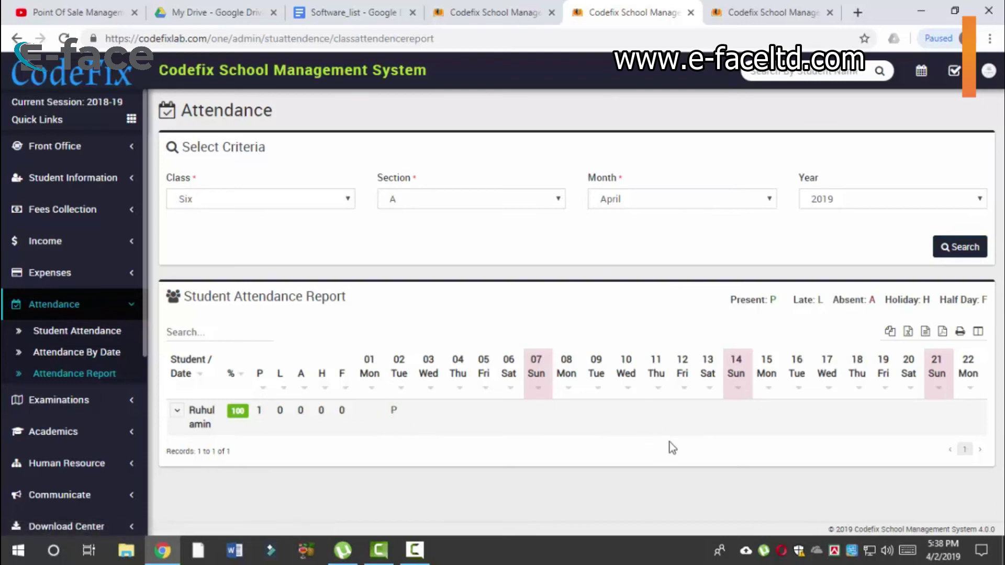
pyautogui.moveTo(293, 413); pyautogui.dragTo(321, 411)
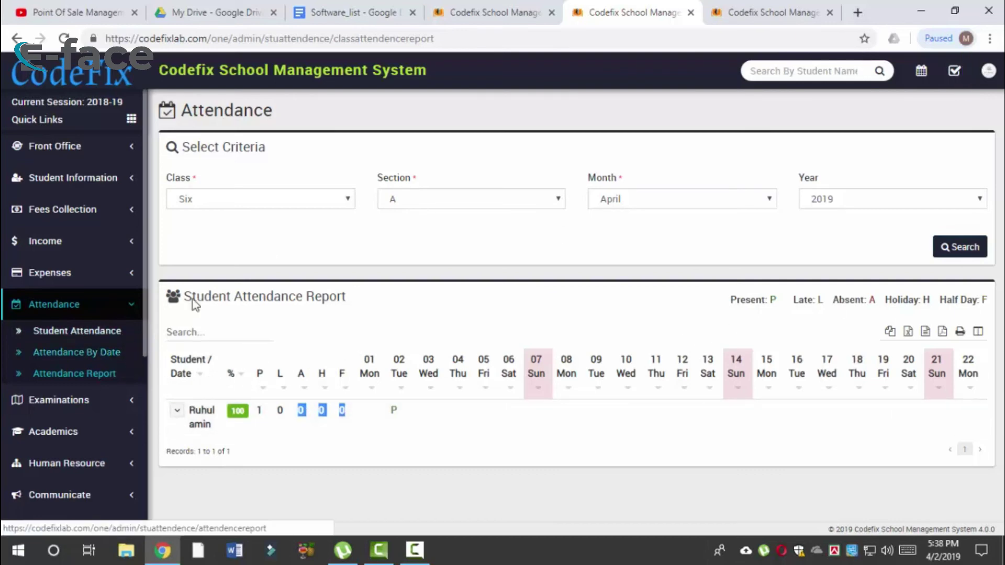
# Step: Switch the report to class ONE and run it for April
pyautogui.click(274, 199)
pyautogui.click(277, 230)
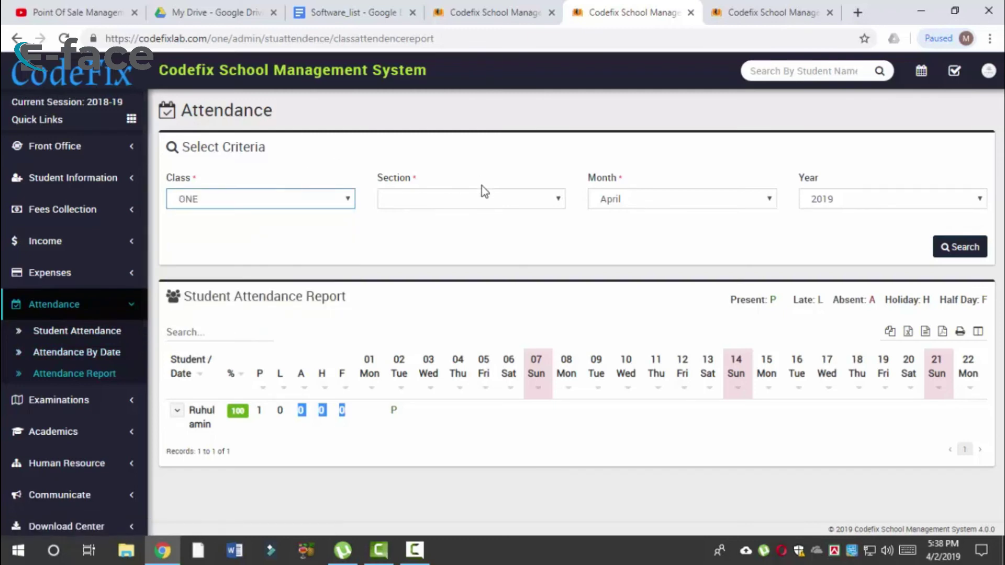
pyautogui.click(470, 205)
pyautogui.click(451, 219)
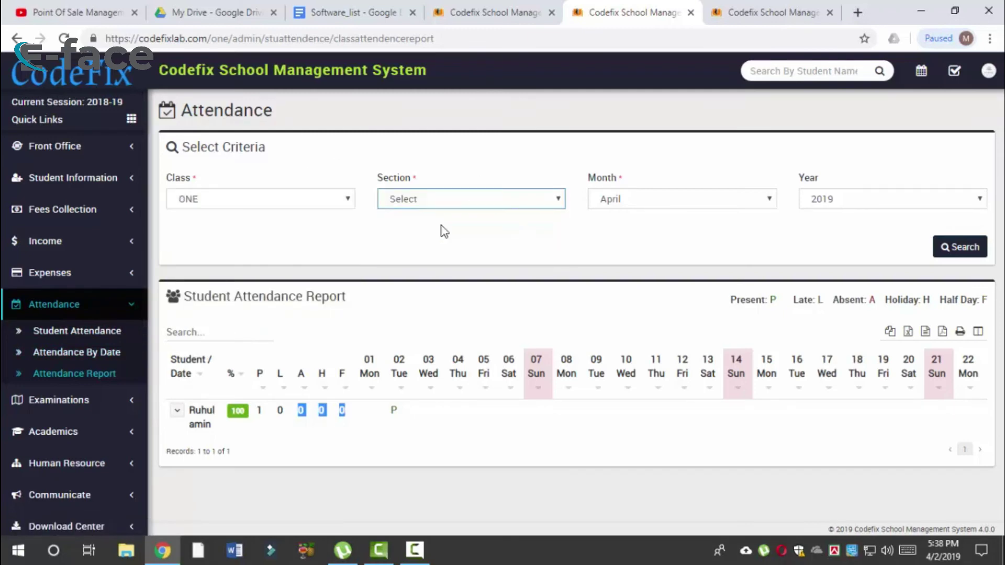
pyautogui.click(668, 205)
pyautogui.click(965, 248)
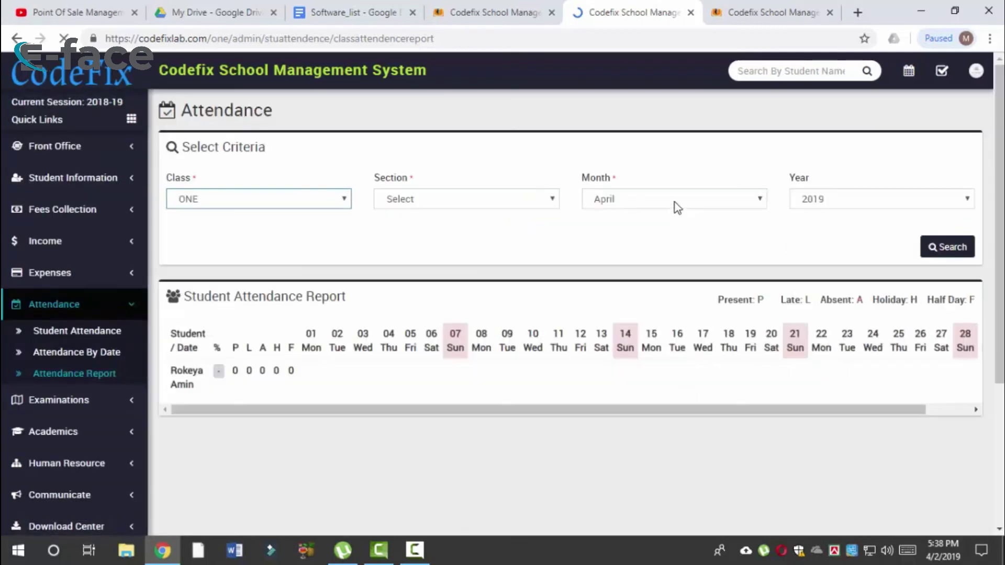
# Step: Run the class ONE report for January, reloading to resubmit the search
pyautogui.click(675, 203)
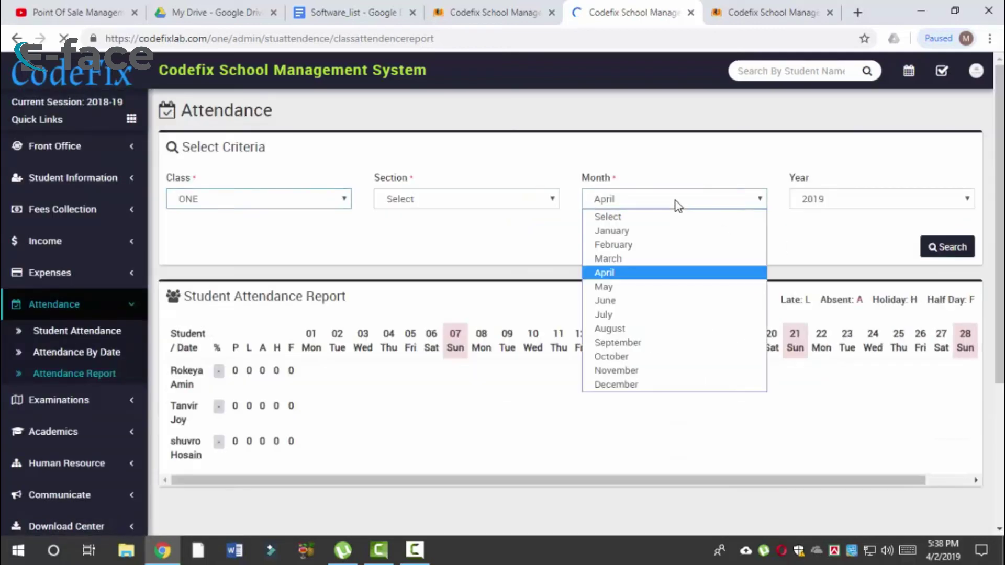
pyautogui.click(676, 231)
pyautogui.click(930, 250)
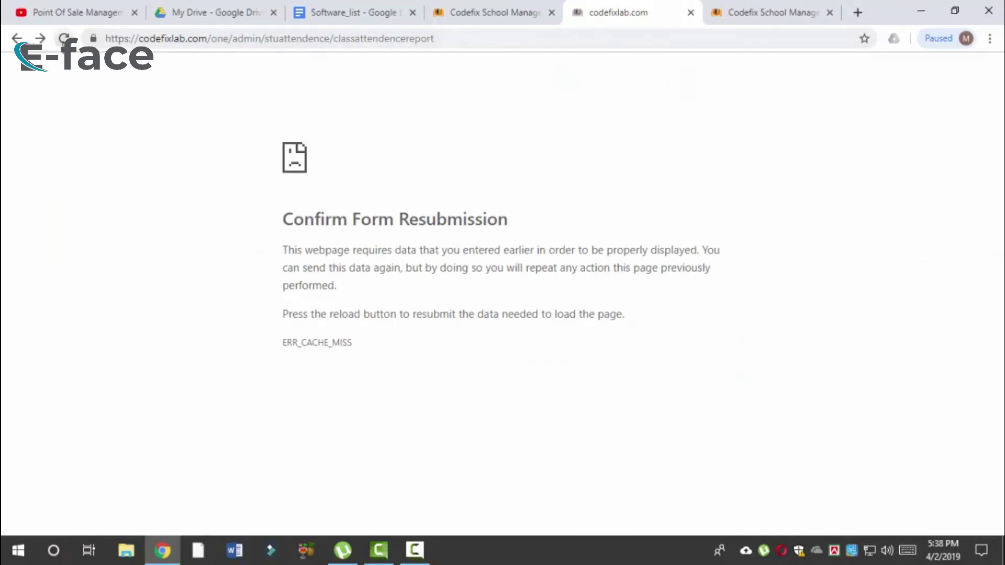
pyautogui.click(63, 41)
pyautogui.click(562, 150)
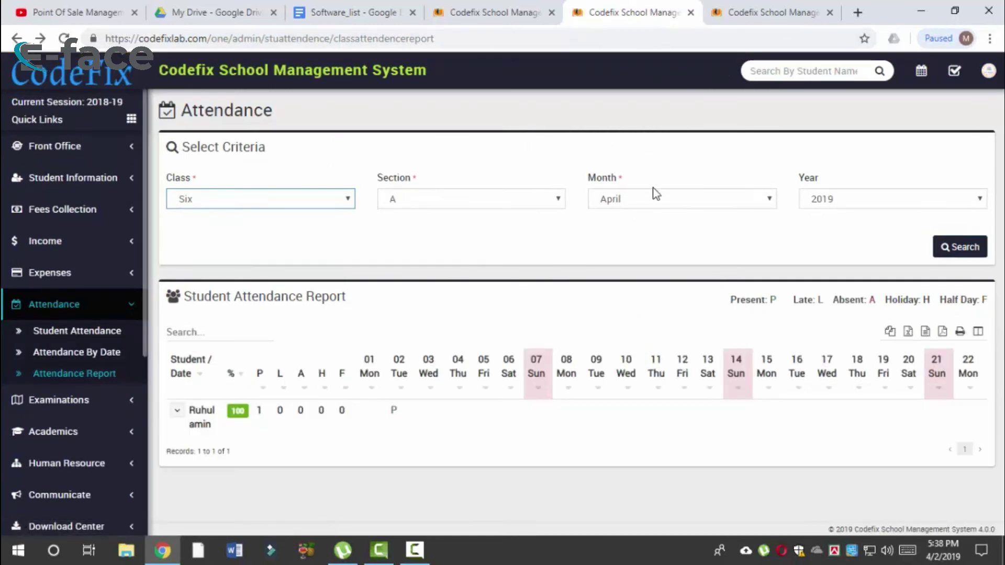
pyautogui.click(658, 200)
# Step: Reselect section A and run the class ONE attendance report for January
pyautogui.click(326, 198)
pyautogui.click(330, 199)
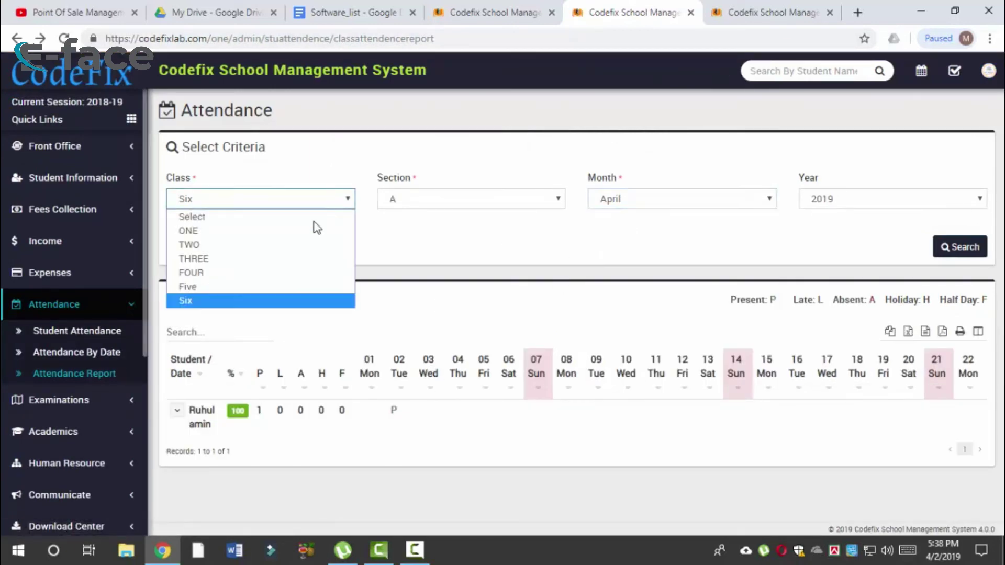
pyautogui.press('Escape')
pyautogui.click(467, 200)
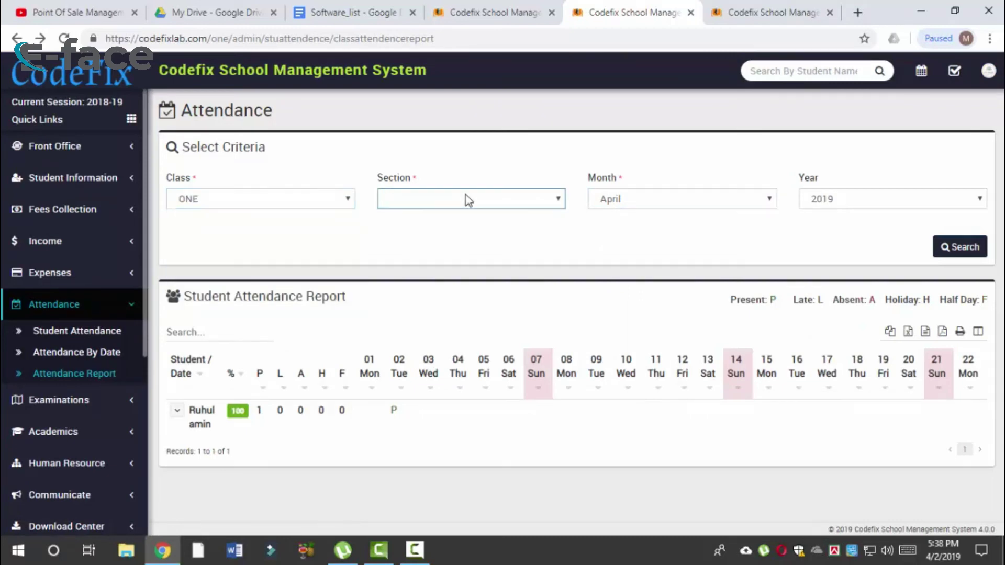
pyautogui.click(438, 230)
pyautogui.click(619, 200)
pyautogui.click(611, 230)
pyautogui.click(948, 247)
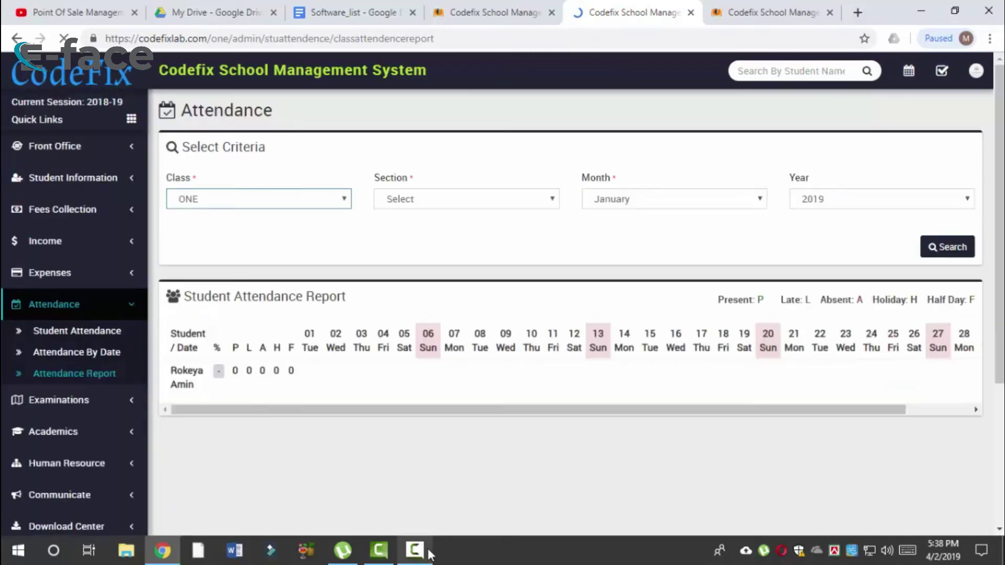
# Step: Run the report for February and highlight the present mark under 03 Sun
pyautogui.click(426, 551)
pyautogui.click(426, 551)
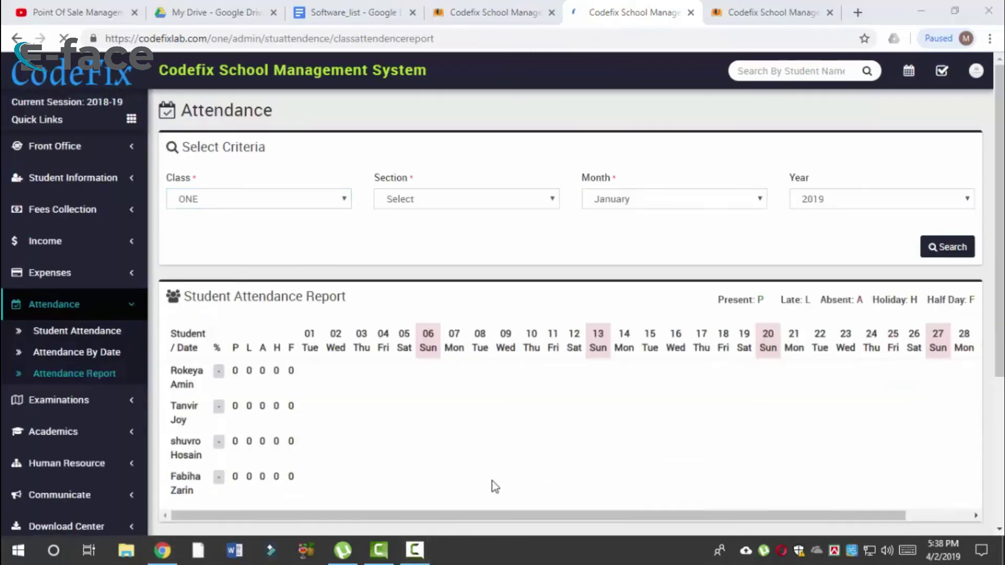
pyautogui.scroll(-2, 706, 393)
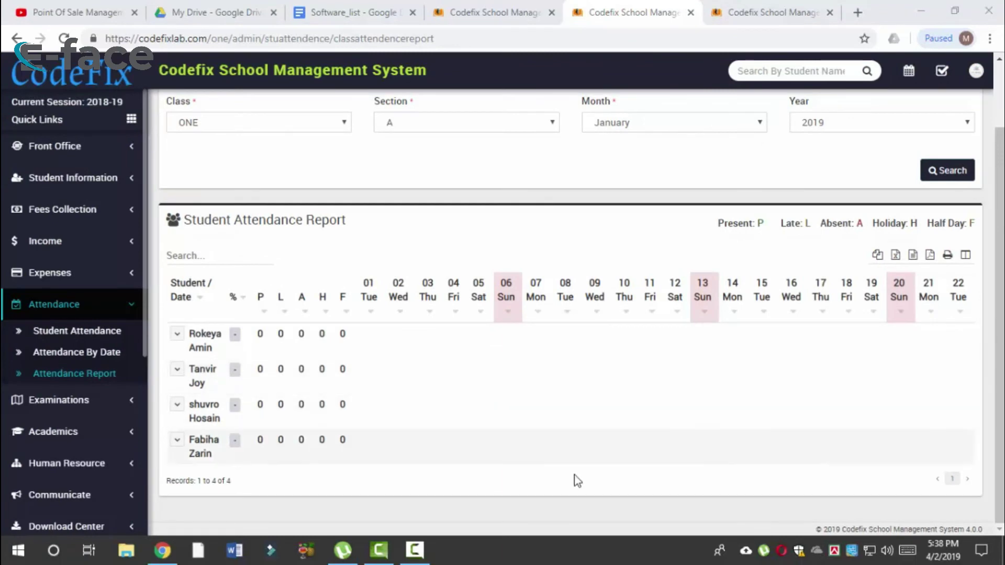
pyautogui.scroll(2, 744, 322)
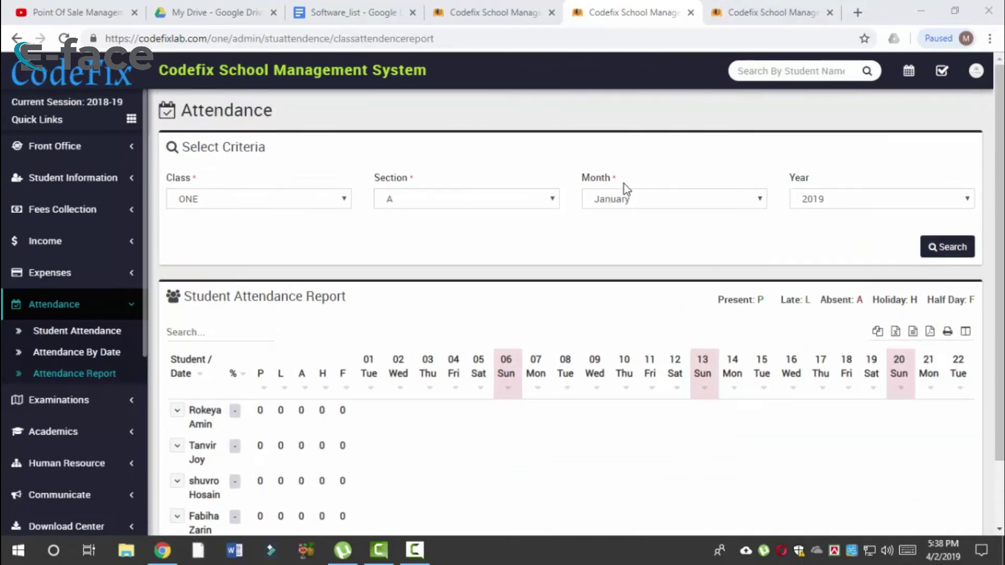
pyautogui.click(632, 202)
pyautogui.click(632, 246)
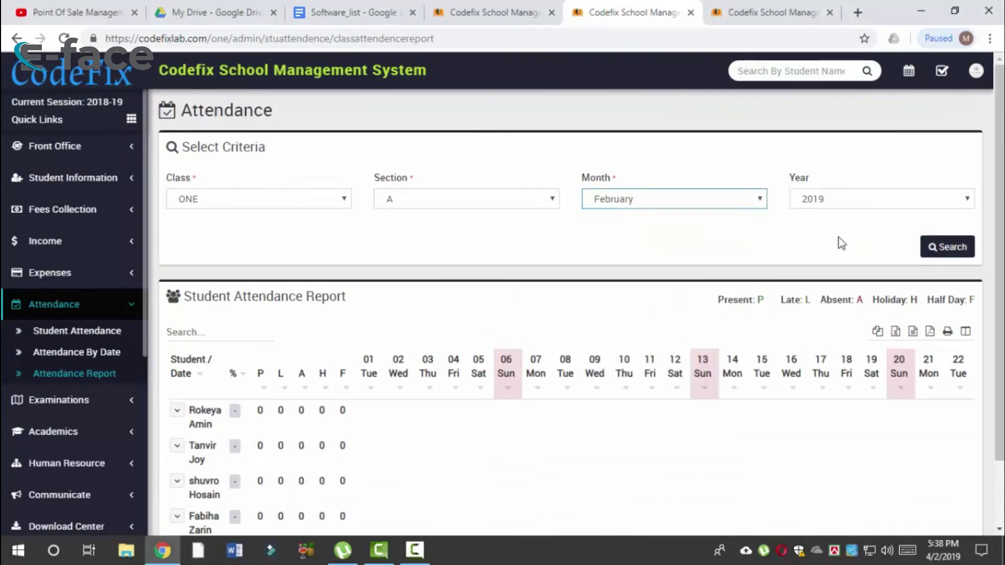
pyautogui.click(949, 256)
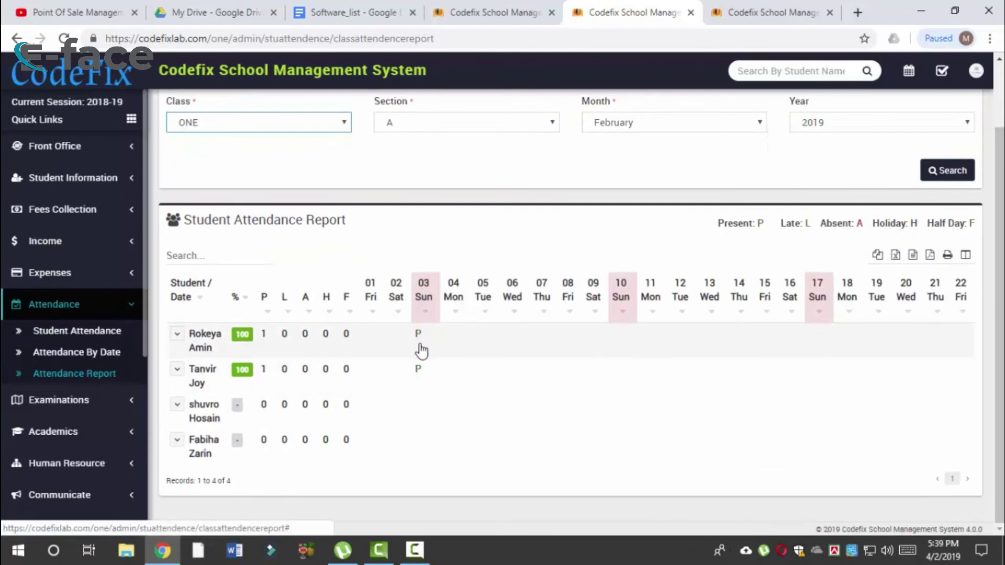
pyautogui.moveTo(428, 372); pyautogui.dragTo(414, 371)
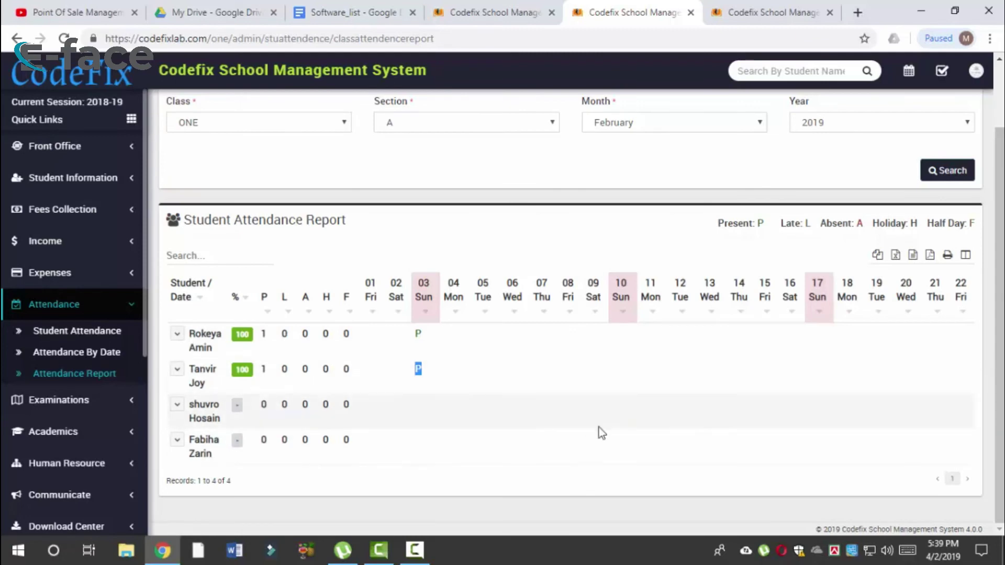
# Step: Run the report for March and highlight the absent mark under 04 Mon
pyautogui.click(697, 118)
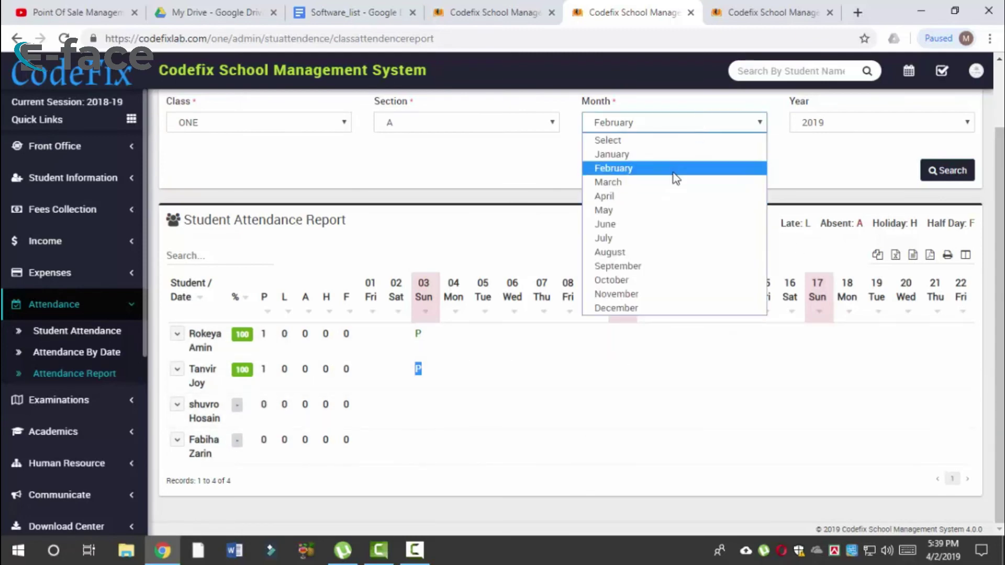
pyautogui.click(675, 183)
pyautogui.click(949, 174)
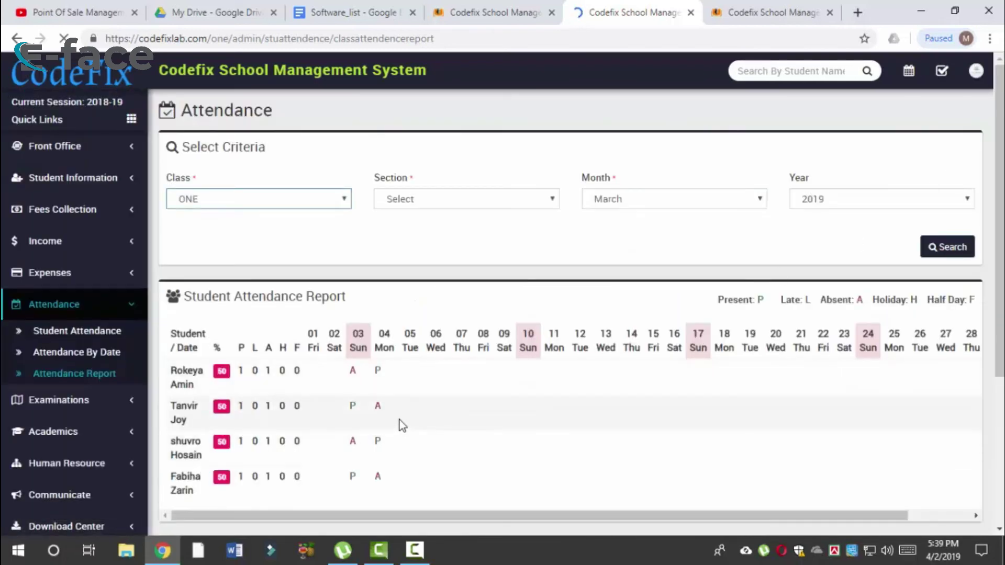
pyautogui.scroll(-2, 476, 445)
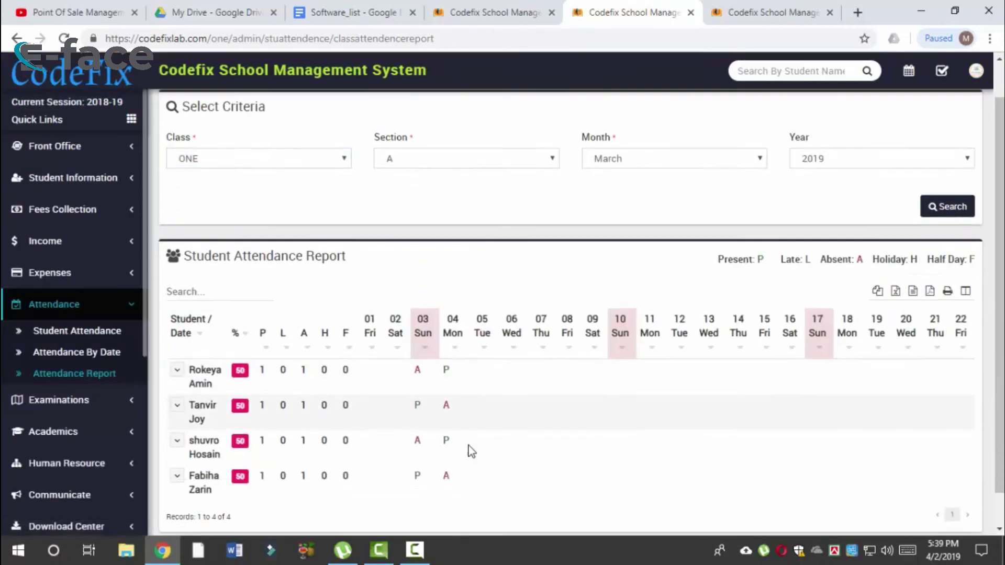
pyautogui.moveTo(453, 372); pyautogui.dragTo(439, 372)
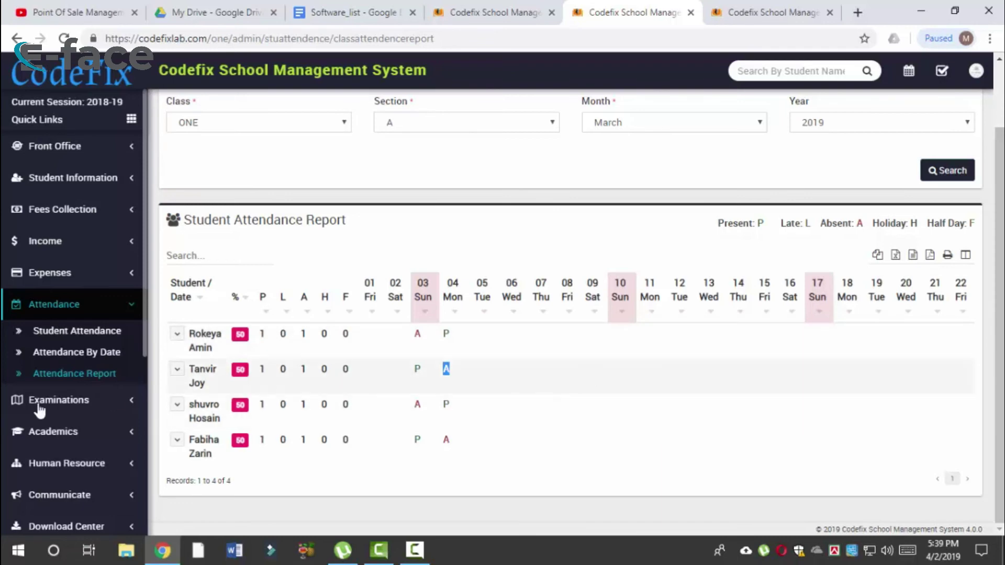
pyautogui.click(105, 354)
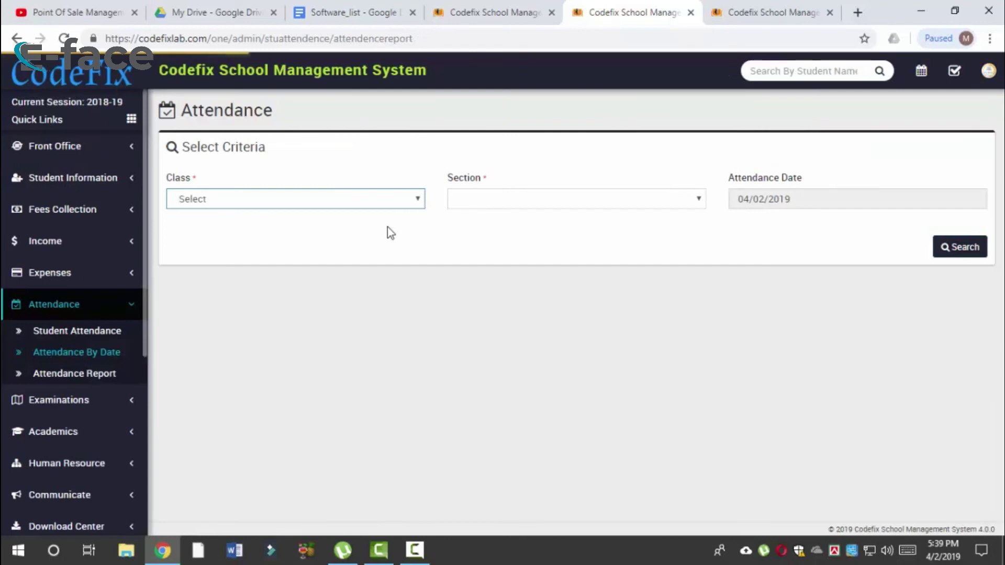
# Step: Look up attendance for Class Six, section A on 2 April 2019, resubmitting the form
pyautogui.click(403, 200)
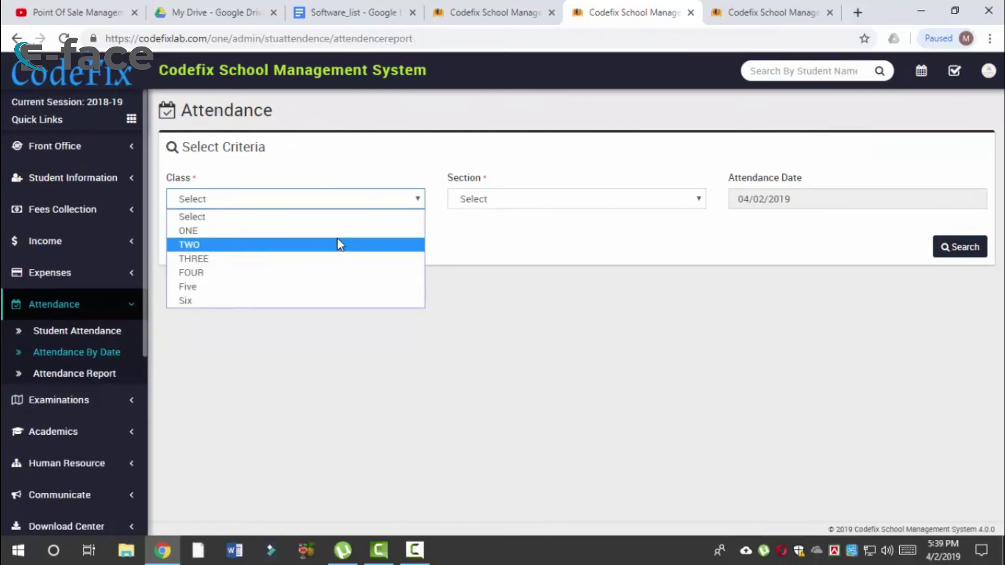
pyautogui.click(237, 301)
pyautogui.click(621, 201)
pyautogui.click(570, 230)
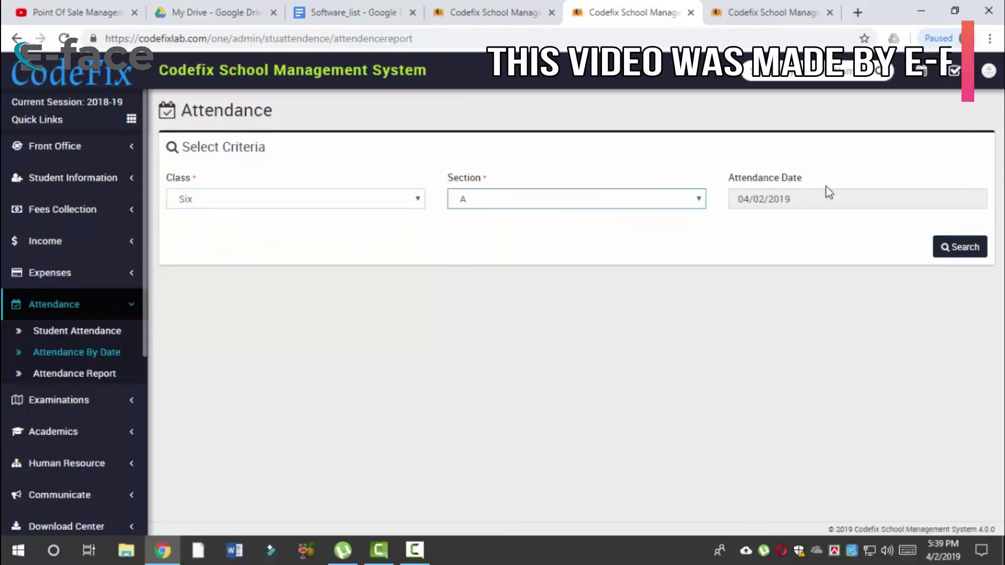
pyautogui.click(825, 198)
pyautogui.click(778, 268)
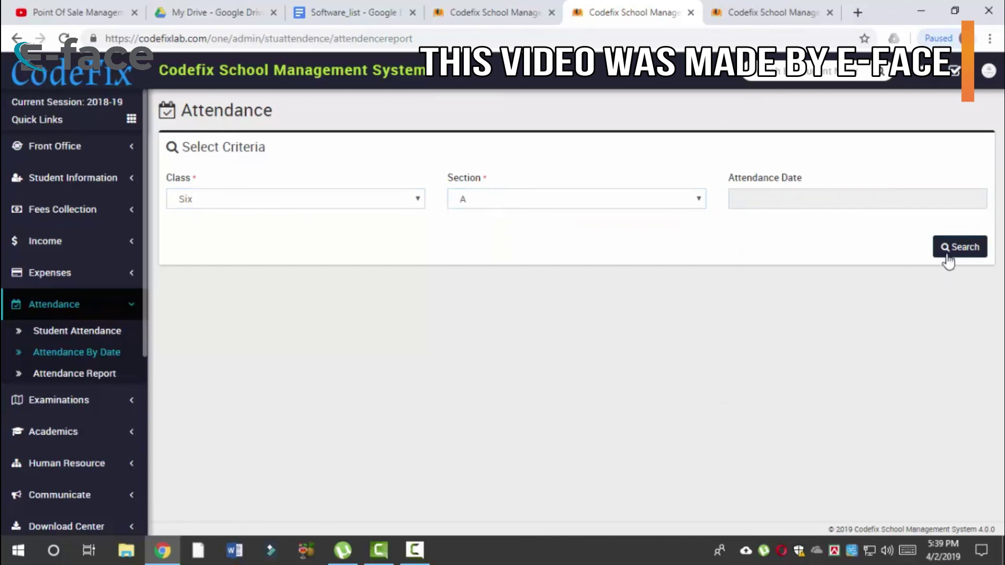
pyautogui.click(949, 251)
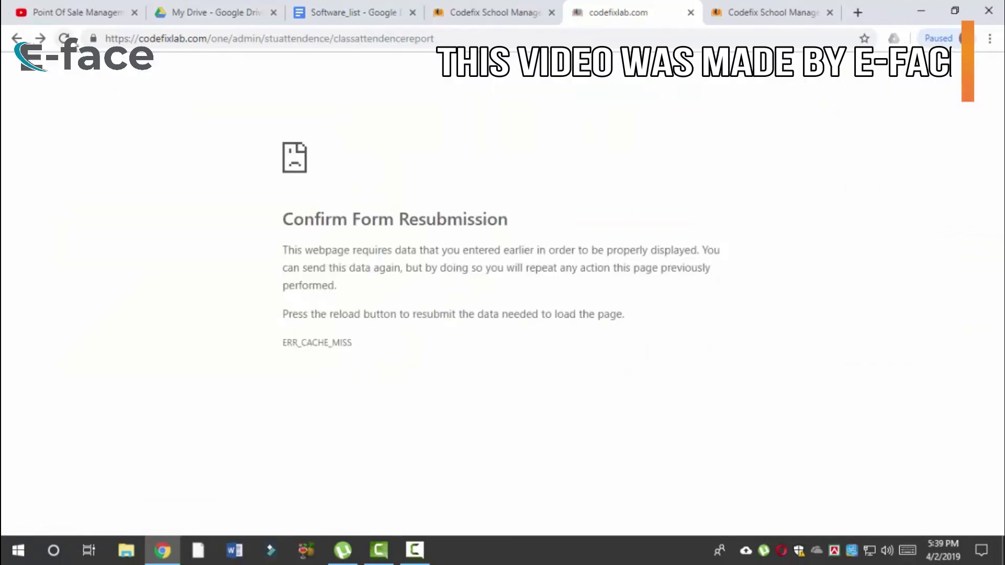
pyautogui.press('F5')
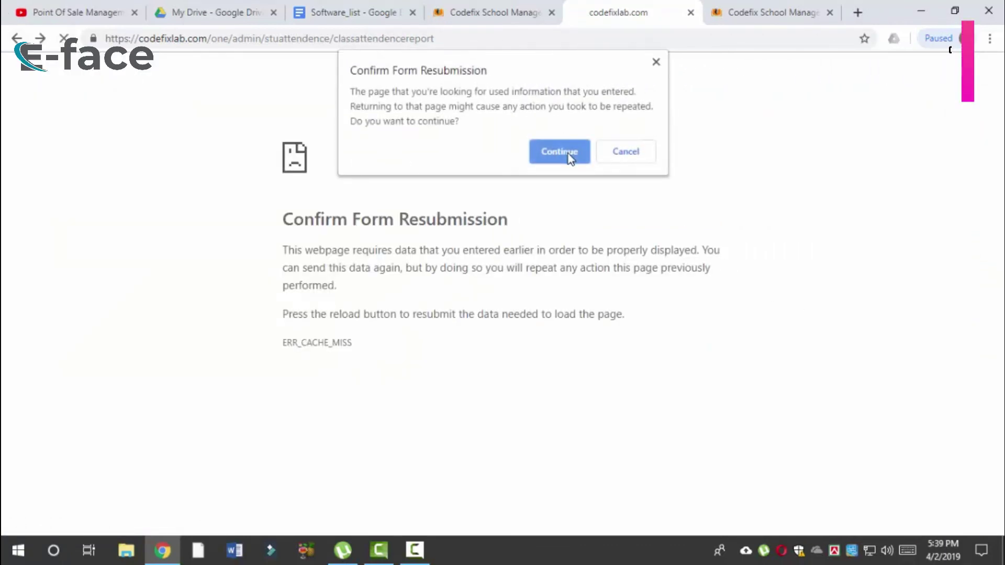
pyautogui.click(565, 152)
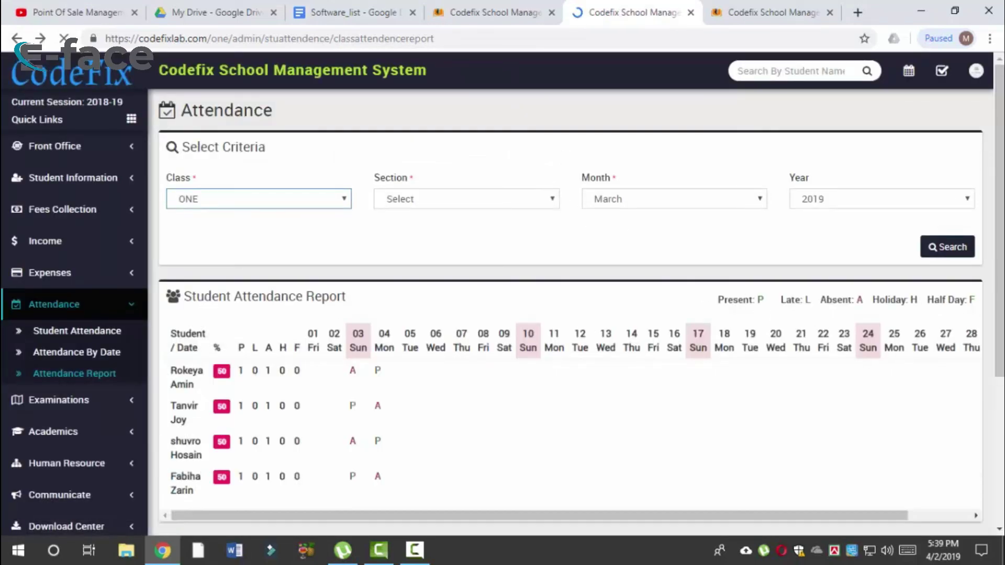
# Step: Return to the attendance report page and collapse the Attendance menu
pyautogui.click(92, 358)
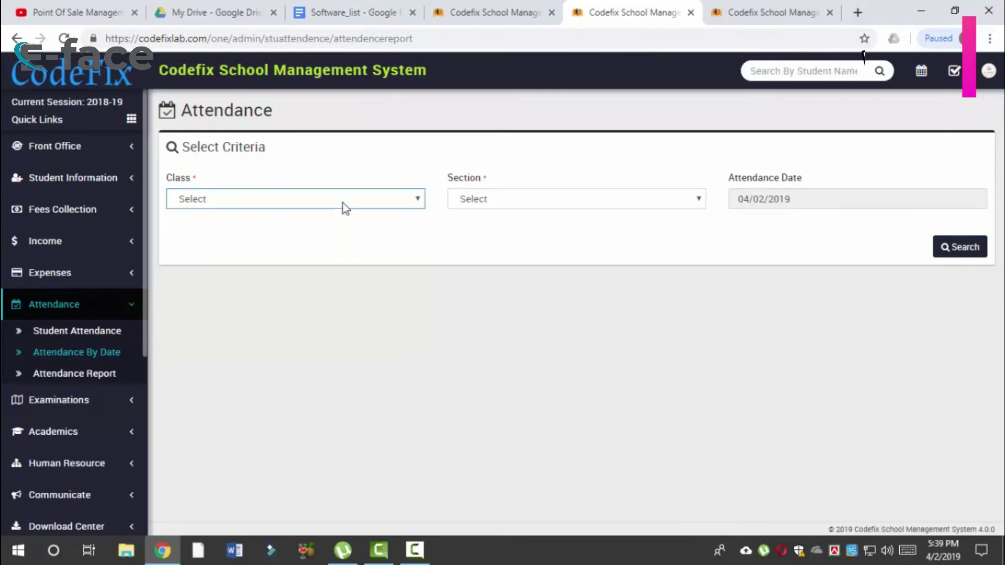
pyautogui.hotkey('alt', 'Left')
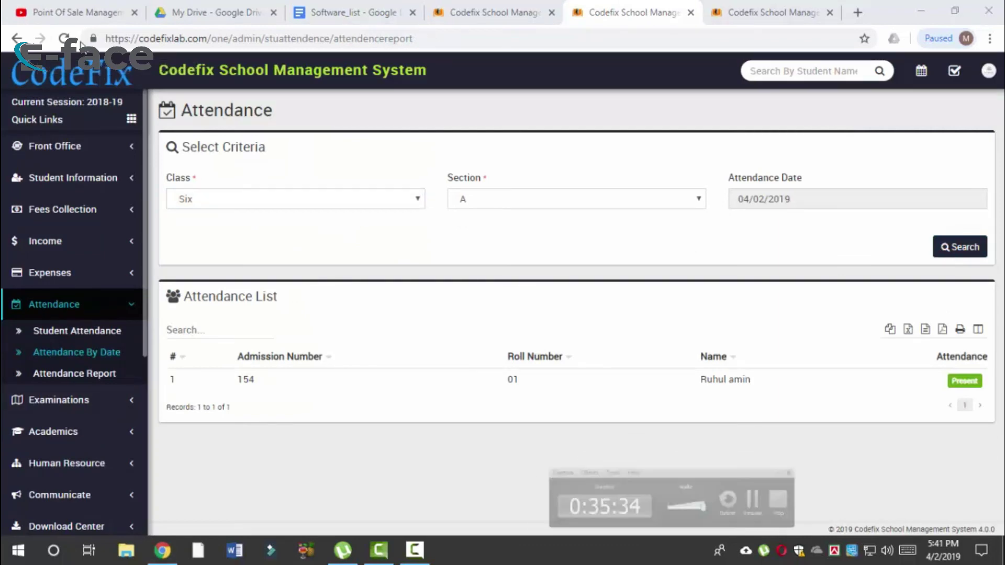
pyautogui.click(785, 205)
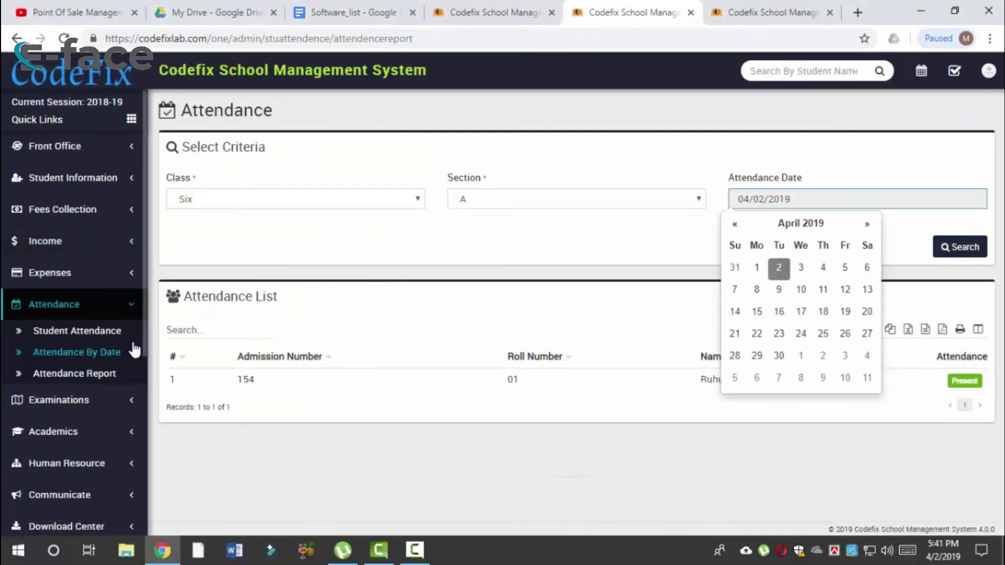
pyautogui.click(124, 307)
pyautogui.click(131, 314)
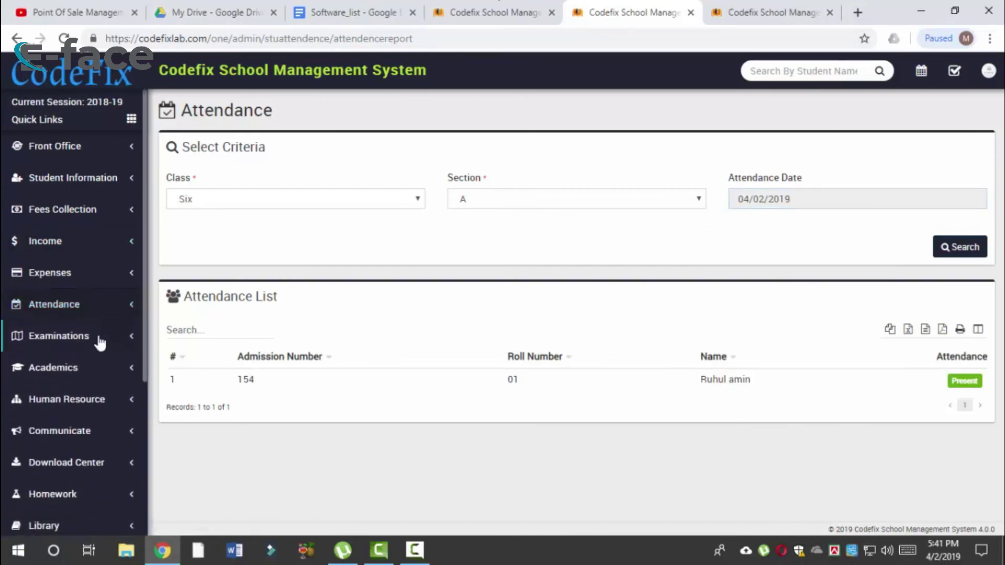
pyautogui.click(129, 342)
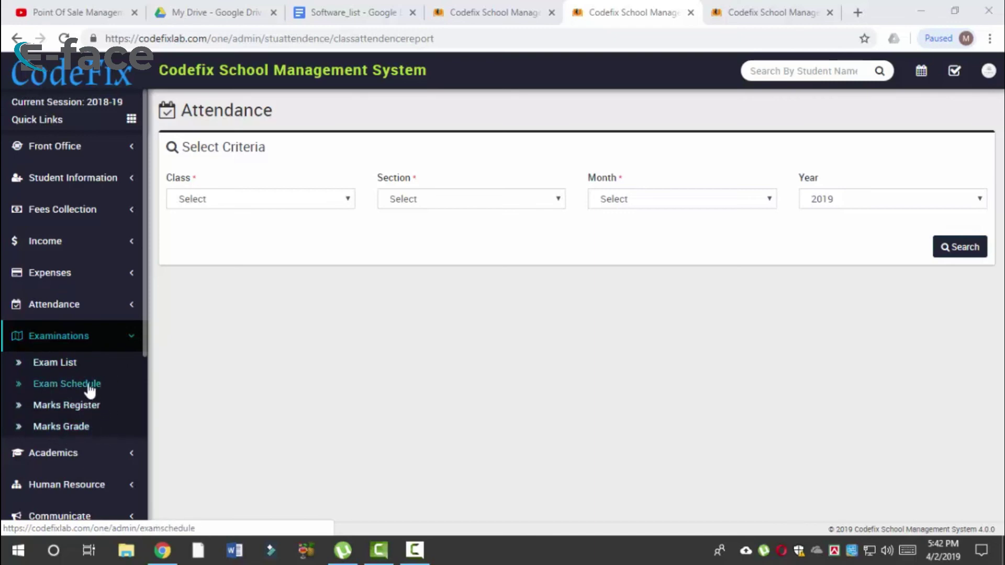
# Step: View the First Term exam status and ONE(A) schedule, checking passing marks and room 401
pyautogui.click(74, 368)
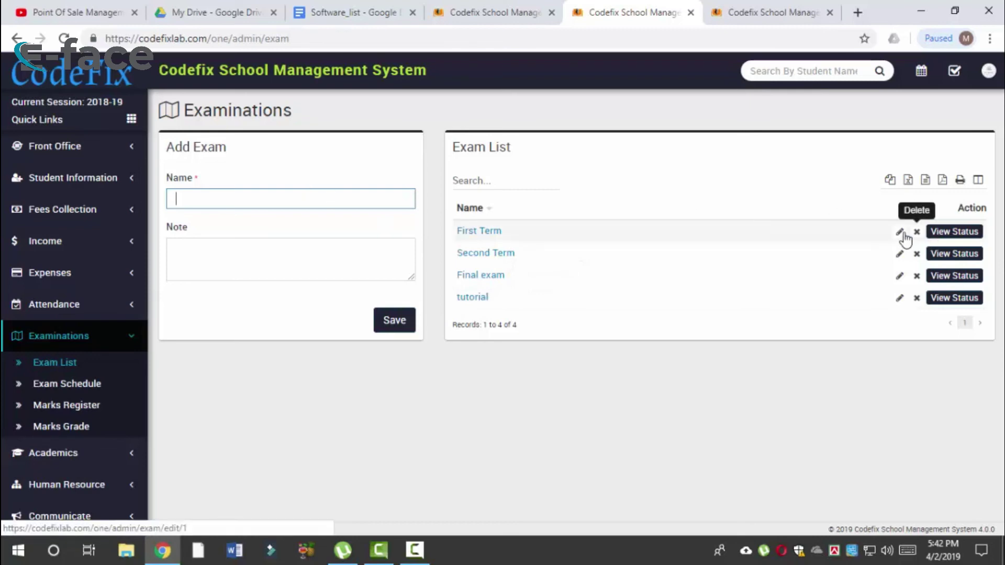
pyautogui.click(952, 236)
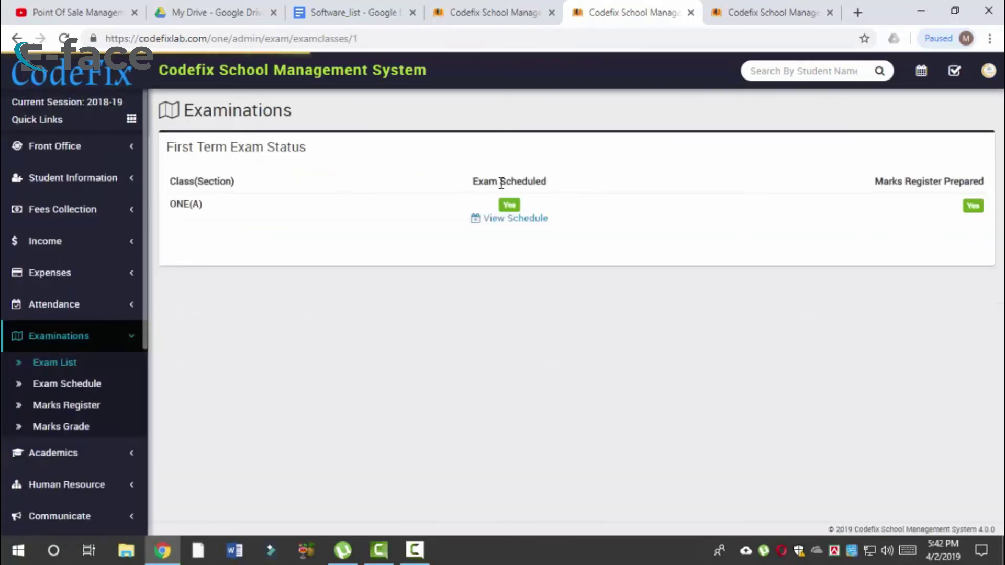
pyautogui.click(514, 219)
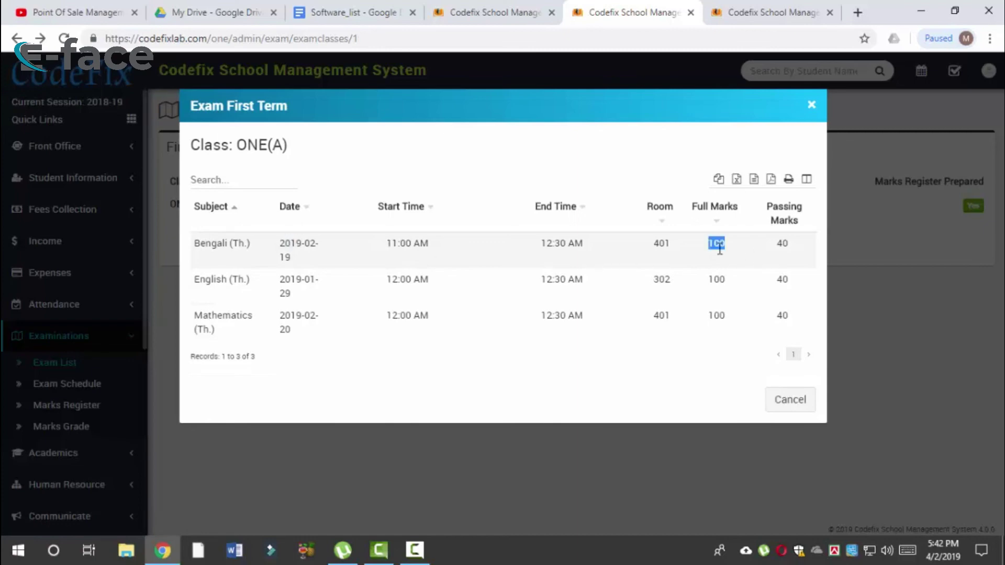
pyautogui.moveTo(784, 238); pyautogui.dragTo(788, 312)
pyautogui.click(775, 257)
pyautogui.moveTo(671, 243); pyautogui.dragTo(653, 248)
pyautogui.moveTo(227, 242); pyautogui.dragTo(236, 317)
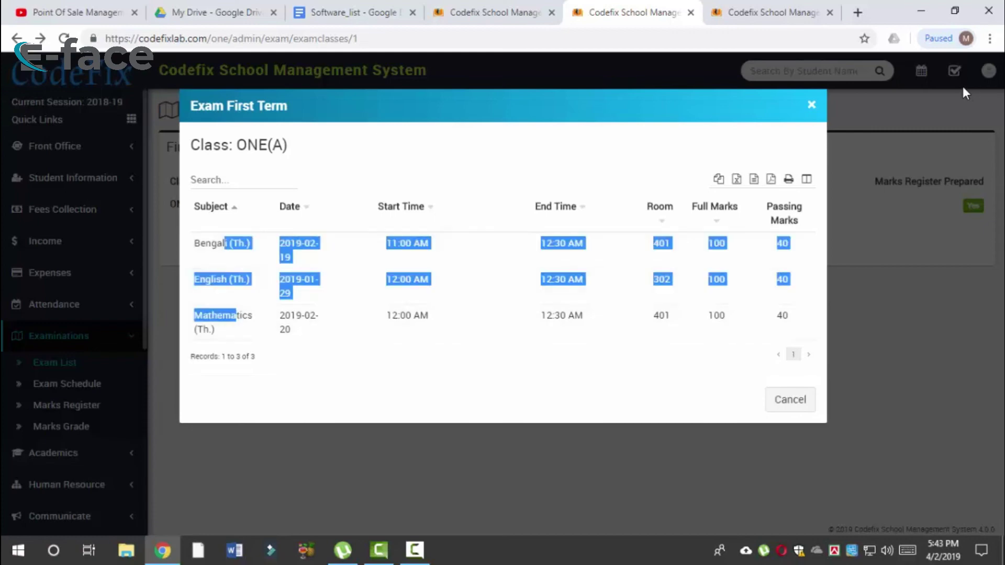
pyautogui.click(815, 109)
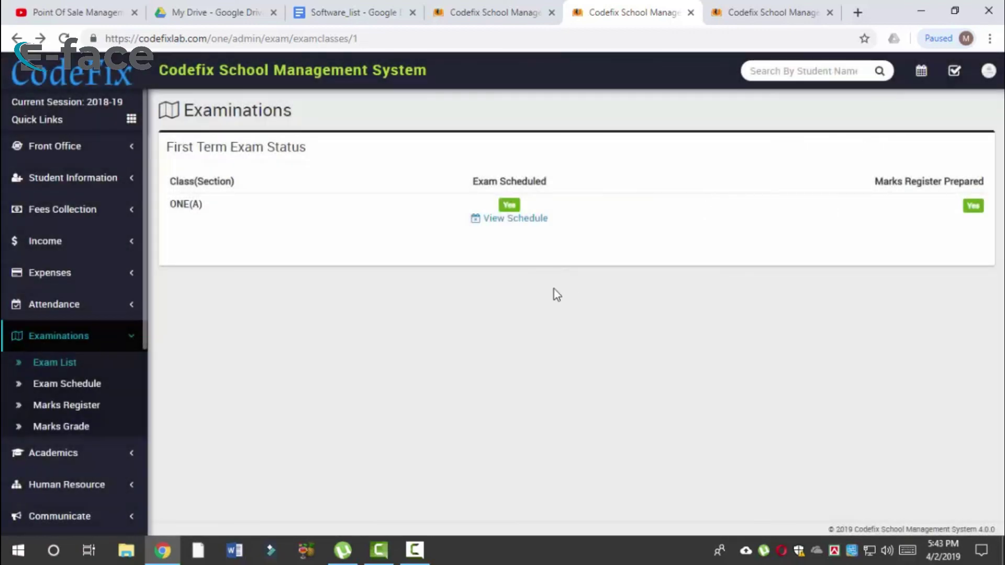
# Step: Add an exam named 'test exam' to the exam list
pyautogui.click(76, 364)
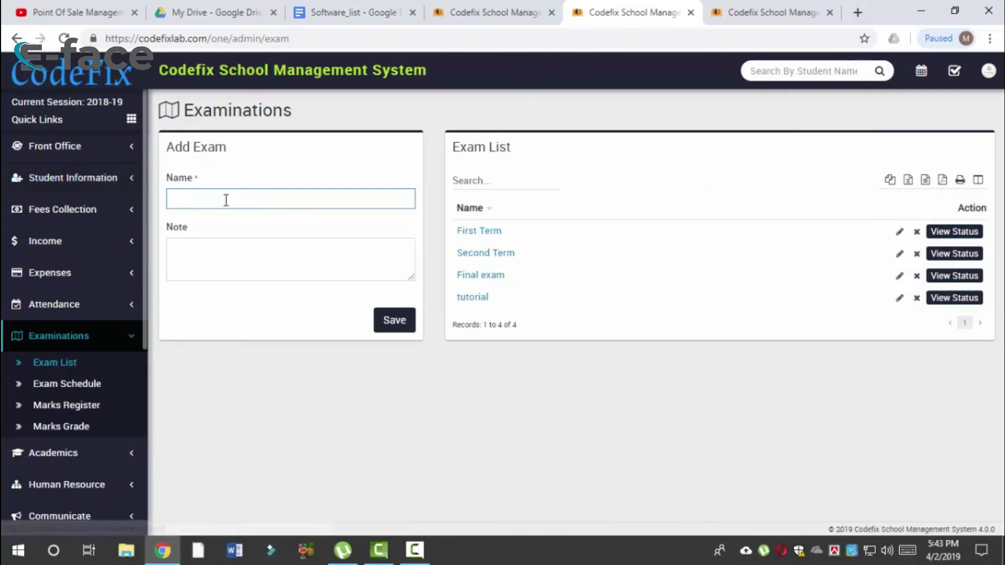
pyautogui.write('test e')
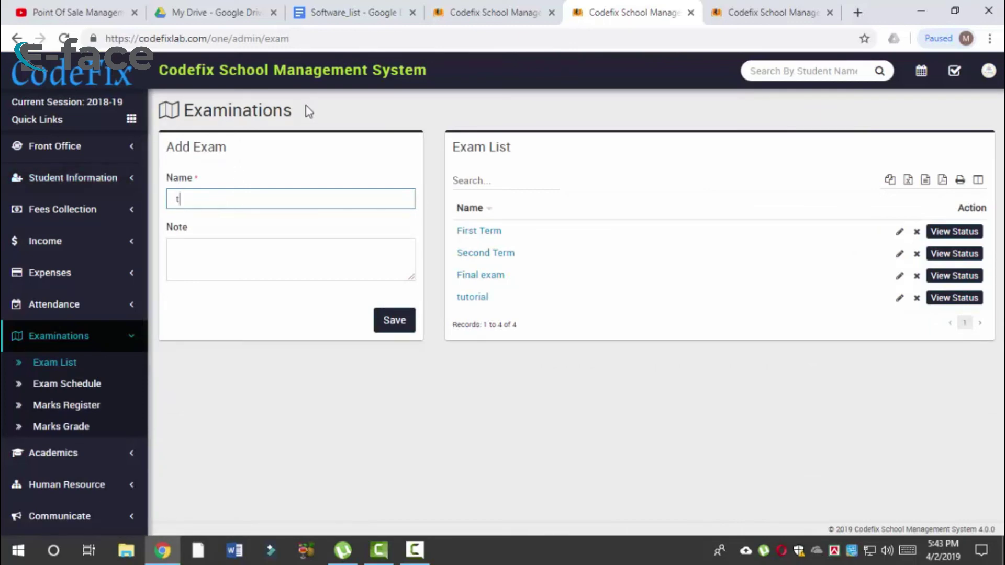
pyautogui.write('xam')
pyautogui.press('Return')
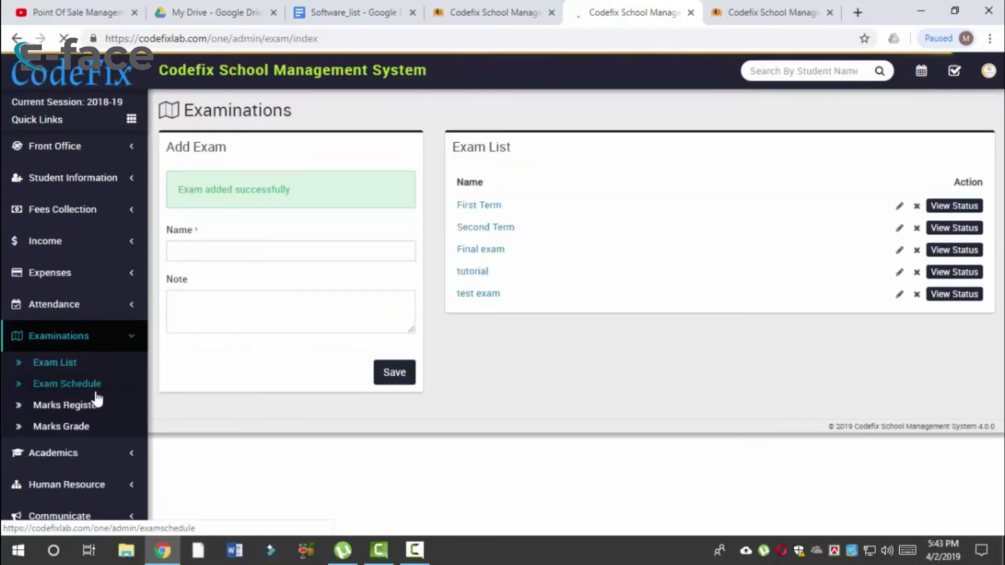
pyautogui.click(95, 393)
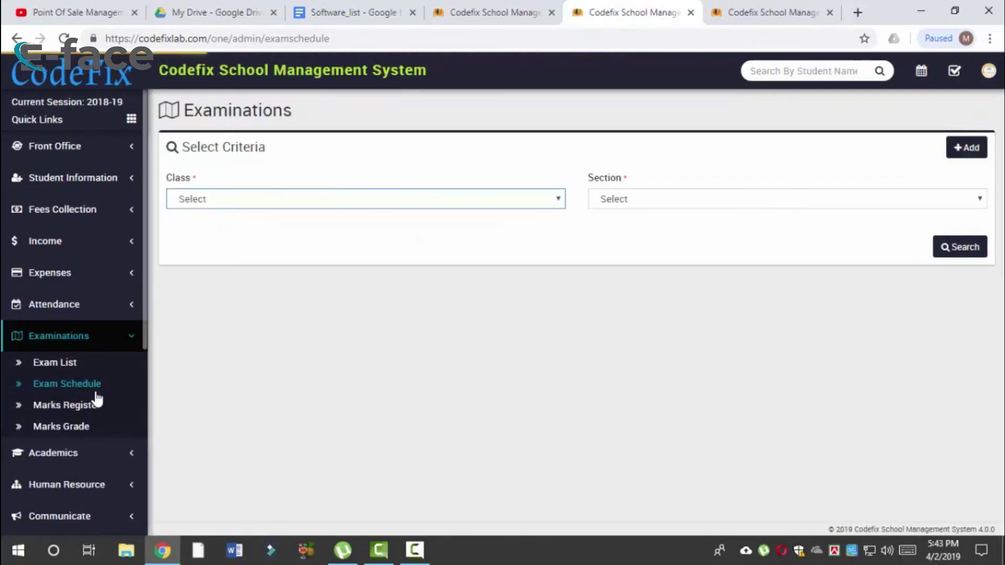
# Step: Start a new exam schedule for 'test exam', class Six, section A
pyautogui.click(303, 204)
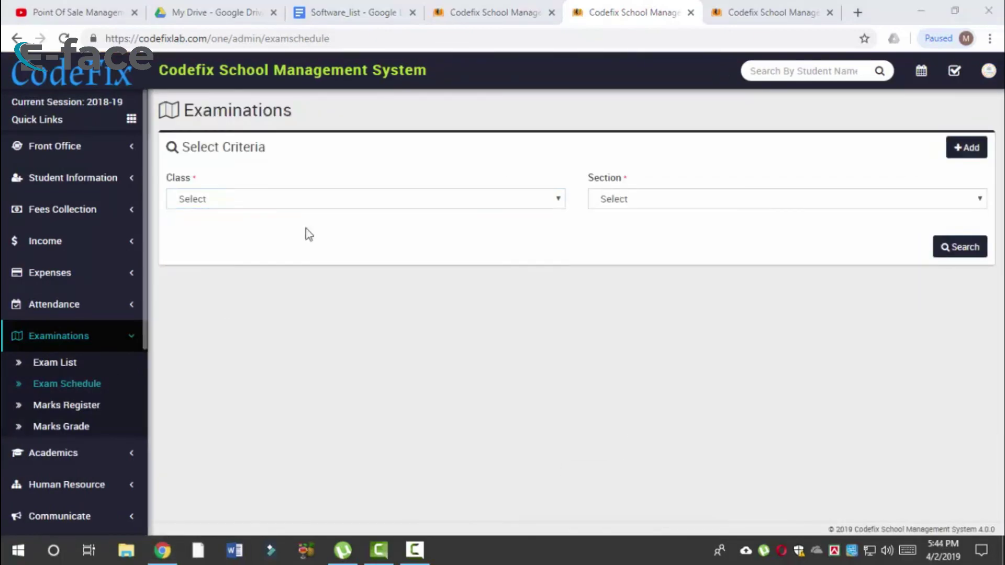
pyautogui.click(969, 149)
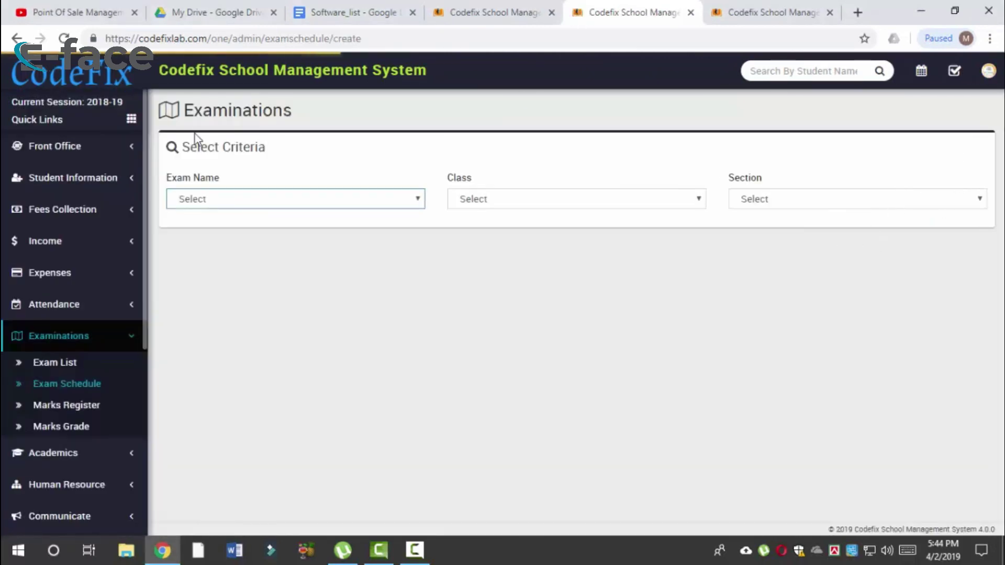
pyautogui.click(321, 204)
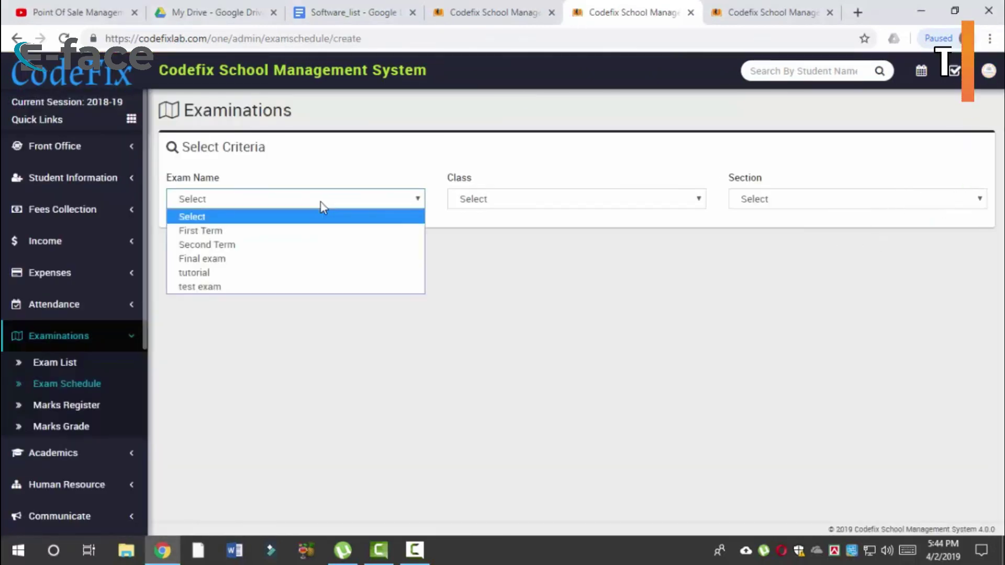
pyautogui.click(284, 286)
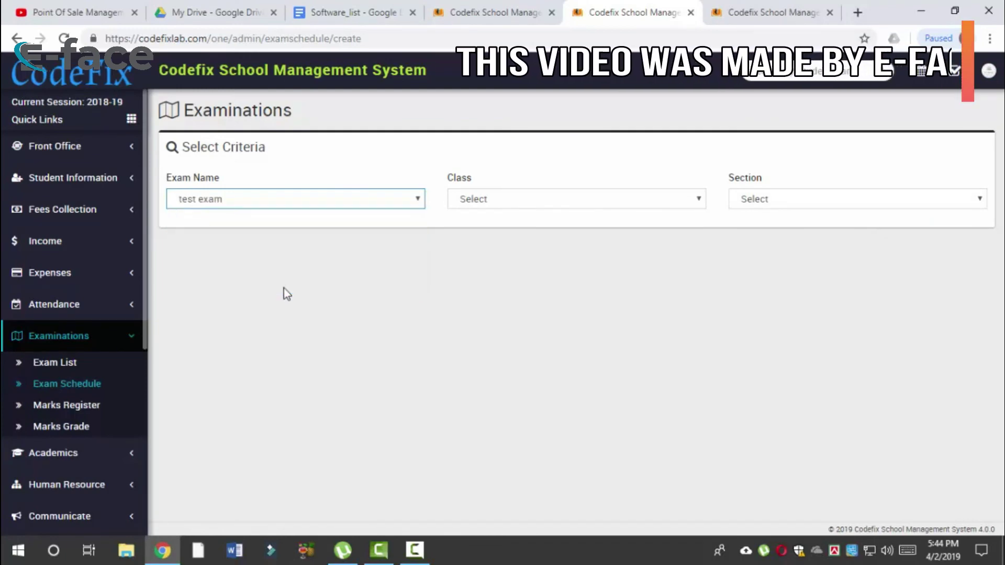
pyautogui.click(591, 199)
pyautogui.click(528, 301)
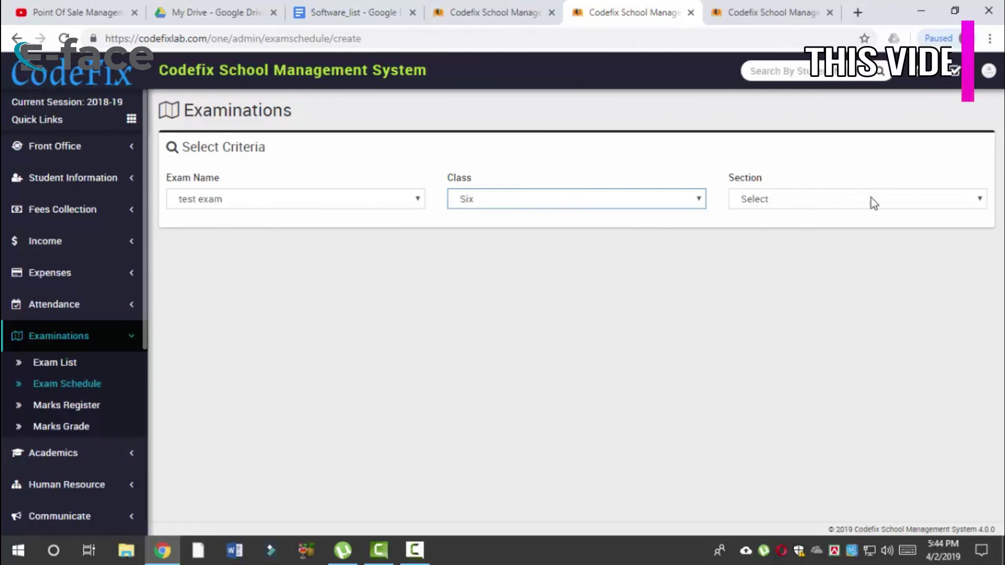
pyautogui.click(837, 199)
pyautogui.click(799, 230)
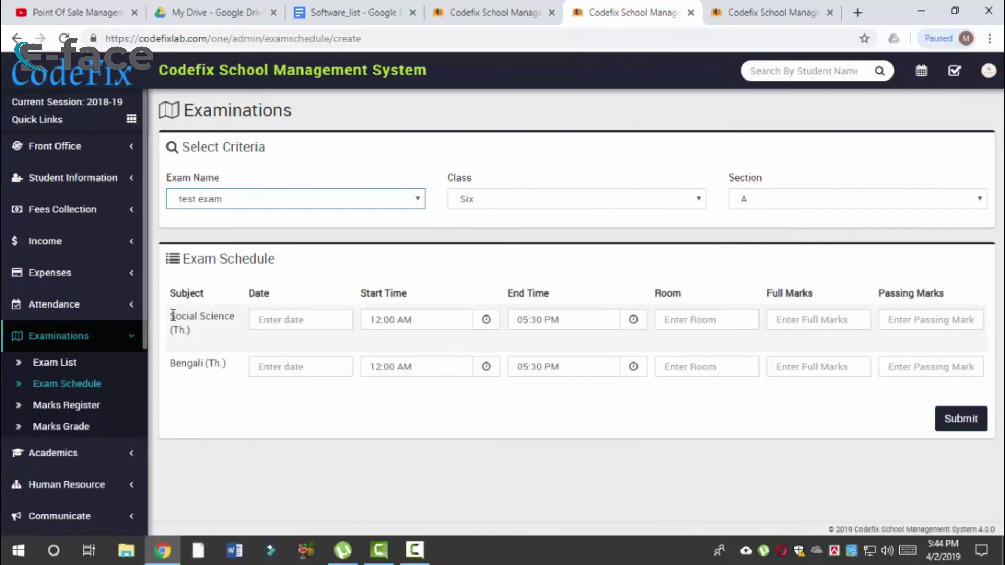
# Step: Set the Social Science exam date to 04/06/2019
pyautogui.moveTo(171, 316); pyautogui.dragTo(235, 314)
pyautogui.doubleClick(189, 363)
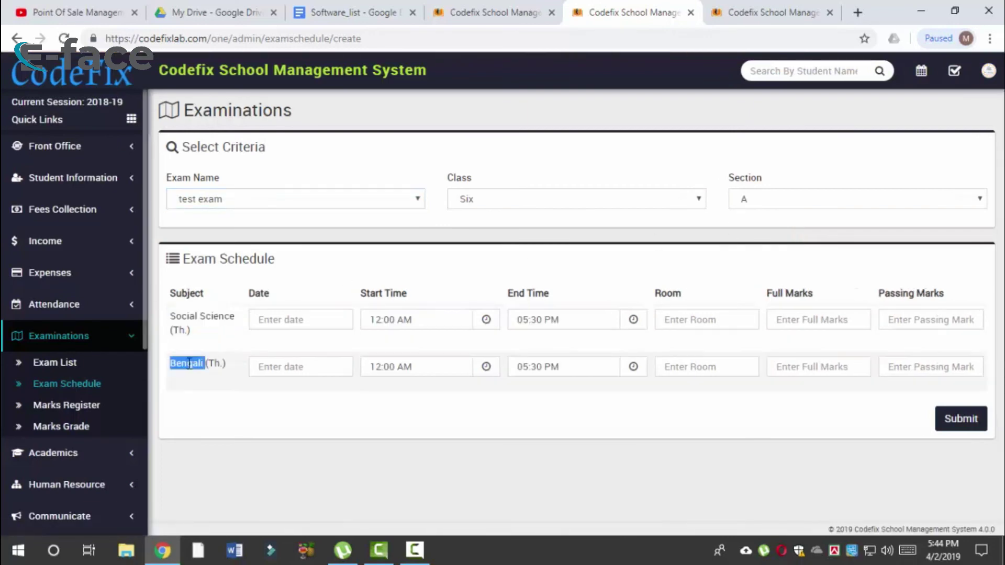
pyautogui.click(276, 319)
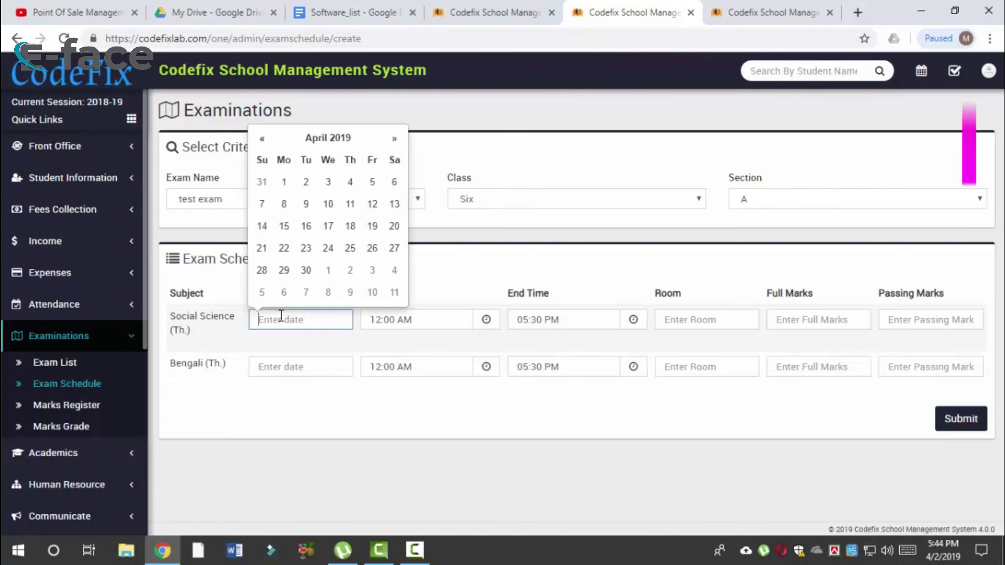
pyautogui.click(270, 398)
pyautogui.click(308, 318)
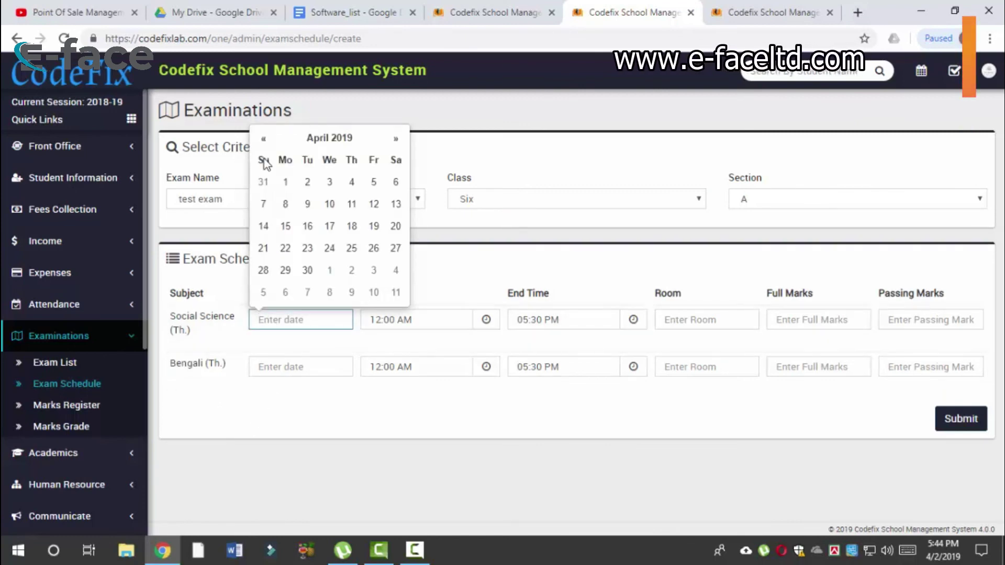
pyautogui.click(329, 227)
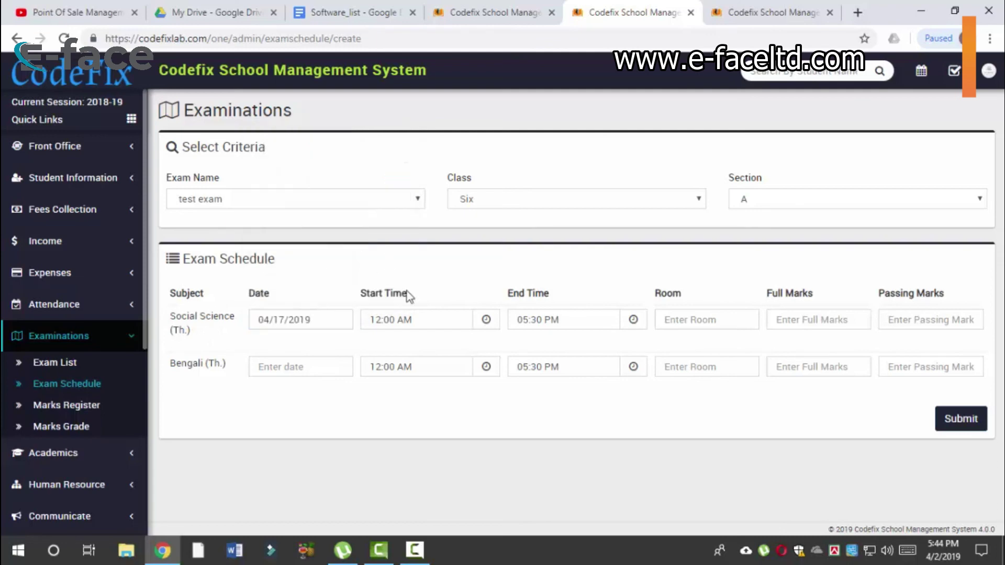
pyautogui.click(414, 320)
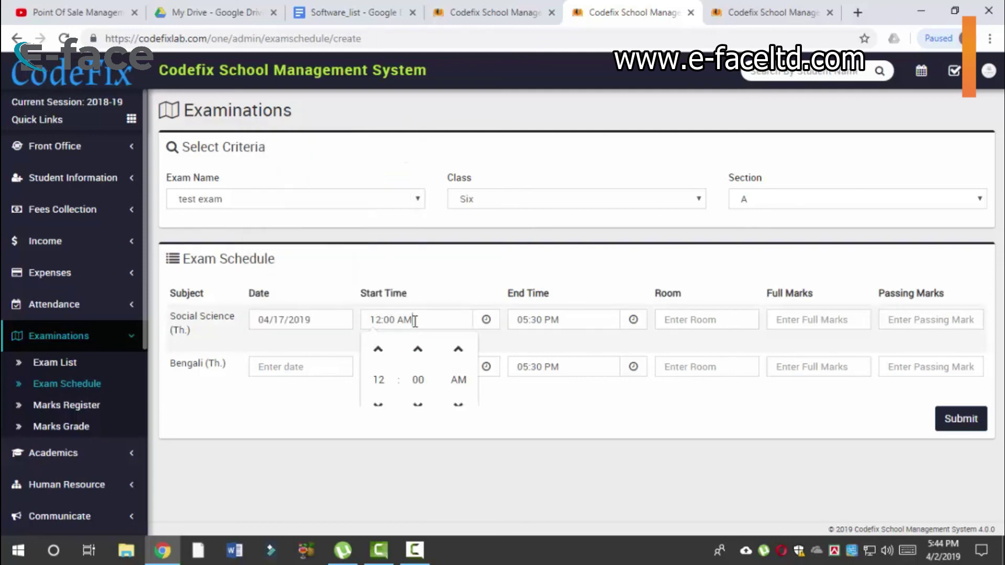
pyautogui.click(599, 320)
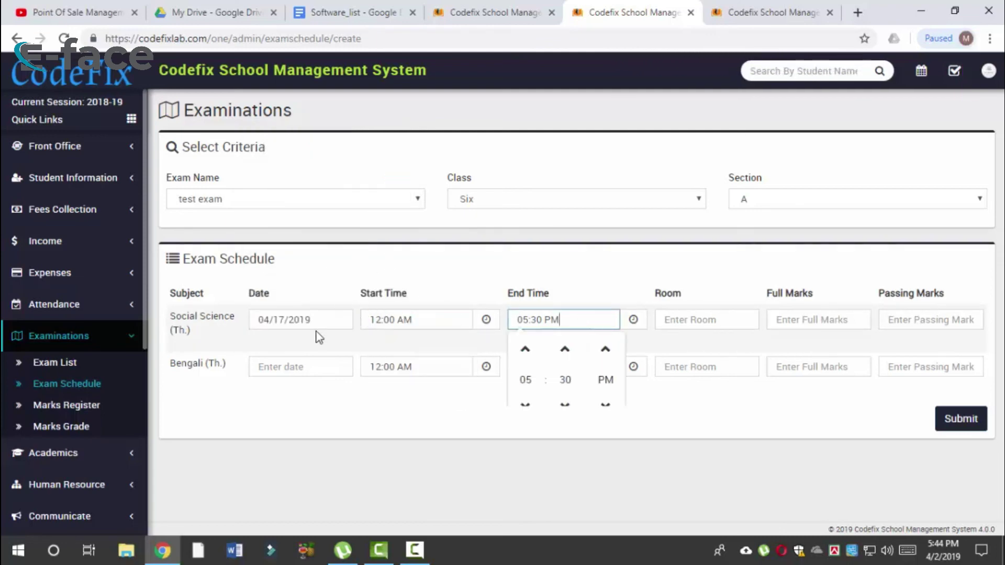
pyautogui.moveTo(316, 320); pyautogui.dragTo(223, 316)
pyautogui.press('BackSpace')
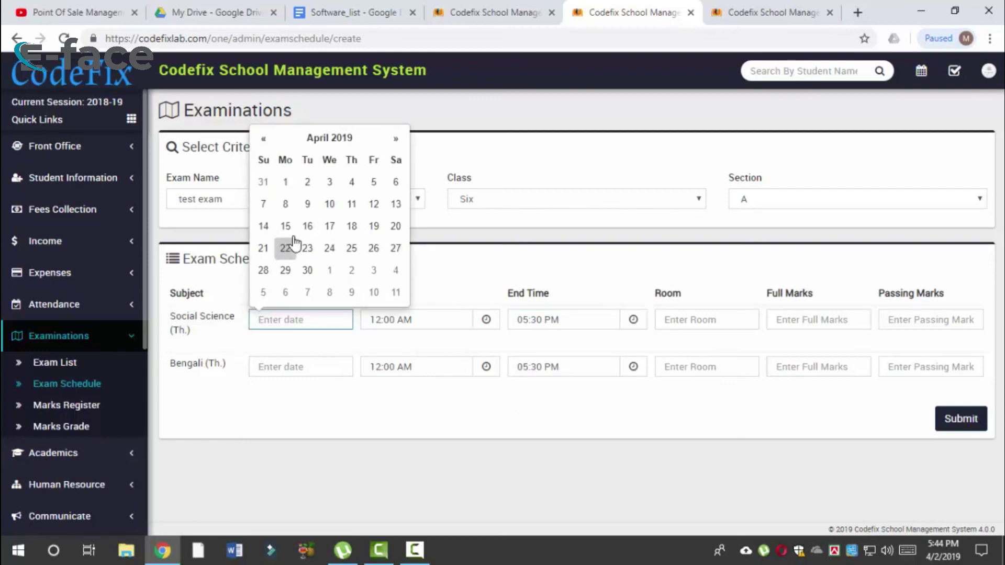
pyautogui.click(372, 183)
pyautogui.click(292, 320)
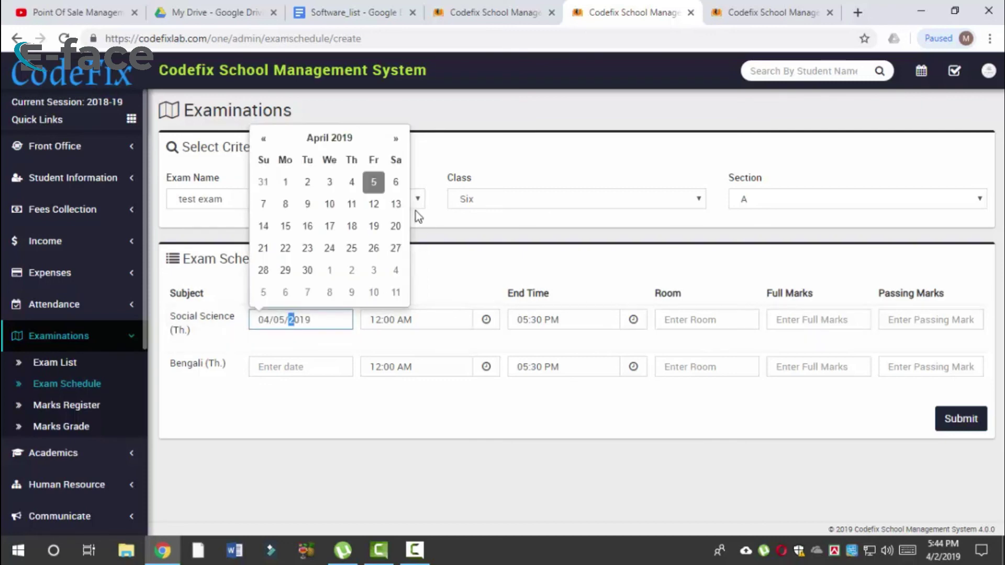
pyautogui.click(395, 184)
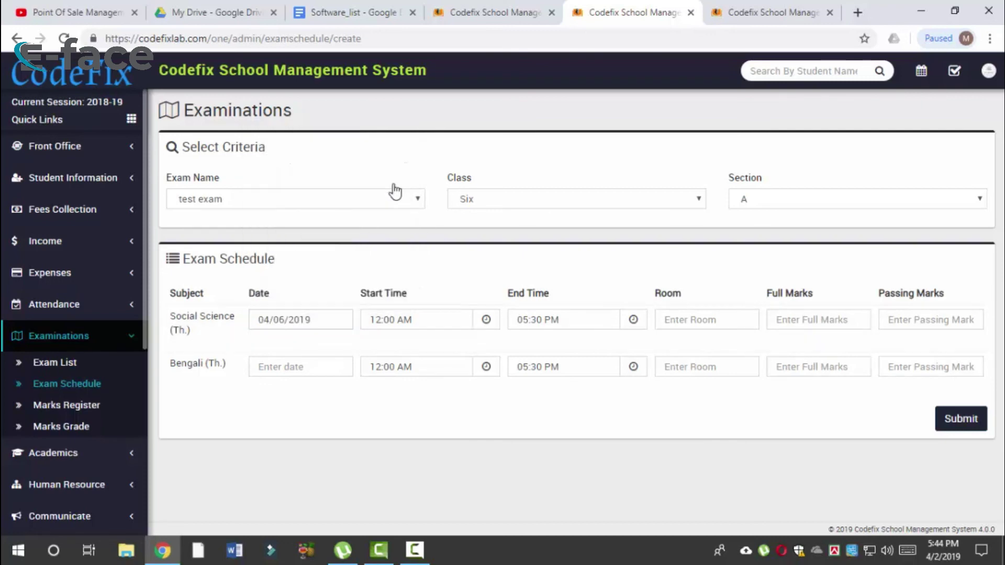
# Step: Step the Social Science start hour back and adjust the end time toward 12:45
pyautogui.click(421, 318)
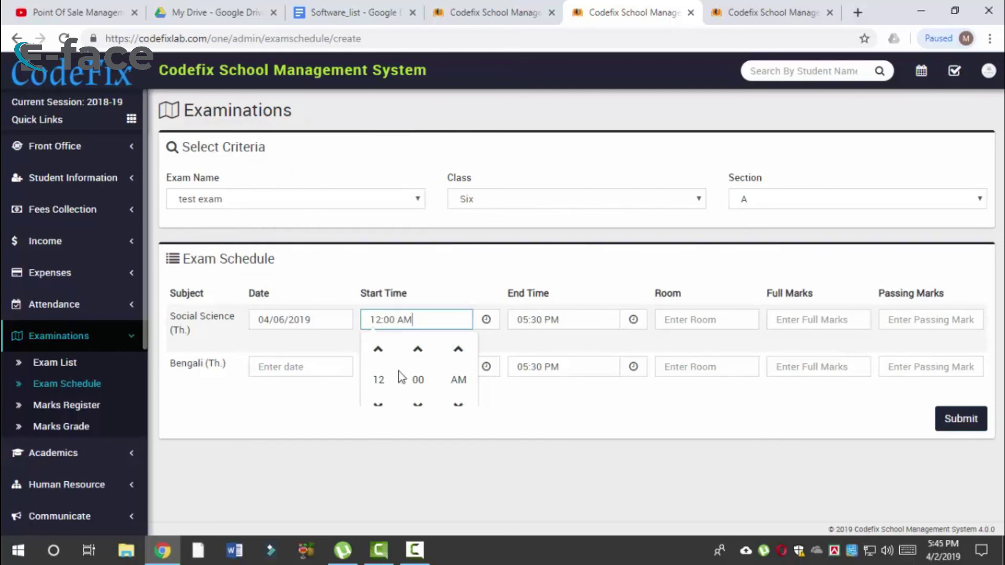
pyautogui.click(378, 404)
pyautogui.click(378, 404)
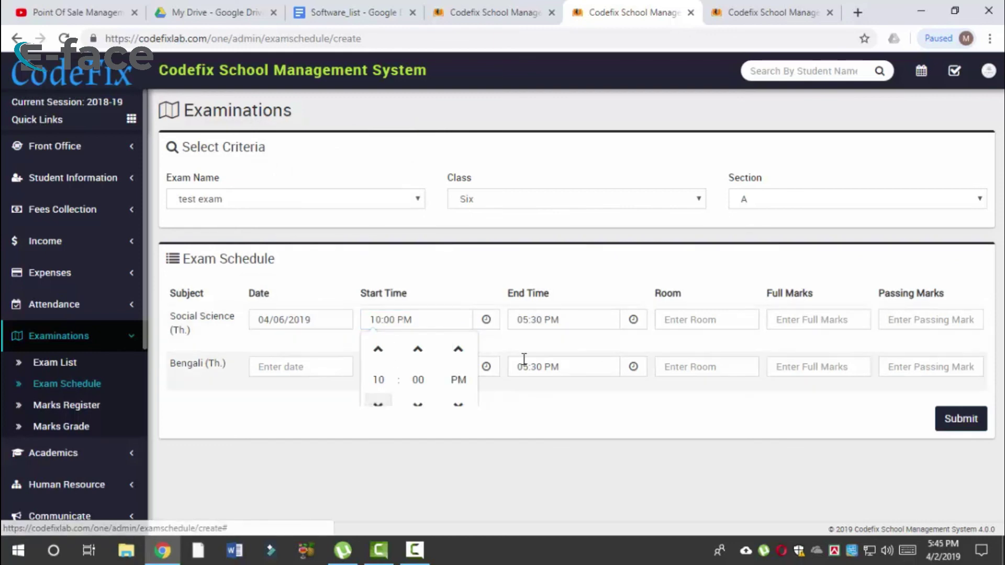
pyautogui.click(564, 314)
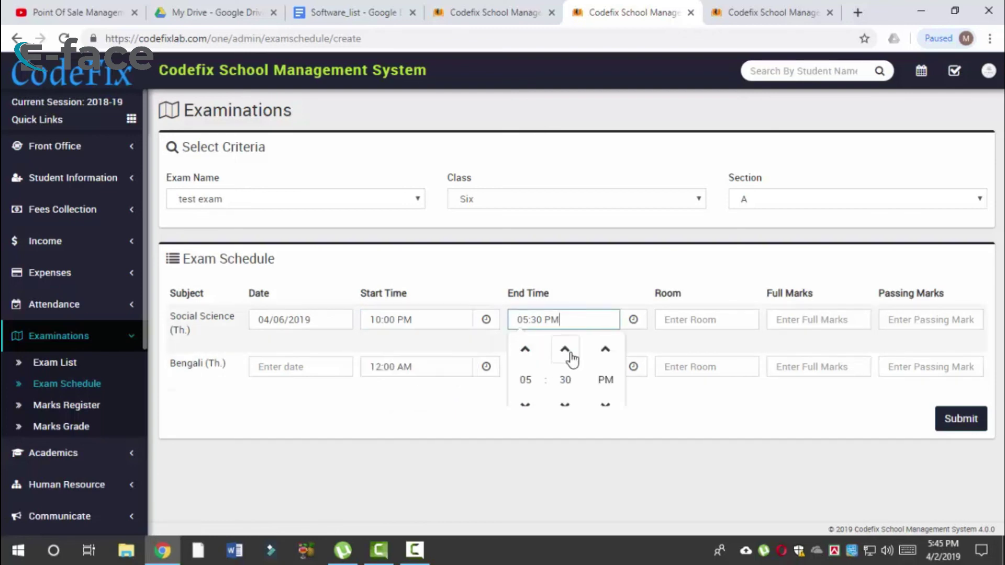
pyautogui.click(565, 349)
pyautogui.click(525, 349)
pyautogui.click(524, 350)
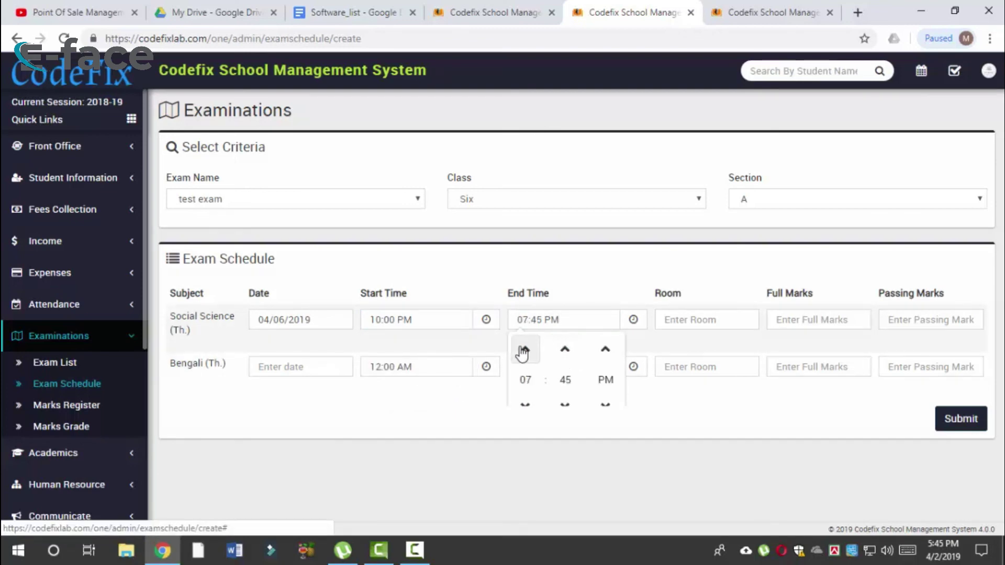
pyautogui.click(525, 403)
pyautogui.click(526, 403)
pyautogui.click(526, 403)
pyautogui.click(525, 403)
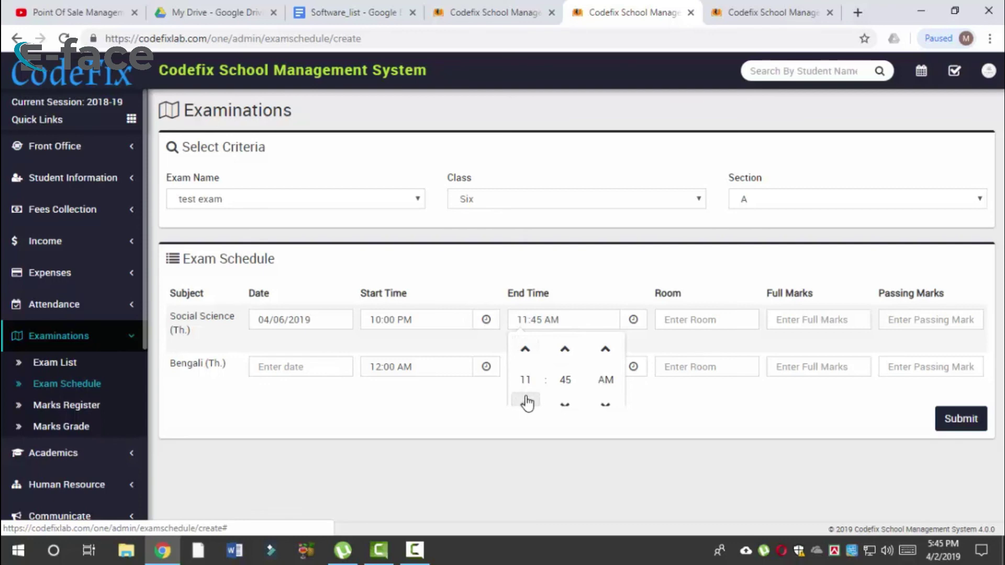
pyautogui.click(525, 349)
pyautogui.click(565, 380)
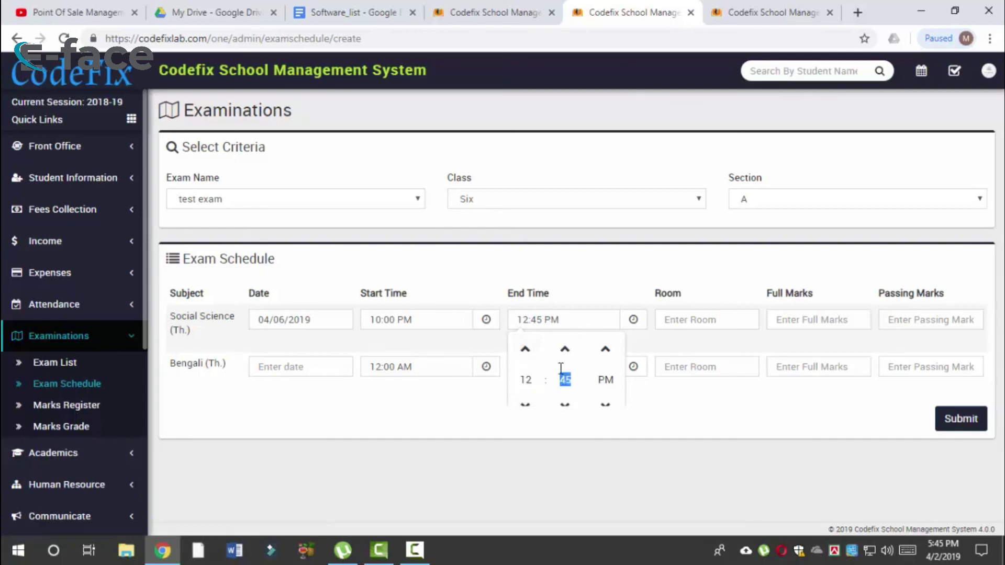
pyautogui.click(538, 320)
pyautogui.click(538, 319)
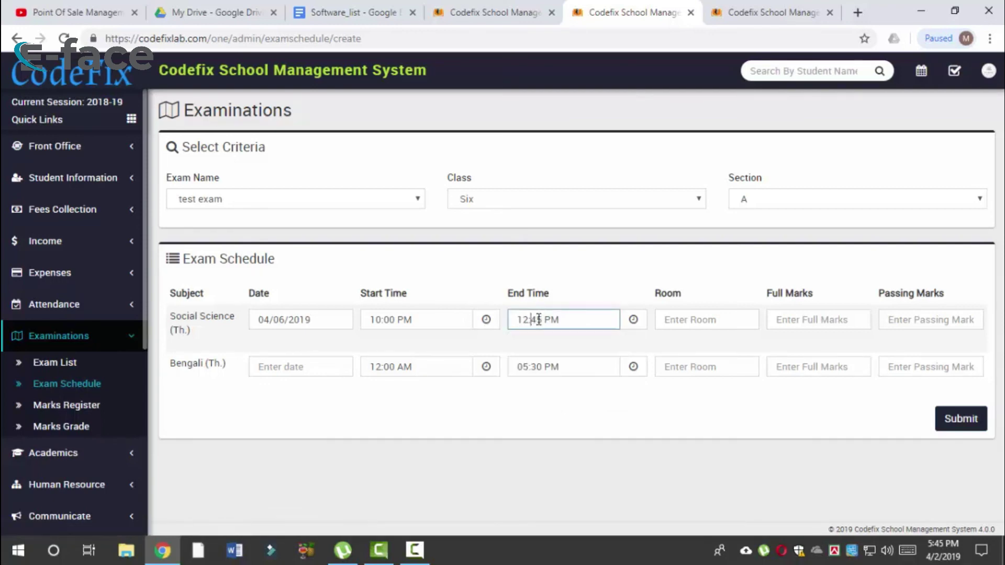
pyautogui.click(540, 319)
pyautogui.write('0')
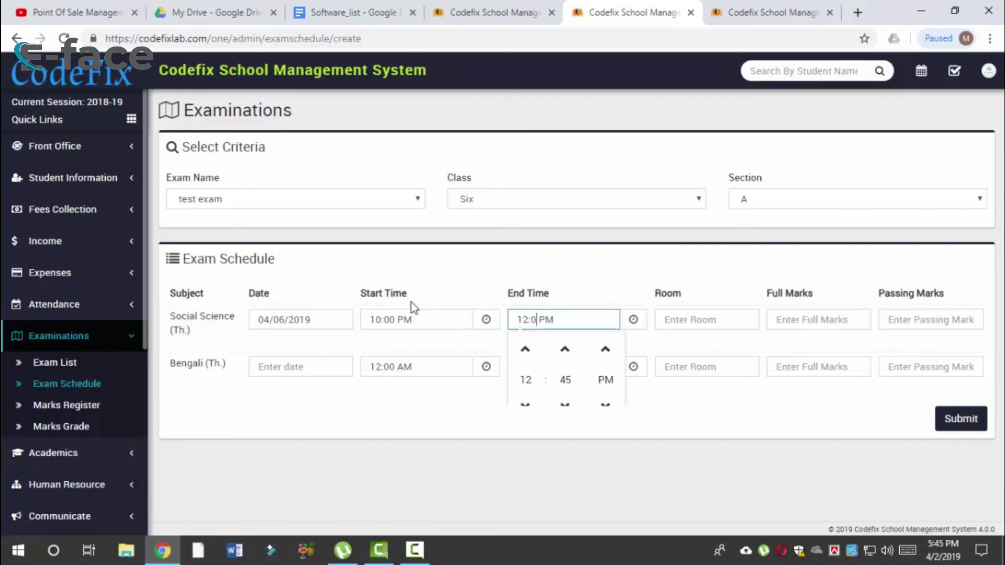
# Step: Set the Social Science start time to 10:00 AM and end time to 12:00 AM
pyautogui.click(428, 325)
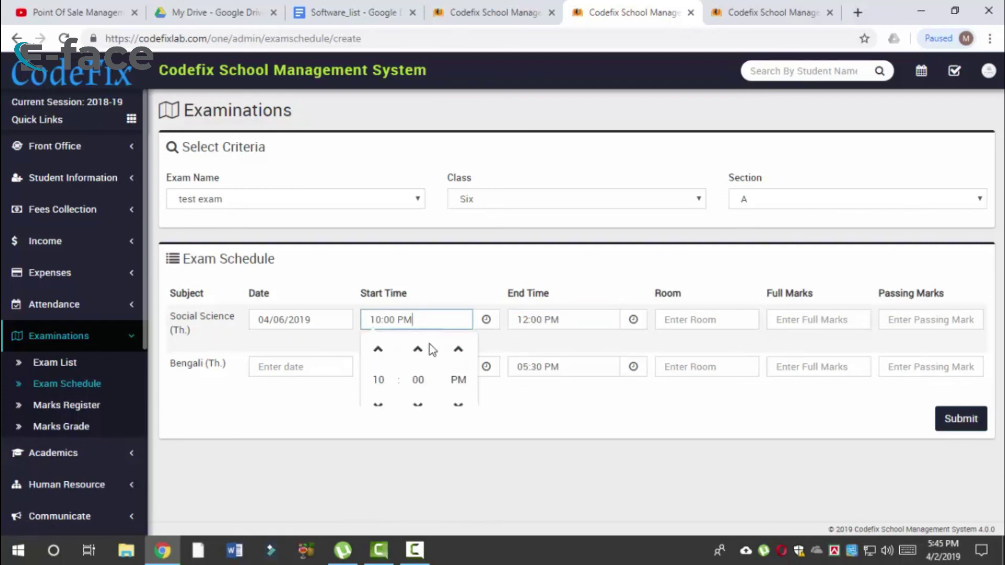
pyautogui.click(460, 349)
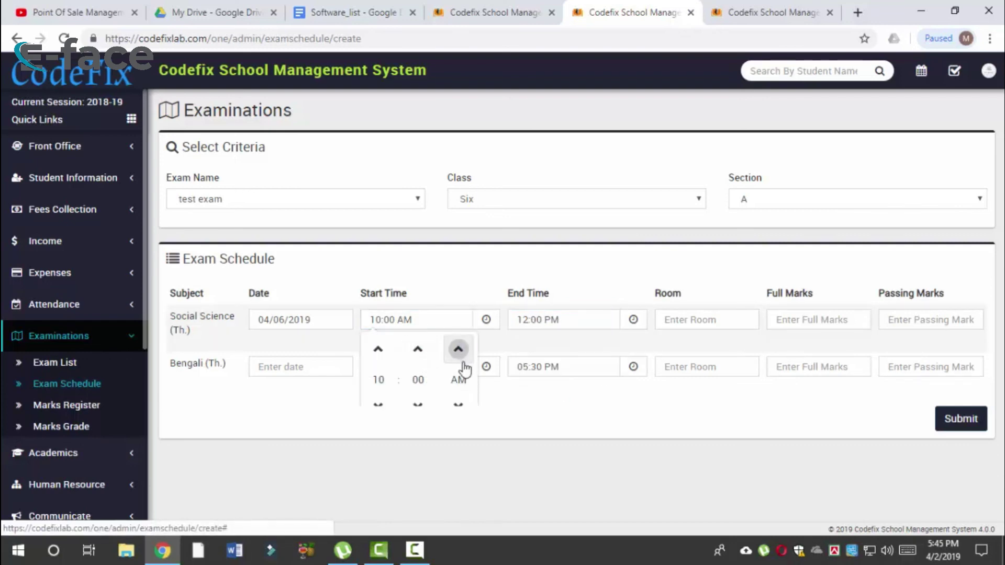
pyautogui.click(579, 328)
pyautogui.click(599, 354)
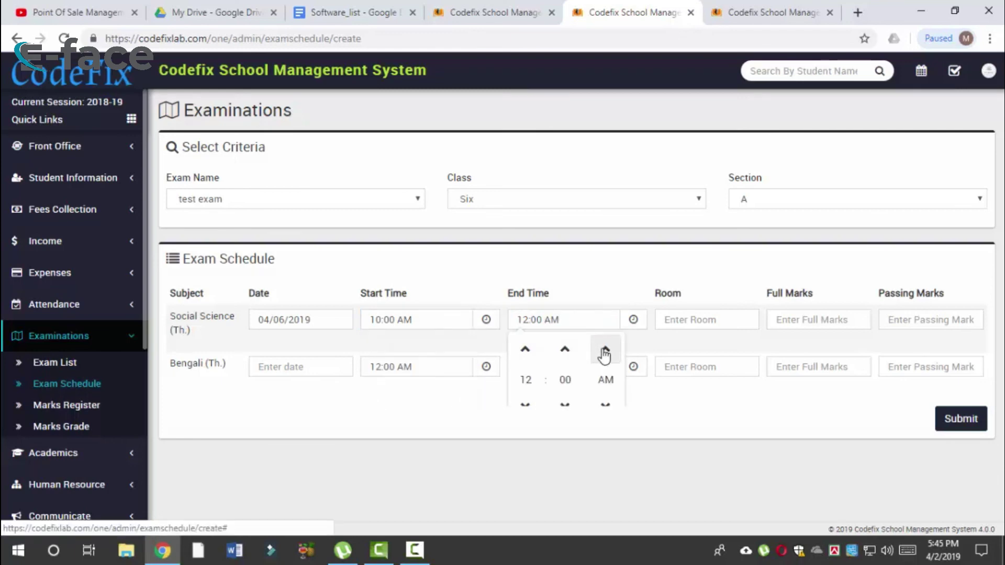
pyautogui.click(602, 465)
# Step: Enter room 410, full marks 50 and passing marks 17 for Social Science
pyautogui.click(721, 324)
pyautogui.write('410')
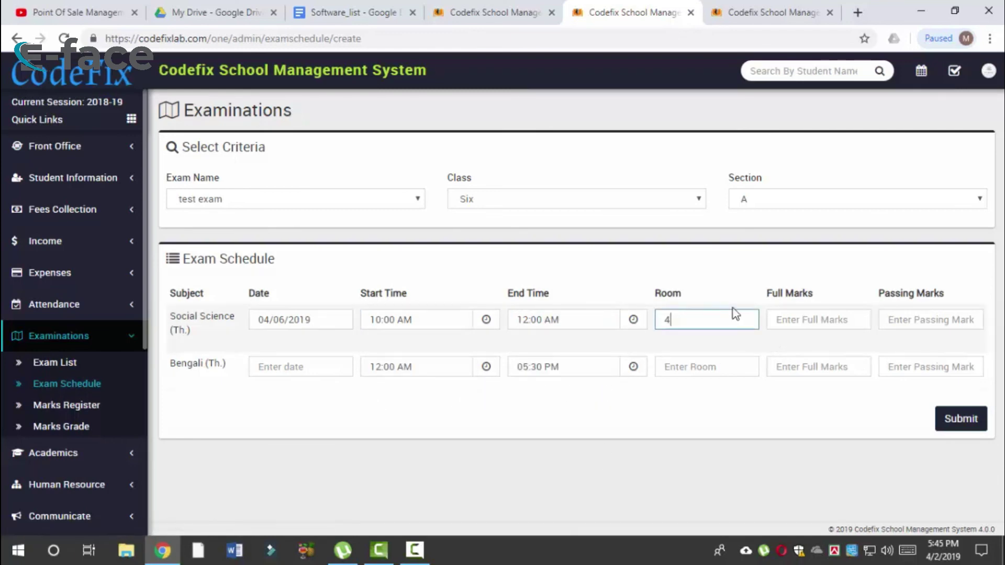
pyautogui.click(803, 314)
pyautogui.write('10')
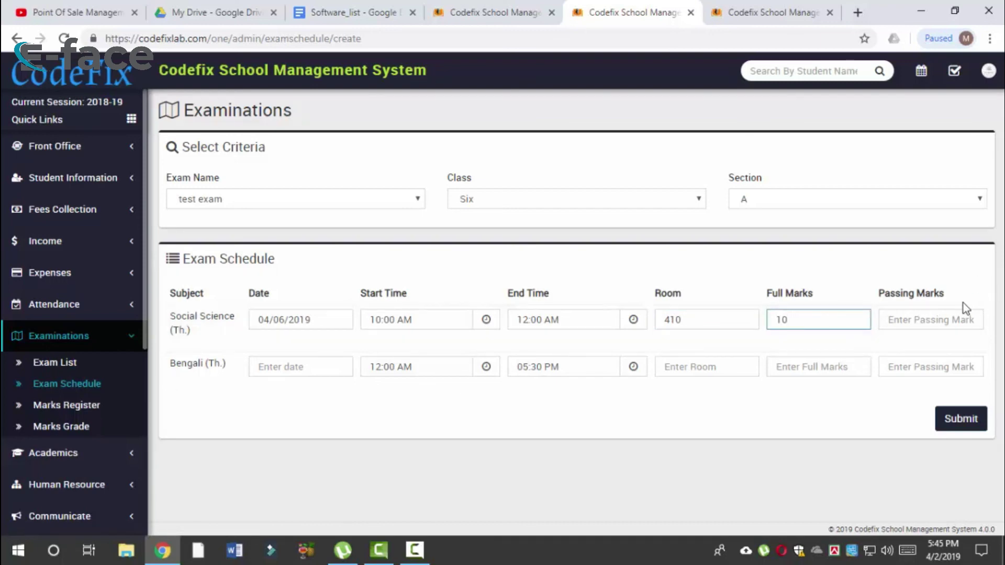
pyautogui.click(941, 316)
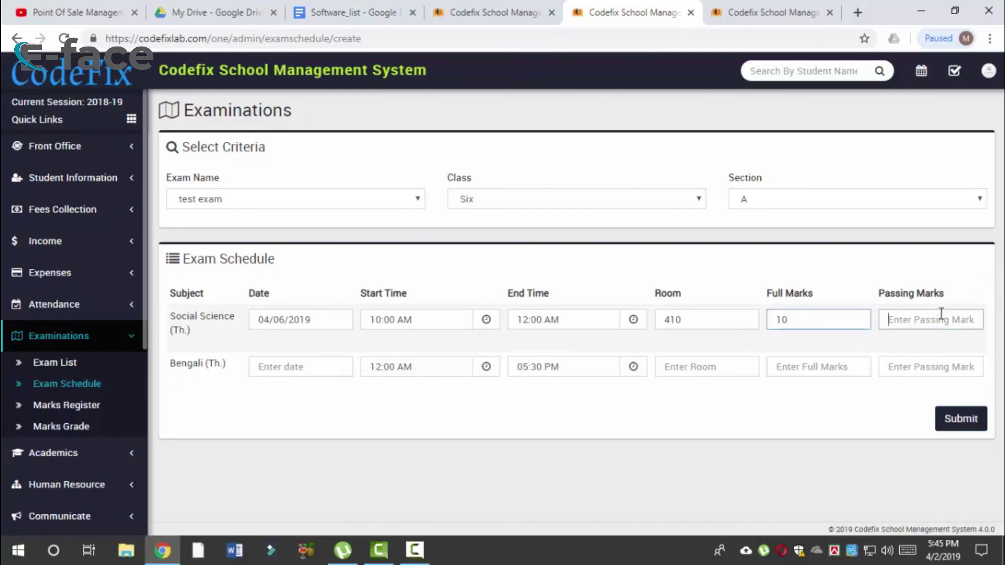
pyautogui.click(825, 320)
pyautogui.press('BackSpace')
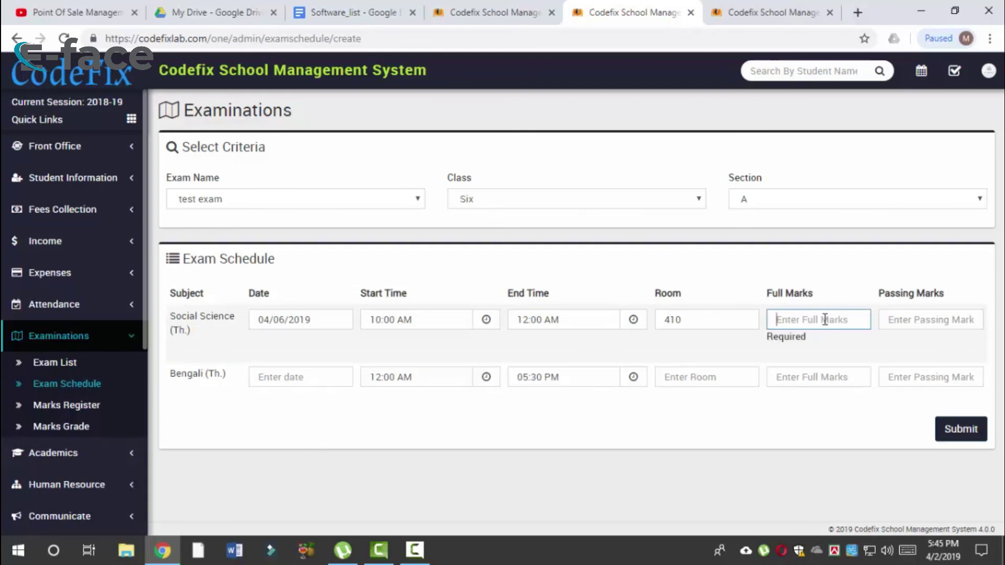
pyautogui.write('50')
pyautogui.click(900, 325)
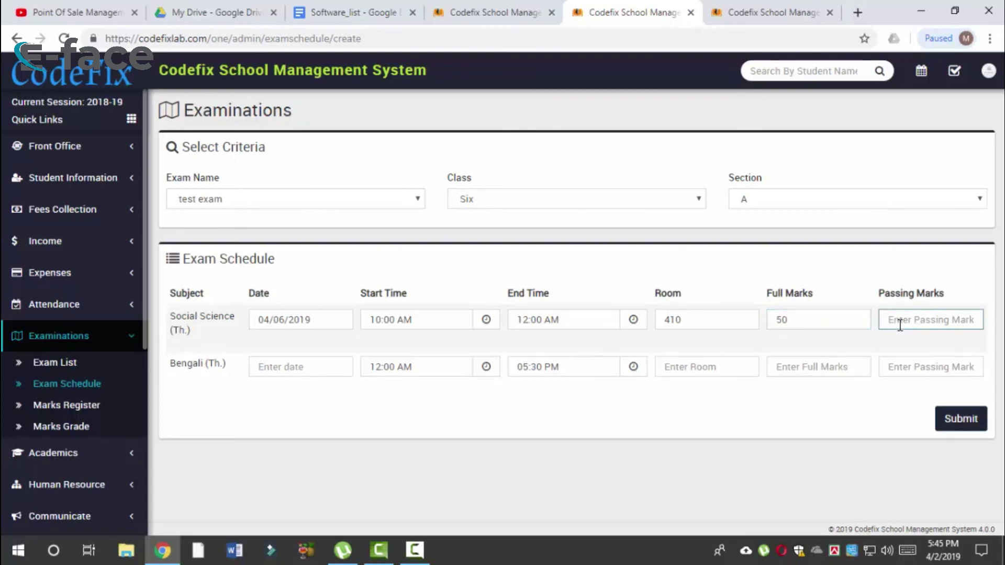
pyautogui.write('17')
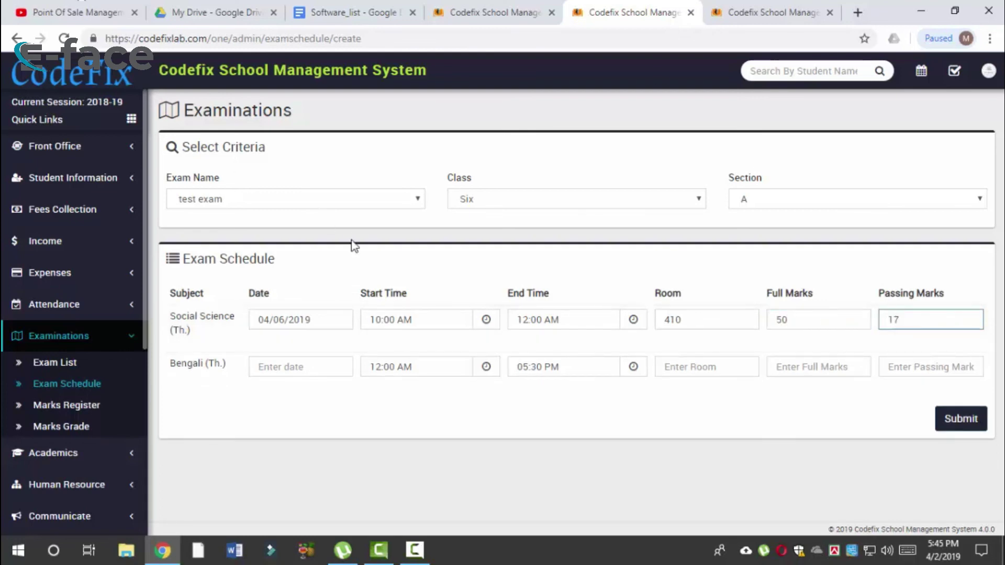
pyautogui.click(307, 366)
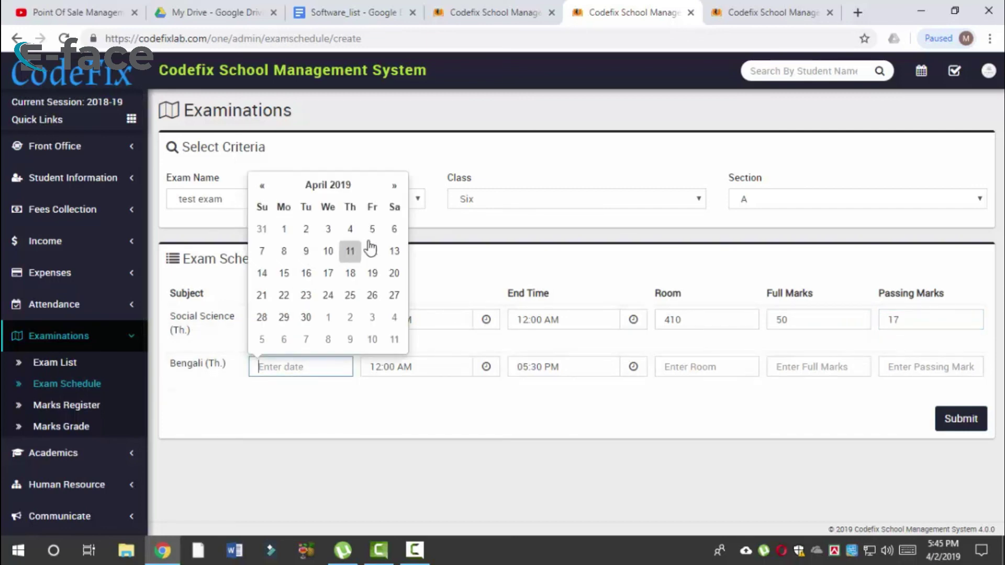
# Step: Schedule Bengali on 04/08/2019 from 10:00 AM to 12:00 AM
pyautogui.click(284, 250)
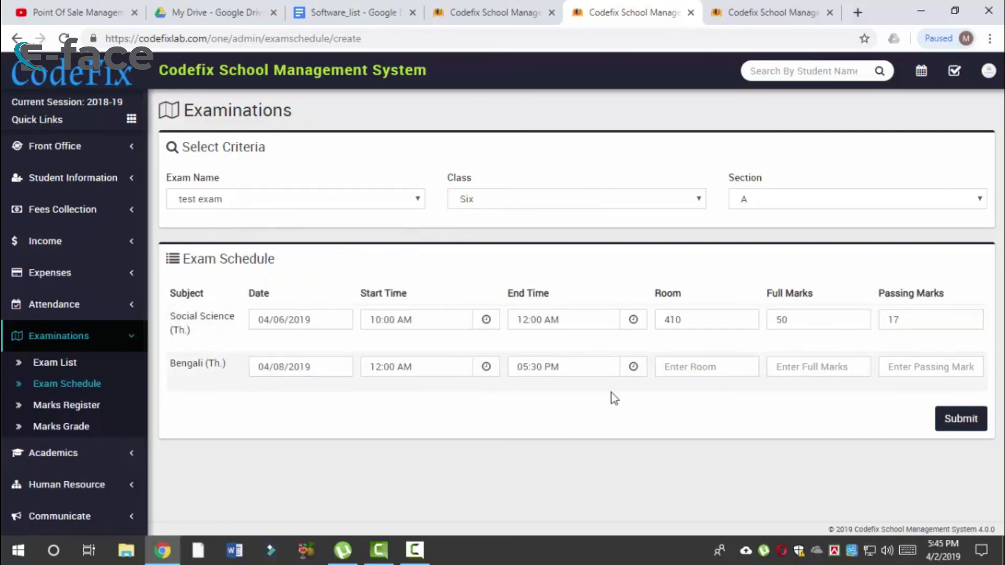
pyautogui.click(433, 367)
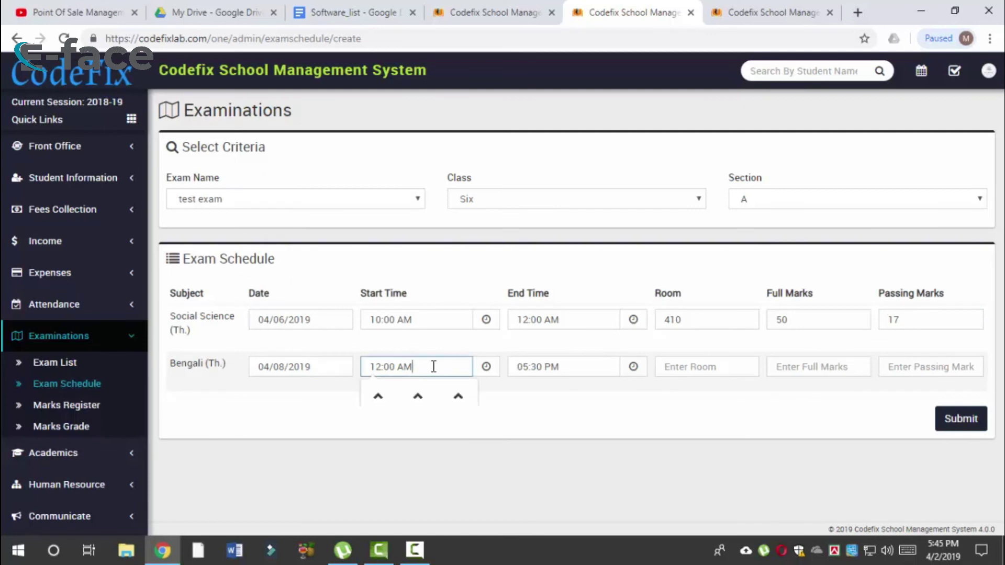
pyautogui.click(378, 366)
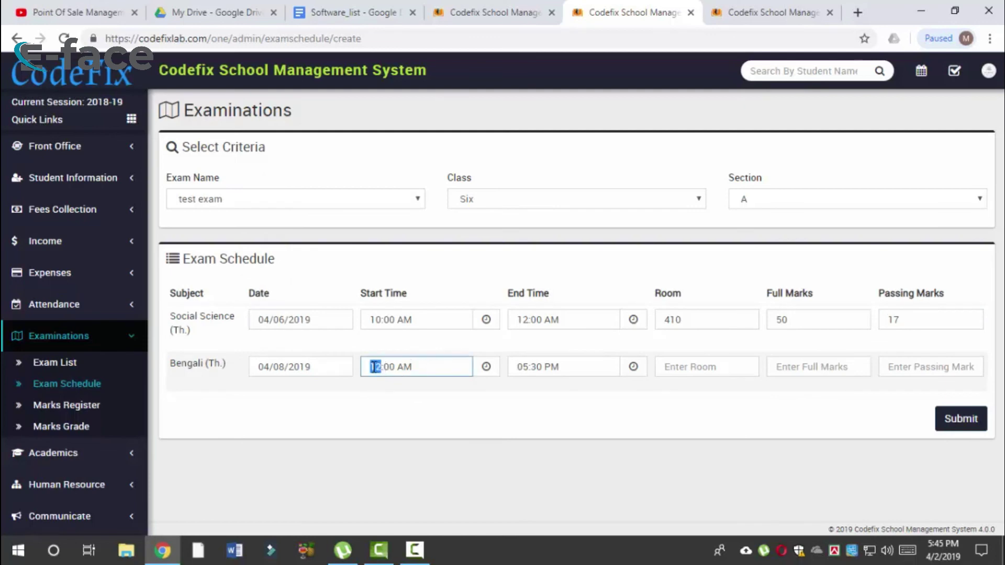
pyautogui.click(375, 367)
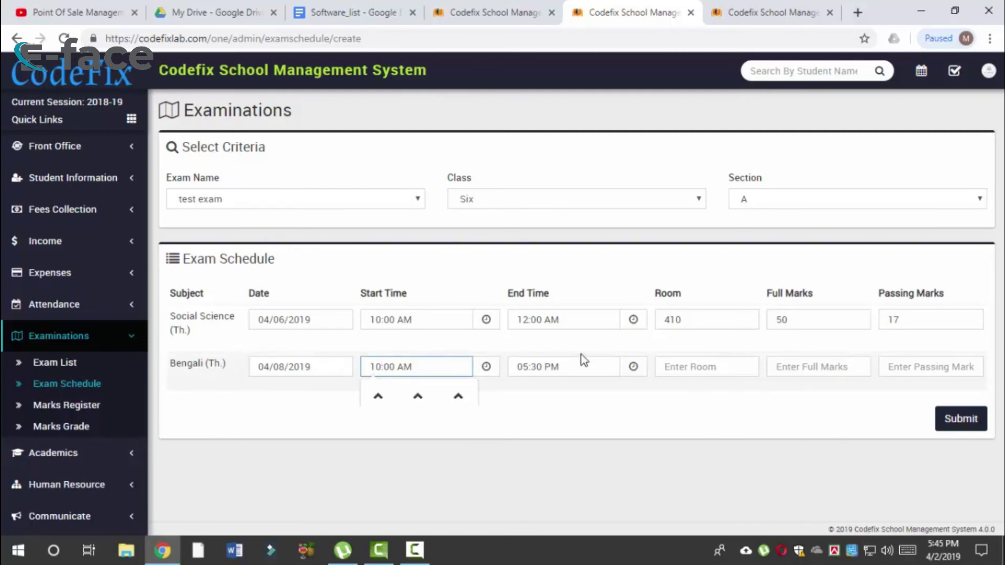
pyautogui.click(530, 366)
pyautogui.click(571, 366)
pyautogui.moveTo(571, 366); pyautogui.dragTo(503, 359)
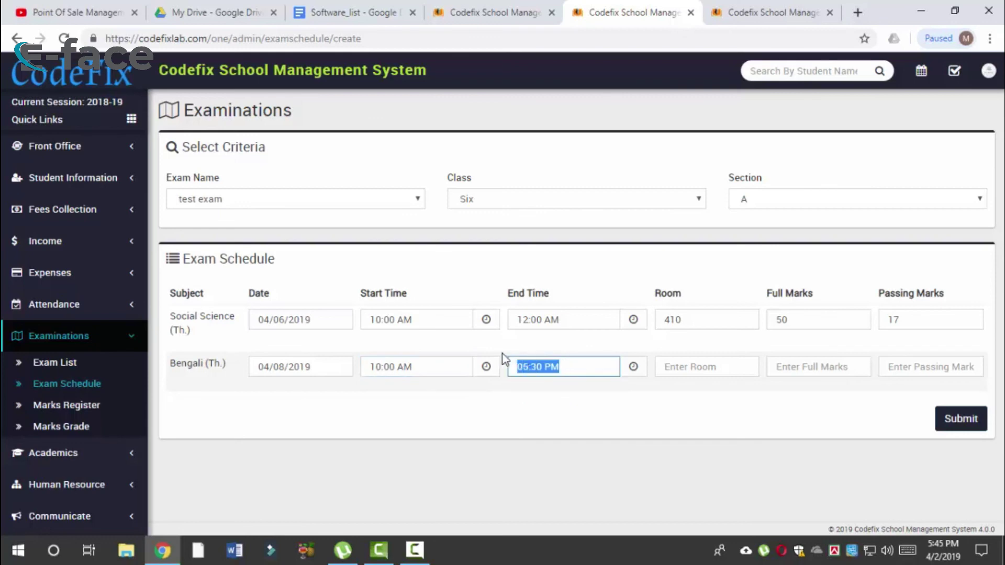
pyautogui.write('12:00 am')
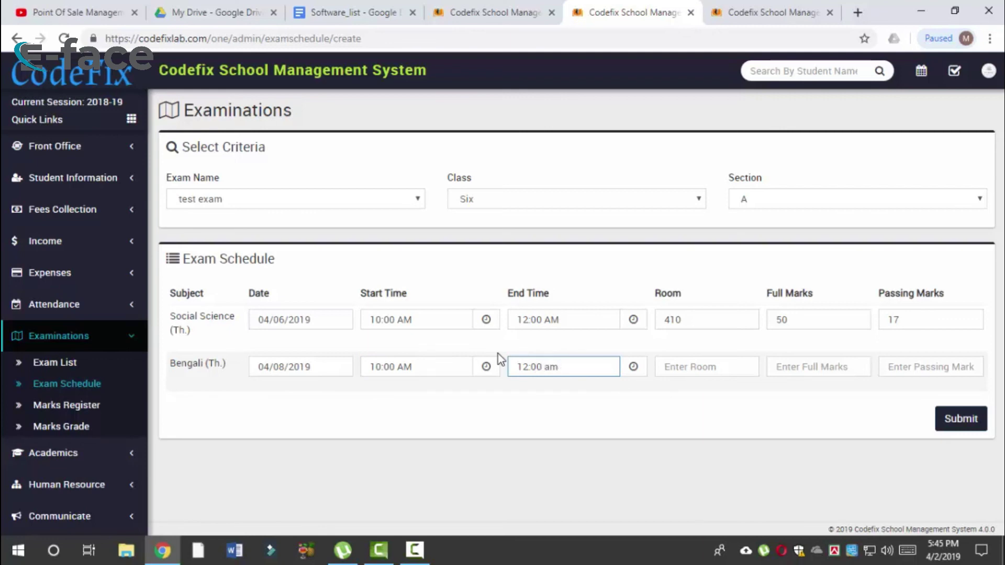
pyautogui.press('BackSpace')
pyautogui.press('BackSpace')
pyautogui.write('AM')
pyautogui.click(725, 410)
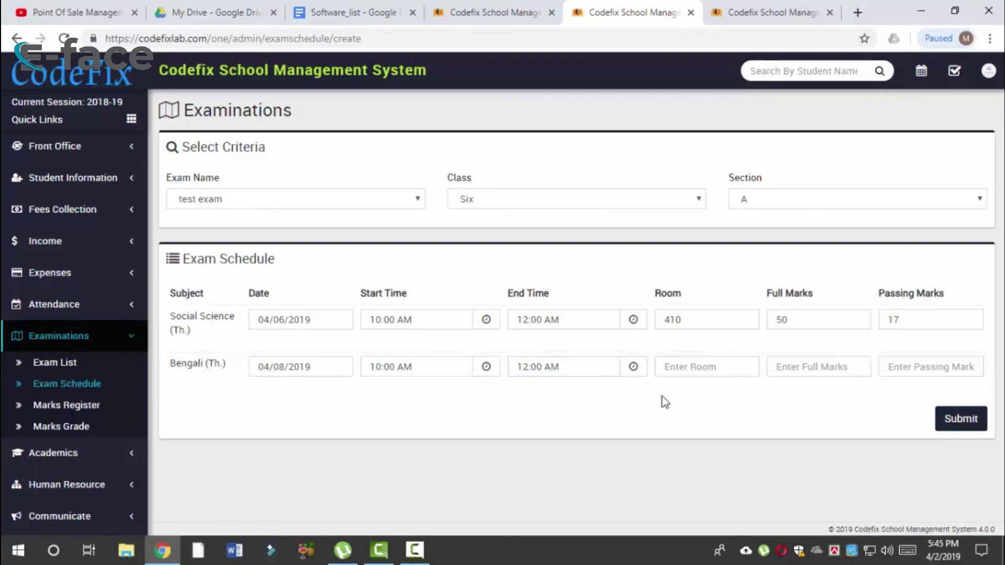
pyautogui.click(593, 363)
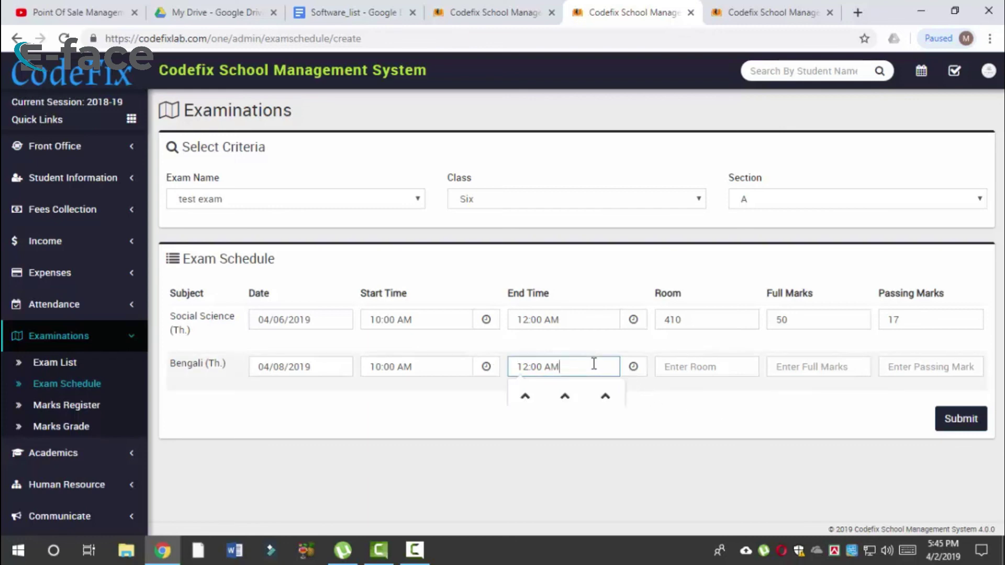
pyautogui.click(529, 397)
pyautogui.click(527, 411)
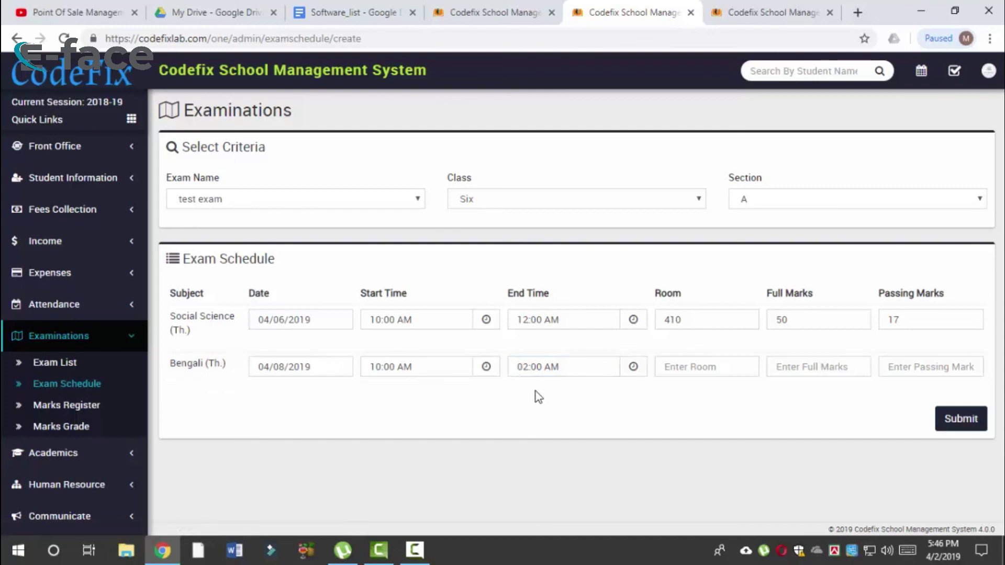
pyautogui.click(538, 367)
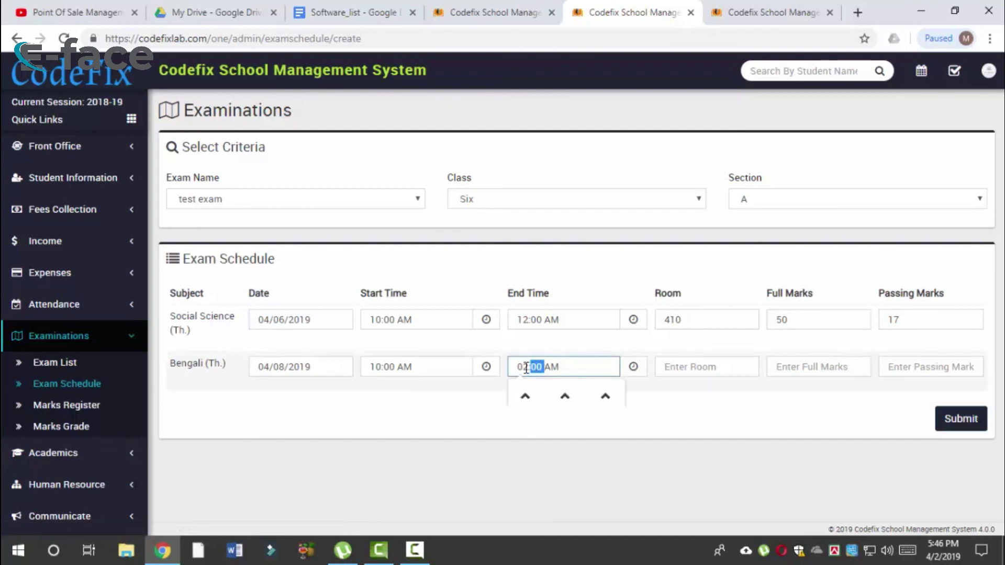
# Step: Give Bengali room 411, full marks 50 and passing marks 17, then submit the schedule
pyautogui.click(728, 368)
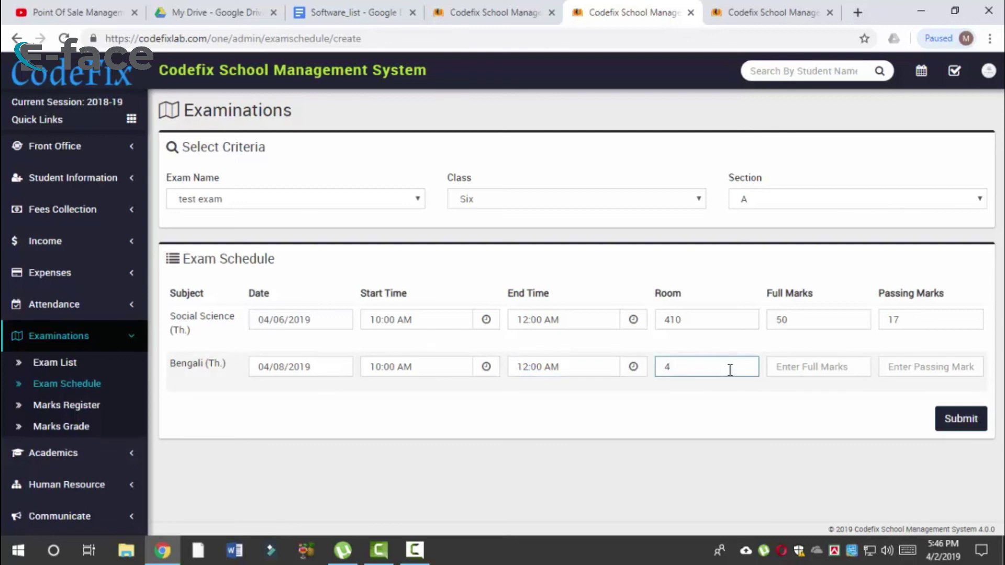
pyautogui.click(813, 366)
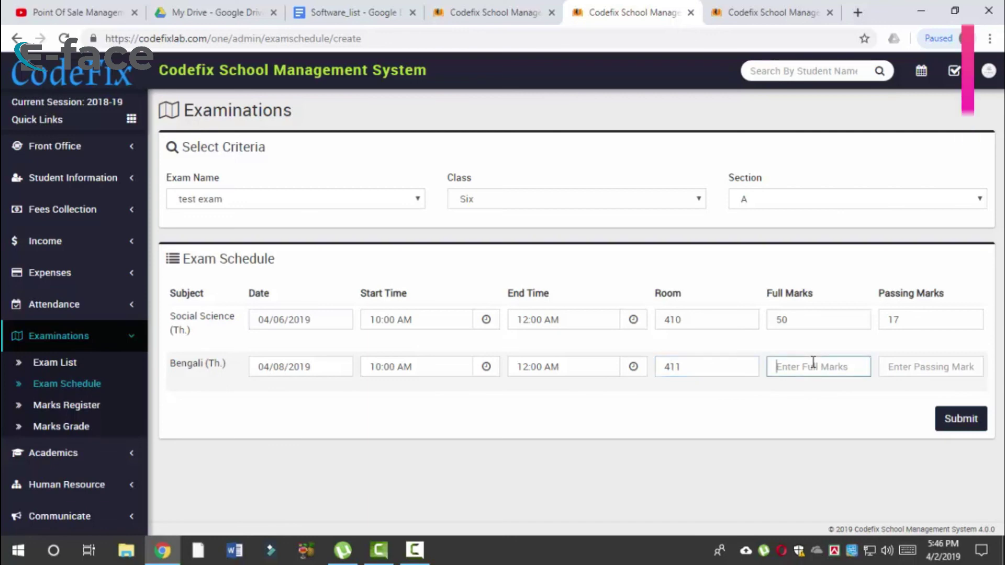
pyautogui.write('50')
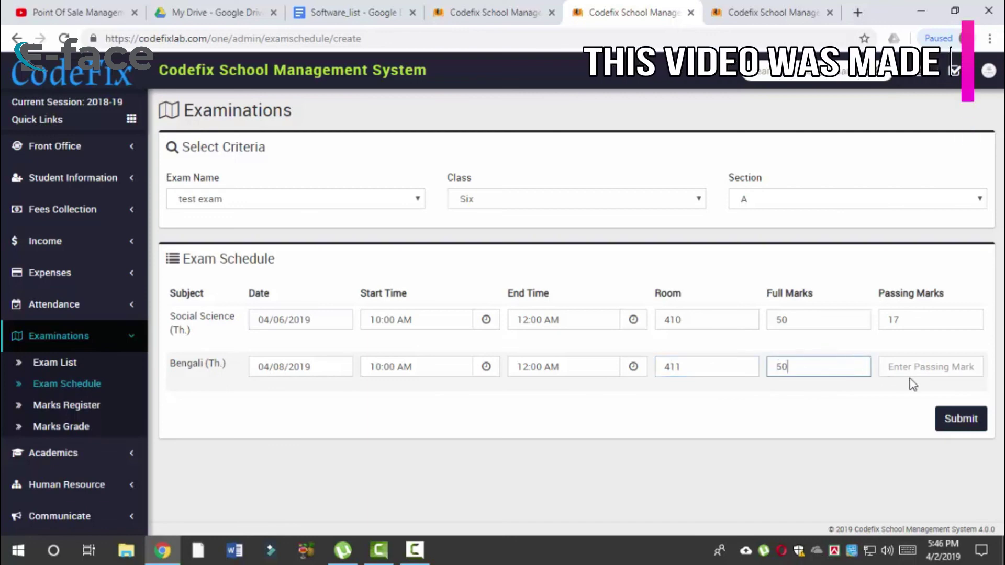
pyautogui.click(920, 366)
pyautogui.write('17')
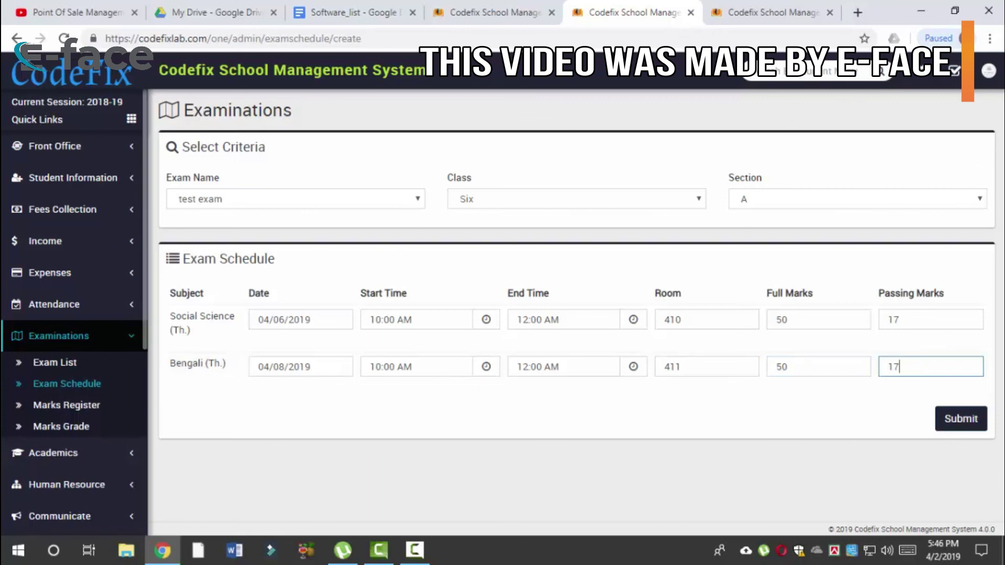
pyautogui.click(961, 420)
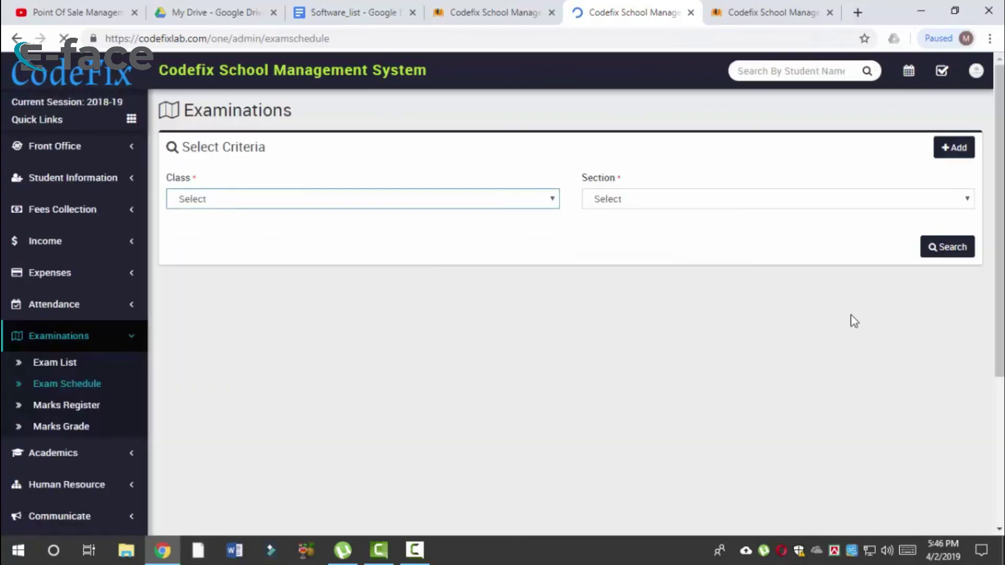
# Step: Search the exam schedules for Class Six, Section A
pyautogui.click(494, 205)
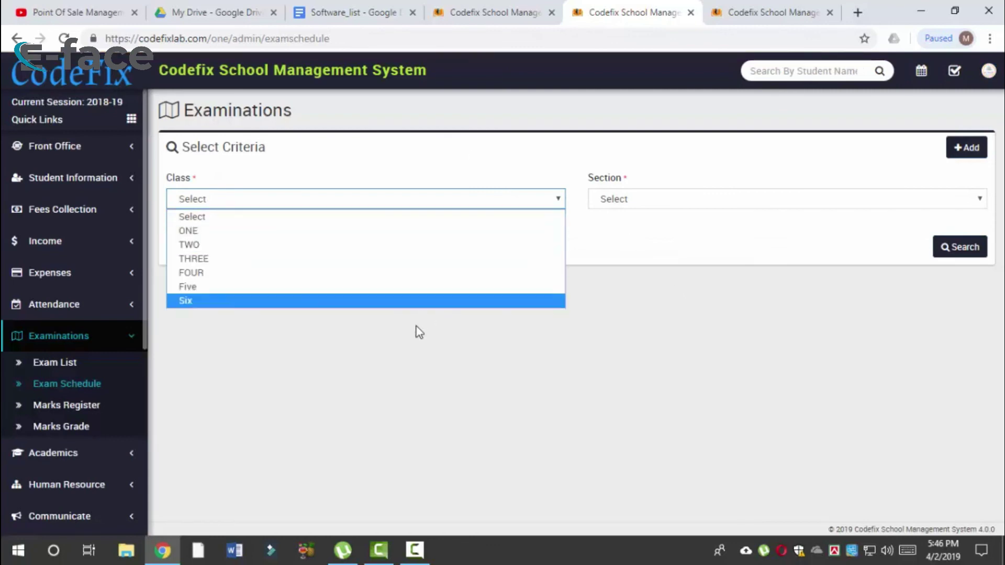
pyautogui.click(433, 301)
pyautogui.click(688, 204)
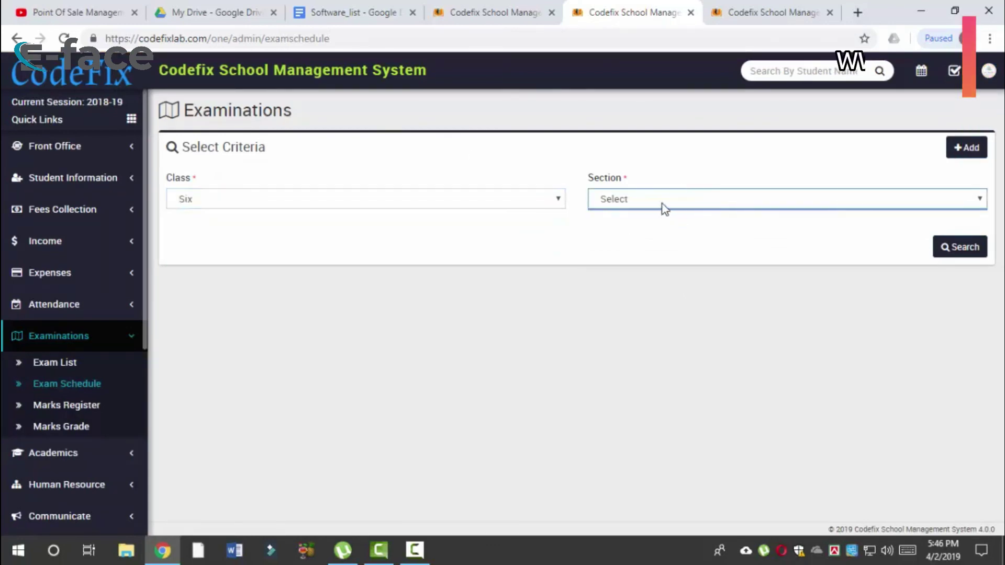
pyautogui.click(661, 203)
pyautogui.click(644, 231)
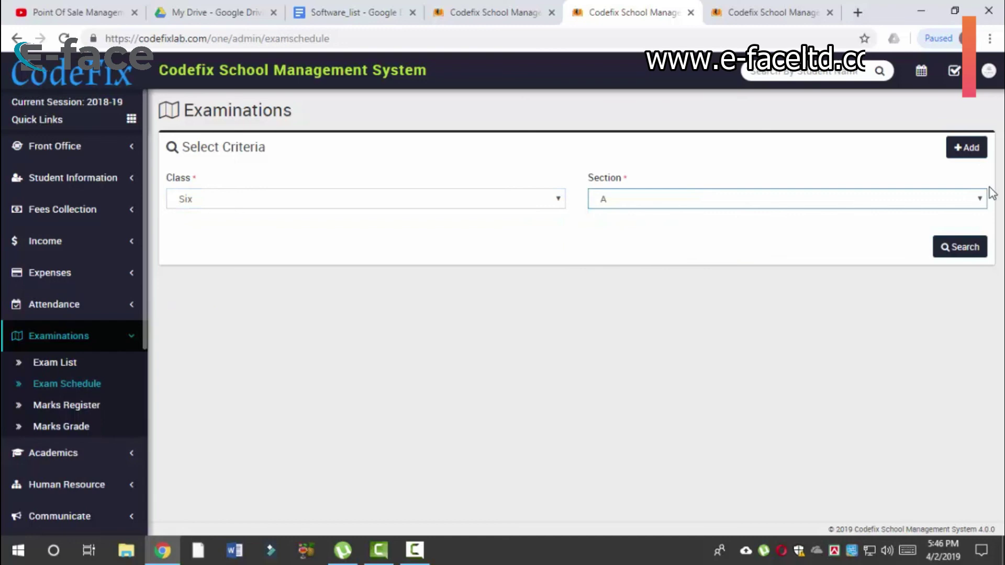
pyautogui.click(965, 247)
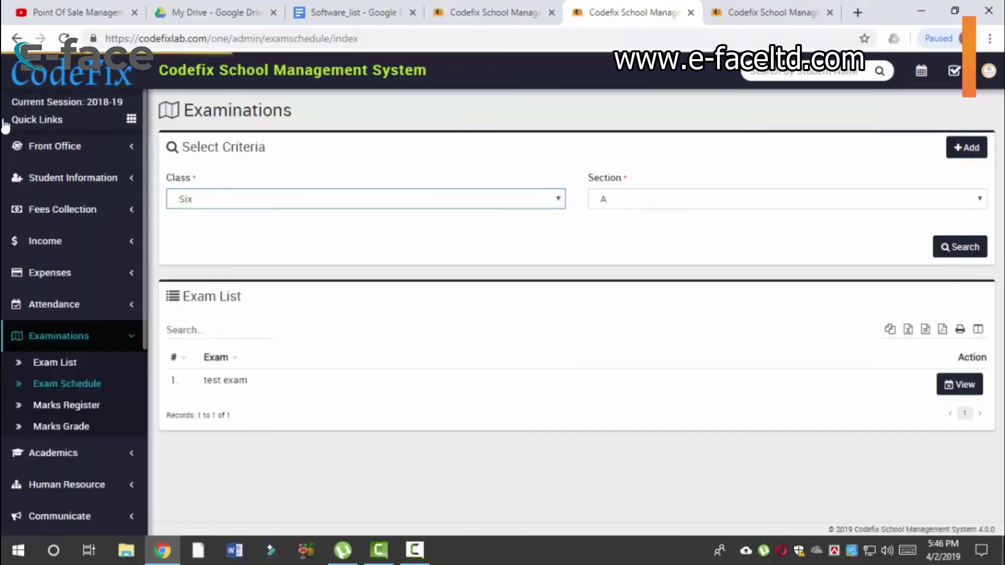
# Step: View the test exam timetable with Social Science on 04/06/2019, then close it
pyautogui.moveTo(205, 382); pyautogui.dragTo(260, 388)
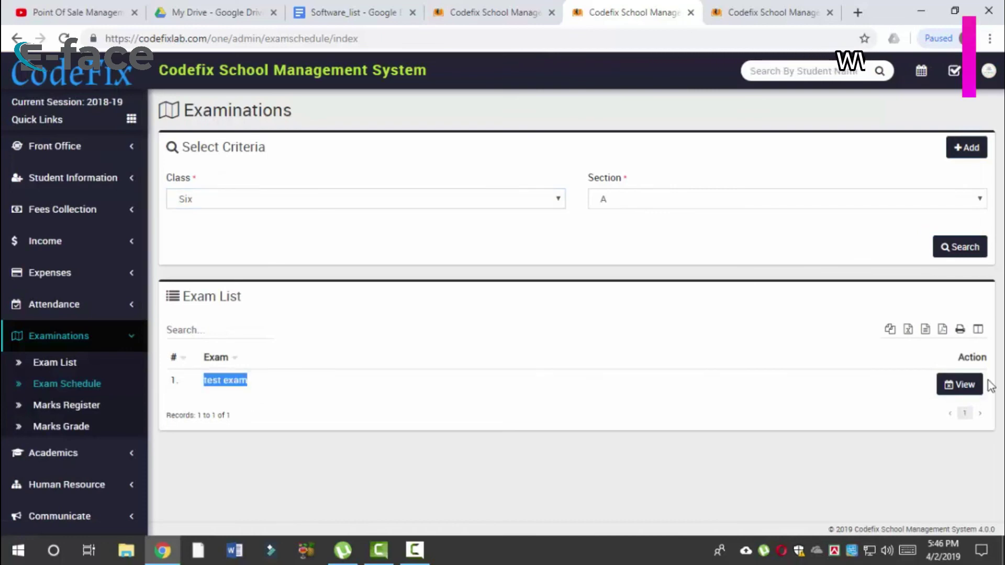
pyautogui.click(628, 386)
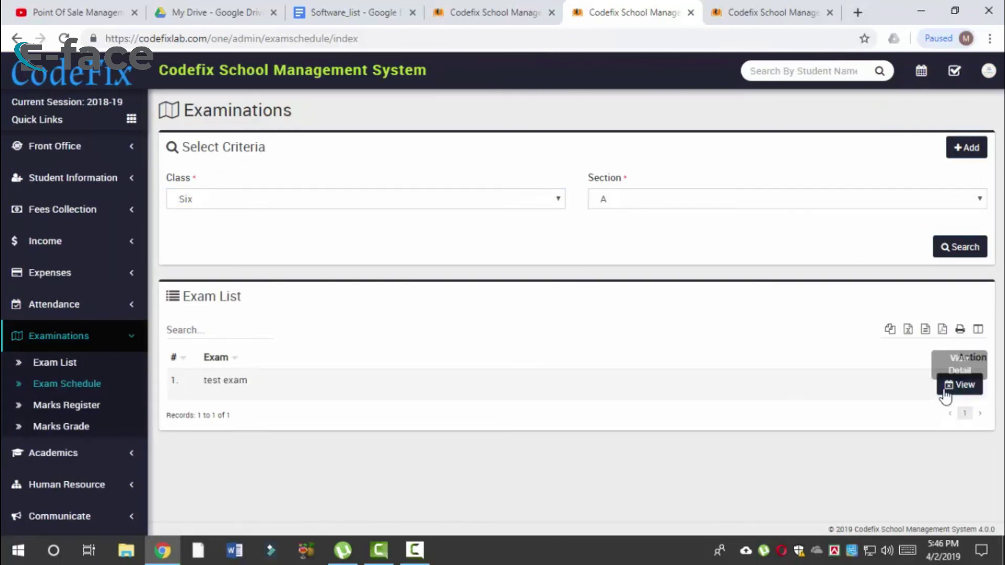
pyautogui.click(954, 392)
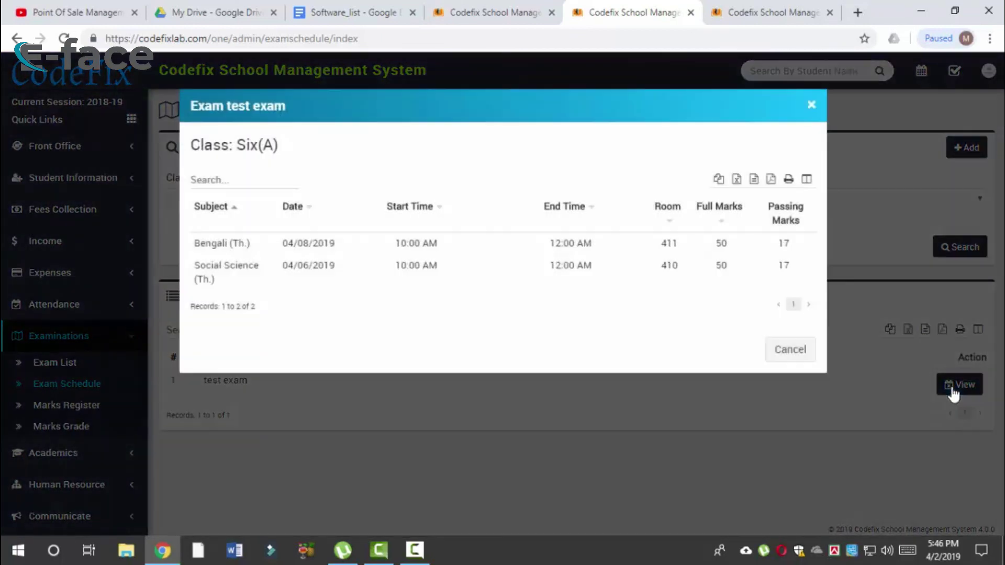
pyautogui.moveTo(229, 259); pyautogui.dragTo(366, 280)
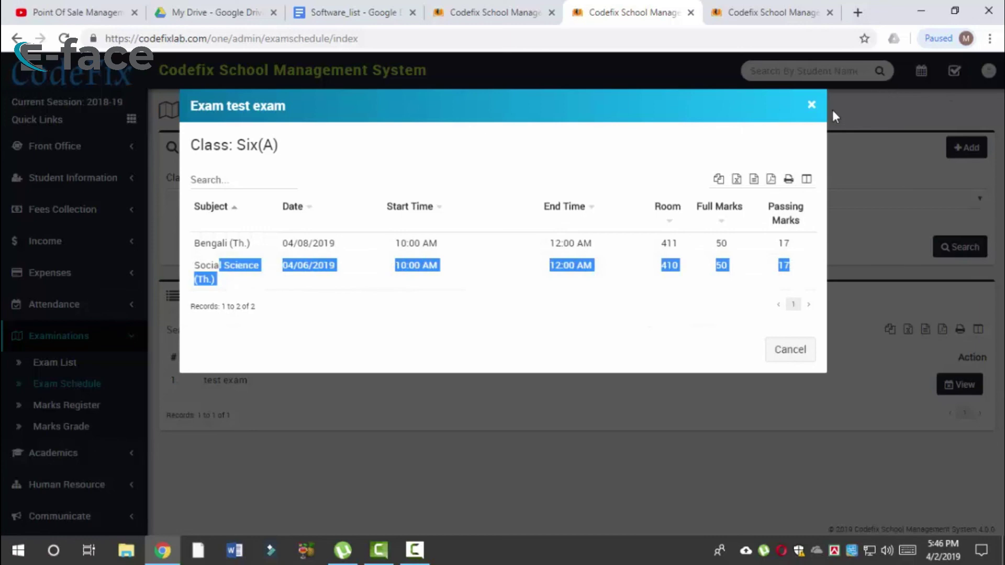
pyautogui.moveTo(240, 143); pyautogui.dragTo(300, 152)
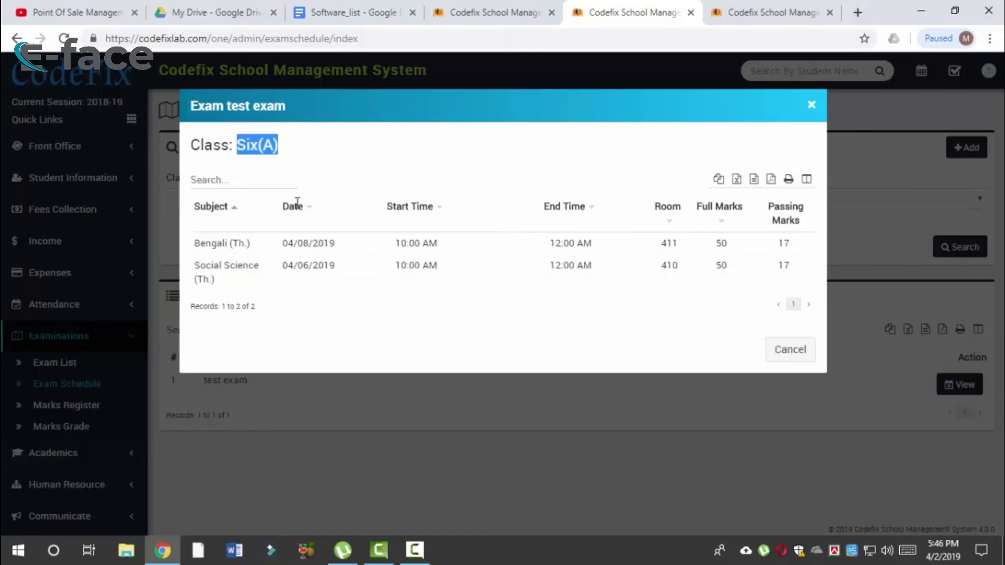
pyautogui.moveTo(224, 264); pyautogui.dragTo(371, 274)
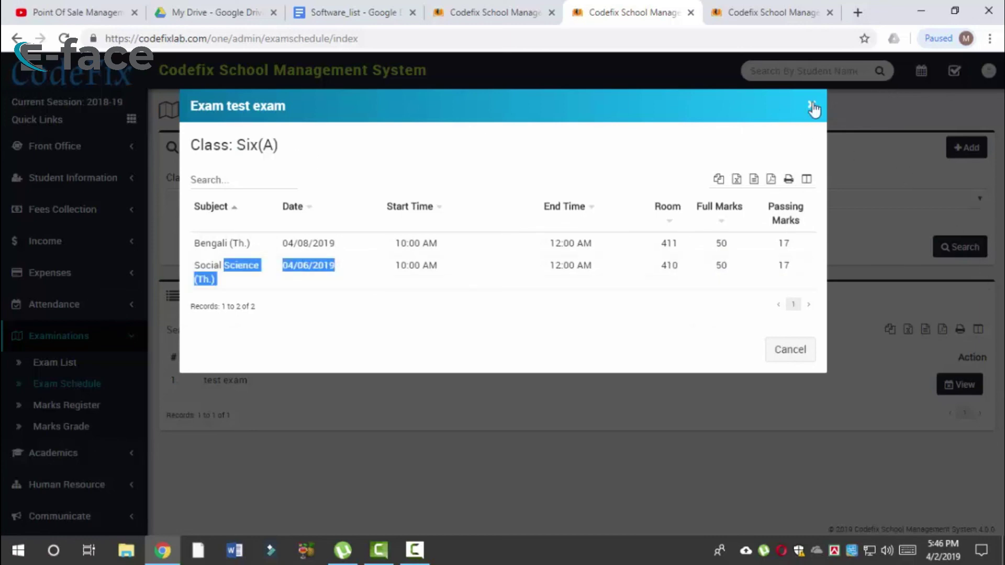
pyautogui.click(813, 107)
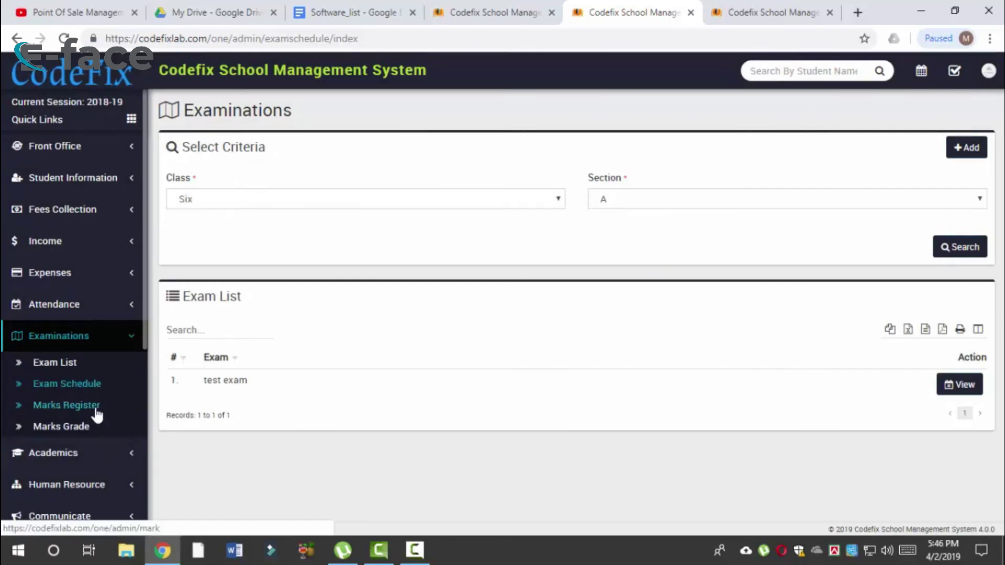
# Step: Load the marks entry form for the test exam, Class Six, Section A
pyautogui.click(96, 408)
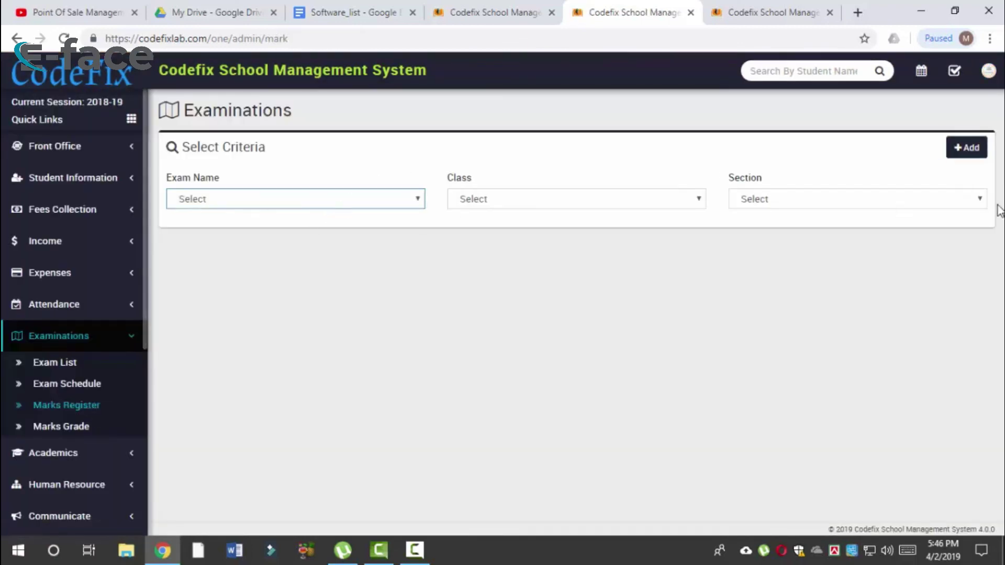
pyautogui.click(967, 149)
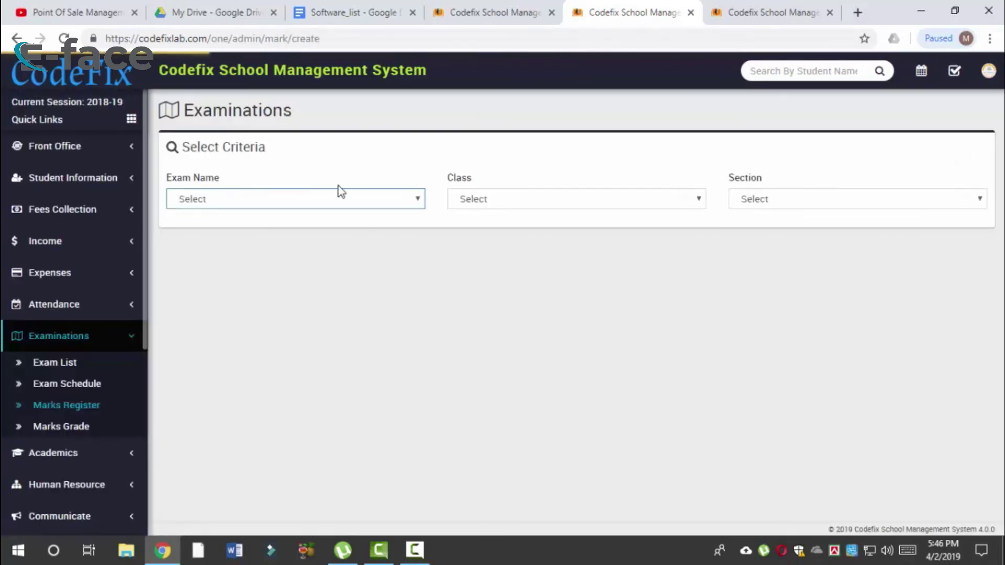
pyautogui.click(344, 200)
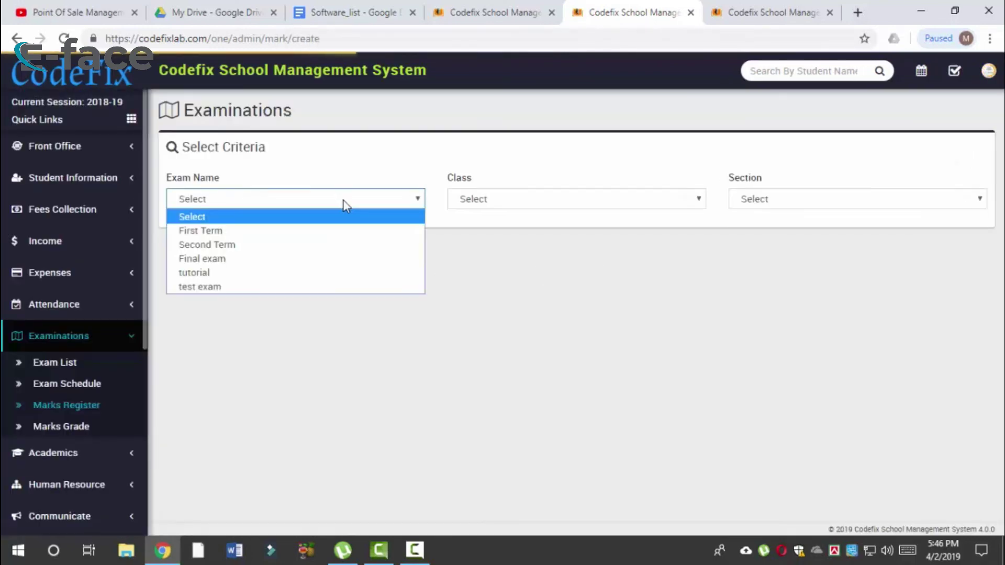
pyautogui.click(272, 288)
pyautogui.click(488, 201)
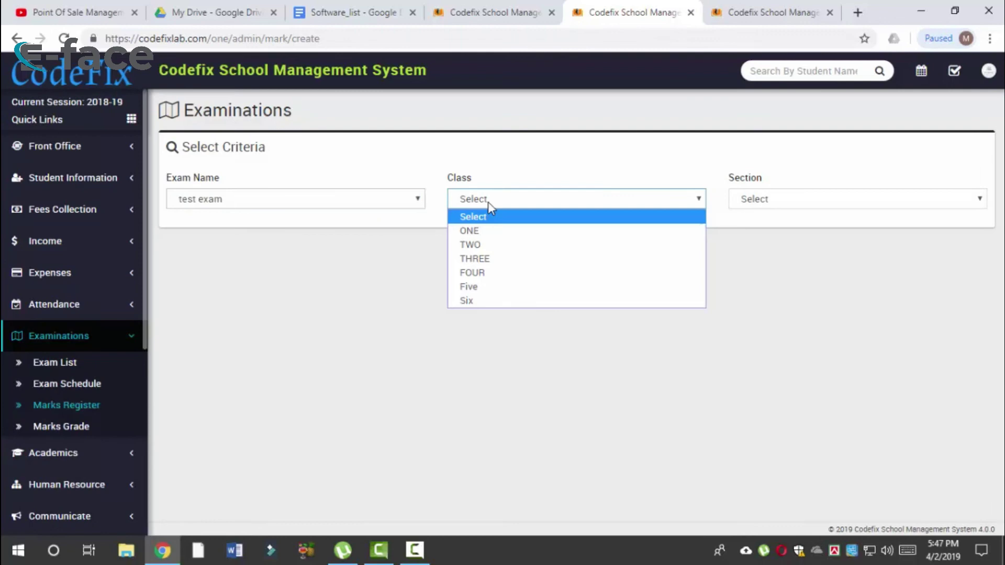
pyautogui.click(482, 312)
pyautogui.click(779, 198)
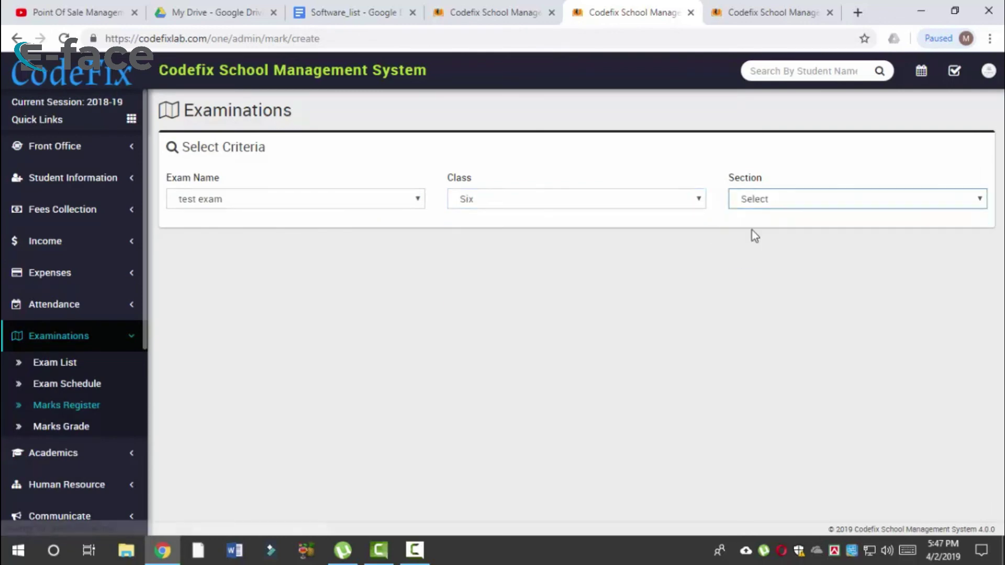
pyautogui.click(751, 231)
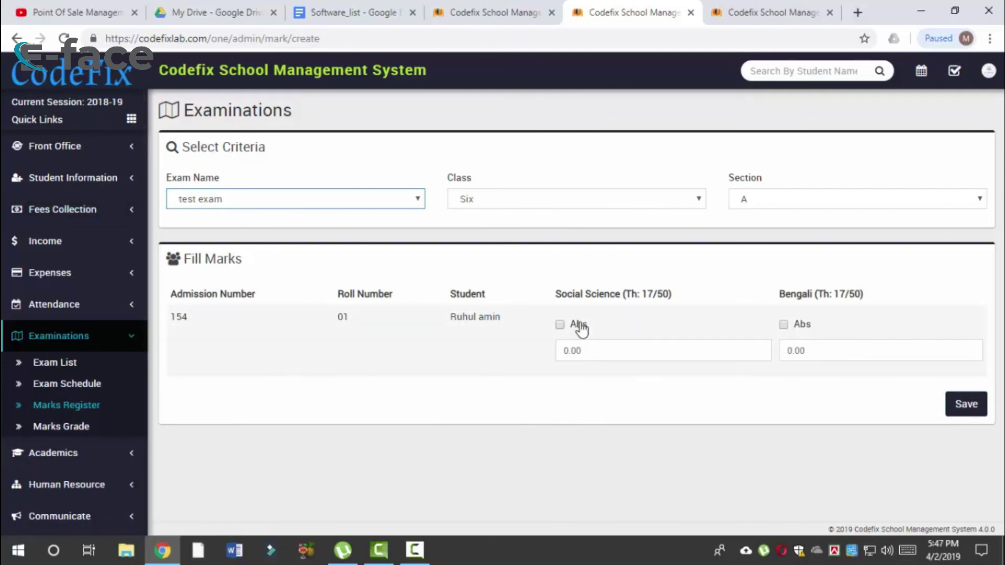
# Step: Enter 45 for Social Science and 48 for Bengali, then save the marks
pyautogui.moveTo(620, 293); pyautogui.dragTo(628, 355)
pyautogui.click(575, 355)
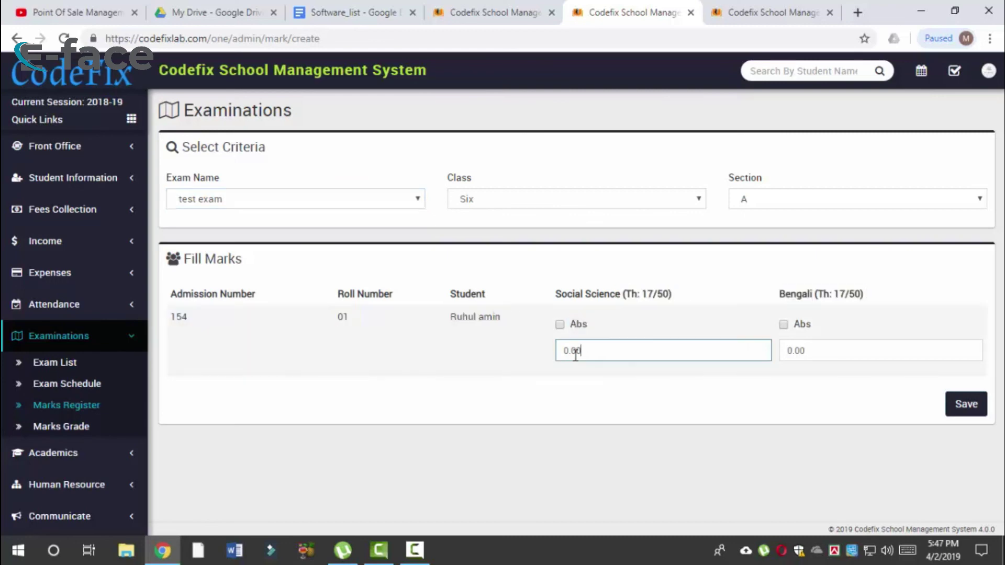
pyautogui.moveTo(869, 345); pyautogui.dragTo(733, 348)
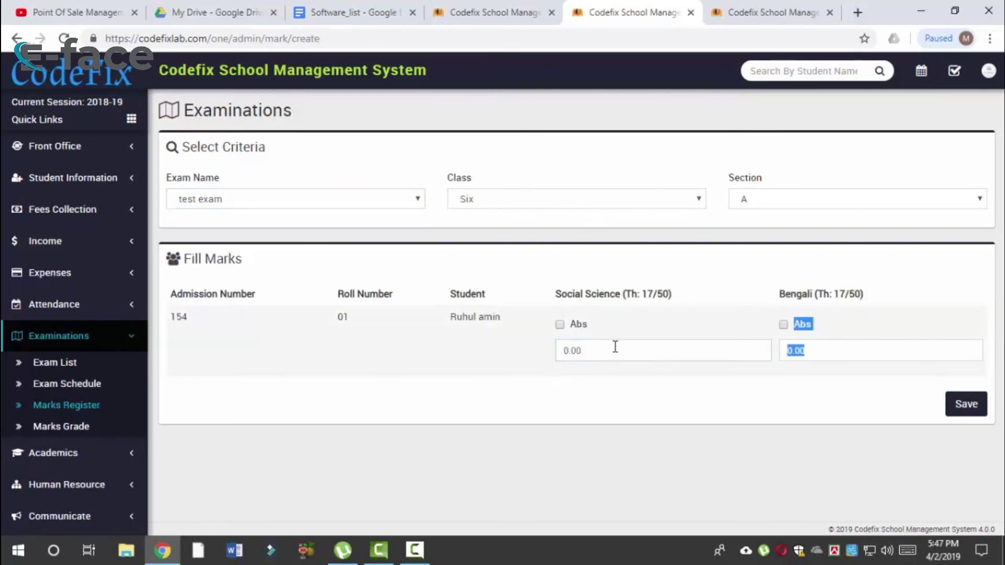
pyautogui.moveTo(614, 348); pyautogui.dragTo(536, 359)
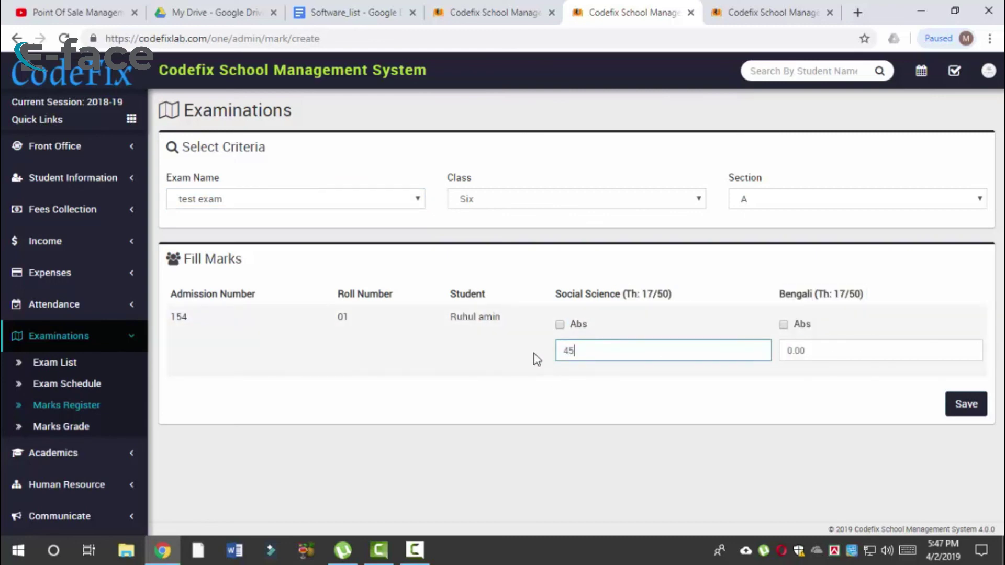
pyautogui.click(858, 345)
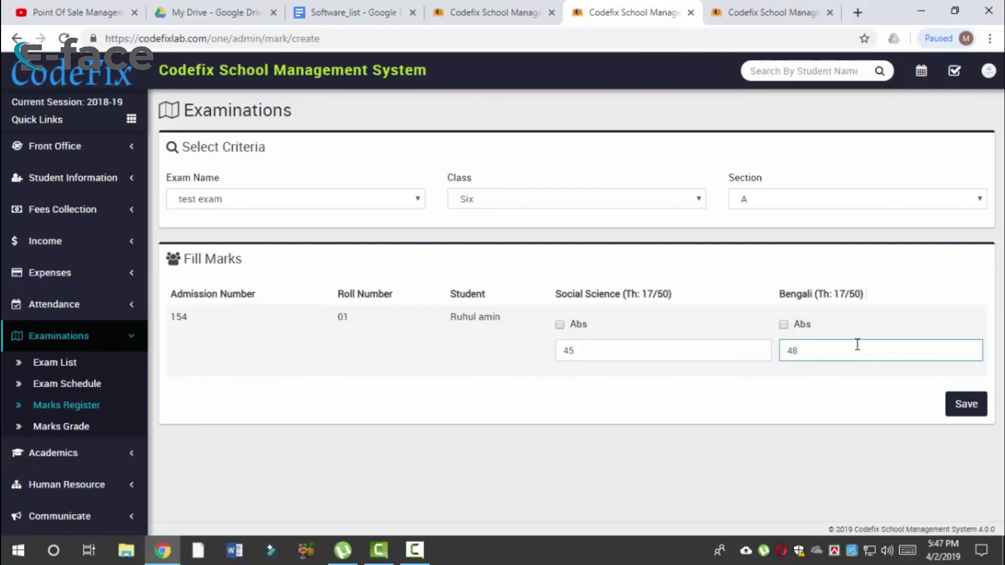
pyautogui.click(784, 324)
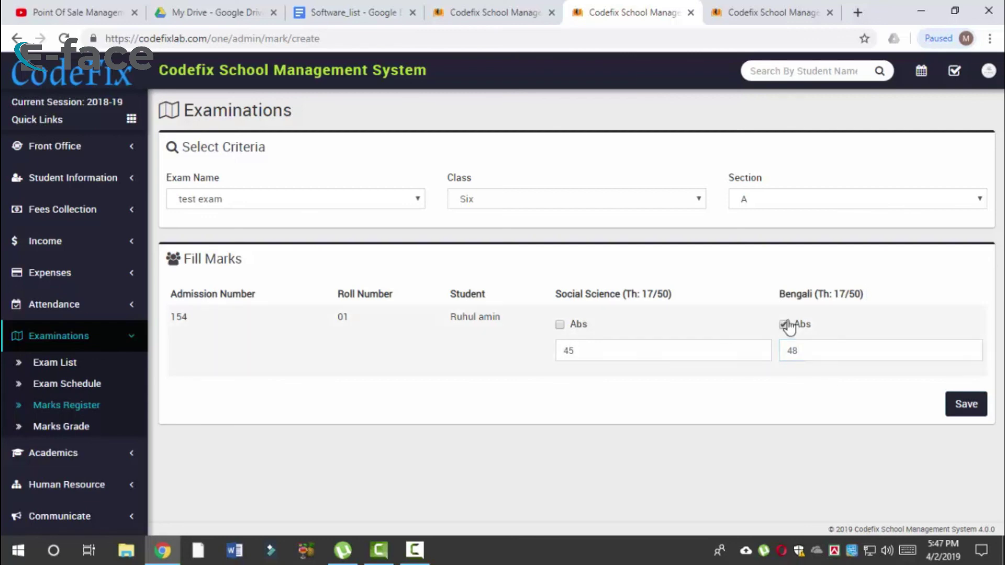
pyautogui.click(954, 404)
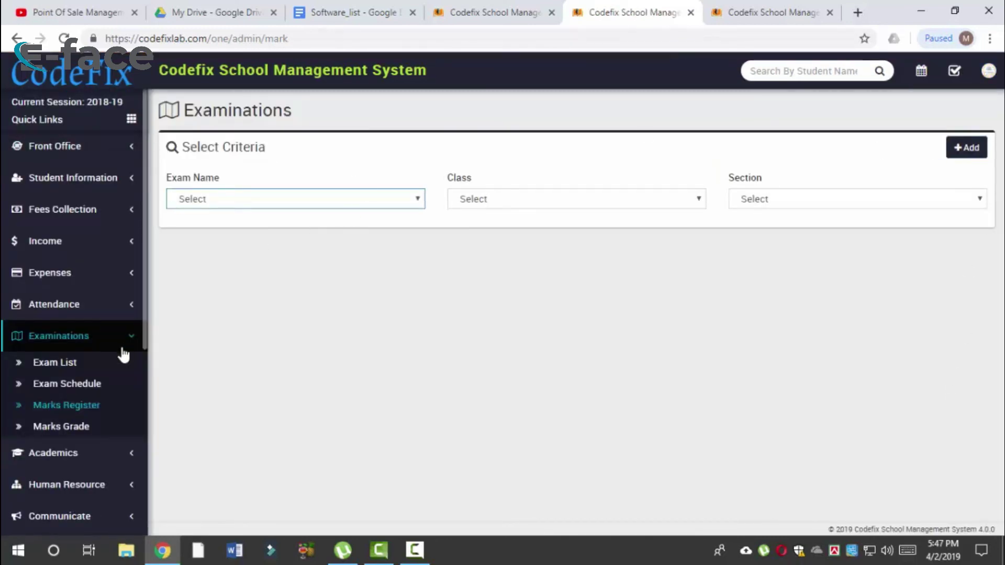
# Step: Load the marks register for the test exam, Class Five, Section A
pyautogui.click(281, 206)
pyautogui.click(288, 288)
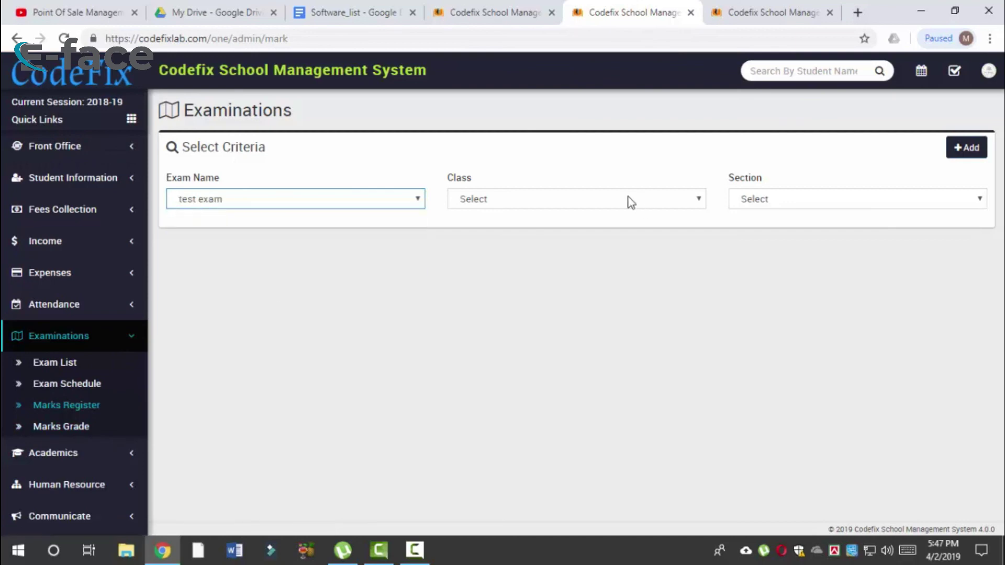
pyautogui.click(631, 202)
pyautogui.click(534, 288)
pyautogui.click(860, 200)
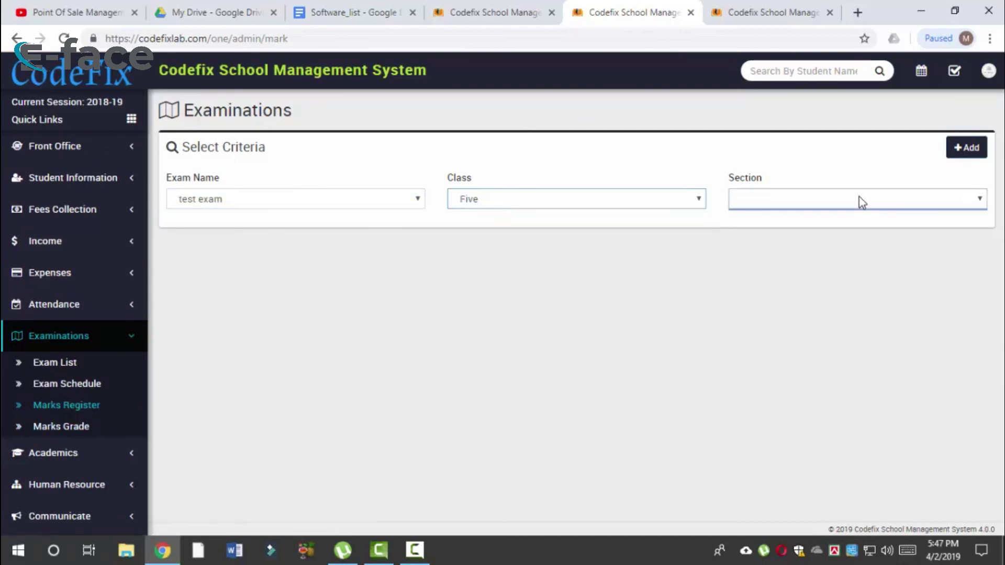
pyautogui.click(812, 196)
pyautogui.click(788, 232)
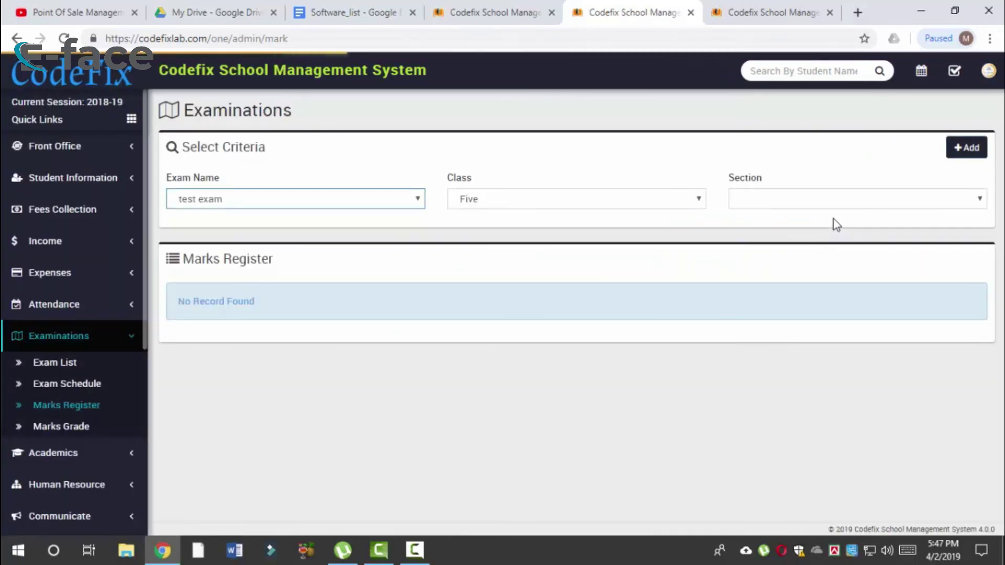
pyautogui.click(180, 262)
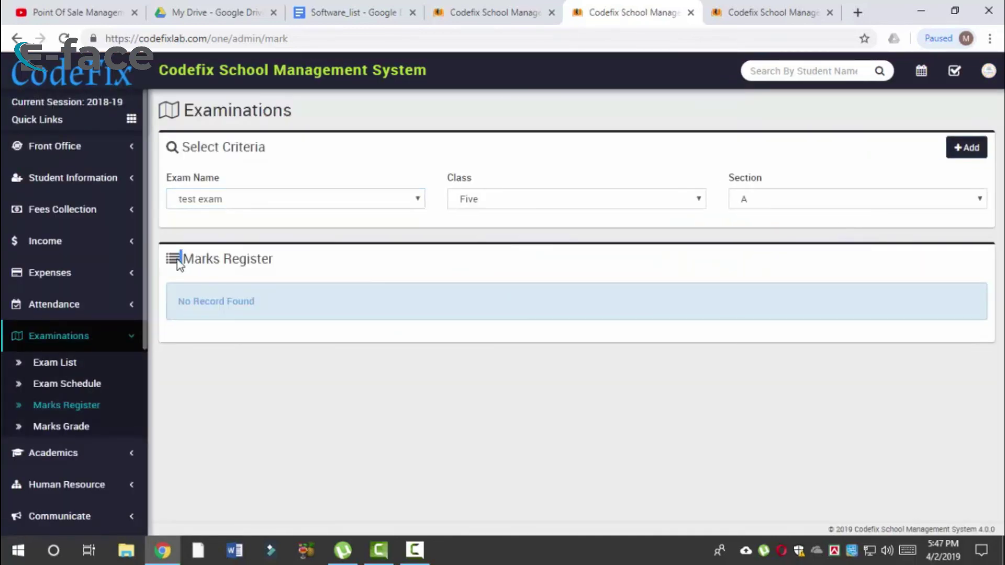
# Step: Switch the marks register to Class Six, Section A
pyautogui.click(562, 201)
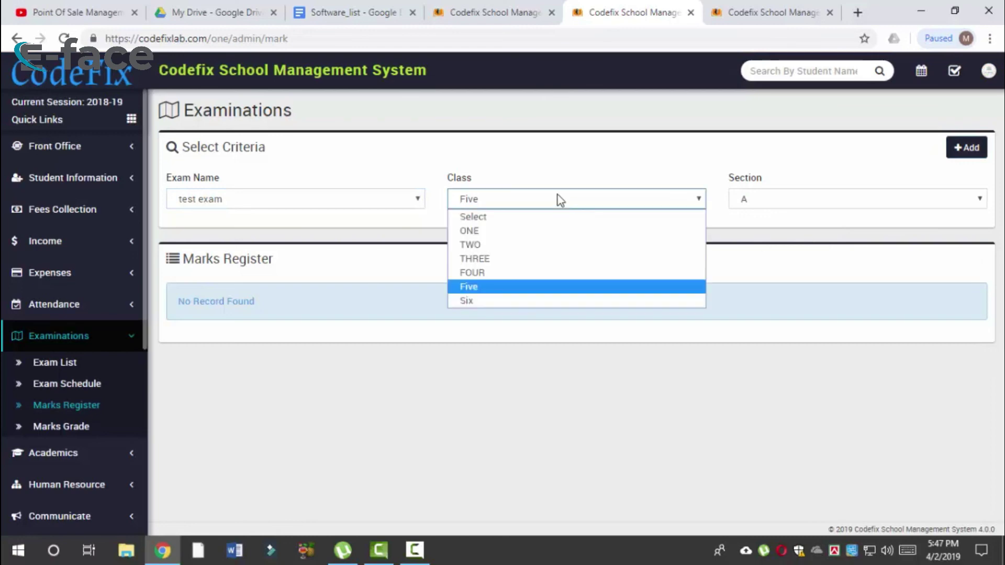
pyautogui.click(511, 298)
pyautogui.click(775, 200)
pyautogui.click(746, 232)
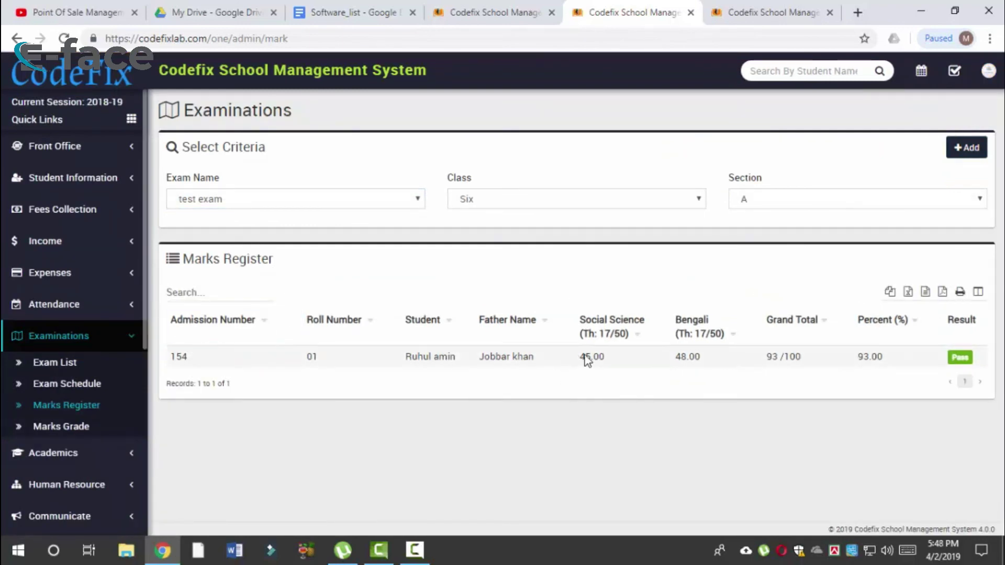
# Step: Highlight the student's marks, 93 total and 93.00 percentage
pyautogui.moveTo(580, 356); pyautogui.dragTo(879, 355)
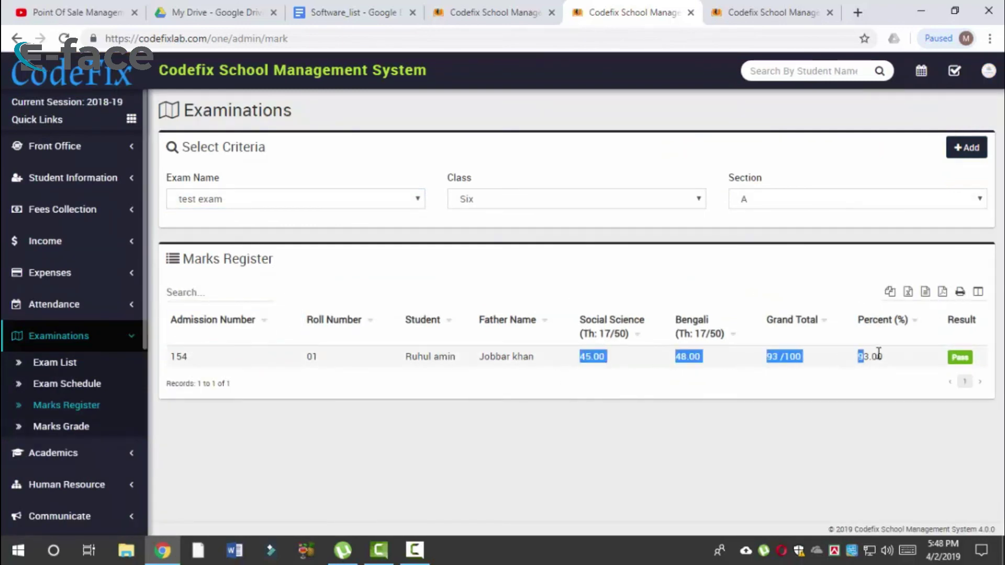
pyautogui.click(798, 356)
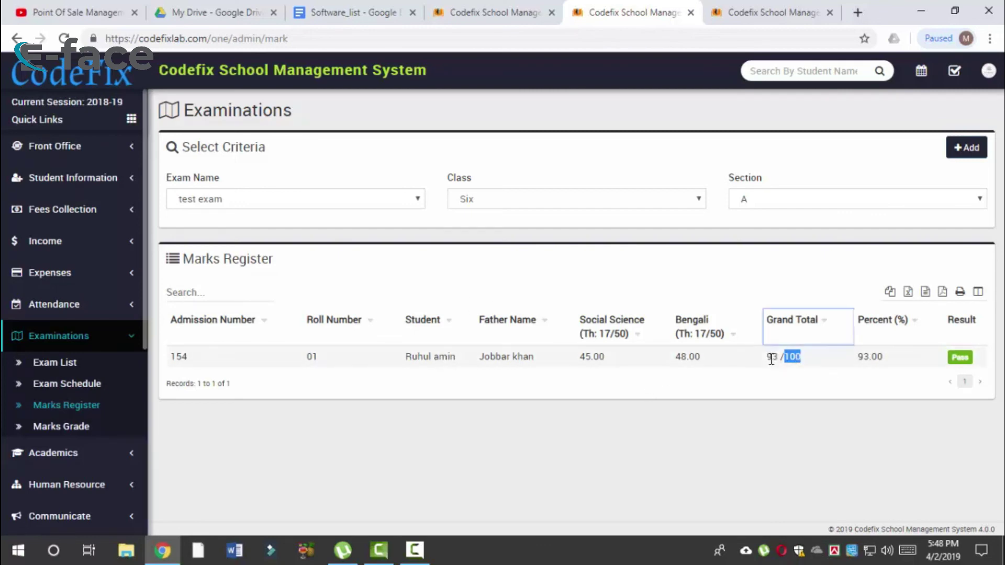
pyautogui.click(869, 373)
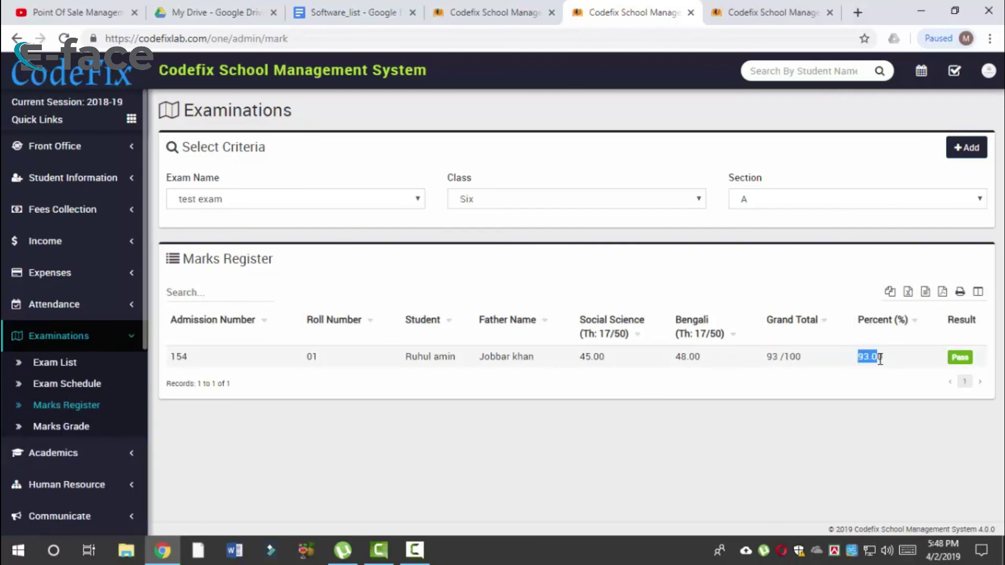
pyautogui.moveTo(884, 361); pyautogui.dragTo(854, 363)
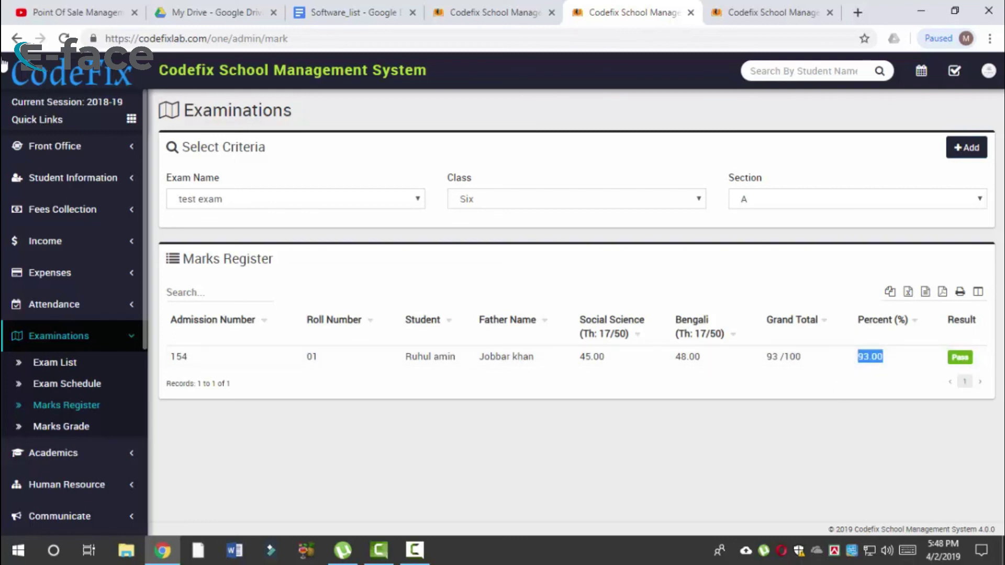
pyautogui.click(77, 427)
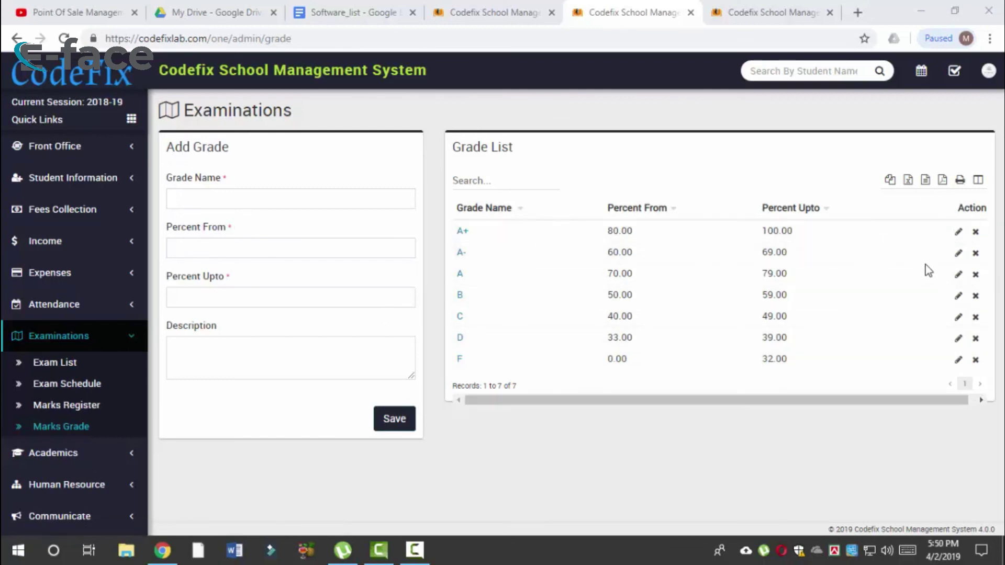
# Step: Open grade B (50.00–59.00) for editing, then return to the grade list
pyautogui.click(205, 199)
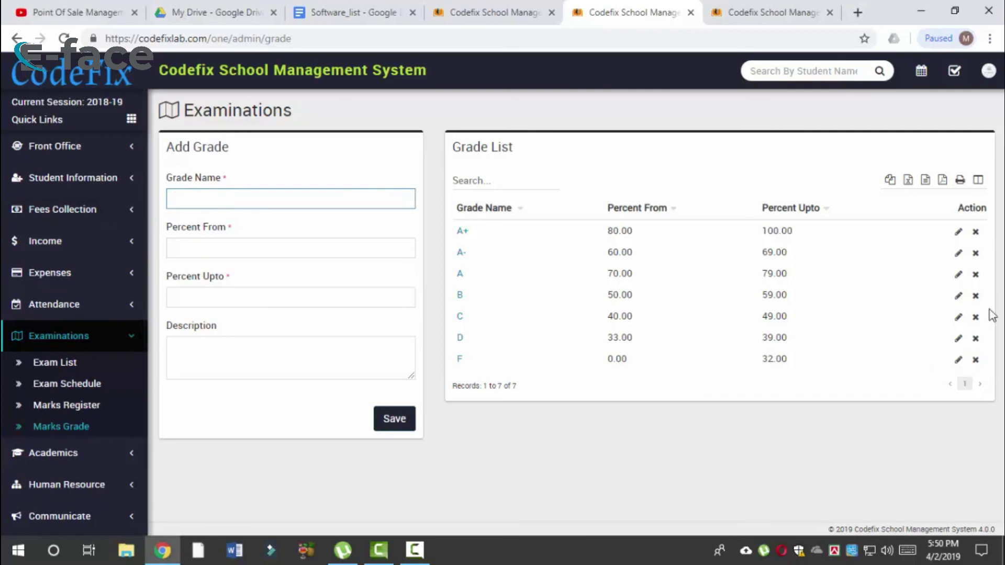
pyautogui.click(958, 296)
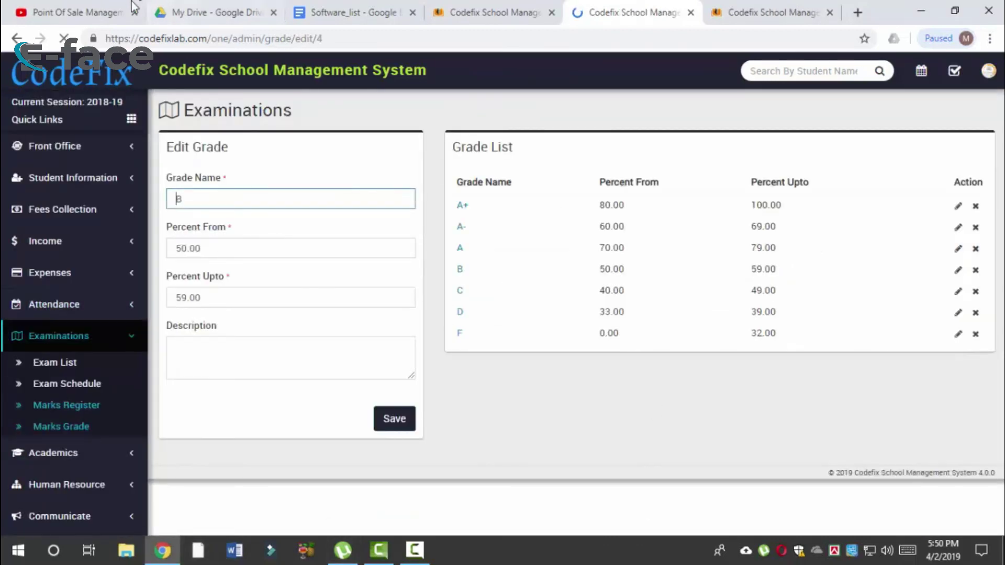
pyautogui.press('Return')
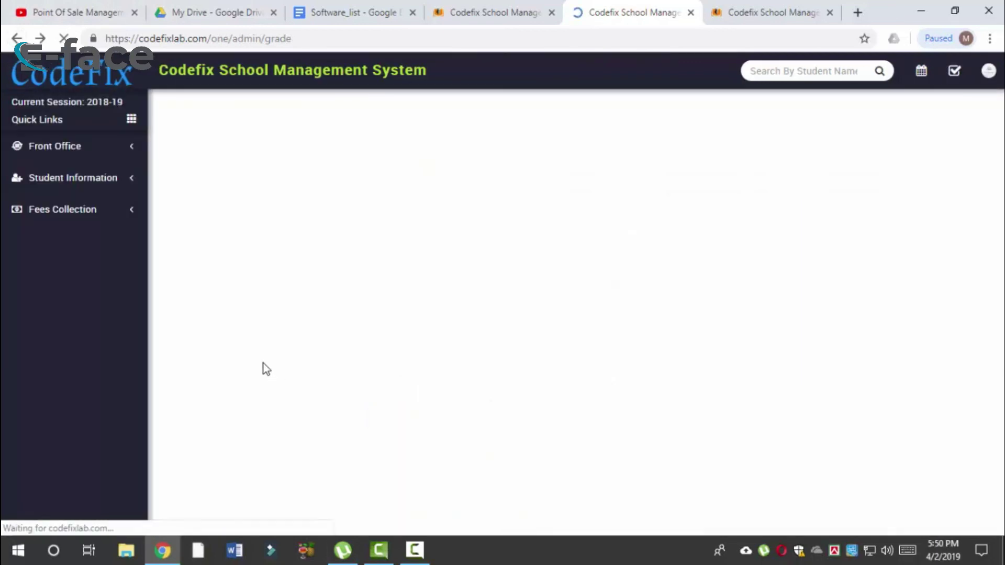